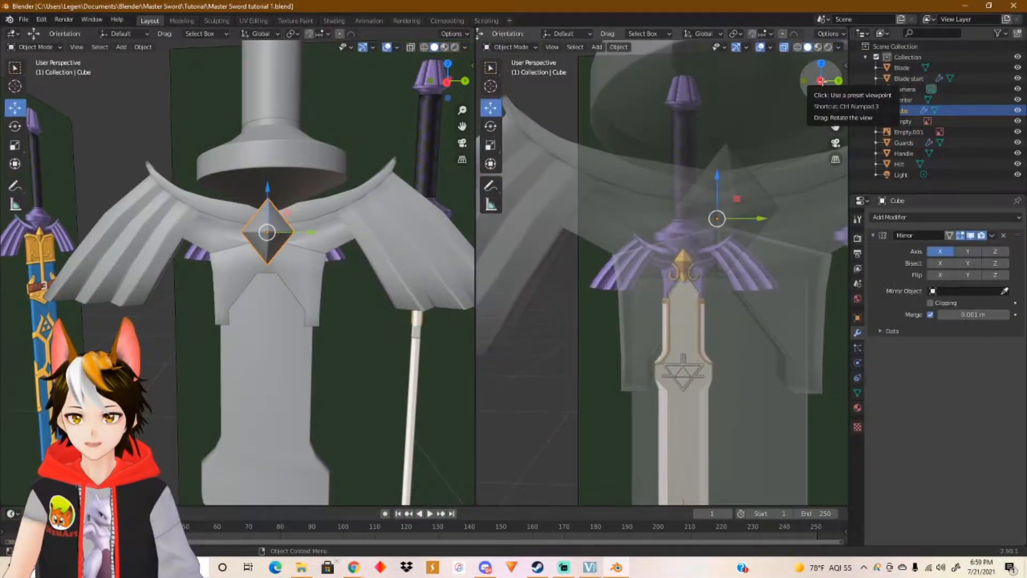
Step: In right orthographic view, frame the reference's gold guard ornament and add a mesh cube for its curl
{"action": "left_click", "coordinate": [822, 82]}
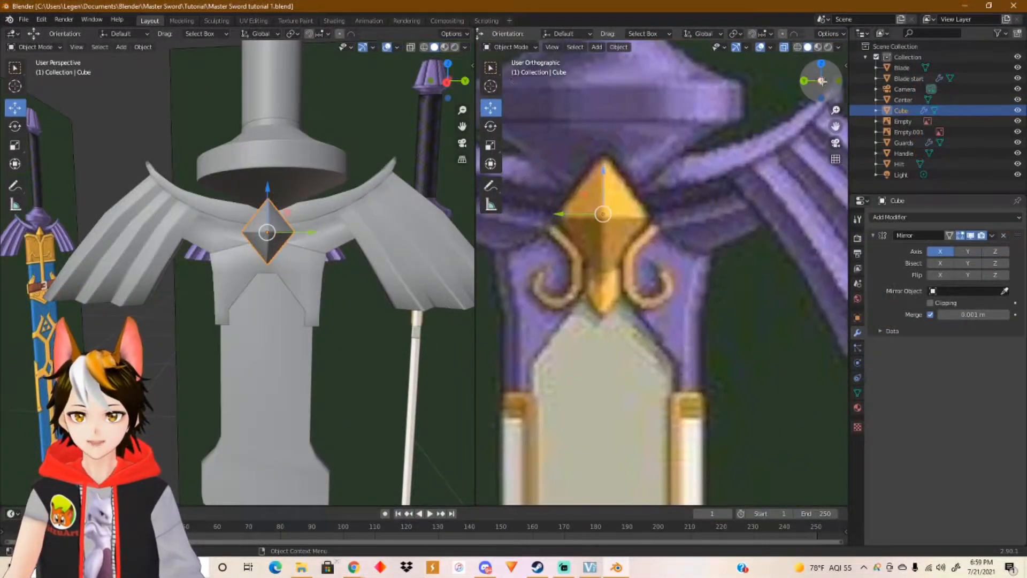
{"action": "left_click", "coordinate": [823, 82]}
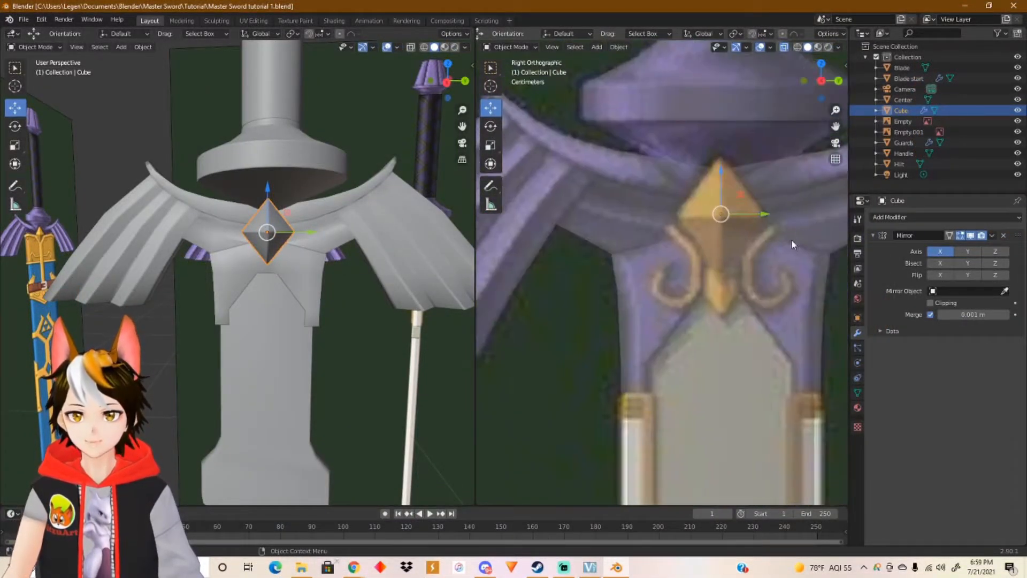
{"action": "middle_click_drag", "start_coordinate": [756, 264], "coordinate": [684, 258], "text": "shift"}
{"action": "scroll", "coordinate": [684, 258], "scroll_direction": "up", "scroll_amount": 2}
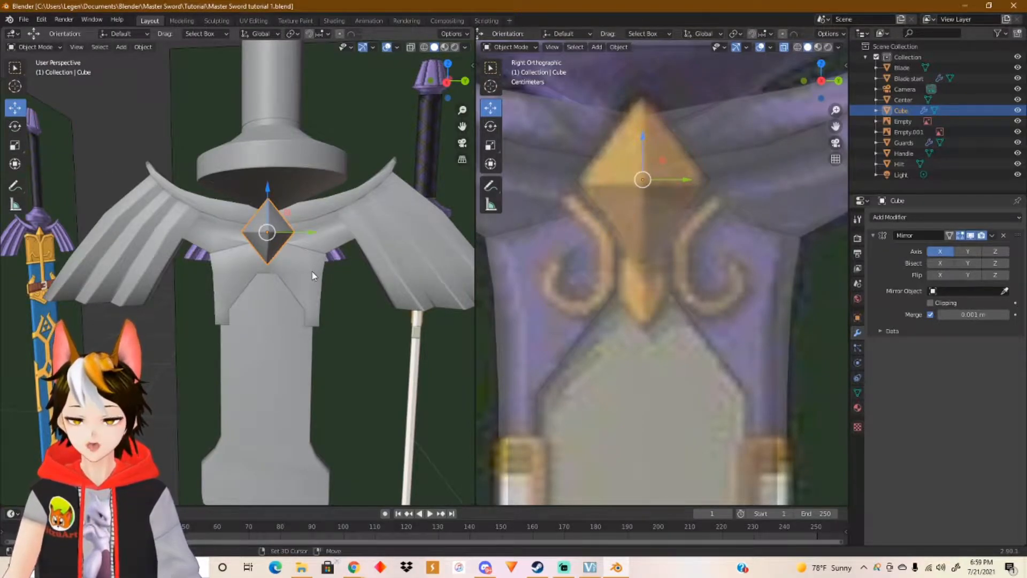
{"action": "key", "text": "shift+a"}
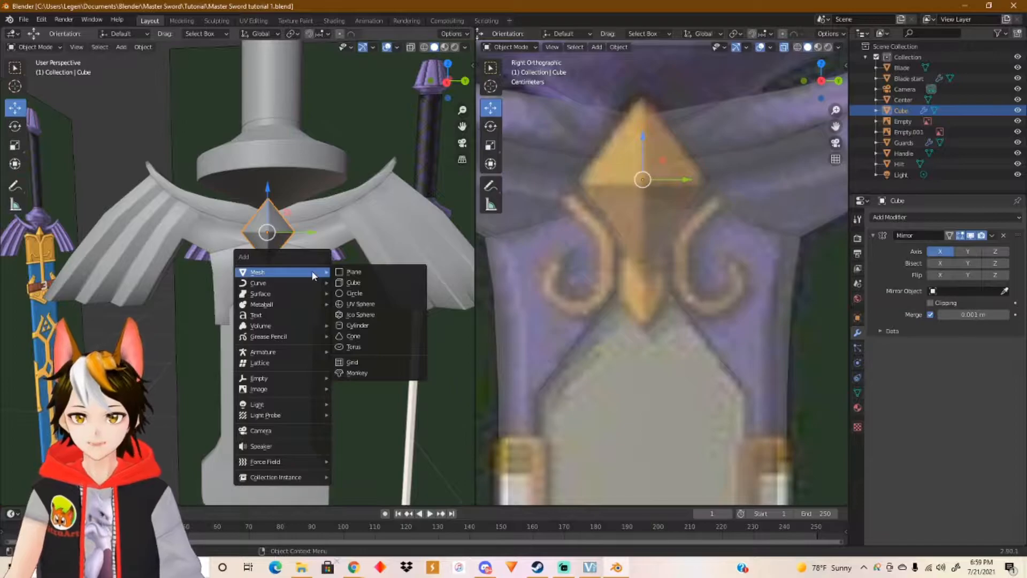
{"action": "left_click", "coordinate": [370, 284]}
{"action": "scroll", "coordinate": [318, 330], "scroll_direction": "down", "scroll_amount": 3}
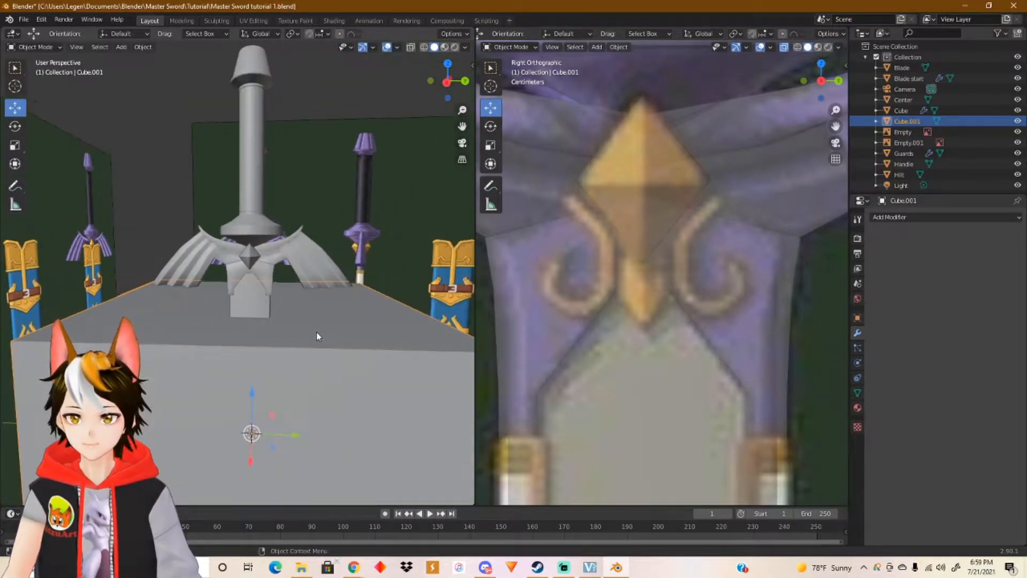
Step: Raise the new cube along Z to the crossguard and scale it down uniformly to roughly the width of the hilt area
{"action": "left_click_drag", "start_coordinate": [256, 394], "coordinate": [260, 292]}
{"action": "scroll", "coordinate": [639, 328], "scroll_direction": "down", "scroll_amount": 4}
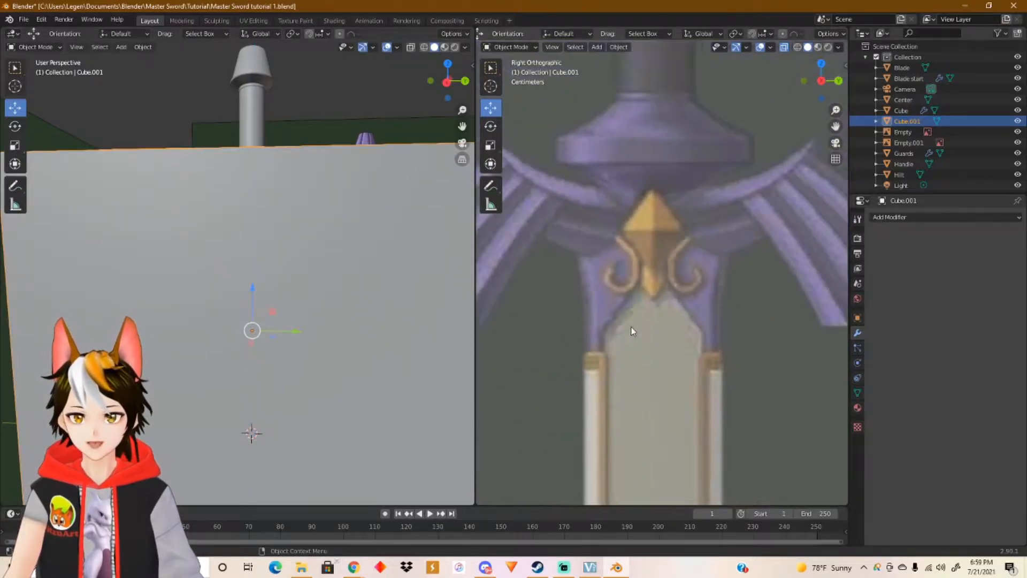
{"action": "key", "text": "s"}
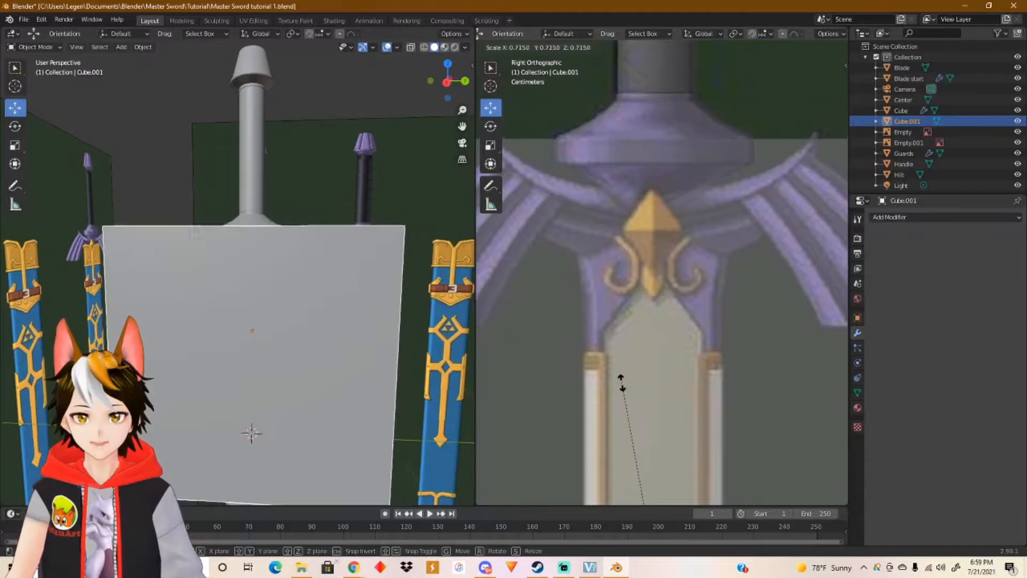
{"action": "left_click", "coordinate": [642, 484]}
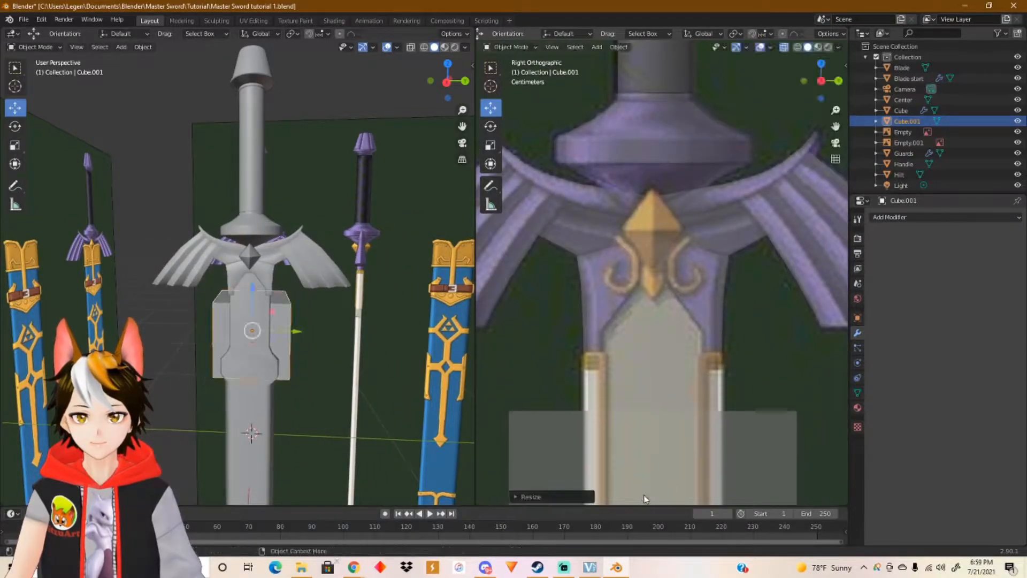
{"action": "left_click_drag", "start_coordinate": [253, 295], "coordinate": [269, 216]}
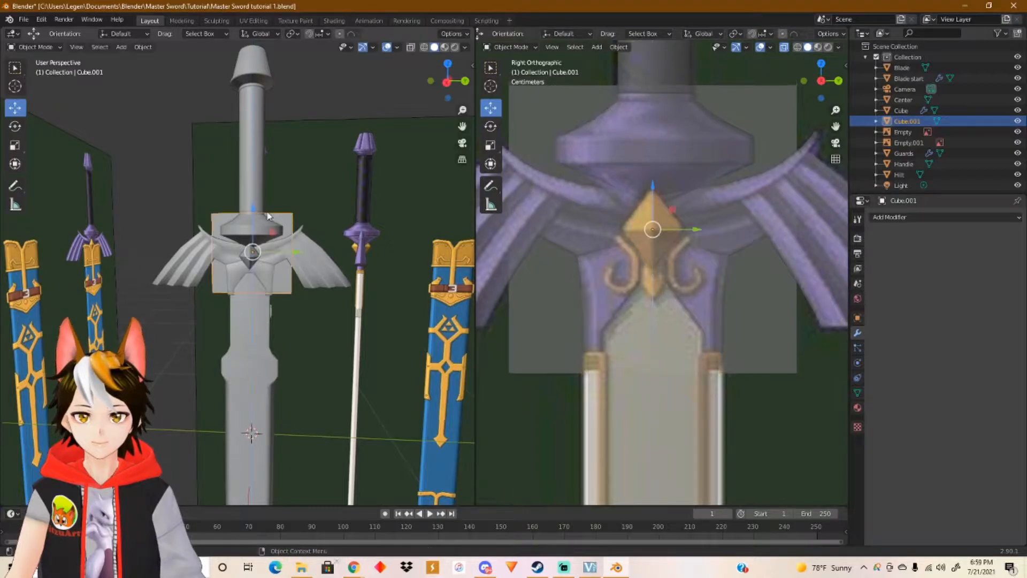
Step: Scale the cube down to about 0.16 and move it onto the reference's left gold curl below the gem
{"action": "key", "text": "s"}
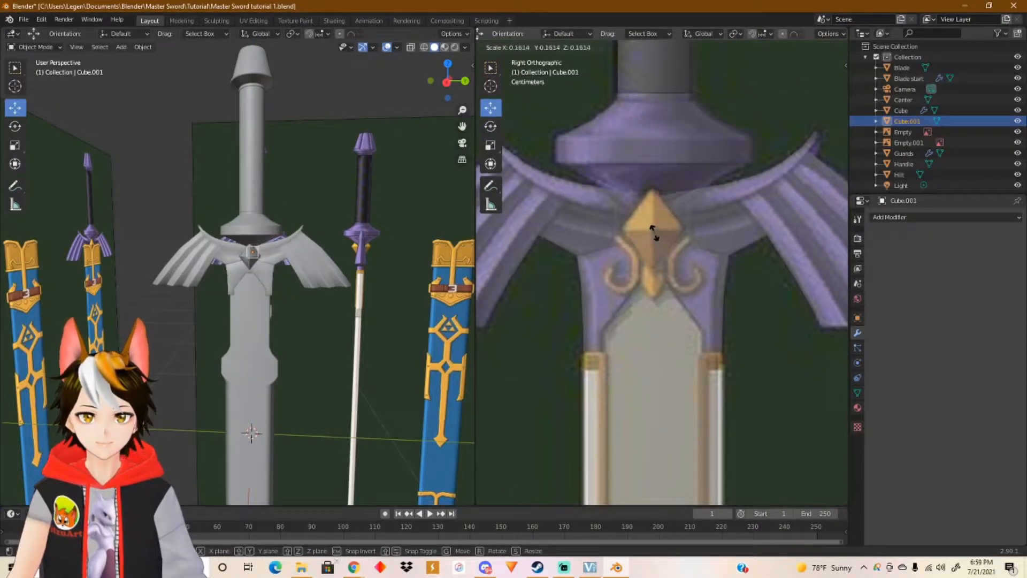
{"action": "left_click", "coordinate": [654, 235]}
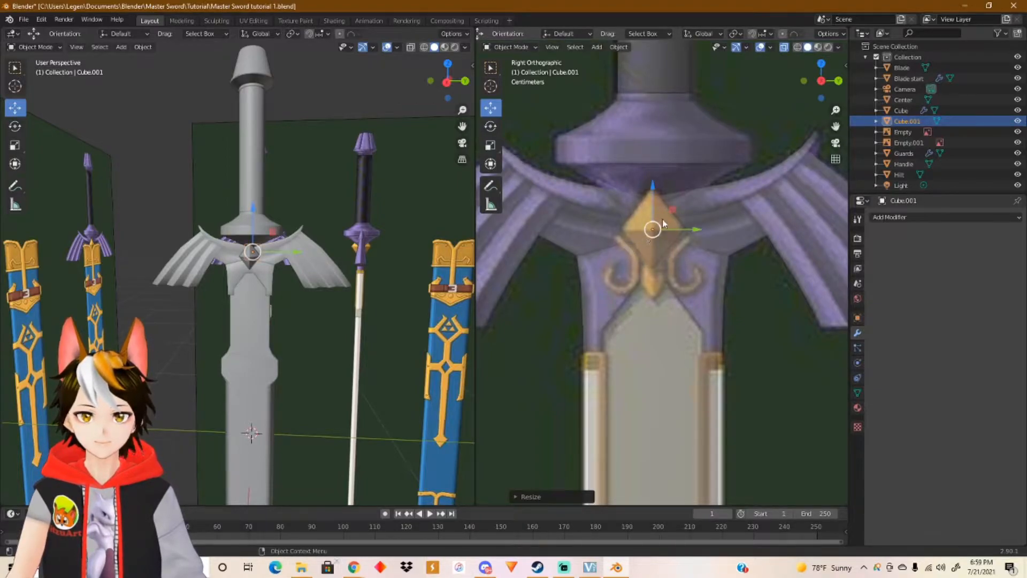
{"action": "key", "text": "g"}
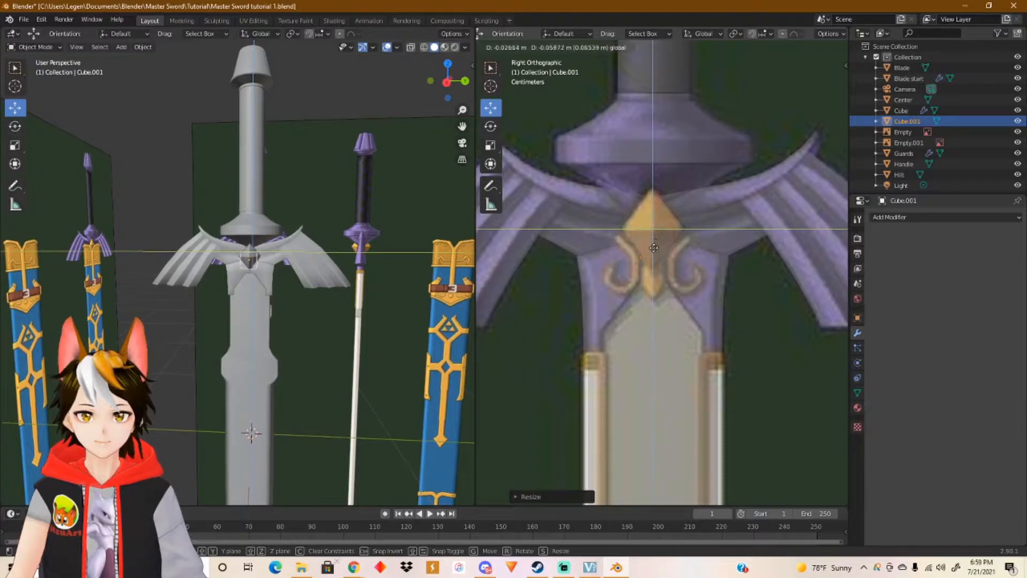
{"action": "left_click", "coordinate": [652, 249]}
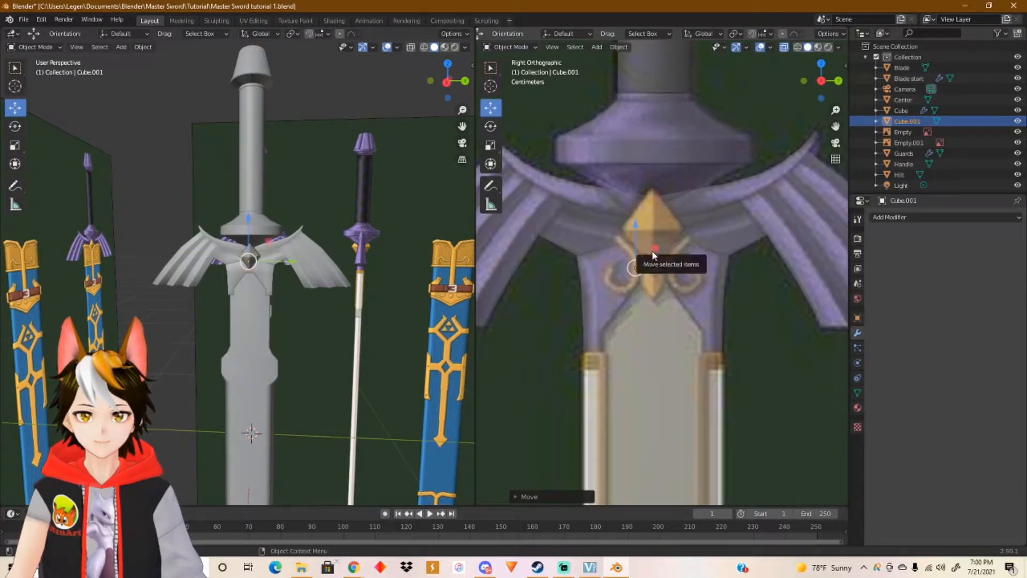
Step: Narrow the cube along Y into a slim upright block over the left gold curl
{"action": "left_click", "coordinate": [490, 145]}
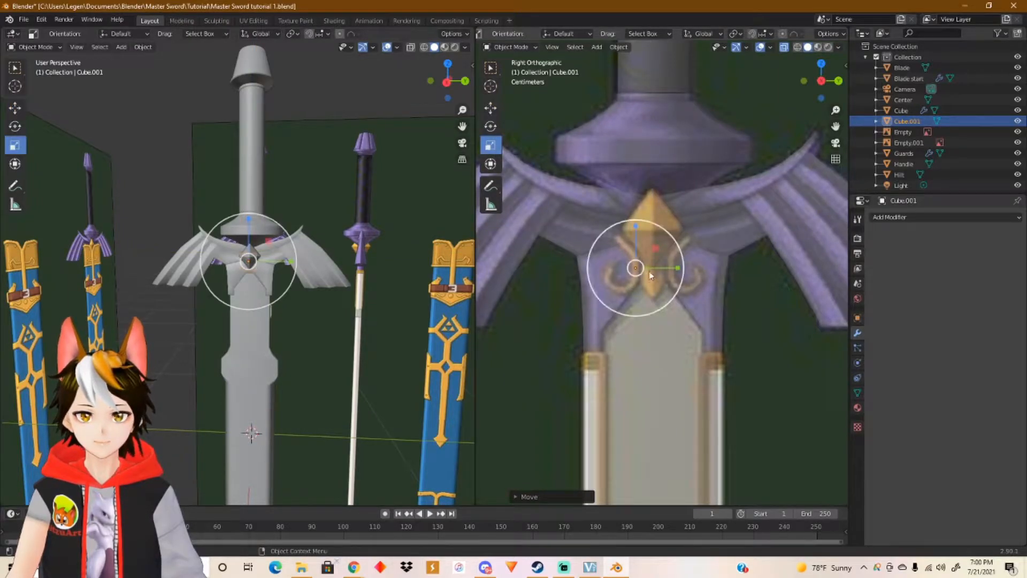
{"action": "scroll", "coordinate": [664, 287], "scroll_direction": "up", "scroll_amount": 3}
{"action": "left_click_drag", "start_coordinate": [655, 264], "coordinate": [625, 272]}
{"action": "scroll", "coordinate": [625, 272], "scroll_direction": "up", "scroll_amount": 2}
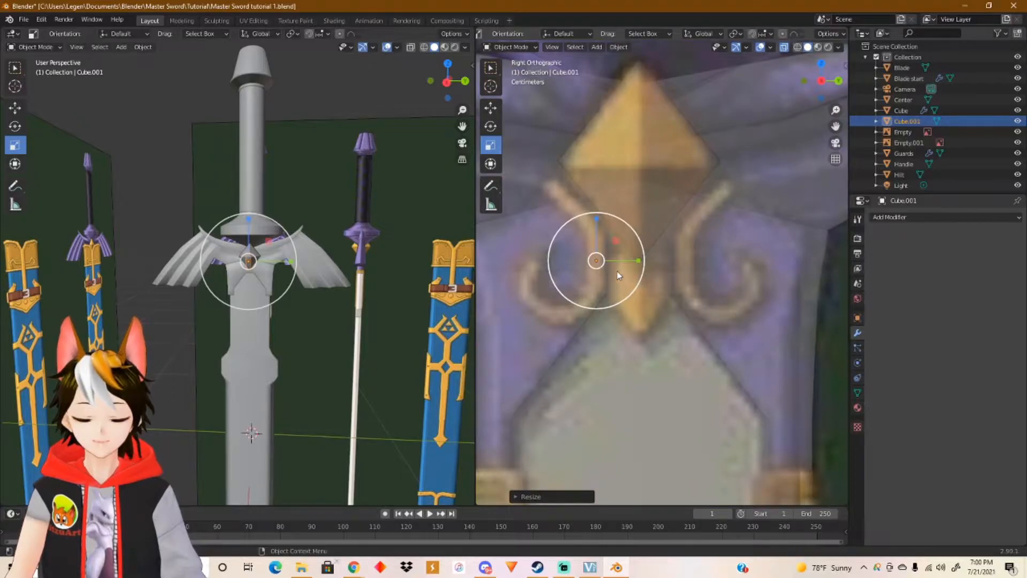
{"action": "scroll", "coordinate": [652, 275], "scroll_direction": "up", "scroll_amount": 1}
{"action": "middle_click_drag", "start_coordinate": [652, 275], "coordinate": [667, 278], "text": "shift"}
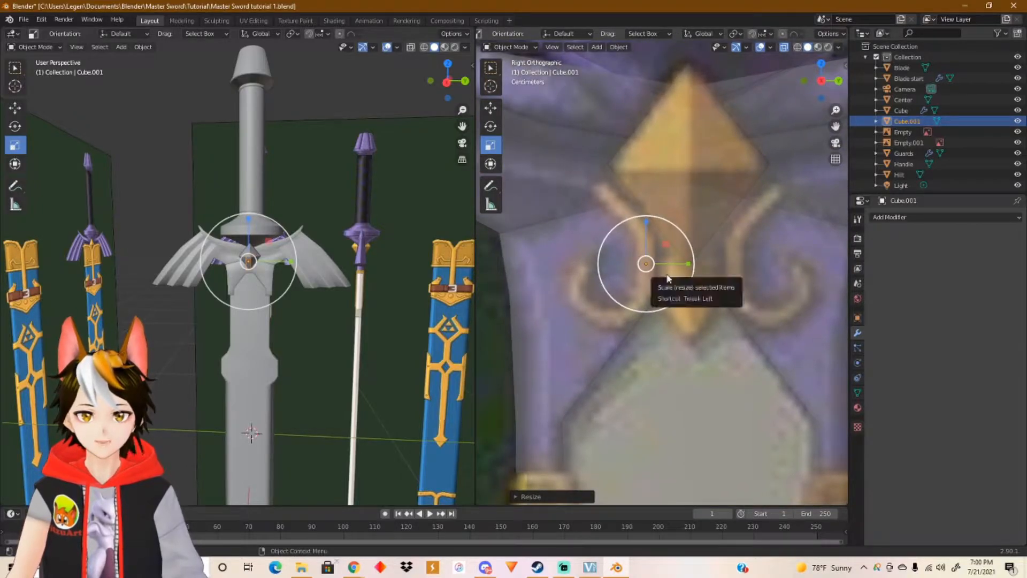
Step: Move the slim block along X from the reference image into the sword's guard
{"action": "left_click", "coordinate": [16, 108]}
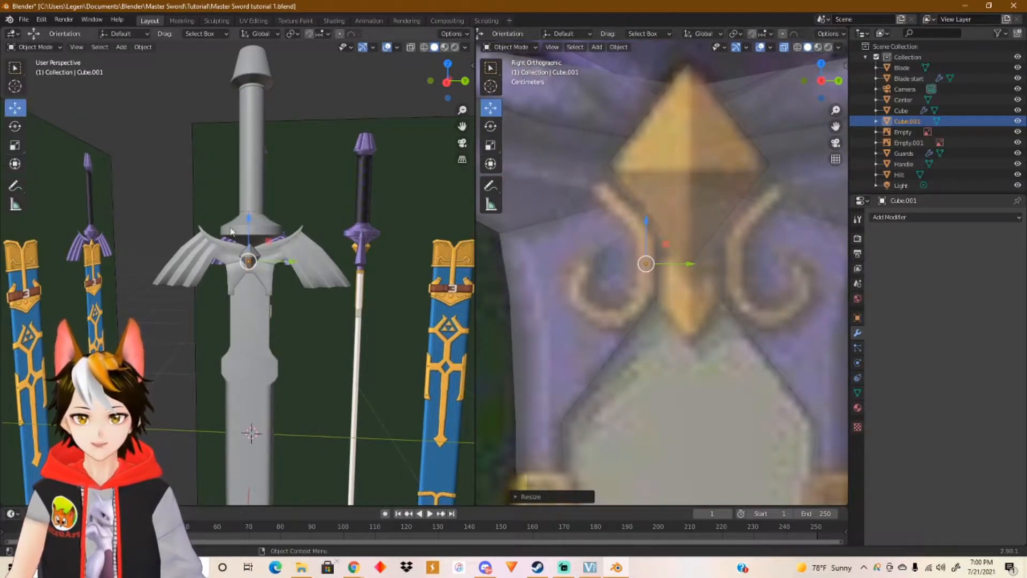
{"action": "scroll", "coordinate": [217, 220], "scroll_direction": "up", "scroll_amount": 4}
{"action": "middle_click_drag", "start_coordinate": [314, 258], "coordinate": [354, 282]}
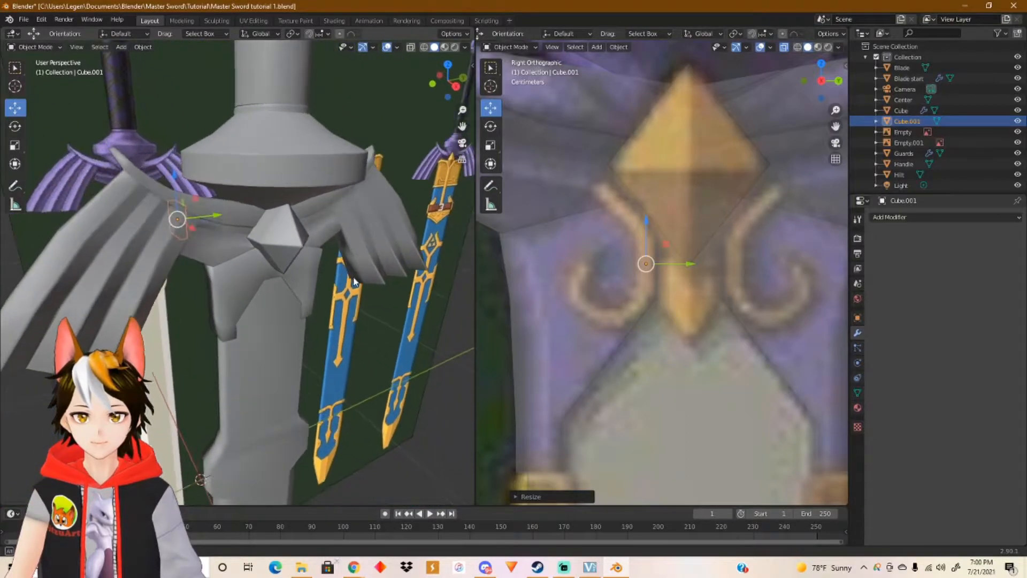
{"action": "scroll", "coordinate": [353, 290], "scroll_direction": "down", "scroll_amount": 4}
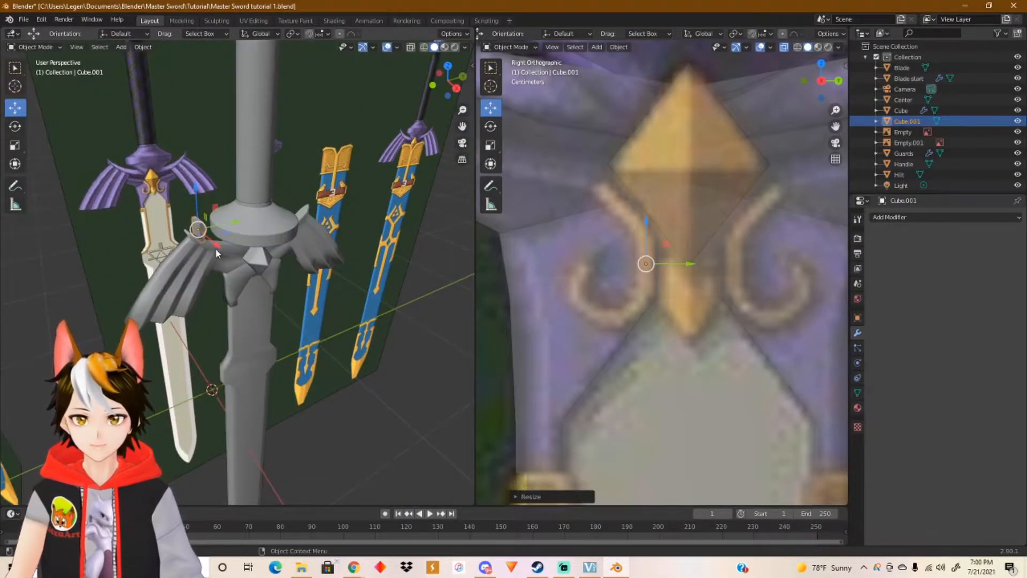
{"action": "middle_click_drag", "start_coordinate": [215, 248], "coordinate": [307, 258]}
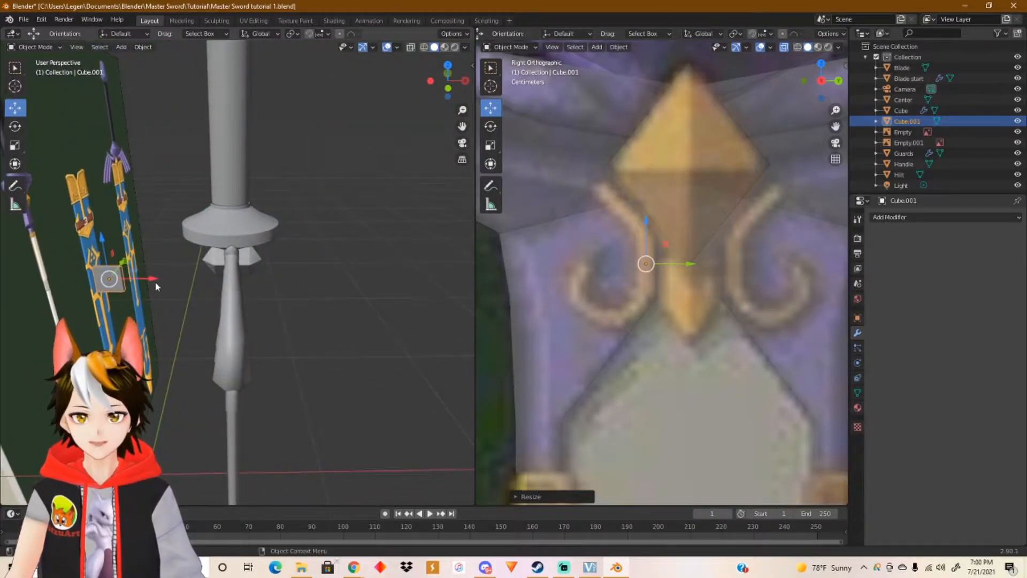
{"action": "left_click_drag", "start_coordinate": [153, 284], "coordinate": [282, 295]}
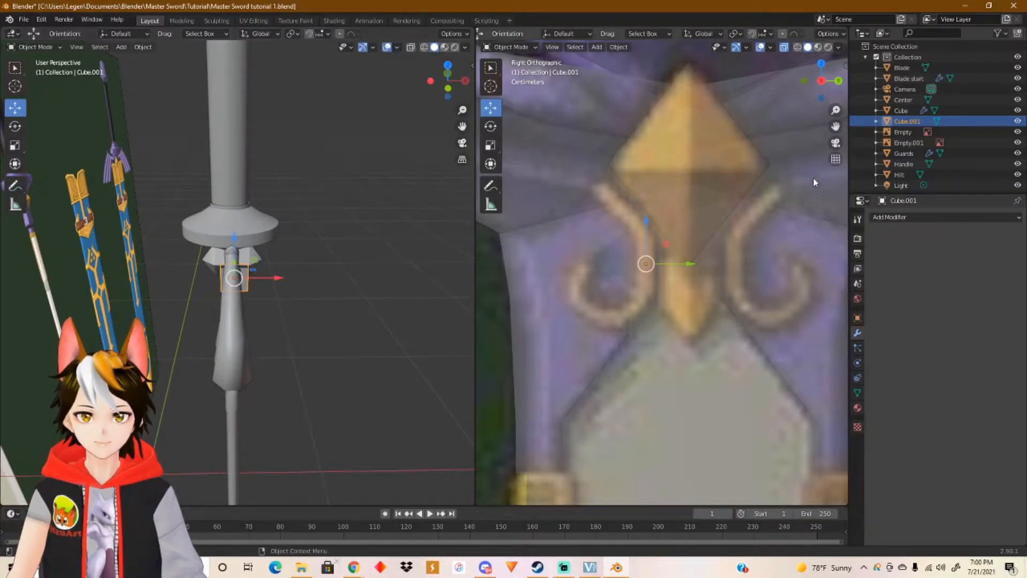
{"action": "left_click", "coordinate": [819, 47]}
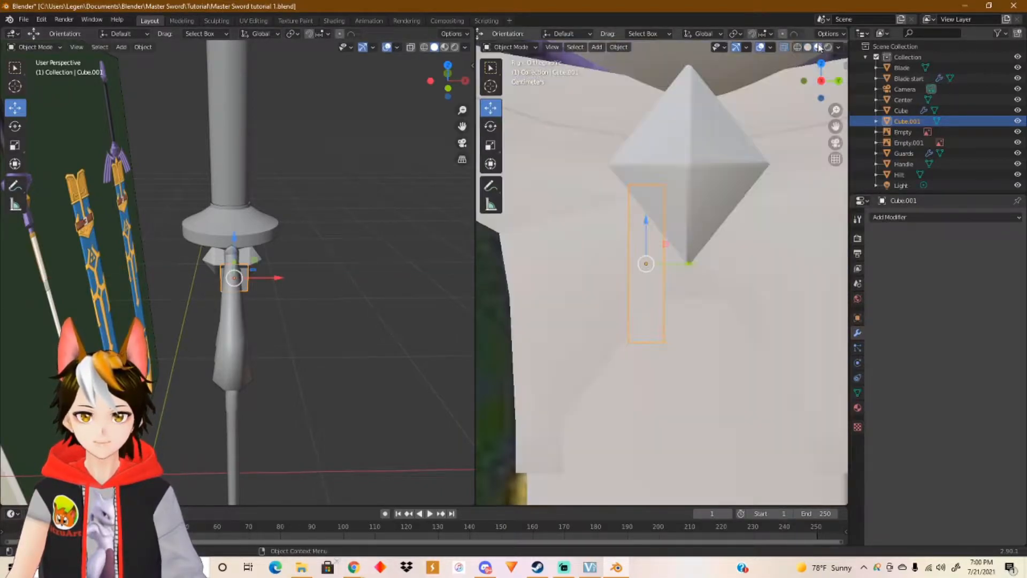
{"action": "left_click", "coordinate": [806, 48]}
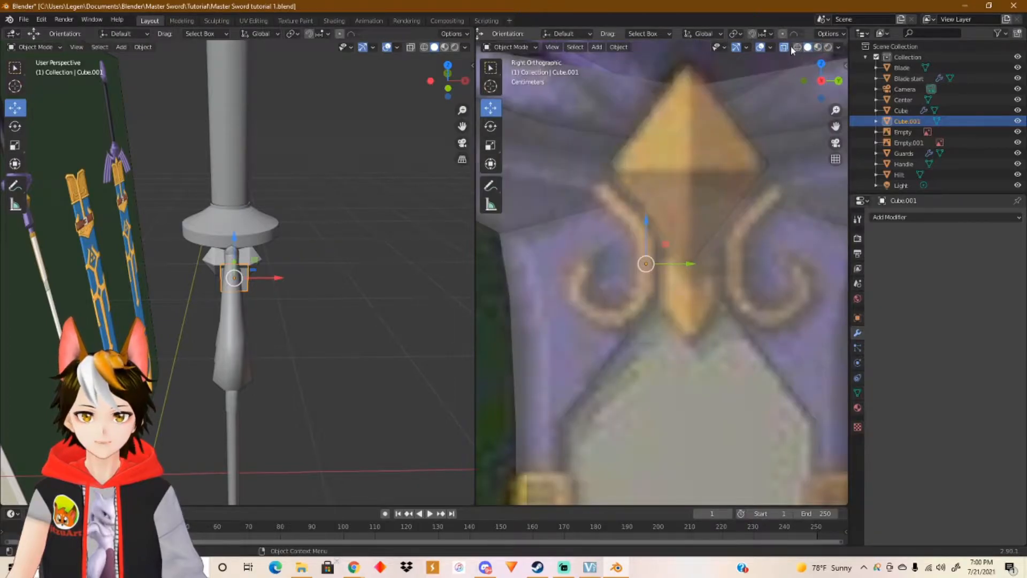
{"action": "left_click", "coordinate": [785, 48]}
{"action": "left_click", "coordinate": [785, 49]}
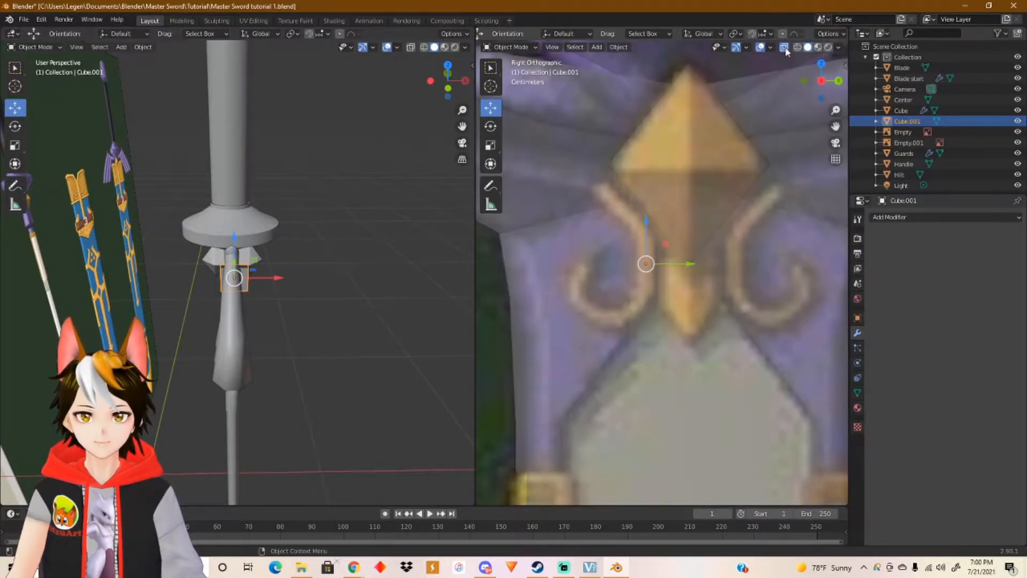
Step: Scale the block thinner along Y and shorter along Z to match the thickness of the reference's left curl
{"action": "scroll", "coordinate": [702, 231], "scroll_direction": "down", "scroll_amount": 3}
{"action": "scroll", "coordinate": [704, 239], "scroll_direction": "down", "scroll_amount": 2}
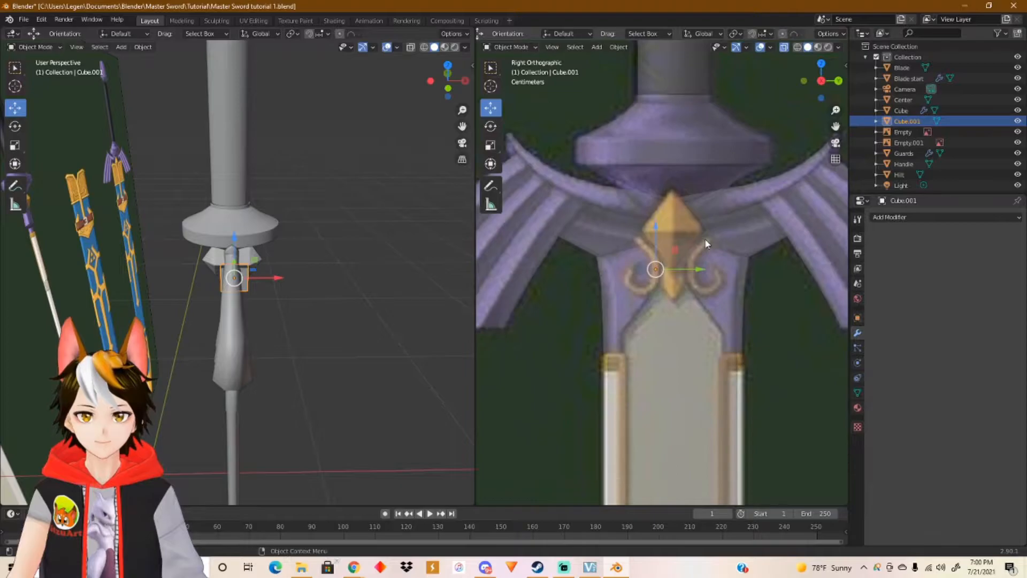
{"action": "scroll", "coordinate": [690, 257], "scroll_direction": "up", "scroll_amount": 6}
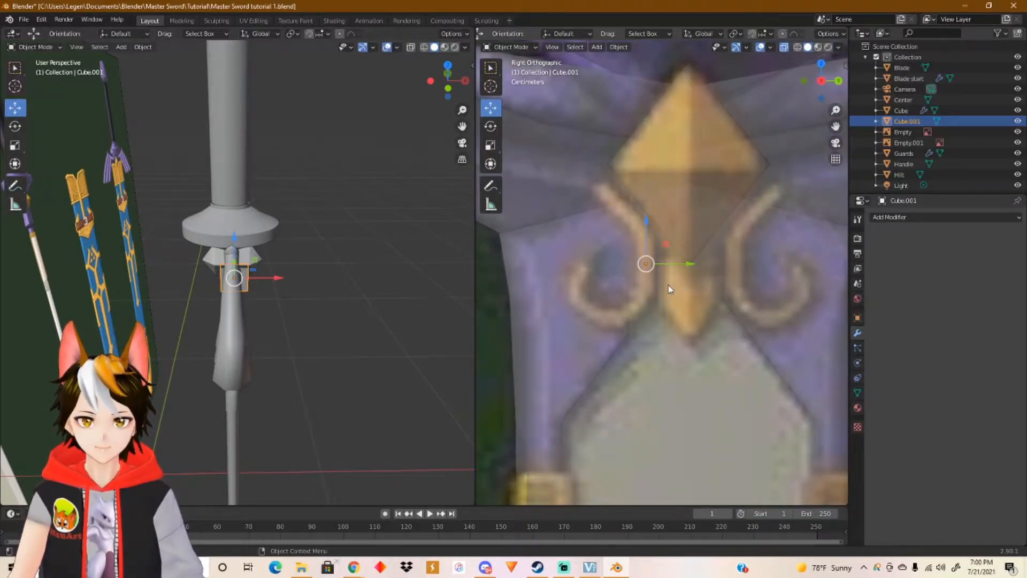
{"action": "scroll", "coordinate": [669, 288], "scroll_direction": "up", "scroll_amount": 2}
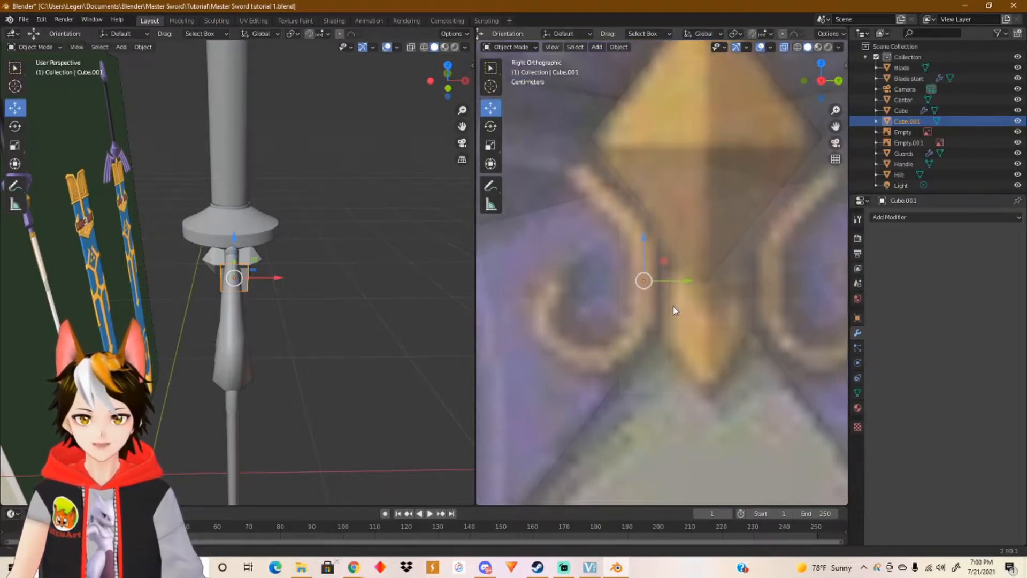
{"action": "left_click", "coordinate": [490, 144]}
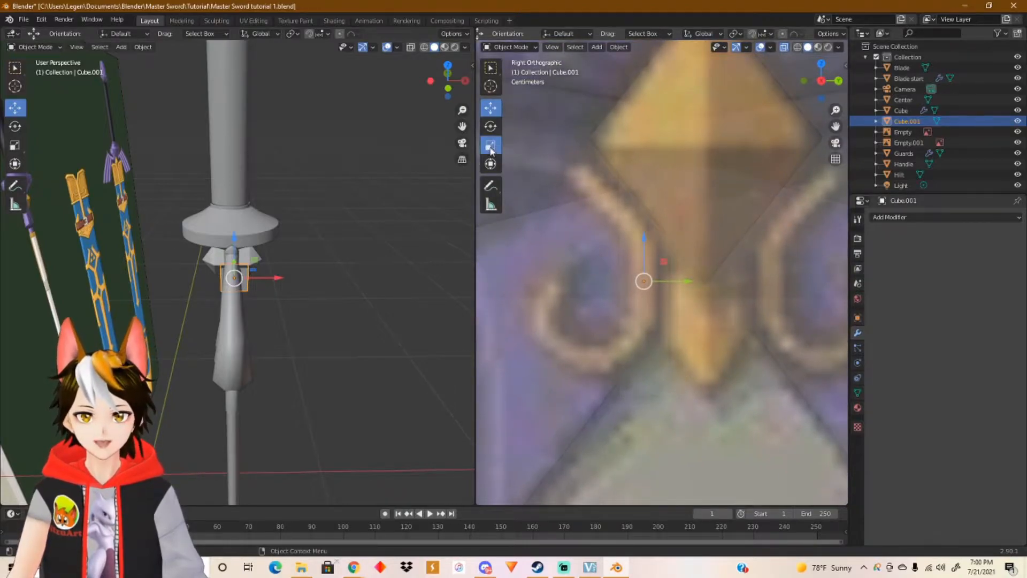
{"action": "left_click_drag", "start_coordinate": [683, 283], "coordinate": [675, 282]}
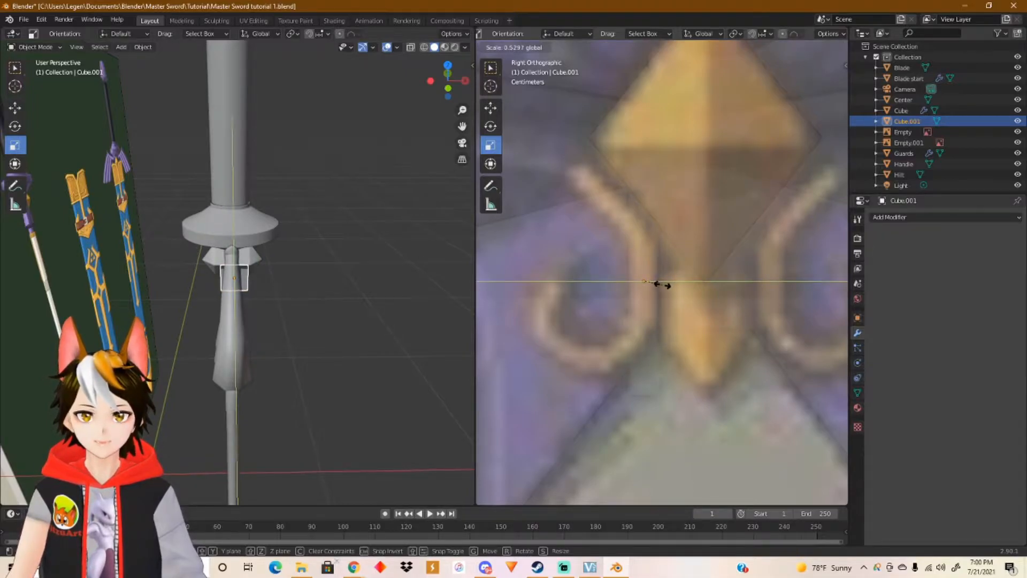
{"action": "left_click_drag", "start_coordinate": [662, 284], "coordinate": [658, 284]}
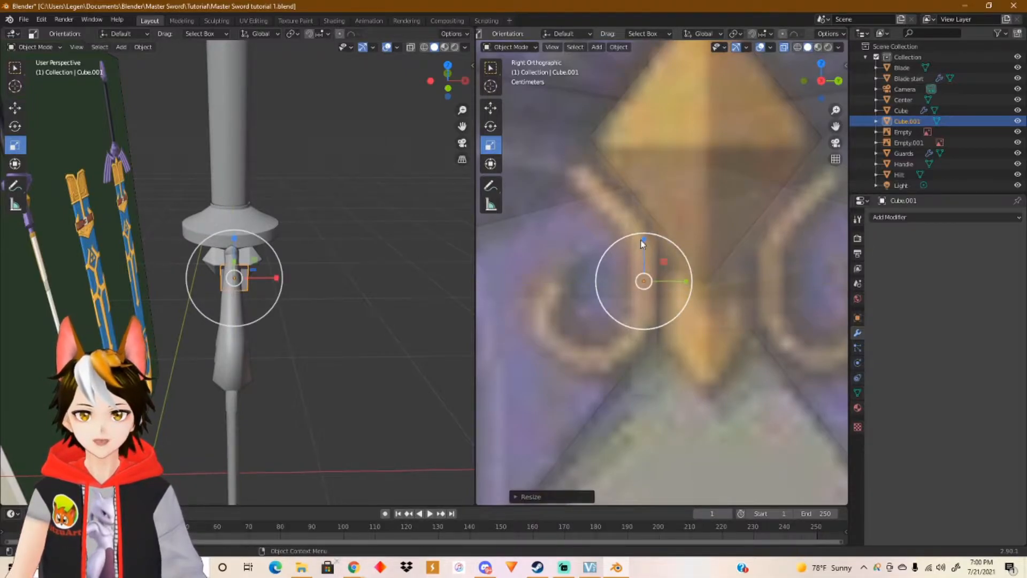
{"action": "left_click", "coordinate": [641, 255]}
{"action": "left_click", "coordinate": [641, 262]}
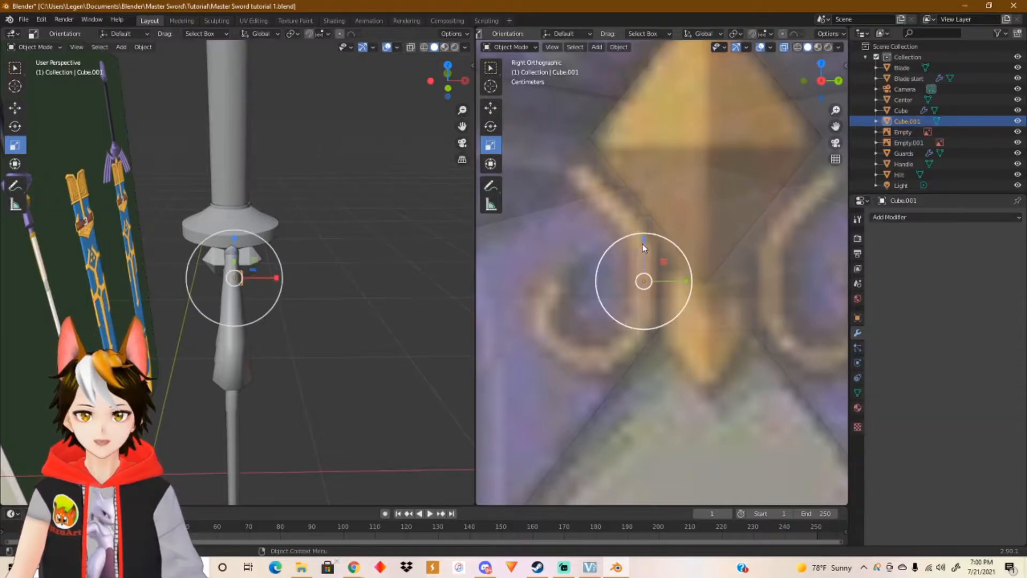
{"action": "left_click_drag", "start_coordinate": [646, 238], "coordinate": [644, 268]}
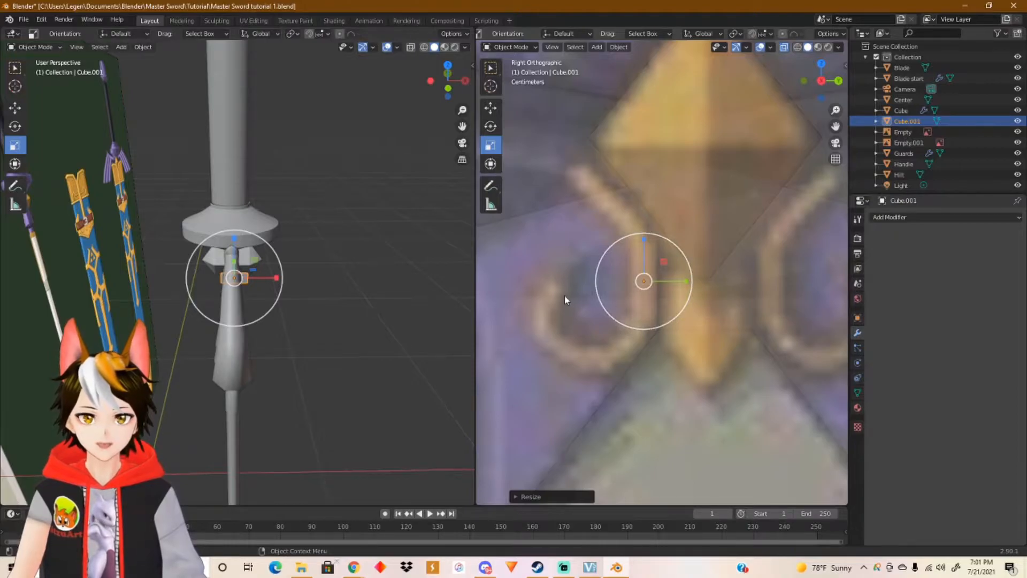
Step: Extend the selection from the small block to the sword reference image
{"action": "left_click", "coordinate": [583, 310], "text": "shift"}
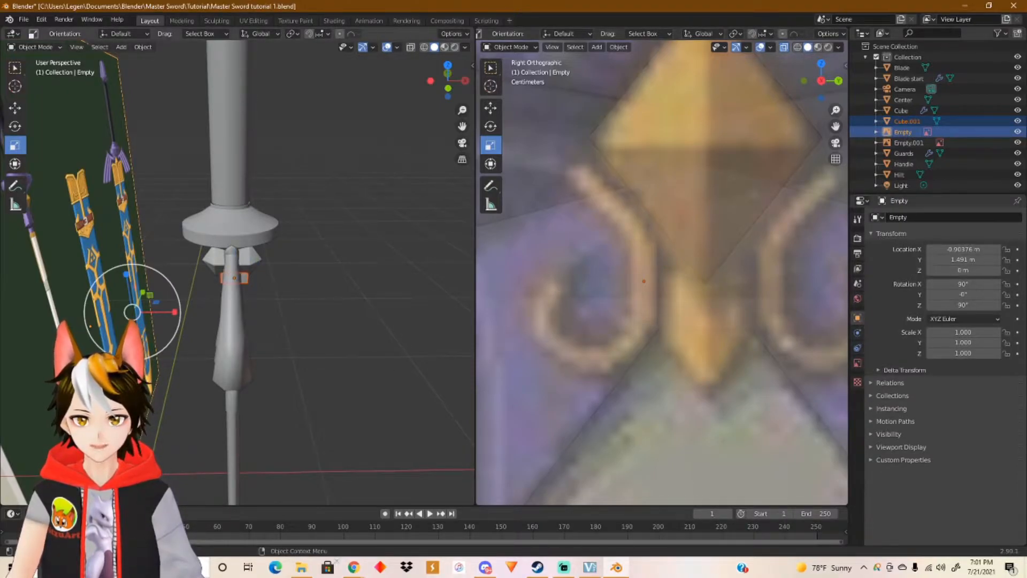
{"action": "middle_click_drag", "start_coordinate": [332, 299], "coordinate": [316, 300]}
{"action": "middle_click_drag", "start_coordinate": [180, 462], "coordinate": [134, 463]}
{"action": "middle_click_drag", "start_coordinate": [225, 468], "coordinate": [171, 467]}
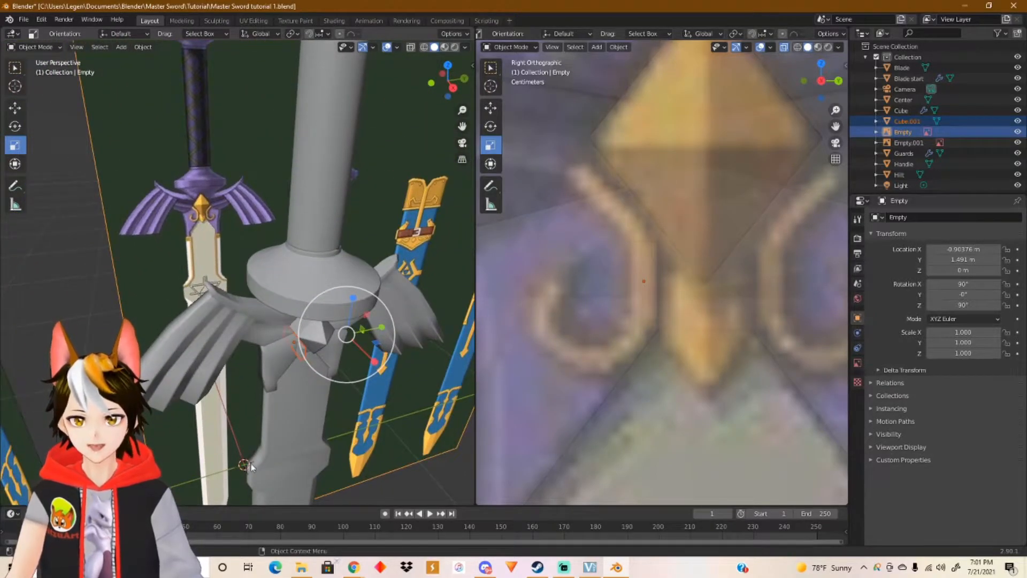
{"action": "left_click", "coordinate": [595, 306], "text": "alt"}
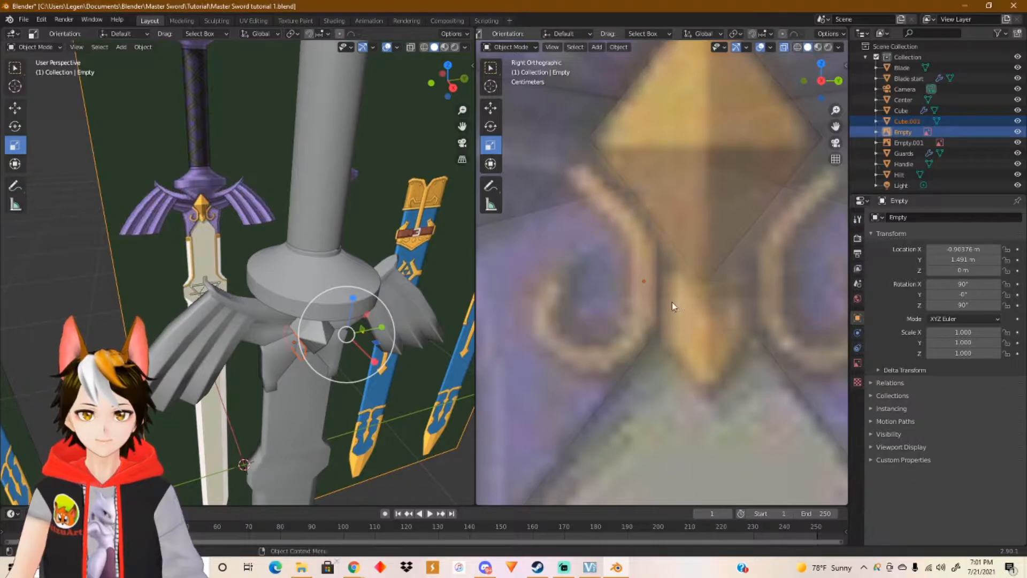
Step: Place the 3D cursor at the centre of the left gold curl in the reference image
{"action": "left_click", "coordinate": [599, 304], "text": "shift"}
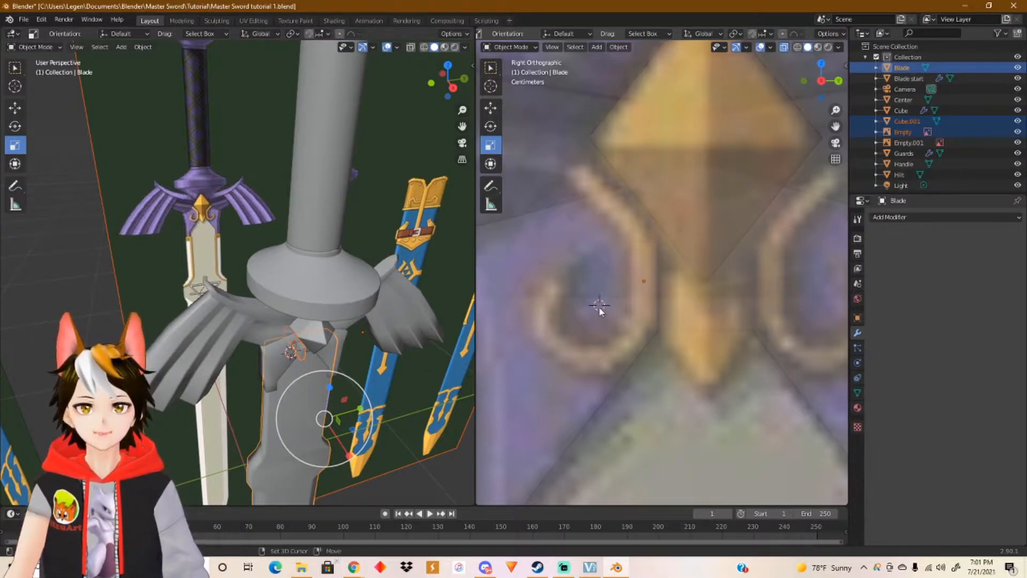
{"action": "key", "text": "g"}
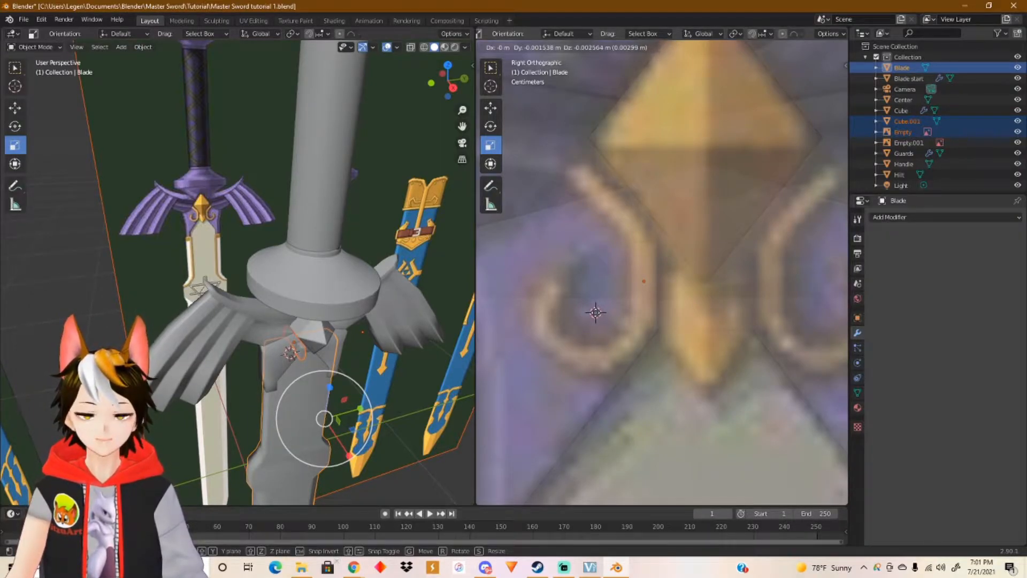
{"action": "left_click", "coordinate": [595, 312]}
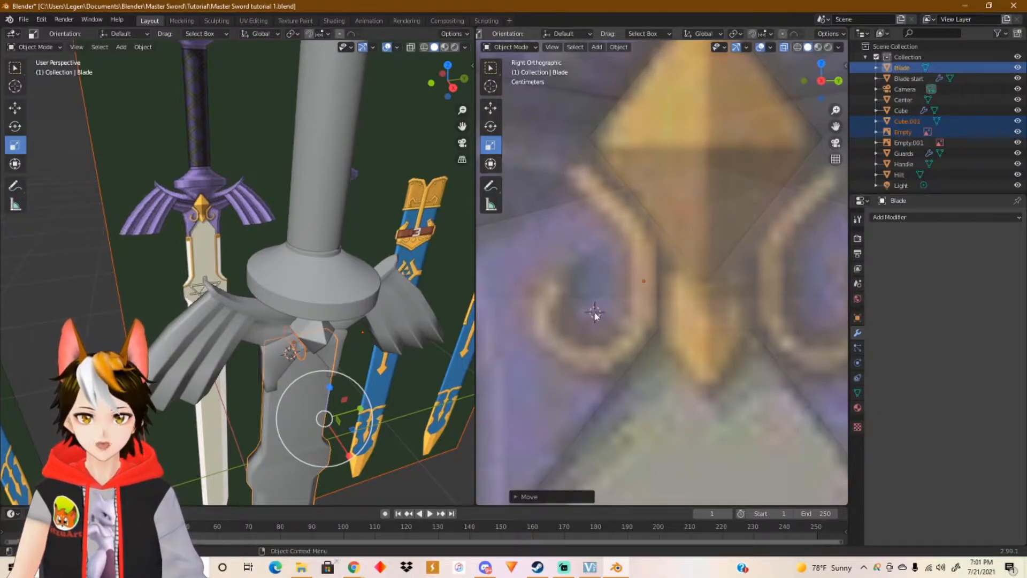
{"action": "left_click", "coordinate": [841, 35]}
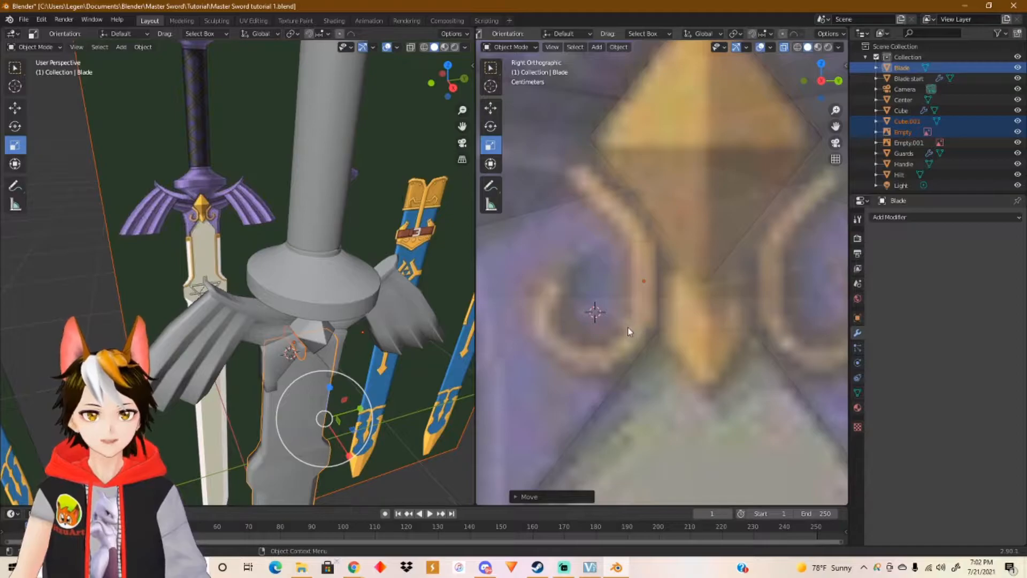
Step: Select the small block on the guard and scale it shorter along X, judging it from the back view
{"action": "scroll", "coordinate": [315, 386], "scroll_direction": "up", "scroll_amount": 3}
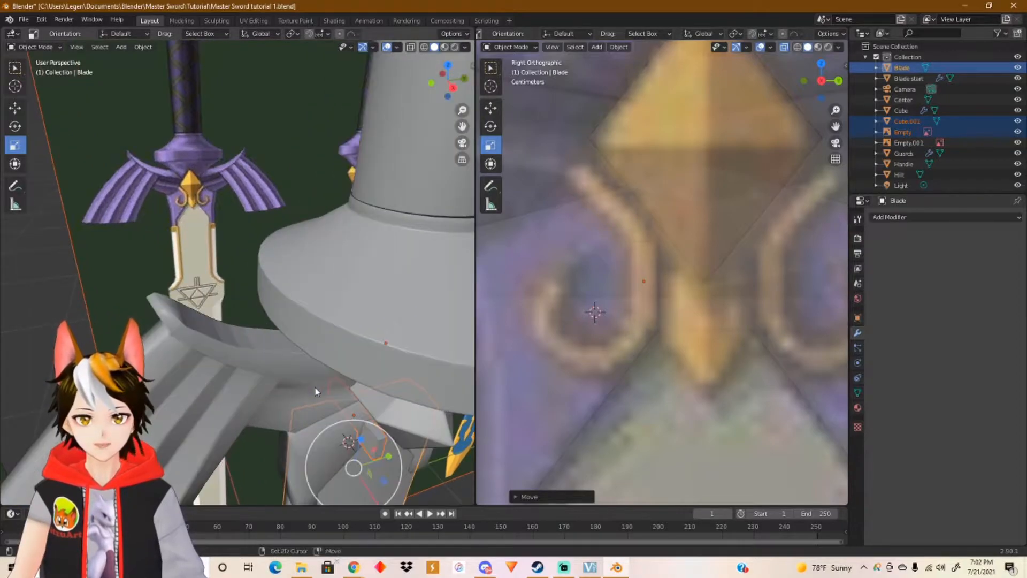
{"action": "scroll", "coordinate": [316, 387], "scroll_direction": "up", "scroll_amount": 3}
{"action": "scroll", "coordinate": [312, 370], "scroll_direction": "up", "scroll_amount": 4}
{"action": "middle_click_drag", "start_coordinate": [312, 368], "coordinate": [385, 329]}
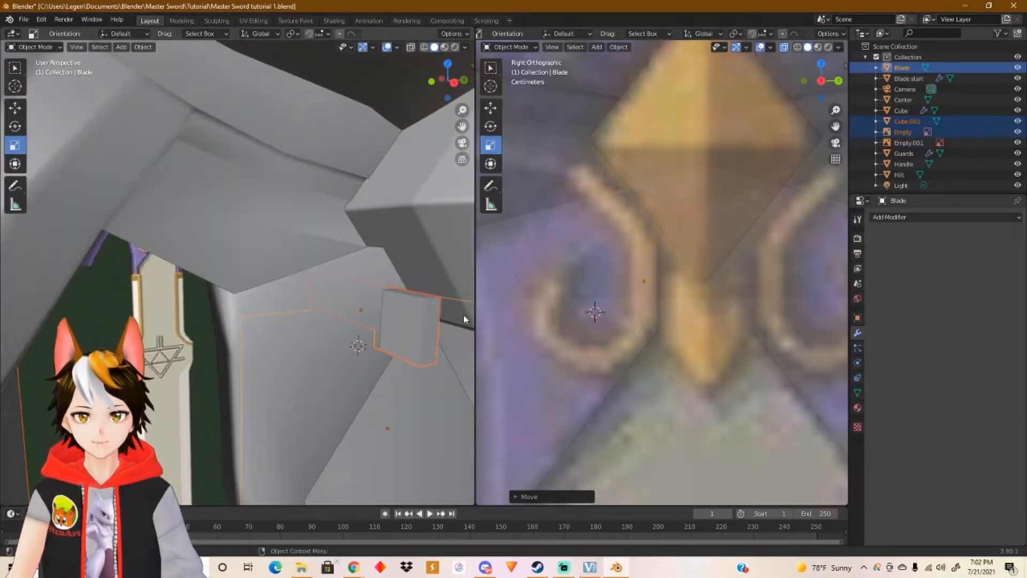
{"action": "left_click", "coordinate": [838, 81]}
{"action": "scroll", "coordinate": [759, 252], "scroll_direction": "down", "scroll_amount": 2}
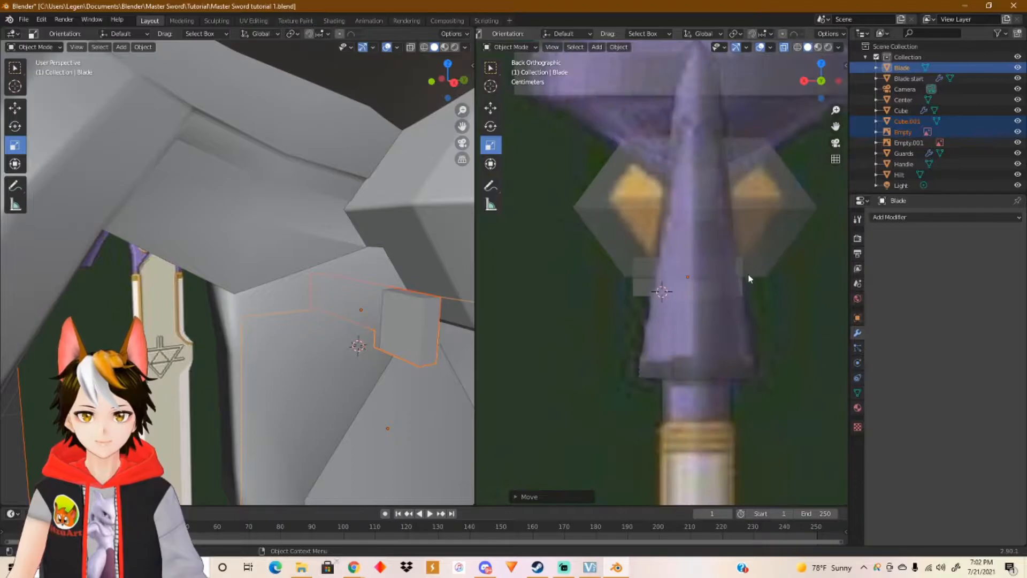
{"action": "scroll", "coordinate": [690, 305], "scroll_direction": "up", "scroll_amount": 4}
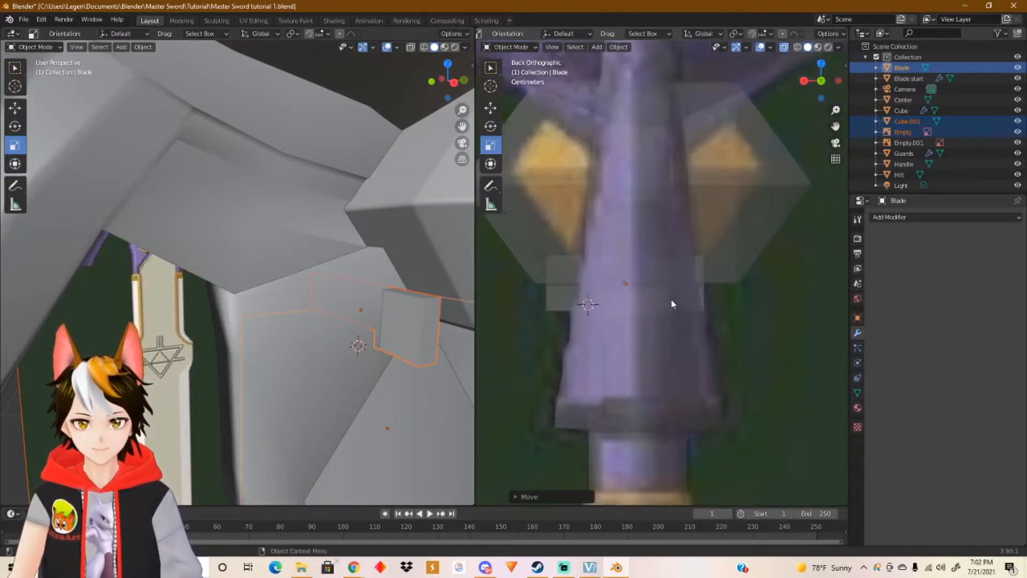
{"action": "left_click", "coordinate": [490, 108]}
{"action": "left_click", "coordinate": [492, 143]}
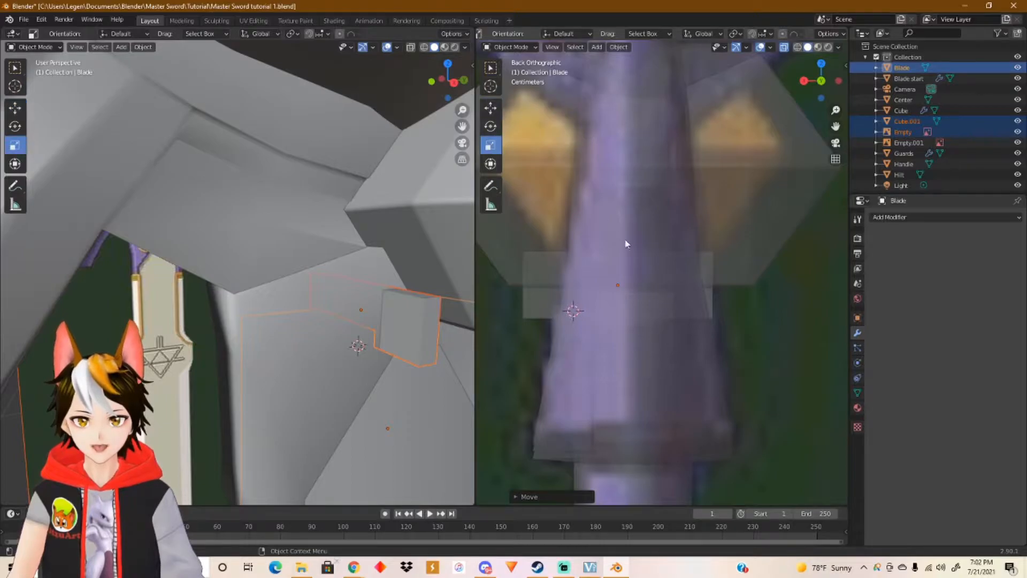
{"action": "left_click", "coordinate": [630, 291]}
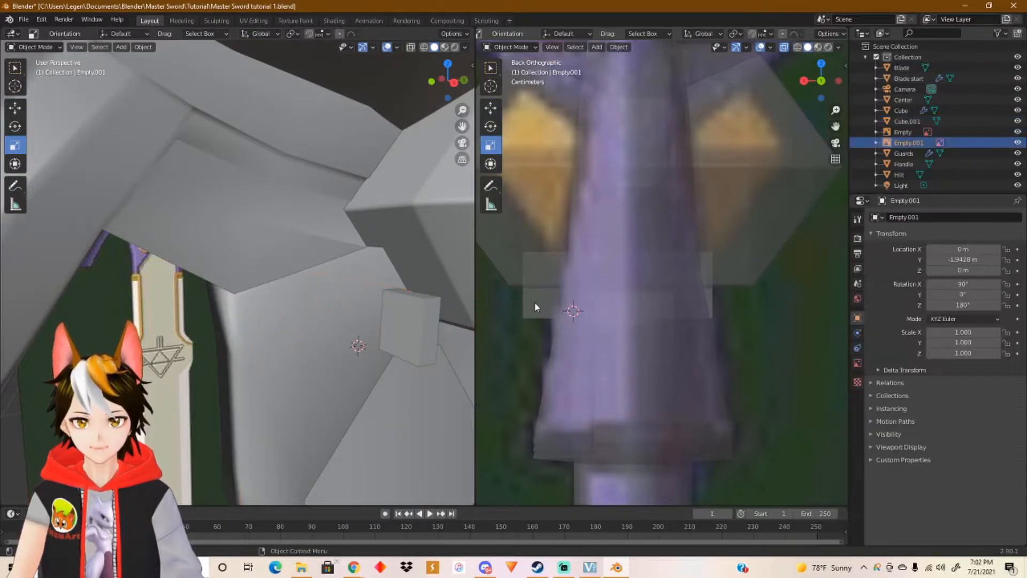
{"action": "left_click_drag", "start_coordinate": [576, 285], "coordinate": [587, 284]}
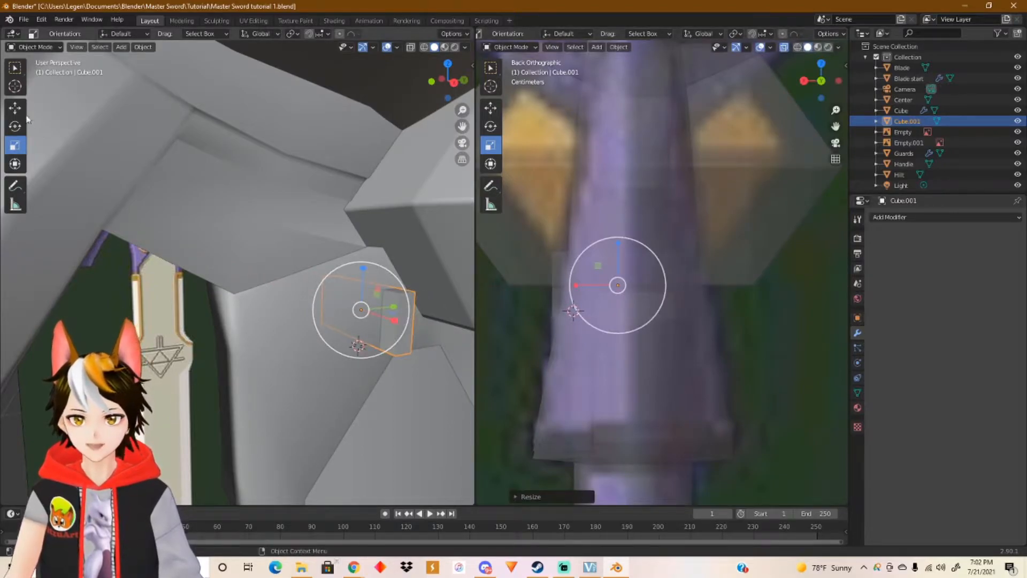
Step: Scale the block longer along X so that it sticks further out of the guard
{"action": "left_click", "coordinate": [15, 107]}
{"action": "middle_click_drag", "start_coordinate": [365, 328], "coordinate": [348, 290]}
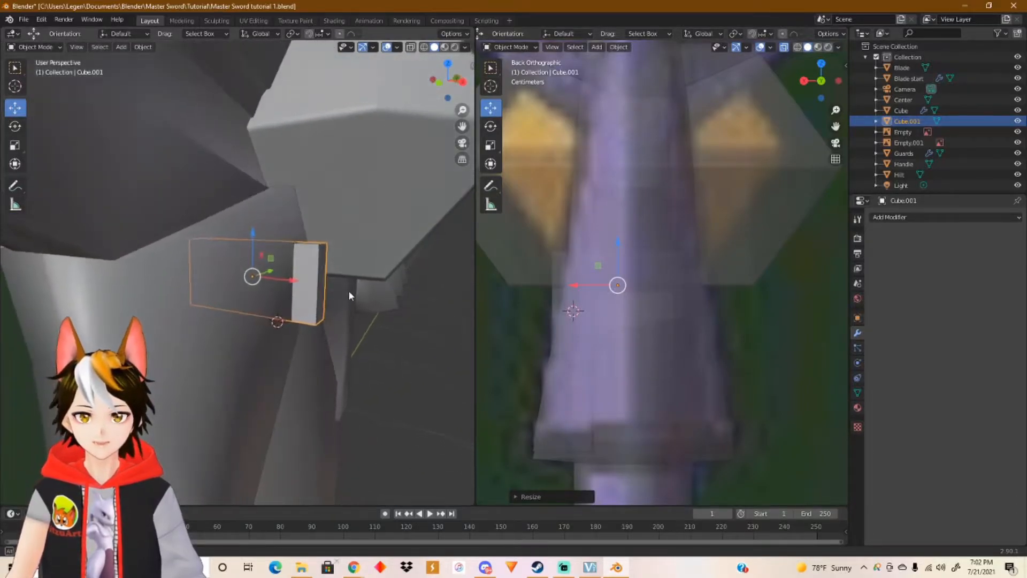
{"action": "left_click", "coordinate": [15, 146]}
{"action": "left_click_drag", "start_coordinate": [292, 282], "coordinate": [310, 288]}
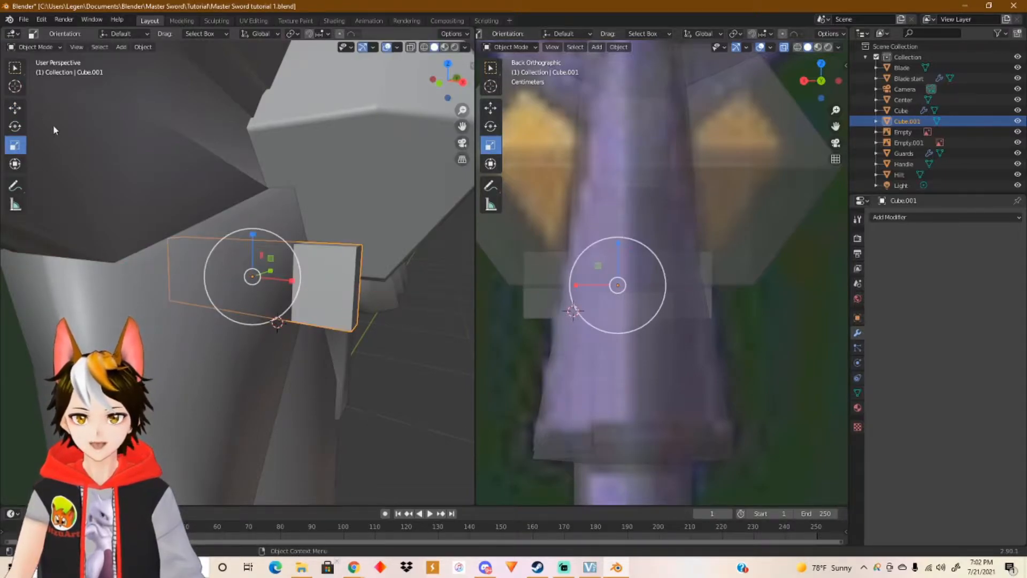
Step: Move the block about -0.0096 m along X so that less of it protrudes from the guard
{"action": "left_click", "coordinate": [15, 108]}
{"action": "left_click_drag", "start_coordinate": [296, 285], "coordinate": [286, 282]}
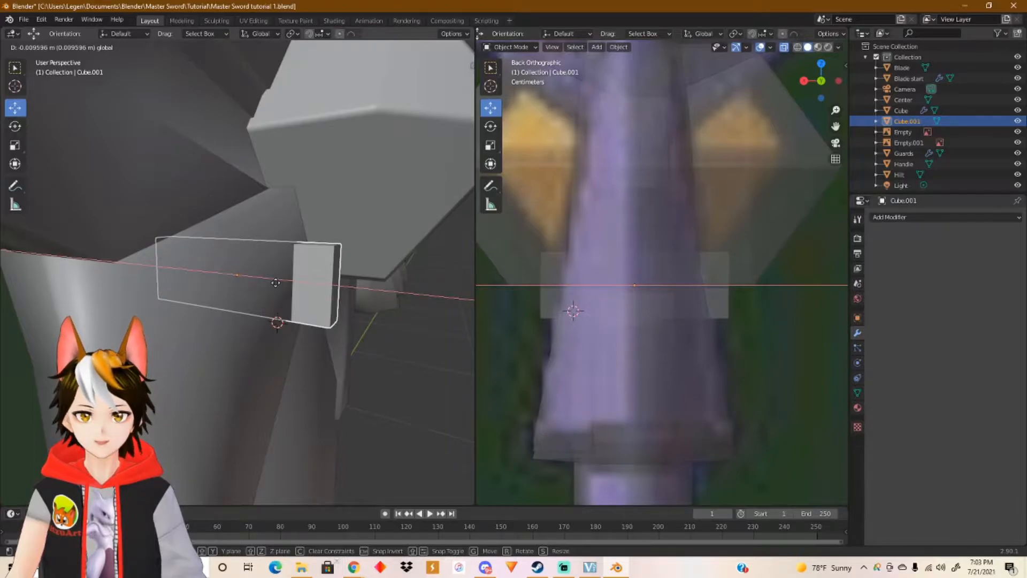
{"action": "left_click", "coordinate": [276, 283]}
{"action": "middle_click_drag", "start_coordinate": [249, 322], "coordinate": [201, 259]}
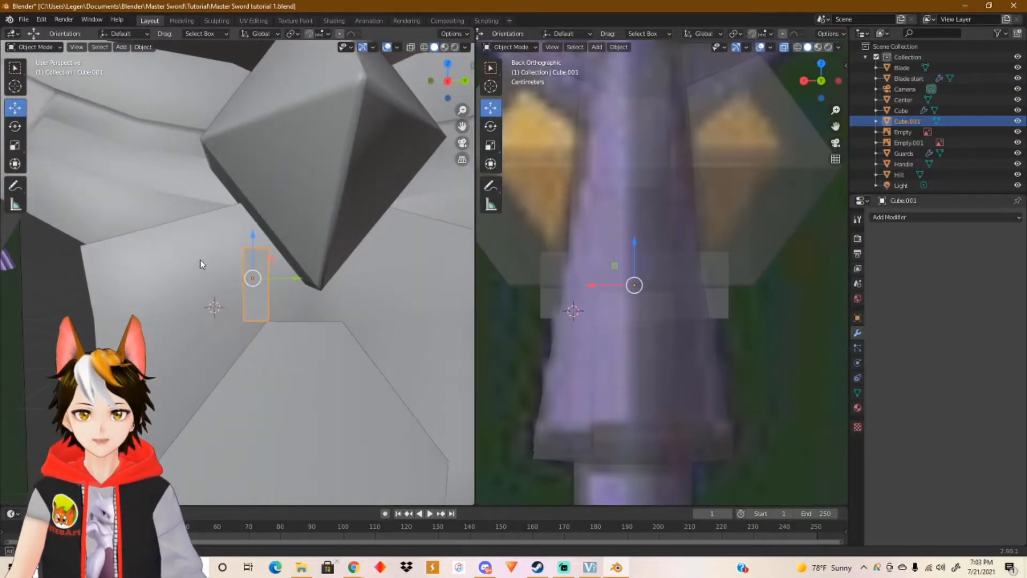
Step: Select the block's bottom face in Edit Mode and activate the Spin tool, with the reference curl in the right orthographic view
{"action": "left_click", "coordinate": [803, 80]}
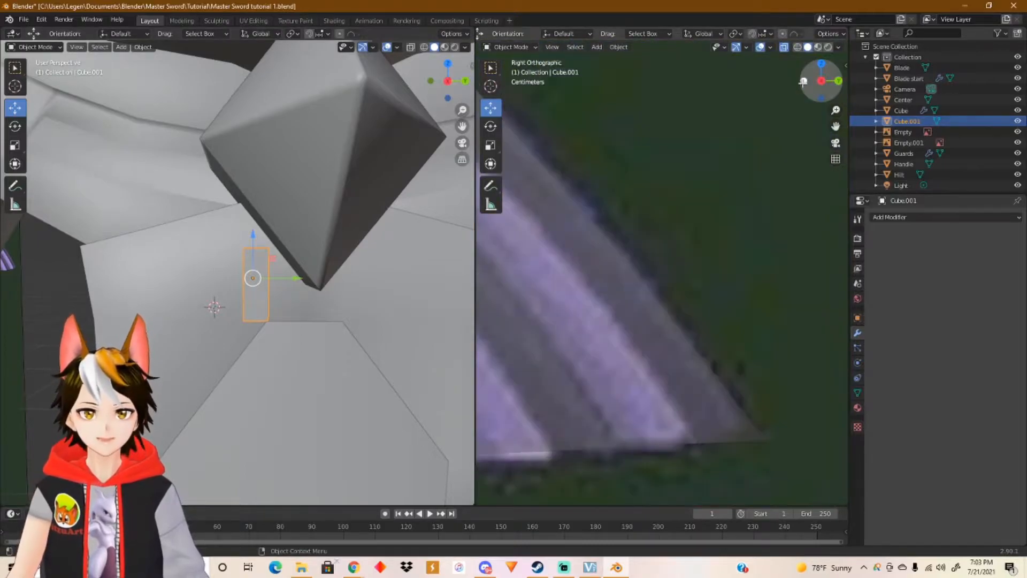
{"action": "scroll", "coordinate": [633, 289], "scroll_direction": "down", "scroll_amount": 2}
{"action": "middle_click_drag", "start_coordinate": [528, 320], "coordinate": [658, 314], "text": "shift"}
{"action": "middle_click_drag", "start_coordinate": [553, 304], "coordinate": [716, 300], "text": "shift"}
{"action": "middle_click_drag", "start_coordinate": [635, 300], "coordinate": [673, 305], "text": "shift"}
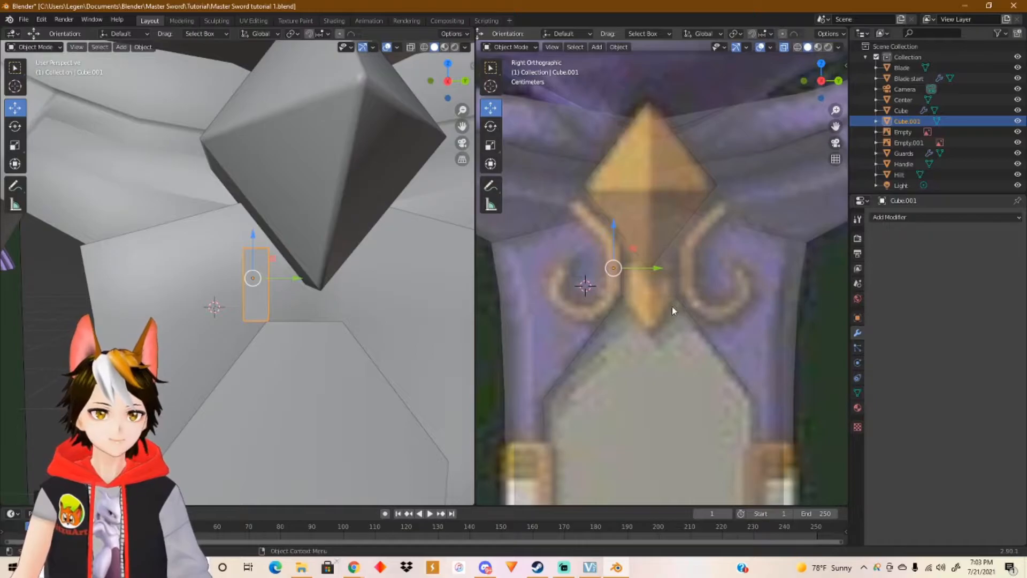
{"action": "scroll", "coordinate": [619, 310], "scroll_direction": "up", "scroll_amount": 3}
{"action": "middle_click_drag", "start_coordinate": [601, 319], "coordinate": [649, 313], "text": "shift"}
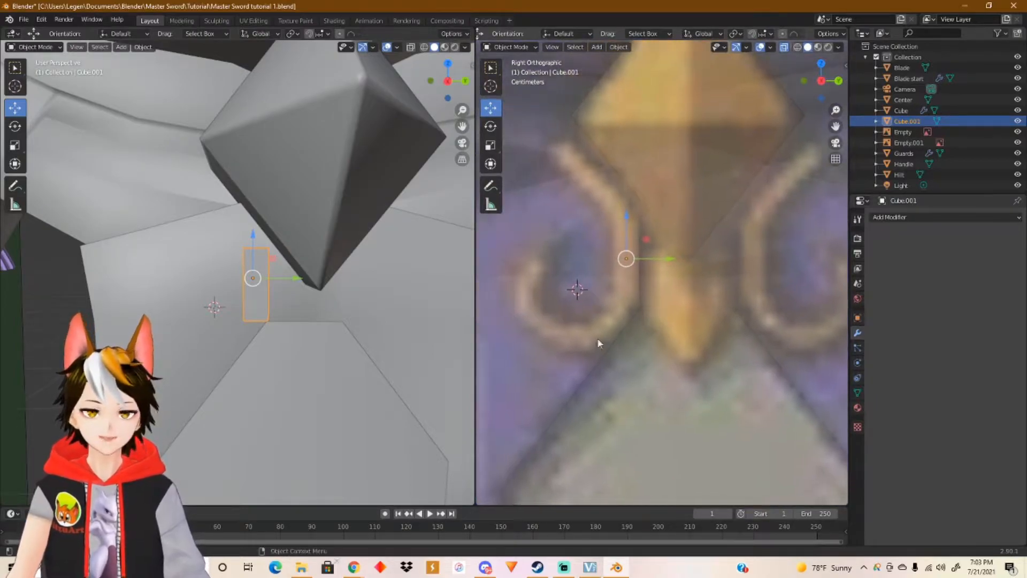
{"action": "scroll", "coordinate": [285, 366], "scroll_direction": "up", "scroll_amount": 2}
{"action": "middle_click_drag", "start_coordinate": [285, 367], "coordinate": [298, 319]}
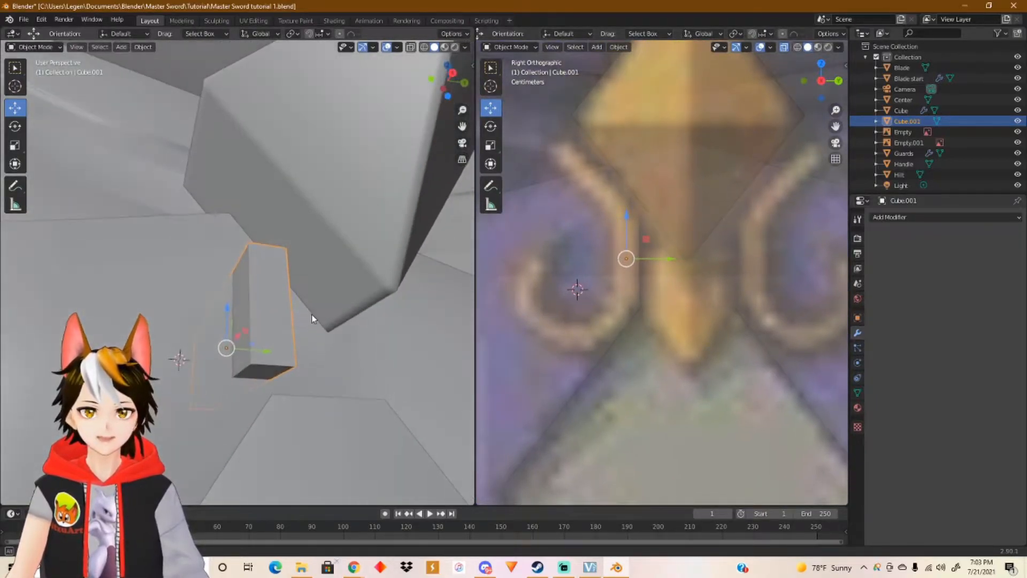
{"action": "key", "text": "Tab"}
{"action": "key", "text": "3"}
{"action": "left_click", "coordinate": [266, 376]}
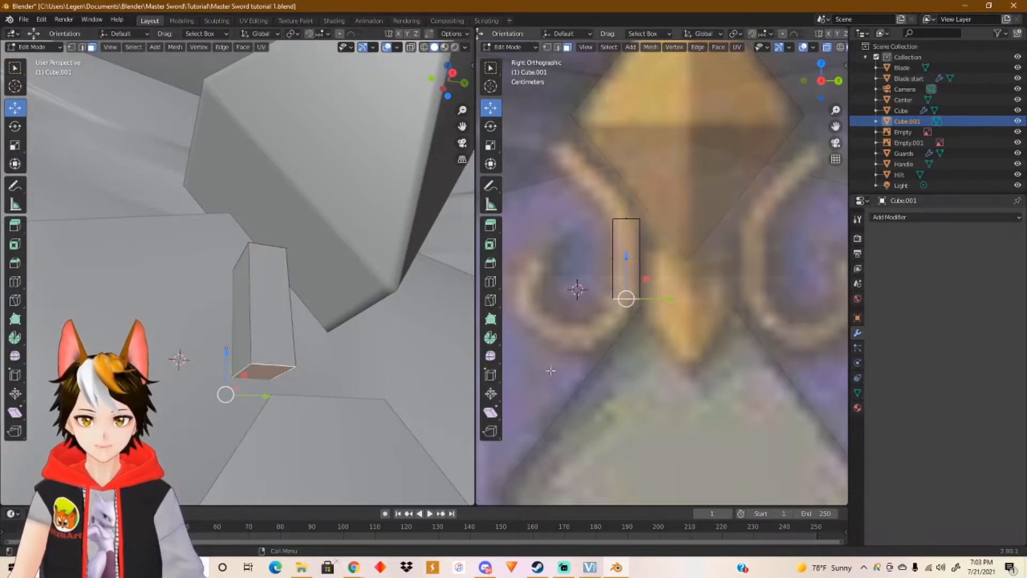
{"action": "left_click", "coordinate": [491, 338]}
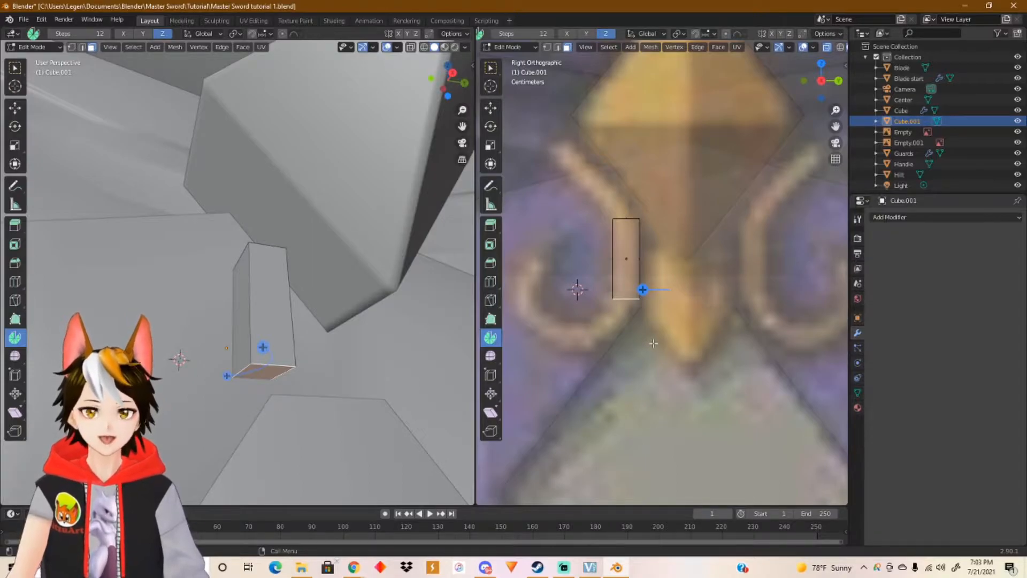
Step: Try to spin the block's bottom face about the Z axis around the 3D cursor, undoing each attempt
{"action": "middle_click_drag", "start_coordinate": [635, 336], "coordinate": [658, 342], "text": "shift"}
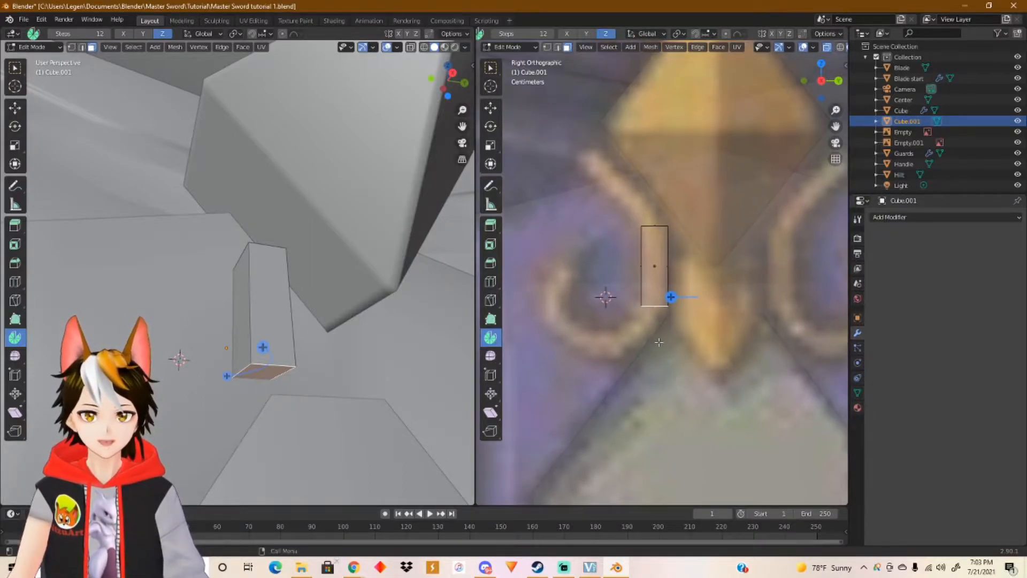
{"action": "left_click", "coordinate": [669, 298]}
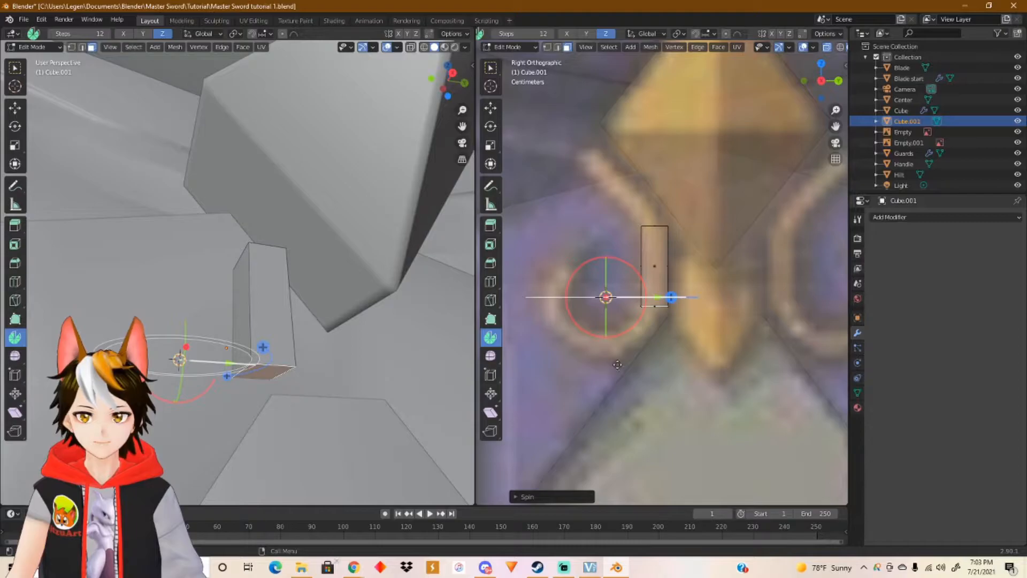
{"action": "key", "text": "ctrl+z"}
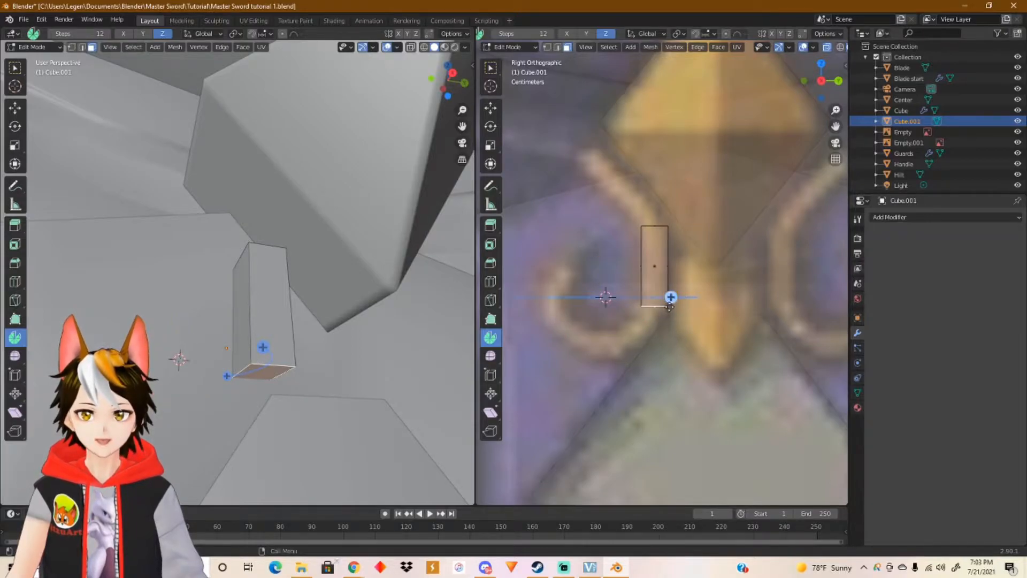
{"action": "left_click", "coordinate": [670, 297]}
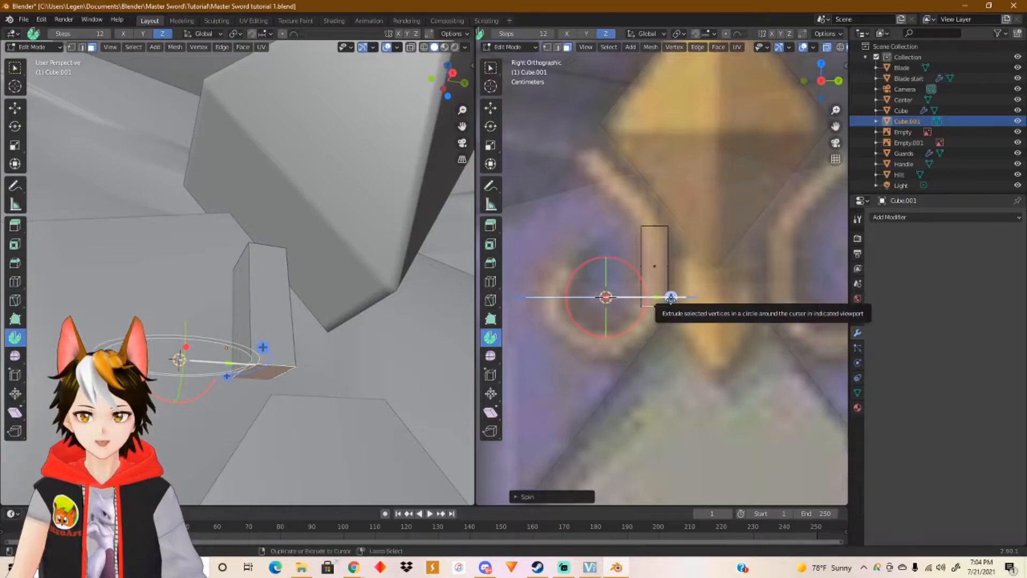
{"action": "key", "text": "ctrl+z"}
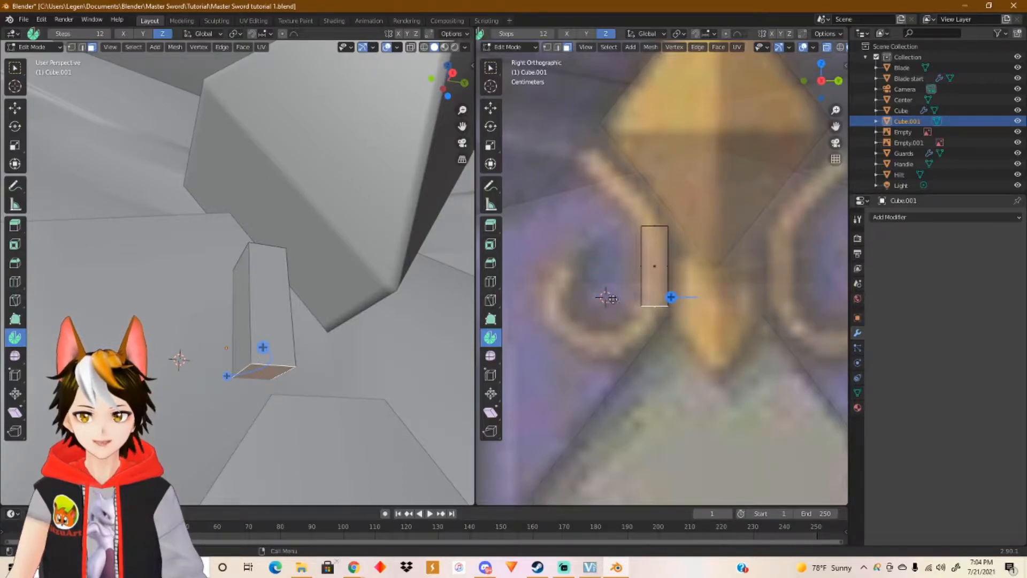
{"action": "left_click", "coordinate": [672, 297]}
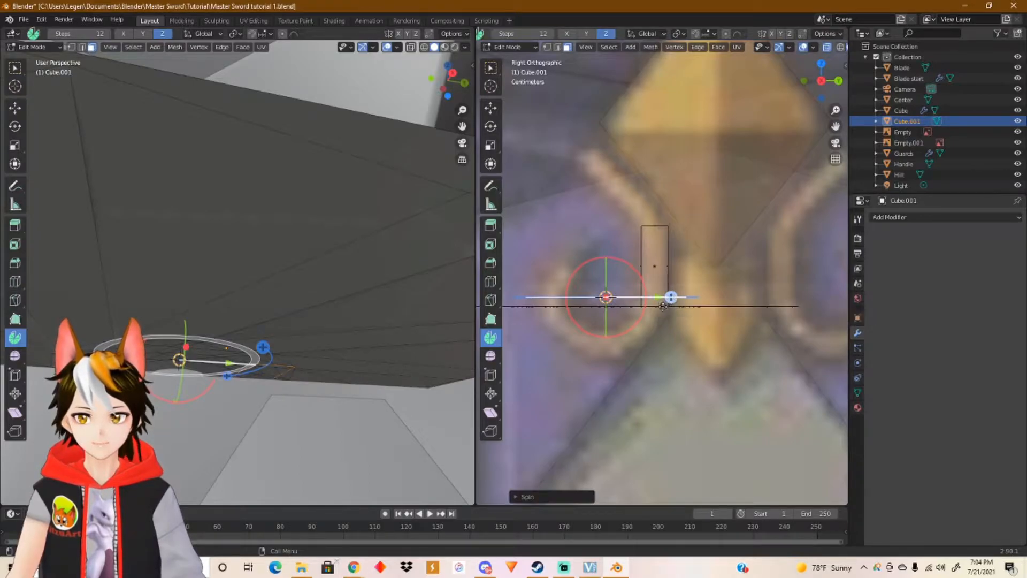
{"action": "middle_click_drag", "start_coordinate": [354, 263], "coordinate": [306, 279]}
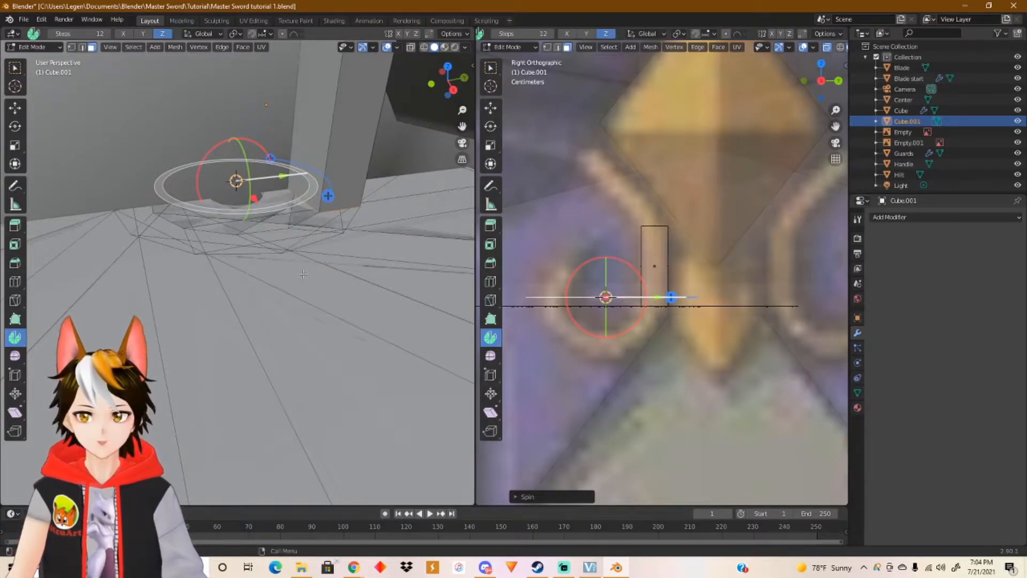
{"action": "key", "text": "ctrl+z"}
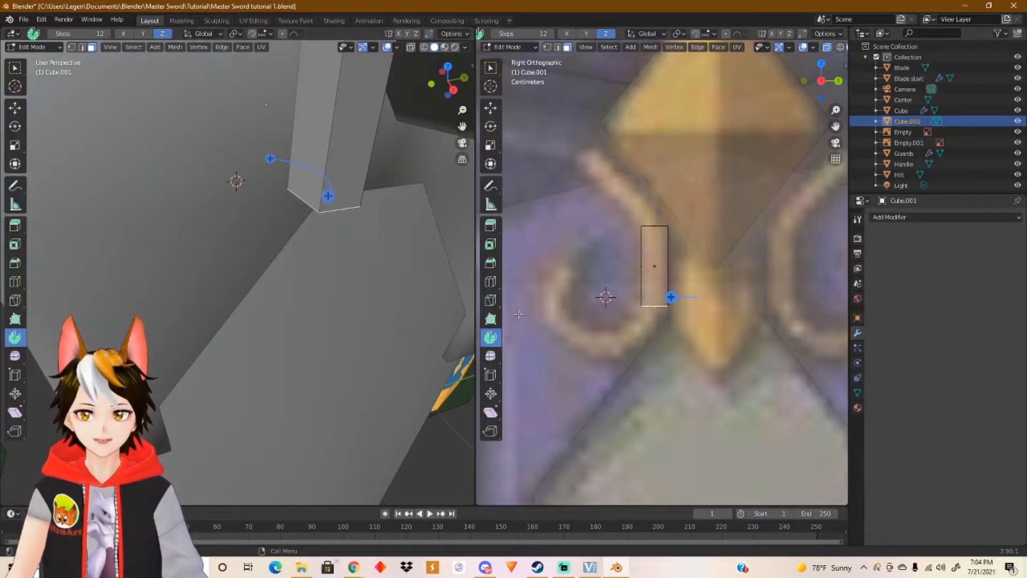
Step: Spin the bottom face in 12 steps about the X axis around the 3D cursor, forming a hook that follows the reference's left curl
{"action": "left_click", "coordinate": [496, 342]}
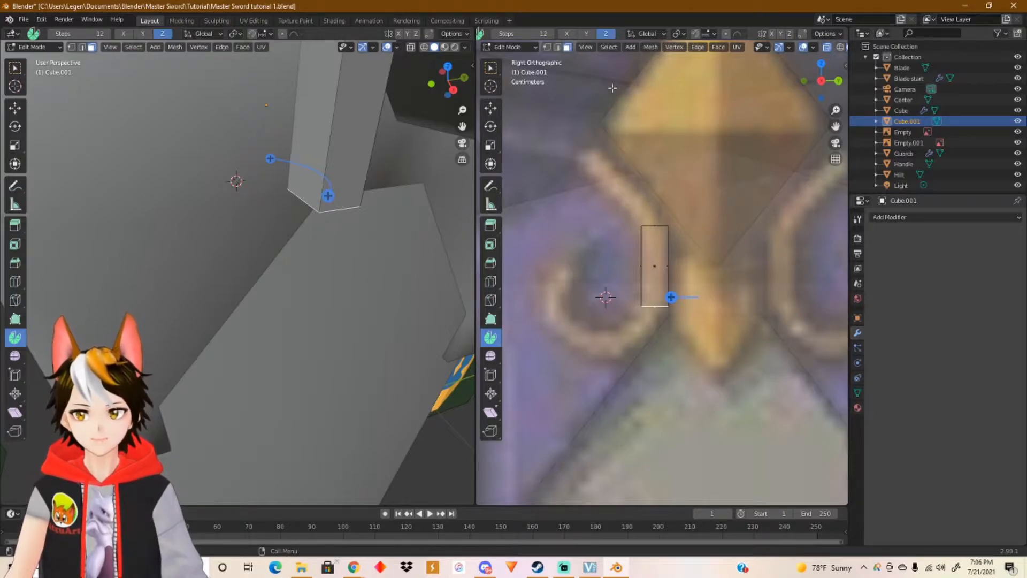
{"action": "left_click", "coordinate": [585, 35]}
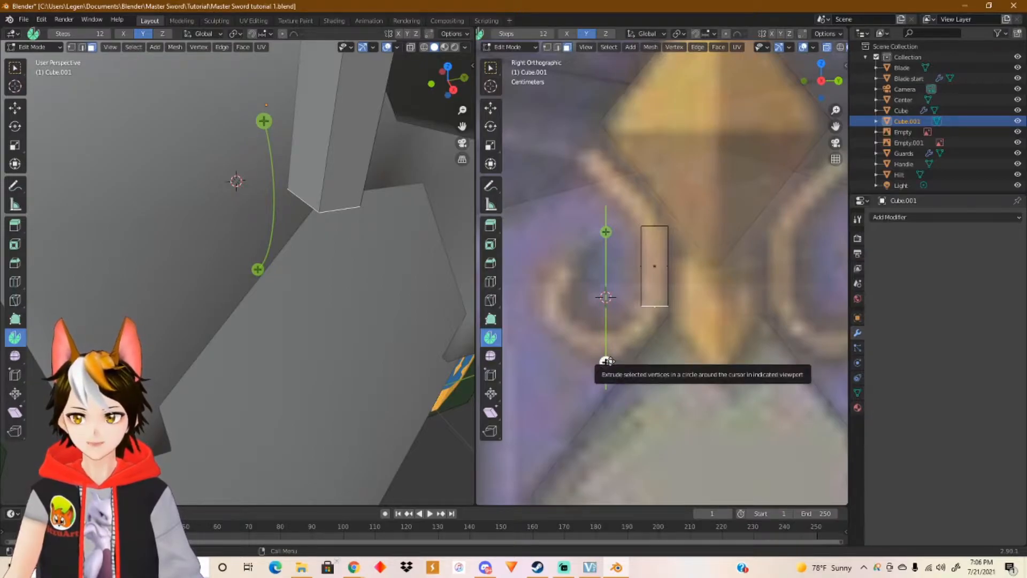
{"action": "left_click", "coordinate": [570, 35]}
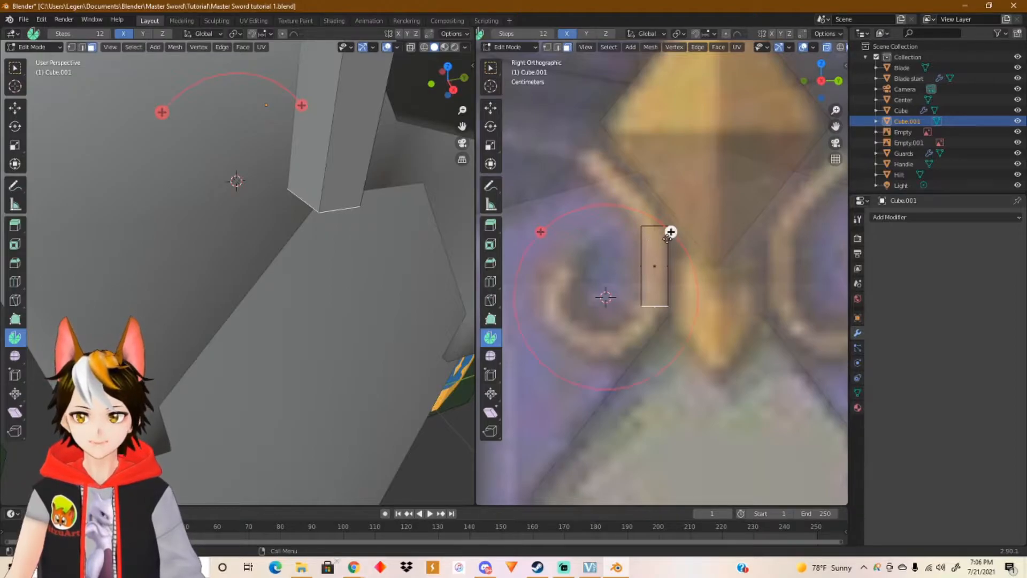
{"action": "left_click_drag", "start_coordinate": [671, 232], "coordinate": [539, 320]}
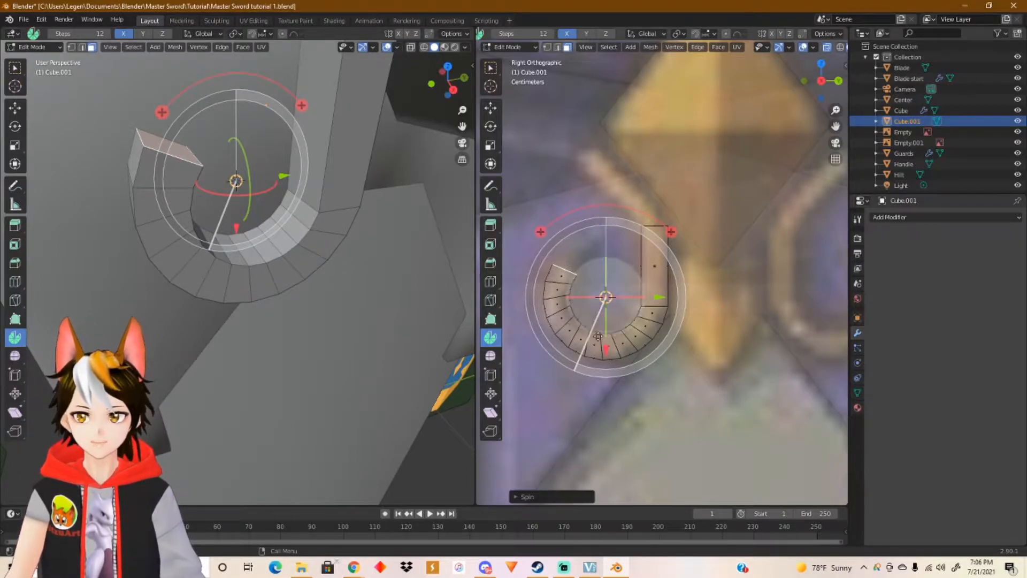
{"action": "middle_click_drag", "start_coordinate": [332, 240], "coordinate": [301, 191]}
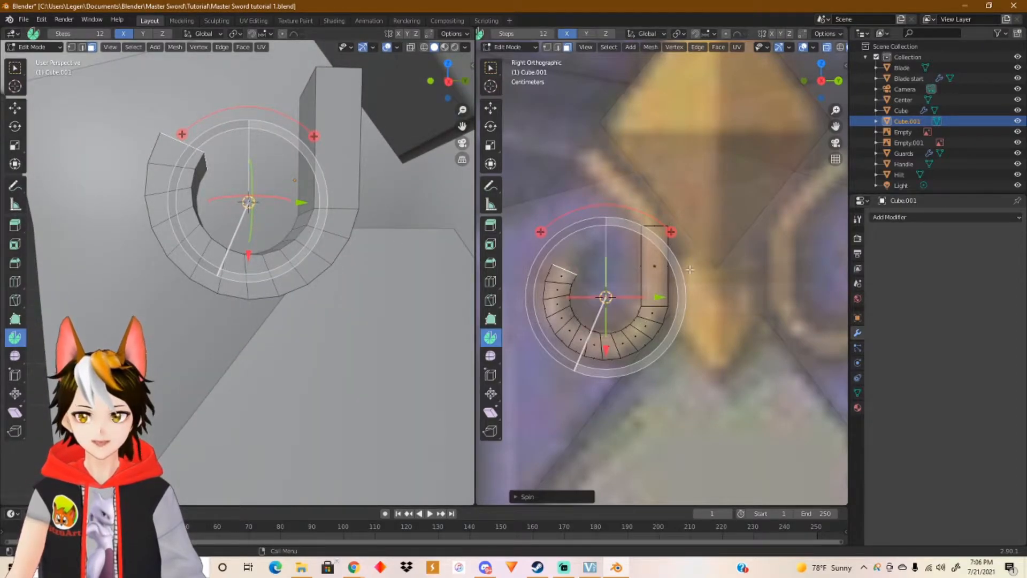
{"action": "scroll", "coordinate": [692, 267], "scroll_direction": "up", "scroll_amount": 2}
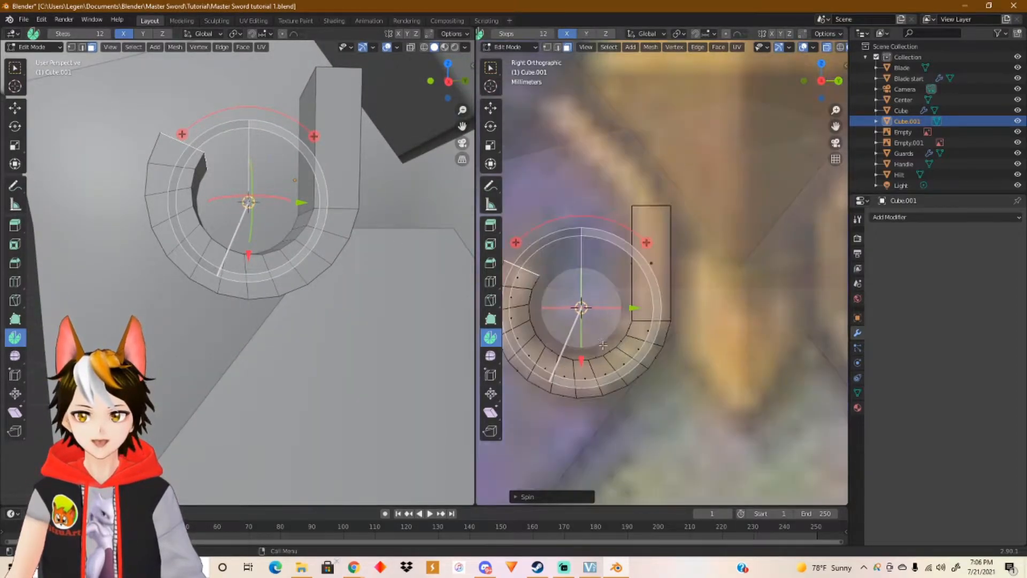
Step: Nudge the whole hook slightly along Y in Object Mode so it lines up with the reference curl, and return to Edit Mode
{"action": "middle_click_drag", "start_coordinate": [685, 358], "coordinate": [739, 315], "text": "shift"}
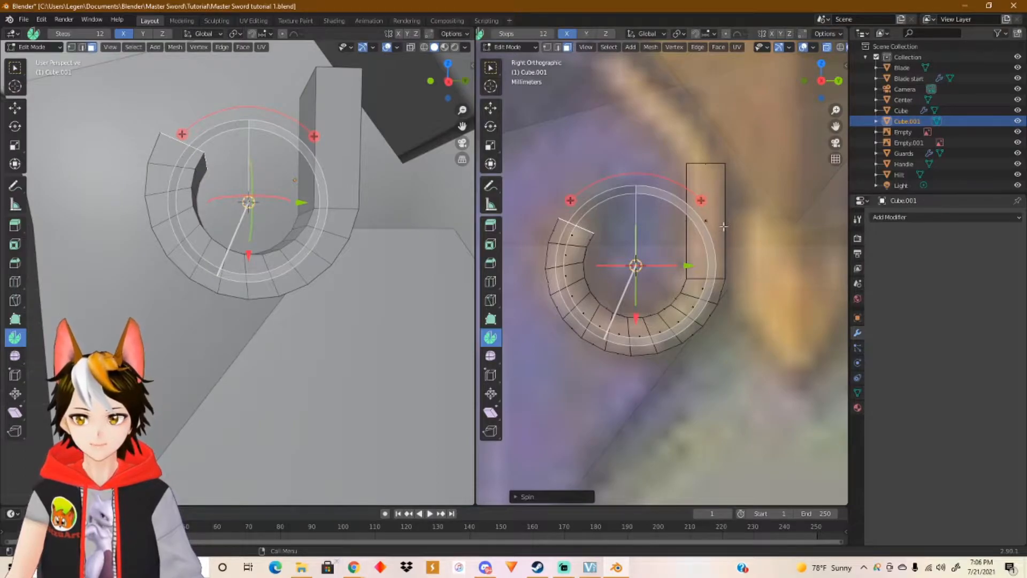
{"action": "key", "text": "Tab"}
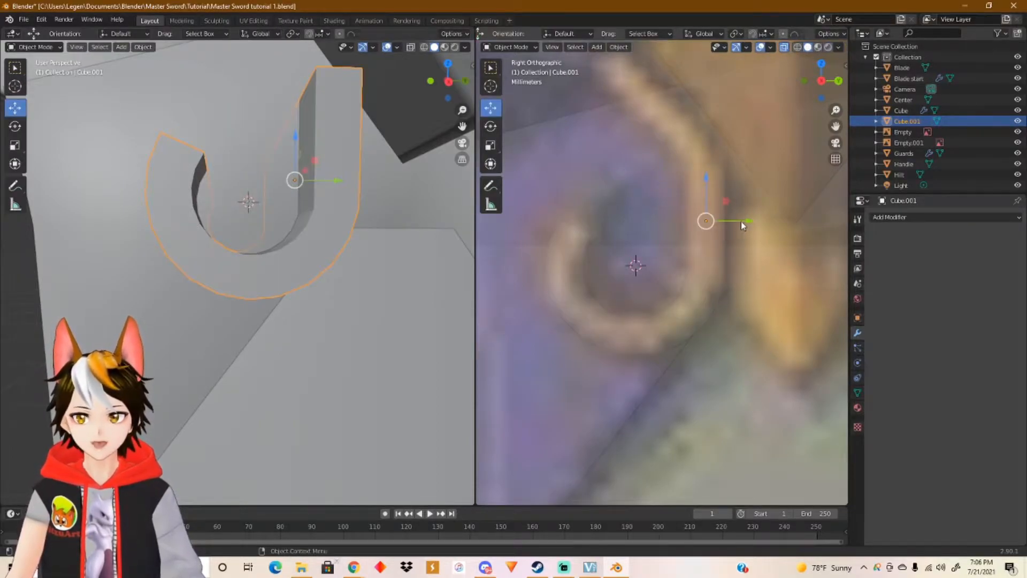
{"action": "left_click_drag", "start_coordinate": [741, 222], "coordinate": [737, 253]}
{"action": "key", "text": "Tab"}
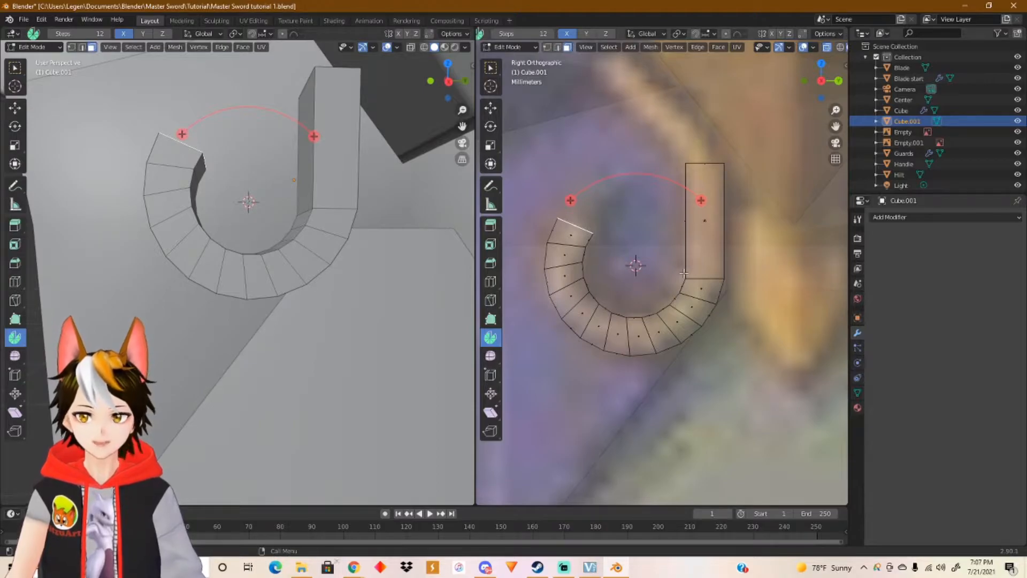
Step: Box-select the vertices where the straight shaft meets the spun curve, using vertex selection and the Move tool
{"action": "left_click_drag", "start_coordinate": [667, 270], "coordinate": [736, 286]}
{"action": "key", "text": "ctrl+z"}
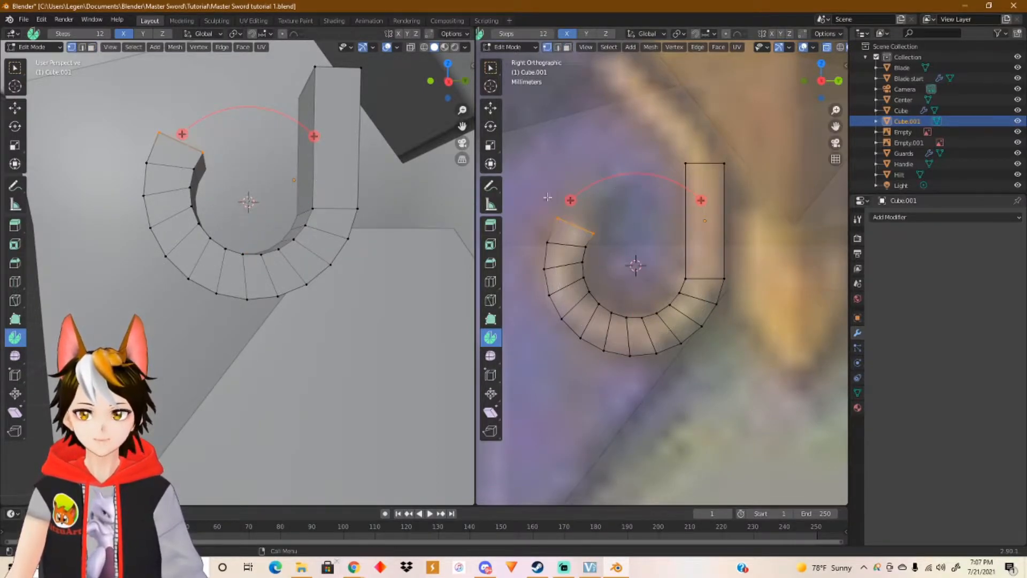
{"action": "left_click", "coordinate": [494, 111]}
{"action": "left_click_drag", "start_coordinate": [680, 271], "coordinate": [745, 285]}
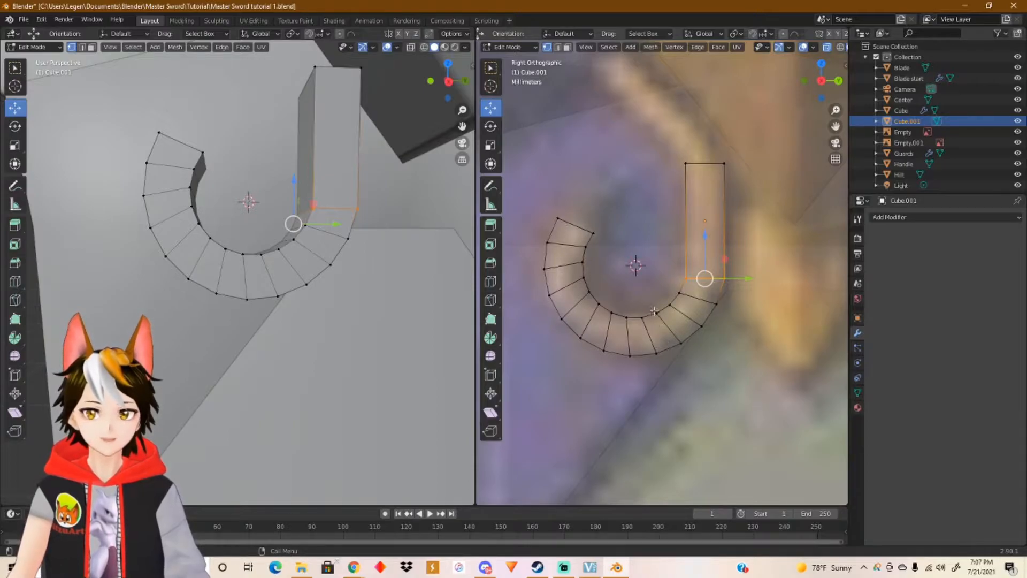
Step: Select the top face of the hook's straight shaft in face selection mode
{"action": "scroll", "coordinate": [740, 266], "scroll_direction": "up", "scroll_amount": 2, "text": "shift"}
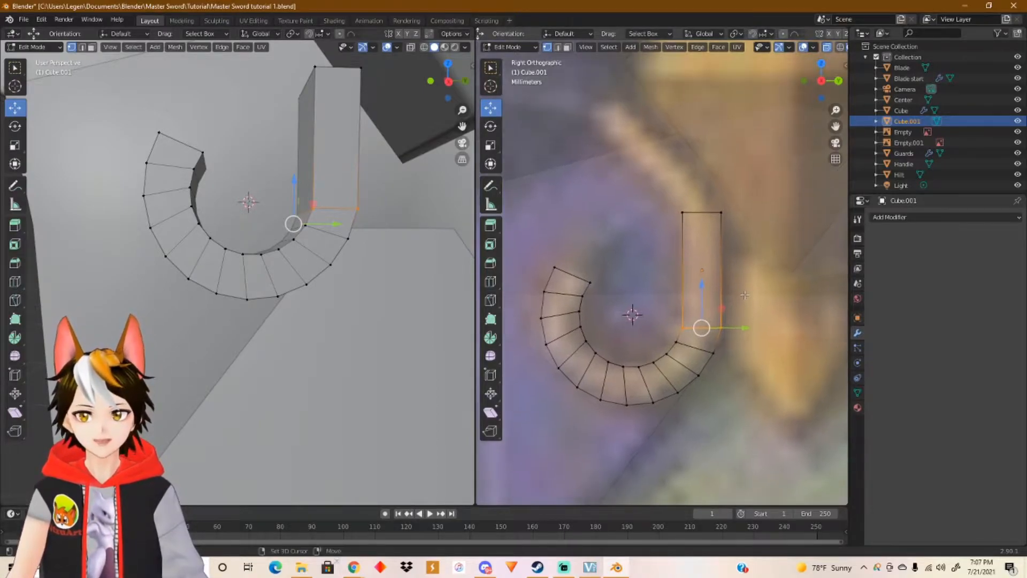
{"action": "scroll", "coordinate": [372, 231], "scroll_direction": "up", "scroll_amount": 3, "text": "shift"}
{"action": "middle_click_drag", "start_coordinate": [372, 231], "coordinate": [375, 276]}
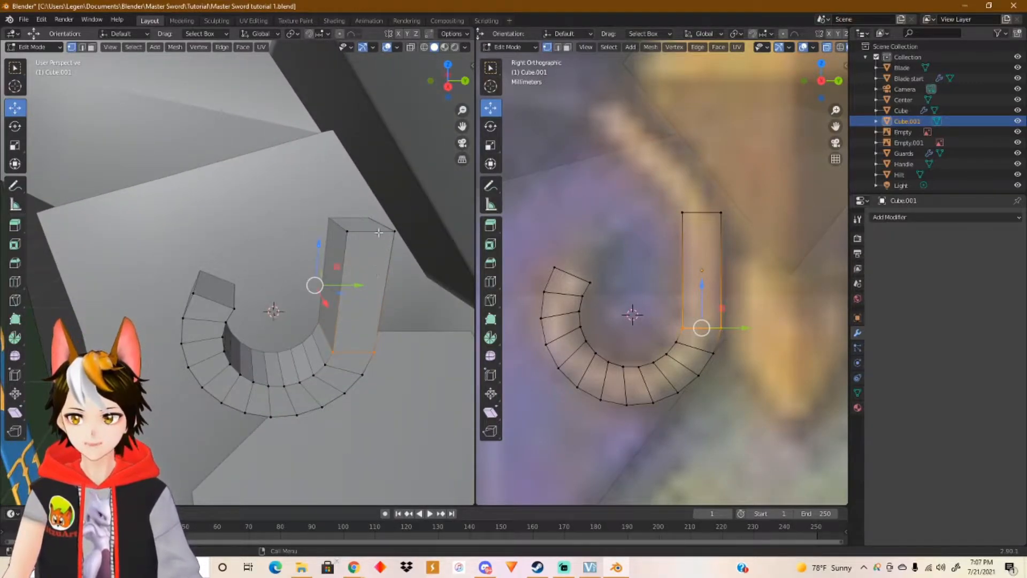
{"action": "key", "text": "3"}
{"action": "left_click", "coordinate": [358, 222]}
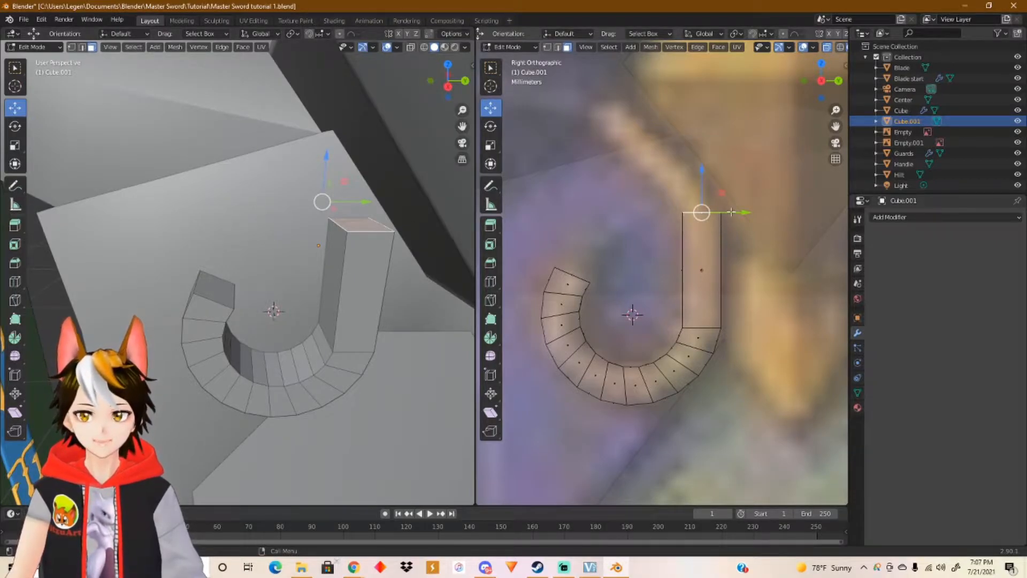
Step: Try to spin the shaft's top face in 12 steps about the X axis around the 3D cursor
{"action": "left_click", "coordinate": [491, 337]}
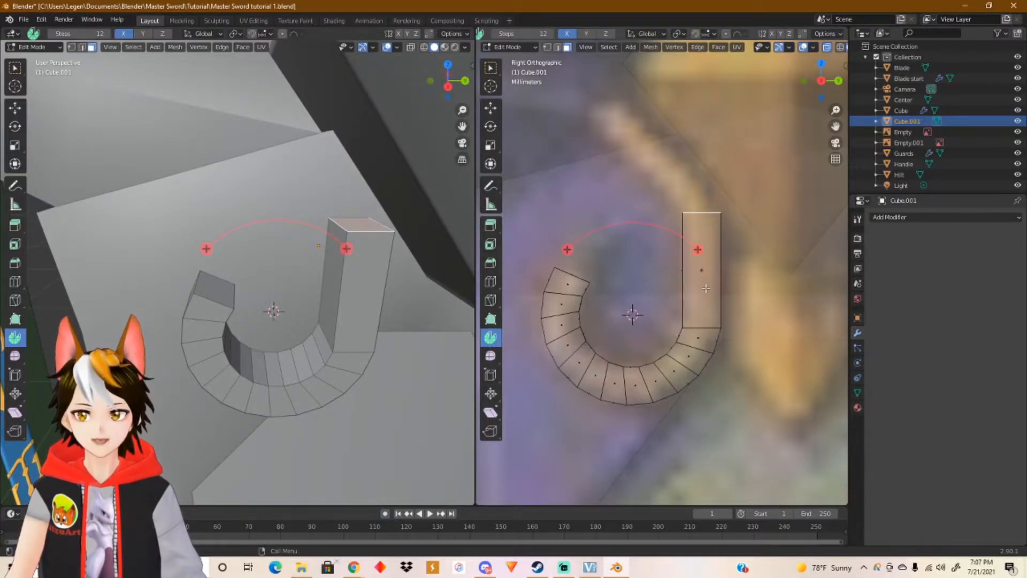
{"action": "left_click_drag", "start_coordinate": [697, 246], "coordinate": [633, 164]}
{"action": "left_click_drag", "start_coordinate": [621, 158], "coordinate": [618, 159]}
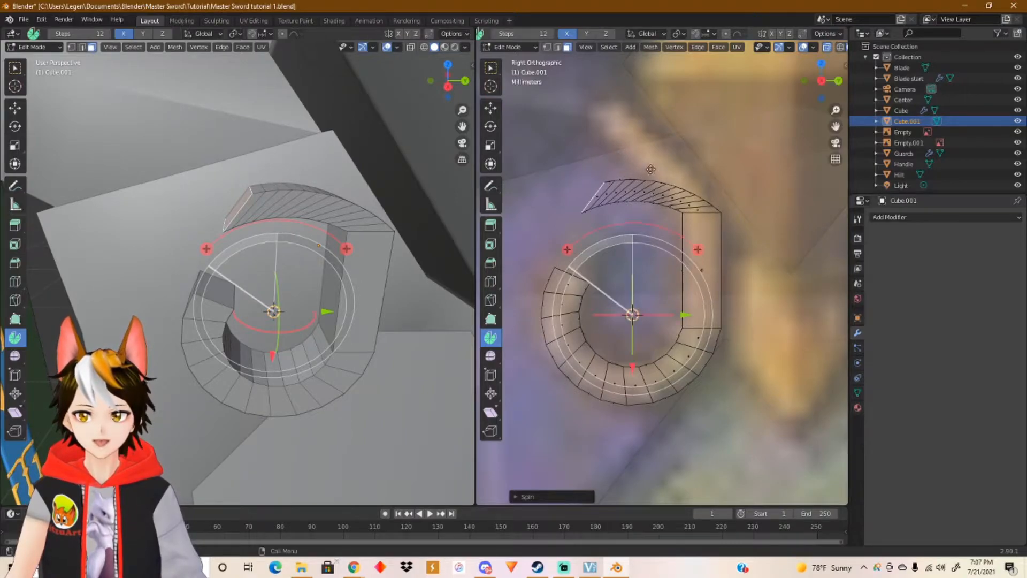
{"action": "key", "text": "ctrl+z"}
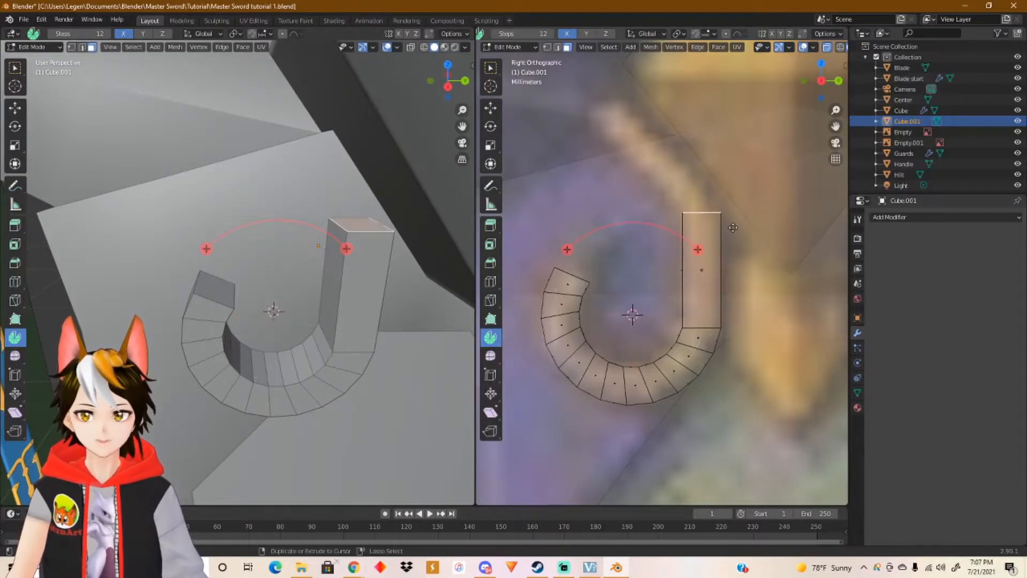
Step: Extrude the shaft's top face about 0.035 m upward and shift it along negative Y to follow the reference's slanted stem
{"action": "middle_click_drag", "start_coordinate": [720, 224], "coordinate": [716, 273], "text": "shift"}
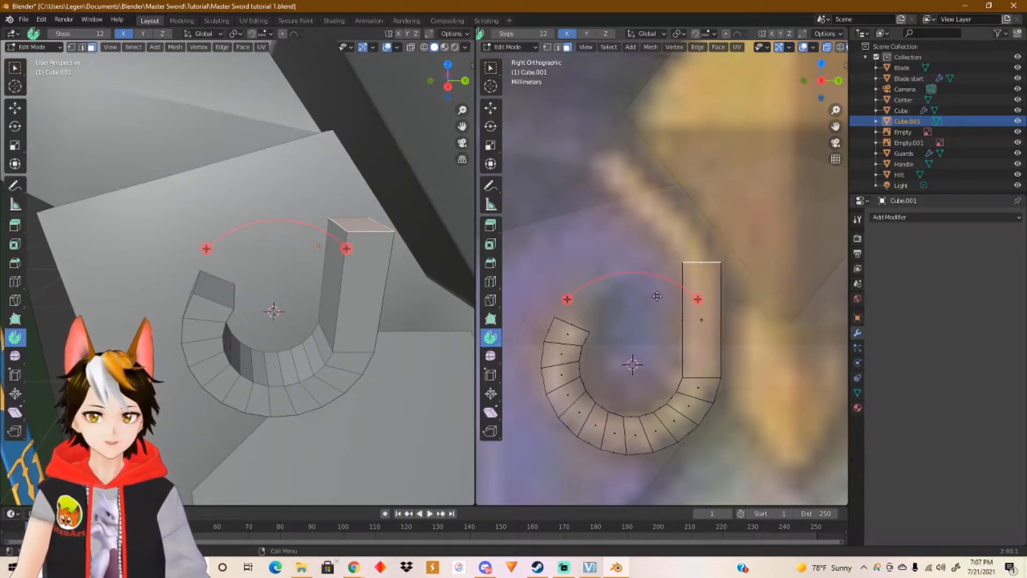
{"action": "left_click", "coordinate": [490, 107]}
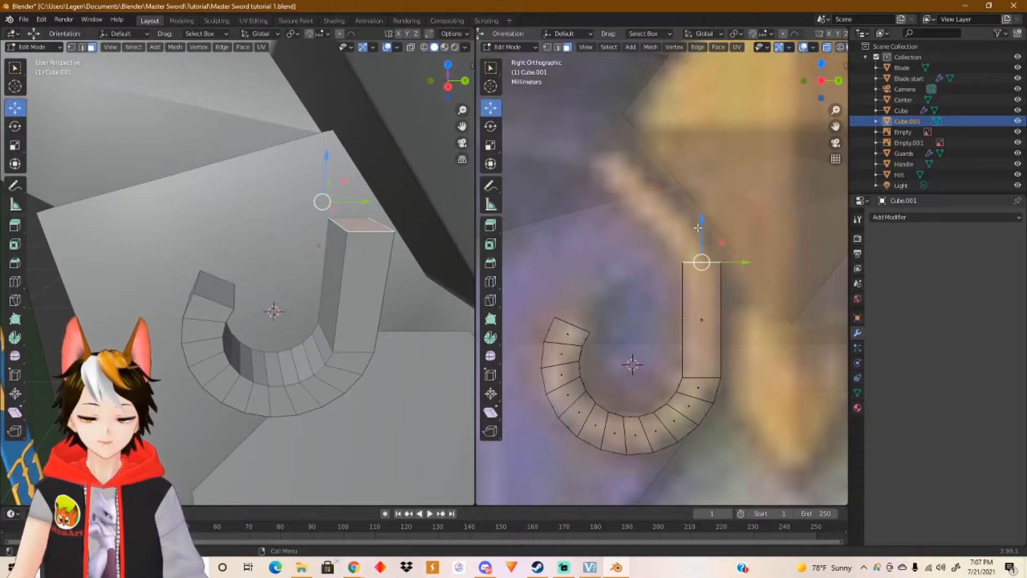
{"action": "key", "text": "e"}
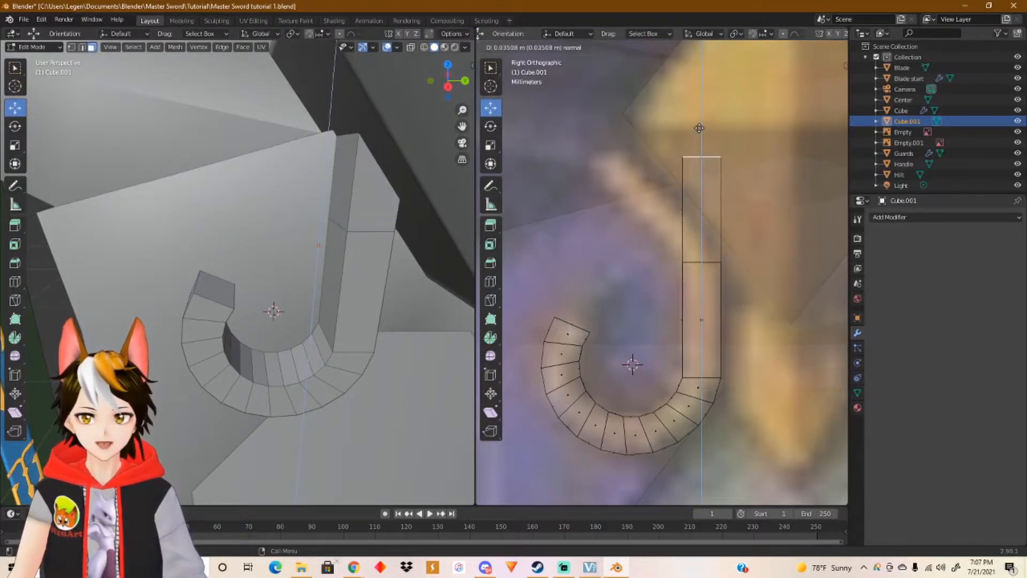
{"action": "left_click", "coordinate": [699, 128]}
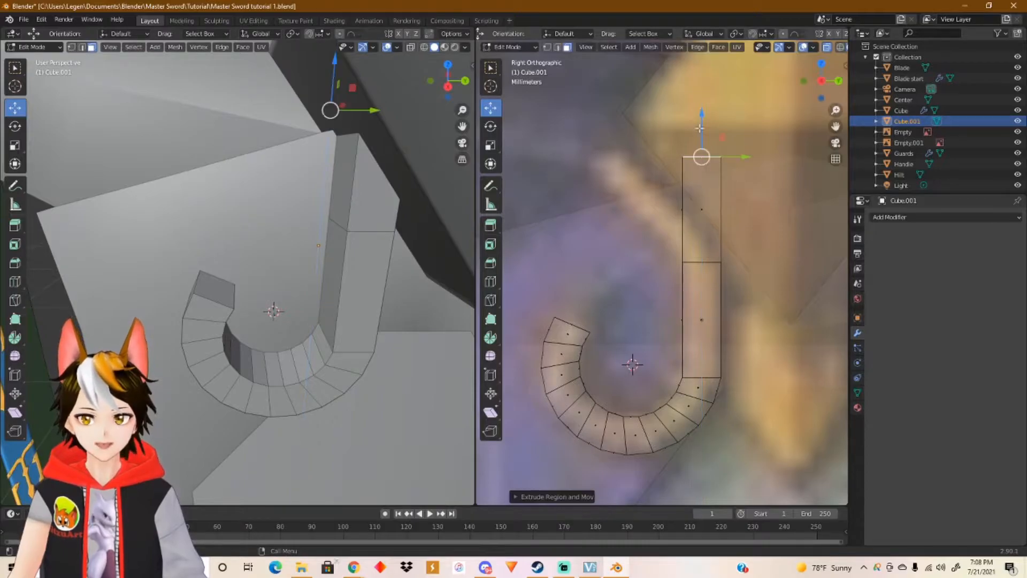
{"action": "left_click_drag", "start_coordinate": [738, 158], "coordinate": [635, 160]}
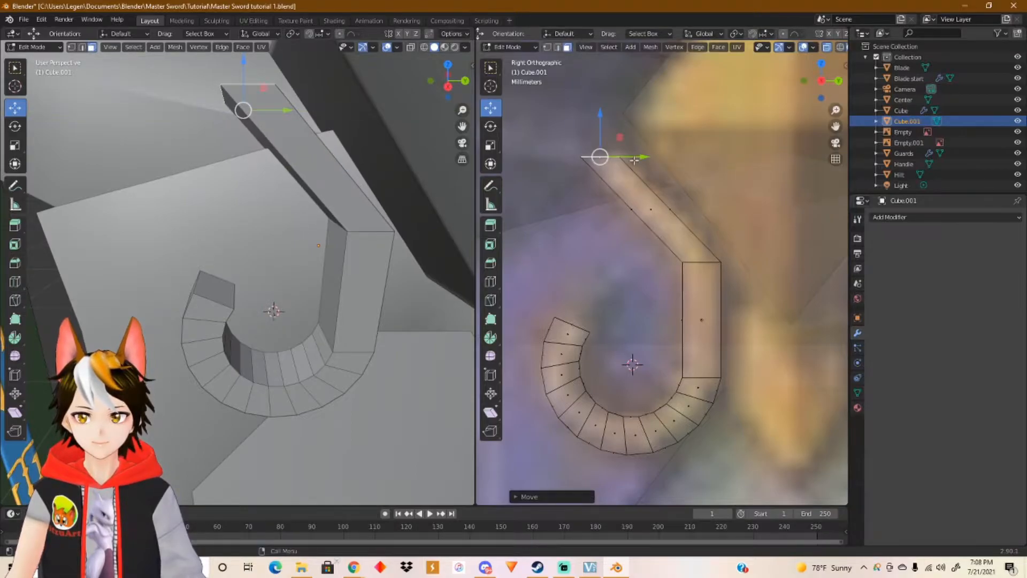
Step: Rotate the extruded end face about X to square it with the slanted stem, and reposition it over the reference tip
{"action": "left_click", "coordinate": [491, 126]}
{"action": "left_click_drag", "start_coordinate": [572, 184], "coordinate": [598, 193]}
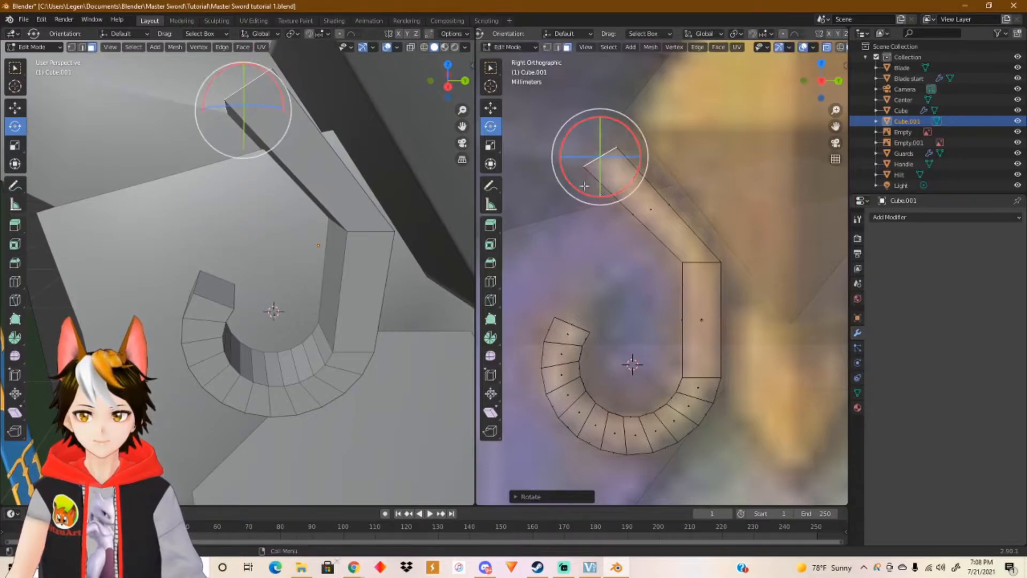
{"action": "left_click", "coordinate": [490, 107]}
{"action": "left_click_drag", "start_coordinate": [648, 160], "coordinate": [627, 147]}
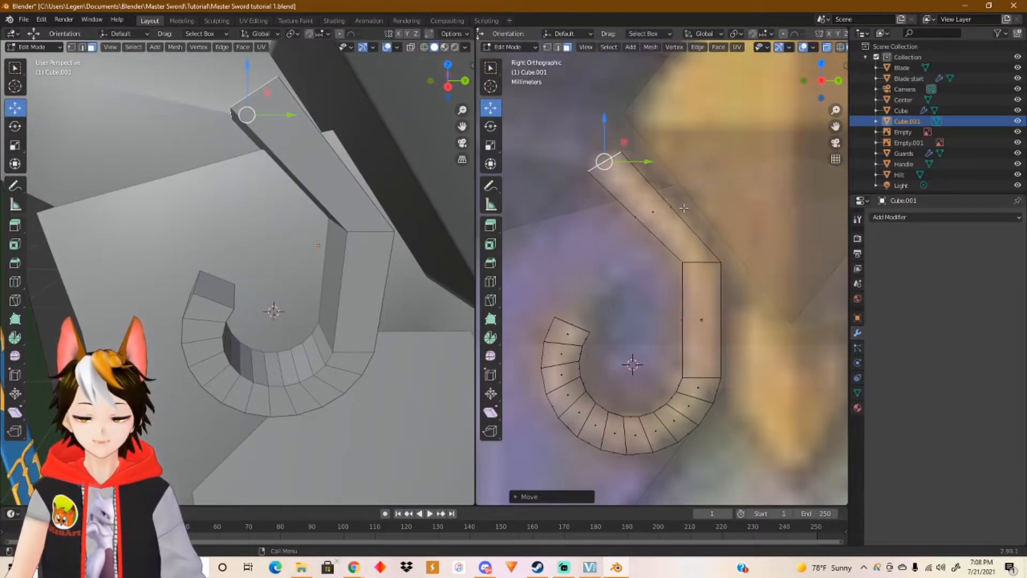
Step: Add five evenly spaced loop cuts across the slanted section, without sliding them
{"action": "key", "text": "ctrl+r"}
{"action": "key", "text": "4"}
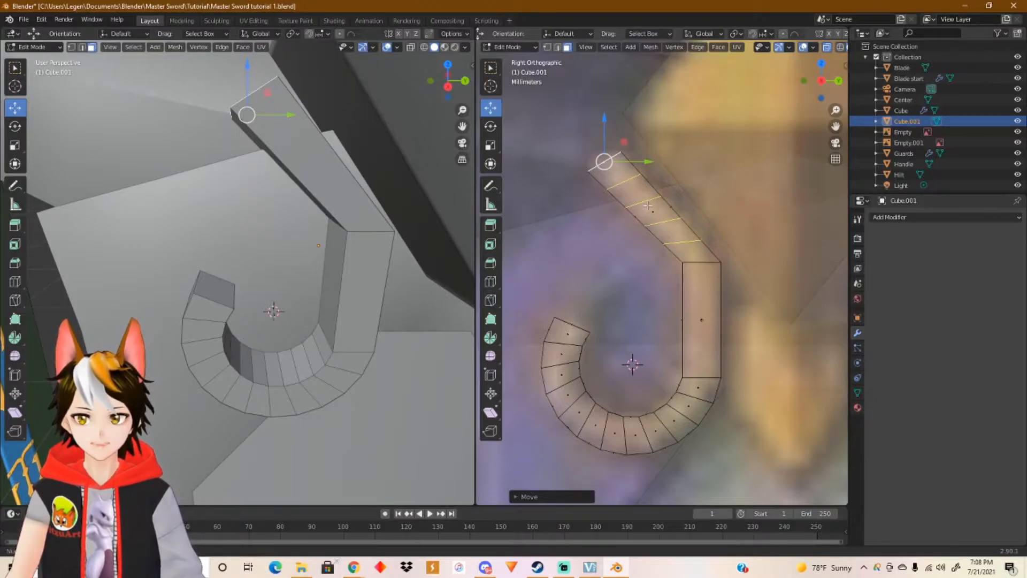
{"action": "scroll", "coordinate": [647, 205], "scroll_direction": "up", "scroll_amount": 1}
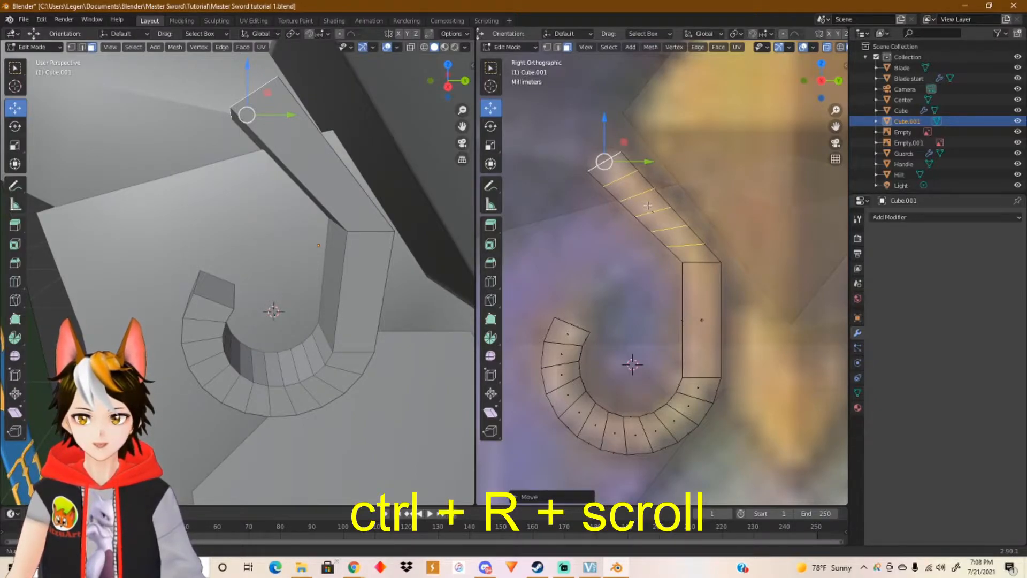
{"action": "left_click", "coordinate": [647, 205]}
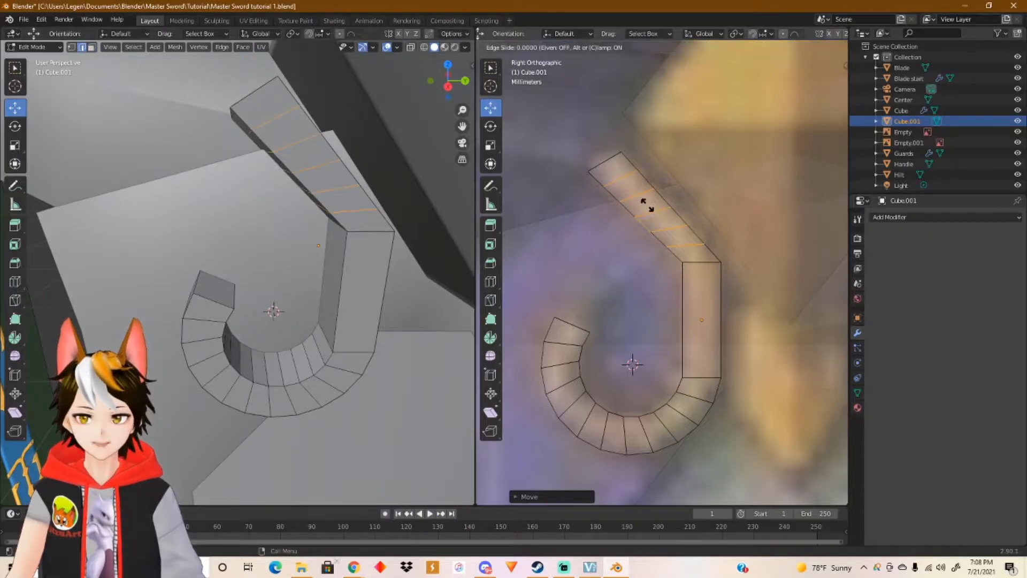
{"action": "right_click", "coordinate": [612, 246]}
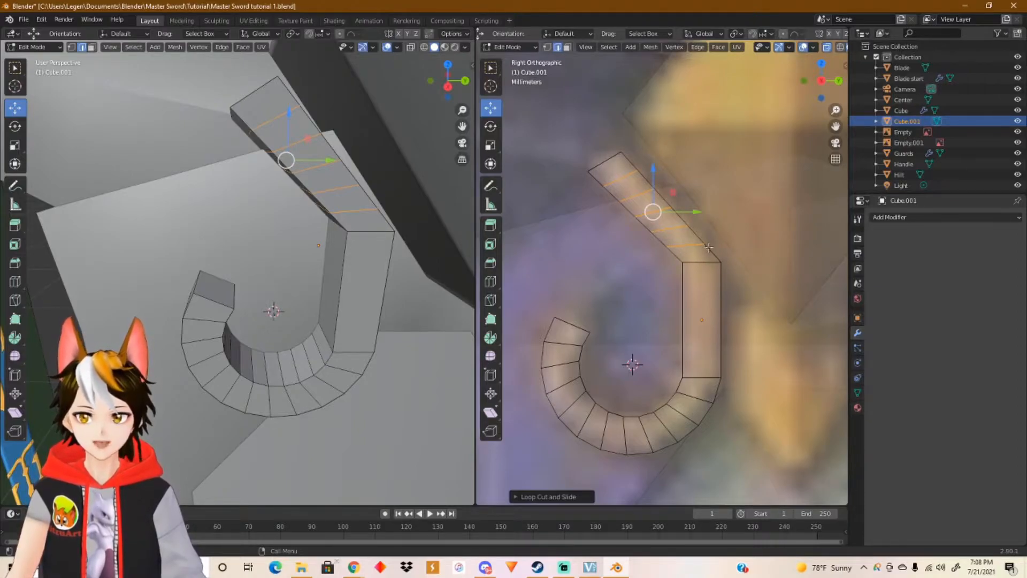
Step: Shift the slanted section's five edge loops individually along Y, starting nearest the bend, so the section curves along the reference stem
{"action": "scroll", "coordinate": [709, 246], "scroll_direction": "up", "scroll_amount": 2}
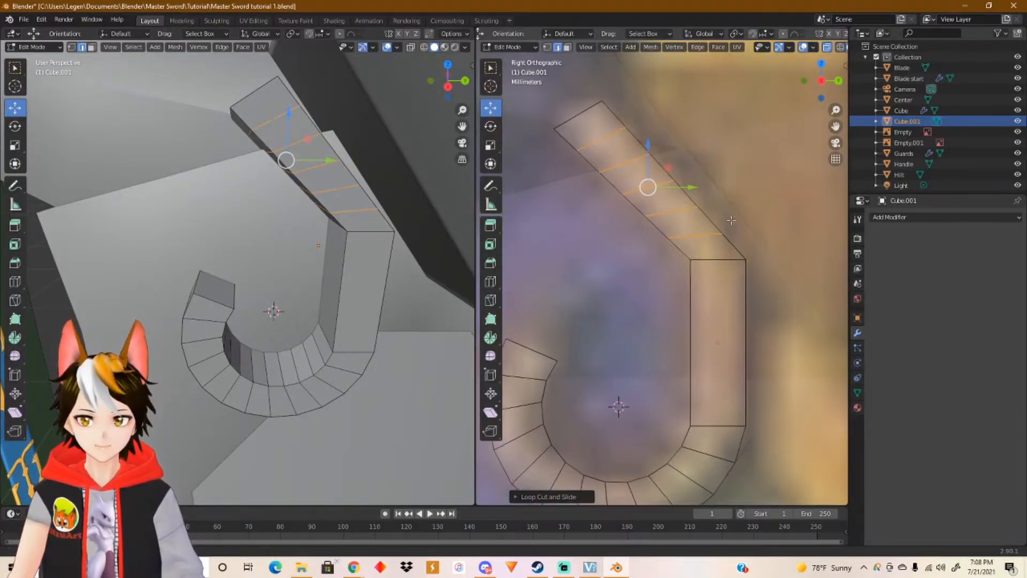
{"action": "middle_click_drag", "start_coordinate": [733, 216], "coordinate": [728, 248], "text": "shift"}
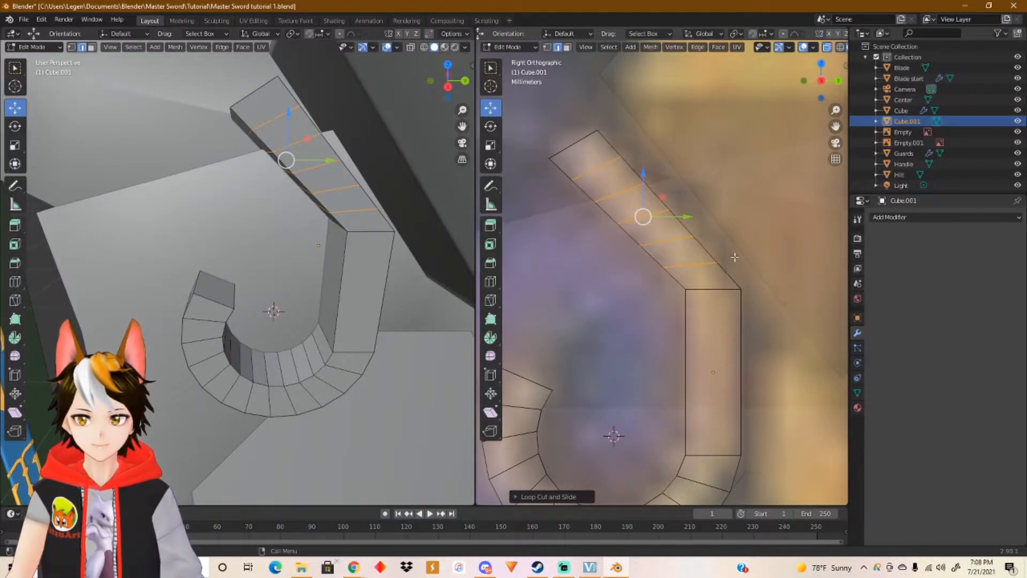
{"action": "left_click", "coordinate": [731, 262]}
{"action": "key", "text": "g"}
{"action": "key", "text": "y"}
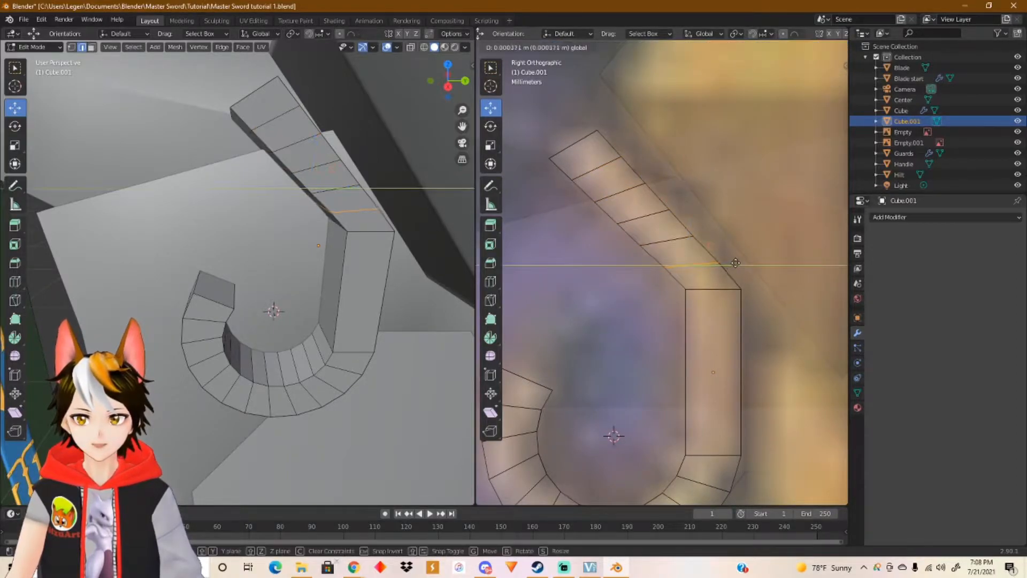
{"action": "left_click", "coordinate": [737, 262]}
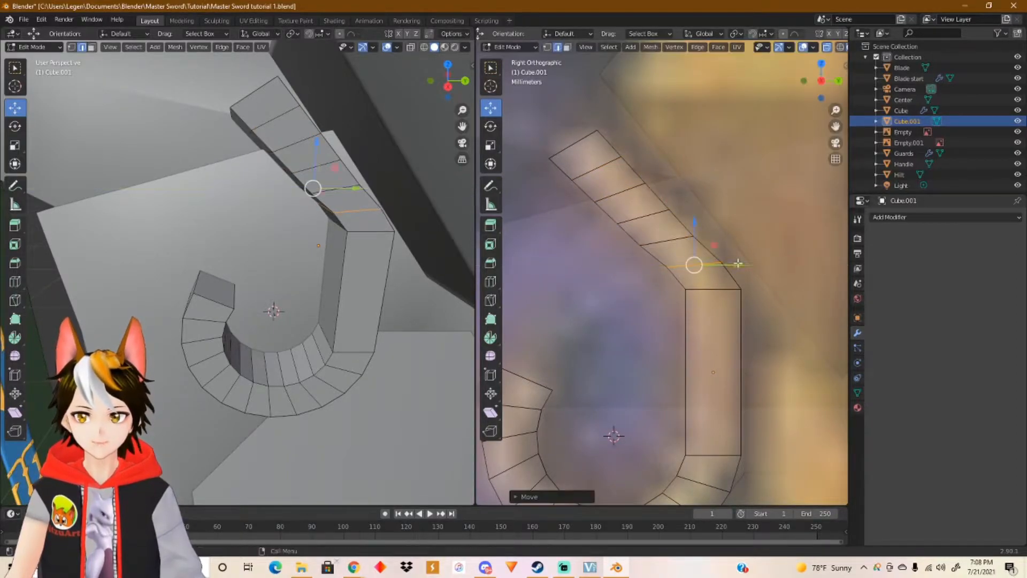
{"action": "left_click", "coordinate": [642, 245]}
{"action": "left_click_drag", "start_coordinate": [706, 240], "coordinate": [712, 240]}
{"action": "left_click_drag", "start_coordinate": [614, 227], "coordinate": [689, 215]}
{"action": "left_click_drag", "start_coordinate": [589, 208], "coordinate": [665, 191]}
{"action": "left_click_drag", "start_coordinate": [563, 187], "coordinate": [633, 167]}
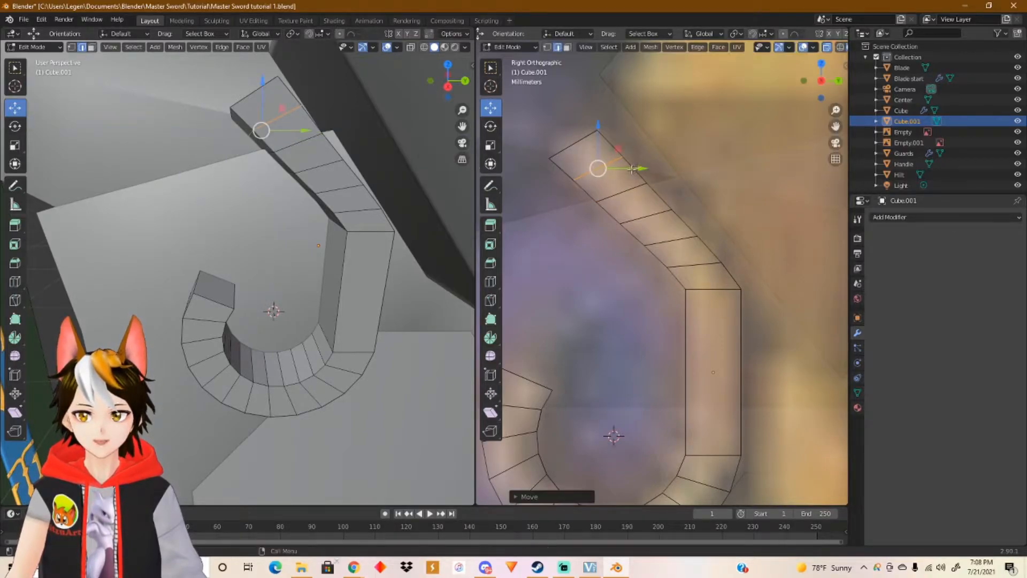
Step: Apply smooth shading to the hook in Object Mode
{"action": "key", "text": "Tab"}
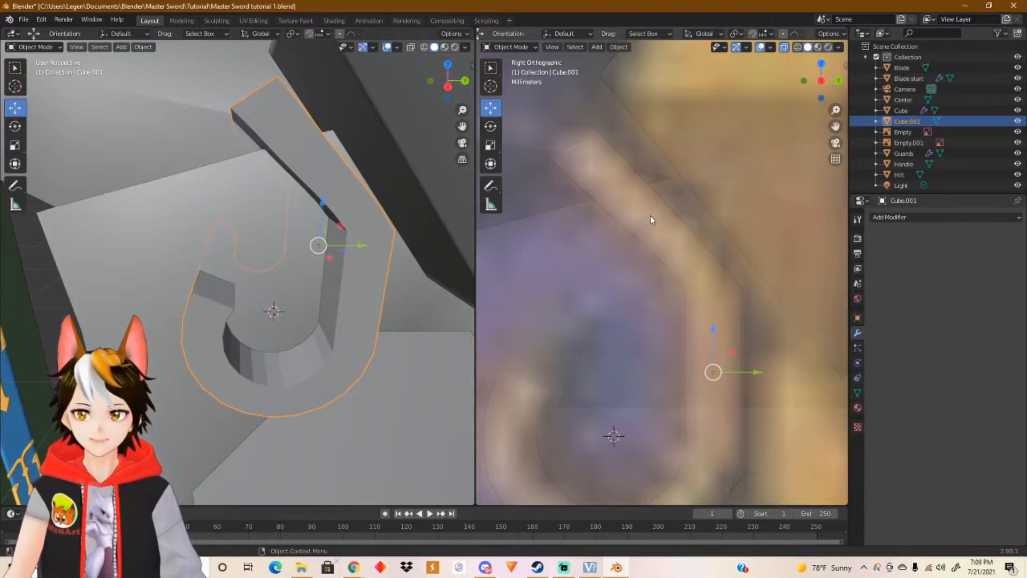
{"action": "right_click", "coordinate": [704, 331]}
{"action": "left_click", "coordinate": [701, 331]}
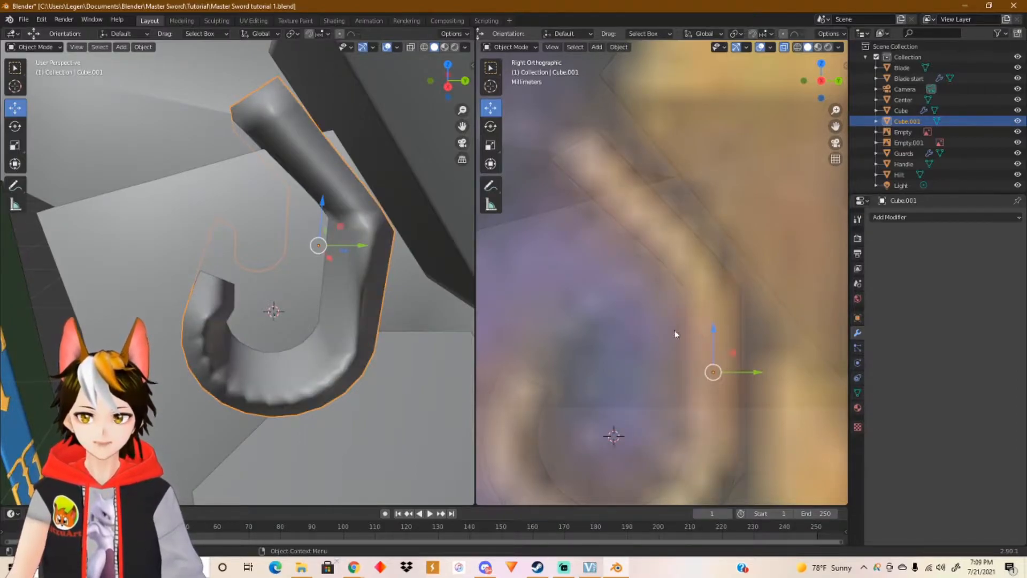
Step: Add a lengthwise loop cut along the hook's front face and slide it by about 0.87 to sit beside the inner edge
{"action": "middle_click_drag", "start_coordinate": [313, 342], "coordinate": [237, 296]}
{"action": "key", "text": "Tab"}
{"action": "scroll", "coordinate": [295, 338], "scroll_direction": "up", "scroll_amount": 3}
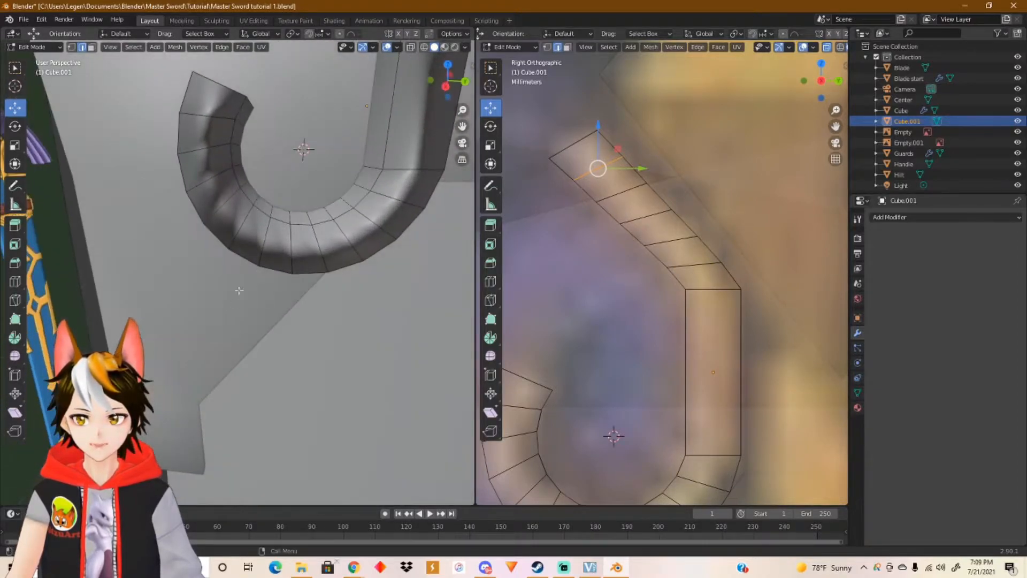
{"action": "scroll", "coordinate": [254, 229], "scroll_direction": "up", "scroll_amount": 2}
{"action": "middle_click_drag", "start_coordinate": [256, 214], "coordinate": [268, 285], "text": "shift"}
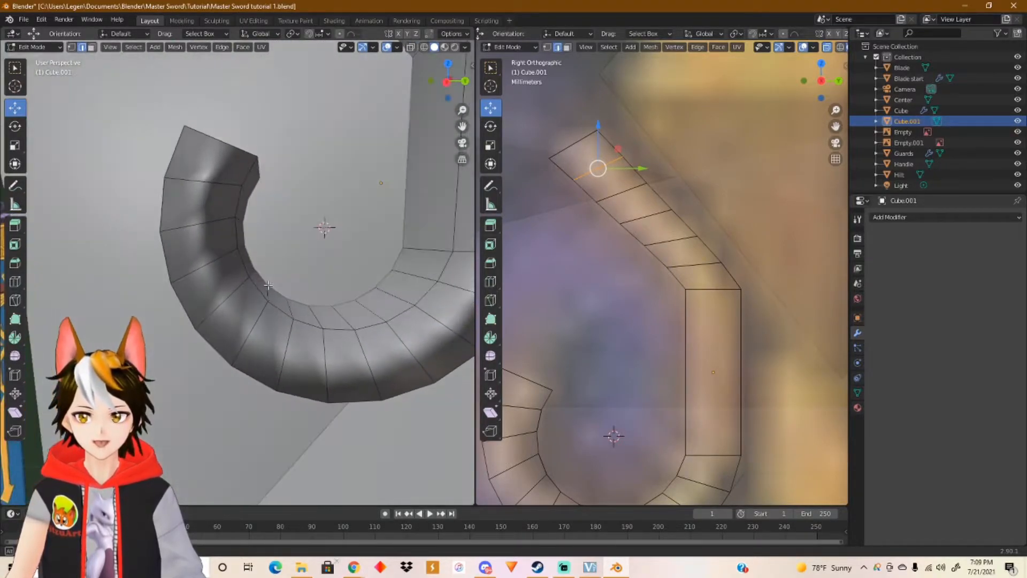
{"action": "scroll", "coordinate": [268, 285], "scroll_direction": "up", "scroll_amount": 1}
{"action": "key", "text": "ctrl+r"}
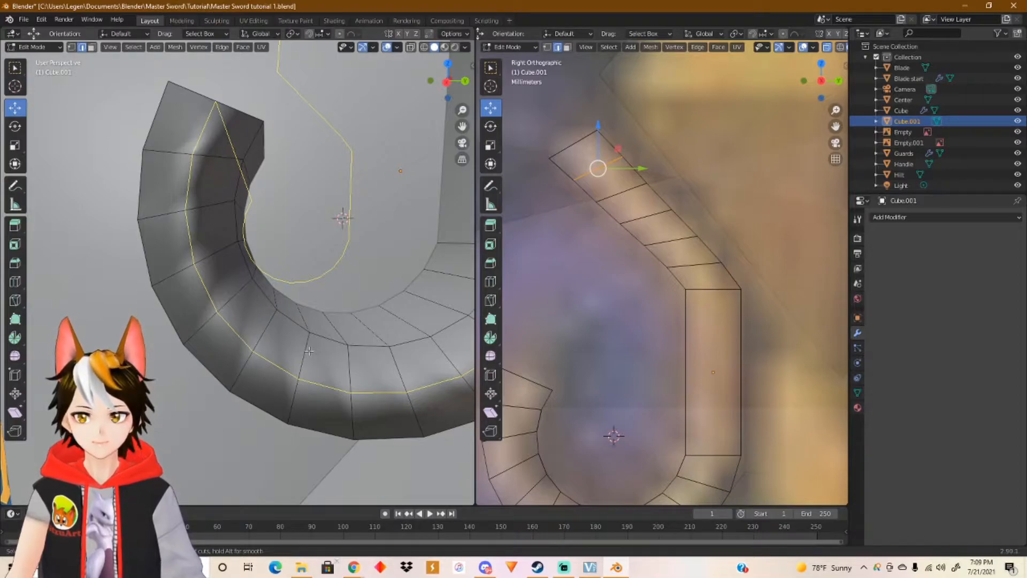
{"action": "left_click", "coordinate": [310, 350]}
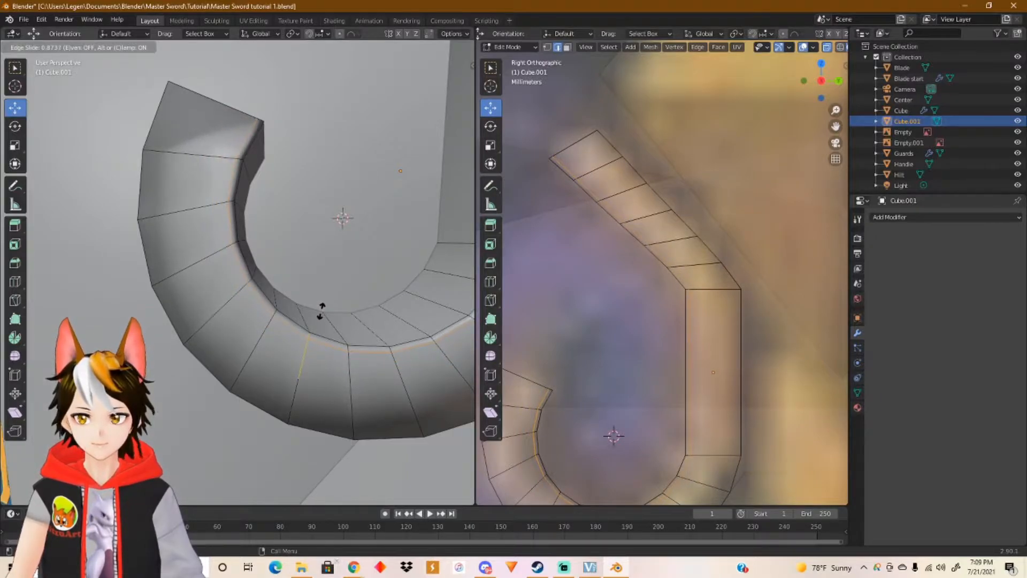
{"action": "left_click", "coordinate": [321, 310]}
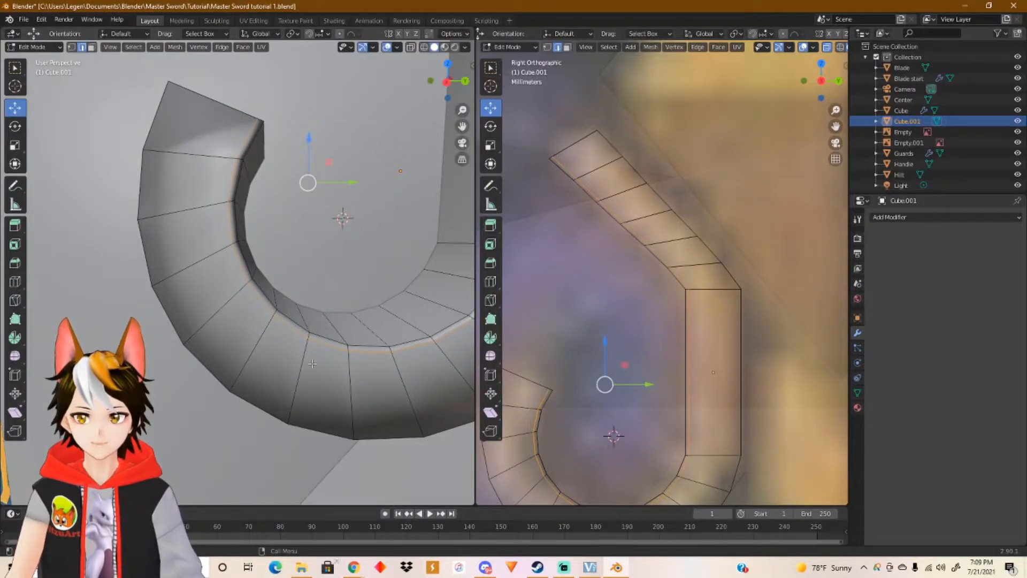
Step: Add a second lengthwise loop cut along the hook's front face and slide it by about 0.84 to sit beside the outer edge
{"action": "middle_click_drag", "start_coordinate": [366, 353], "coordinate": [319, 272], "text": "shift"}
{"action": "scroll", "coordinate": [347, 286], "scroll_direction": "down", "scroll_amount": 2}
{"action": "key", "text": "Tab"}
{"action": "key", "text": "Tab"}
{"action": "key", "text": "ctrl+r"}
{"action": "left_click", "coordinate": [292, 302]}
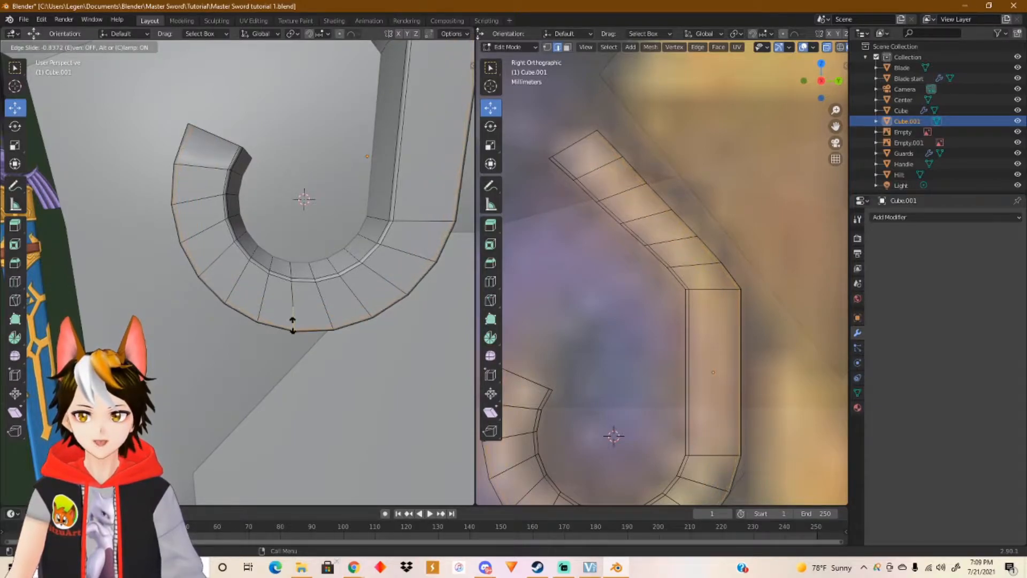
{"action": "left_click", "coordinate": [292, 325]}
{"action": "key", "text": "Tab"}
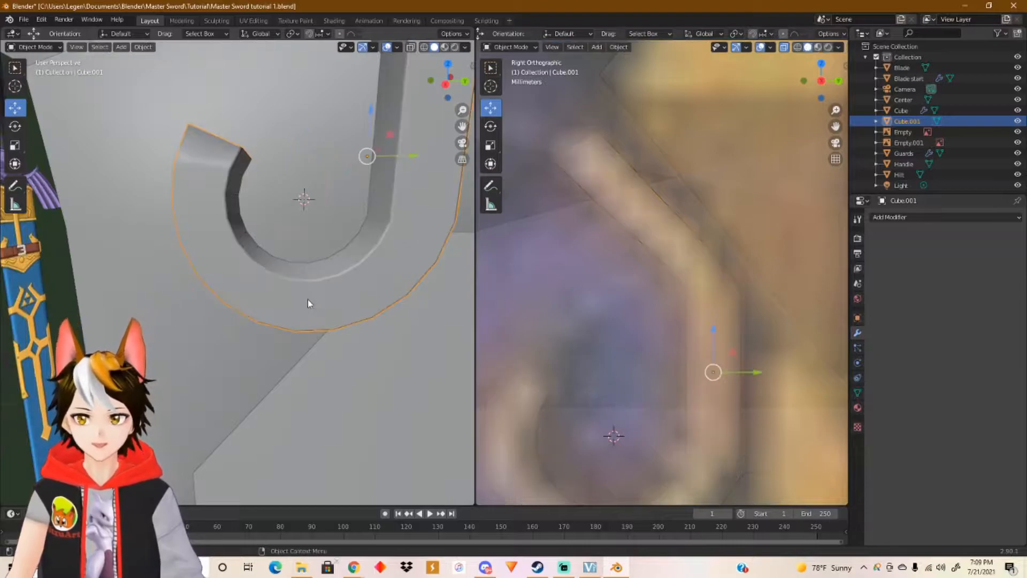
{"action": "mouse_move", "coordinate": [298, 294]}
{"action": "middle_mouse_down"}
{"action": "mouse_move", "coordinate": [351, 223]}
{"action": "mouse_move", "coordinate": [332, 267]}
{"action": "mouse_move", "coordinate": [283, 287]}
{"action": "middle_mouse_up"}
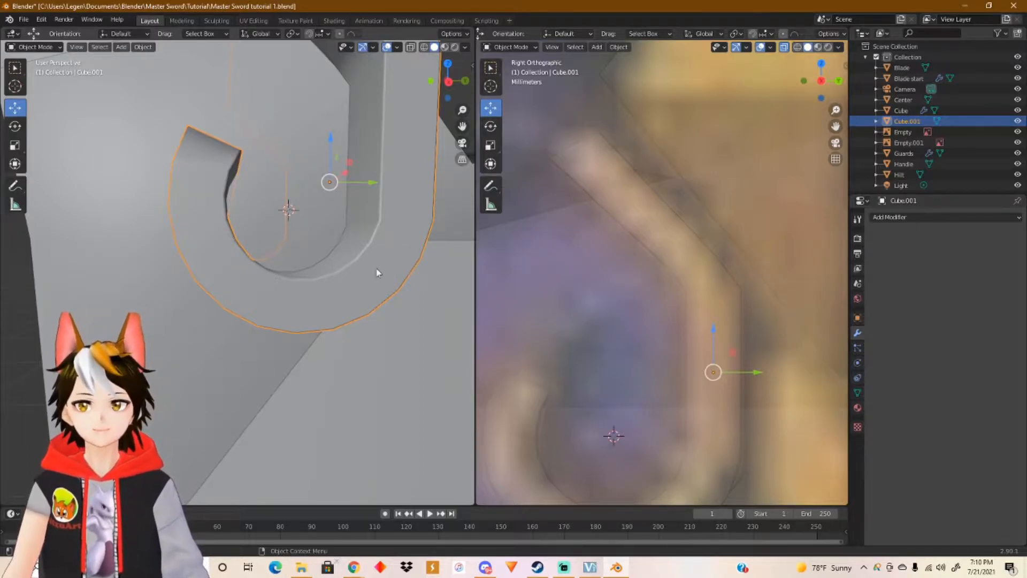
{"action": "mouse_move", "coordinate": [367, 266]}
{"action": "middle_mouse_down"}
{"action": "mouse_move", "coordinate": [313, 256]}
{"action": "mouse_move", "coordinate": [351, 264]}
{"action": "mouse_move", "coordinate": [380, 245]}
{"action": "mouse_move", "coordinate": [384, 271]}
{"action": "mouse_move", "coordinate": [371, 266]}
{"action": "middle_mouse_up"}
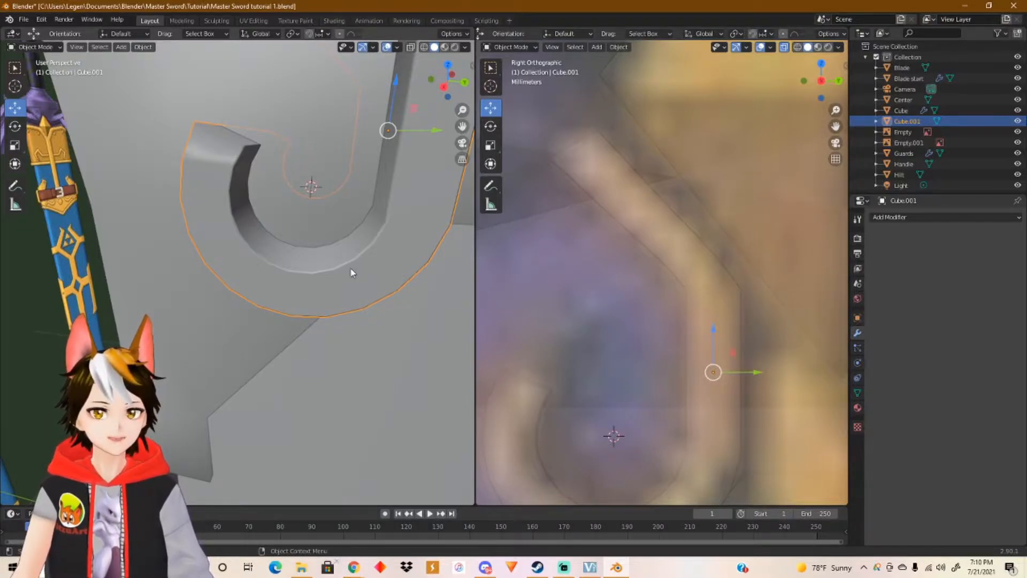
{"action": "middle_click_drag", "start_coordinate": [352, 272], "coordinate": [355, 244]}
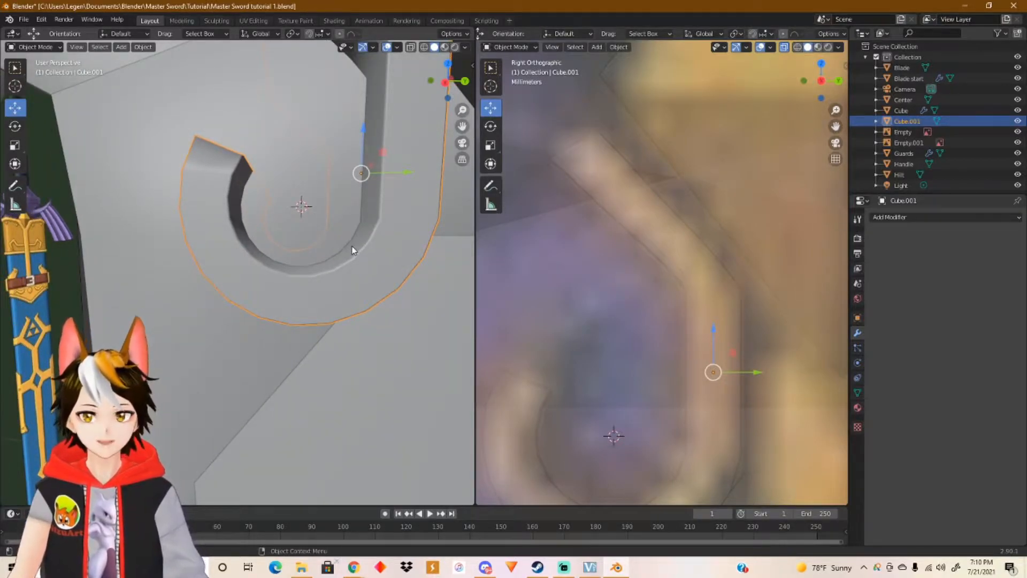
{"action": "middle_click_drag", "start_coordinate": [355, 262], "coordinate": [308, 262]}
{"action": "middle_click_drag", "start_coordinate": [384, 288], "coordinate": [406, 280]}
Step: Add a Mirror modifier to the hook and mirror it on the Y axis only
{"action": "scroll", "coordinate": [676, 319], "scroll_direction": "down", "scroll_amount": 3}
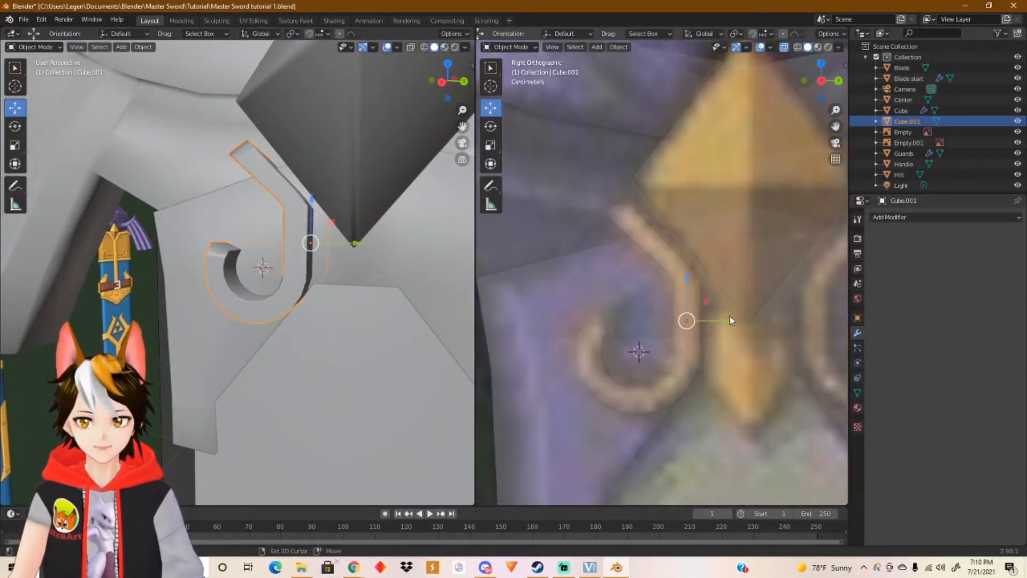
{"action": "scroll", "coordinate": [730, 316], "scroll_direction": "down", "scroll_amount": 2}
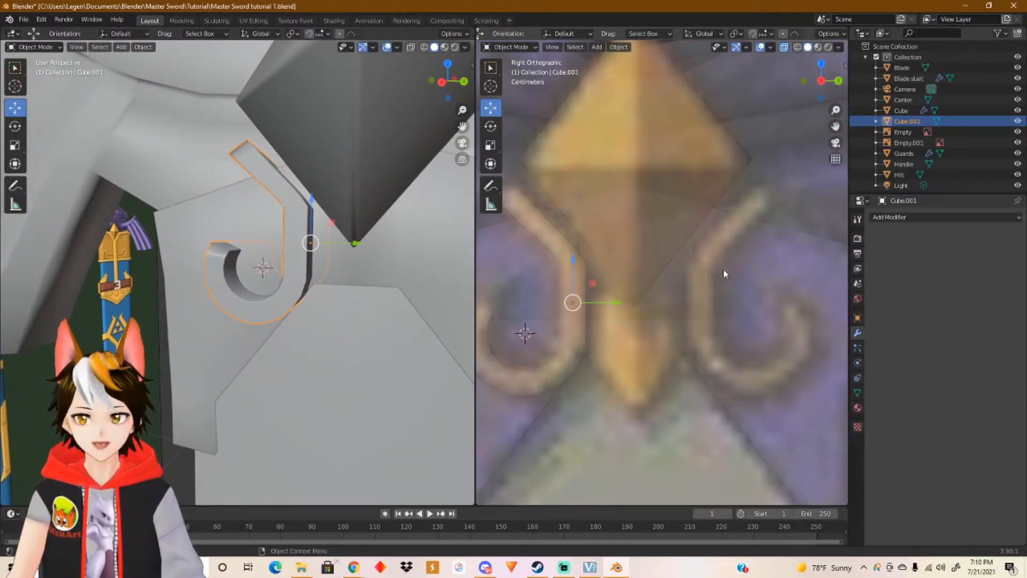
{"action": "left_click", "coordinate": [949, 218]}
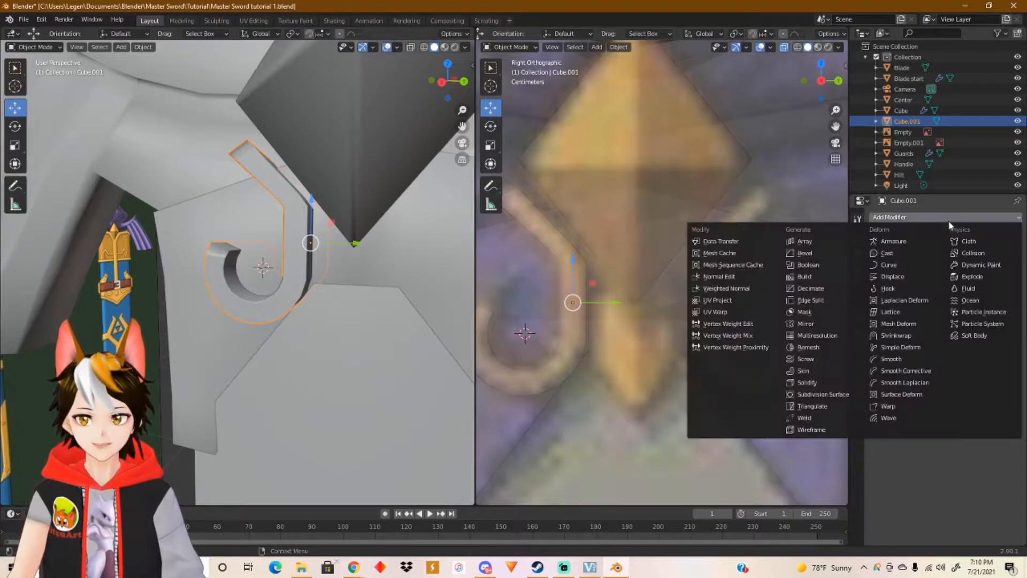
{"action": "left_click", "coordinate": [816, 323]}
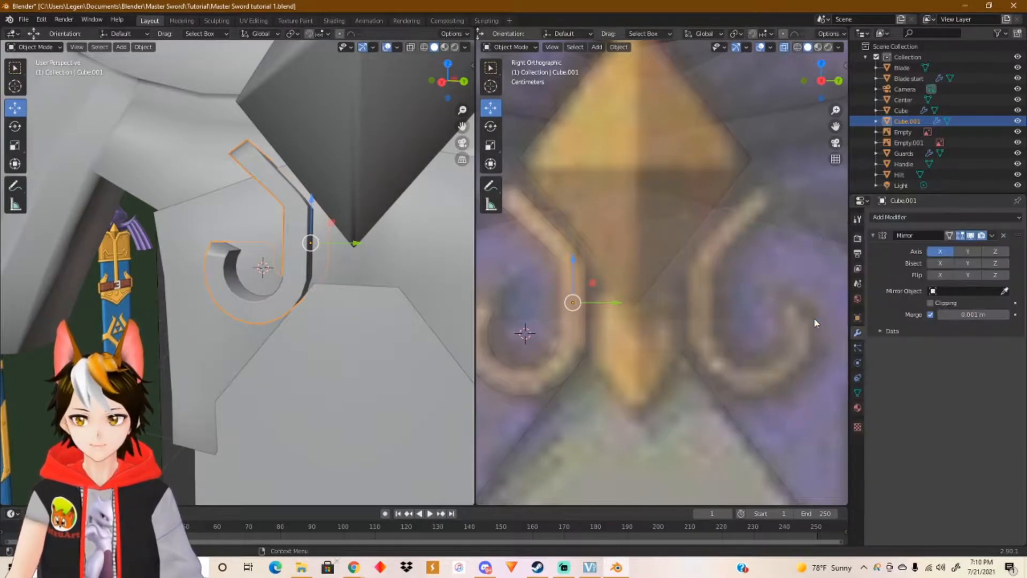
{"action": "left_click", "coordinate": [960, 251]}
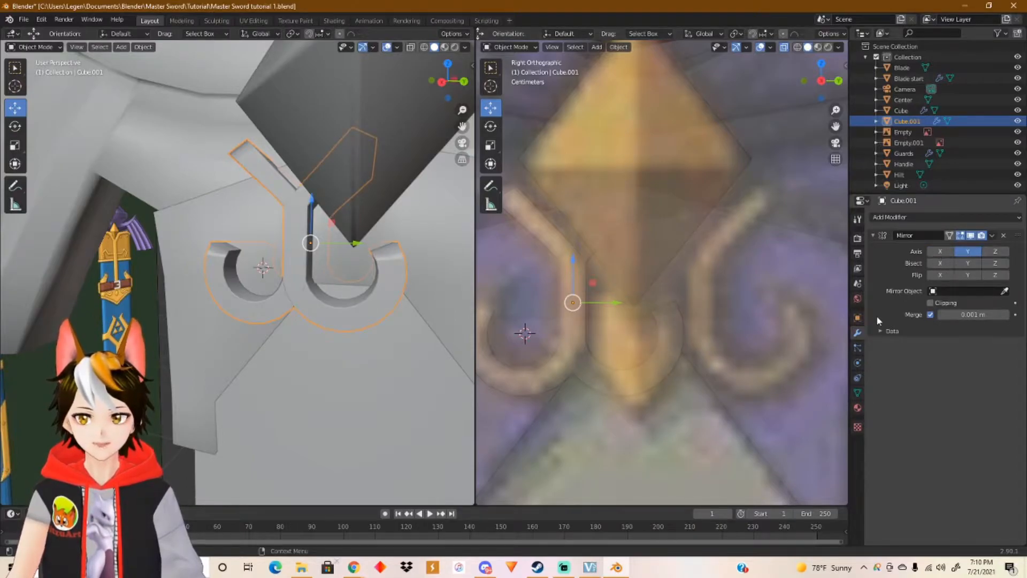
Step: Select the hook's whole mesh in Edit Mode and move it along negative Y, away from its origin, to spread the mirrored halves
{"action": "key", "text": "Tab"}
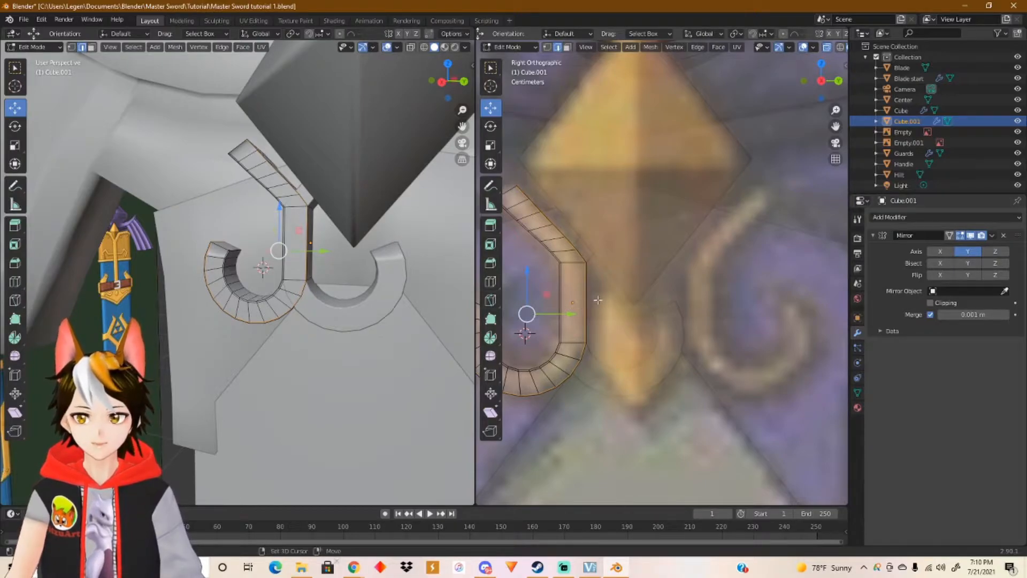
{"action": "middle_click_drag", "start_coordinate": [597, 301], "coordinate": [690, 299], "text": "shift"}
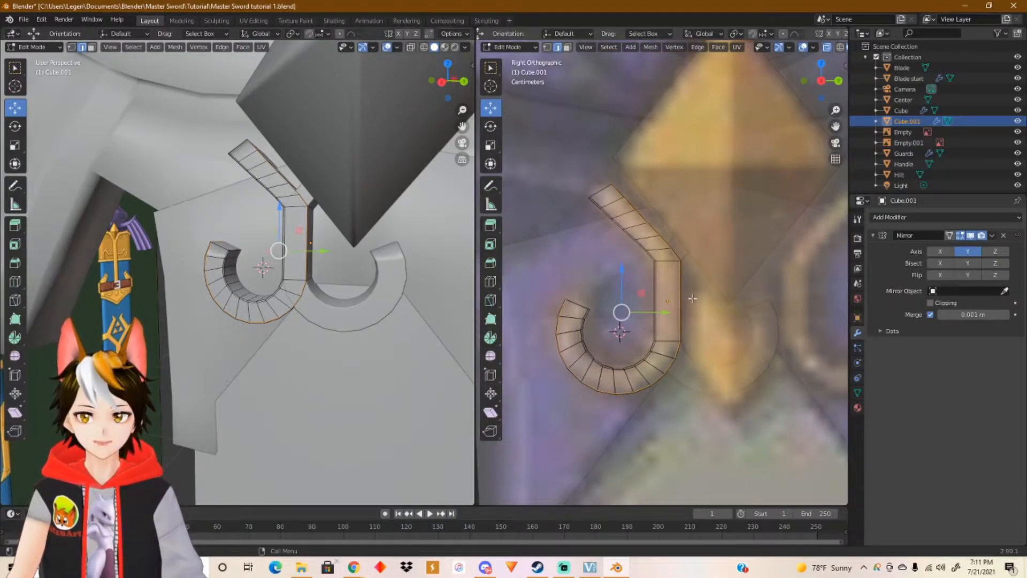
{"action": "key", "text": "alt+a"}
{"action": "left_click_drag", "start_coordinate": [548, 164], "coordinate": [706, 425]}
{"action": "left_click_drag", "start_coordinate": [661, 309], "coordinate": [590, 312]}
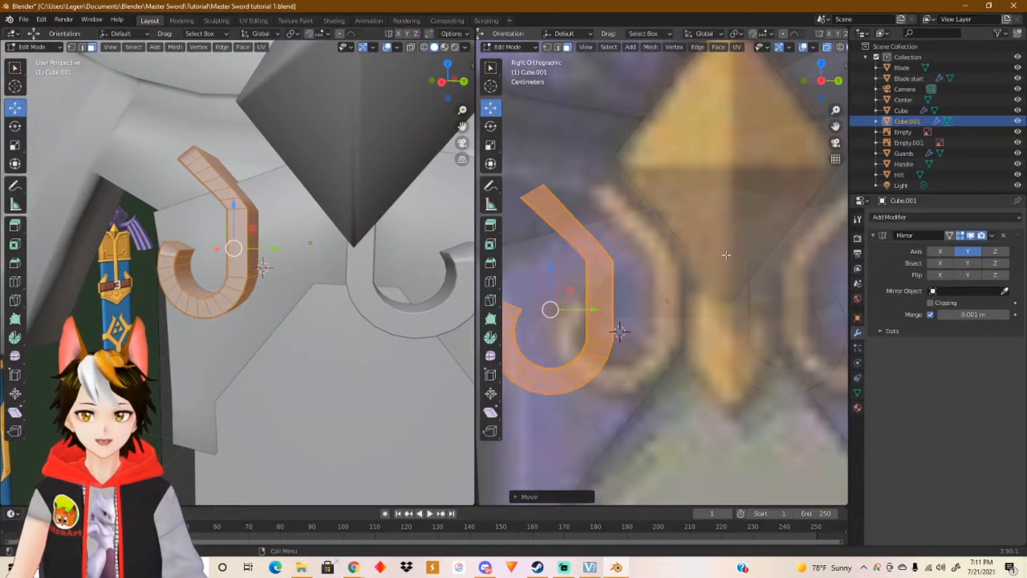
Step: Move the mirrored hook object along positive Y in Object Mode until its origin is centred below the gem, keeping it selected
{"action": "key", "text": "Tab"}
{"action": "left_click_drag", "start_coordinate": [693, 301], "coordinate": [758, 301]}
{"action": "left_click", "coordinate": [760, 305]}
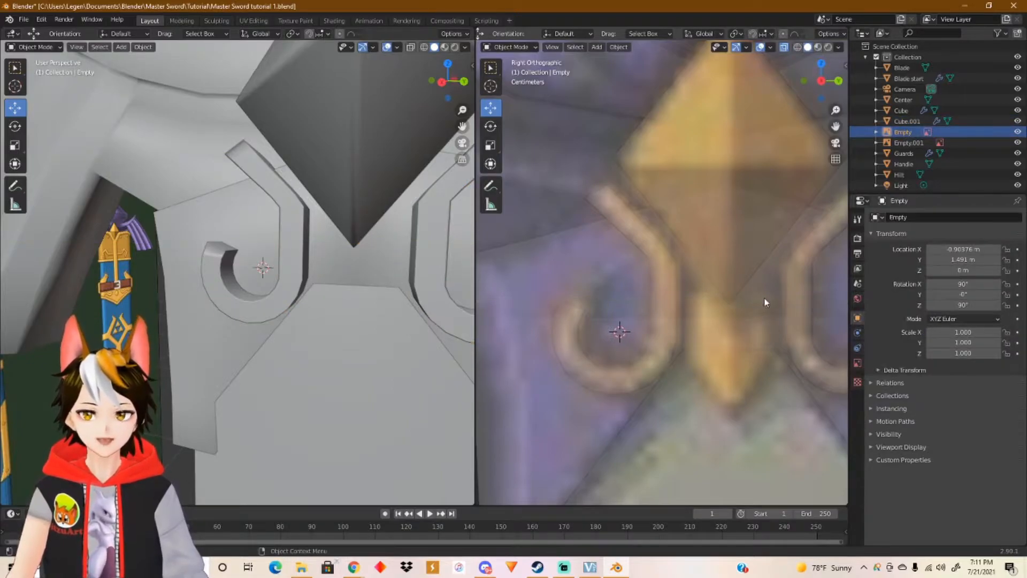
{"action": "left_click", "coordinate": [666, 303]}
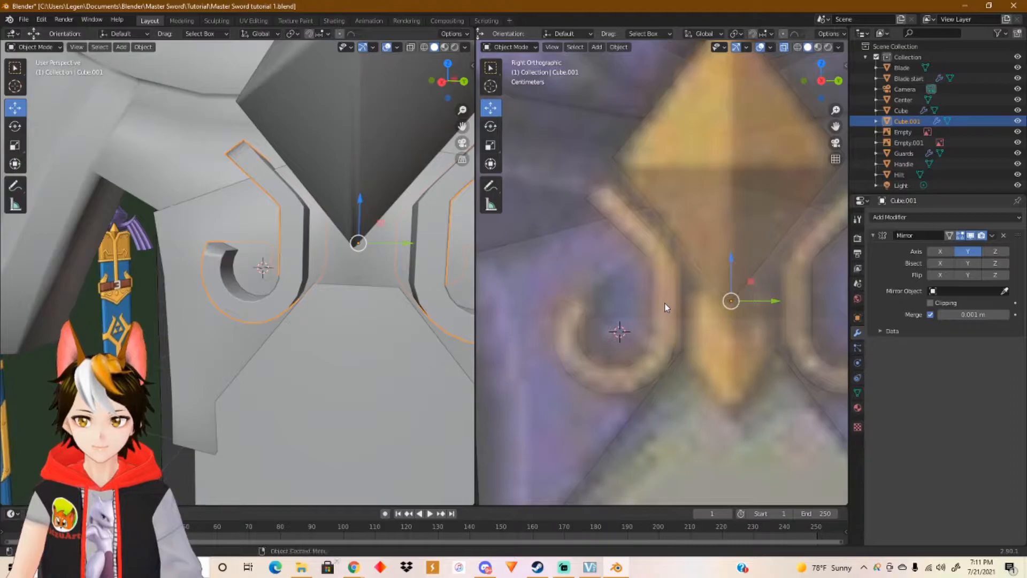
Step: Nudge the hook's mesh slightly along positive Y in Edit Mode to line it up with the reference curl
{"action": "key", "text": "Tab"}
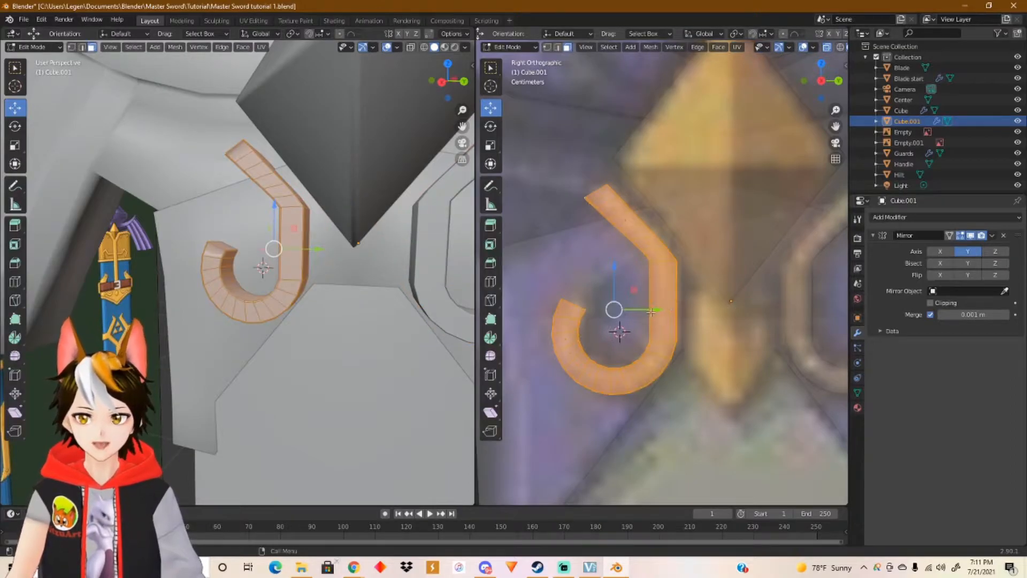
{"action": "left_click_drag", "start_coordinate": [651, 311], "coordinate": [657, 311]}
{"action": "middle_click_drag", "start_coordinate": [730, 300], "coordinate": [651, 294], "text": "shift"}
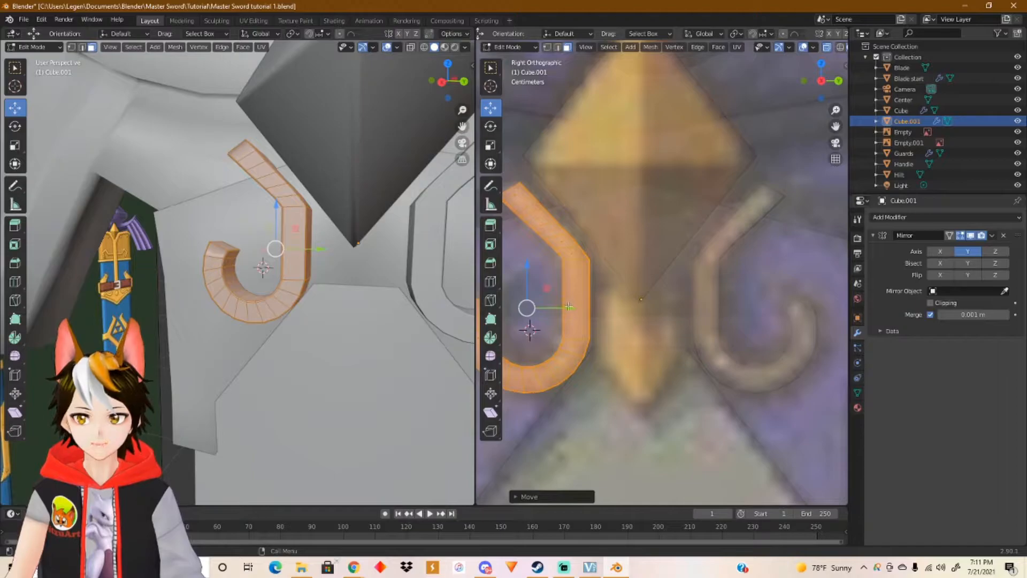
{"action": "left_click_drag", "start_coordinate": [567, 307], "coordinate": [572, 307]}
{"action": "scroll", "coordinate": [666, 294], "scroll_direction": "down", "scroll_amount": 4}
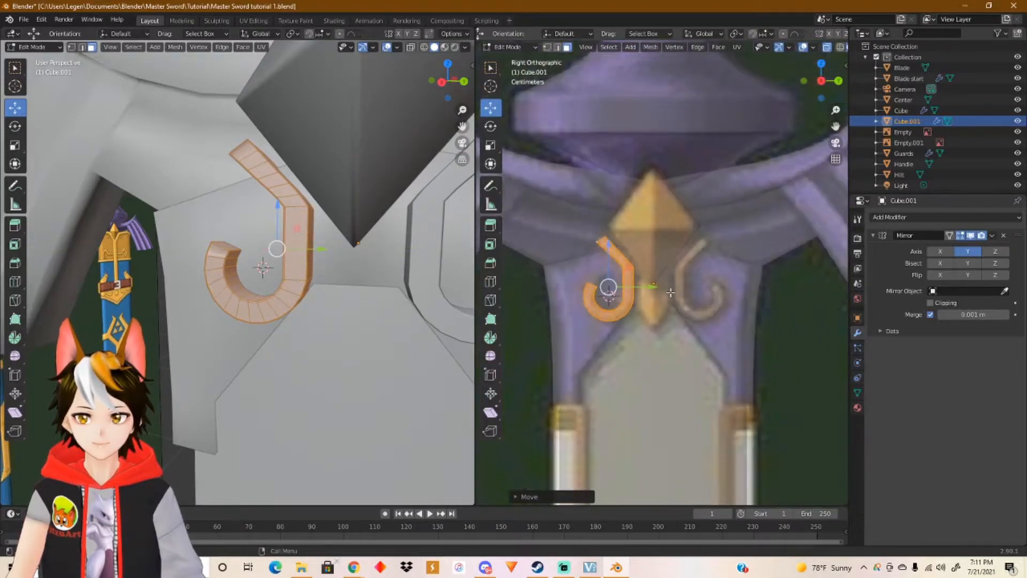
{"action": "scroll", "coordinate": [653, 318], "scroll_direction": "up", "scroll_amount": 6}
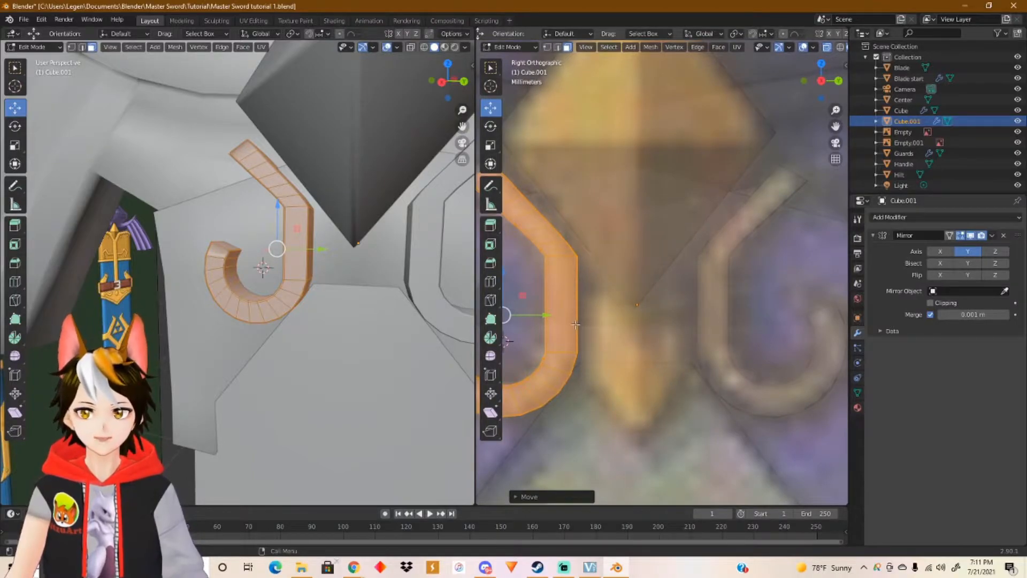
Step: Fine-tune the mirrored hook object's position along Y in Object Mode so both hooks match the reference curls
{"action": "key", "text": "Tab"}
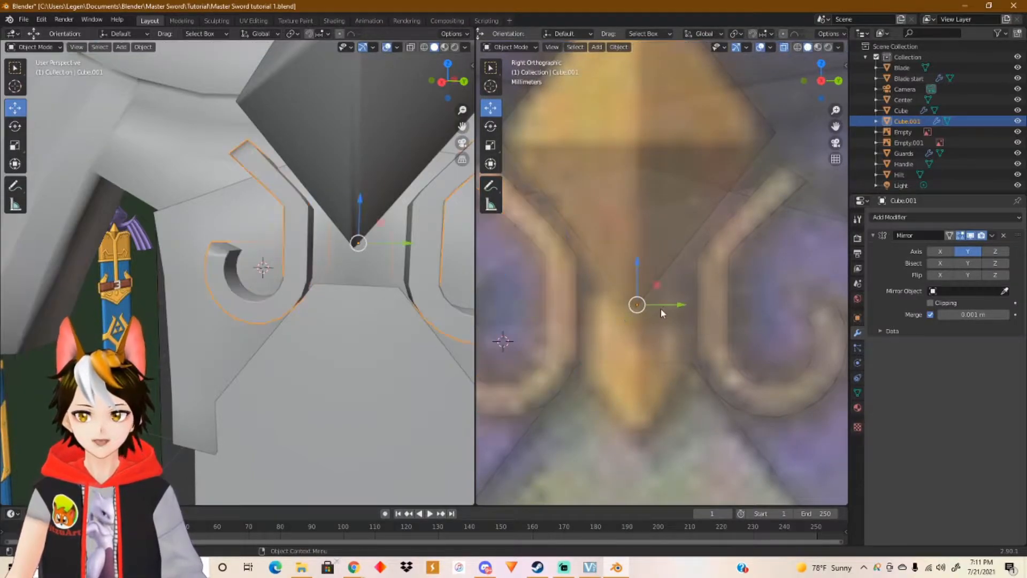
{"action": "left_click_drag", "start_coordinate": [672, 305], "coordinate": [662, 305]}
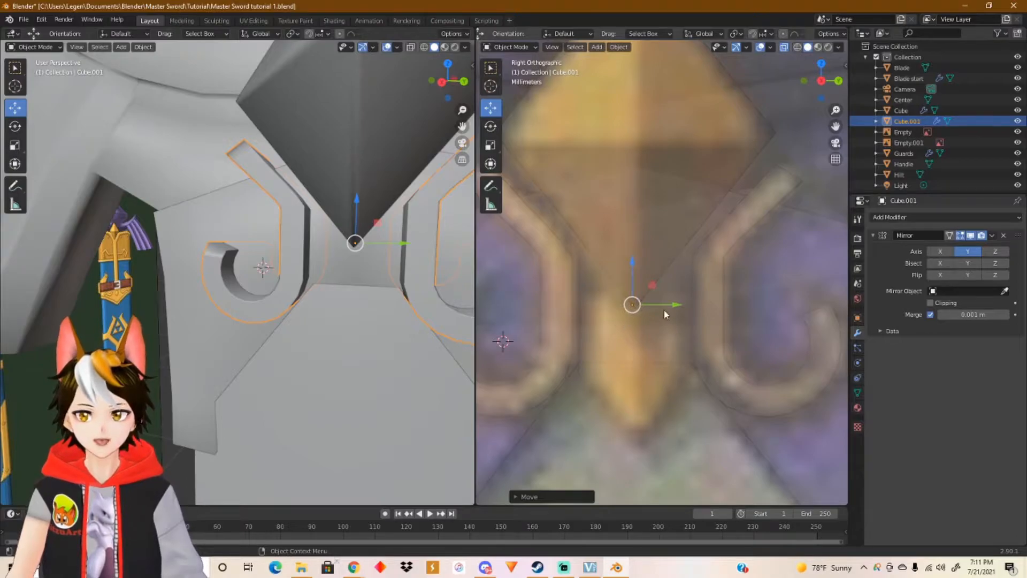
{"action": "left_click_drag", "start_coordinate": [672, 307], "coordinate": [673, 311]}
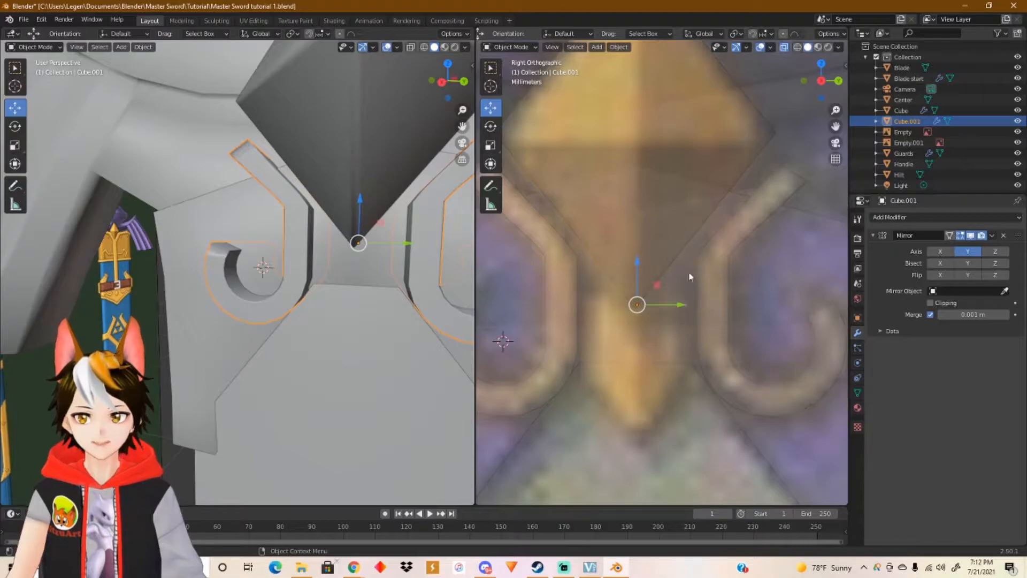
{"action": "left_click_drag", "start_coordinate": [677, 306], "coordinate": [672, 304]}
{"action": "scroll", "coordinate": [591, 266], "scroll_direction": "down", "scroll_amount": 3}
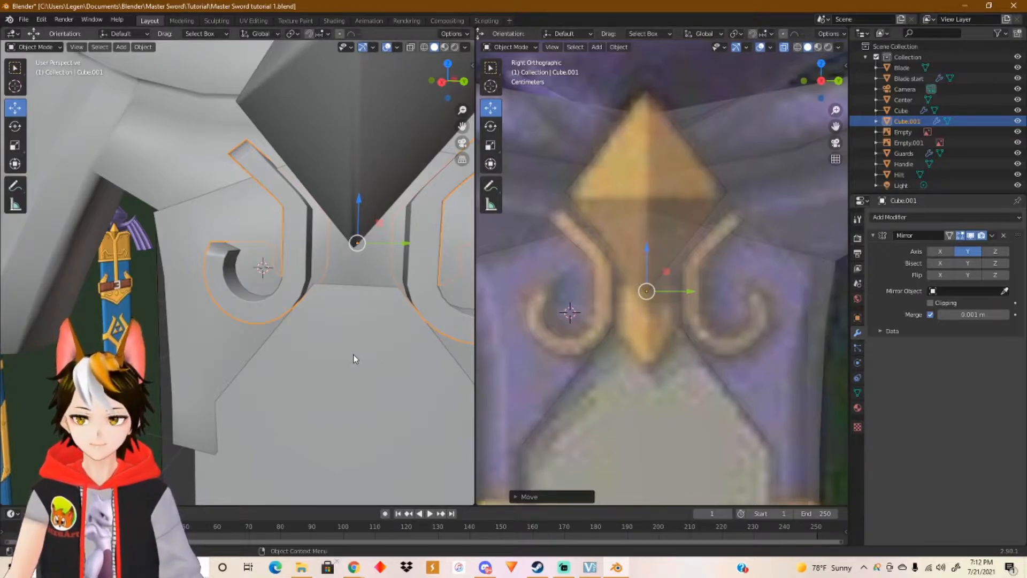
Step: Add a cube mesh at the 3D cursor and scale it down to a small block on the guard
{"action": "key", "text": "shift+a"}
{"action": "mouse_move", "coordinate": [355, 359]}
{"action": "mouse_move", "coordinate": [320, 338]}
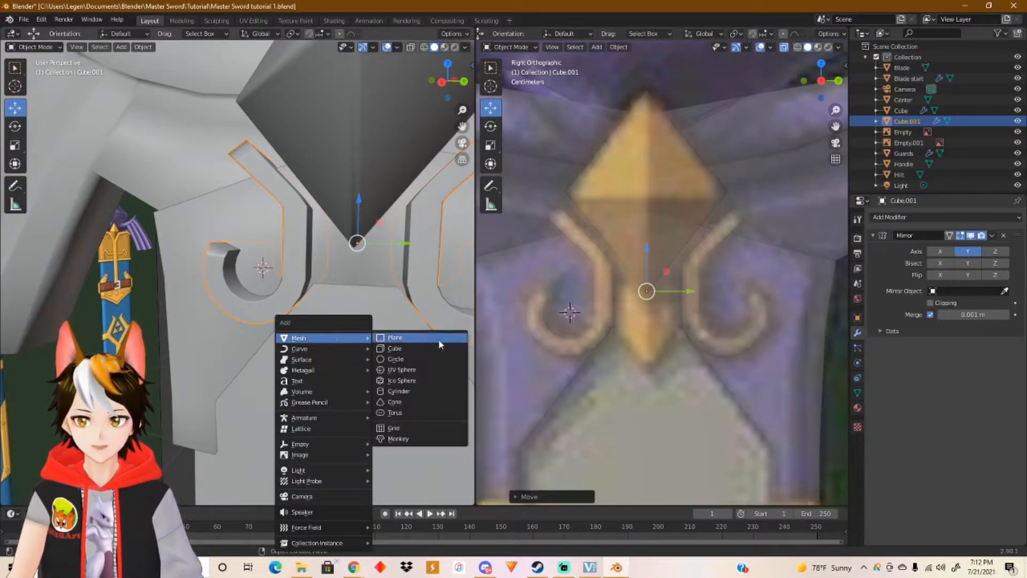
{"action": "left_click", "coordinate": [420, 349]}
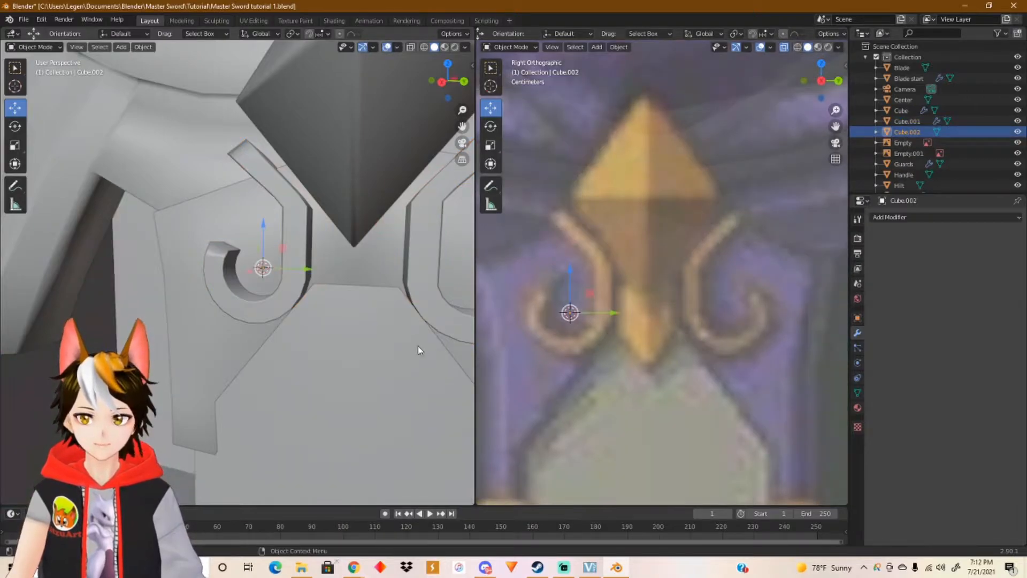
{"action": "scroll", "coordinate": [365, 338], "scroll_direction": "down", "scroll_amount": 3}
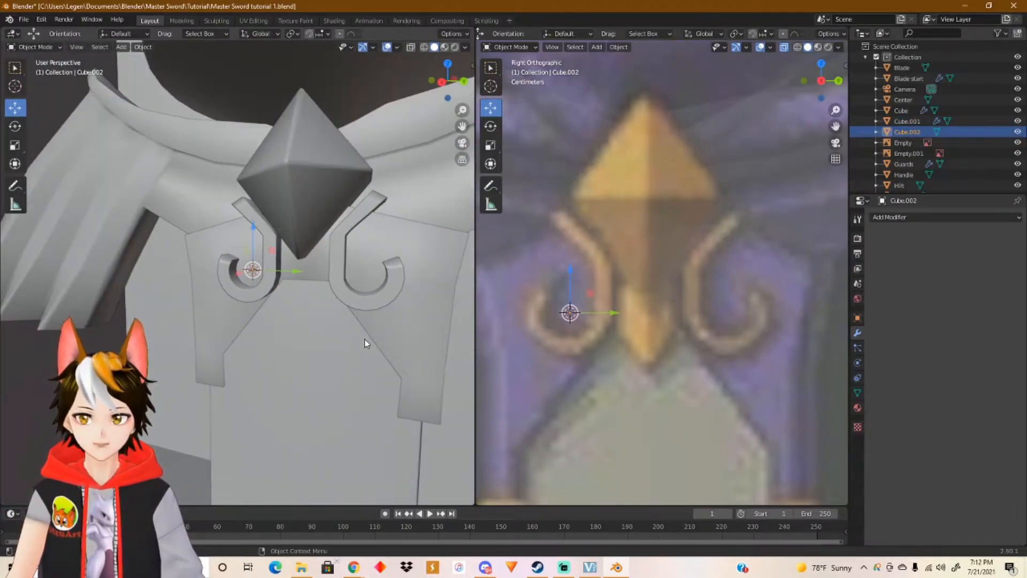
{"action": "scroll", "coordinate": [366, 343], "scroll_direction": "down", "scroll_amount": 5}
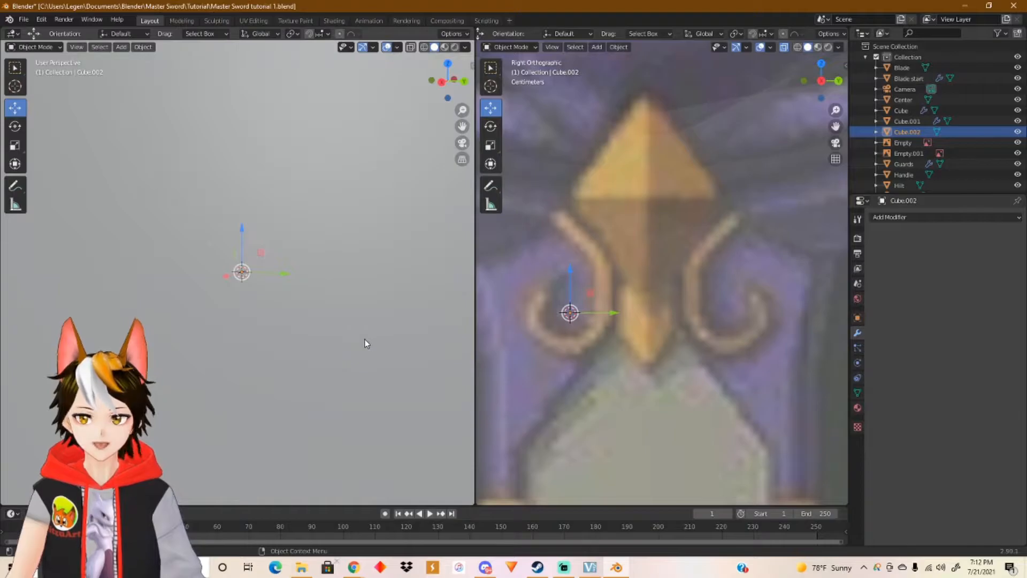
{"action": "key", "text": "s"}
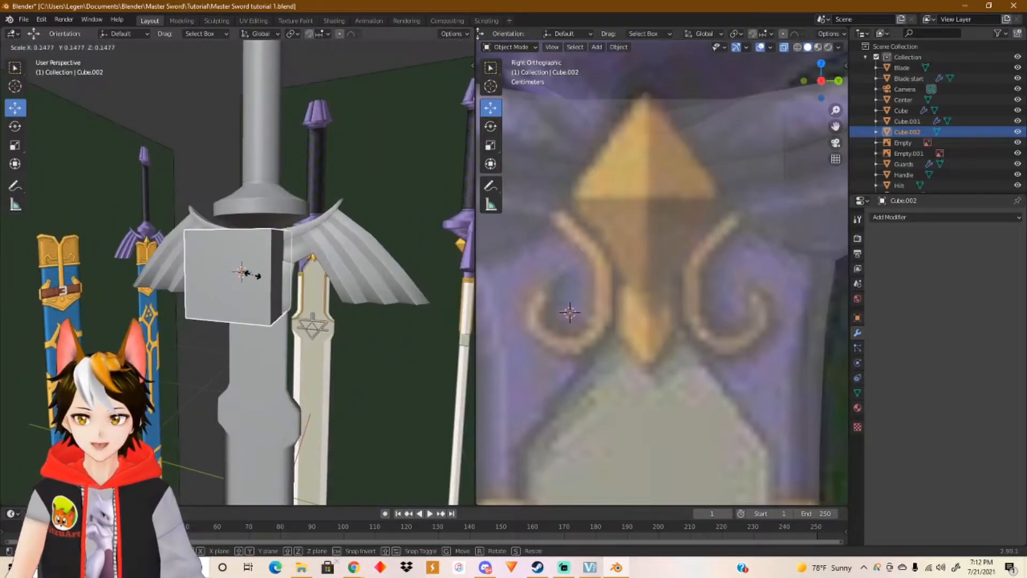
{"action": "left_click", "coordinate": [246, 275]}
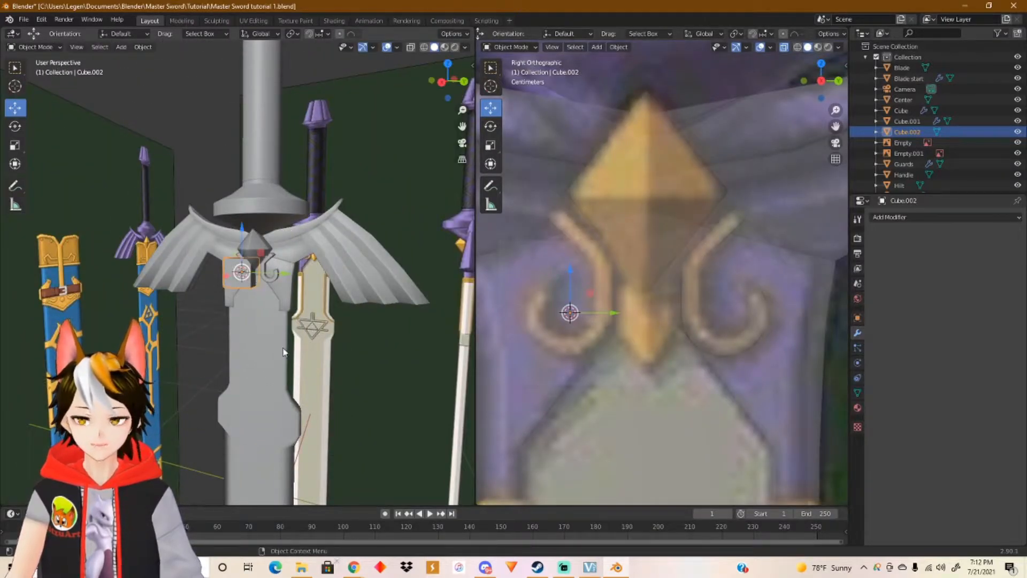
Step: Place the 3D cursor on the sword's blade where the Y and Z axis lines cross in the right orthographic view
{"action": "scroll", "coordinate": [596, 345], "scroll_direction": "down", "scroll_amount": 3}
{"action": "scroll", "coordinate": [595, 347], "scroll_direction": "down", "scroll_amount": 4}
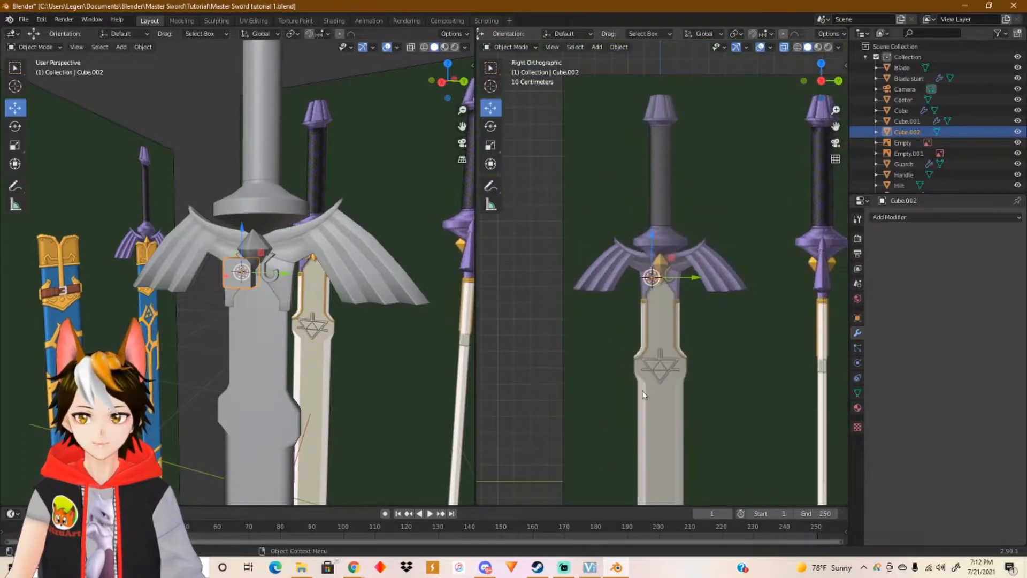
{"action": "middle_click_drag", "start_coordinate": [672, 406], "coordinate": [647, 204], "text": "shift"}
{"action": "middle_click_drag", "start_coordinate": [630, 335], "coordinate": [683, 203], "text": "shift"}
{"action": "scroll", "coordinate": [676, 266], "scroll_direction": "down", "scroll_amount": 6}
{"action": "scroll", "coordinate": [681, 297], "scroll_direction": "down", "scroll_amount": 2}
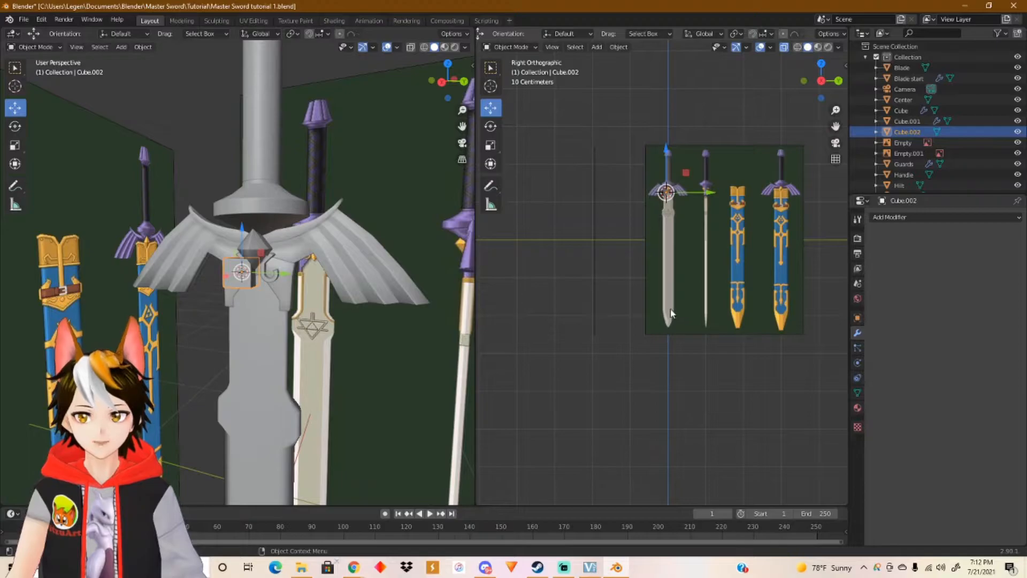
{"action": "middle_click_drag", "start_coordinate": [671, 265], "coordinate": [643, 304], "text": "shift"}
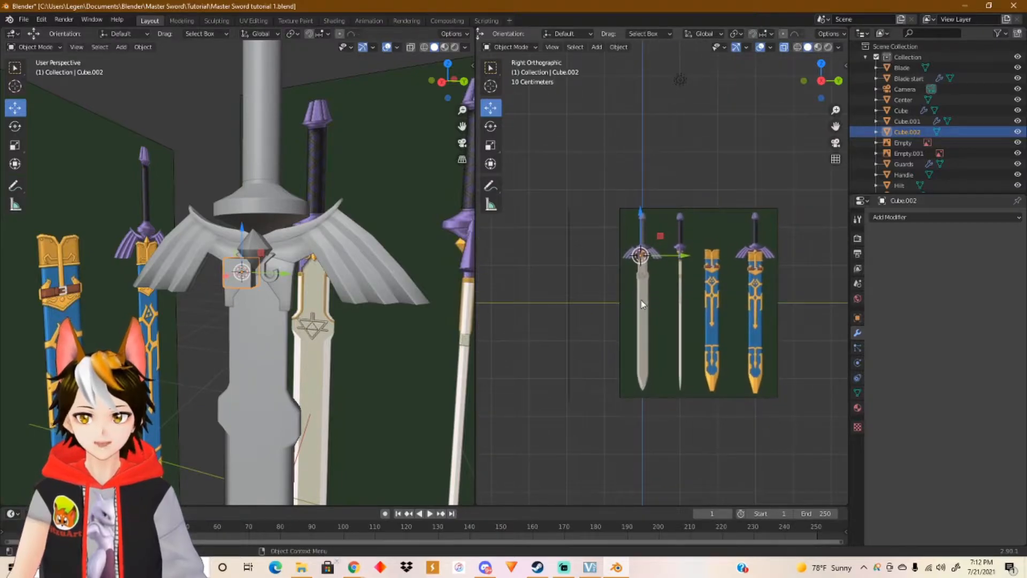
{"action": "right_click", "coordinate": [643, 303], "text": "shift"}
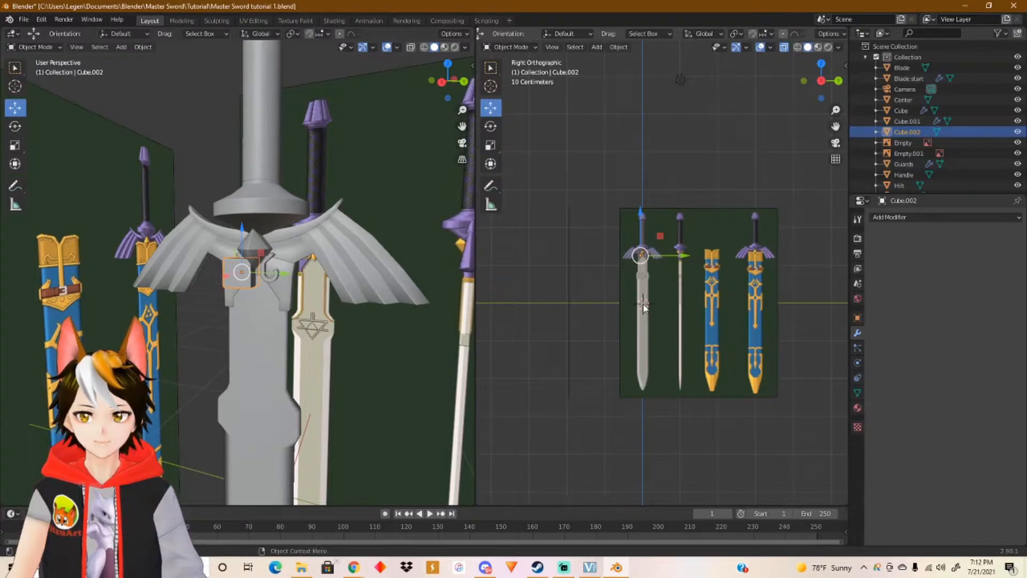
Step: Switch the perspective viewport to the Right Orthographic view and frame the sword beside the scabbard reference
{"action": "left_click", "coordinate": [444, 97]}
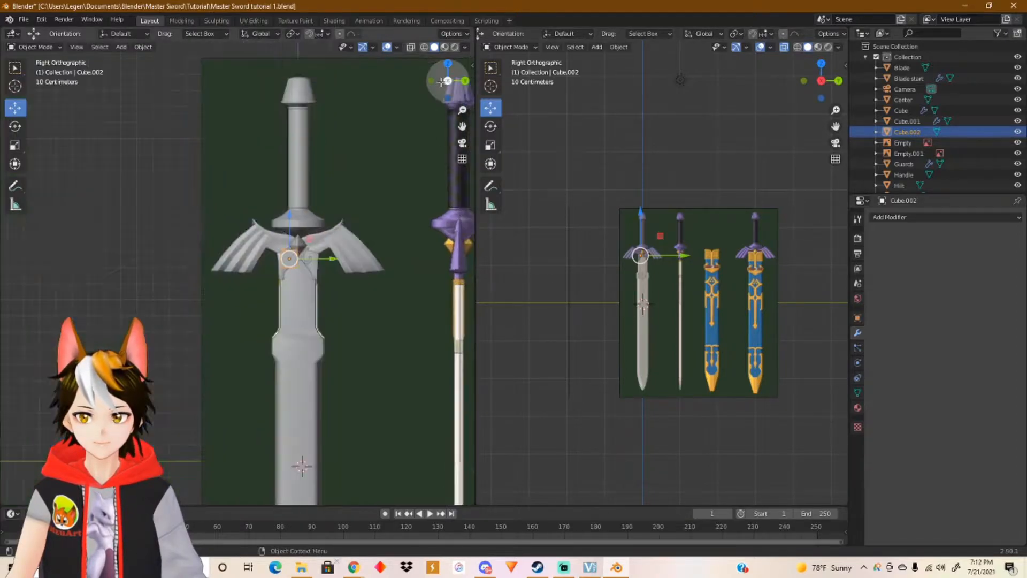
{"action": "scroll", "coordinate": [326, 363], "scroll_direction": "down", "scroll_amount": 3}
{"action": "scroll", "coordinate": [326, 364], "scroll_direction": "up", "scroll_amount": 1}
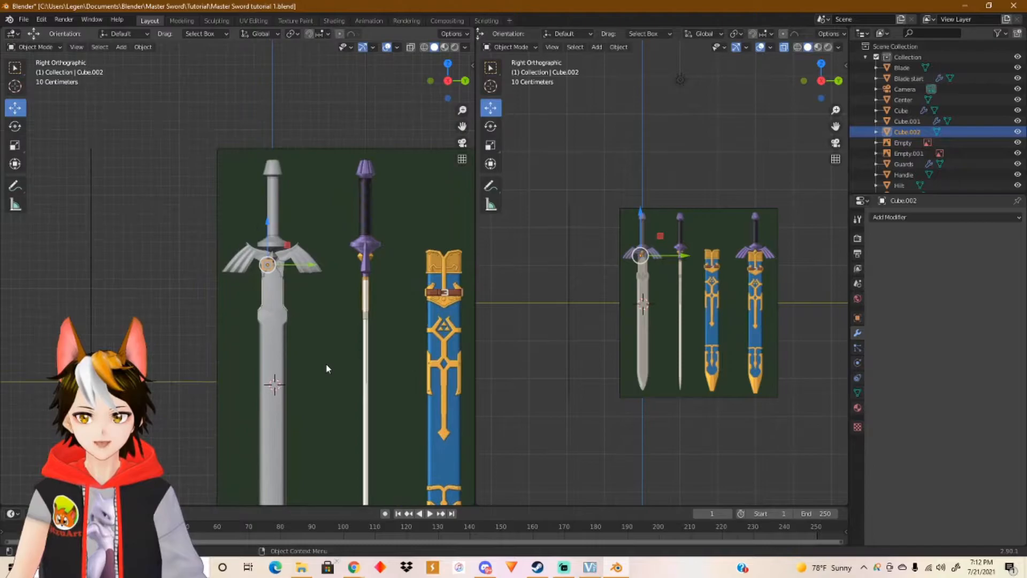
Step: Reposition the 3D cursor onto the sword blade's centre line in the right orthographic view
{"action": "left_click", "coordinate": [410, 48]}
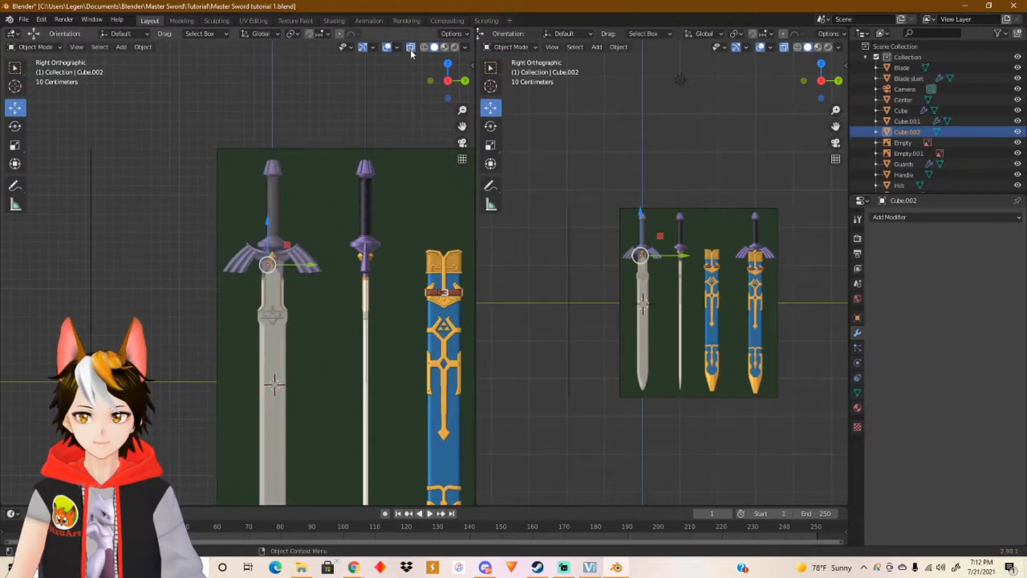
{"action": "left_click", "coordinate": [410, 47]}
{"action": "middle_click_drag", "start_coordinate": [376, 266], "coordinate": [365, 275]}
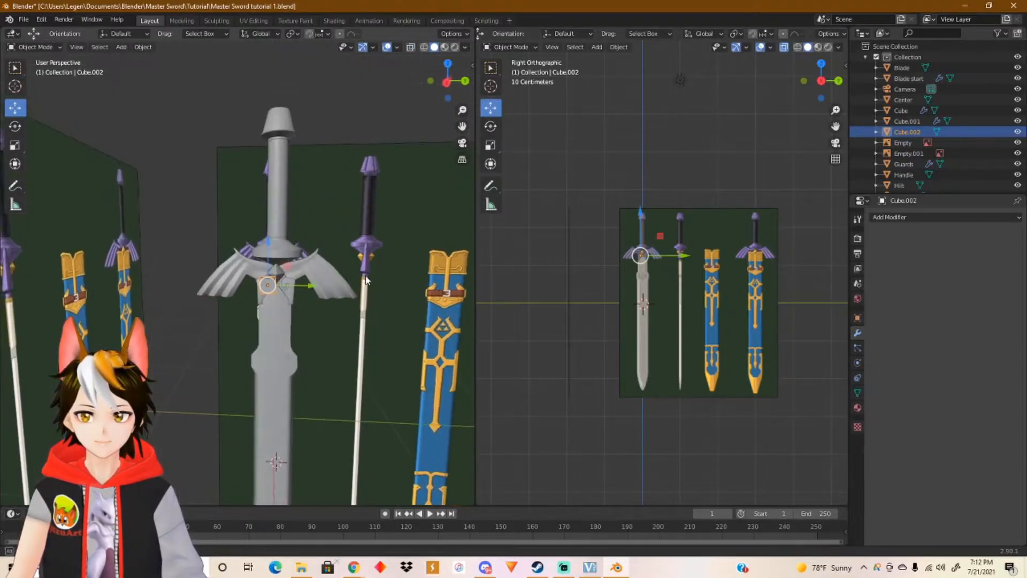
{"action": "middle_click_drag", "start_coordinate": [628, 315], "coordinate": [662, 365]}
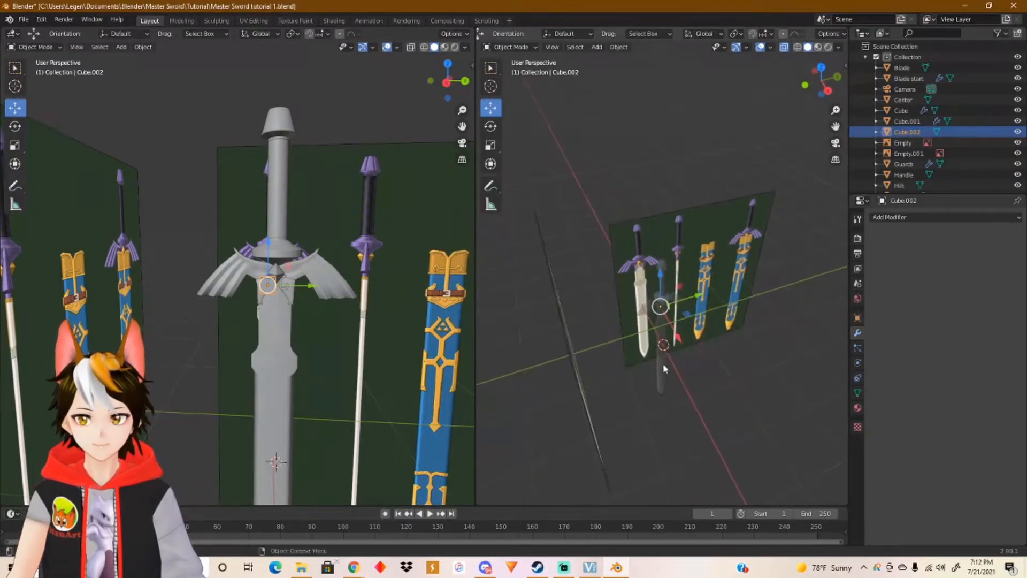
{"action": "right_click", "coordinate": [654, 327], "text": "shift"}
{"action": "scroll", "coordinate": [698, 355], "scroll_direction": "up", "scroll_amount": 5}
{"action": "middle_click_drag", "start_coordinate": [673, 322], "coordinate": [578, 321]}
{"action": "right_click", "coordinate": [520, 332], "text": "shift"}
{"action": "left_click", "coordinate": [822, 85]}
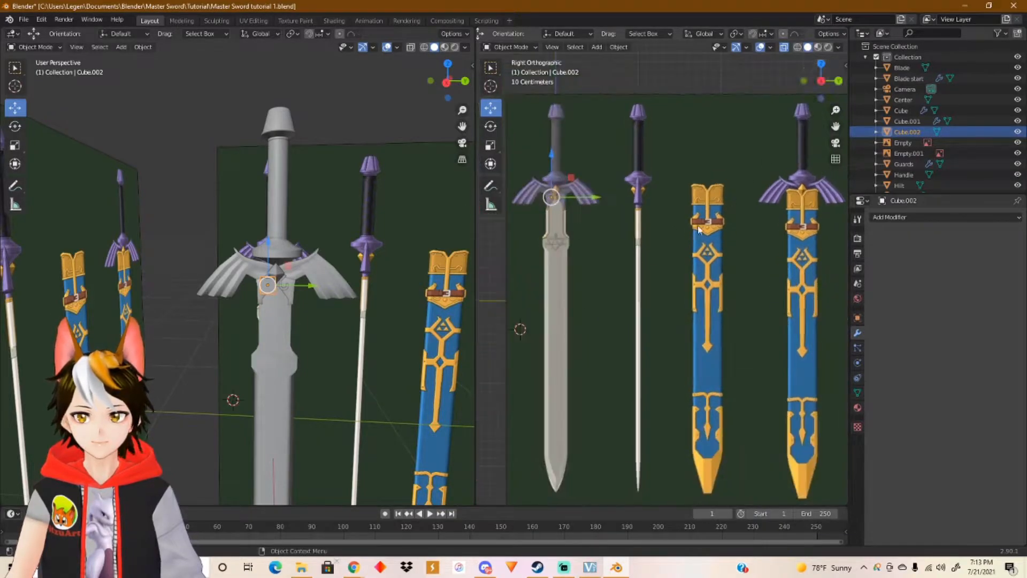
{"action": "middle_click_drag", "start_coordinate": [580, 298], "coordinate": [622, 278], "text": "shift"}
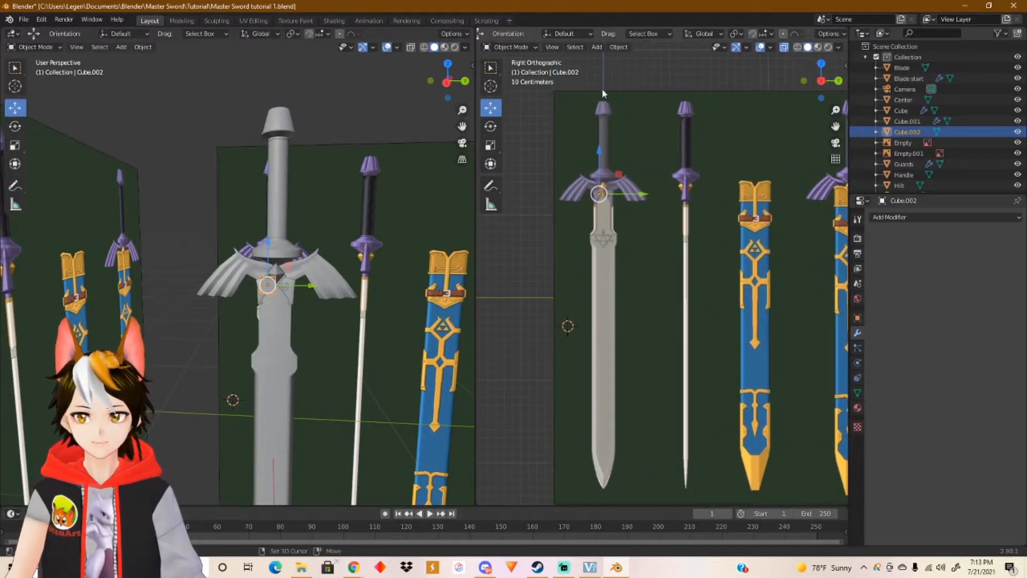
{"action": "right_click", "coordinate": [595, 294], "text": "shift"}
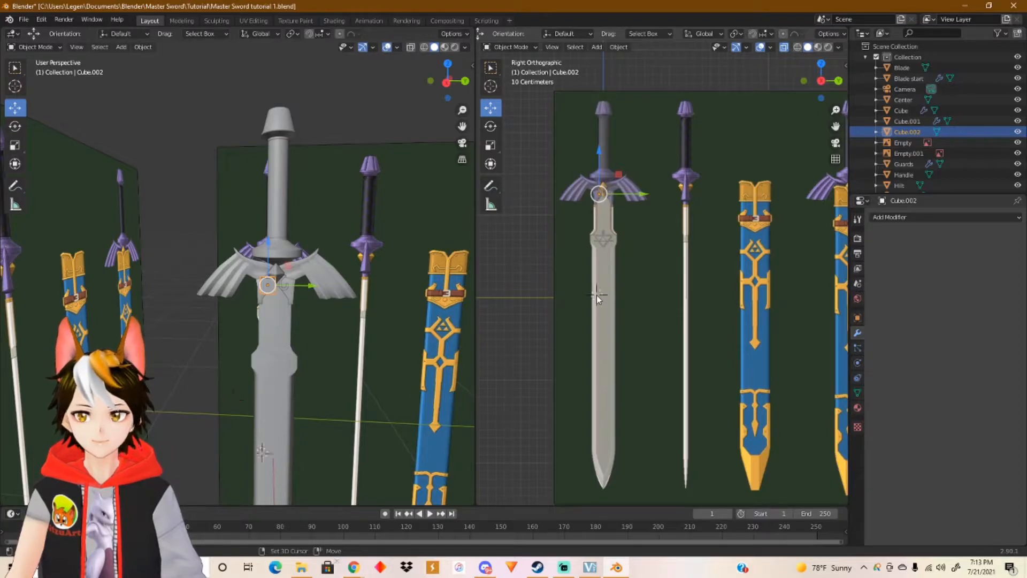
Step: Examine the new cube against the guard and hooks from an angle with X-ray turned off
{"action": "middle_click_drag", "start_coordinate": [599, 295], "coordinate": [608, 316]}
{"action": "scroll", "coordinate": [632, 281], "scroll_direction": "up", "scroll_amount": 1}
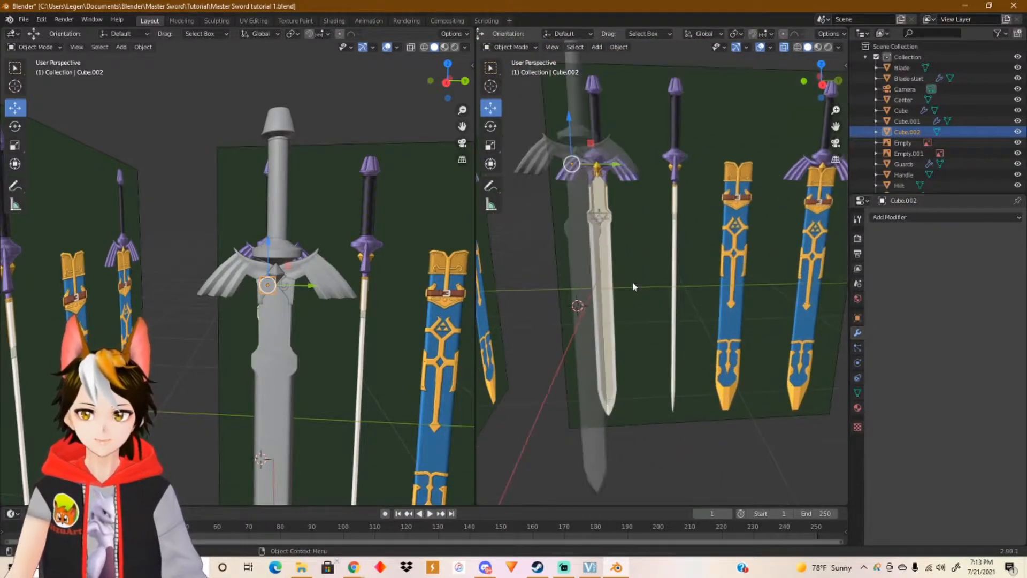
{"action": "scroll", "coordinate": [648, 275], "scroll_direction": "up", "scroll_amount": 3}
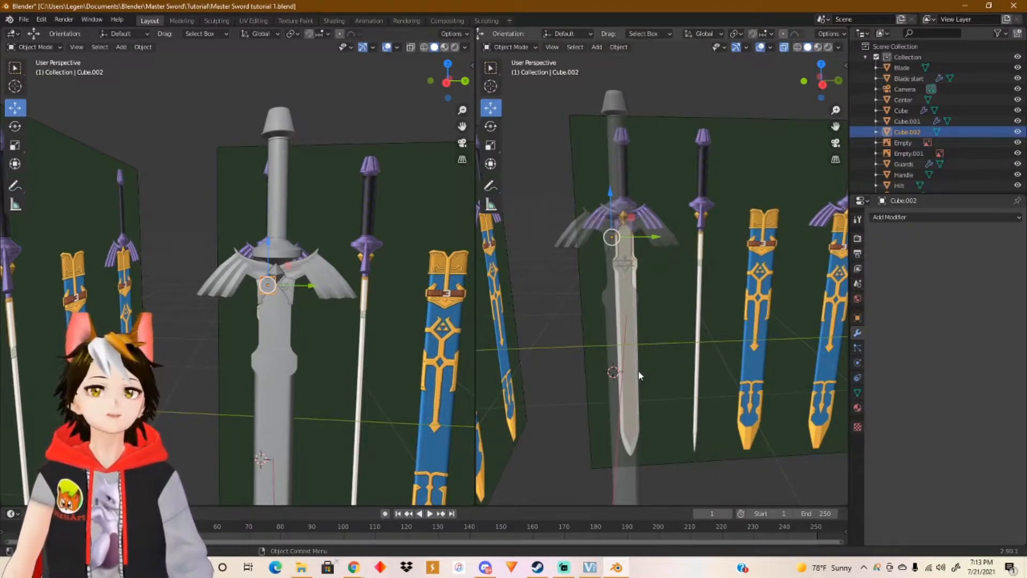
{"action": "left_click", "coordinate": [783, 48]}
{"action": "scroll", "coordinate": [327, 302], "scroll_direction": "up", "scroll_amount": 6}
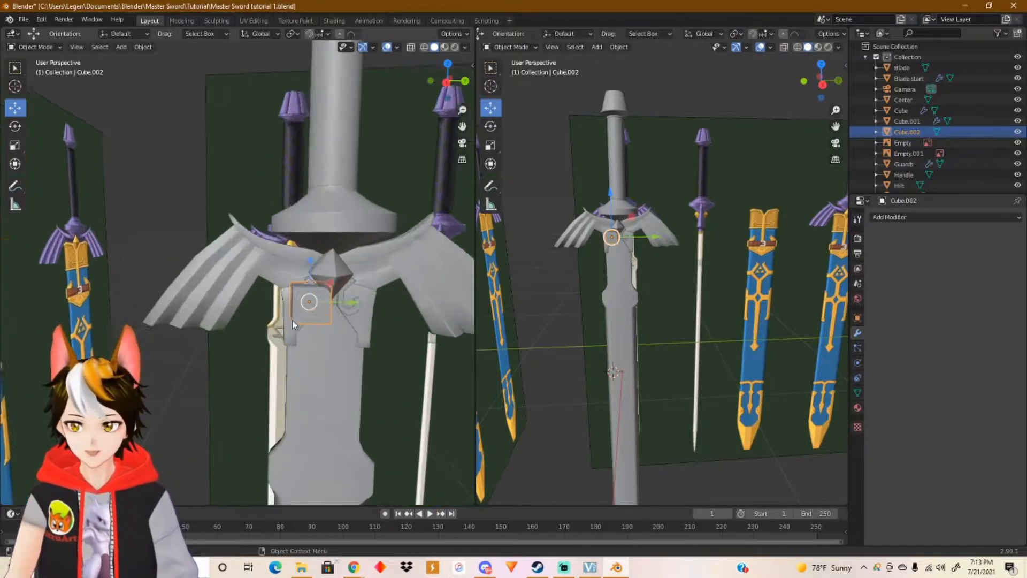
{"action": "middle_click_drag", "start_coordinate": [217, 229], "coordinate": [207, 219], "text": "shift"}
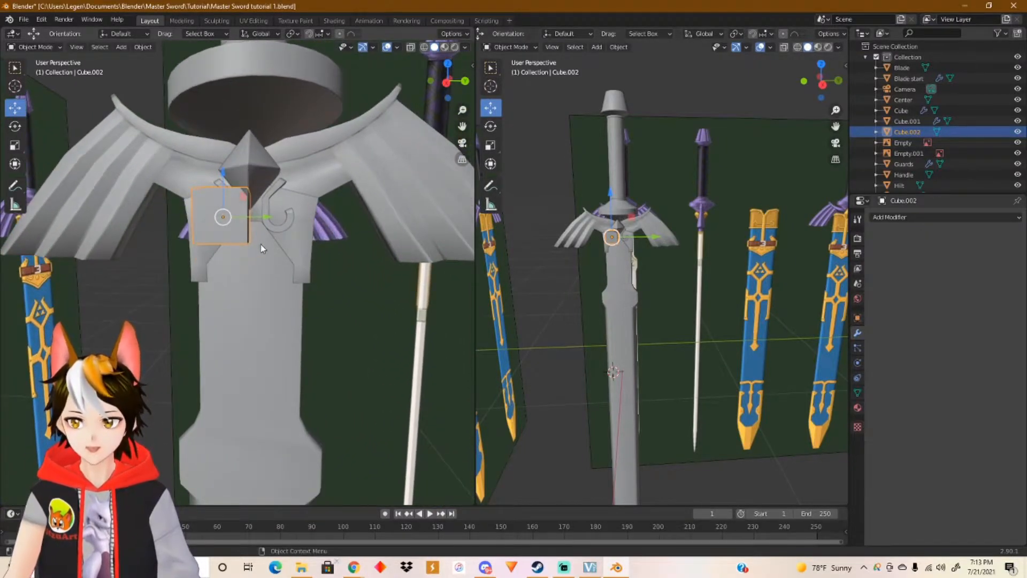
Step: Centre the cube between the two hooks along Y in the X-ray right orthographic view and scale it to about 0.47
{"action": "left_click", "coordinate": [823, 85]}
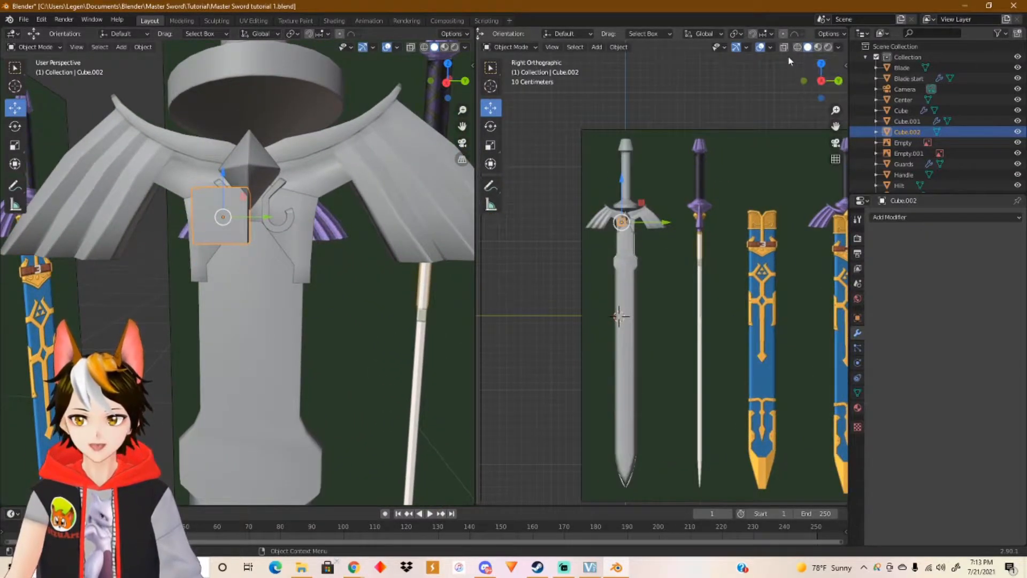
{"action": "scroll", "coordinate": [580, 198], "scroll_direction": "up", "scroll_amount": 8}
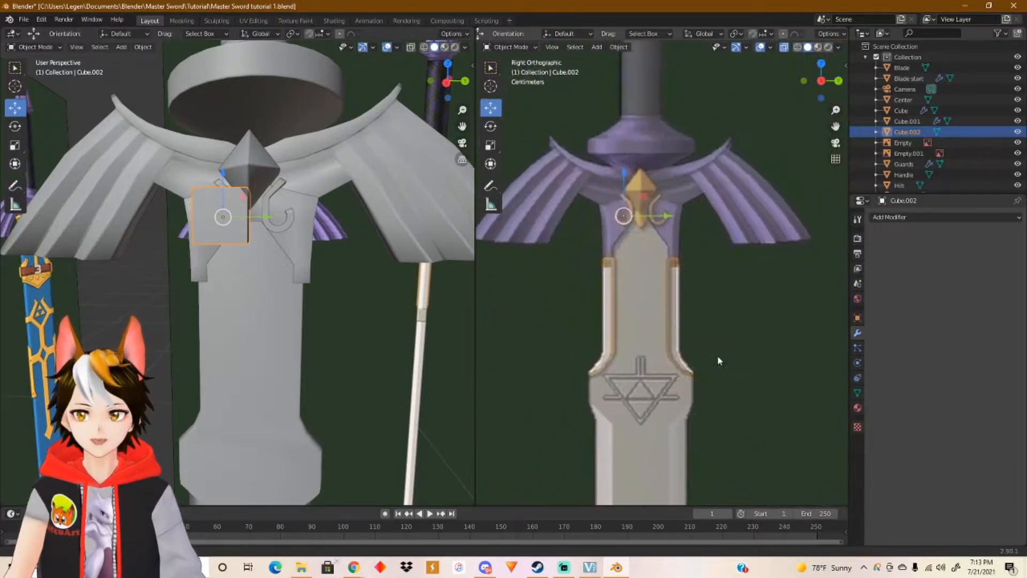
{"action": "scroll", "coordinate": [642, 252], "scroll_direction": "up", "scroll_amount": 5}
{"action": "scroll", "coordinate": [635, 164], "scroll_direction": "up", "scroll_amount": 3}
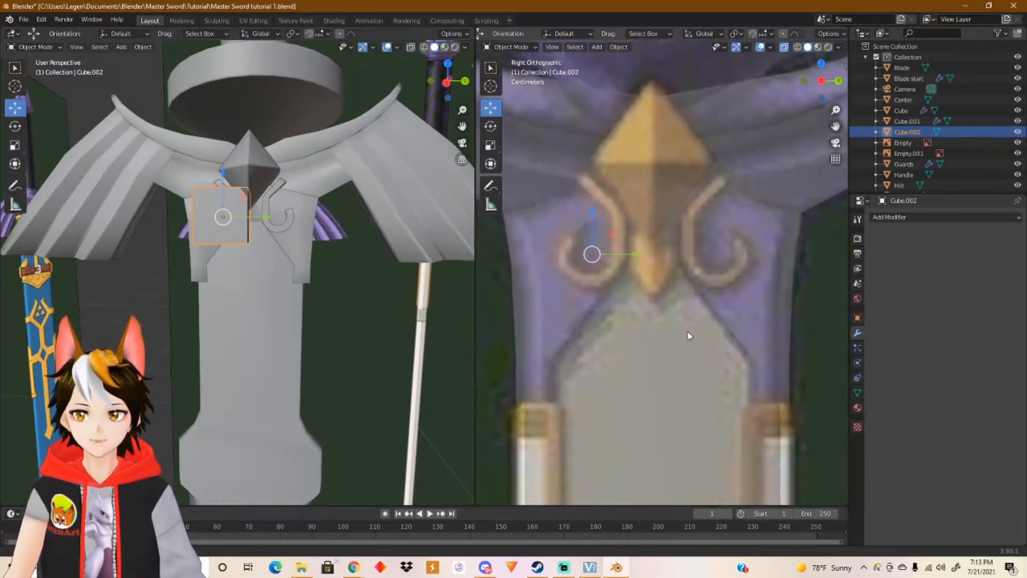
{"action": "scroll", "coordinate": [674, 331], "scroll_direction": "up", "scroll_amount": 1}
{"action": "left_click_drag", "start_coordinate": [644, 288], "coordinate": [698, 282]}
{"action": "key", "text": "s"}
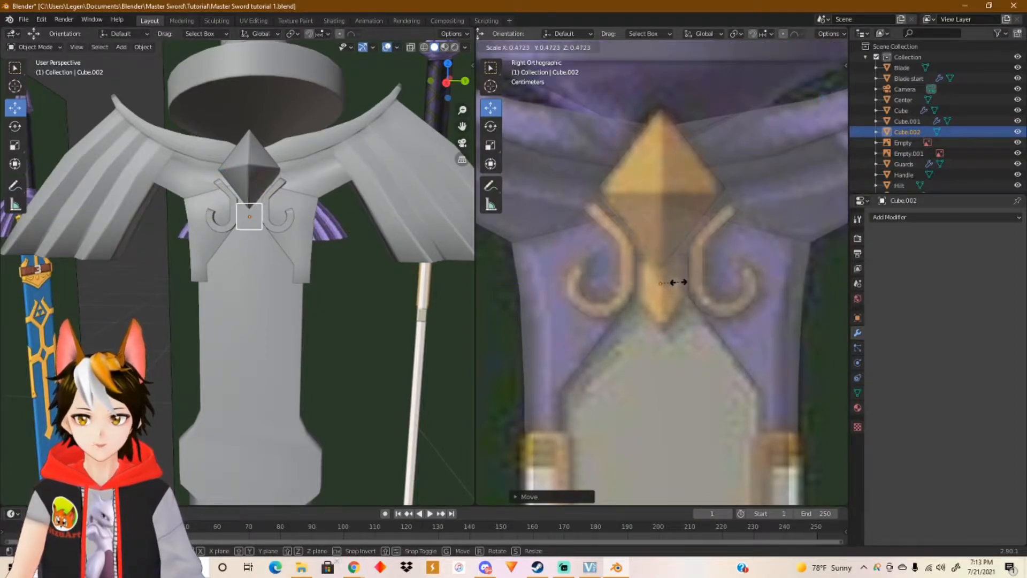
{"action": "left_click", "coordinate": [675, 282]}
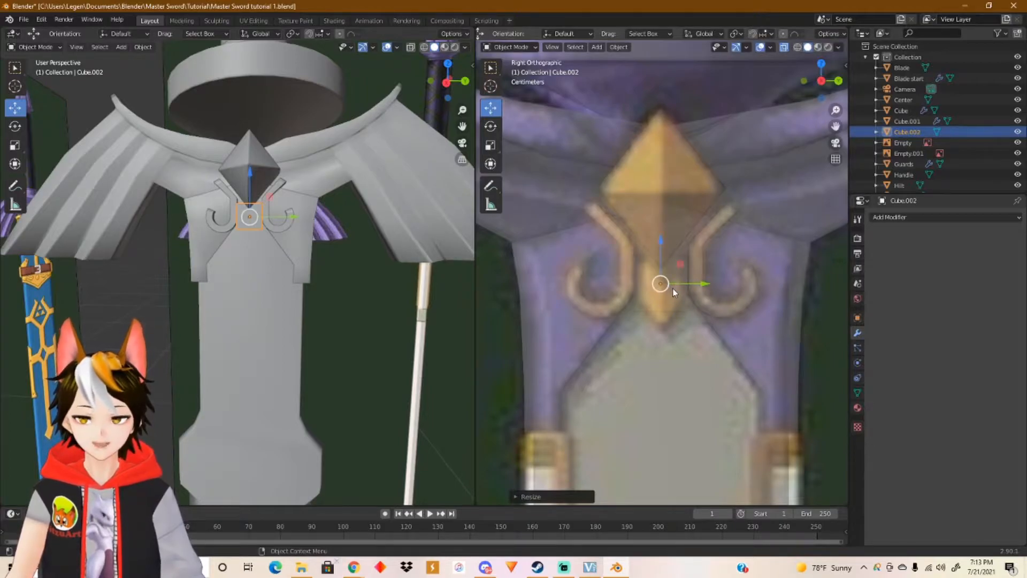
Step: Stretch the cube along Z and raise it so it sits between the hooks behind the gem's lower point
{"action": "scroll", "coordinate": [675, 315], "scroll_direction": "up", "scroll_amount": 3}
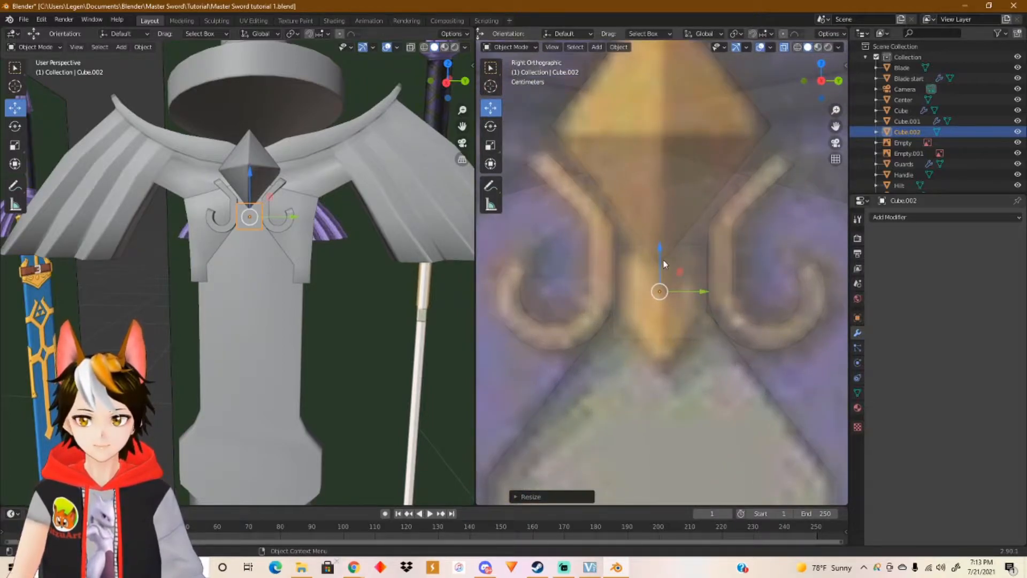
{"action": "left_click_drag", "start_coordinate": [660, 253], "coordinate": [667, 224]}
{"action": "scroll", "coordinate": [300, 230], "scroll_direction": "up", "scroll_amount": 4}
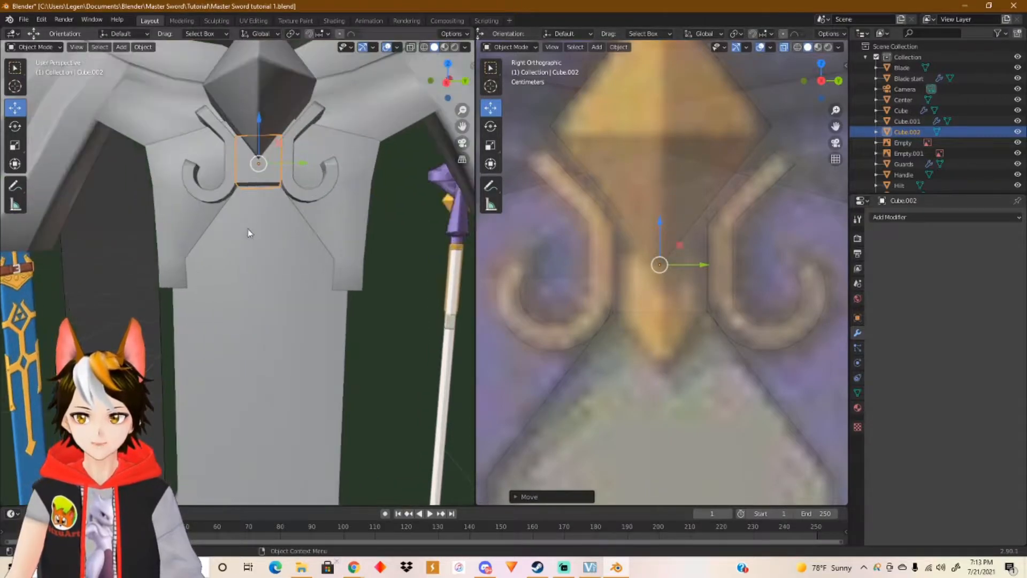
{"action": "middle_click_drag", "start_coordinate": [258, 218], "coordinate": [322, 219]}
{"action": "scroll", "coordinate": [308, 220], "scroll_direction": "up", "scroll_amount": 6}
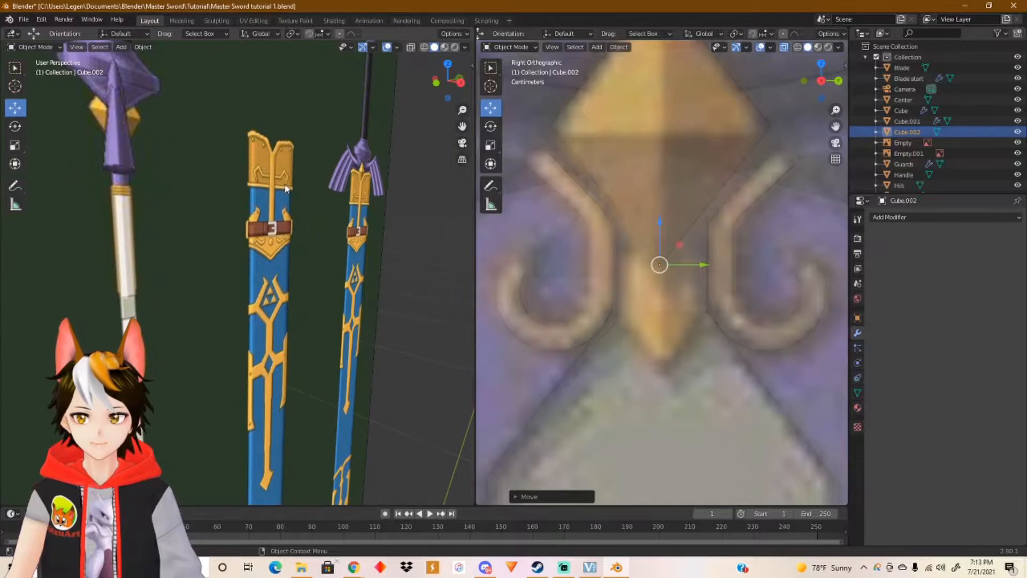
{"action": "scroll", "coordinate": [284, 186], "scroll_direction": "down", "scroll_amount": 2}
{"action": "middle_click_drag", "start_coordinate": [289, 178], "coordinate": [305, 285]}
{"action": "left_click", "coordinate": [15, 145]}
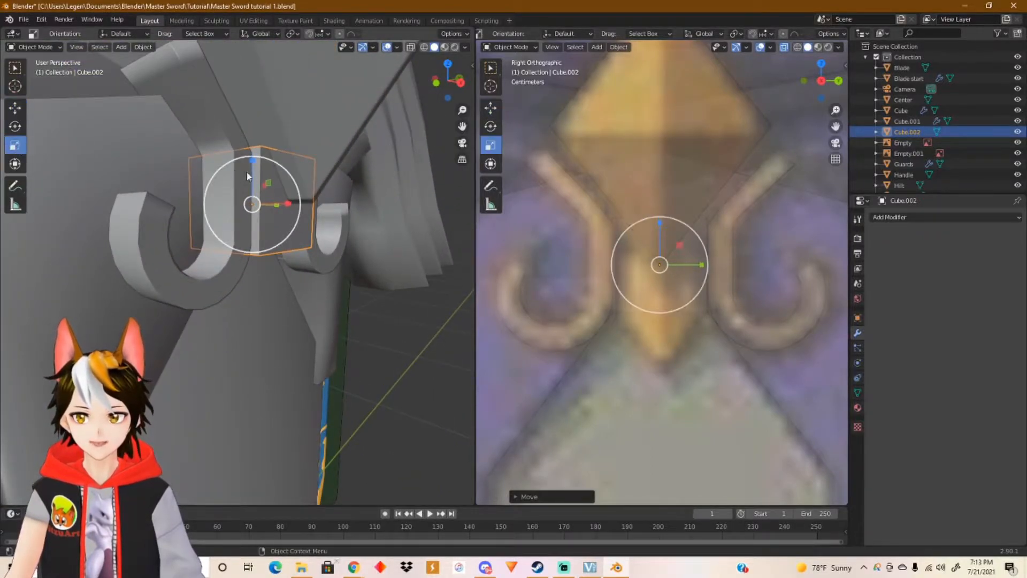
{"action": "left_click_drag", "start_coordinate": [256, 164], "coordinate": [253, 144]}
{"action": "left_click", "coordinate": [15, 107]}
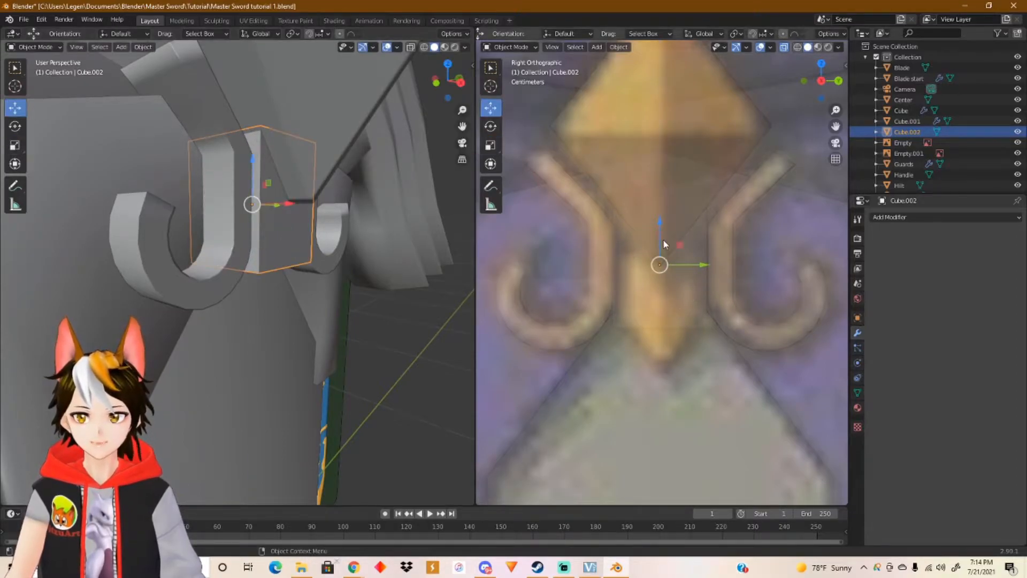
{"action": "left_click_drag", "start_coordinate": [661, 234], "coordinate": [664, 212]}
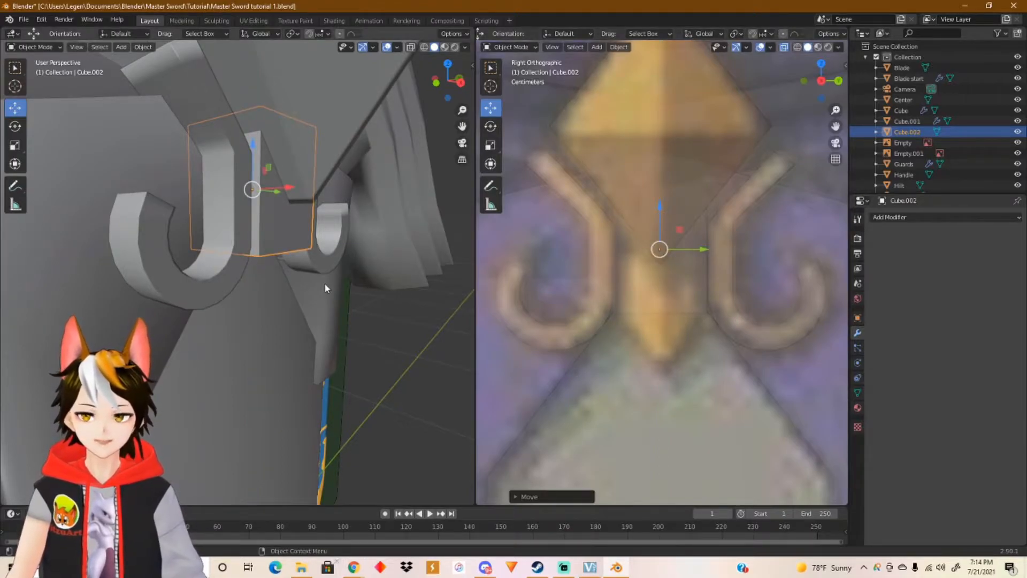
Step: Extrude the block's bottom face downward about 0.025 m in Edit Mode to the tip of the reference ornament
{"action": "key", "text": "Tab"}
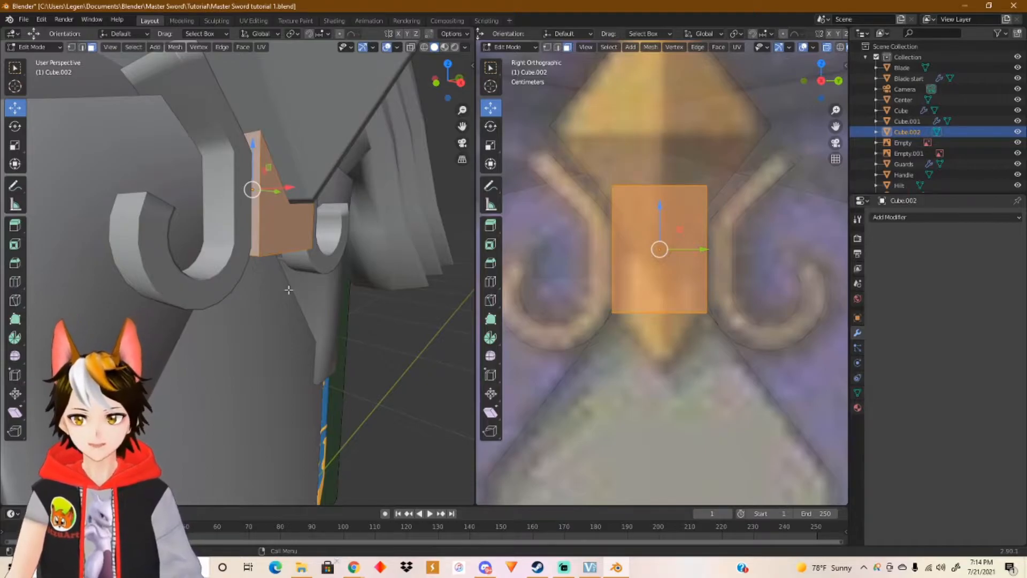
{"action": "middle_click_drag", "start_coordinate": [322, 284], "coordinate": [266, 245]}
{"action": "left_click", "coordinate": [231, 225]}
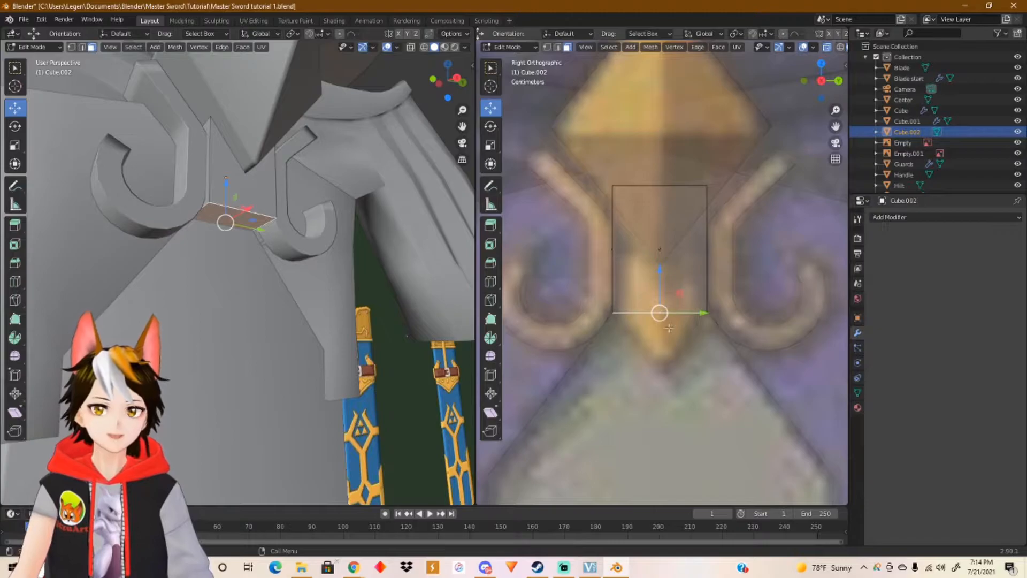
{"action": "key", "text": "e"}
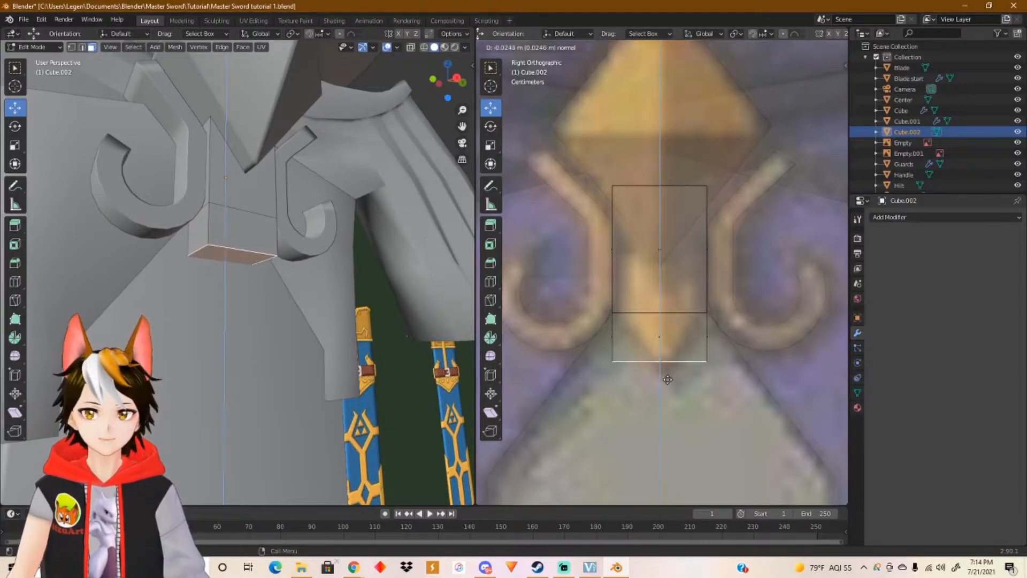
{"action": "left_click", "coordinate": [667, 379]}
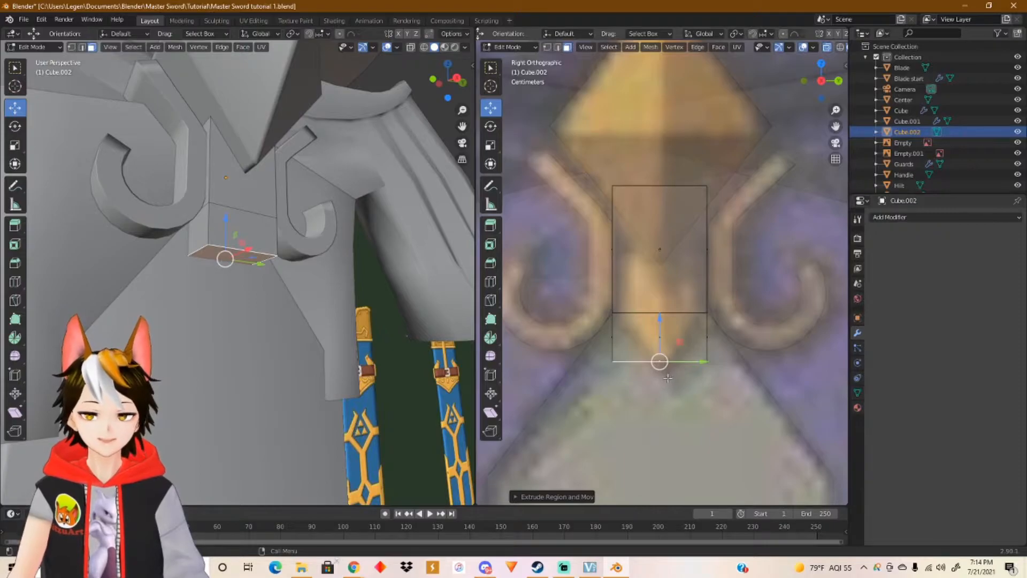
Step: Scale the extruded bottom face along Y to about 0.17 so the block tapers to a narrow tip
{"action": "left_click", "coordinate": [491, 145]}
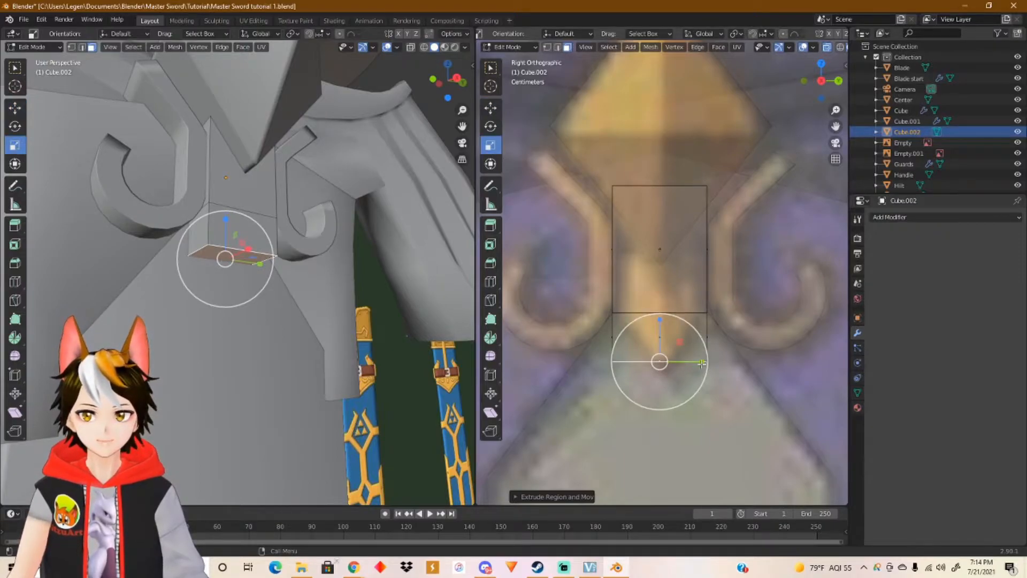
{"action": "left_click_drag", "start_coordinate": [702, 362], "coordinate": [666, 365]}
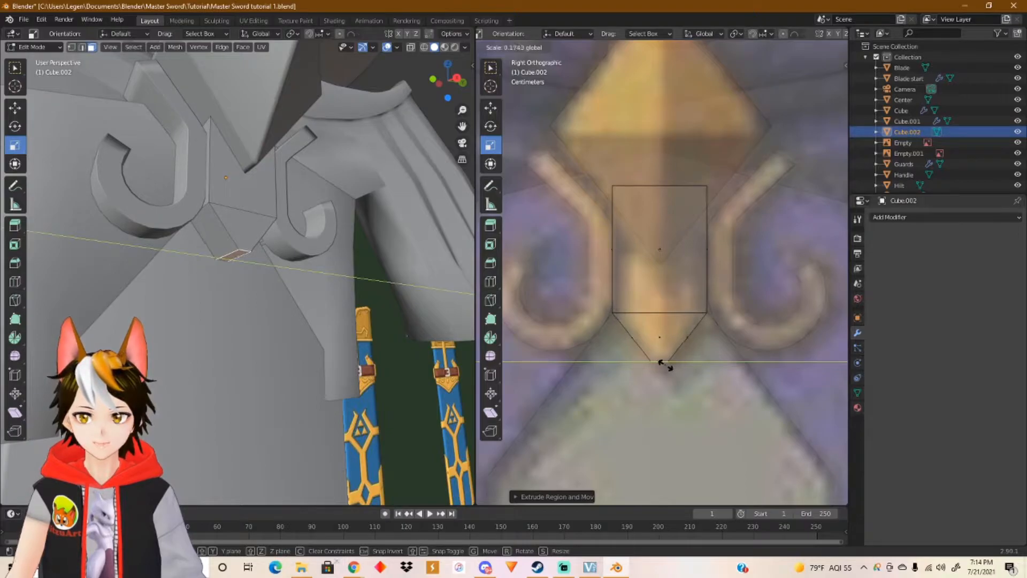
{"action": "left_click_drag", "start_coordinate": [666, 365], "coordinate": [665, 365]}
{"action": "scroll", "coordinate": [685, 412], "scroll_direction": "up", "scroll_amount": 3}
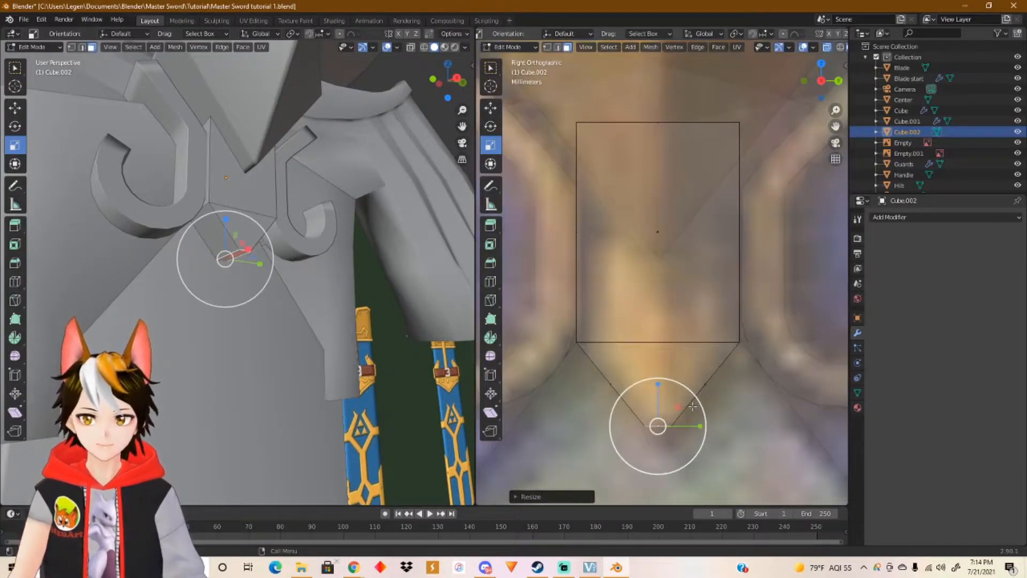
{"action": "middle_click_drag", "start_coordinate": [692, 406], "coordinate": [677, 302], "text": "shift"}
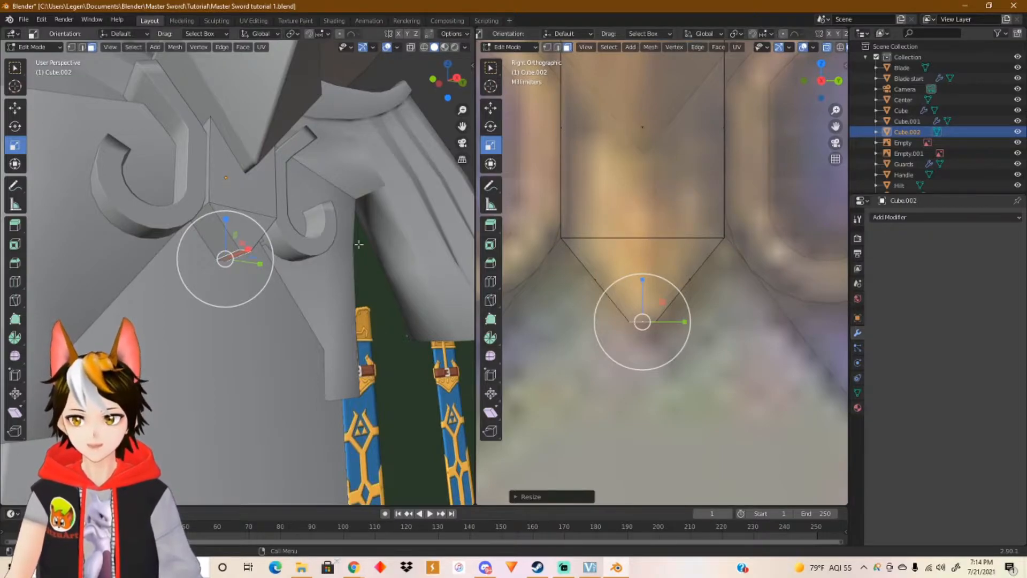
Step: Return to Object Mode and apply smooth shading to the tapered block
{"action": "scroll", "coordinate": [335, 245], "scroll_direction": "up", "scroll_amount": 2}
{"action": "middle_click_drag", "start_coordinate": [280, 225], "coordinate": [303, 284], "text": "shift"}
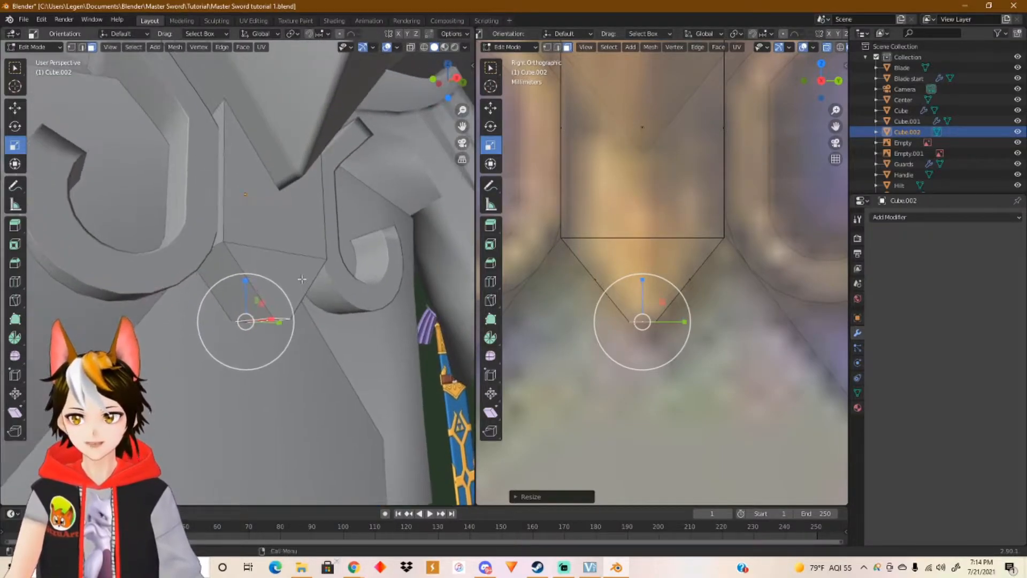
{"action": "right_click", "coordinate": [288, 277]}
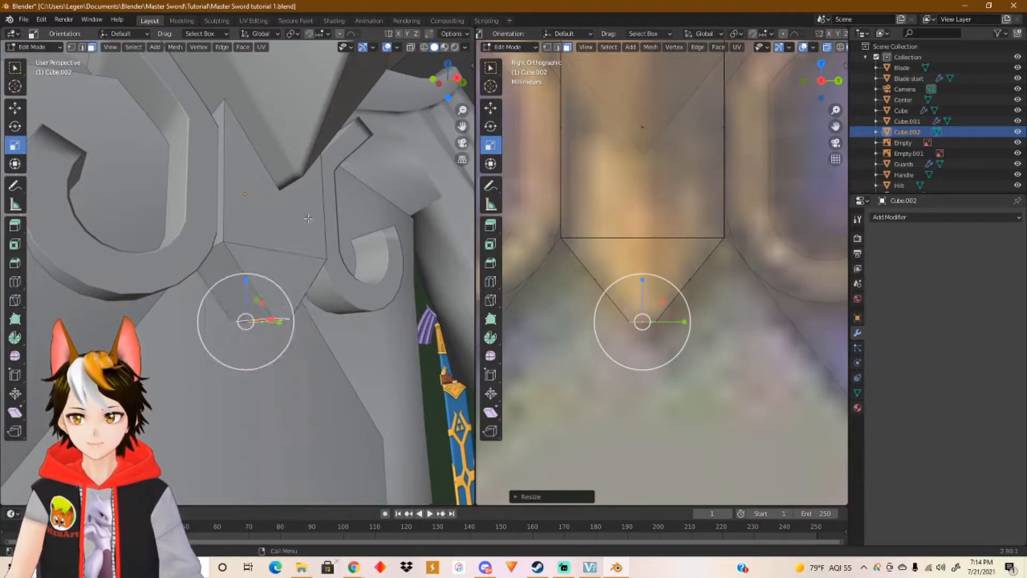
{"action": "key", "text": "Tab"}
{"action": "right_click", "coordinate": [284, 232]}
{"action": "left_click", "coordinate": [281, 235]}
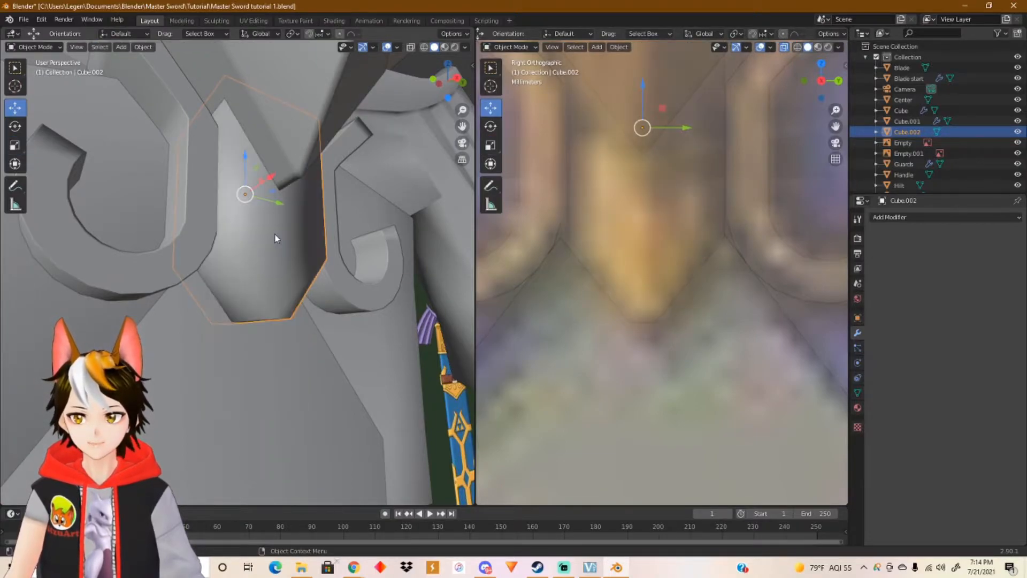
Step: Add two evenly spaced vertical loop cuts through the thickness of the pointed ornament in Edit Mode
{"action": "middle_click_drag", "start_coordinate": [291, 247], "coordinate": [287, 278]}
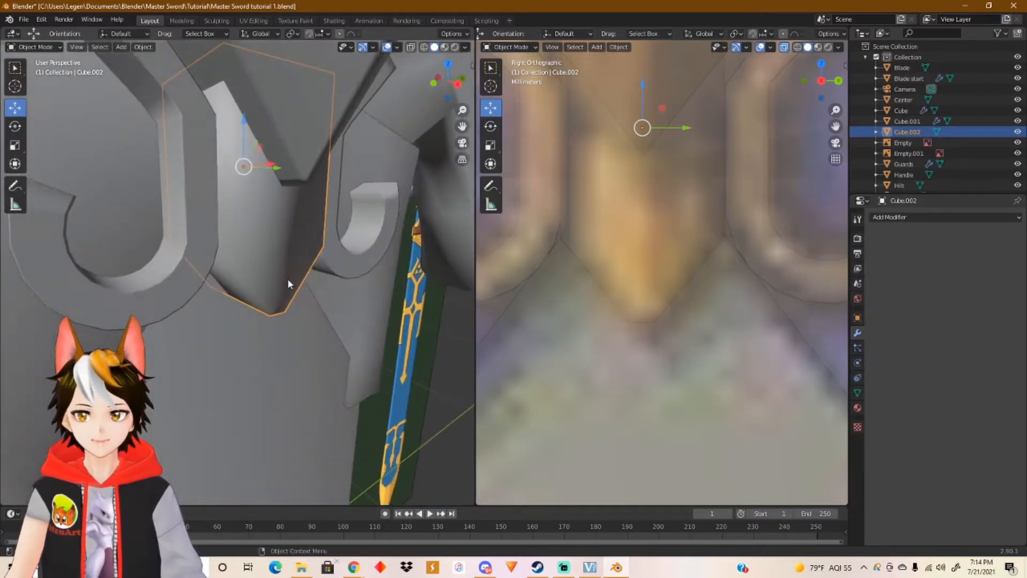
{"action": "middle_click_drag", "start_coordinate": [654, 217], "coordinate": [671, 320], "text": "shift"}
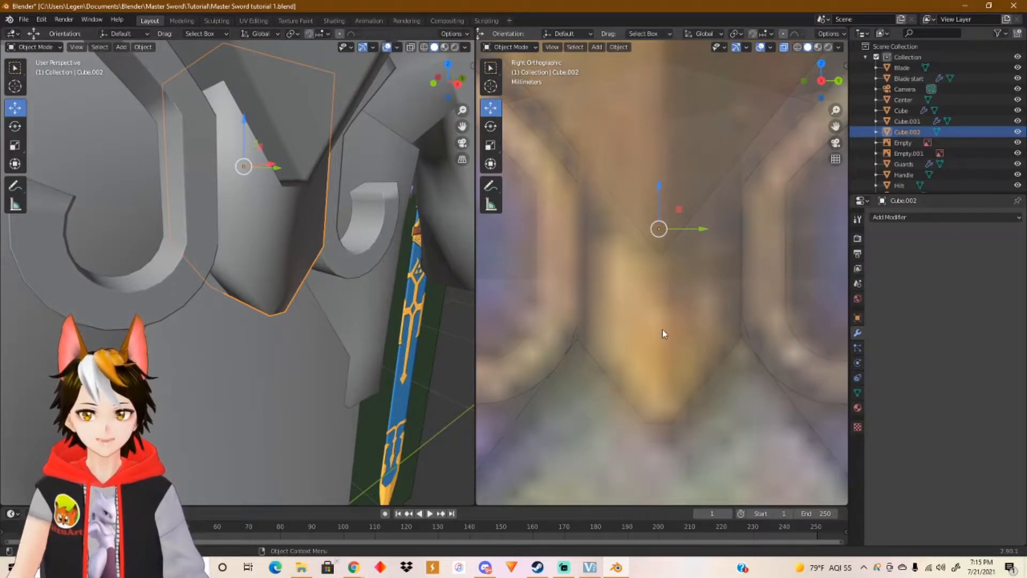
{"action": "mouse_move", "coordinate": [287, 261]}
{"action": "middle_mouse_down"}
{"action": "mouse_move", "coordinate": [306, 265]}
{"action": "mouse_move", "coordinate": [272, 225]}
{"action": "mouse_move", "coordinate": [253, 167]}
{"action": "mouse_move", "coordinate": [294, 243]}
{"action": "middle_mouse_up"}
{"action": "key", "text": "Tab"}
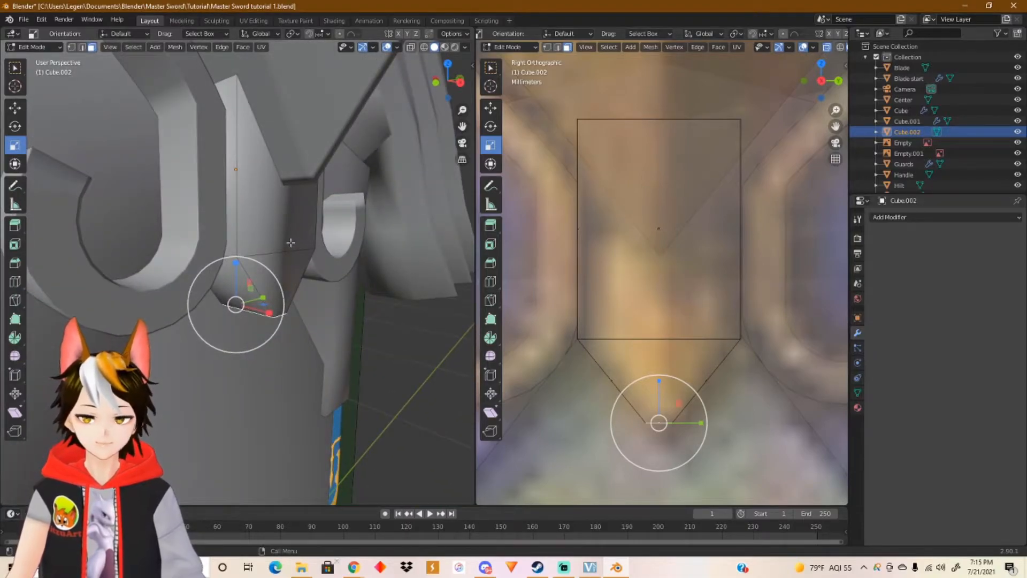
{"action": "key", "text": "ctrl+r"}
{"action": "scroll", "coordinate": [223, 253], "scroll_direction": "up", "scroll_amount": 1}
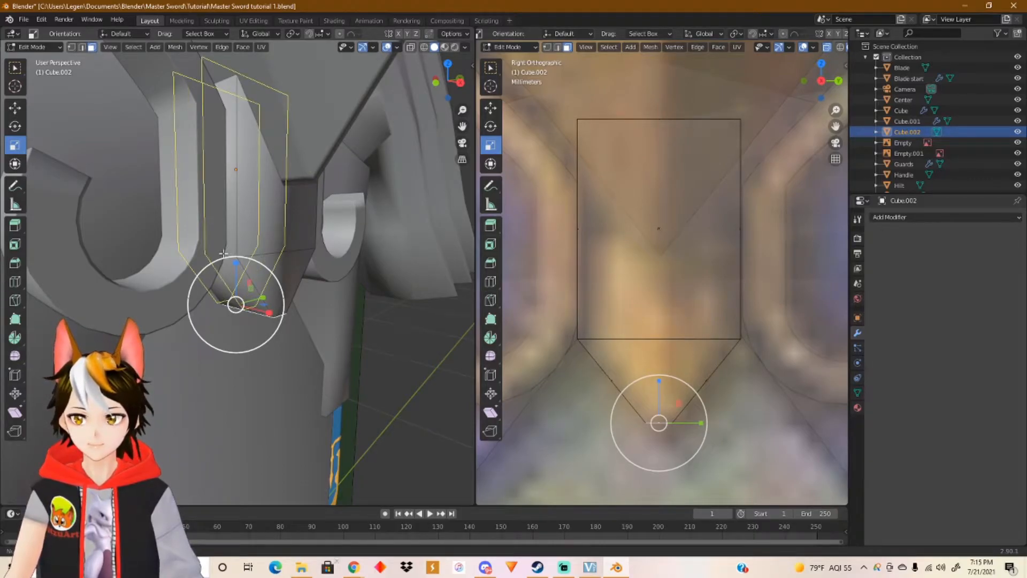
{"action": "left_click", "coordinate": [224, 253]}
{"action": "right_click", "coordinate": [308, 258]}
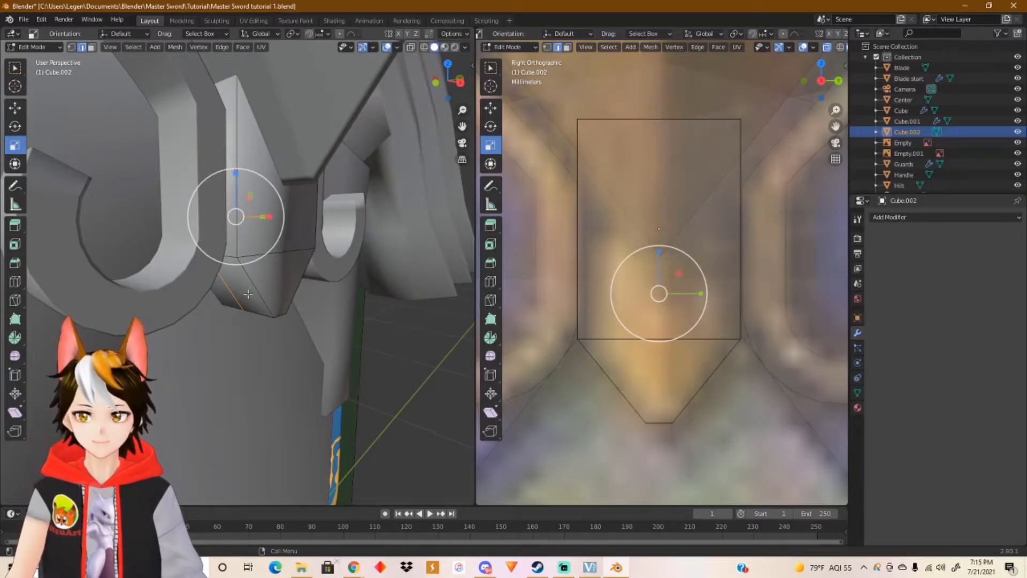
Step: Scale the two new edge loops along X to about 2.4 so they sit near the ornament's front and back edges
{"action": "scroll", "coordinate": [244, 259], "scroll_direction": "up", "scroll_amount": 1}
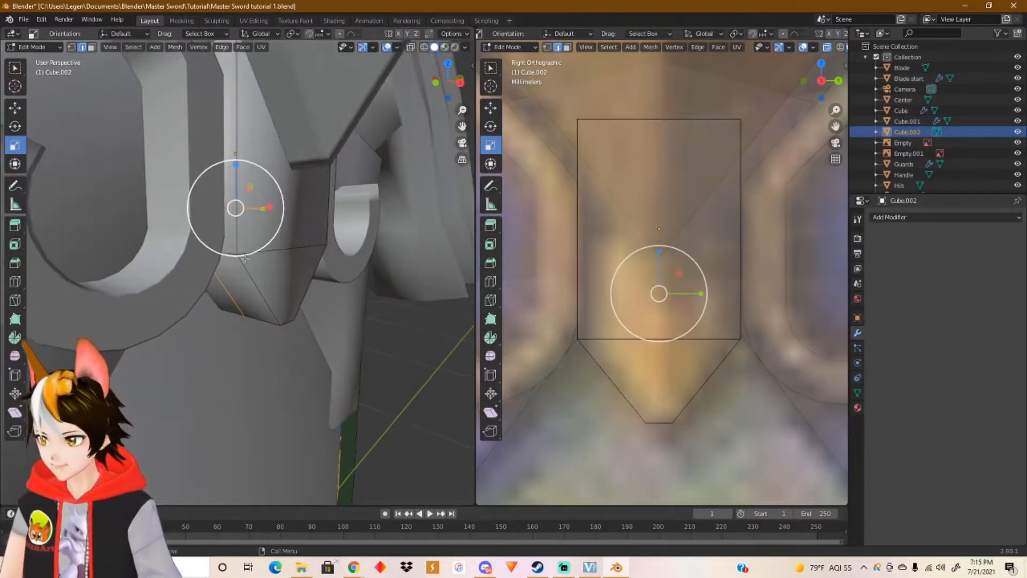
{"action": "scroll", "coordinate": [268, 259], "scroll_direction": "up", "scroll_amount": 2}
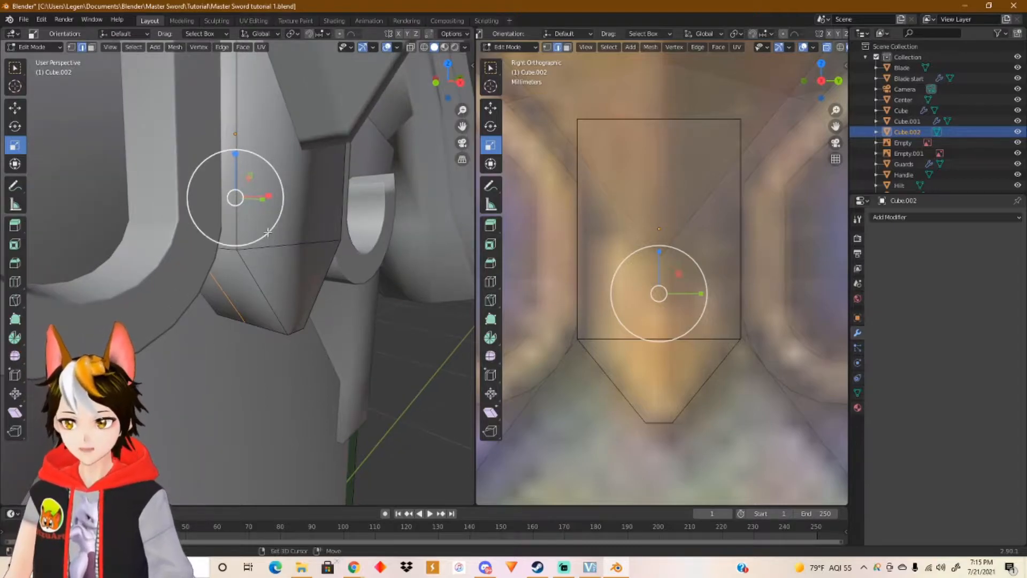
{"action": "middle_click_drag", "start_coordinate": [274, 259], "coordinate": [278, 279], "text": "shift"}
{"action": "middle_click_drag", "start_coordinate": [275, 242], "coordinate": [275, 247]}
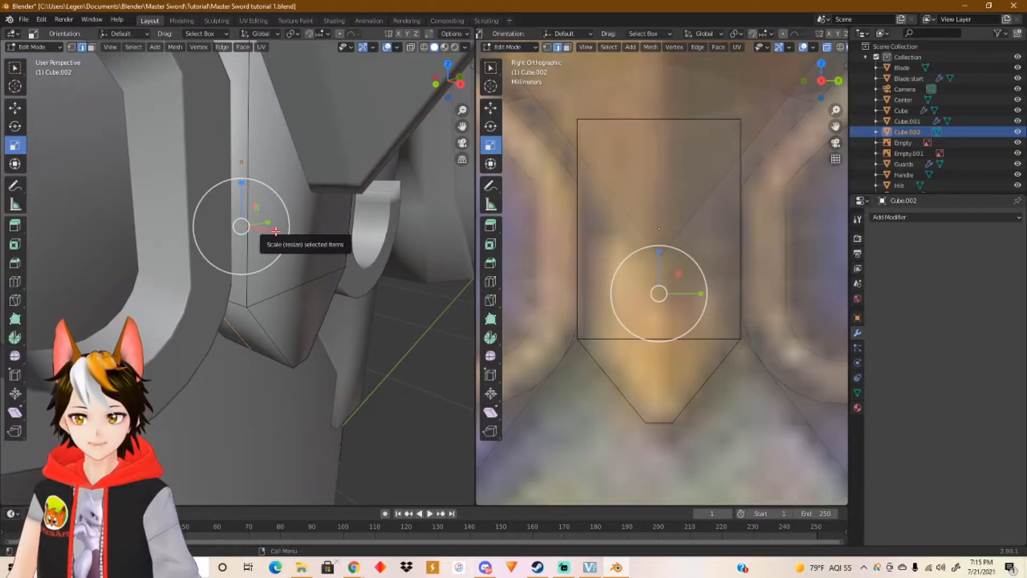
{"action": "left_click_drag", "start_coordinate": [275, 231], "coordinate": [345, 251]}
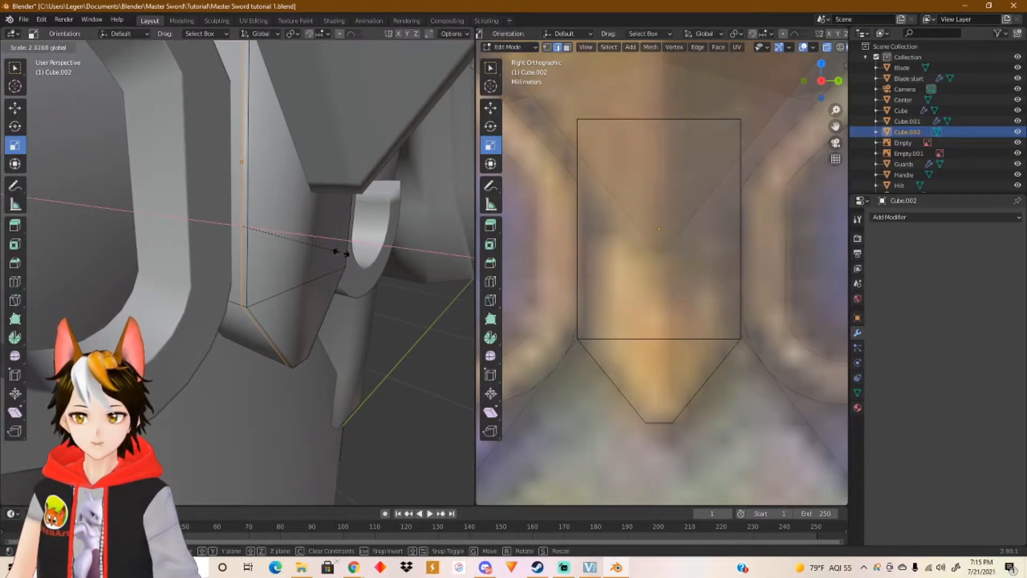
{"action": "left_click_drag", "start_coordinate": [340, 252], "coordinate": [342, 270]}
Step: Add two vertical loop cuts across the ornament's width and spread them along Y close to its side edges
{"action": "middle_click_drag", "start_coordinate": [344, 305], "coordinate": [263, 288]}
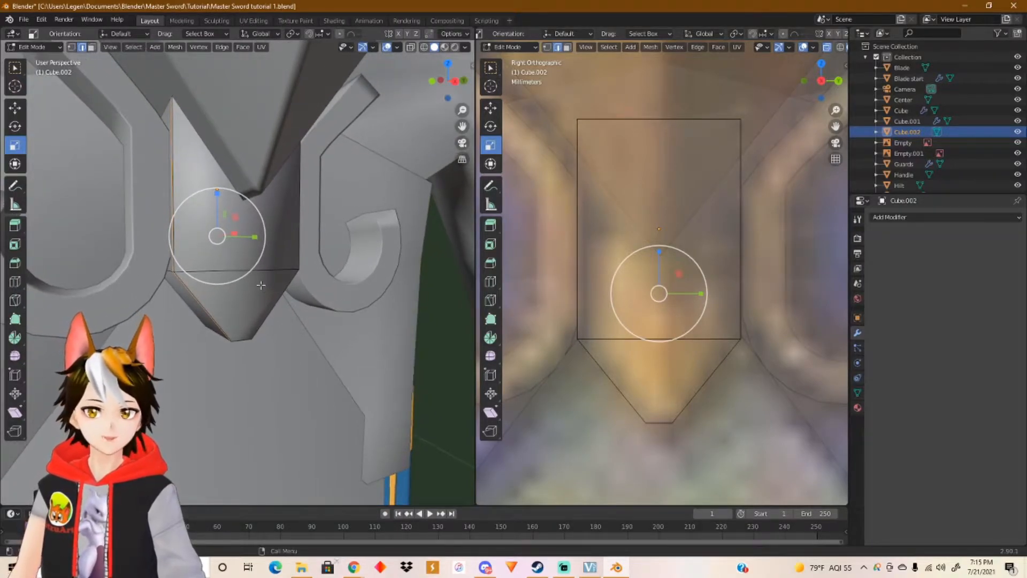
{"action": "key", "text": "ctrl+r"}
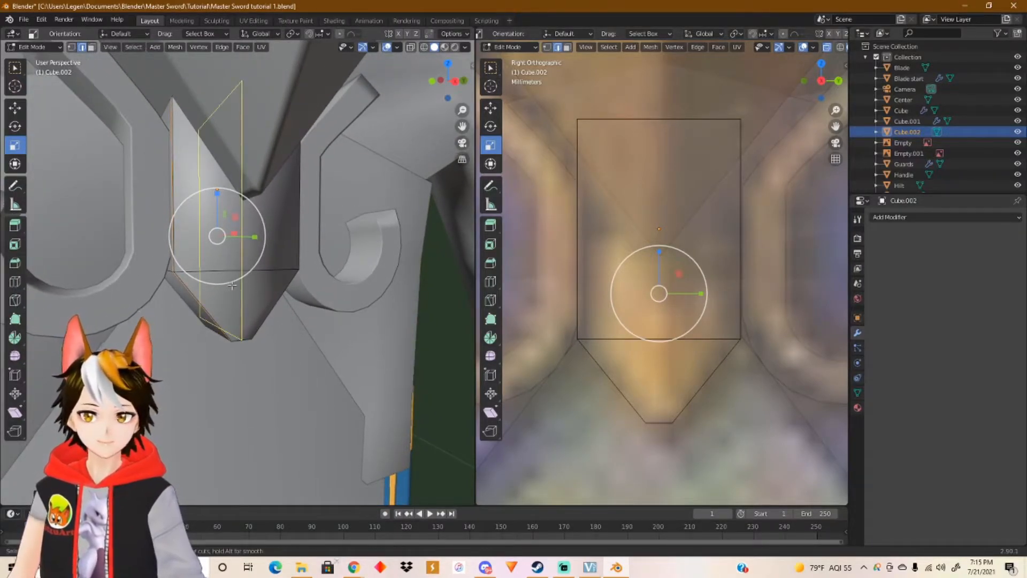
{"action": "scroll", "coordinate": [238, 277], "scroll_direction": "up", "scroll_amount": 1}
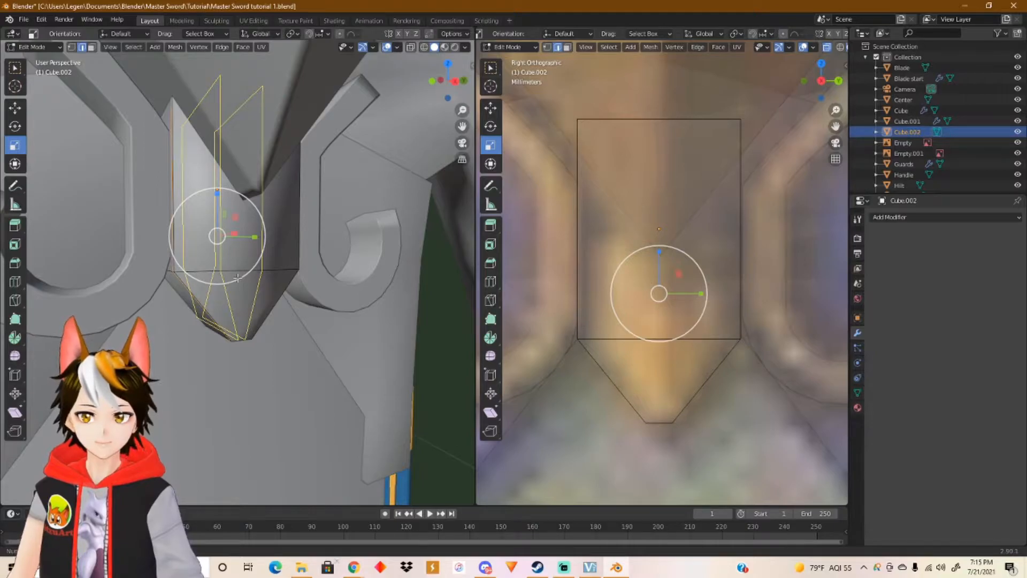
{"action": "left_click", "coordinate": [237, 278]}
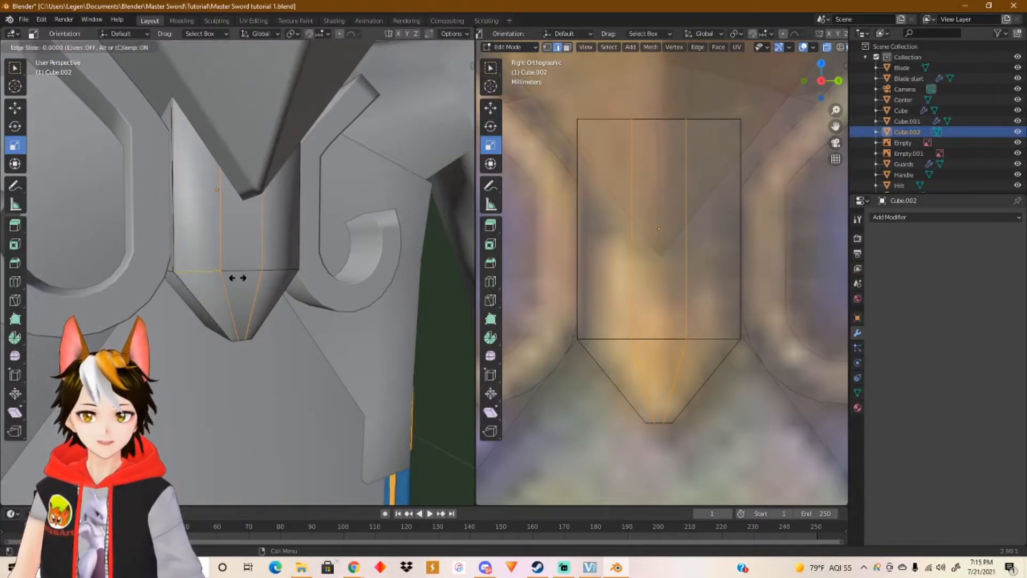
{"action": "right_click", "coordinate": [237, 277]}
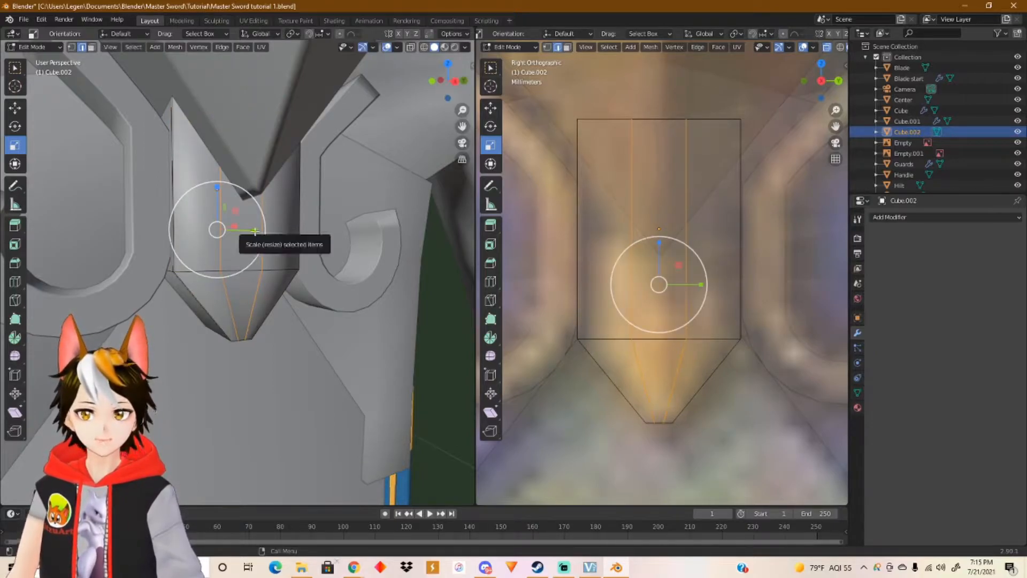
{"action": "key", "text": "s"}
{"action": "key", "text": "y"}
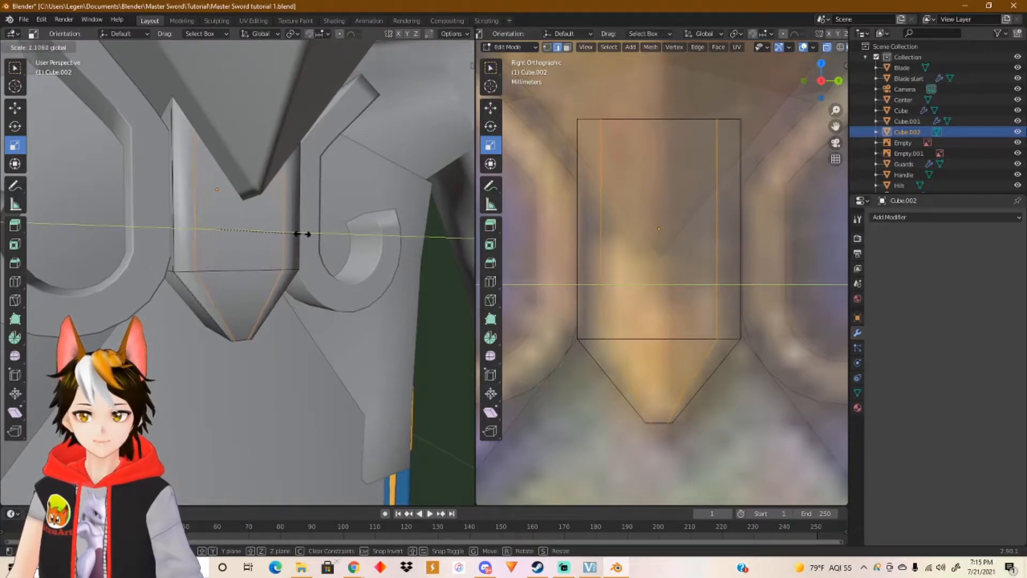
{"action": "left_click", "coordinate": [332, 233]}
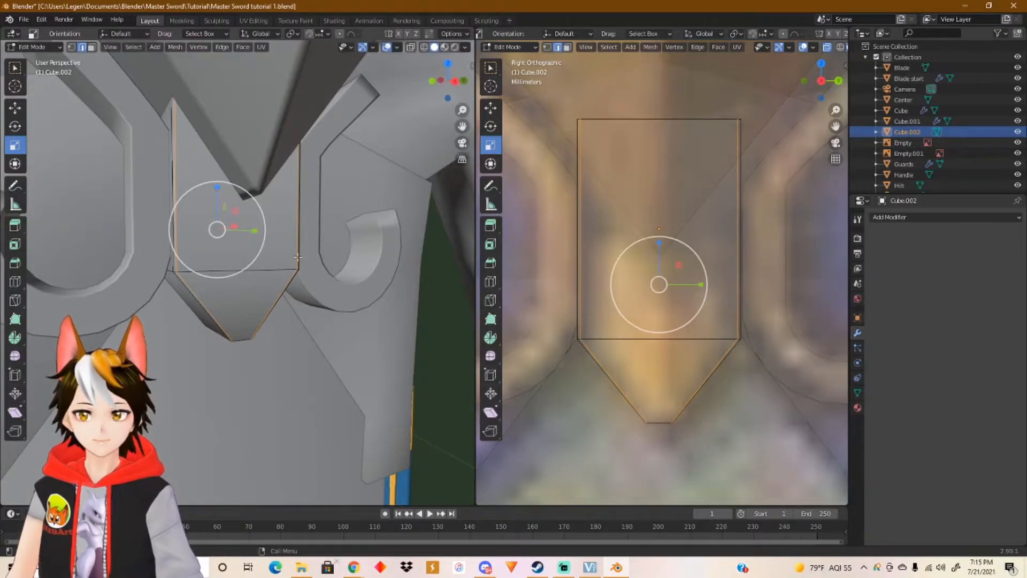
Step: Add a centred vertical loop cut down the ornament's front and scale it along X to about 1.18 to form a ridge
{"action": "middle_click_drag", "start_coordinate": [259, 293], "coordinate": [246, 295]}
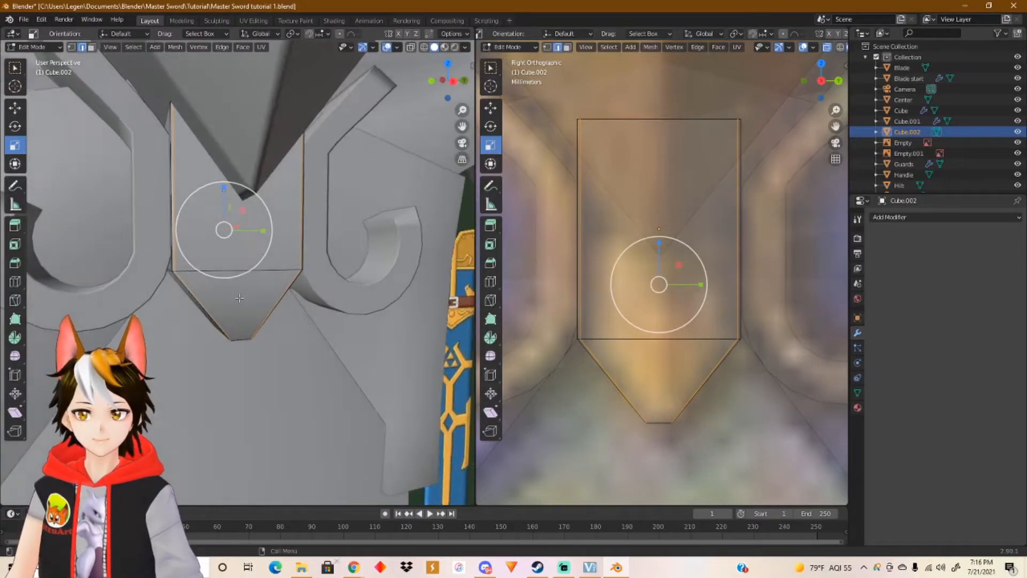
{"action": "key", "text": "ctrl+r"}
{"action": "left_click", "coordinate": [252, 277]}
{"action": "right_click", "coordinate": [254, 278]}
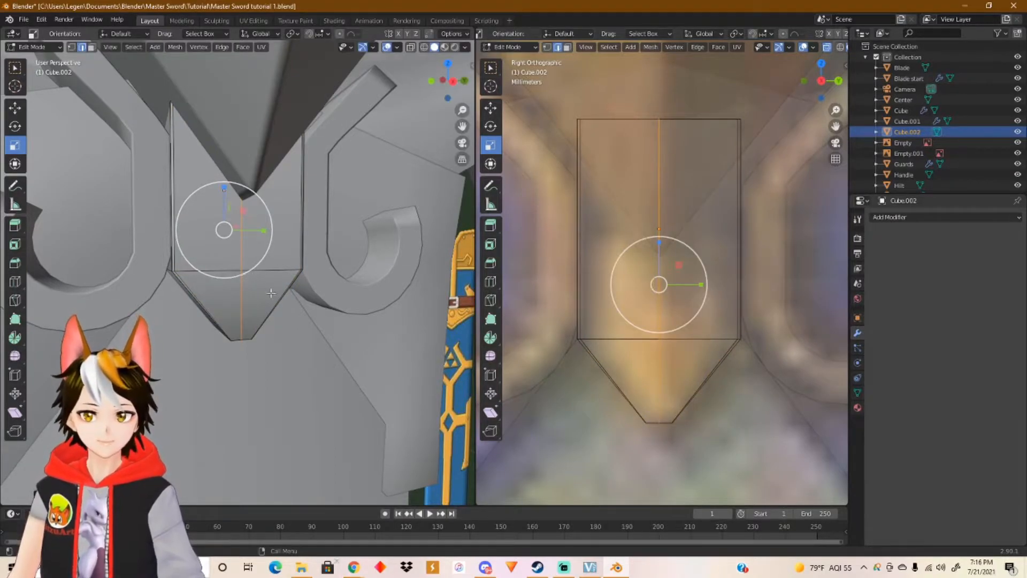
{"action": "middle_click_drag", "start_coordinate": [260, 290], "coordinate": [270, 270]}
{"action": "left_click_drag", "start_coordinate": [222, 223], "coordinate": [234, 227]}
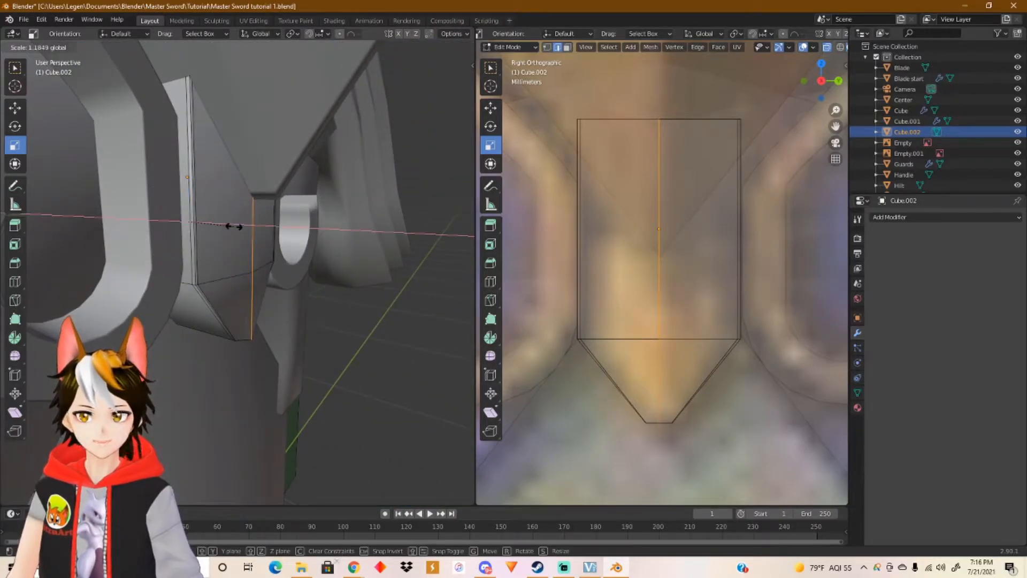
{"action": "left_click_drag", "start_coordinate": [234, 226], "coordinate": [233, 226]}
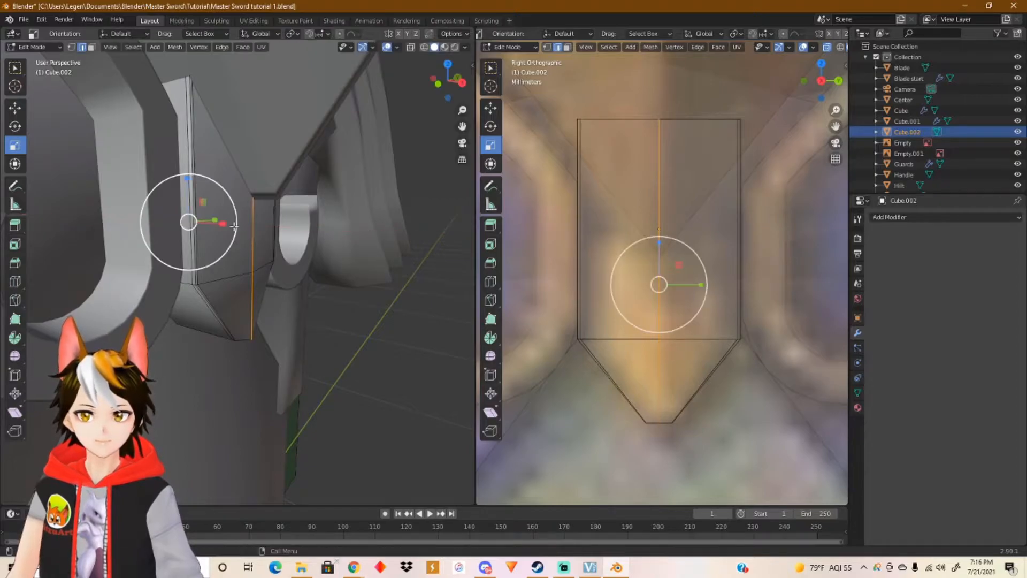
Step: Select the upper part of the central ridge, scale it outward along X, and return to Object Mode
{"action": "mouse_move", "coordinate": [235, 227]}
{"action": "middle_mouse_down"}
{"action": "mouse_move", "coordinate": [252, 235]}
{"action": "mouse_move", "coordinate": [240, 241]}
{"action": "middle_mouse_up"}
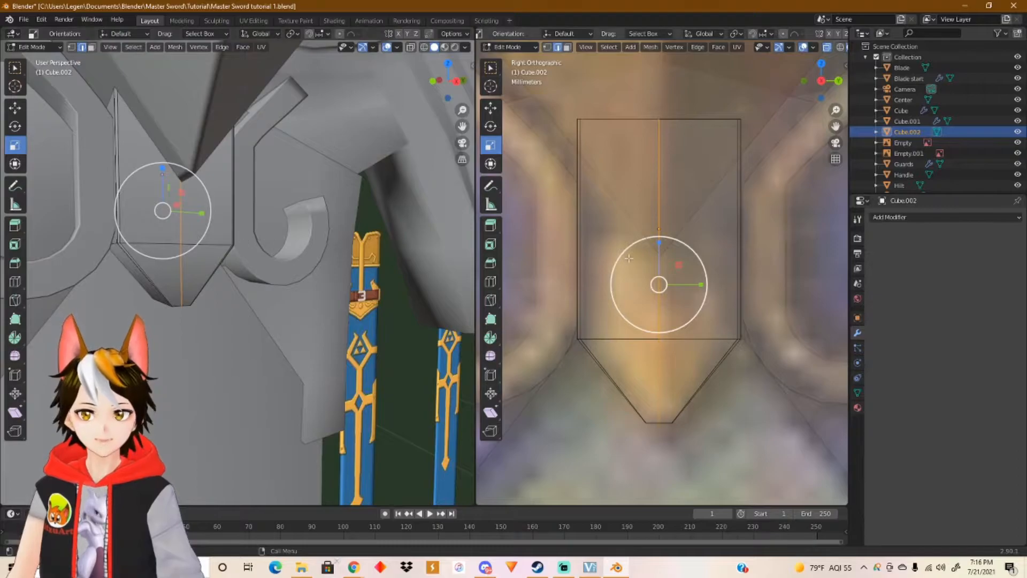
{"action": "left_click_drag", "start_coordinate": [633, 190], "coordinate": [686, 290]}
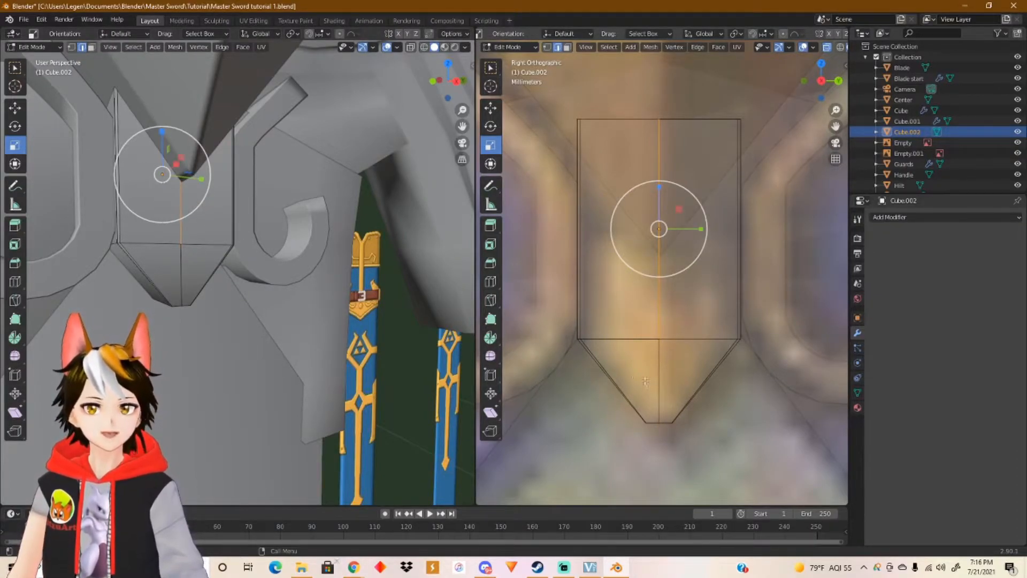
{"action": "middle_click_drag", "start_coordinate": [214, 203], "coordinate": [211, 184]}
{"action": "left_click_drag", "start_coordinate": [177, 162], "coordinate": [194, 163]}
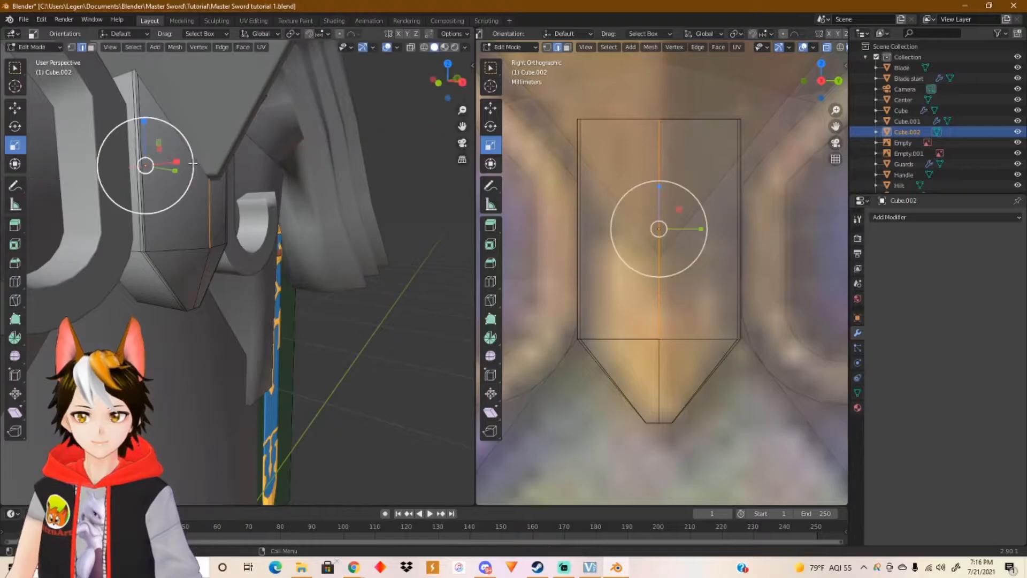
{"action": "key", "text": "Tab"}
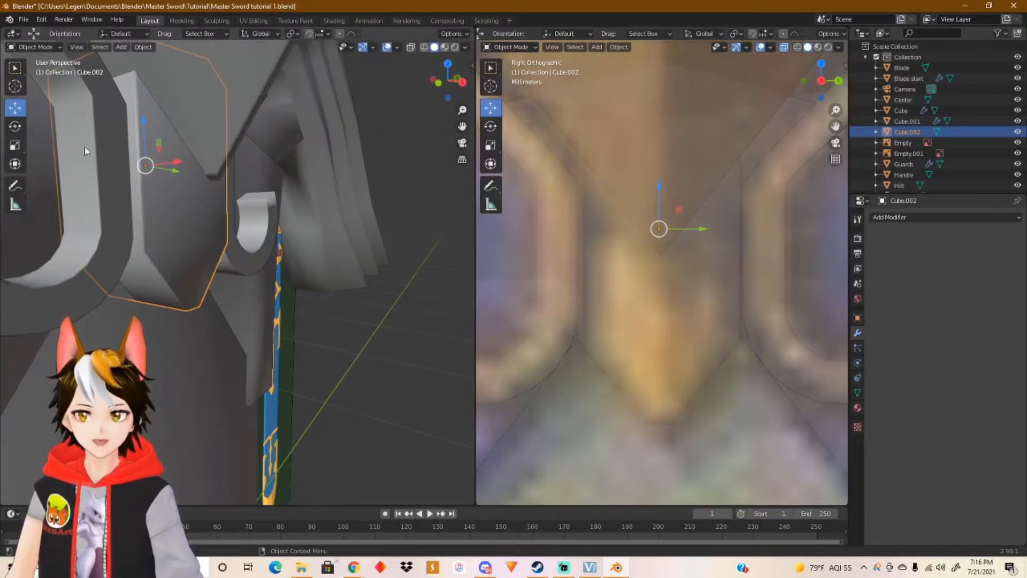
Step: Scale the whole ornament slightly narrower along X with the Scale tool
{"action": "left_click", "coordinate": [16, 145]}
{"action": "left_click_drag", "start_coordinate": [175, 169], "coordinate": [170, 162]}
{"action": "middle_click_drag", "start_coordinate": [174, 167], "coordinate": [253, 248]}
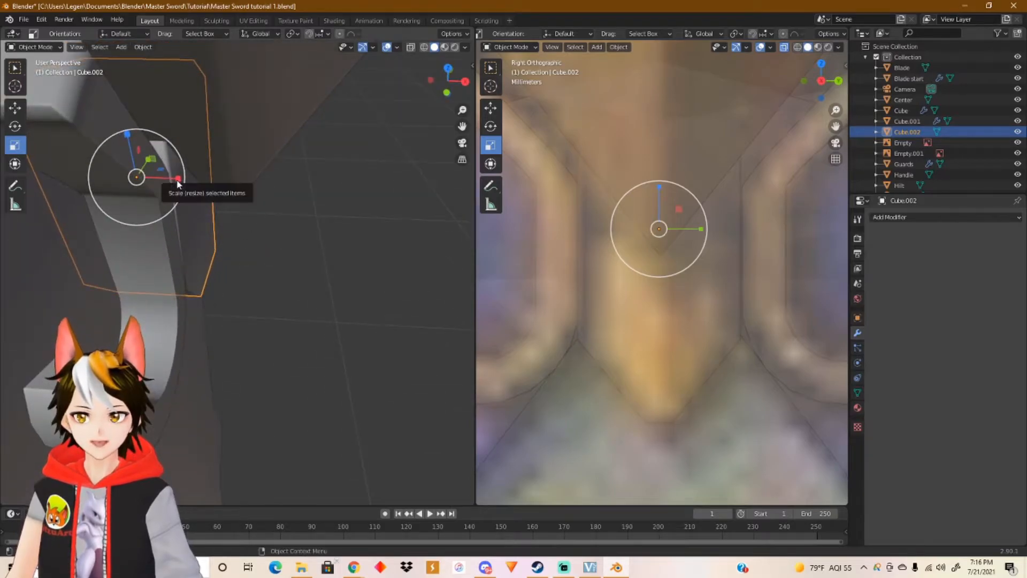
{"action": "left_click_drag", "start_coordinate": [177, 178], "coordinate": [175, 179]}
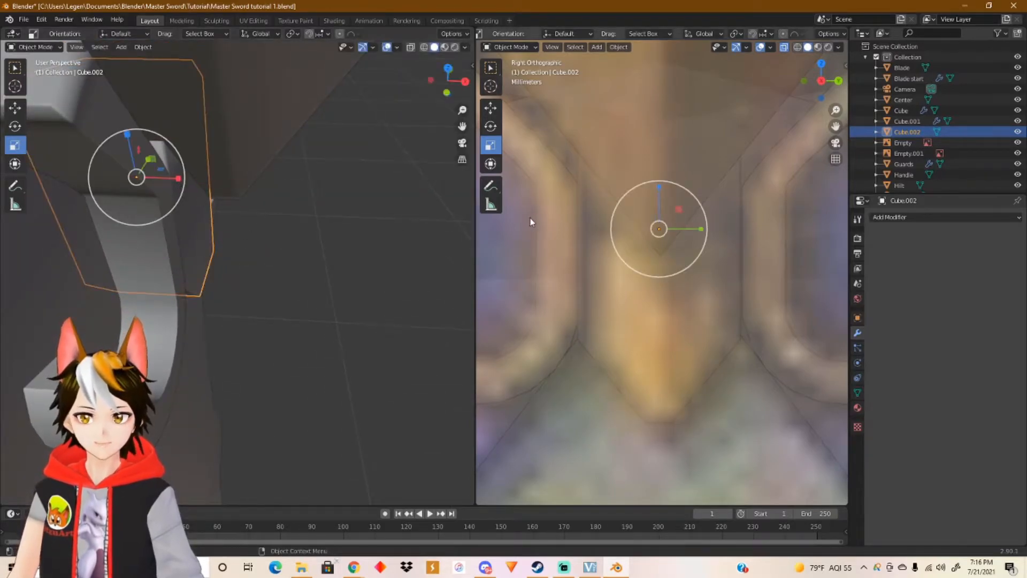
Step: Switch the reference viewport to the back orthographic view and show the ornament's object transform properties
{"action": "scroll", "coordinate": [642, 208], "scroll_direction": "down", "scroll_amount": 5}
{"action": "left_click", "coordinate": [838, 81]}
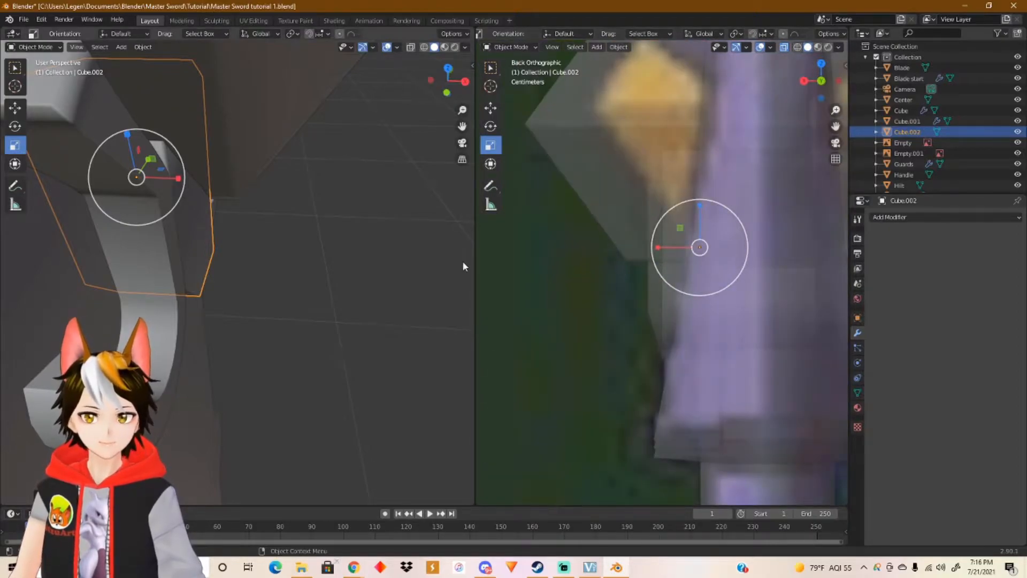
{"action": "left_click", "coordinate": [857, 318]}
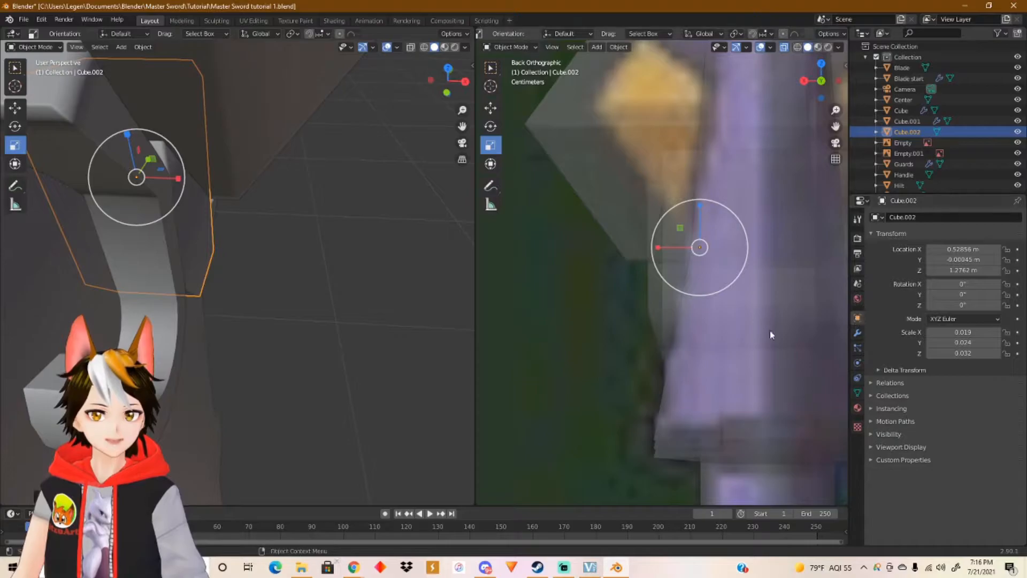
Step: Try scaling the curled hooks along X to 0.047, and undo the change
{"action": "left_click", "coordinate": [179, 321]}
{"action": "middle_click_drag", "start_coordinate": [224, 253], "coordinate": [195, 268]}
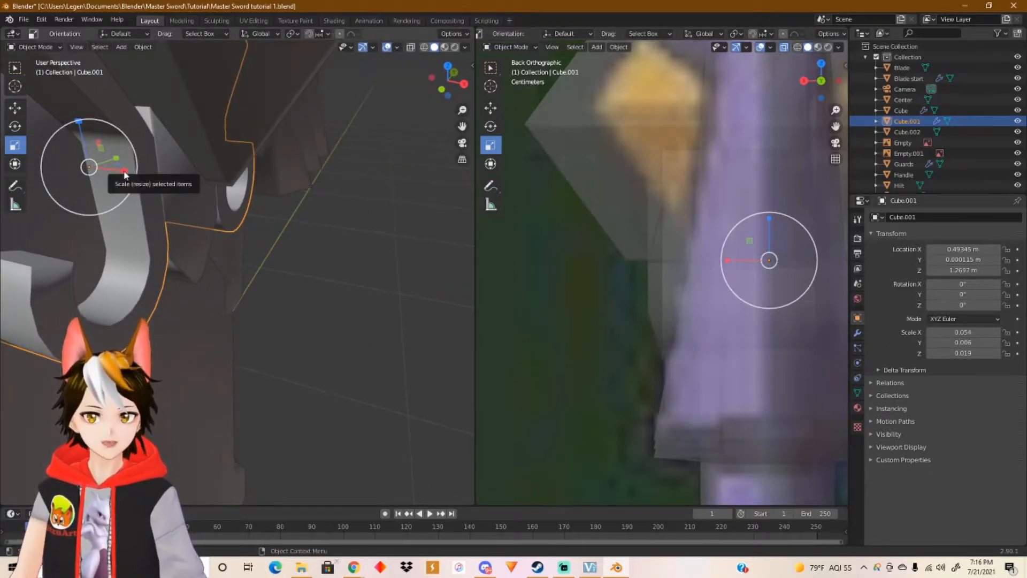
{"action": "left_click_drag", "start_coordinate": [124, 174], "coordinate": [116, 171]}
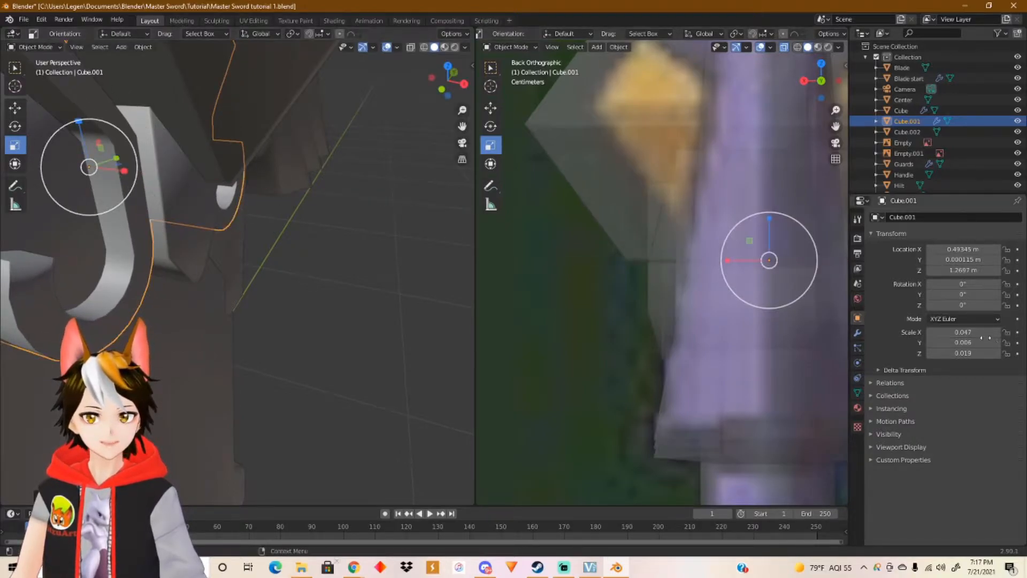
{"action": "key", "text": "ctrl+z"}
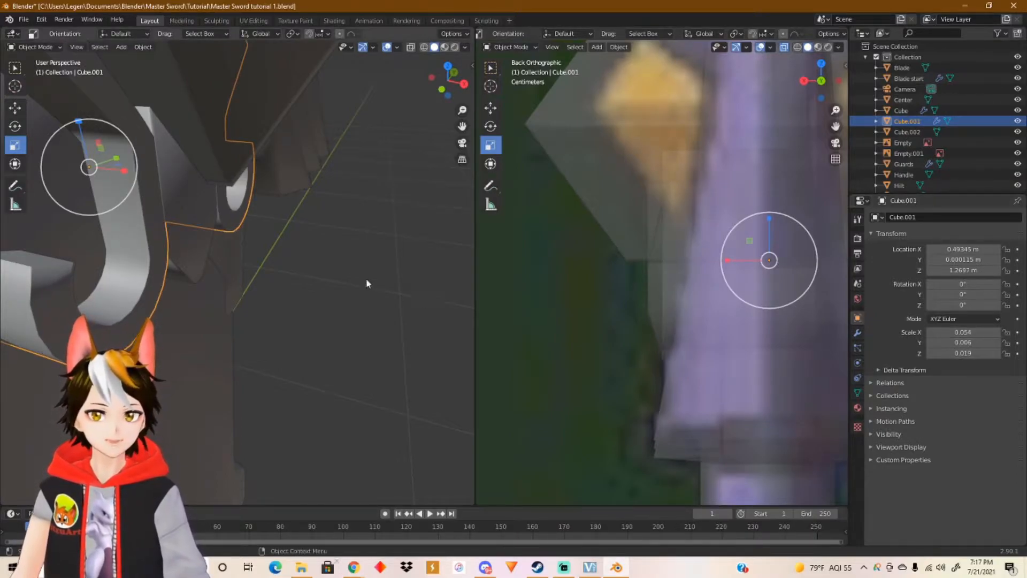
Step: Select the pointed ornament and set its X scale to 0.054
{"action": "left_click", "coordinate": [187, 246]}
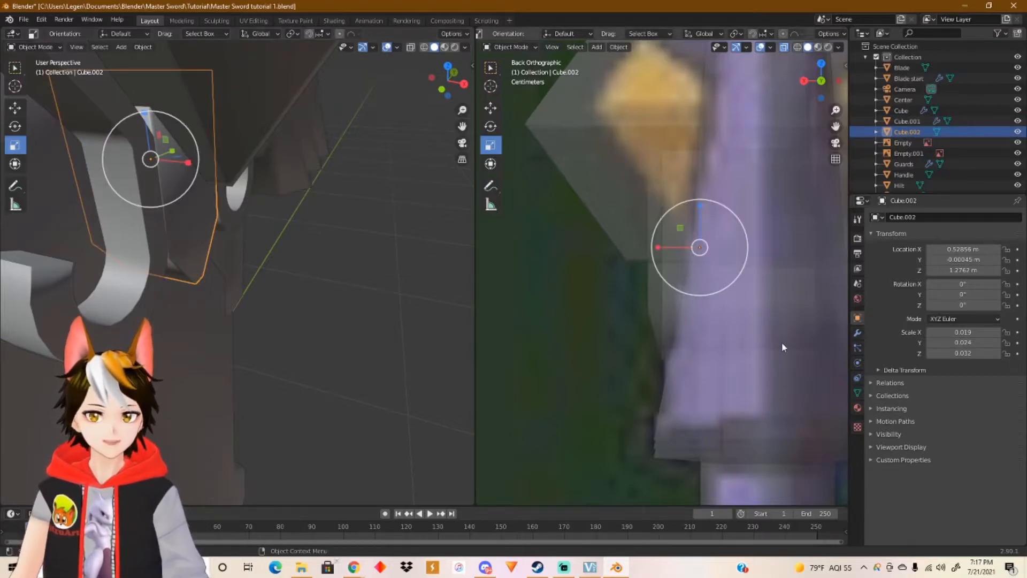
{"action": "left_click", "coordinate": [977, 332]}
{"action": "key", "text": "BackSpace"}
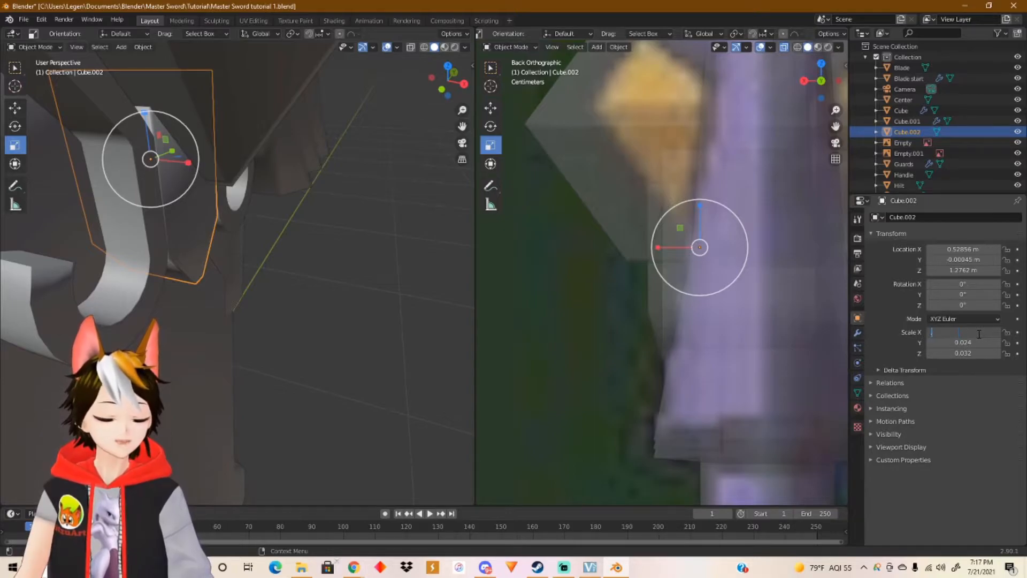
{"action": "key", "text": "Return"}
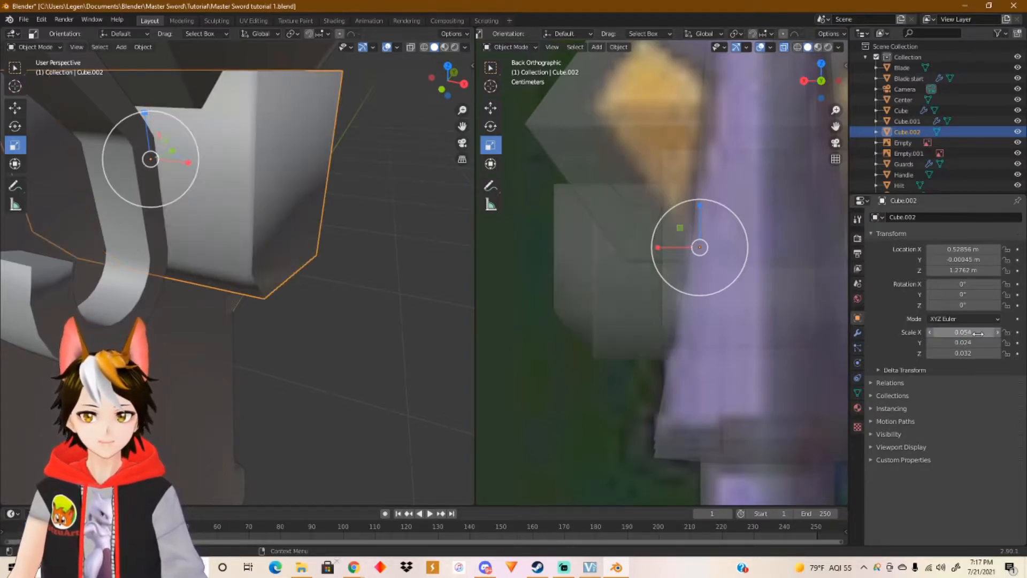
Step: Copy the curled hooks' X location of 0.493455 m and paste it as the pointed ornament's X location
{"action": "middle_click_drag", "start_coordinate": [398, 270], "coordinate": [431, 279]}
{"action": "left_click", "coordinate": [368, 303]}
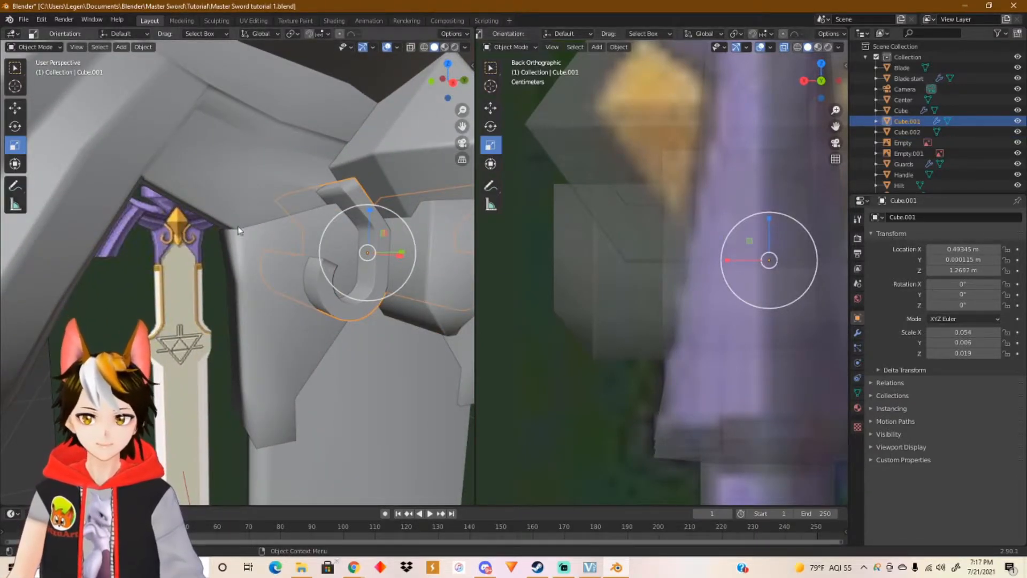
{"action": "left_click", "coordinate": [16, 111]}
{"action": "left_click_drag", "start_coordinate": [402, 261], "coordinate": [397, 257]}
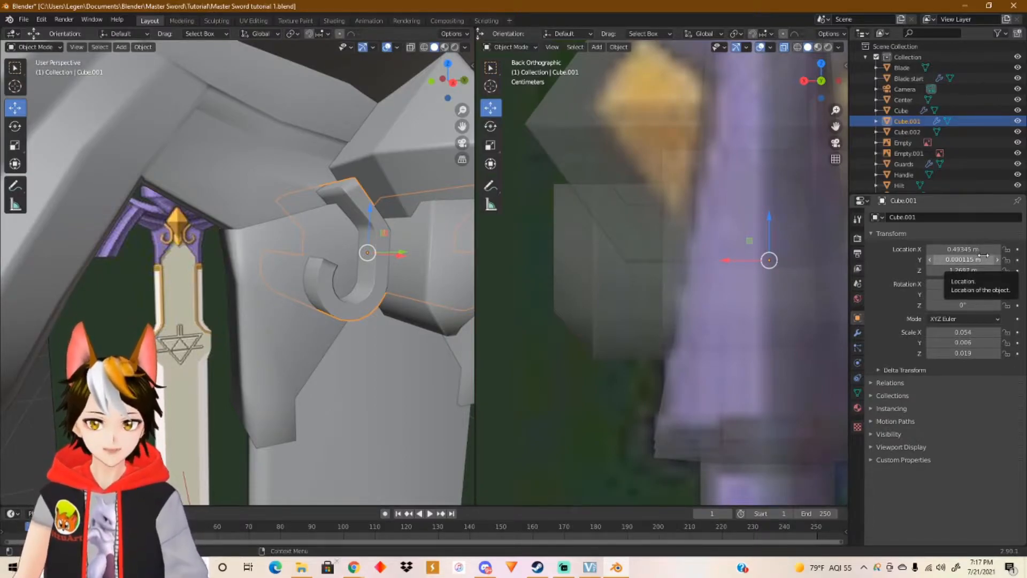
{"action": "left_click", "coordinate": [966, 249]}
{"action": "key", "text": "Return"}
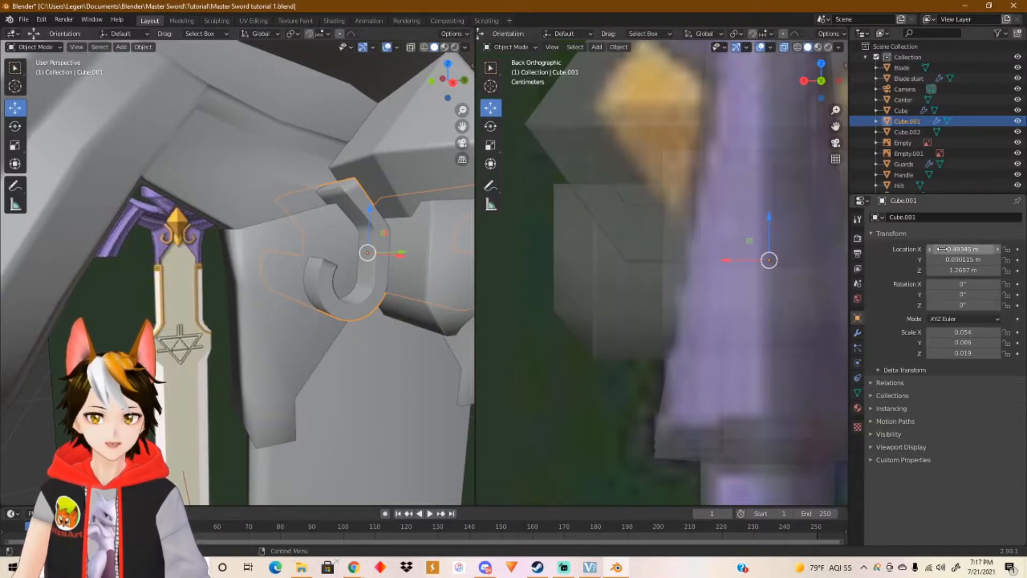
{"action": "left_click", "coordinate": [973, 249]}
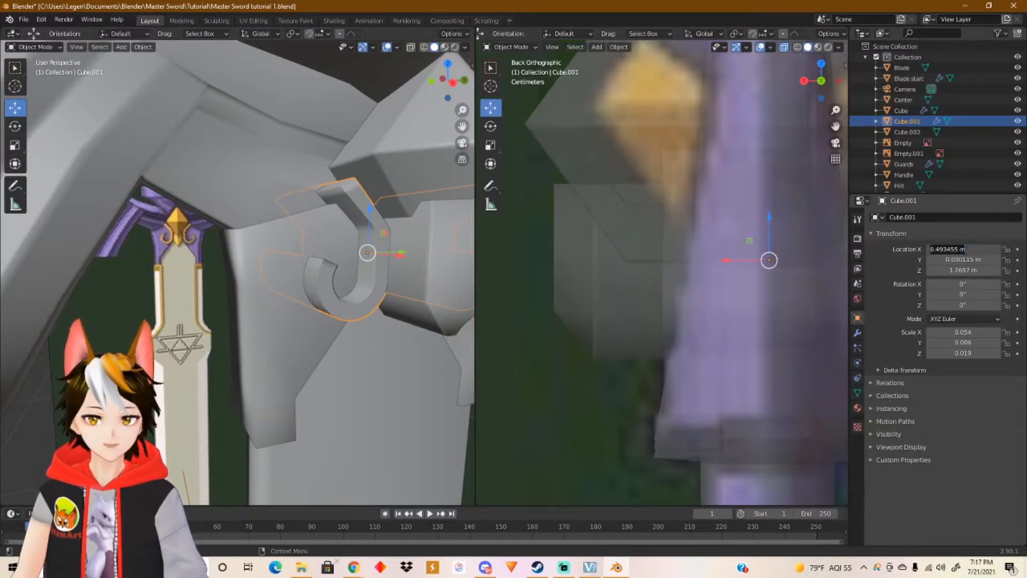
{"action": "key", "text": "ctrl+c"}
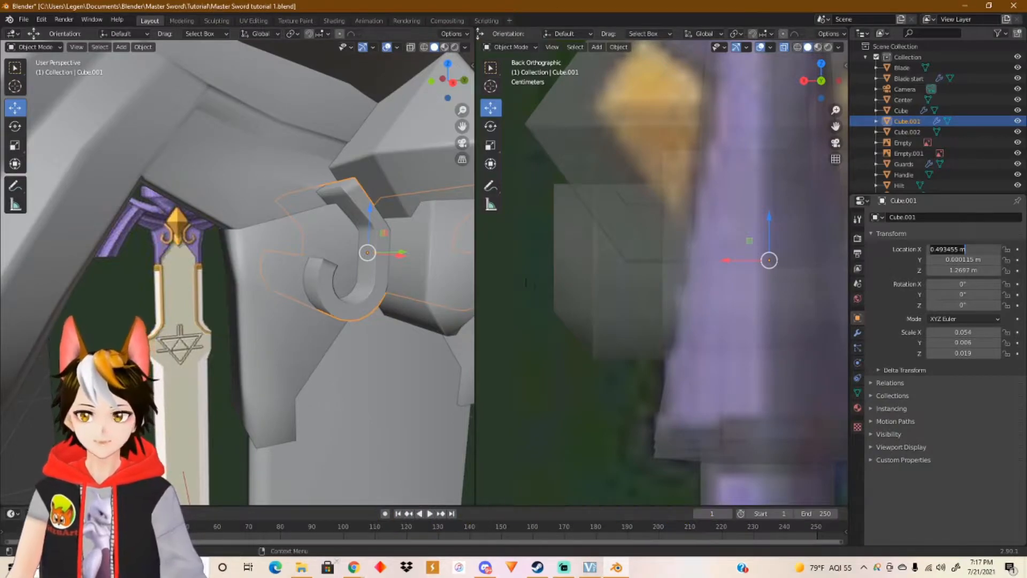
{"action": "left_click", "coordinate": [432, 280]}
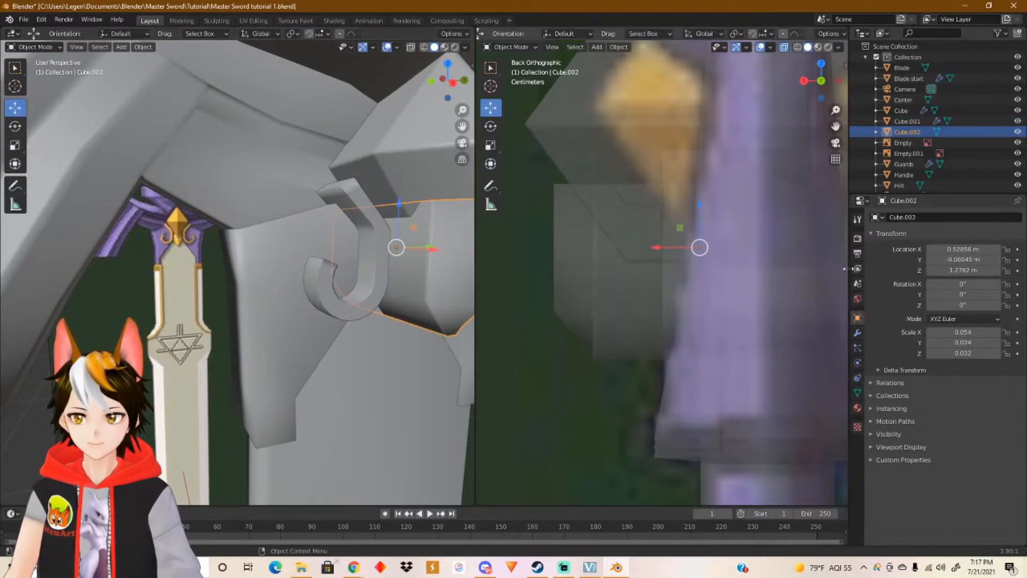
{"action": "left_click", "coordinate": [967, 250]}
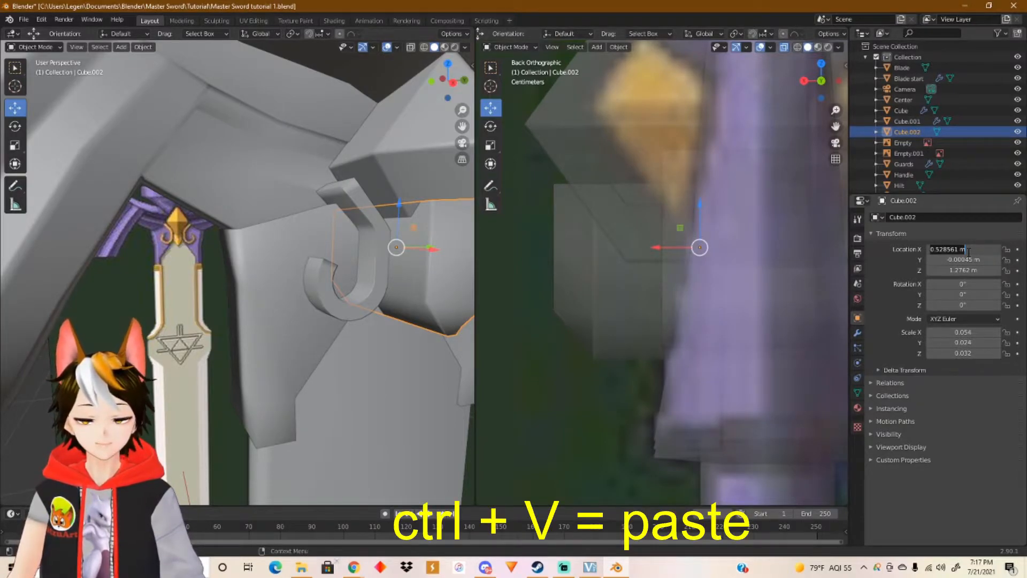
{"action": "key", "text": "Return"}
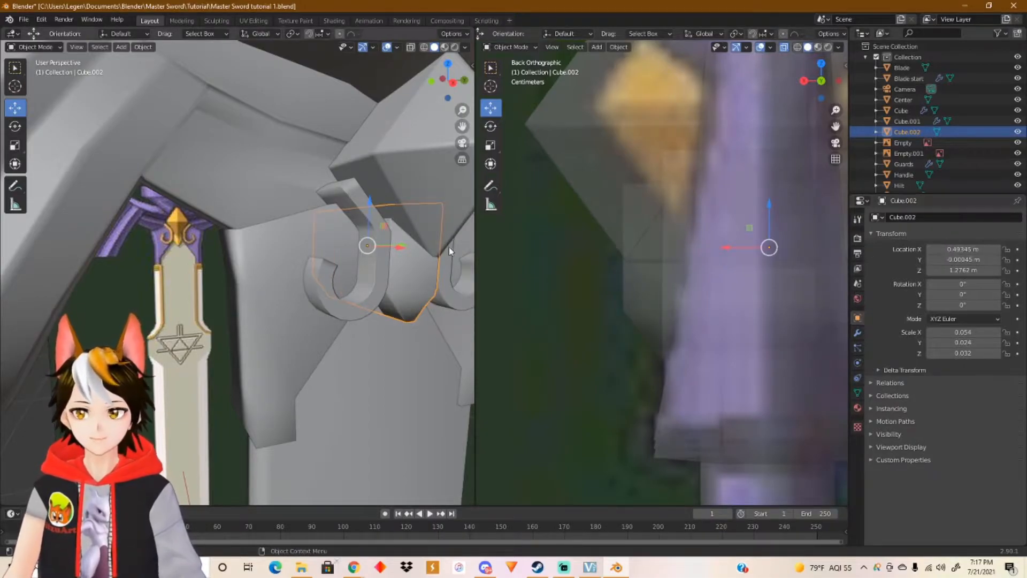
Step: Switch the reference viewport to the right orthographic view and scale the pointed ornament along Y to 0.023
{"action": "middle_click_drag", "start_coordinate": [434, 280], "coordinate": [329, 292], "text": "shift"}
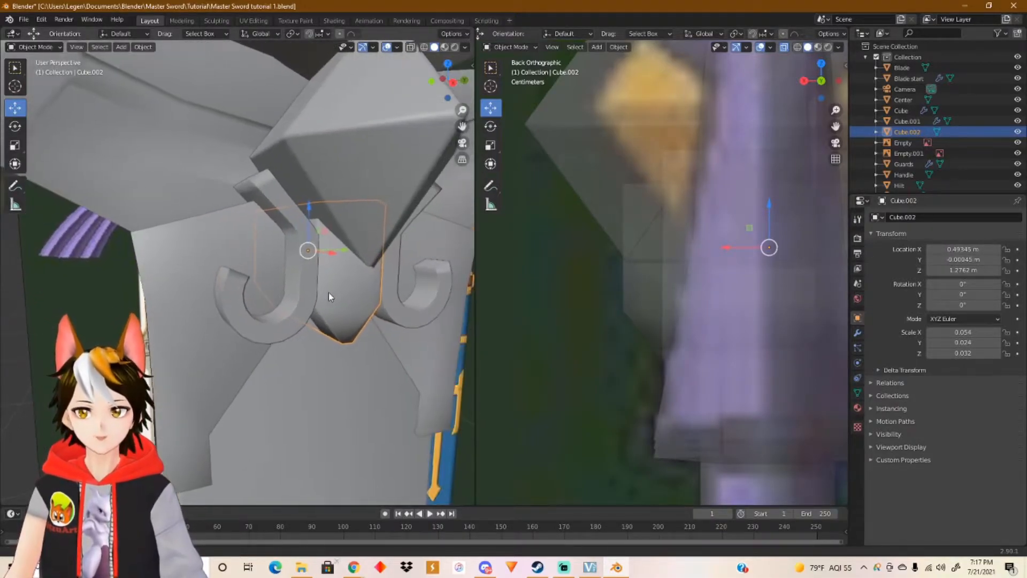
{"action": "scroll", "coordinate": [328, 298], "scroll_direction": "up", "scroll_amount": 2}
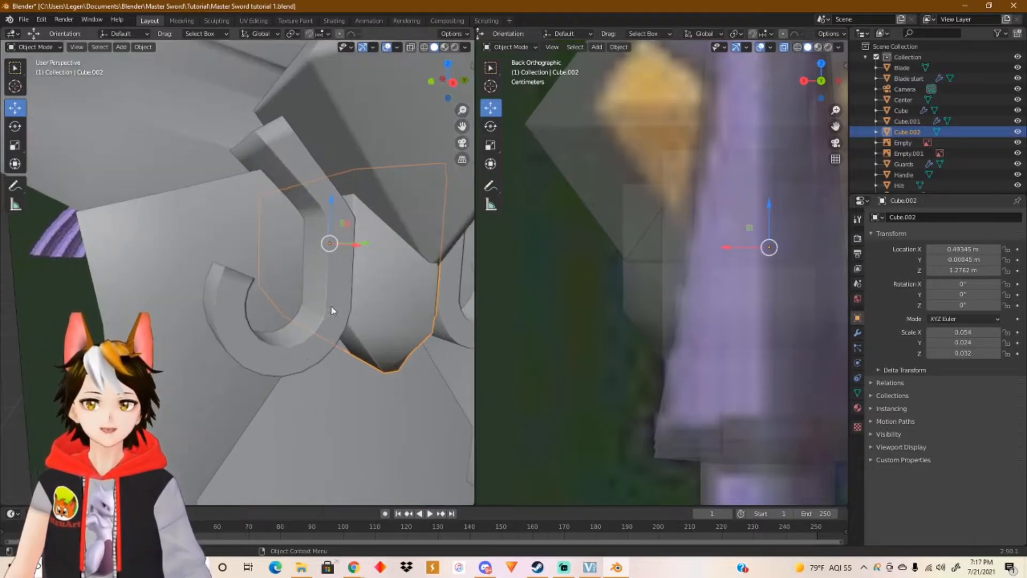
{"action": "middle_click_drag", "start_coordinate": [340, 286], "coordinate": [281, 274], "text": "shift"}
{"action": "scroll", "coordinate": [344, 295], "scroll_direction": "up", "scroll_amount": 1}
{"action": "middle_click_drag", "start_coordinate": [356, 297], "coordinate": [300, 291]}
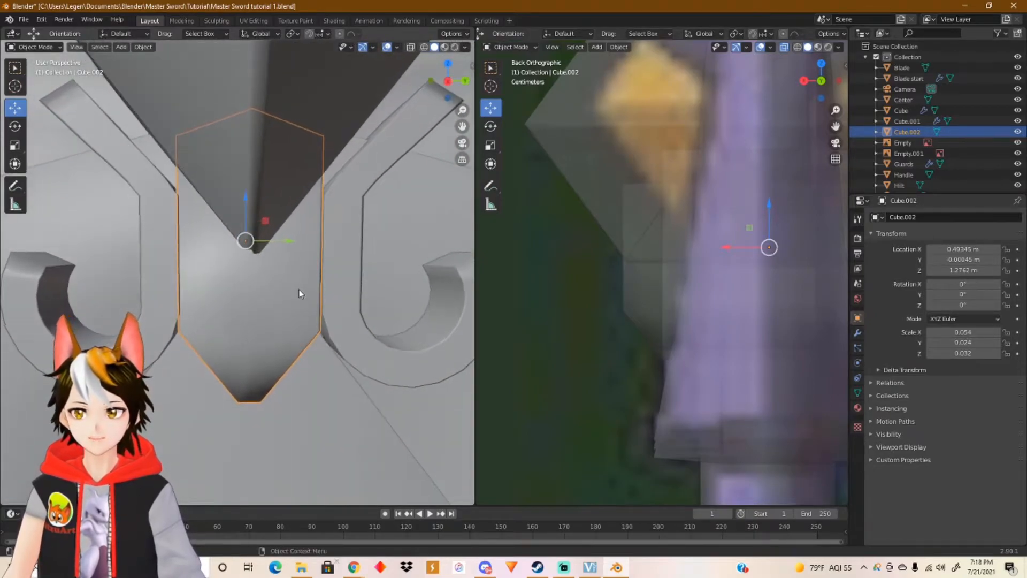
{"action": "left_click", "coordinate": [803, 81]}
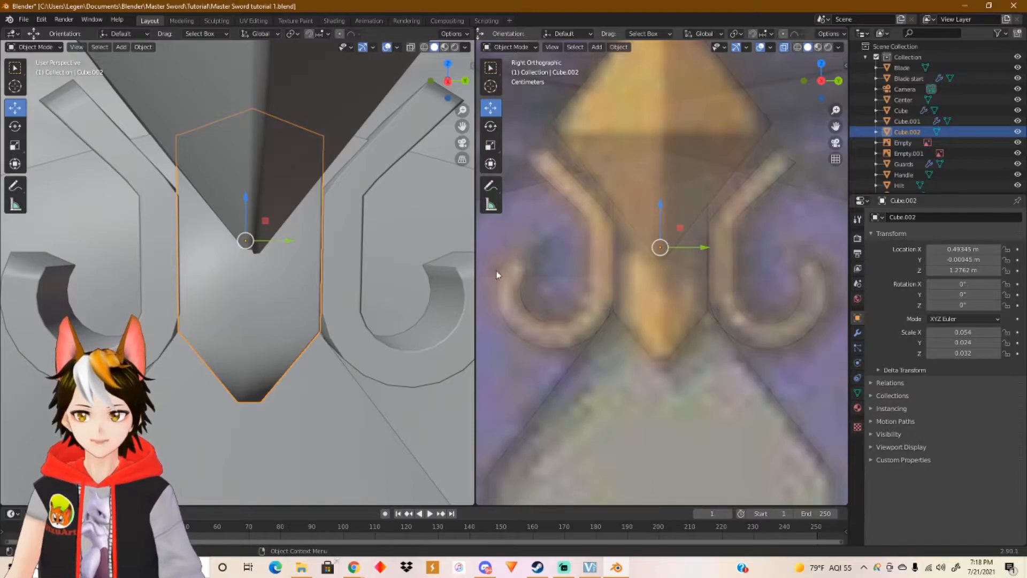
{"action": "left_click", "coordinate": [491, 144]}
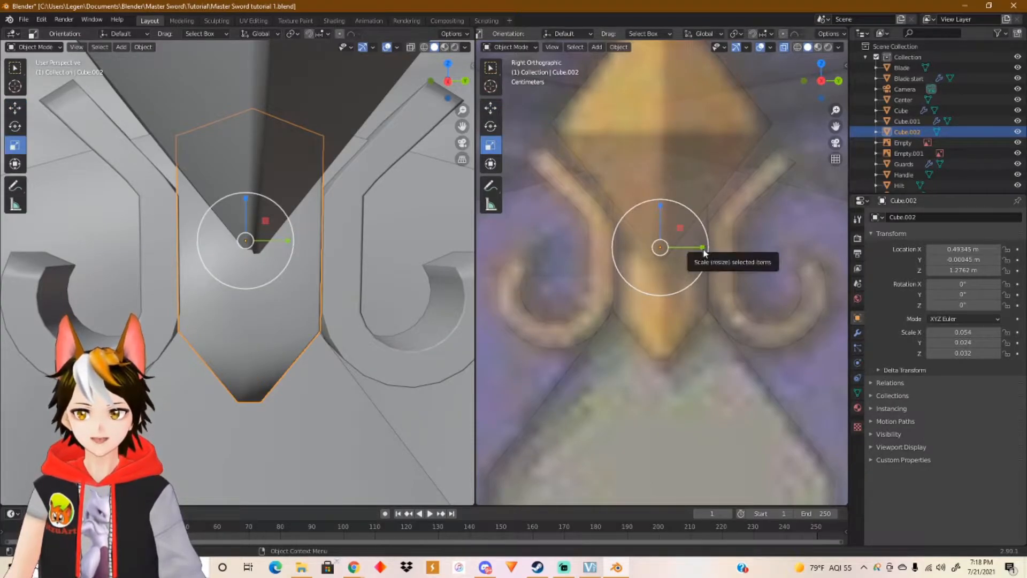
{"action": "left_click_drag", "start_coordinate": [702, 248], "coordinate": [696, 248]}
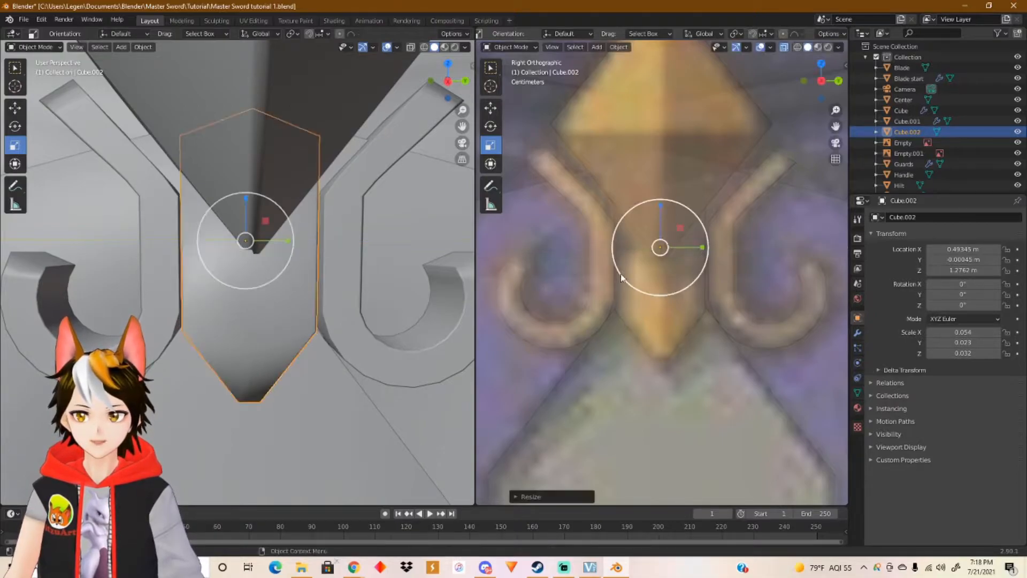
Step: Select the curled hooks and shift them slightly along Y to a location of -0.000425 m
{"action": "mouse_move", "coordinate": [371, 296]}
{"action": "middle_mouse_down"}
{"action": "mouse_move", "coordinate": [353, 300]}
{"action": "mouse_move", "coordinate": [394, 287]}
{"action": "mouse_move", "coordinate": [381, 298]}
{"action": "middle_mouse_up"}
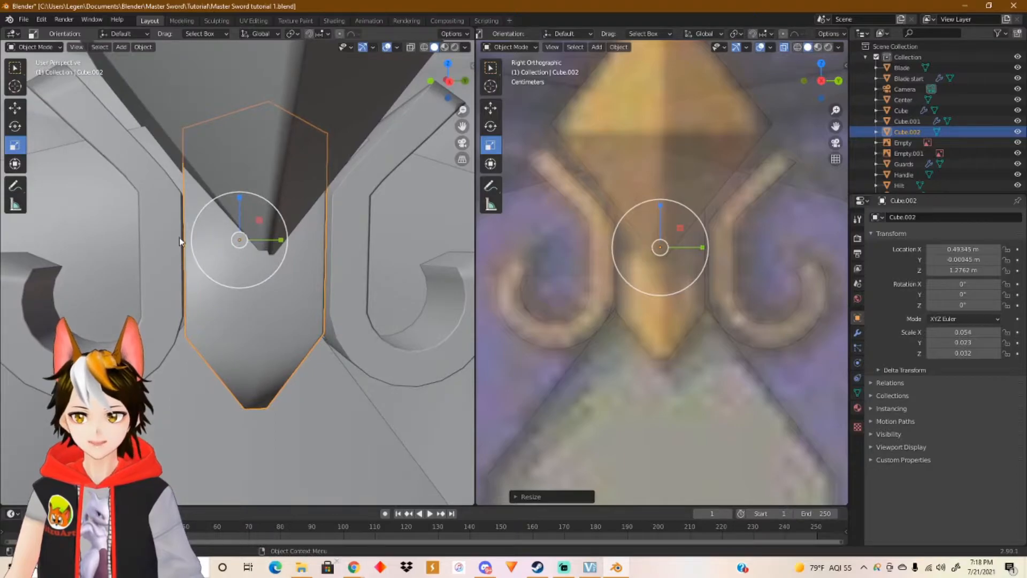
{"action": "left_click", "coordinate": [15, 111]}
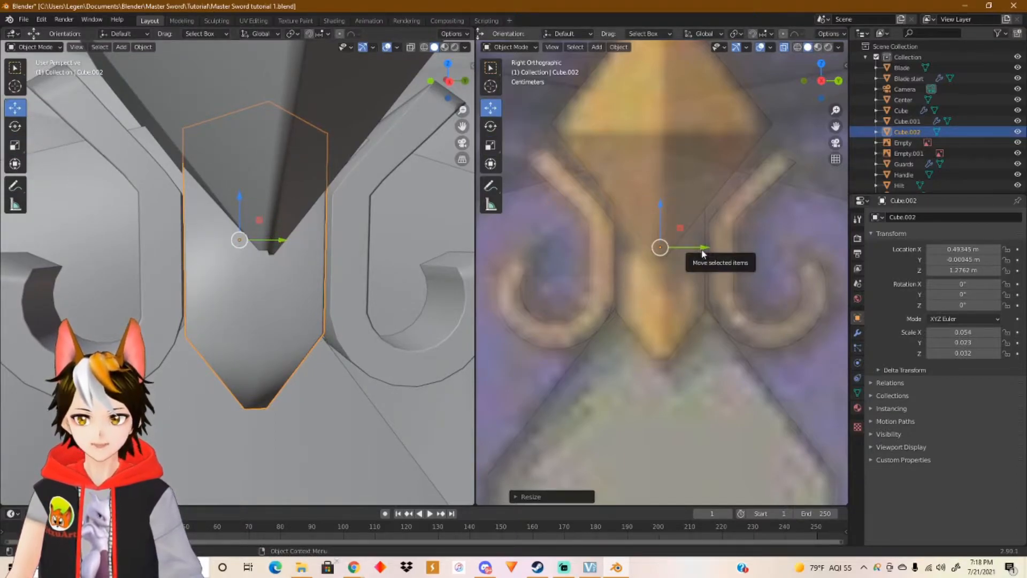
{"action": "key", "text": "Tab"}
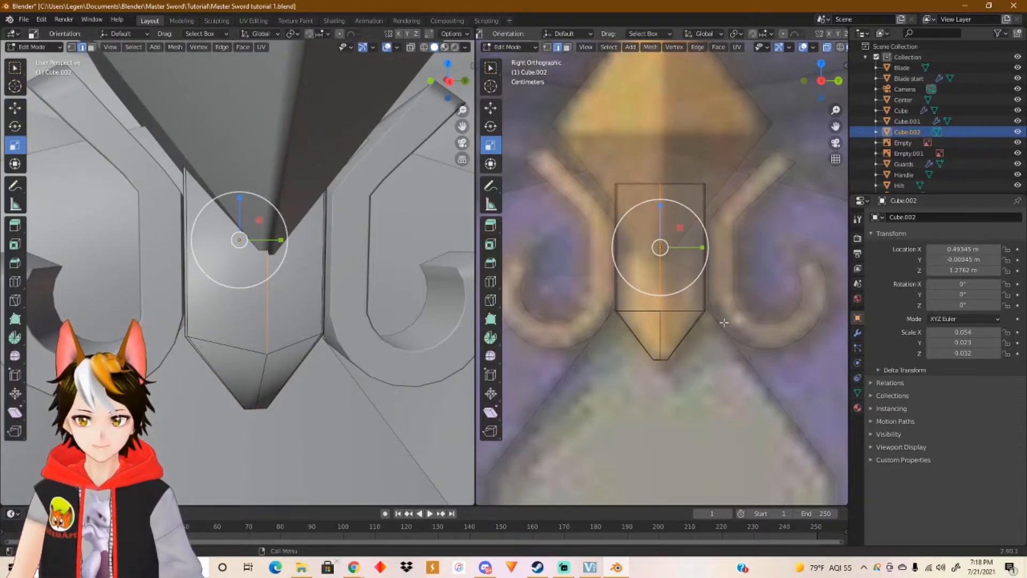
{"action": "key", "text": "Tab"}
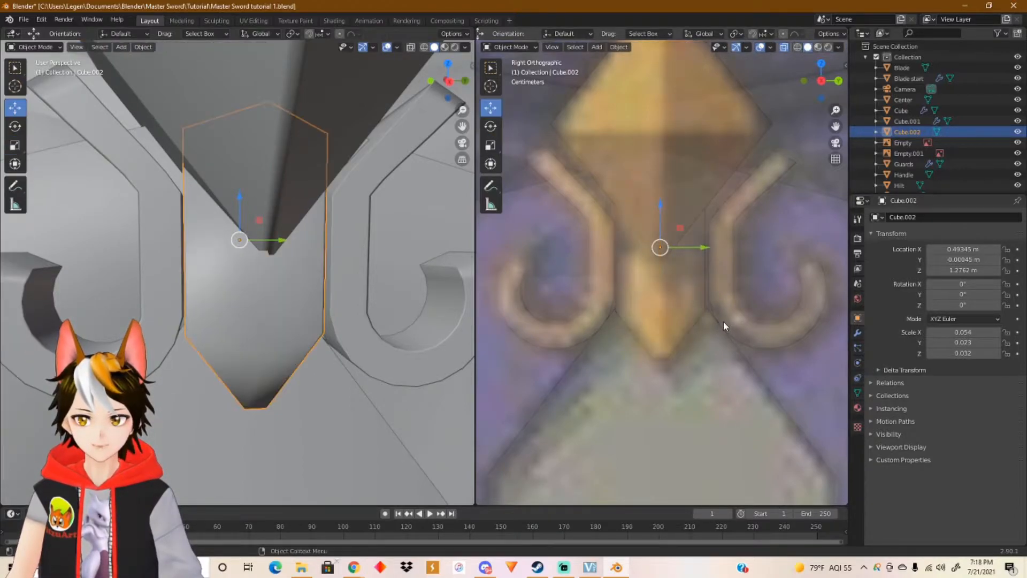
{"action": "left_click", "coordinate": [603, 279]}
{"action": "left_click", "coordinate": [596, 265]}
{"action": "left_click", "coordinate": [592, 258]}
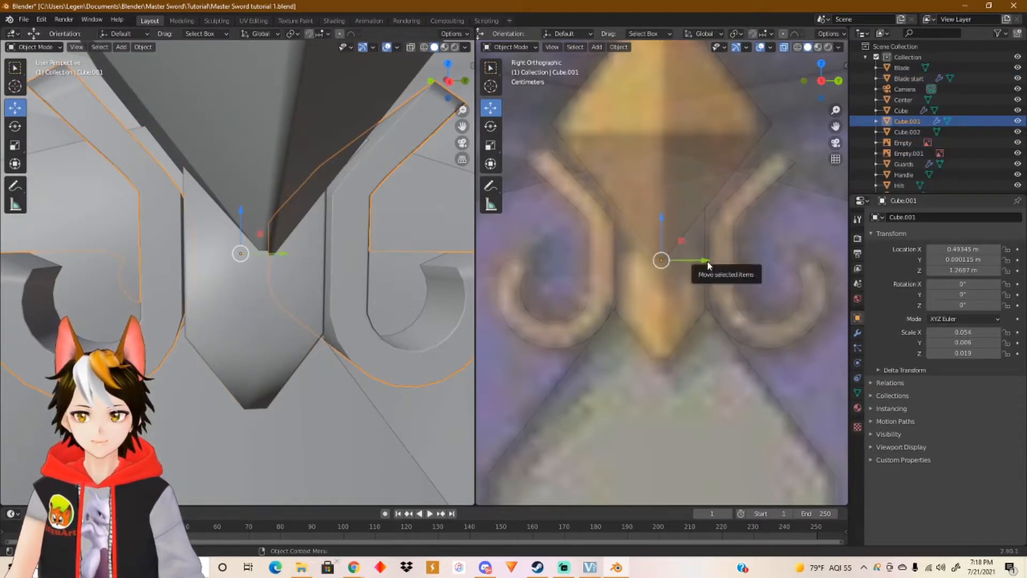
{"action": "left_click_drag", "start_coordinate": [706, 260], "coordinate": [704, 262]}
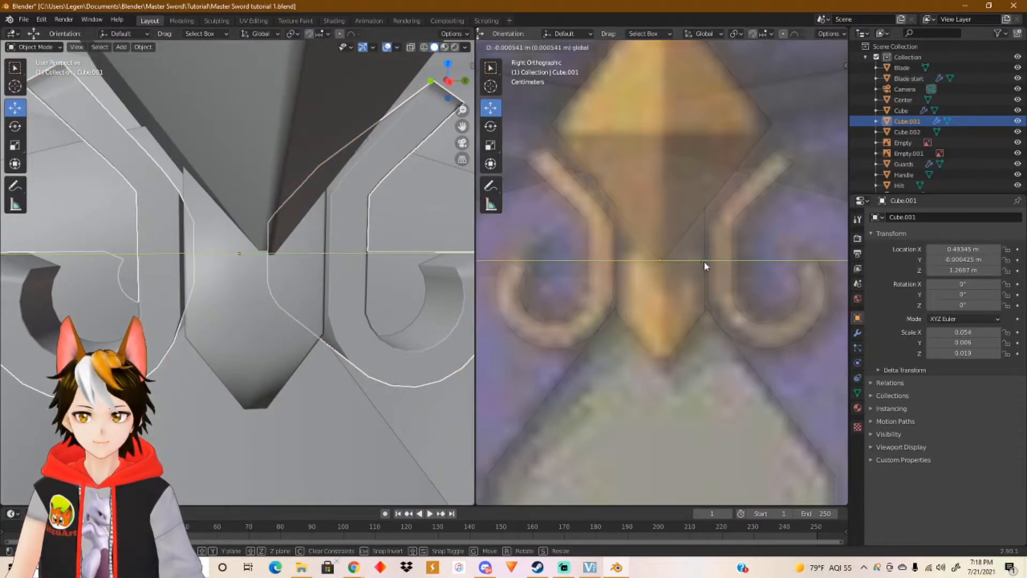
{"action": "left_click_drag", "start_coordinate": [703, 261], "coordinate": [704, 261]}
Step: Select the pointed ornament and try scaling it along X to 0.053
{"action": "scroll", "coordinate": [261, 292], "scroll_direction": "down", "scroll_amount": 2}
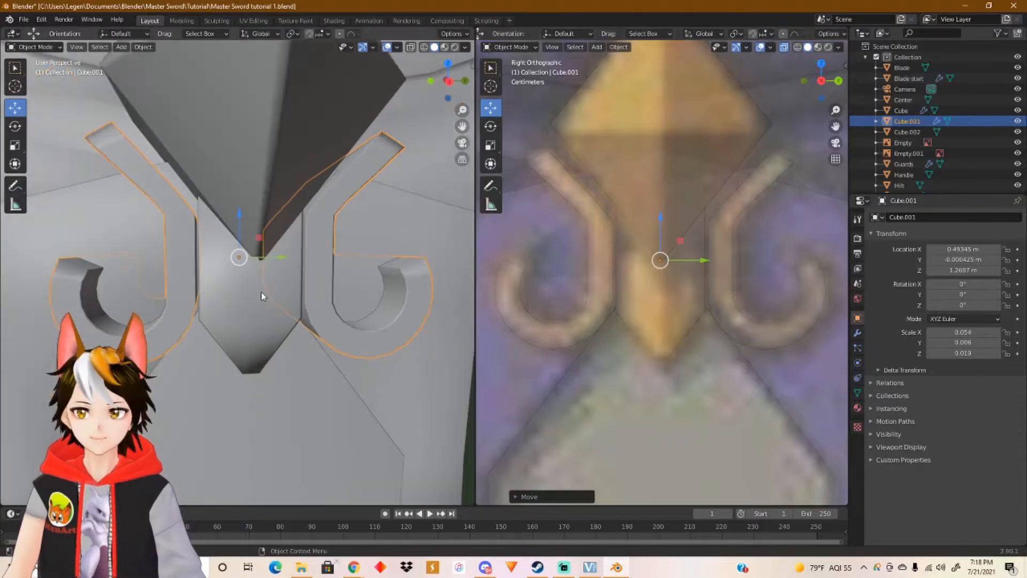
{"action": "middle_click_drag", "start_coordinate": [279, 276], "coordinate": [364, 274]}
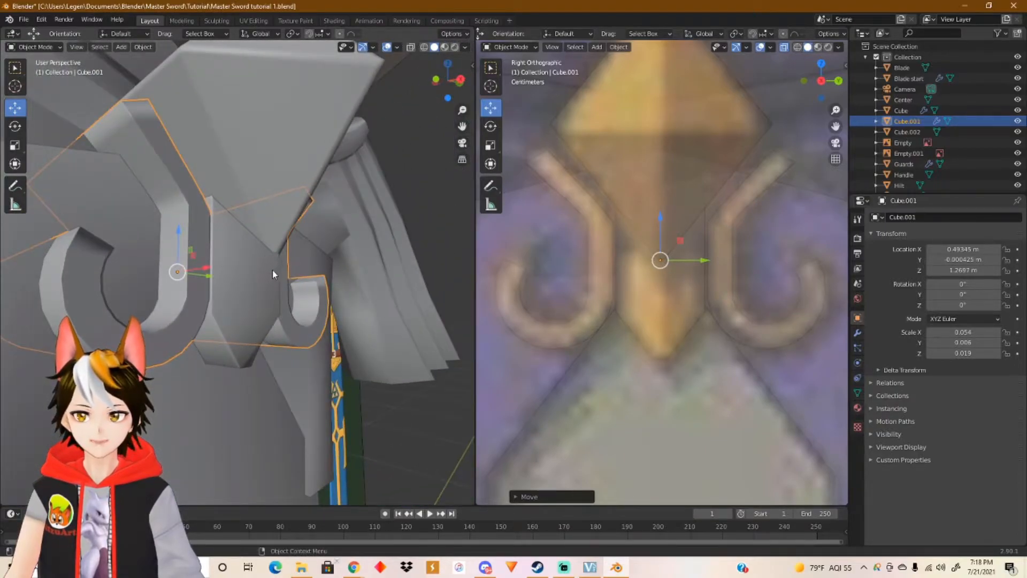
{"action": "left_click", "coordinate": [250, 300]}
{"action": "left_click", "coordinate": [15, 145]}
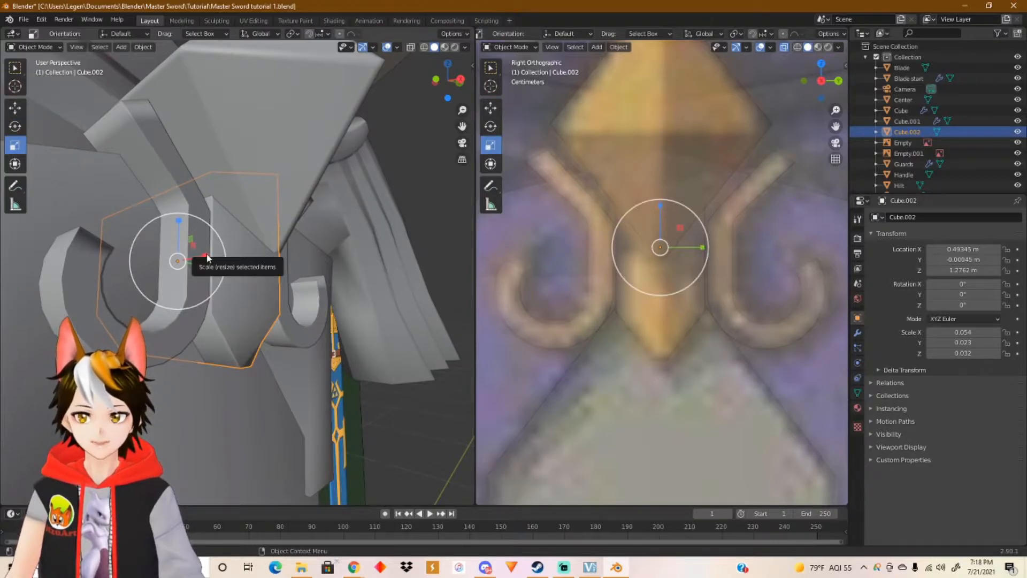
{"action": "left_click_drag", "start_coordinate": [208, 258], "coordinate": [208, 258]}
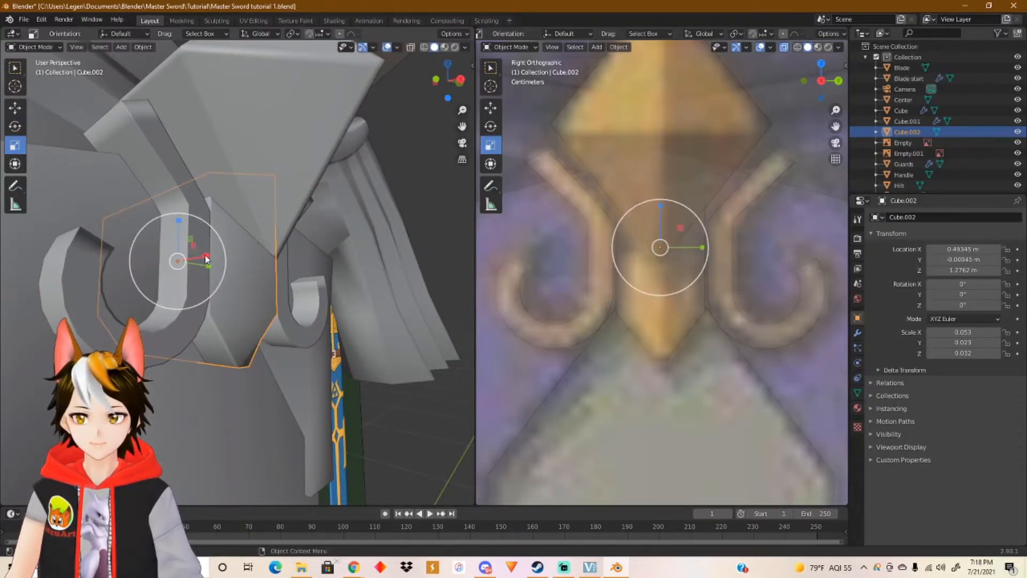
Step: Scale the pointed ornament's center edges slightly inward along X in Edit Mode and check the shape from several sides
{"action": "key", "text": "Tab"}
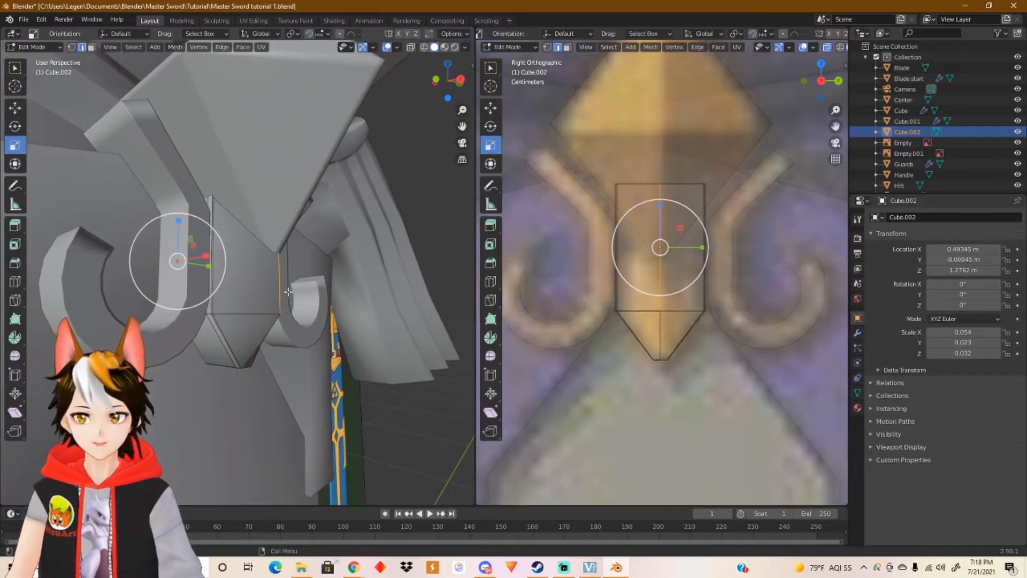
{"action": "left_click_drag", "start_coordinate": [207, 256], "coordinate": [197, 257]}
{"action": "middle_click_drag", "start_coordinate": [197, 257], "coordinate": [324, 318]}
{"action": "scroll", "coordinate": [299, 323], "scroll_direction": "down", "scroll_amount": 5}
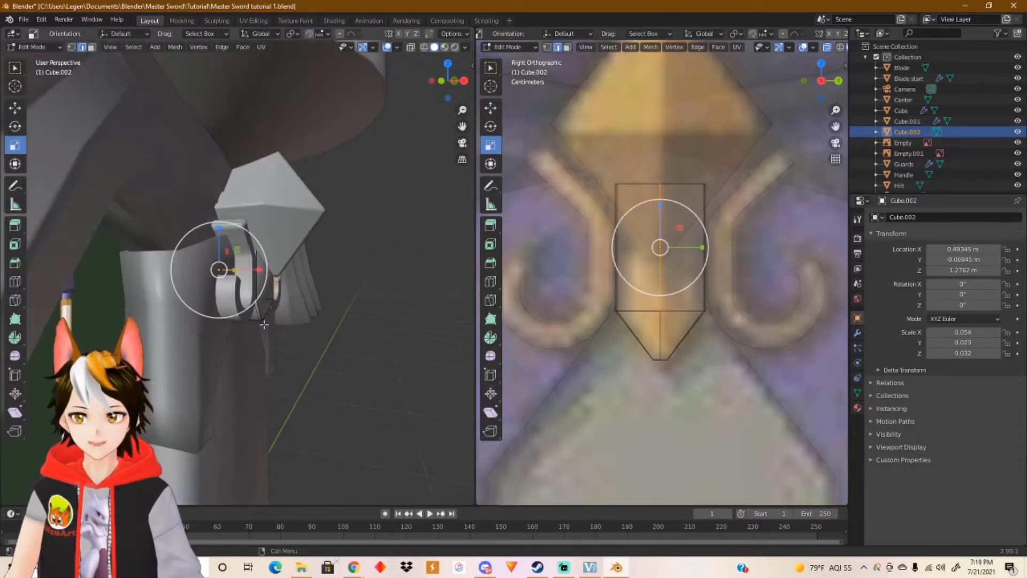
{"action": "middle_click_drag", "start_coordinate": [258, 308], "coordinate": [253, 280], "text": "shift"}
{"action": "scroll", "coordinate": [303, 327], "scroll_direction": "up", "scroll_amount": 4}
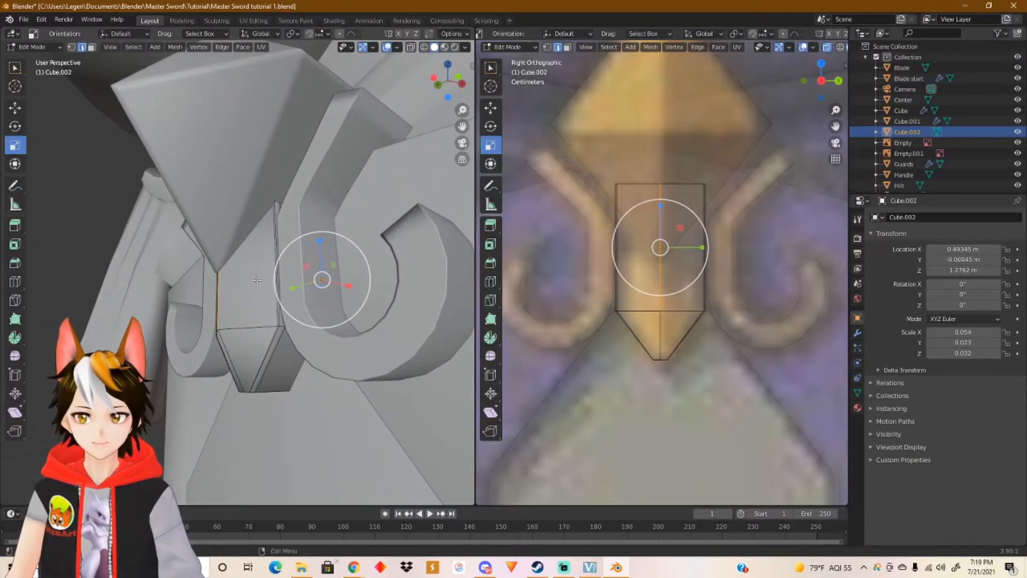
{"action": "middle_click_drag", "start_coordinate": [321, 295], "coordinate": [289, 309]}
{"action": "key", "text": "Tab"}
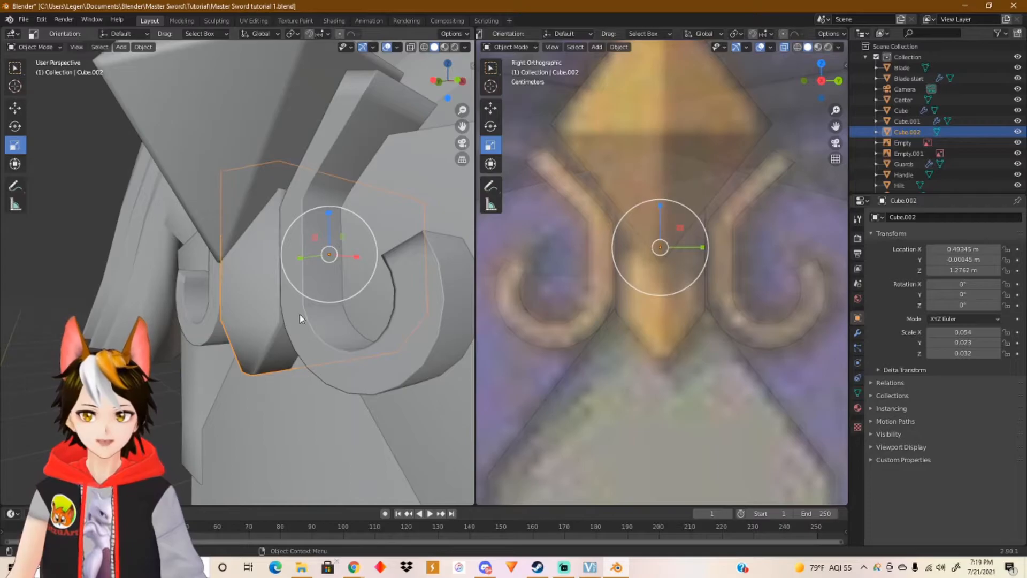
Step: Select the curled hooks together with the pointed ornament and move both slightly along X, placing the hooks at 0.49416 m
{"action": "left_click", "coordinate": [304, 322], "text": "shift"}
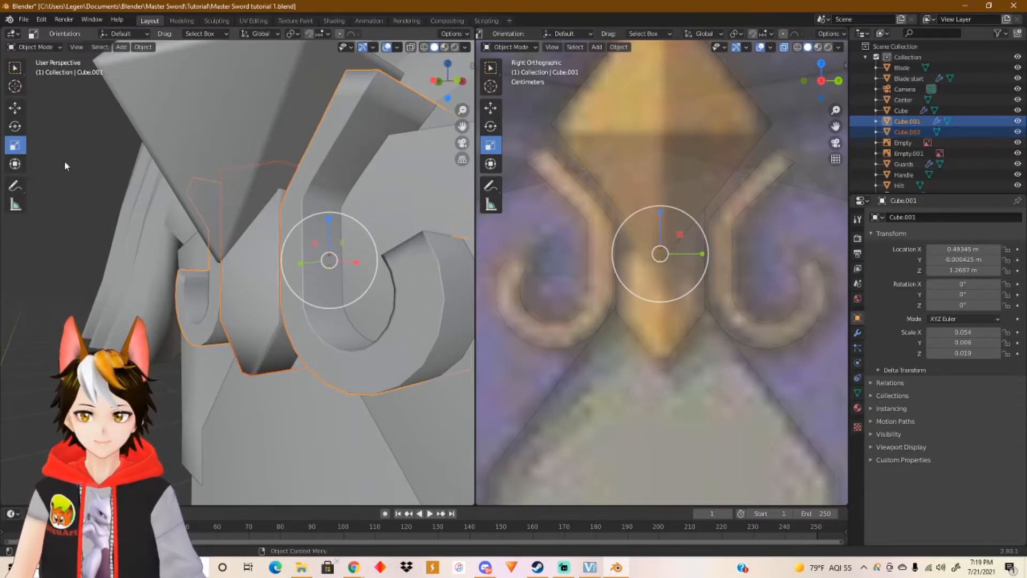
{"action": "left_click", "coordinate": [15, 109]}
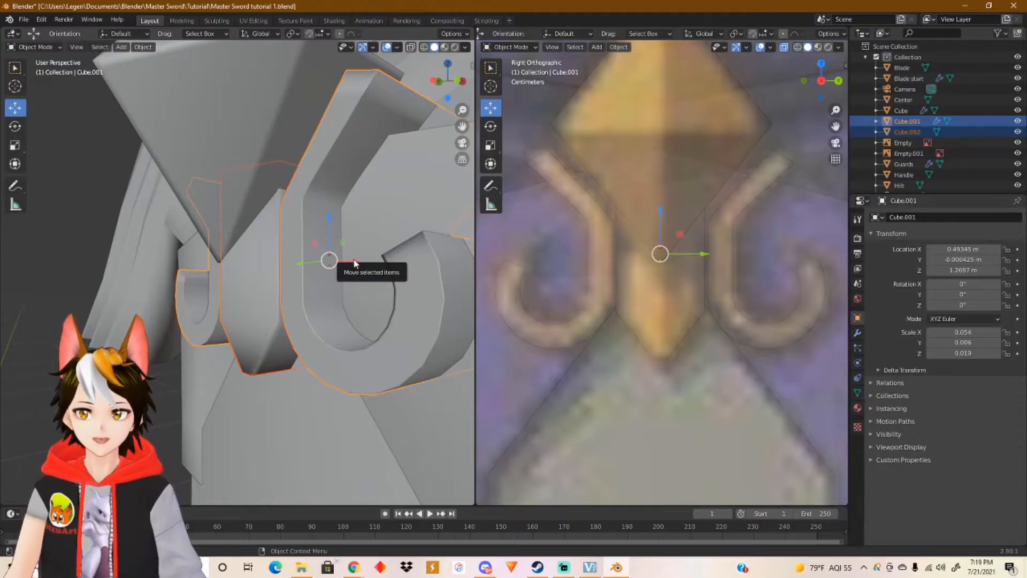
{"action": "left_click_drag", "start_coordinate": [354, 263], "coordinate": [356, 257]}
{"action": "middle_click_drag", "start_coordinate": [287, 284], "coordinate": [258, 288]}
{"action": "scroll", "coordinate": [256, 302], "scroll_direction": "down", "scroll_amount": 3}
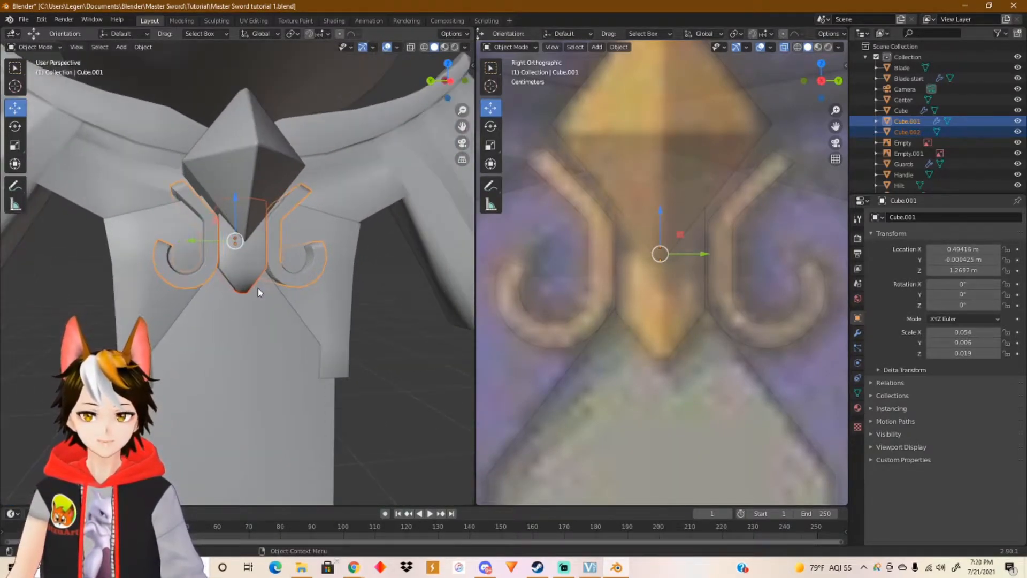
{"action": "scroll", "coordinate": [258, 290], "scroll_direction": "up", "scroll_amount": 3}
Step: Select the blade start piece and compare the whole guard assembly with the reference sword images
{"action": "left_click", "coordinate": [427, 307]}
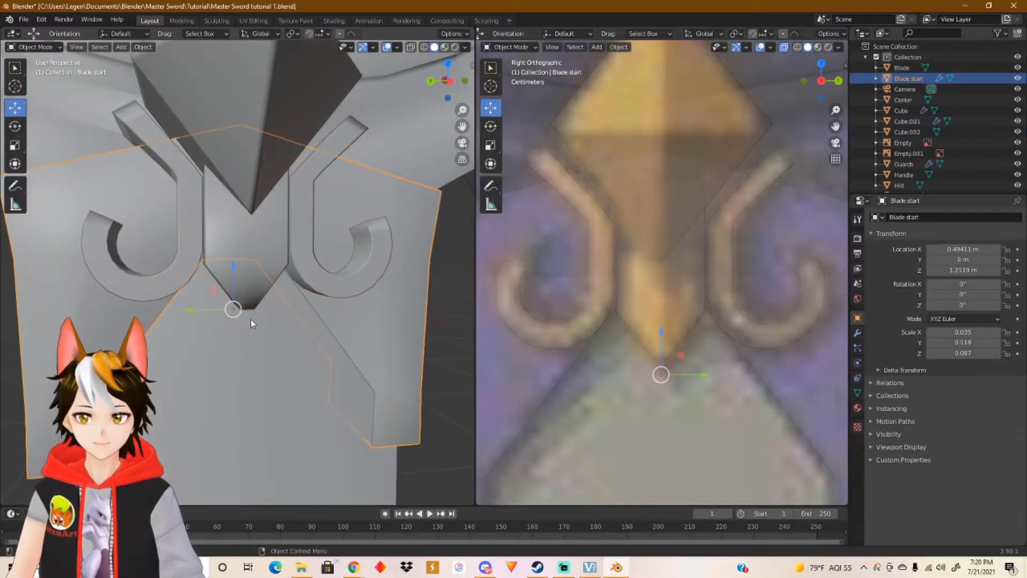
{"action": "scroll", "coordinate": [323, 334], "scroll_direction": "down", "scroll_amount": 5}
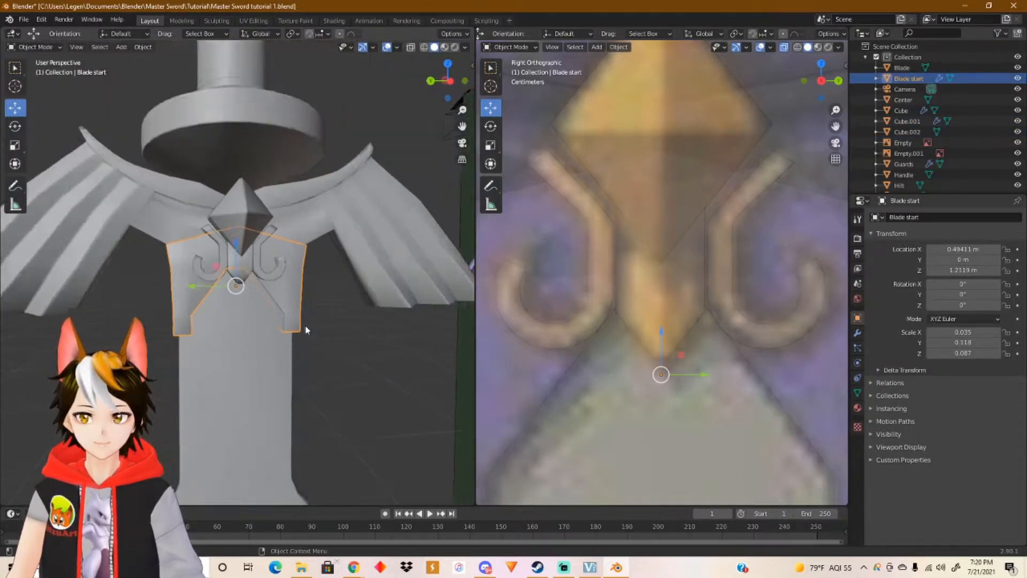
{"action": "scroll", "coordinate": [303, 325], "scroll_direction": "down", "scroll_amount": 4}
{"action": "middle_click_drag", "start_coordinate": [250, 226], "coordinate": [353, 307]}
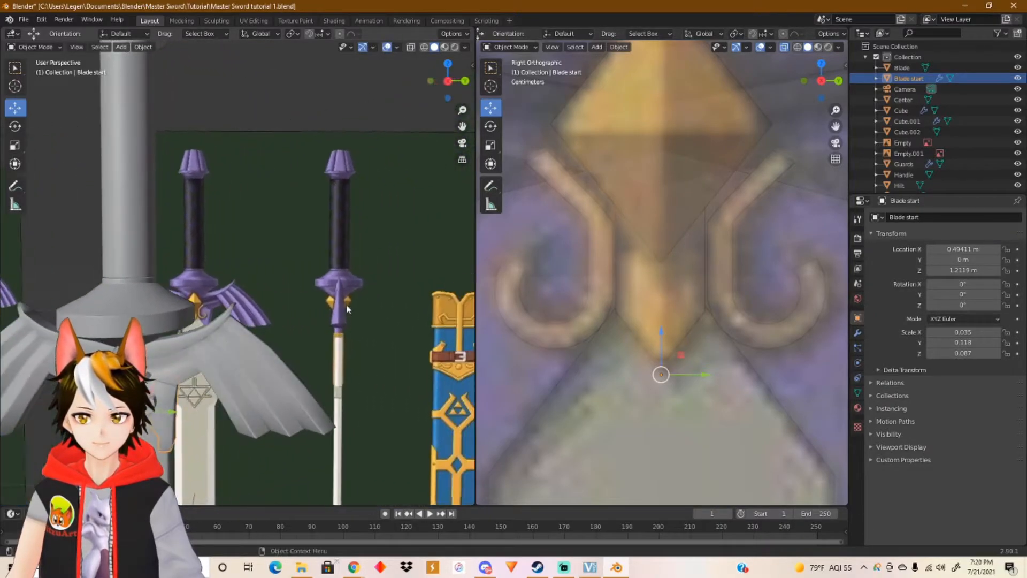
{"action": "middle_click_drag", "start_coordinate": [208, 363], "coordinate": [310, 281]}
{"action": "scroll", "coordinate": [311, 281], "scroll_direction": "up", "scroll_amount": 5}
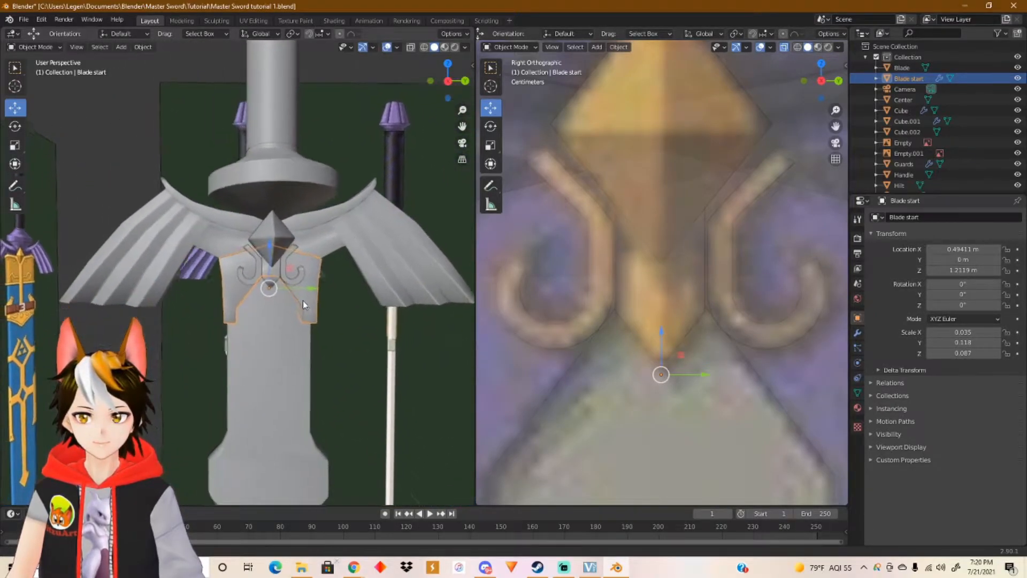
Step: Add a cube for the edge trim below the guard and scale it down uniformly to about 0.146
{"action": "scroll", "coordinate": [573, 333], "scroll_direction": "down", "scroll_amount": 4}
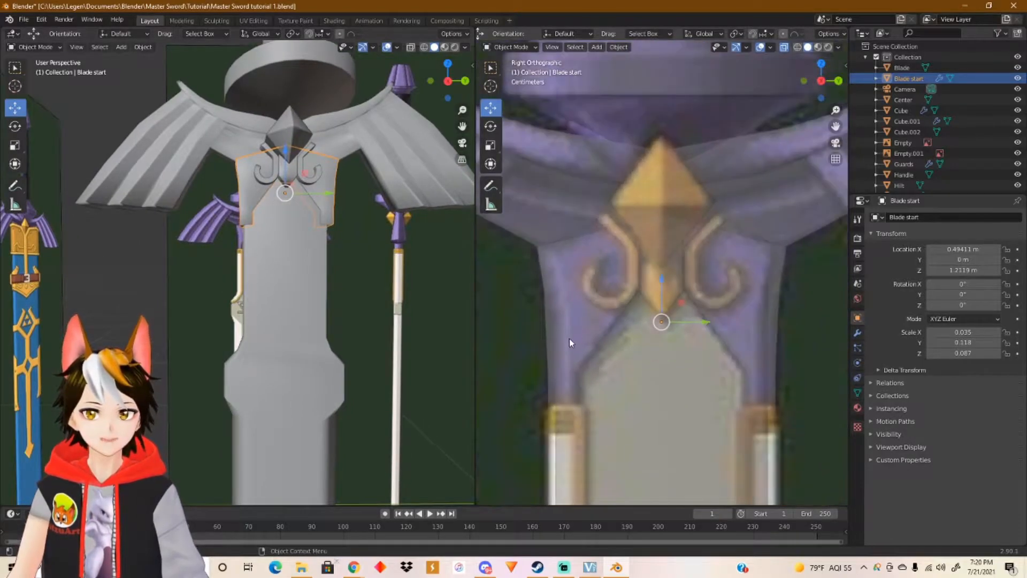
{"action": "middle_click_drag", "start_coordinate": [578, 373], "coordinate": [576, 234], "text": "shift"}
{"action": "middle_click_drag", "start_coordinate": [574, 339], "coordinate": [579, 267], "text": "shift"}
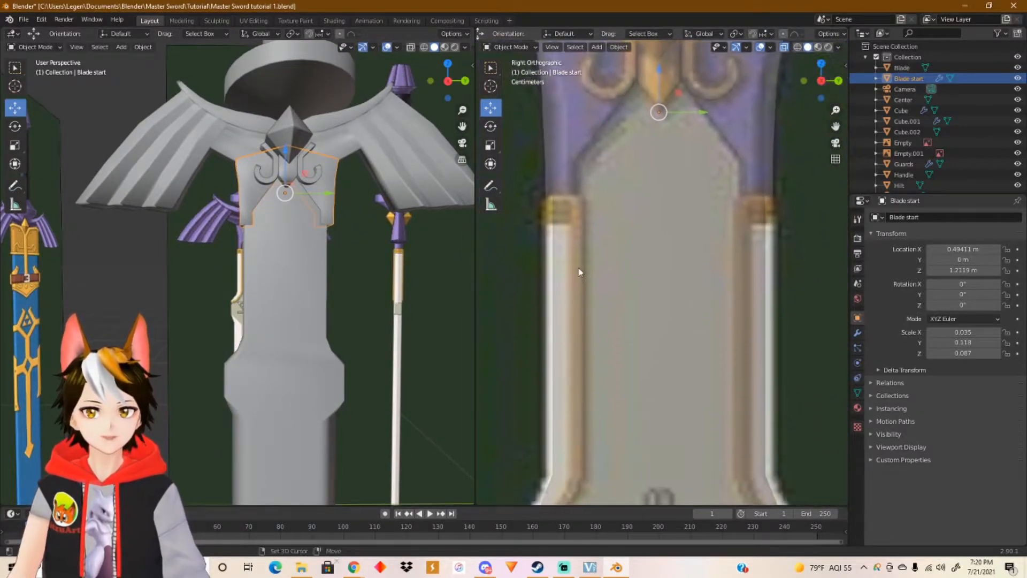
{"action": "scroll", "coordinate": [580, 280], "scroll_direction": "down", "scroll_amount": 2}
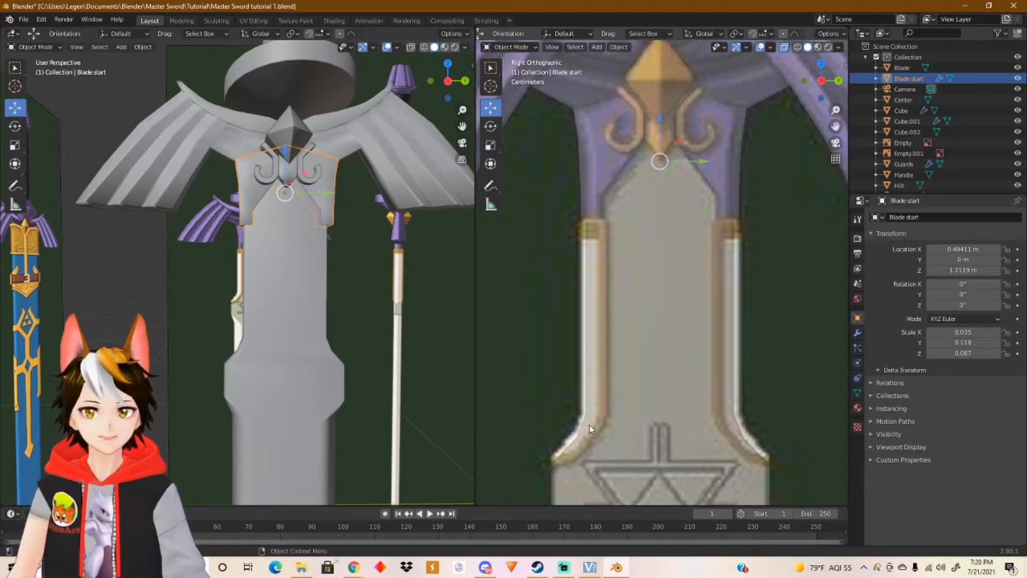
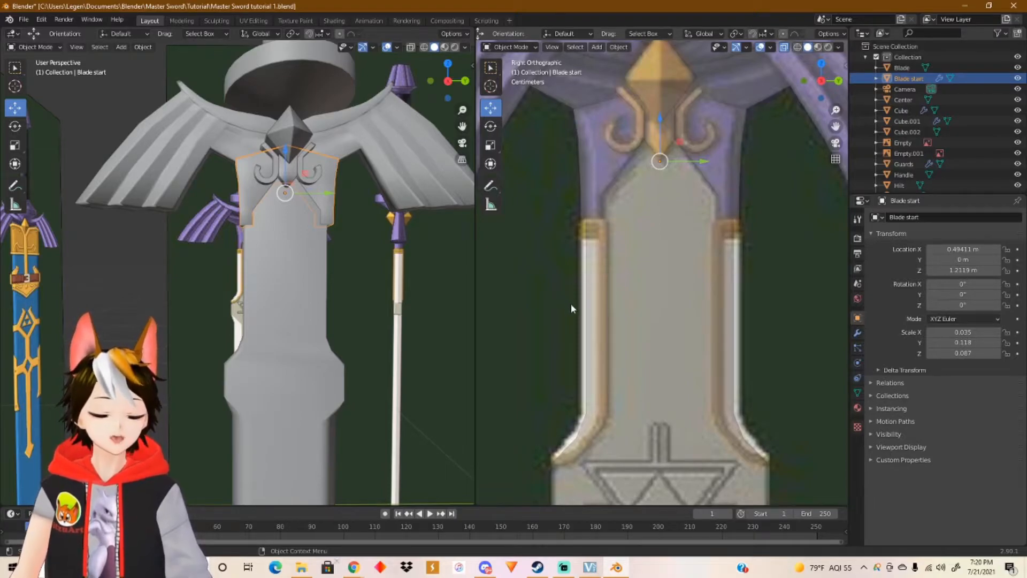
{"action": "key", "text": "shift+a"}
{"action": "mouse_move", "coordinate": [574, 305]}
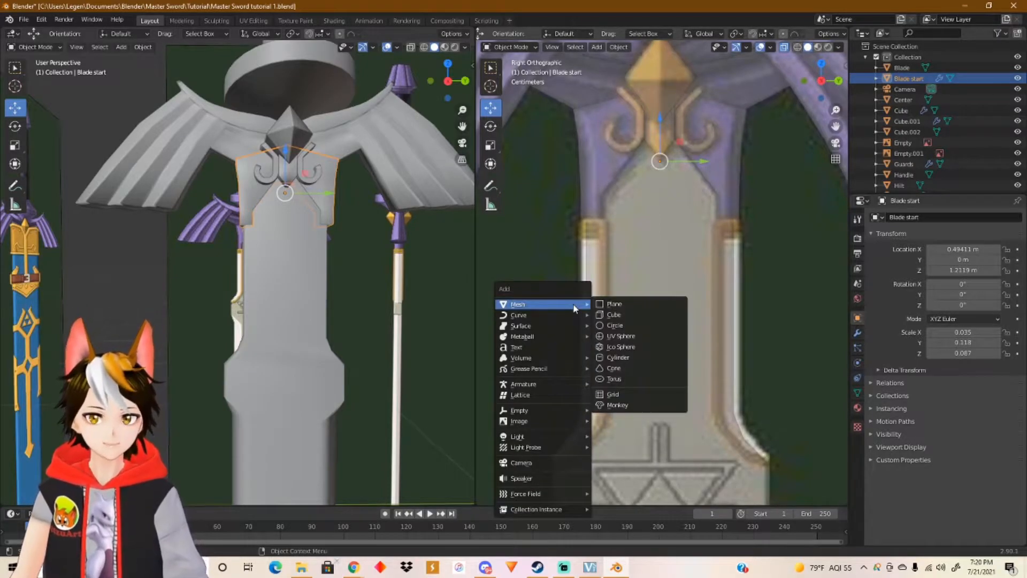
{"action": "left_click", "coordinate": [641, 316]}
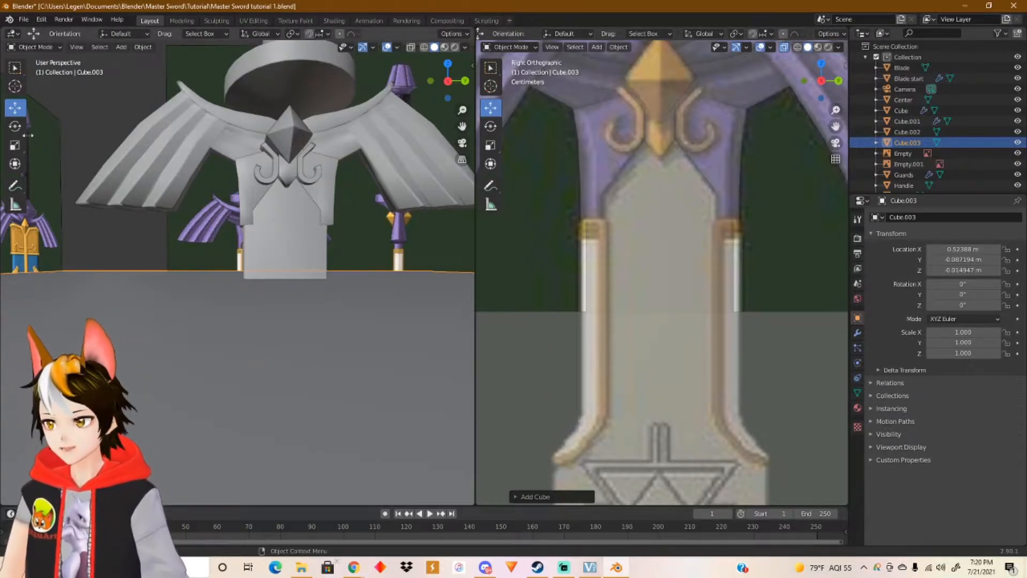
{"action": "left_click", "coordinate": [15, 145]}
{"action": "scroll", "coordinate": [208, 184], "scroll_direction": "down", "scroll_amount": 3}
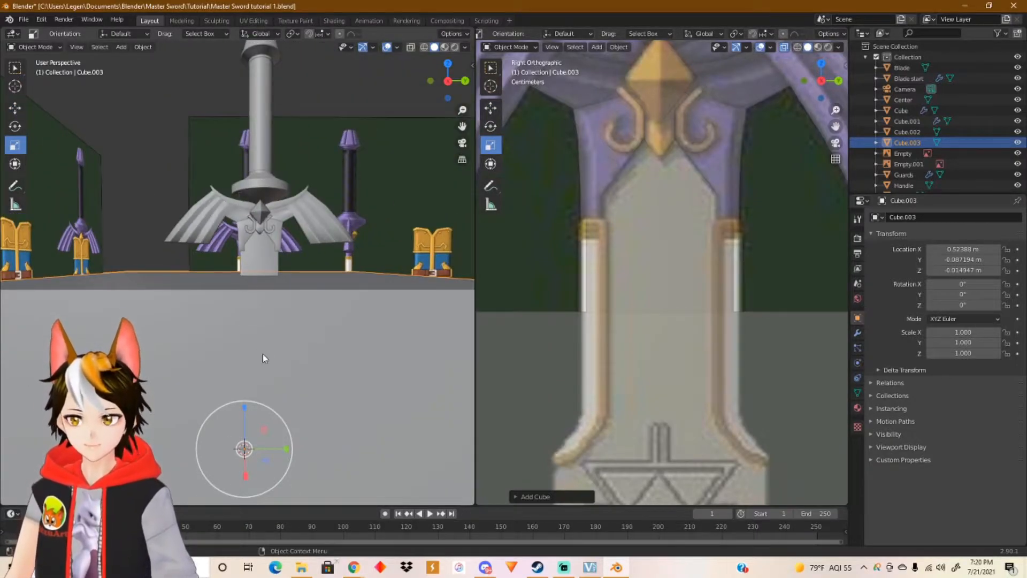
{"action": "key", "text": "s"}
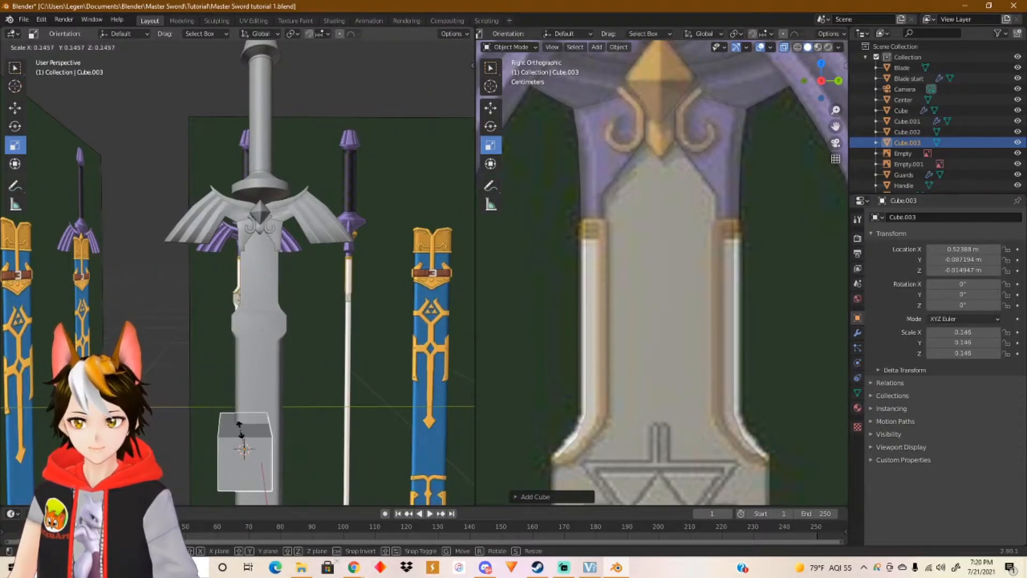
{"action": "left_click", "coordinate": [241, 433]}
Step: Raise the cube to the blade's edge trim at Z 1.007 m and shrink it uniformly to about 0.031
{"action": "left_click", "coordinate": [15, 107]}
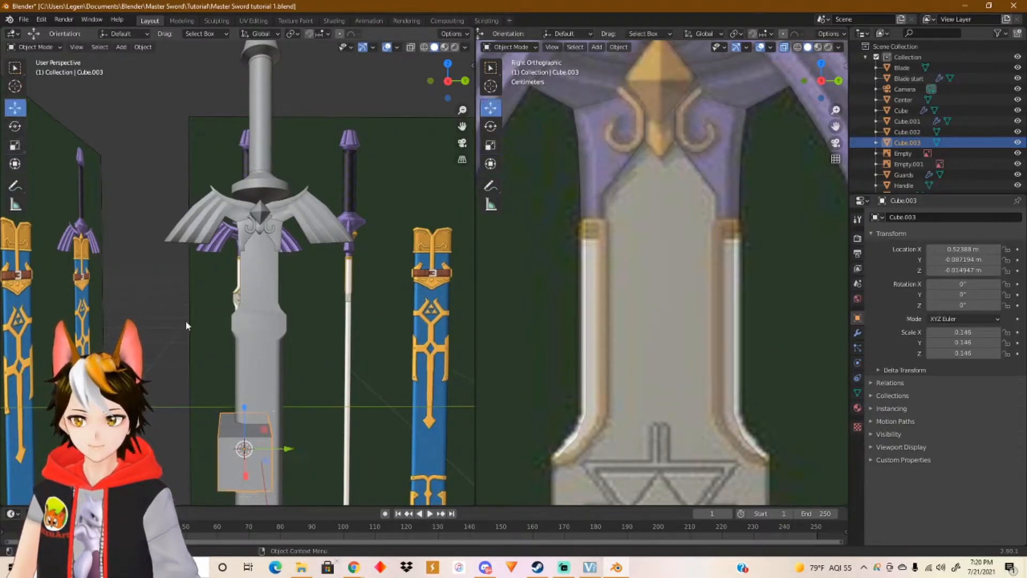
{"action": "left_click_drag", "start_coordinate": [245, 408], "coordinate": [253, 227]}
{"action": "key", "text": "s"}
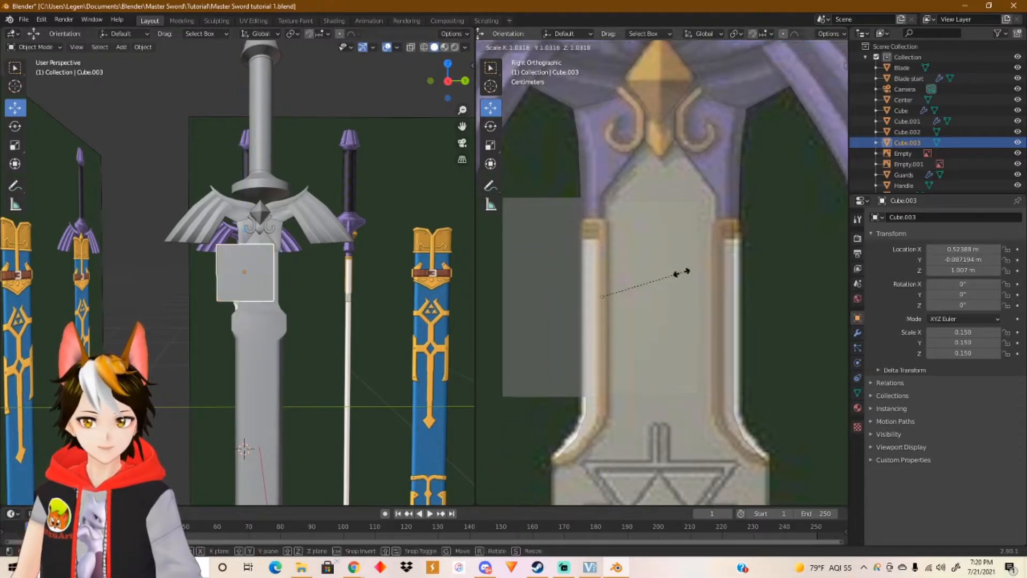
{"action": "left_click", "coordinate": [616, 293]}
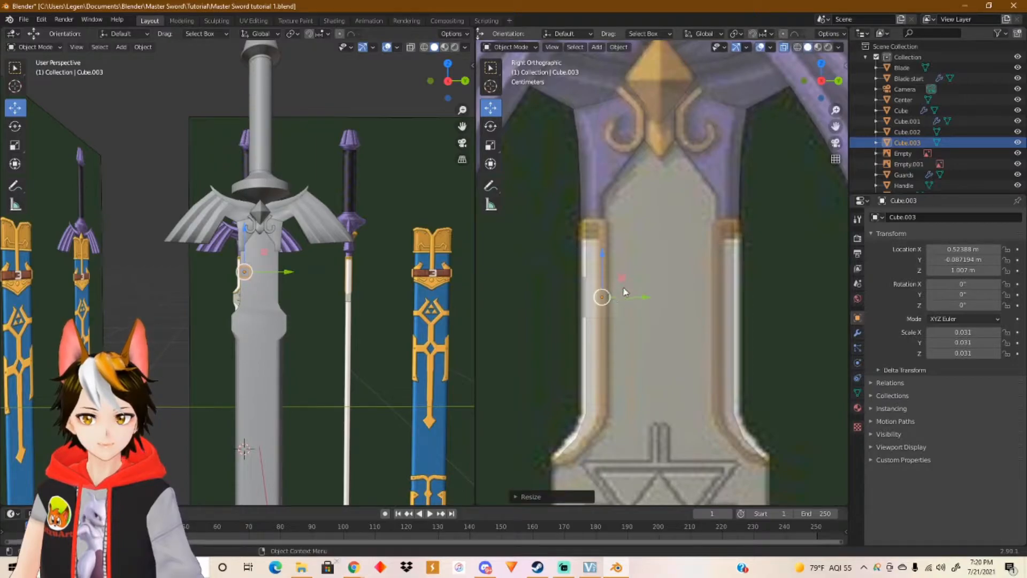
Step: Align the cube with the trim's width in the reference, placing it at Y -0.099633 m with a uniform scale of 0.022
{"action": "left_click_drag", "start_coordinate": [624, 293], "coordinate": [620, 304]}
{"action": "key", "text": "s"}
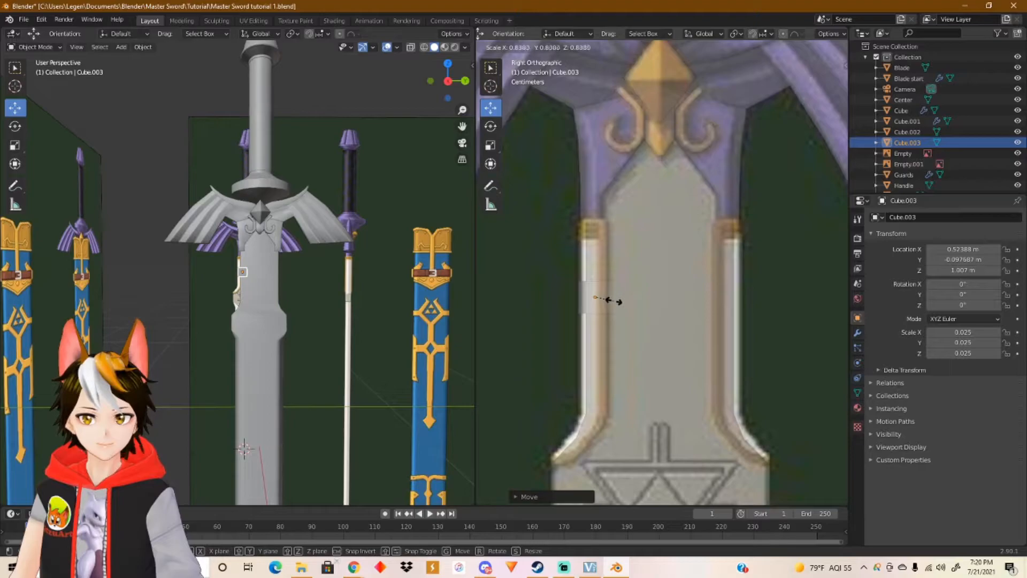
{"action": "left_click", "coordinate": [608, 300]}
{"action": "scroll", "coordinate": [615, 328], "scroll_direction": "up", "scroll_amount": 3}
{"action": "scroll", "coordinate": [588, 339], "scroll_direction": "up", "scroll_amount": 2}
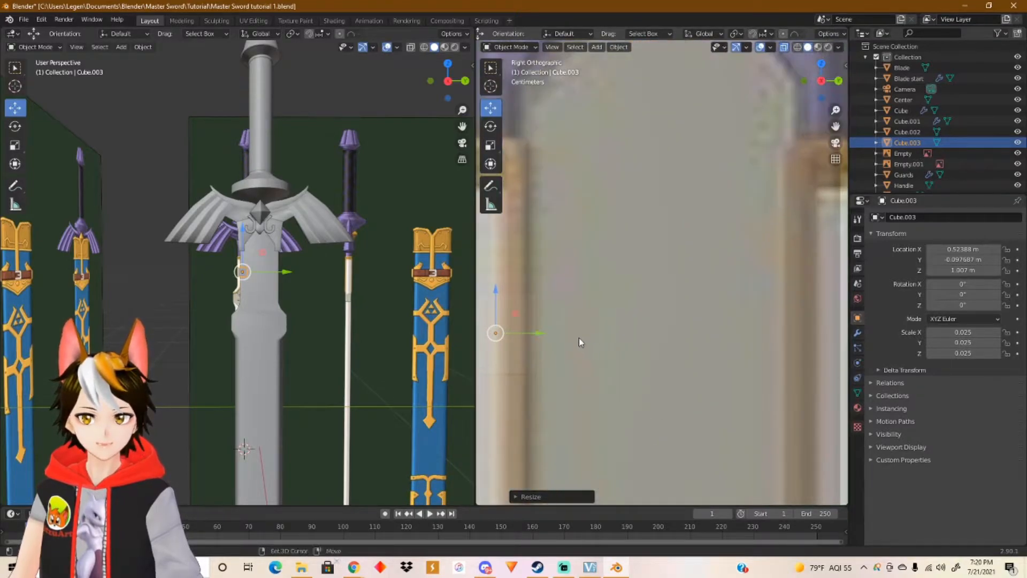
{"action": "middle_click_drag", "start_coordinate": [582, 338], "coordinate": [699, 309], "text": "shift"}
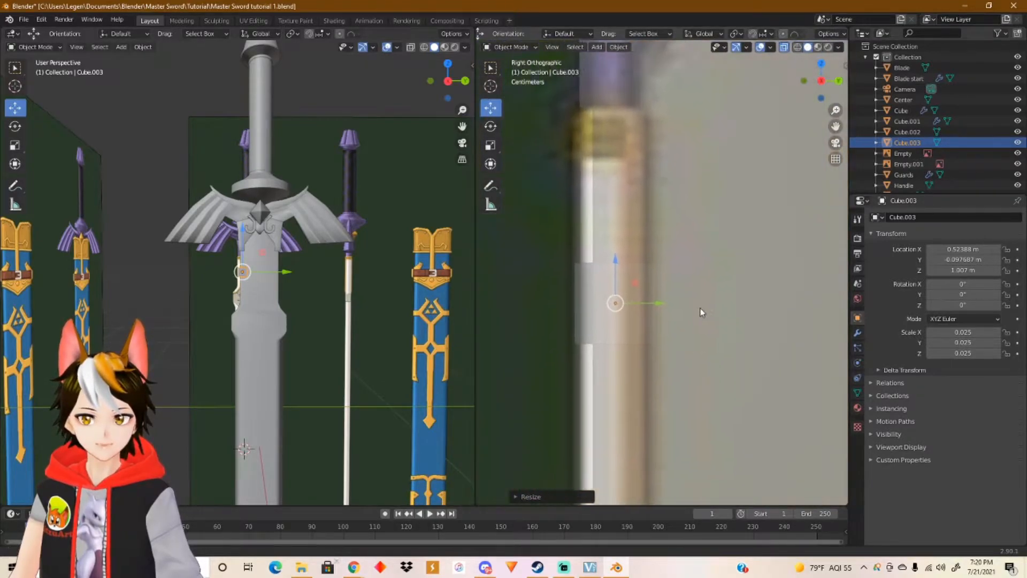
{"action": "key", "text": "s"}
{"action": "left_click", "coordinate": [652, 304]}
{"action": "key", "text": "g"}
{"action": "key", "text": "y"}
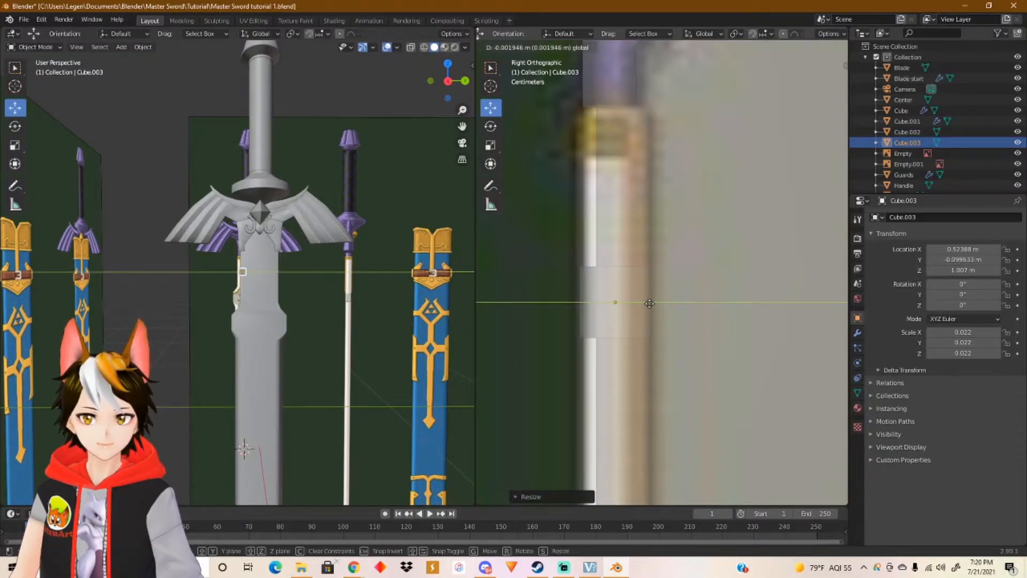
{"action": "left_click", "coordinate": [649, 303]}
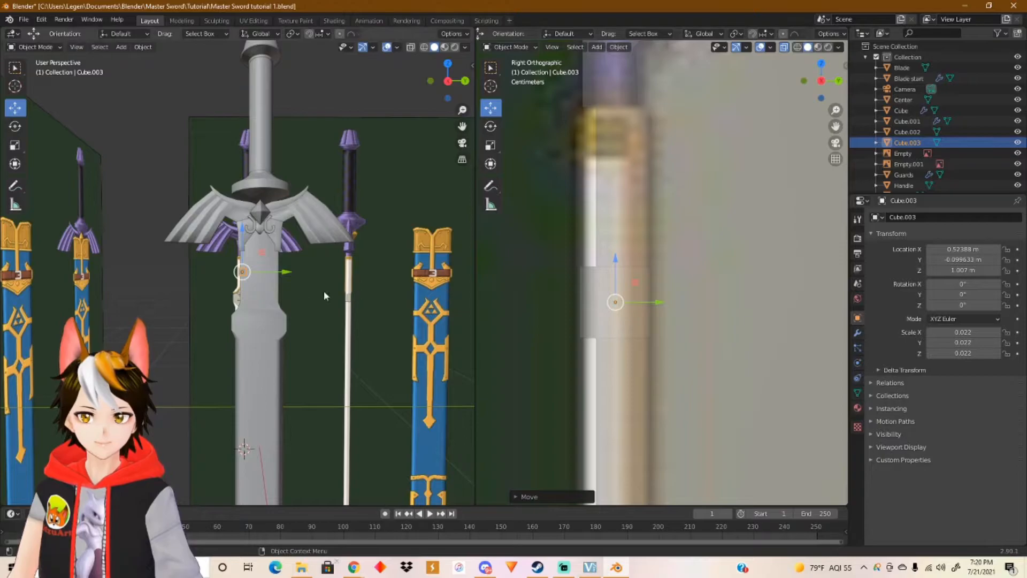
Step: Move the cube along X onto the blade's edge, placing it at X 0.48562 m
{"action": "scroll", "coordinate": [247, 309], "scroll_direction": "up", "scroll_amount": 4}
{"action": "scroll", "coordinate": [248, 309], "scroll_direction": "up", "scroll_amount": 3}
{"action": "middle_click_drag", "start_coordinate": [248, 307], "coordinate": [342, 367]}
{"action": "key", "text": "g"}
{"action": "key", "text": "x"}
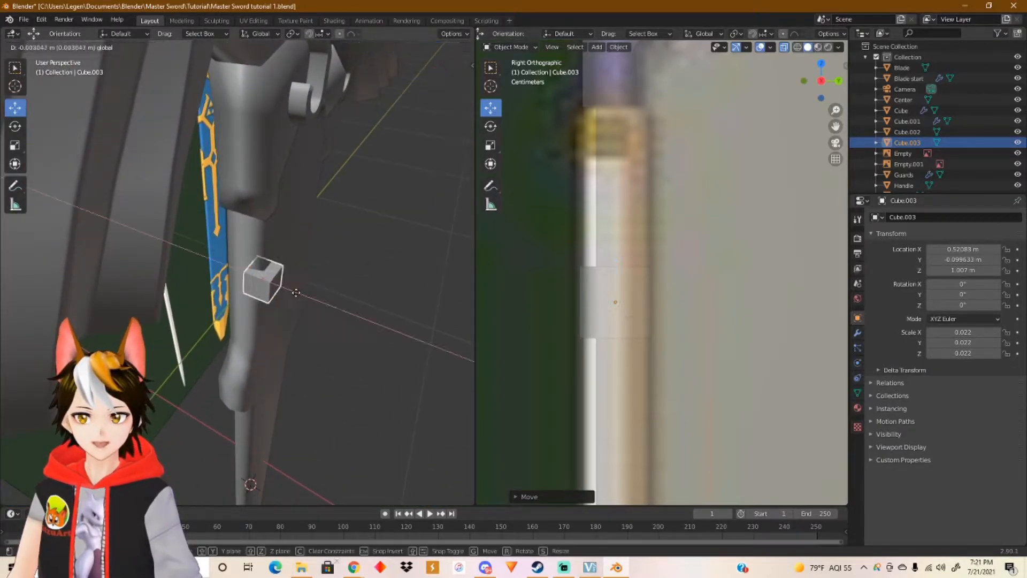
{"action": "left_click", "coordinate": [277, 290]}
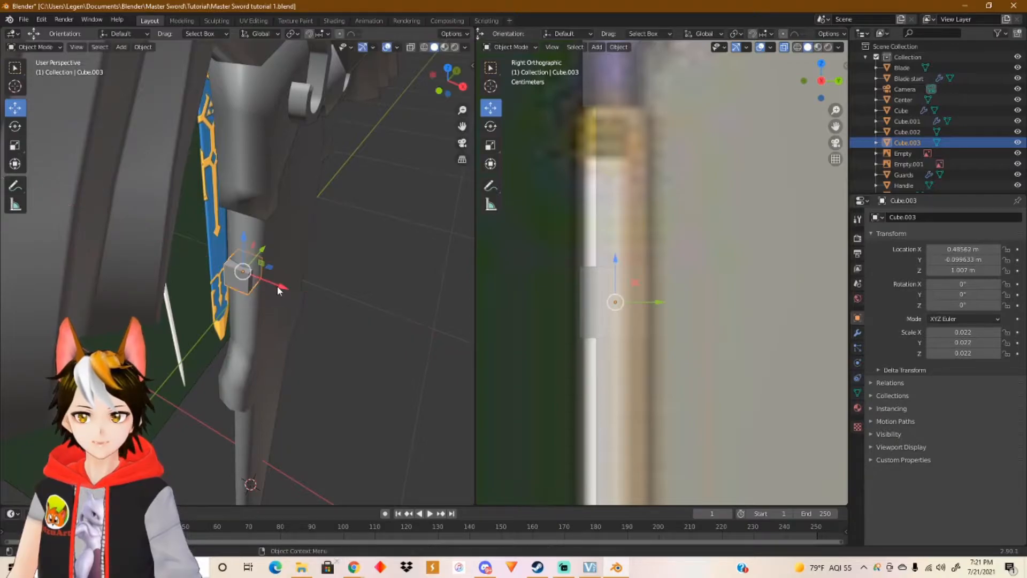
Step: Stretch the cube along Z to a scale of 0.150 and lower it to Z 0.97448 m to cover the straight trim
{"action": "left_click", "coordinate": [490, 146]}
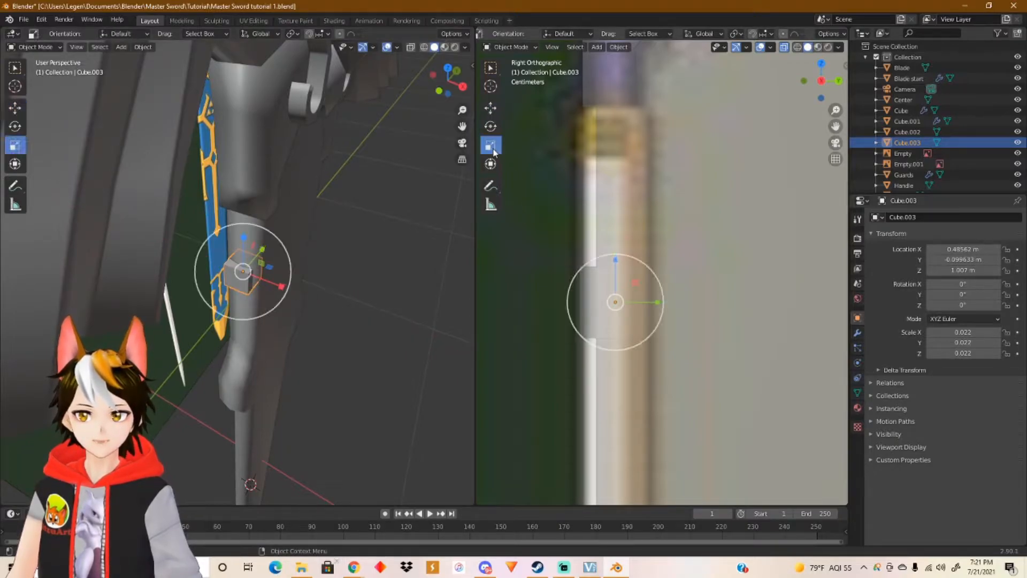
{"action": "scroll", "coordinate": [607, 256], "scroll_direction": "down", "scroll_amount": 2}
{"action": "left_click_drag", "start_coordinate": [629, 255], "coordinate": [630, 497]}
{"action": "scroll", "coordinate": [654, 455], "scroll_direction": "down", "scroll_amount": 3}
{"action": "middle_click_drag", "start_coordinate": [650, 401], "coordinate": [639, 330], "text": "shift"}
{"action": "scroll", "coordinate": [639, 330], "scroll_direction": "up", "scroll_amount": 2}
{"action": "left_click", "coordinate": [495, 109]}
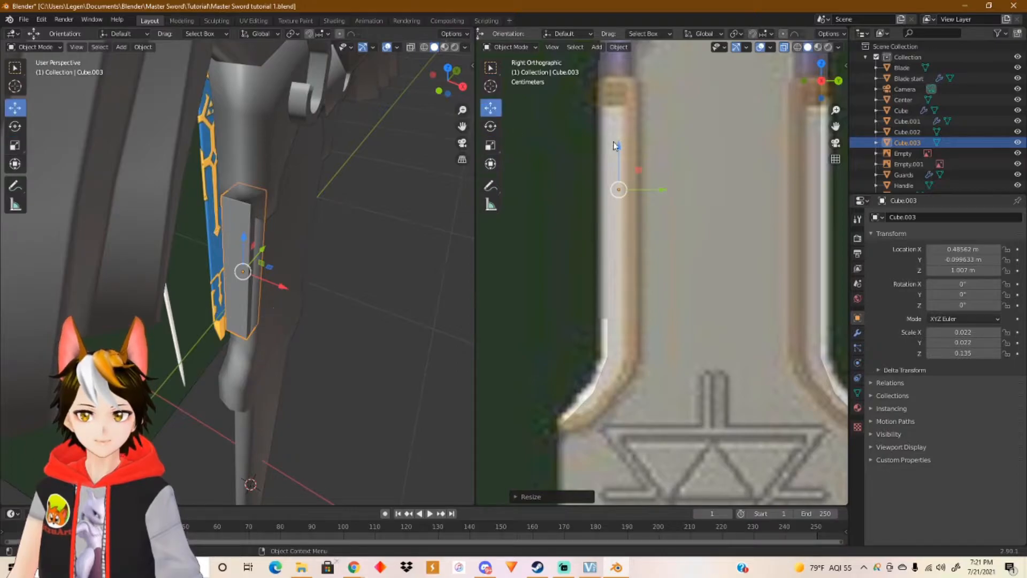
{"action": "left_click_drag", "start_coordinate": [619, 146], "coordinate": [619, 171]}
{"action": "left_click", "coordinate": [490, 145]}
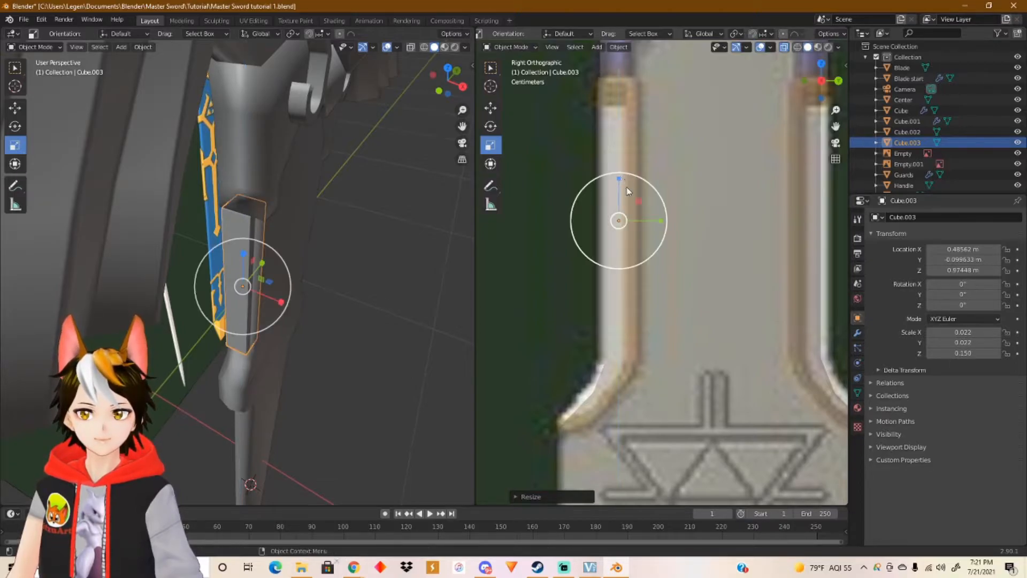
Step: Match the trim bar's thickness to the side reference with an X scale of 0.038 and a location of X 0.49403 m
{"action": "middle_click_drag", "start_coordinate": [303, 274], "coordinate": [274, 284]}
{"action": "scroll", "coordinate": [274, 283], "scroll_direction": "up", "scroll_amount": 4}
{"action": "scroll", "coordinate": [279, 284], "scroll_direction": "down", "scroll_amount": 4}
{"action": "scroll", "coordinate": [282, 288], "scroll_direction": "down", "scroll_amount": 1}
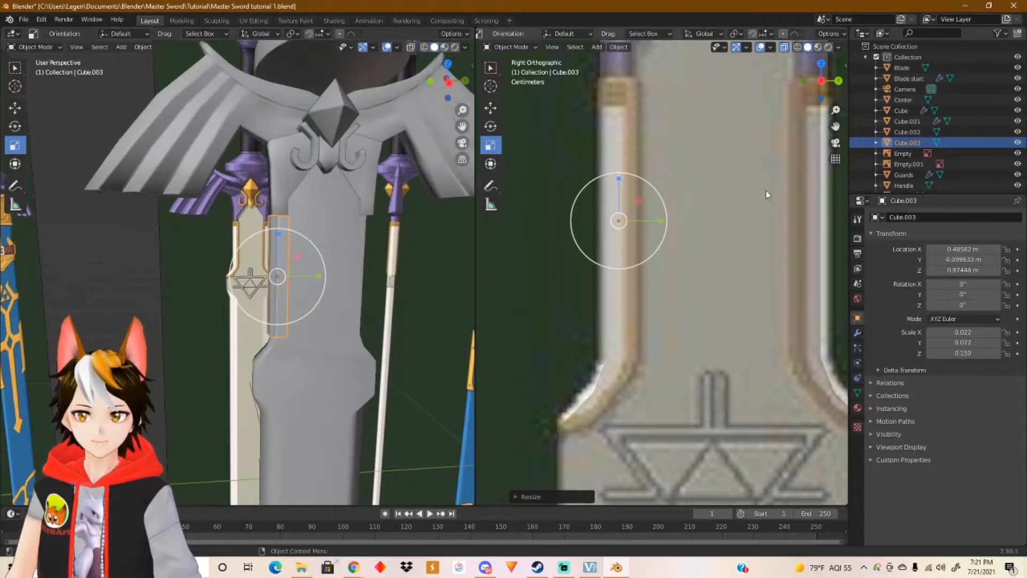
{"action": "left_click", "coordinate": [838, 81]}
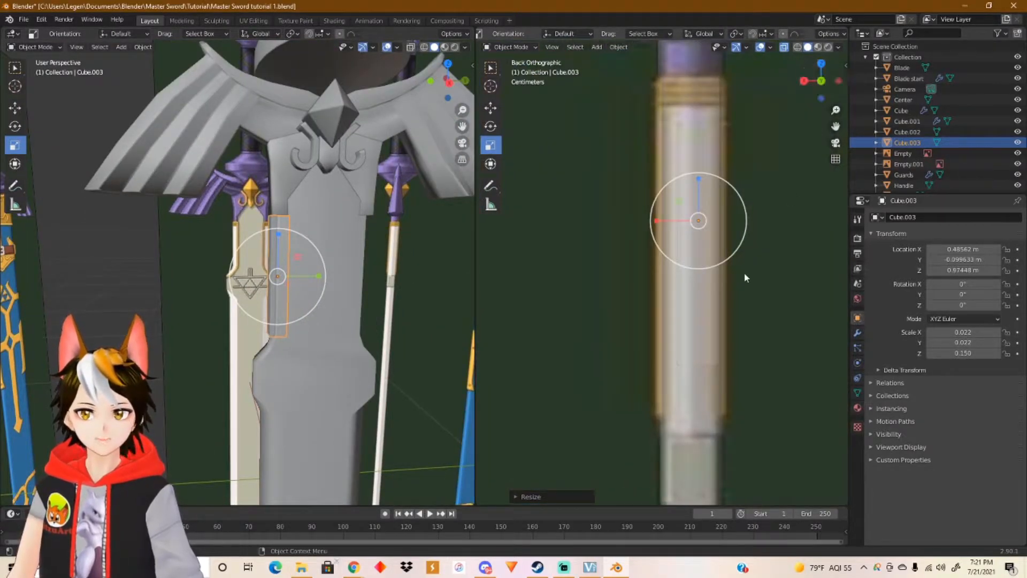
{"action": "mouse_move", "coordinate": [657, 221]}
{"action": "left_mouse_down"}
{"action": "mouse_move", "coordinate": [615, 213]}
{"action": "mouse_move", "coordinate": [651, 217]}
{"action": "mouse_move", "coordinate": [640, 221]}
{"action": "left_mouse_up"}
{"action": "left_click", "coordinate": [491, 108]}
{"action": "left_click", "coordinate": [491, 144]}
{"action": "right_click", "coordinate": [646, 218]}
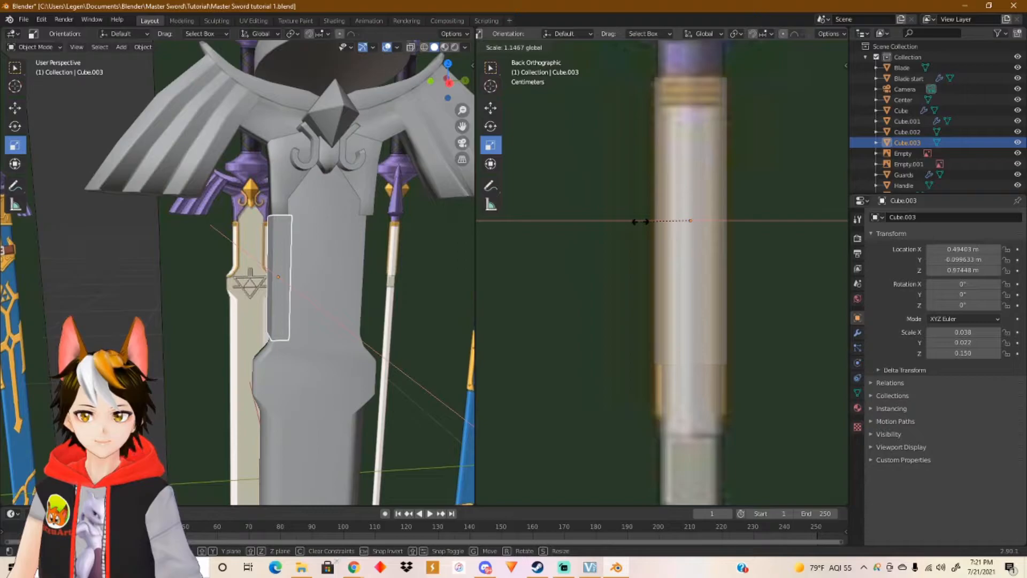
{"action": "left_click_drag", "start_coordinate": [640, 222], "coordinate": [640, 221]}
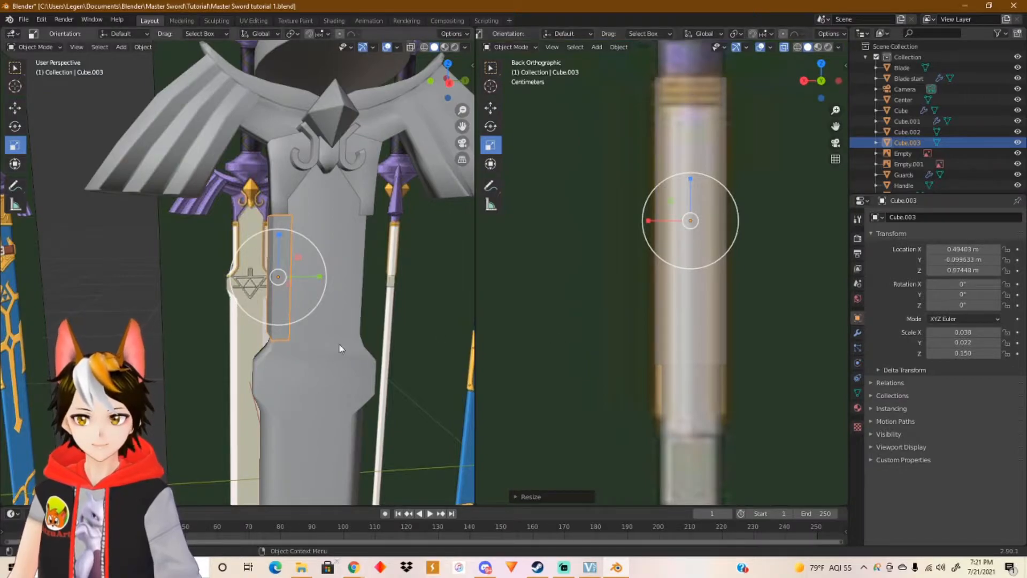
Step: Extrude the trim bar's bottom face downward by about 0.02 m in Edit Mode, starting the flared end in the front reference
{"action": "left_click", "coordinate": [802, 81]}
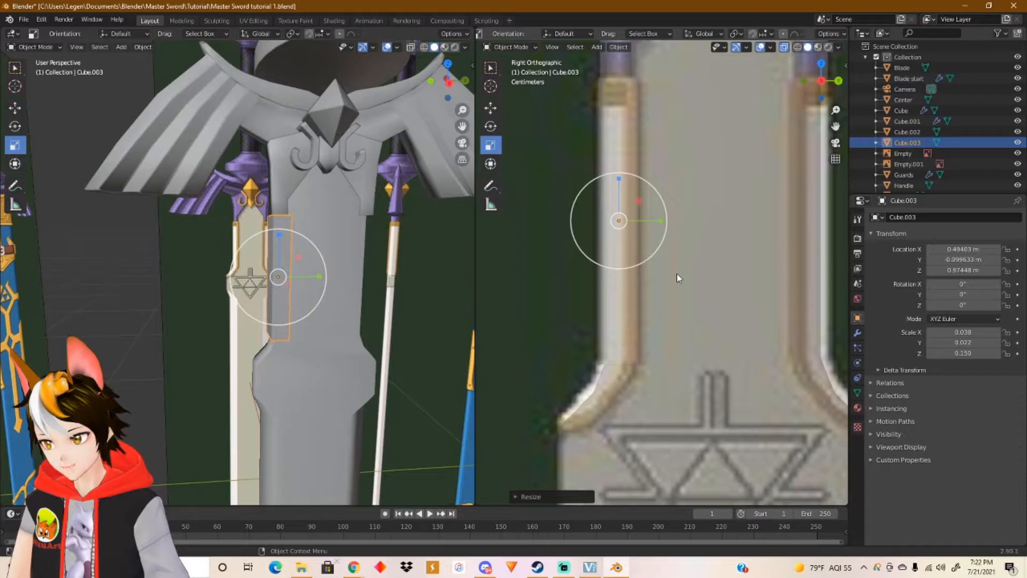
{"action": "scroll", "coordinate": [324, 353], "scroll_direction": "up", "scroll_amount": 3}
{"action": "middle_click_drag", "start_coordinate": [332, 346], "coordinate": [282, 283], "text": "shift"}
{"action": "scroll", "coordinate": [343, 275], "scroll_direction": "up", "scroll_amount": 2}
{"action": "key", "text": "Tab"}
{"action": "key", "text": "3"}
{"action": "key", "text": "alt+a"}
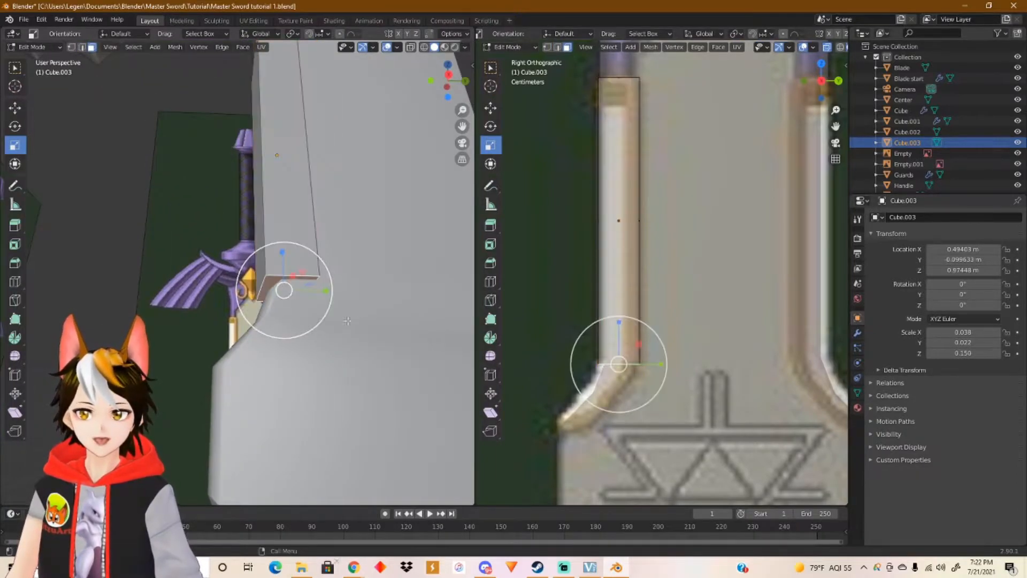
{"action": "middle_click_drag", "start_coordinate": [620, 393], "coordinate": [643, 298], "text": "shift"}
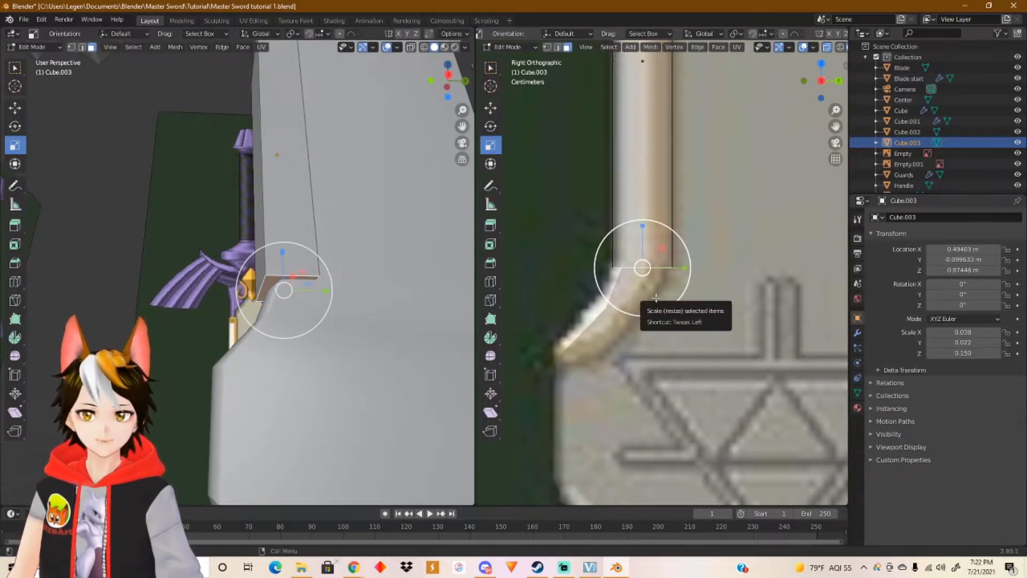
{"action": "key", "text": "e"}
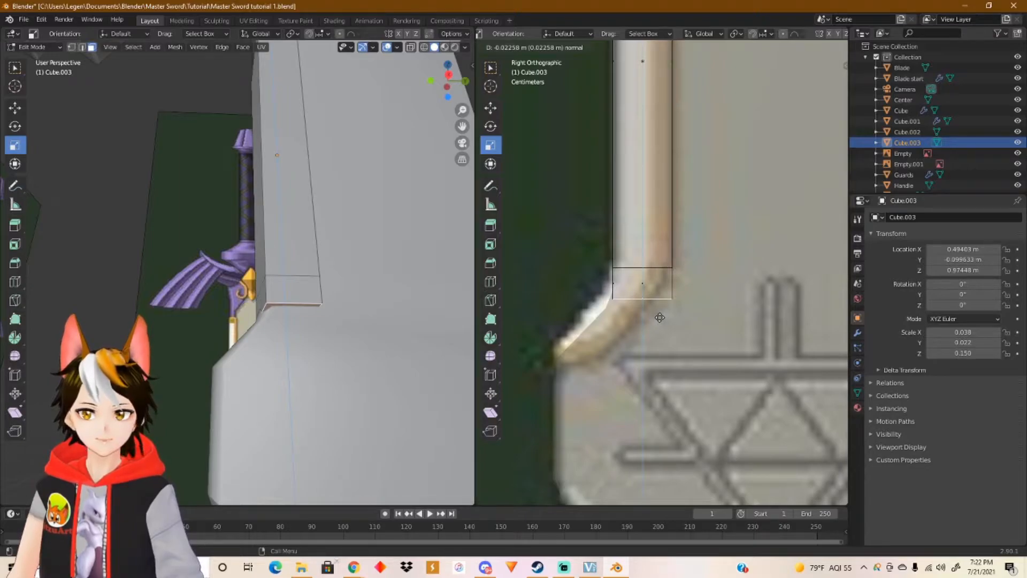
{"action": "left_click", "coordinate": [649, 291]}
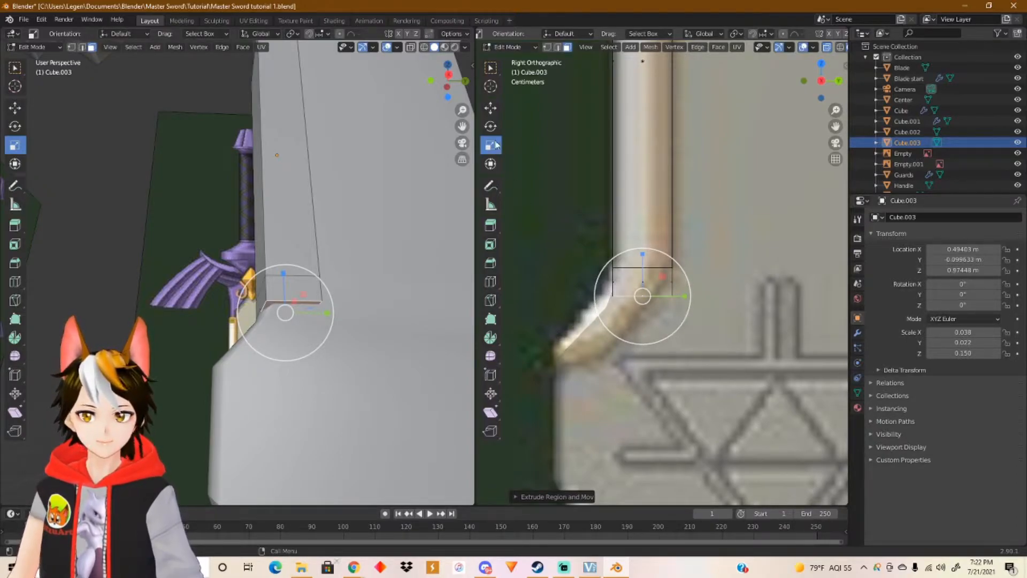
Step: Shift the extruded bottom face outward along Y to follow the trim's curve and extrude it downward once more
{"action": "left_click", "coordinate": [492, 110]}
{"action": "left_click_drag", "start_coordinate": [685, 295], "coordinate": [667, 292]}
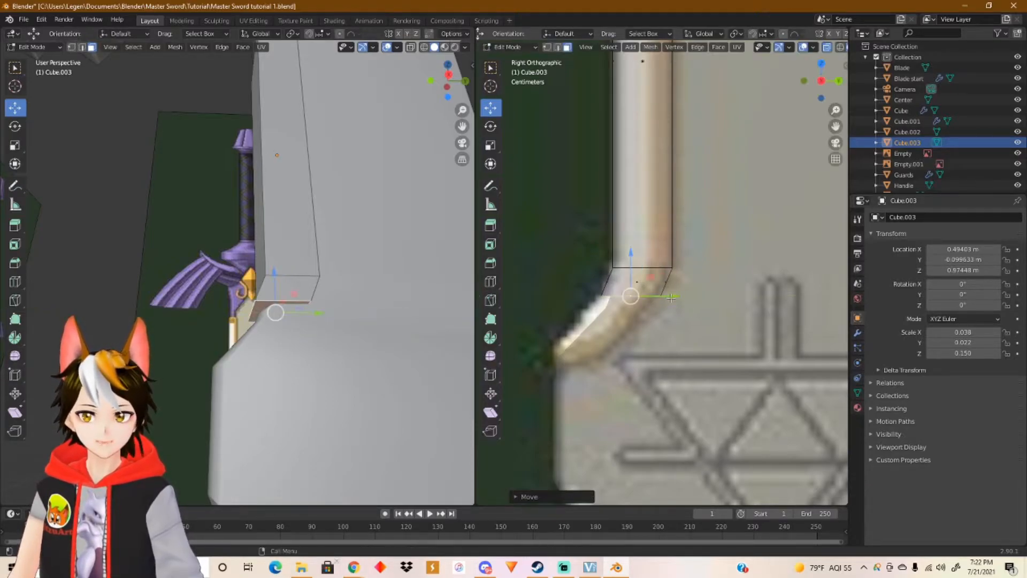
{"action": "key", "text": "e"}
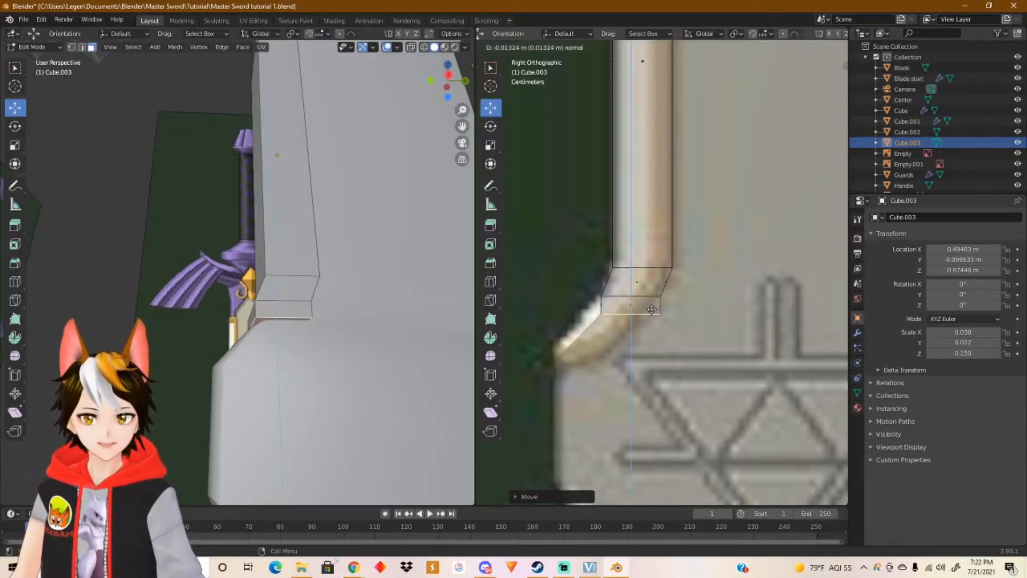
{"action": "left_click", "coordinate": [651, 317]}
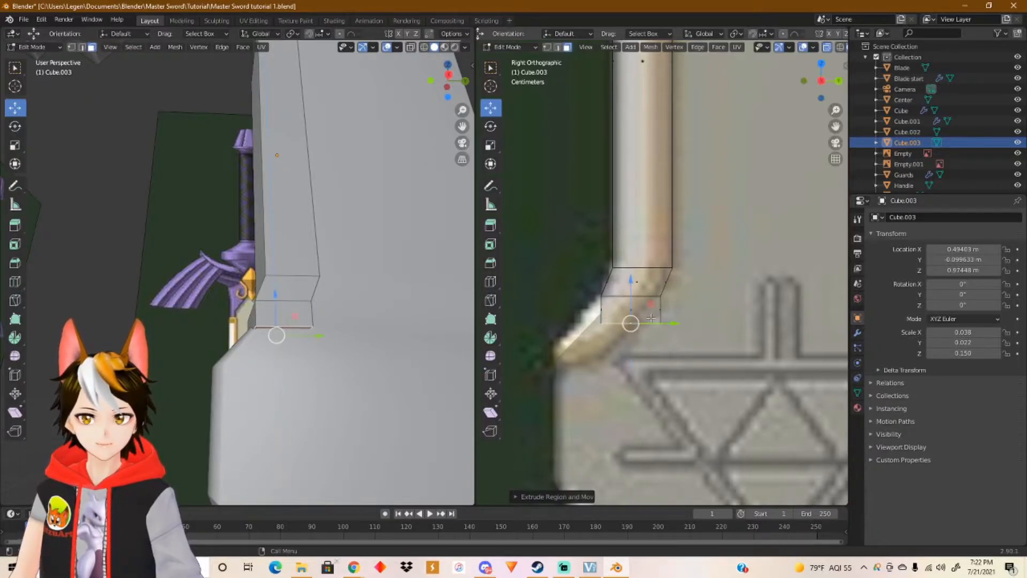
Step: Move the extruded lower end face of the trim strip about 0.02 m in negative Y to follow the reference bend
{"action": "key", "text": "g"}
{"action": "key", "text": "y"}
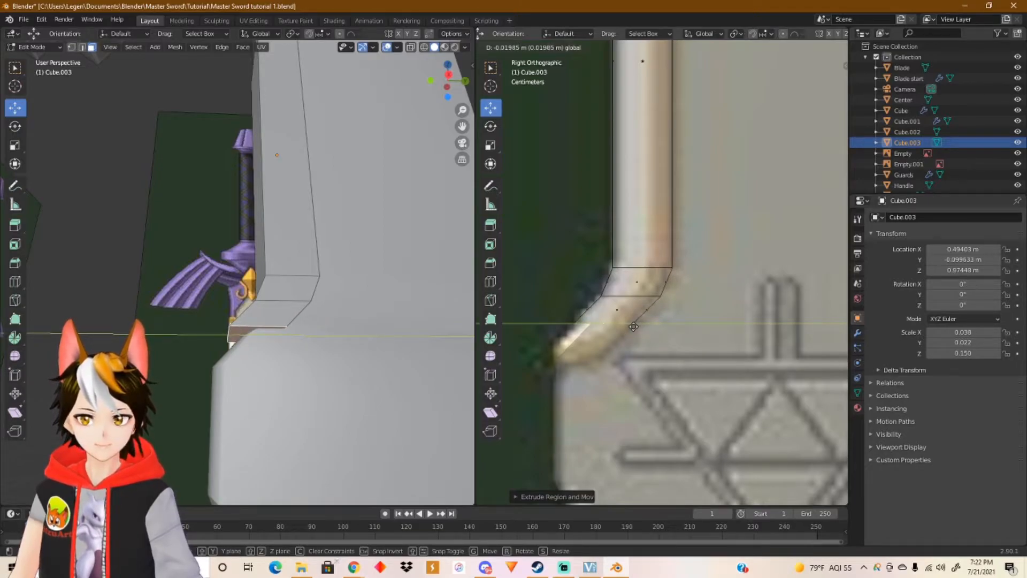
{"action": "left_click", "coordinate": [633, 326]}
Step: Extrude the lower end face down about 0.03 m and shift it outward onto the tip of the reference trim
{"action": "key", "text": "e"}
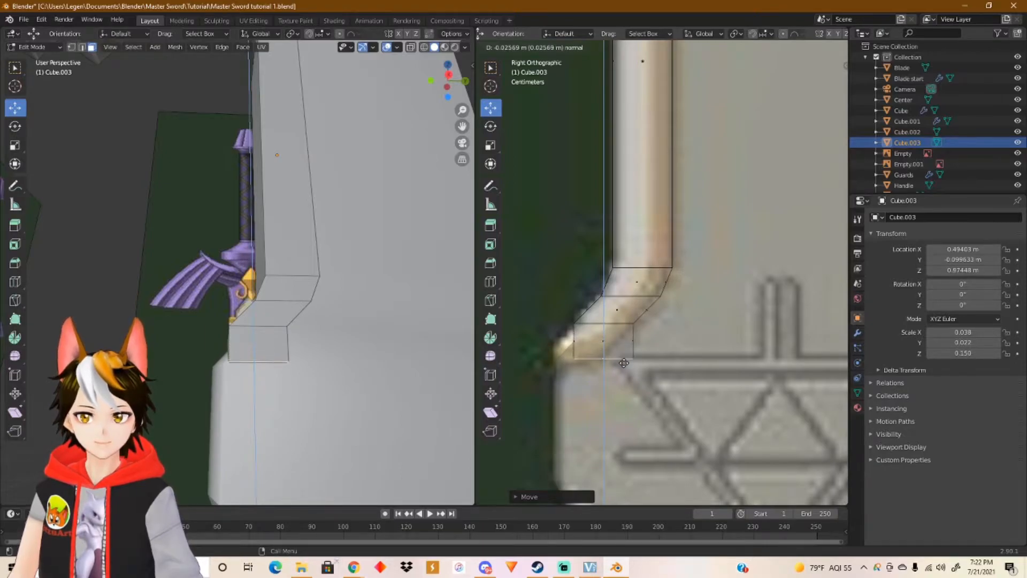
{"action": "left_click", "coordinate": [624, 366]}
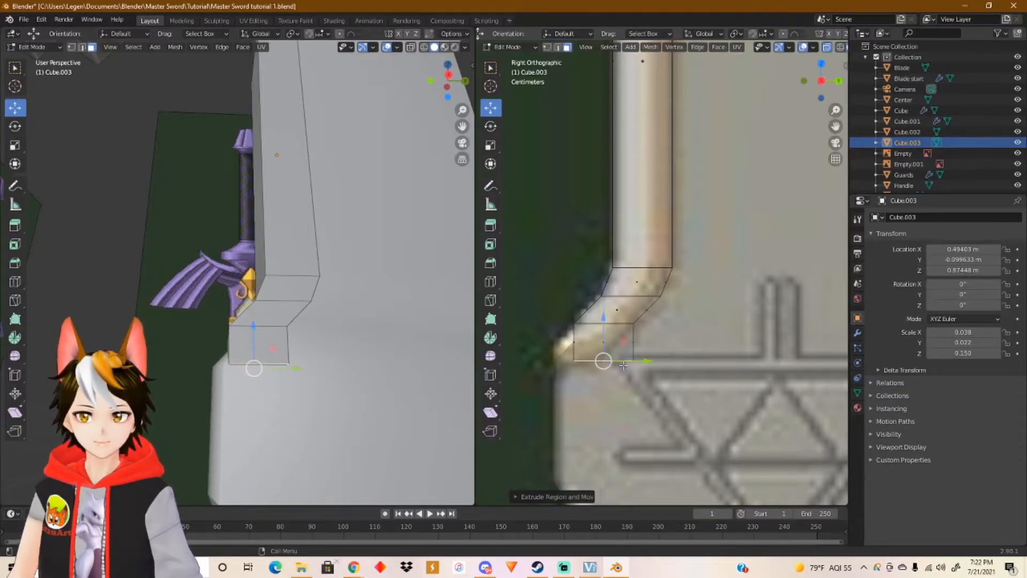
{"action": "left_click_drag", "start_coordinate": [642, 361], "coordinate": [615, 362]}
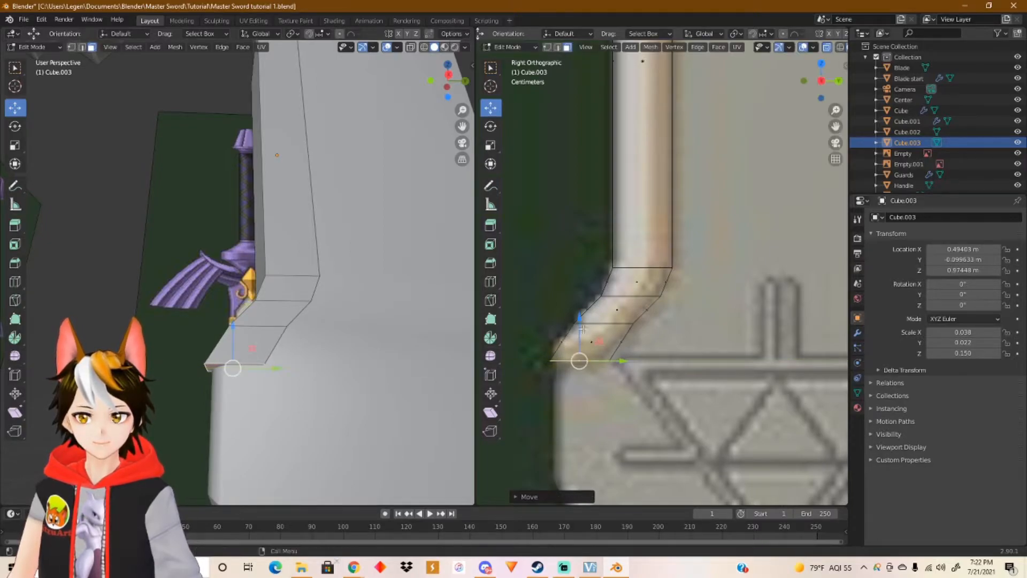
{"action": "left_click_drag", "start_coordinate": [580, 318], "coordinate": [580, 318]}
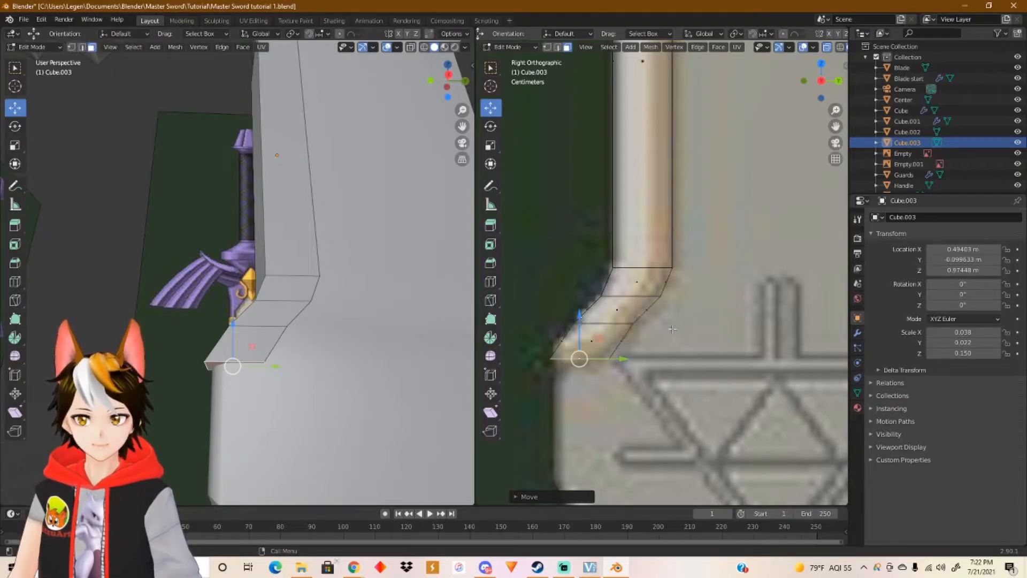
{"action": "left_click_drag", "start_coordinate": [579, 315], "coordinate": [591, 336]}
Step: Add a horizontal loop cut to the long straight section and slide it up to the lower edge of the reference's gold band
{"action": "middle_click_drag", "start_coordinate": [396, 253], "coordinate": [311, 318]}
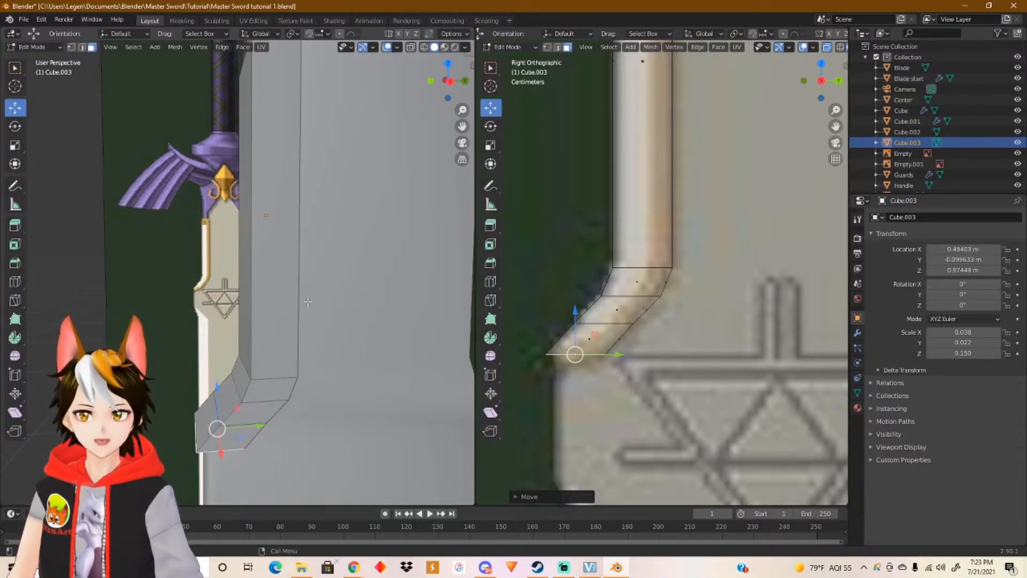
{"action": "scroll", "coordinate": [308, 295], "scroll_direction": "down", "scroll_amount": 2}
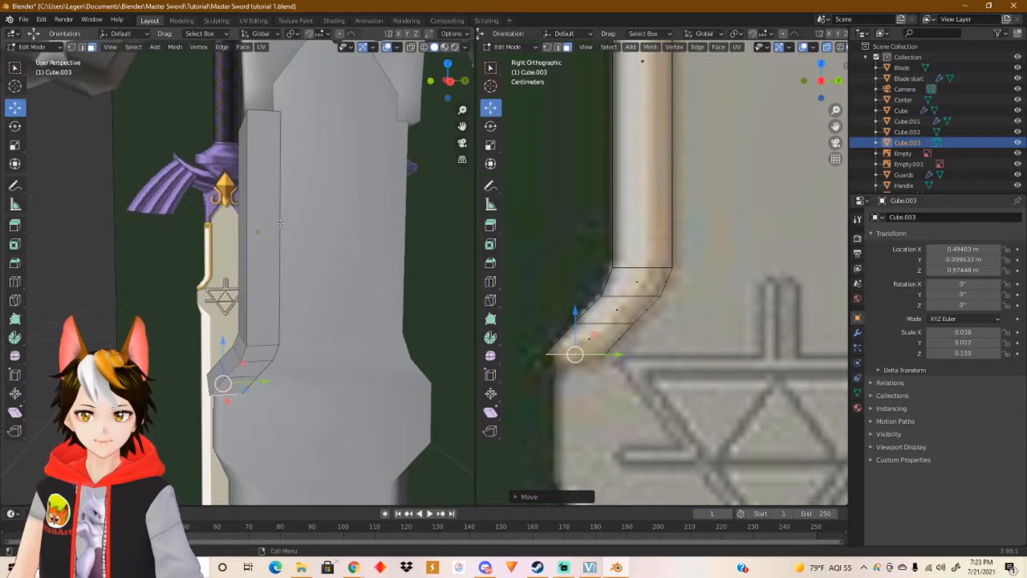
{"action": "scroll", "coordinate": [273, 190], "scroll_direction": "up", "scroll_amount": 1}
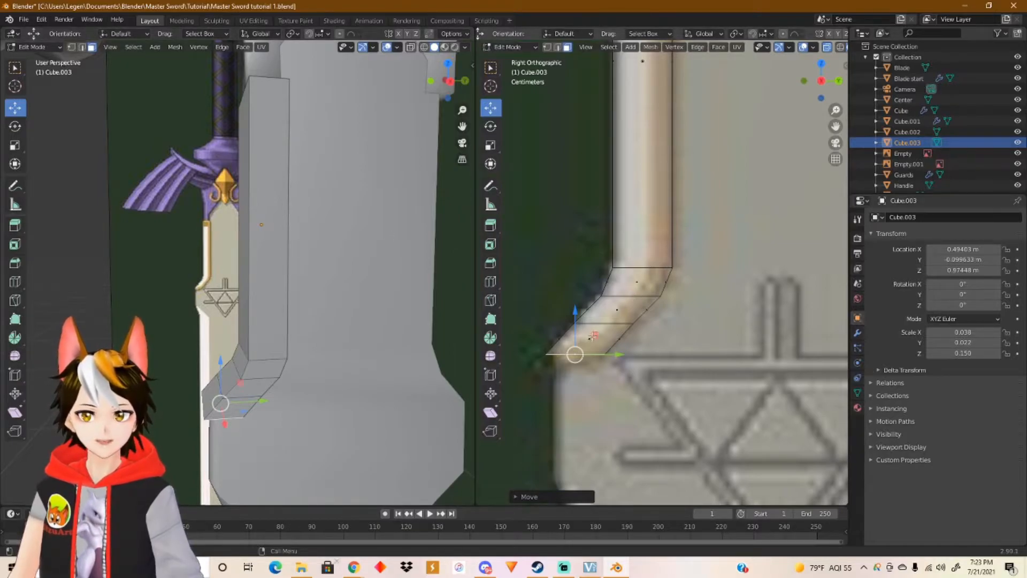
{"action": "middle_click_drag", "start_coordinate": [653, 245], "coordinate": [640, 416], "text": "shift"}
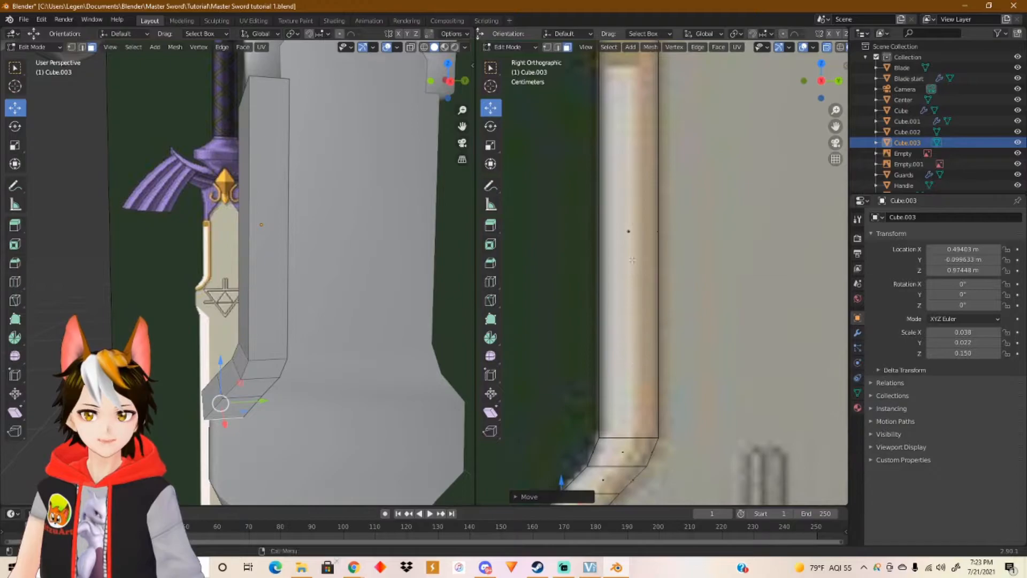
{"action": "scroll", "coordinate": [632, 255], "scroll_direction": "down", "scroll_amount": 1}
{"action": "key", "text": "ctrl+r"}
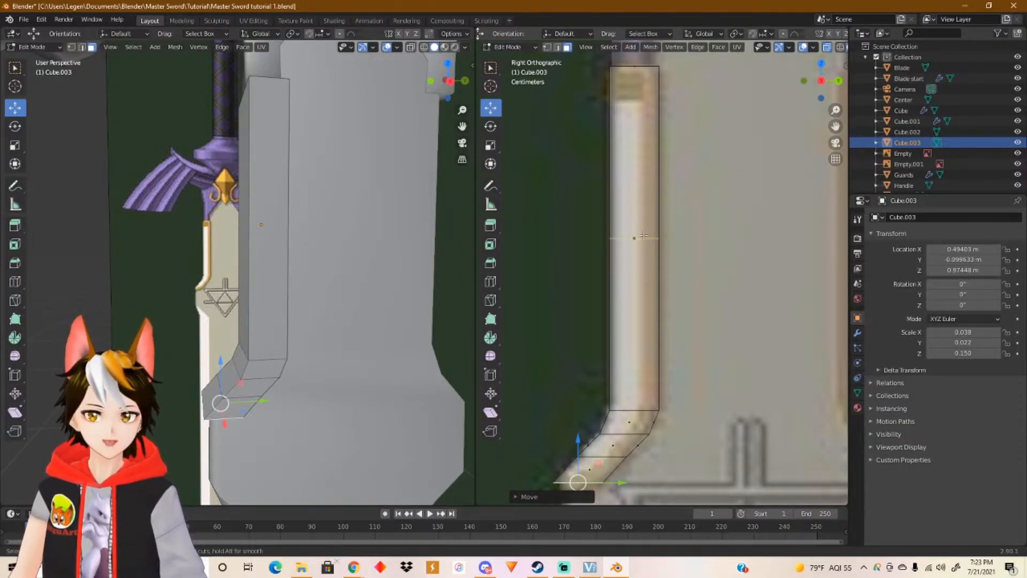
{"action": "left_click", "coordinate": [643, 236]}
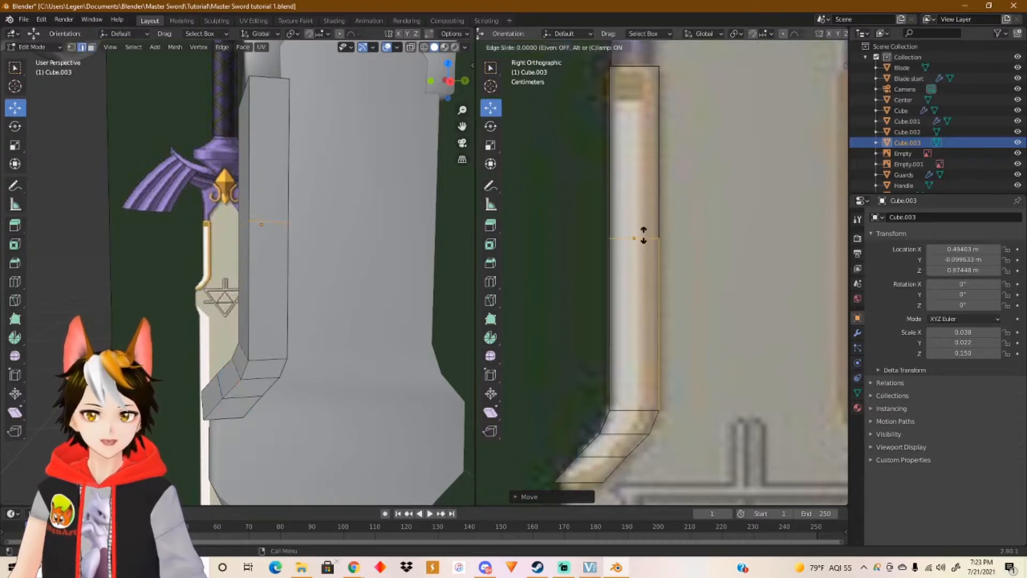
{"action": "left_click", "coordinate": [651, 99]}
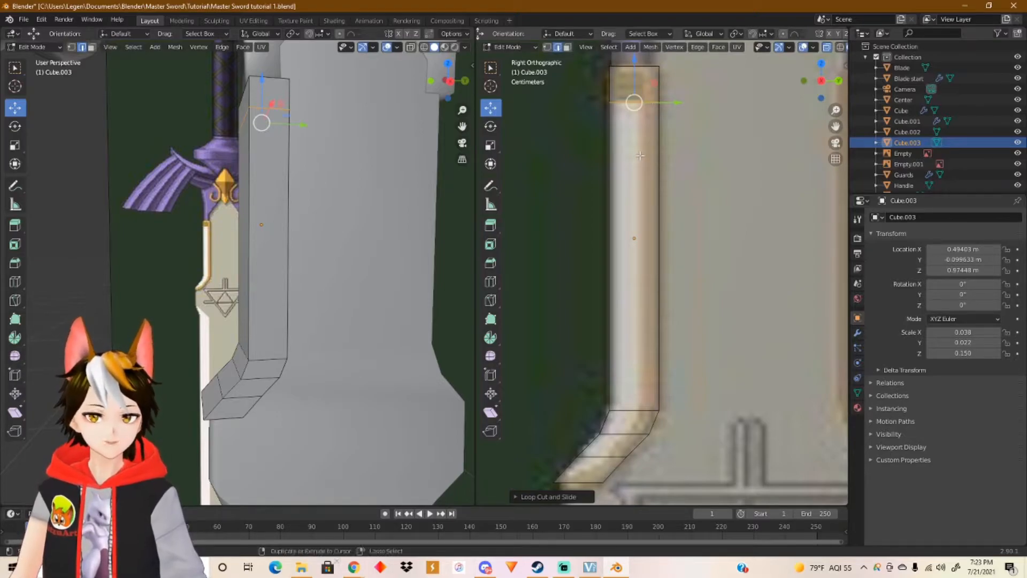
Step: Add a lengthwise loop cut along the strip and slide it by a factor of about -0.35 to the reference's gold border
{"action": "key", "text": "ctrl+r"}
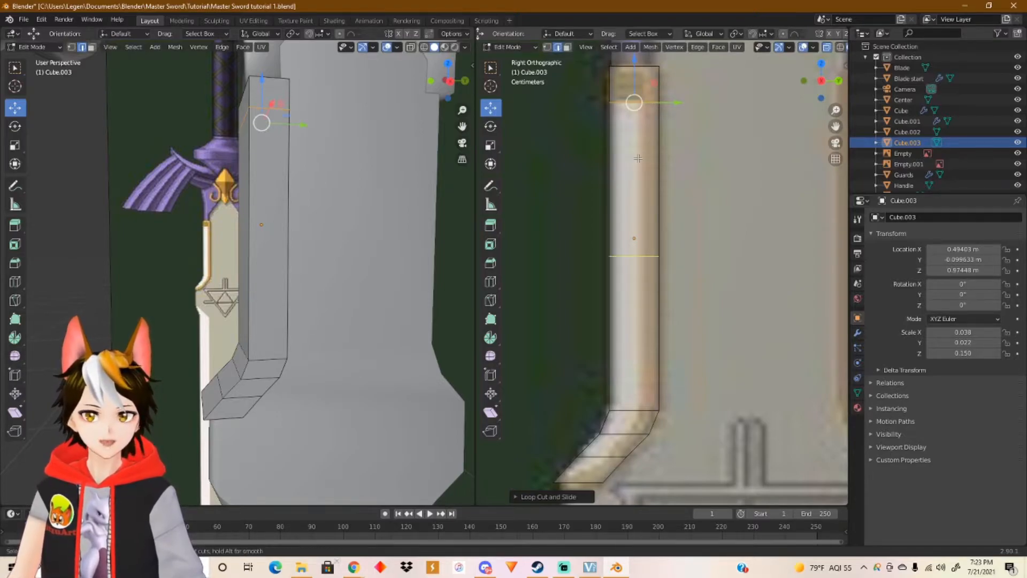
{"action": "left_click", "coordinate": [634, 102]}
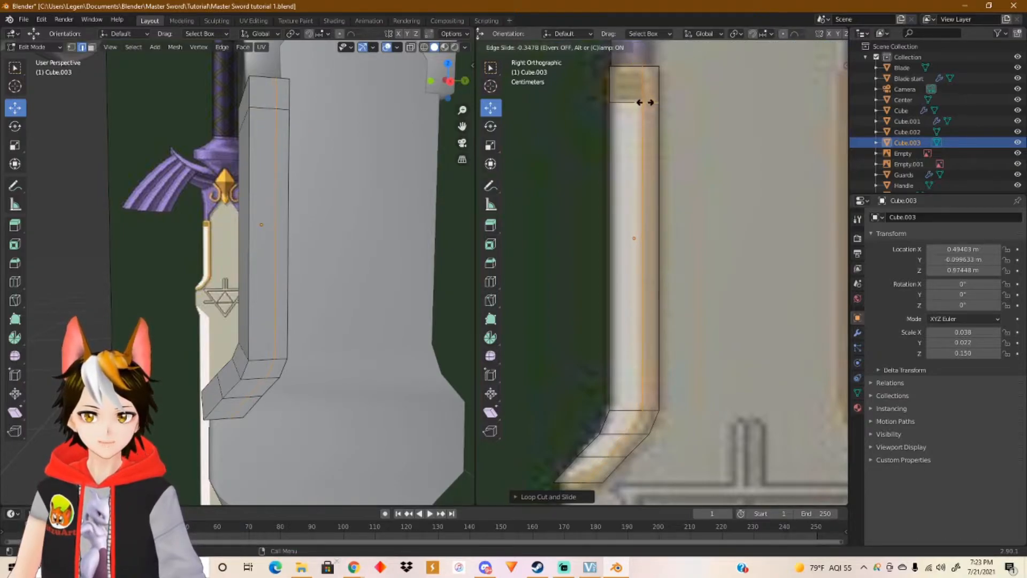
{"action": "left_click", "coordinate": [645, 102]}
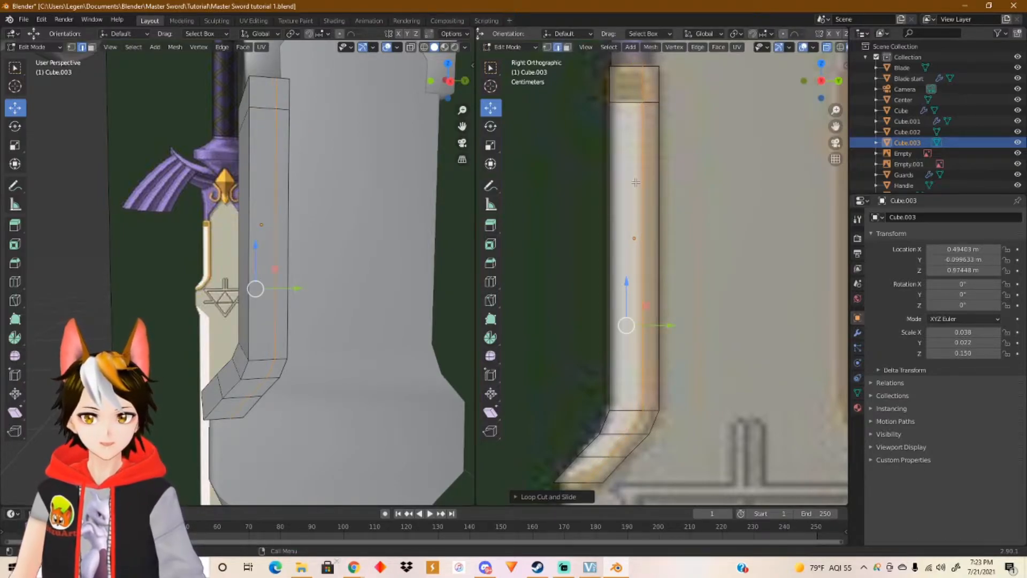
Step: Add a loop cut across the lowest segment of the strip, roughly midway along that segment
{"action": "middle_click_drag", "start_coordinate": [613, 384], "coordinate": [623, 285], "text": "shift"}
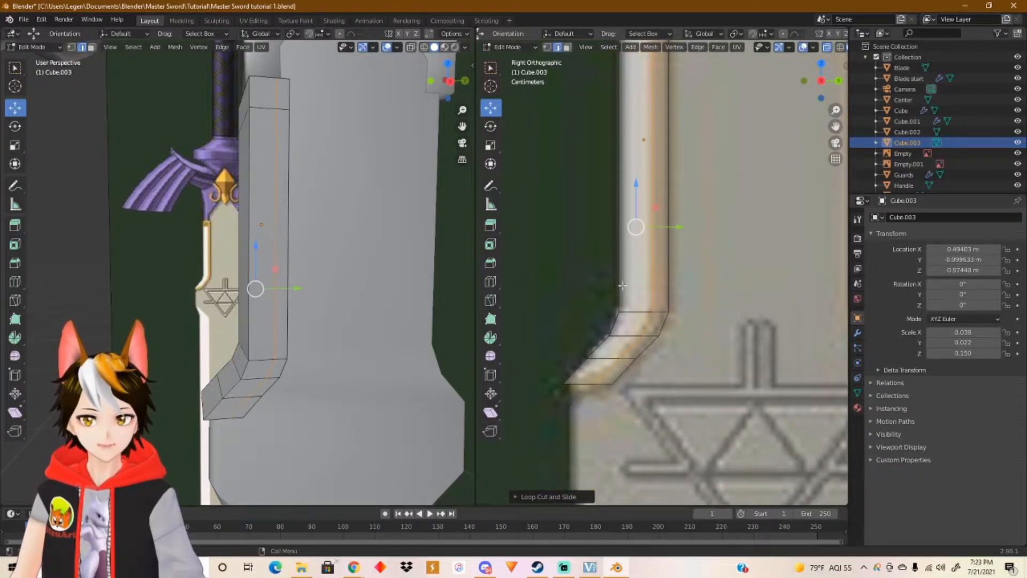
{"action": "key", "text": "ctrl+r"}
{"action": "left_click", "coordinate": [576, 373]}
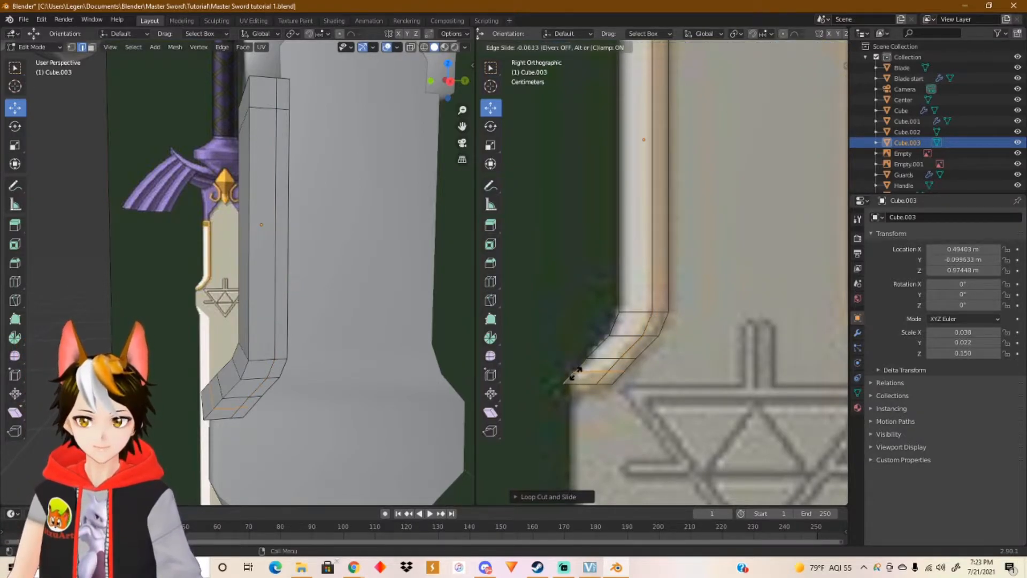
{"action": "left_click", "coordinate": [575, 373]}
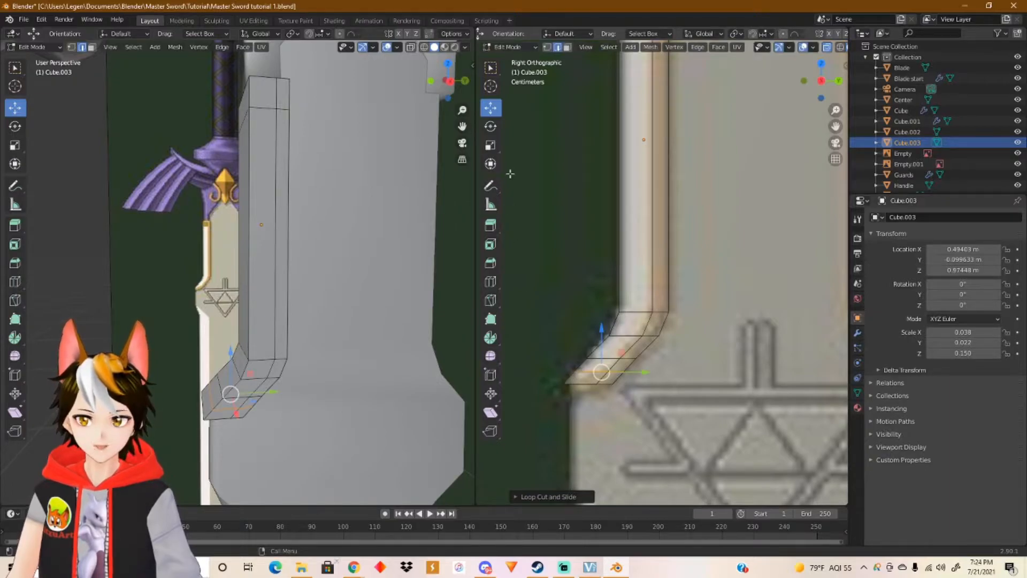
Step: In vertex select mode, pick the strip's bottom edge loop and move it slightly down and outward
{"action": "key", "text": "1"}
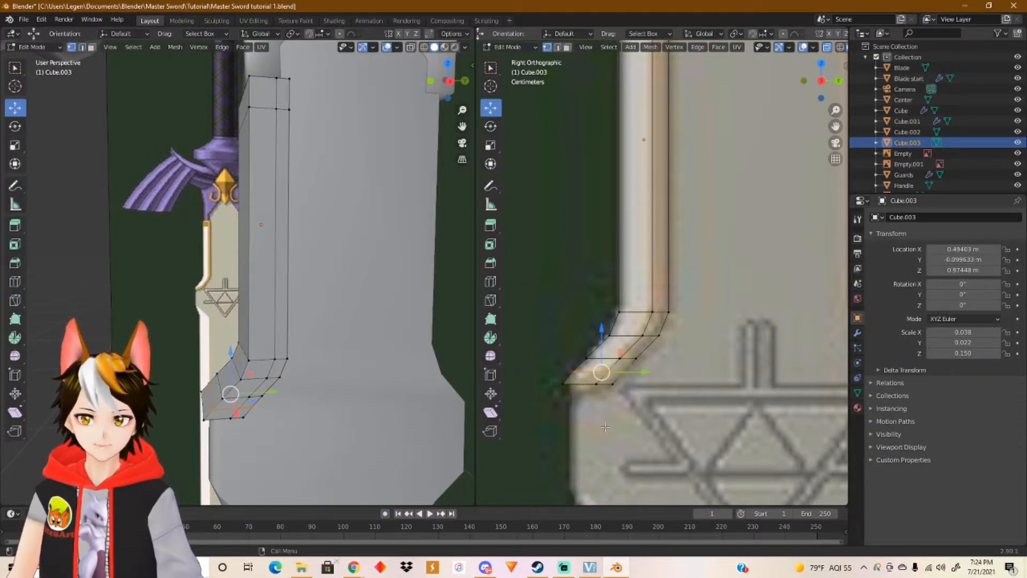
{"action": "left_click", "coordinate": [568, 375], "text": "alt"}
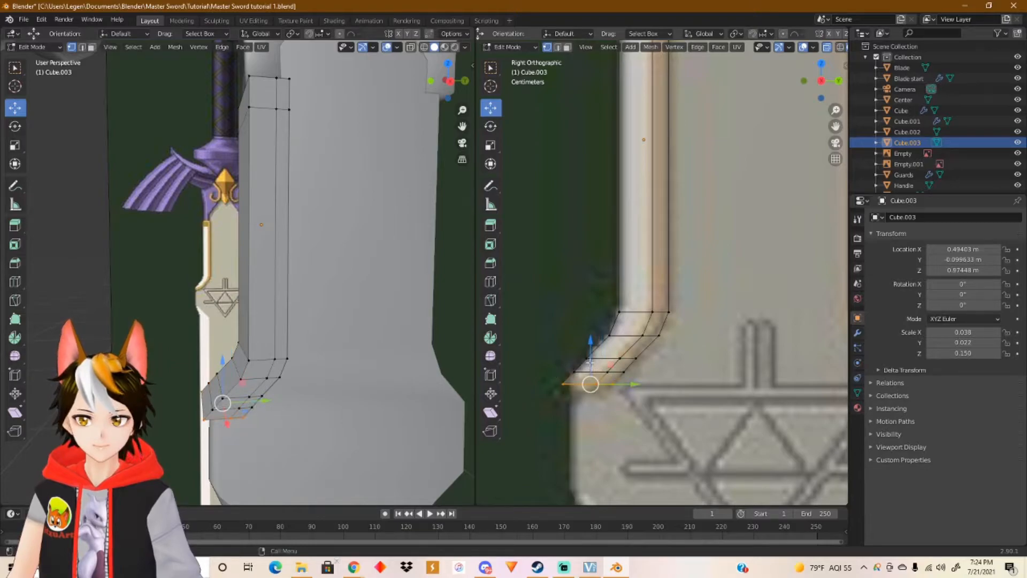
{"action": "left_click_drag", "start_coordinate": [590, 363], "coordinate": [621, 389]}
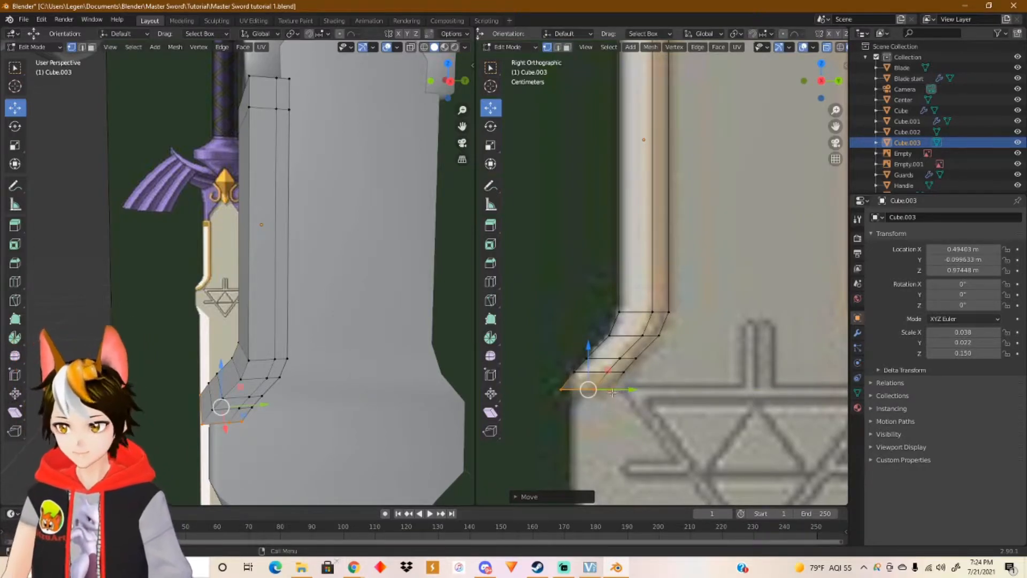
Step: Select the vertex row just above the strip's bottom end and raise it slightly along Z
{"action": "scroll", "coordinate": [621, 389], "scroll_direction": "up", "scroll_amount": 3}
{"action": "middle_click_drag", "start_coordinate": [609, 441], "coordinate": [652, 353], "text": "shift"}
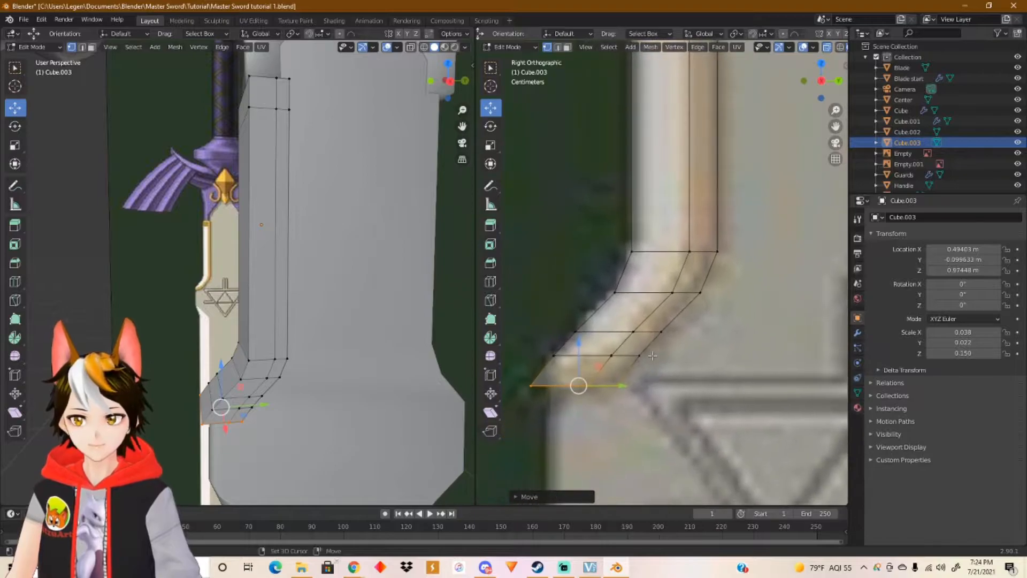
{"action": "left_click_drag", "start_coordinate": [650, 361], "coordinate": [546, 347]}
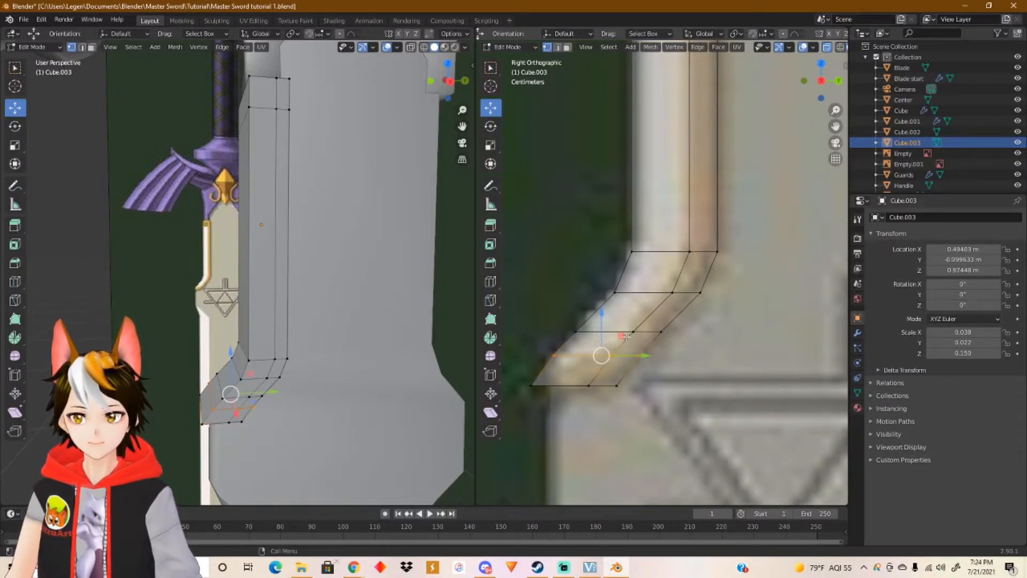
{"action": "key", "text": "g"}
{"action": "key", "text": "z"}
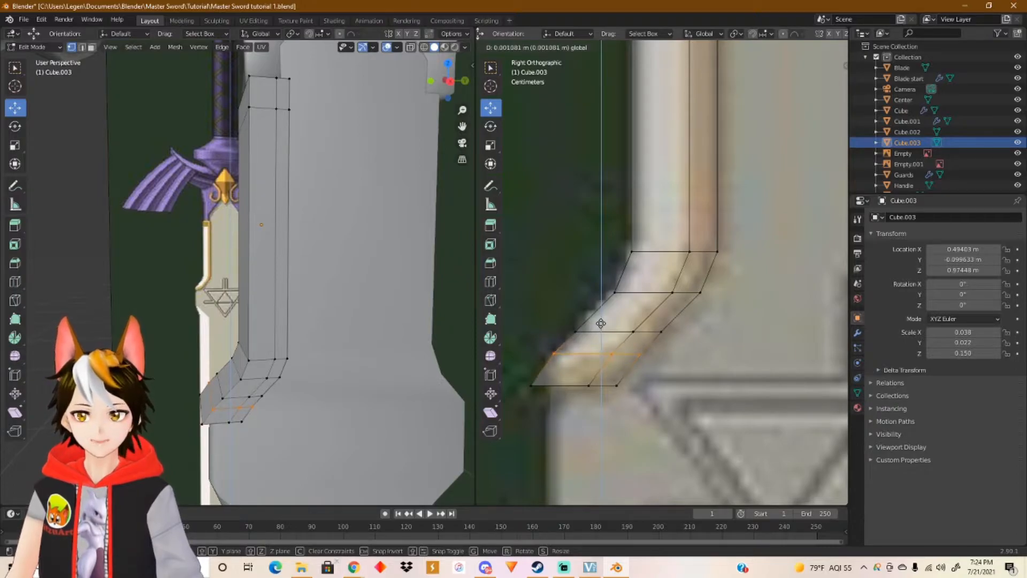
{"action": "left_click", "coordinate": [601, 322]}
Step: Move the outer bottom corner vertices inward to the reference outline, then lower the whole bottom row slightly
{"action": "left_click", "coordinate": [530, 386]}
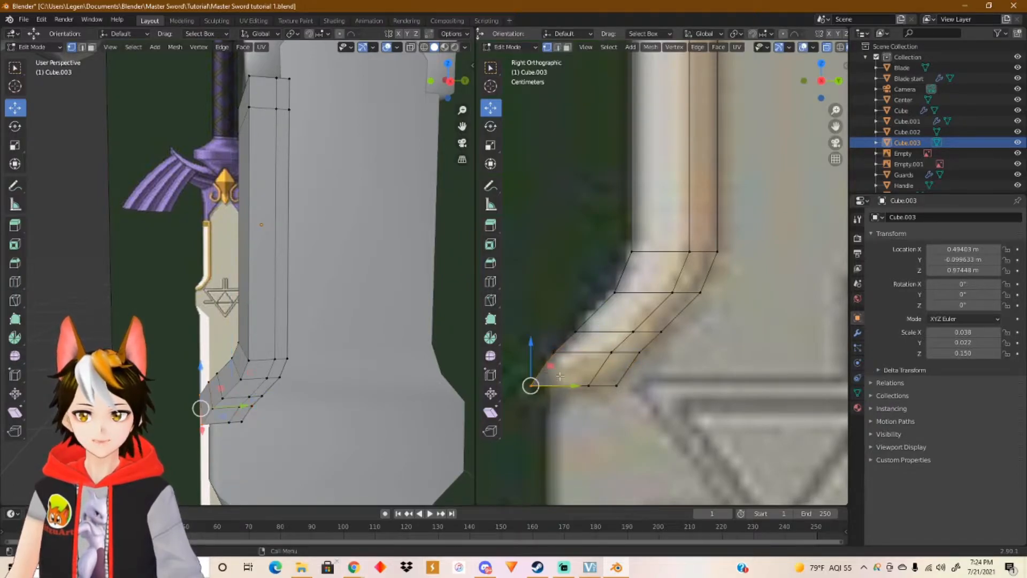
{"action": "left_click_drag", "start_coordinate": [529, 416], "coordinate": [637, 386]}
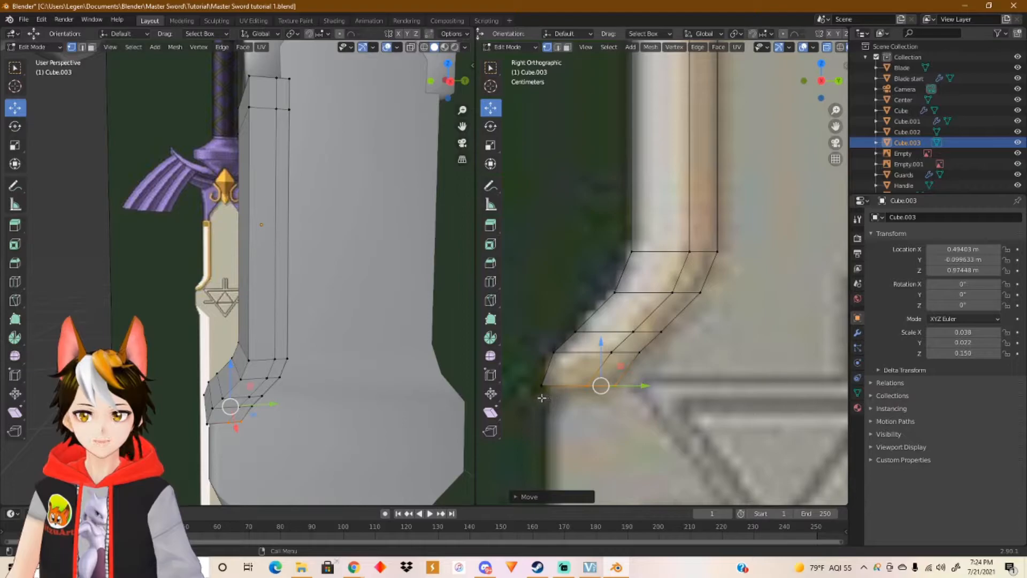
{"action": "left_click_drag", "start_coordinate": [539, 396], "coordinate": [654, 378]}
{"action": "left_click_drag", "start_coordinate": [582, 343], "coordinate": [582, 343]}
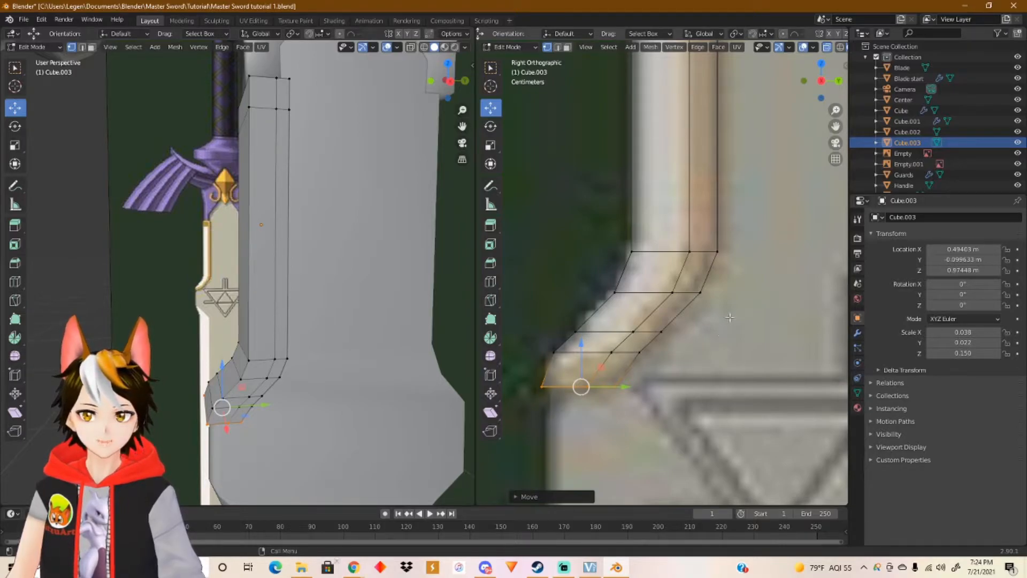
Step: Shift the inner and middle vertices of the lower bend's rows slightly in positive Y to match the reference's gold border
{"action": "left_click", "coordinate": [688, 292]}
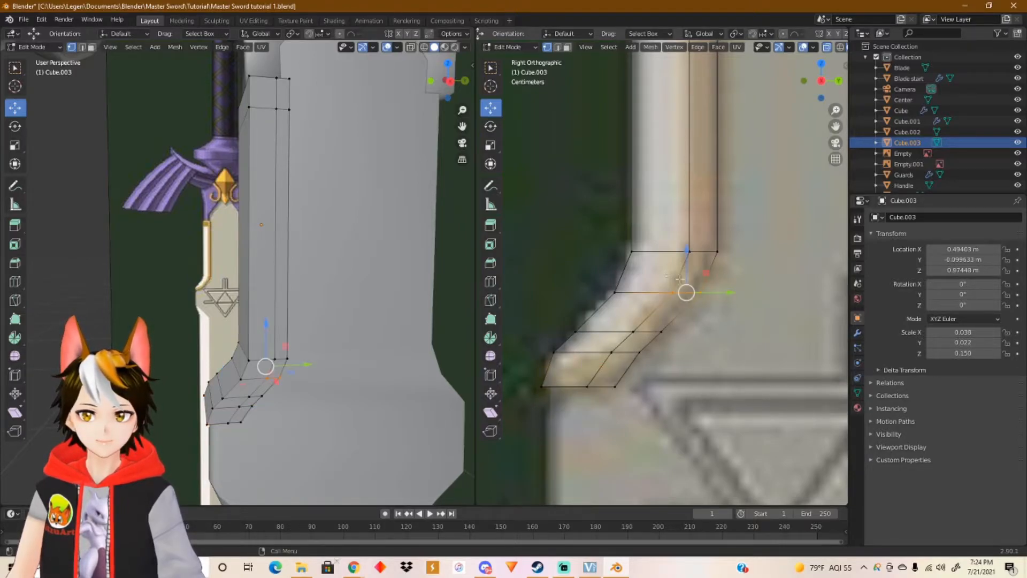
{"action": "left_click_drag", "start_coordinate": [727, 290], "coordinate": [729, 291]}
{"action": "left_click", "coordinate": [730, 290]}
{"action": "left_click_drag", "start_coordinate": [692, 340], "coordinate": [622, 323]}
{"action": "left_click_drag", "start_coordinate": [658, 360], "coordinate": [603, 342], "text": "shift"}
{"action": "left_click_drag", "start_coordinate": [685, 341], "coordinate": [692, 340]}
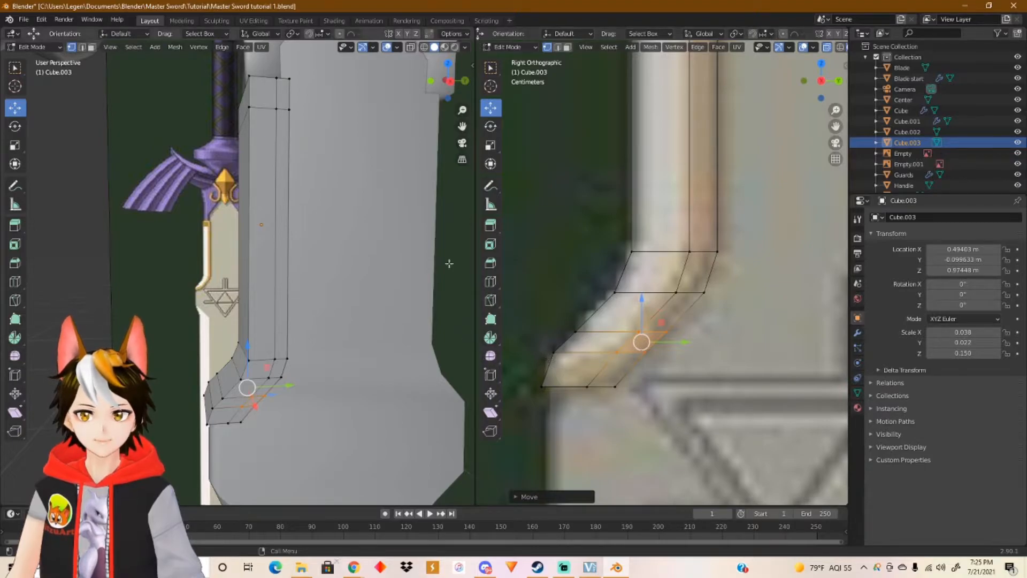
Step: Show the strip from the back in one viewport, and set the perspective viewport to a right orthographic view with X-ray enabled
{"action": "left_click", "coordinate": [838, 82]}
{"action": "middle_click_drag", "start_coordinate": [636, 347], "coordinate": [553, 353], "text": "shift"}
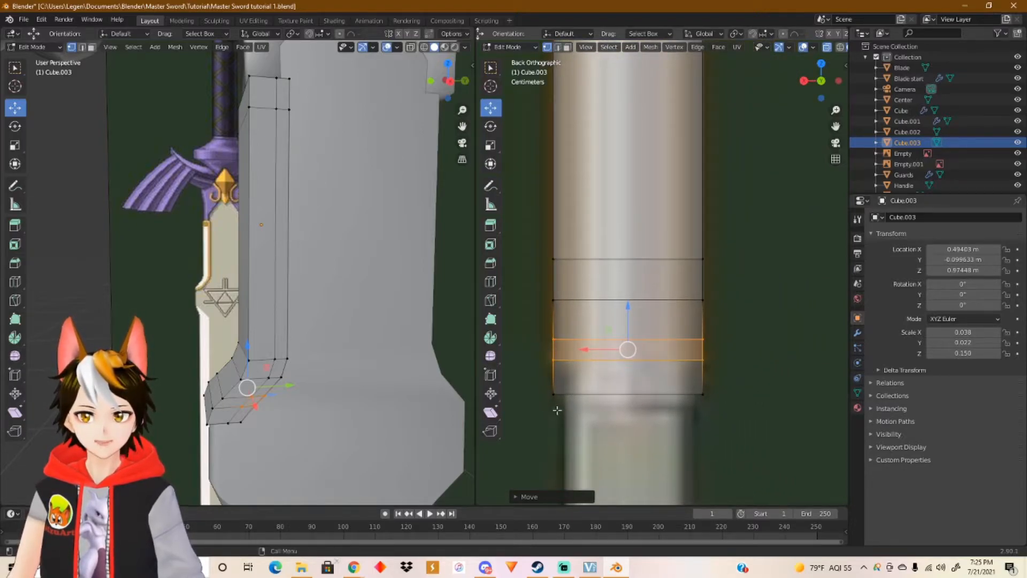
{"action": "scroll", "coordinate": [557, 410], "scroll_direction": "down", "scroll_amount": 3}
{"action": "middle_click_drag", "start_coordinate": [620, 359], "coordinate": [603, 484], "text": "shift"}
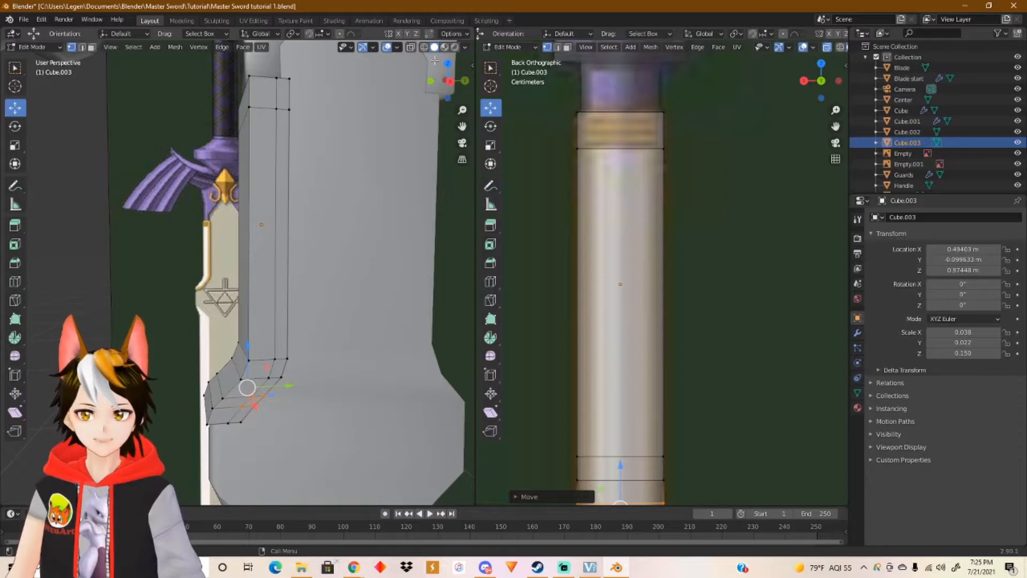
{"action": "left_click", "coordinate": [411, 47]}
{"action": "left_click", "coordinate": [451, 82]}
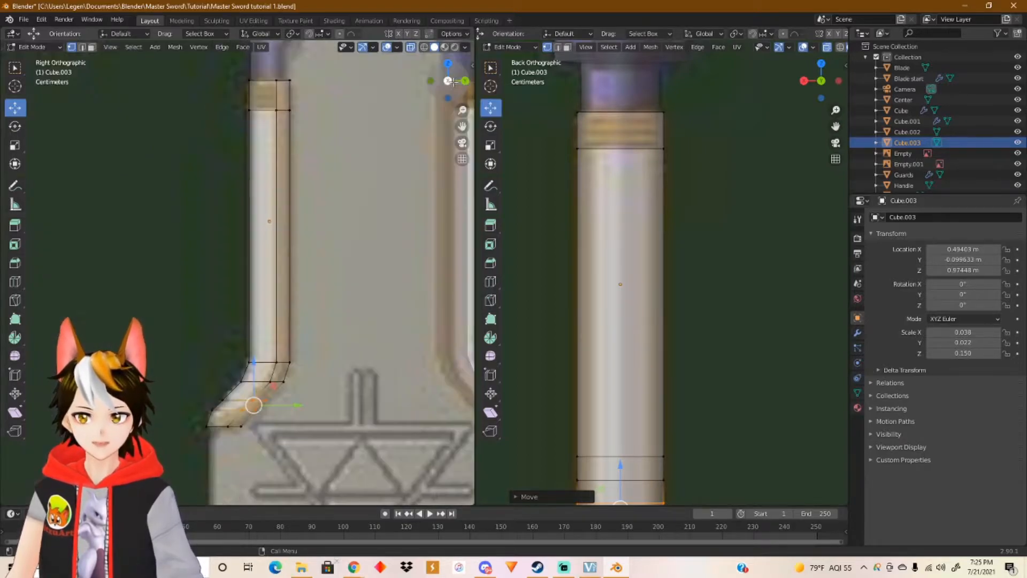
{"action": "middle_click_drag", "start_coordinate": [229, 184], "coordinate": [215, 246], "text": "shift"}
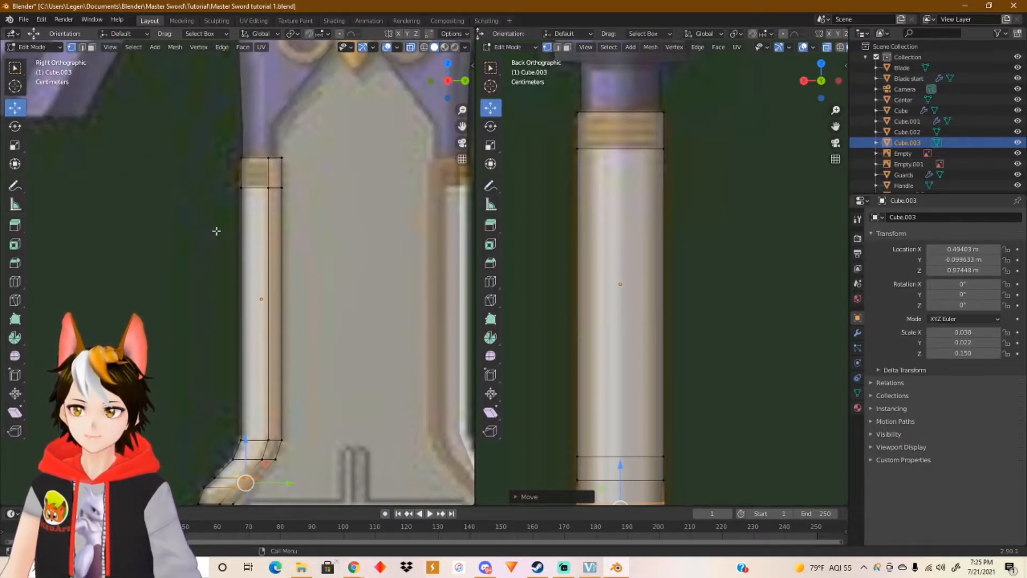
Step: Scale the strip's outer vertices, from the top through the lower bend but excluding the bottom row, to about 0.72 along X, and turn off X-ray
{"action": "left_click_drag", "start_coordinate": [216, 145], "coordinate": [246, 441]}
{"action": "middle_click_drag", "start_coordinate": [245, 441], "coordinate": [236, 298], "text": "shift"}
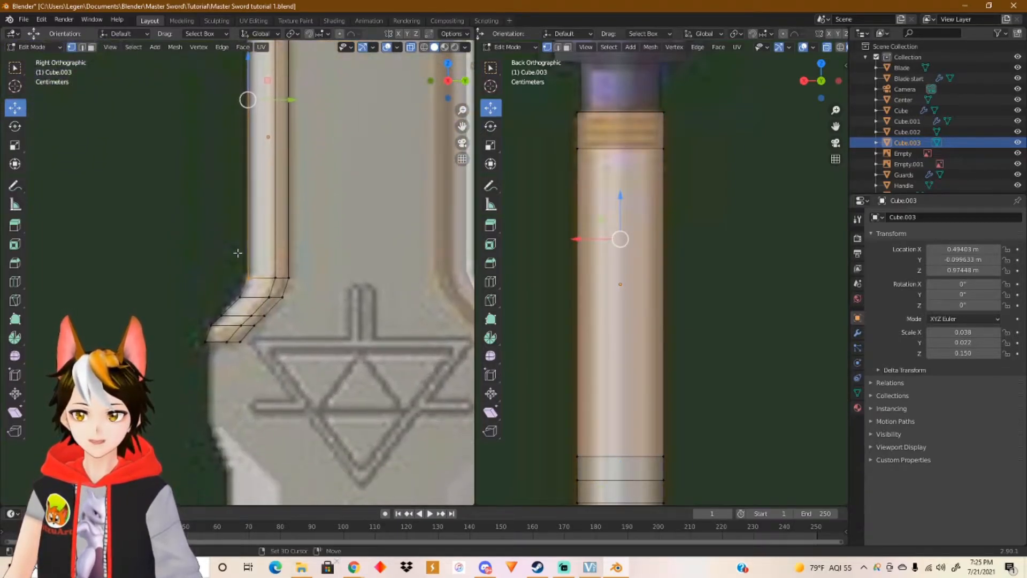
{"action": "scroll", "coordinate": [234, 330], "scroll_direction": "up", "scroll_amount": 2}
{"action": "left_click_drag", "start_coordinate": [219, 298], "coordinate": [208, 370], "text": "shift"}
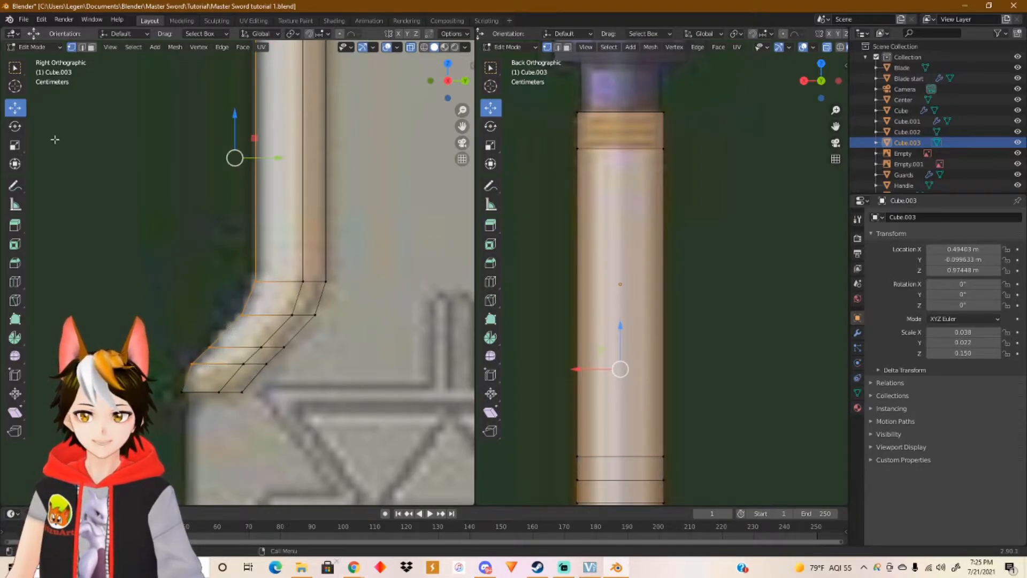
{"action": "left_click", "coordinate": [16, 147]}
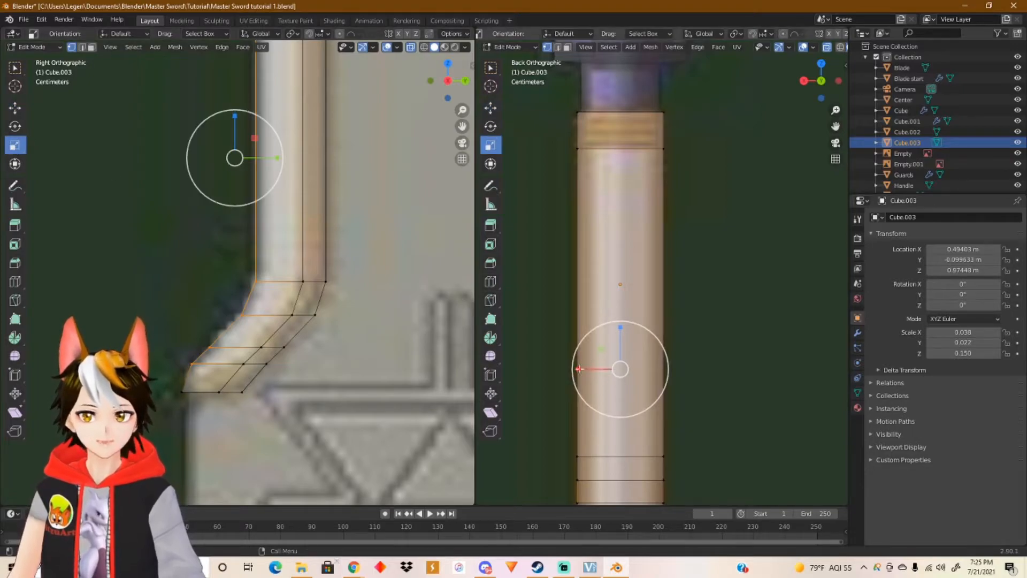
{"action": "left_click_drag", "start_coordinate": [577, 368], "coordinate": [589, 368]}
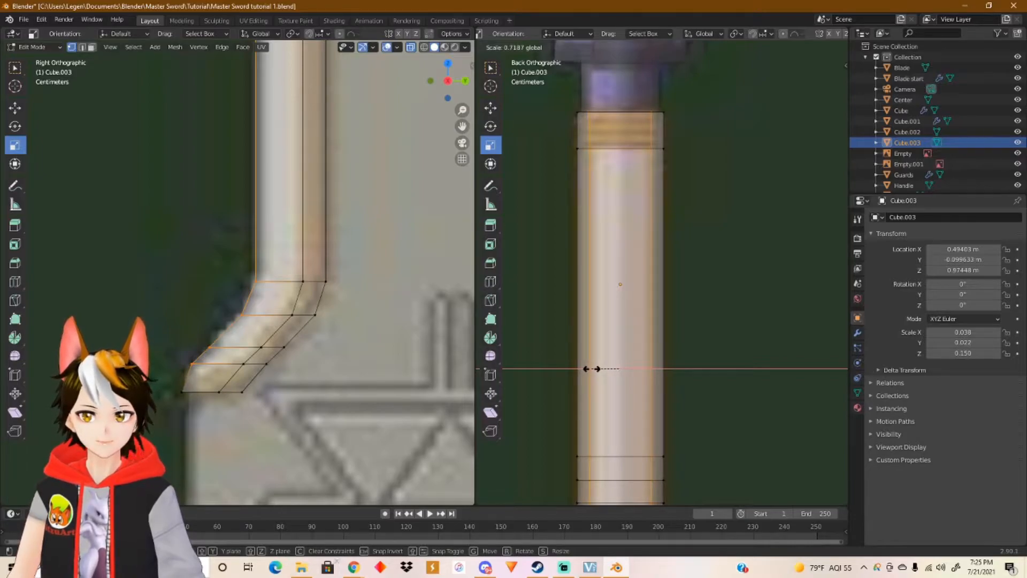
{"action": "left_click_drag", "start_coordinate": [589, 368], "coordinate": [590, 368]}
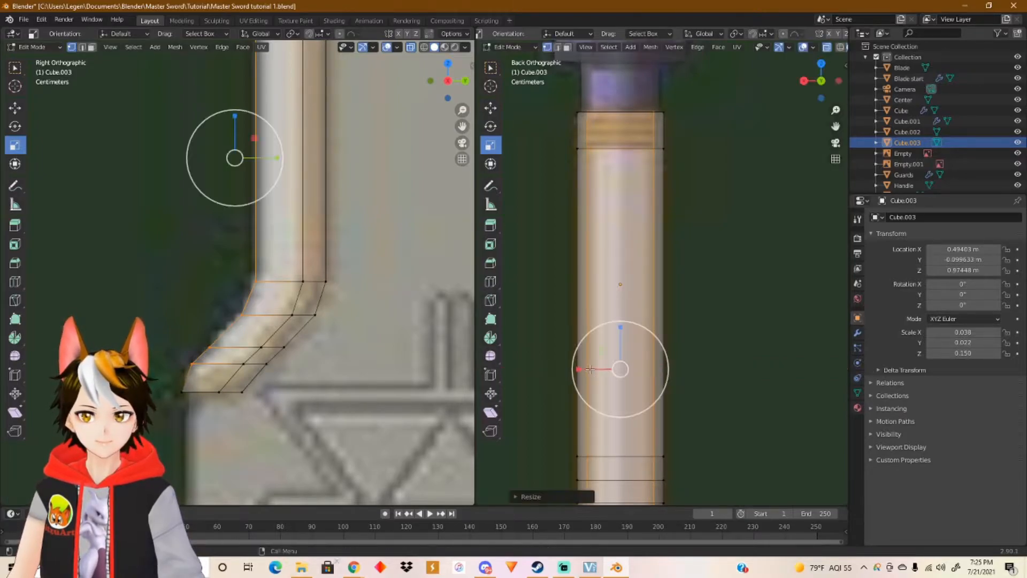
{"action": "left_click", "coordinate": [410, 49]}
{"action": "mouse_move", "coordinate": [369, 235]}
{"action": "middle_mouse_down"}
{"action": "mouse_move", "coordinate": [379, 258]}
{"action": "mouse_move", "coordinate": [422, 266]}
{"action": "mouse_move", "coordinate": [442, 255]}
{"action": "mouse_move", "coordinate": [453, 225]}
{"action": "mouse_move", "coordinate": [422, 262]}
{"action": "mouse_move", "coordinate": [328, 243]}
{"action": "mouse_move", "coordinate": [323, 251]}
{"action": "middle_mouse_up"}
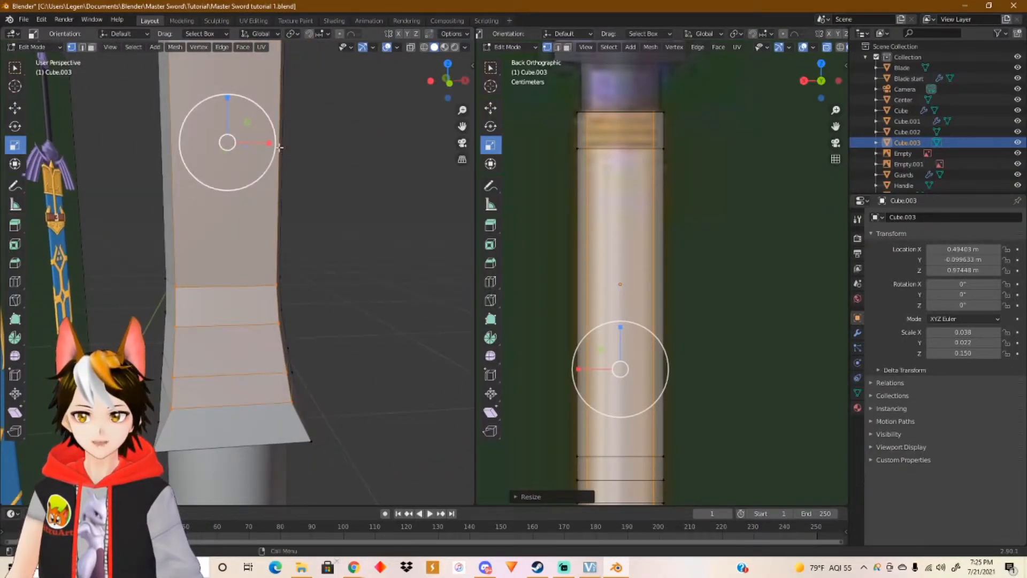
{"action": "left_click_drag", "start_coordinate": [266, 142], "coordinate": [265, 148]}
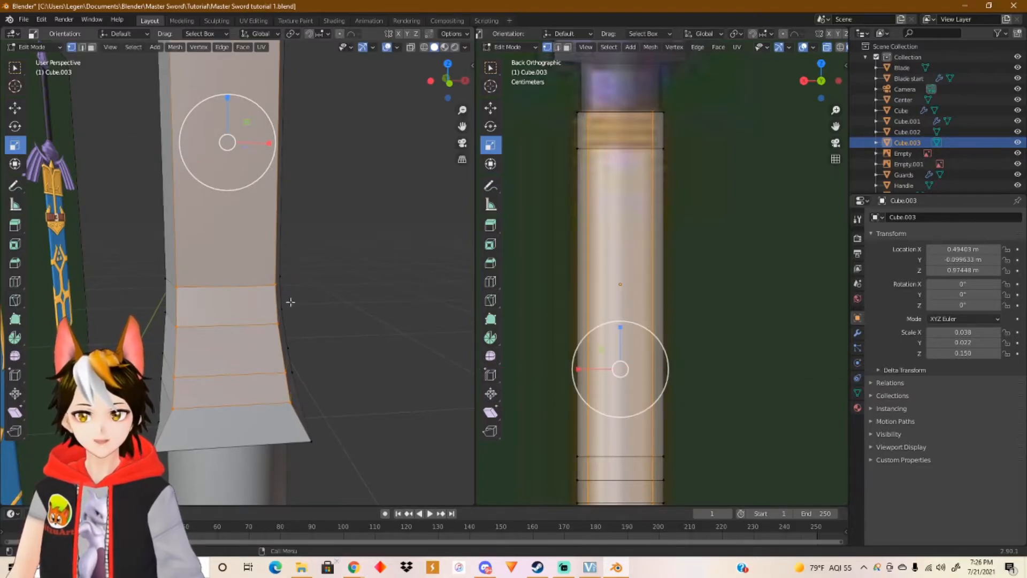
Step: Select the two outer corner vertices at the strip's bottom end and scale them inward along X
{"action": "middle_click_drag", "start_coordinate": [324, 363], "coordinate": [258, 265]}
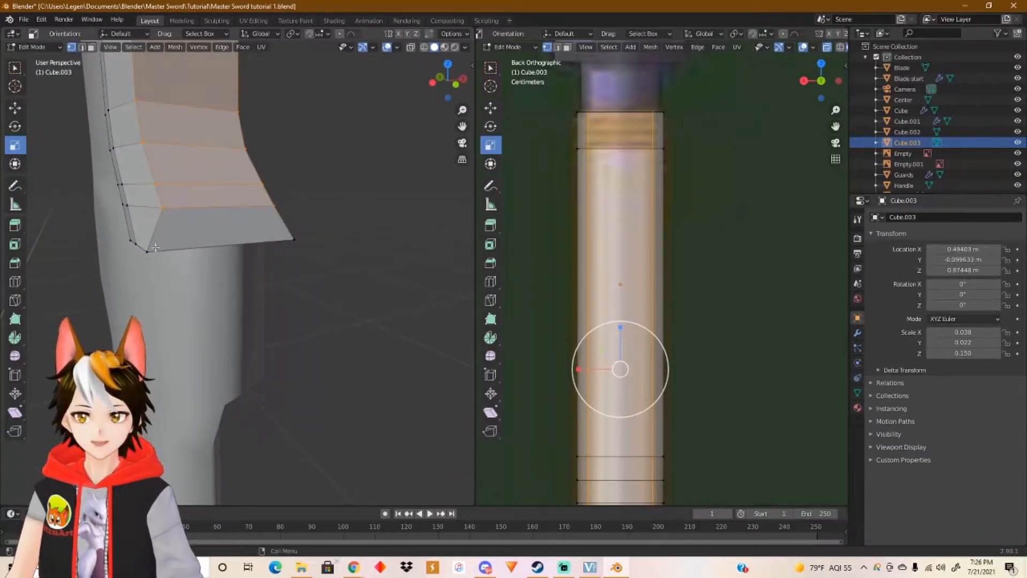
{"action": "left_click", "coordinate": [149, 250]}
{"action": "left_click", "coordinate": [294, 239], "text": "shift"}
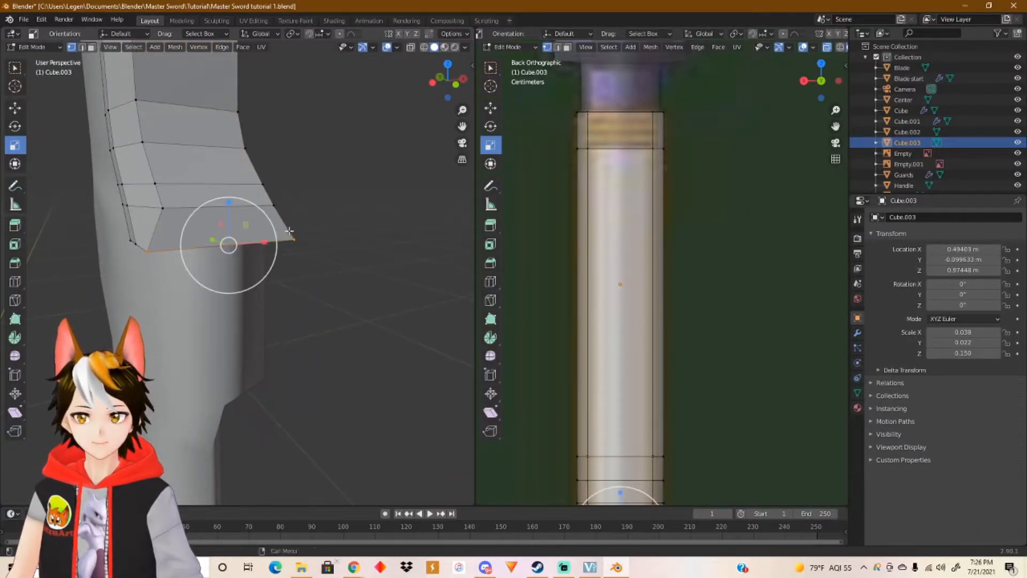
{"action": "key", "text": "s"}
{"action": "key", "text": "x"}
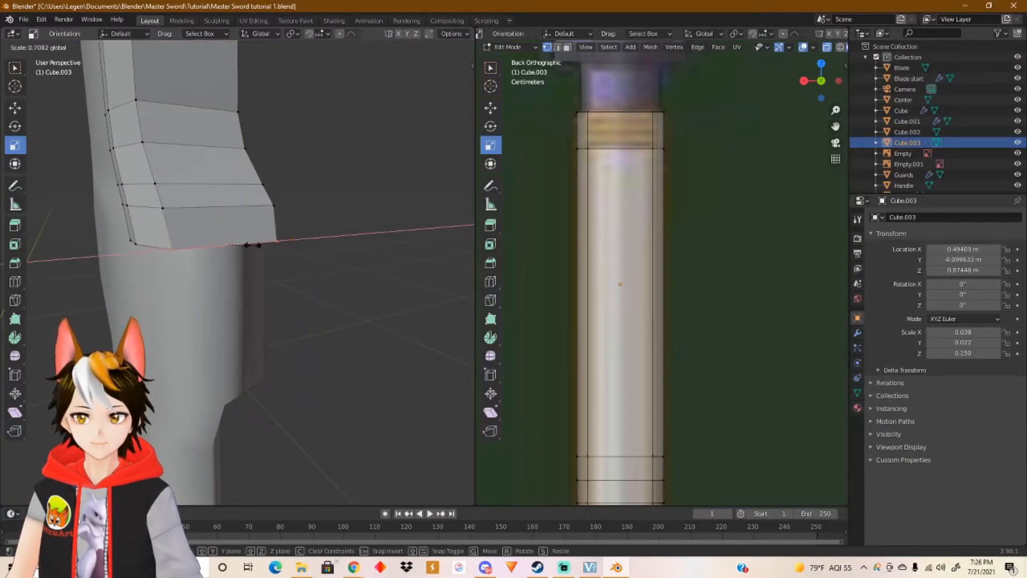
{"action": "left_click", "coordinate": [249, 245]}
Step: Widen the bottom outer corner pair along X by a factor of about 1.12 to line up with the edges above
{"action": "middle_click_drag", "start_coordinate": [636, 497], "coordinate": [702, 256], "text": "shift"}
{"action": "scroll", "coordinate": [617, 325], "scroll_direction": "up", "scroll_amount": 3}
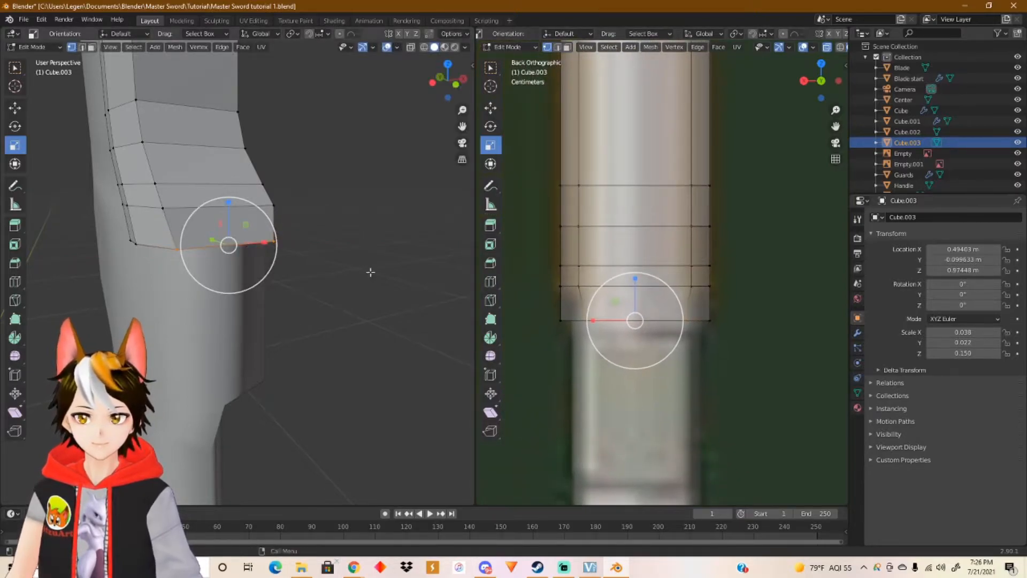
{"action": "key", "text": "s"}
{"action": "key", "text": "x"}
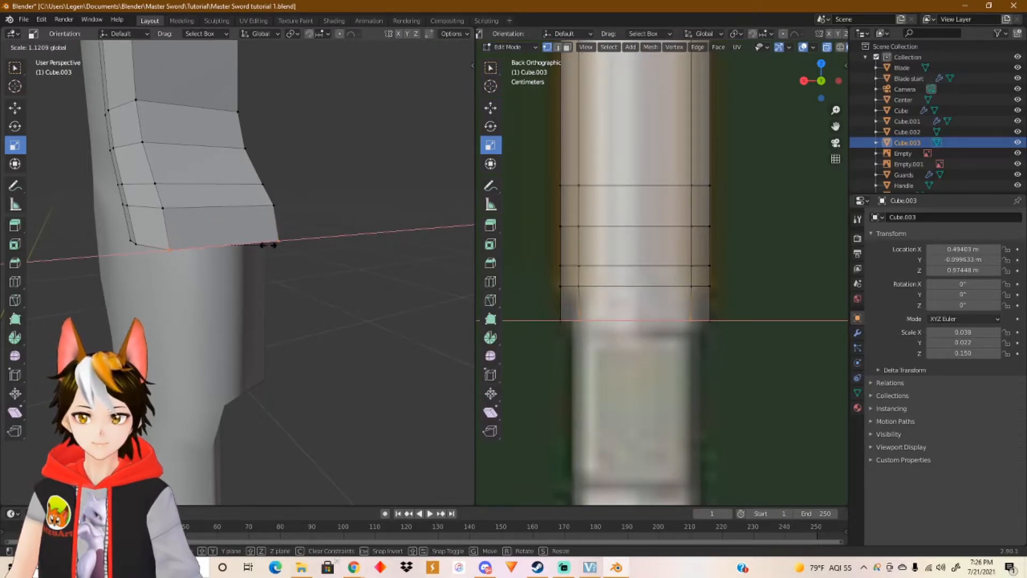
{"action": "left_click", "coordinate": [268, 245]}
Step: Set the back-view viewport to a right orthographic view and lower the vertex row just above the bottom end slightly along Z
{"action": "middle_click_drag", "start_coordinate": [267, 245], "coordinate": [427, 246]}
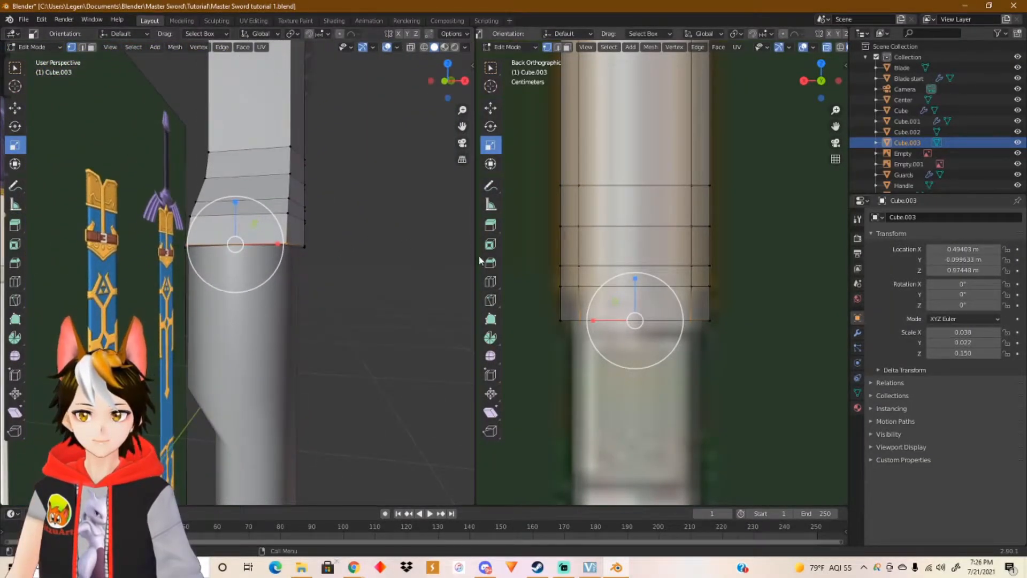
{"action": "middle_click_drag", "start_coordinate": [369, 207], "coordinate": [302, 215]}
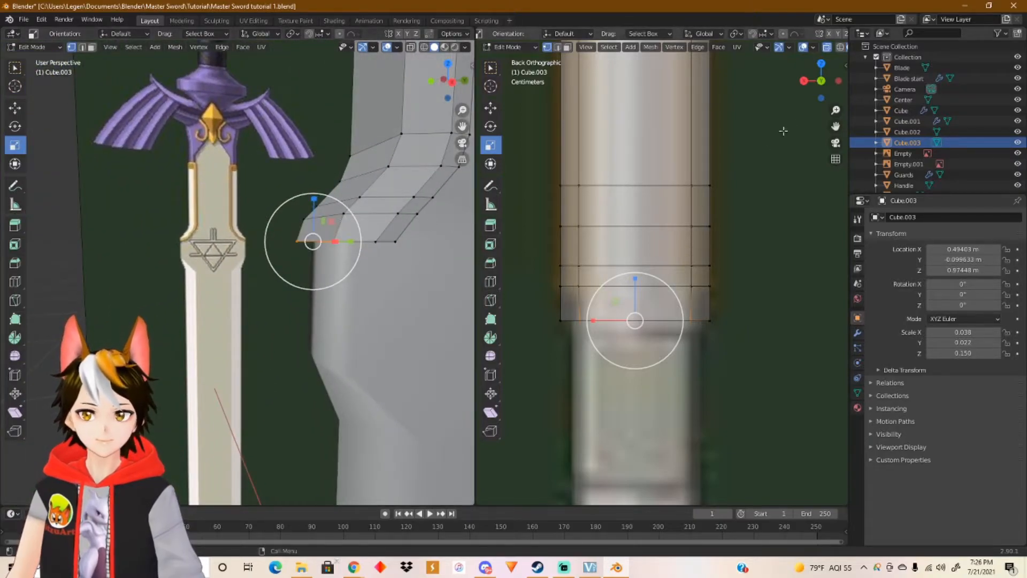
{"action": "left_click", "coordinate": [803, 81]}
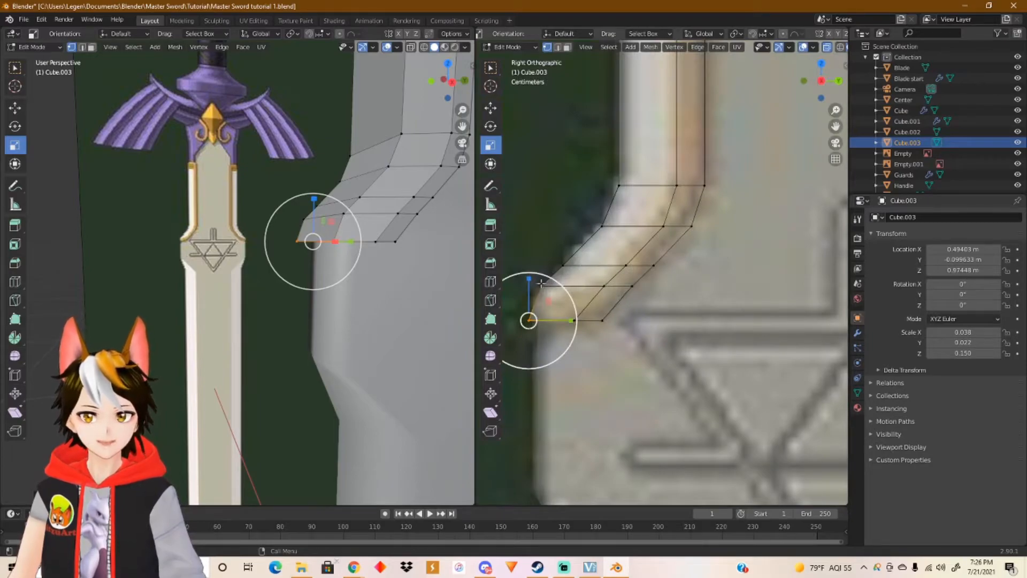
{"action": "left_click_drag", "start_coordinate": [652, 301], "coordinate": [526, 275]}
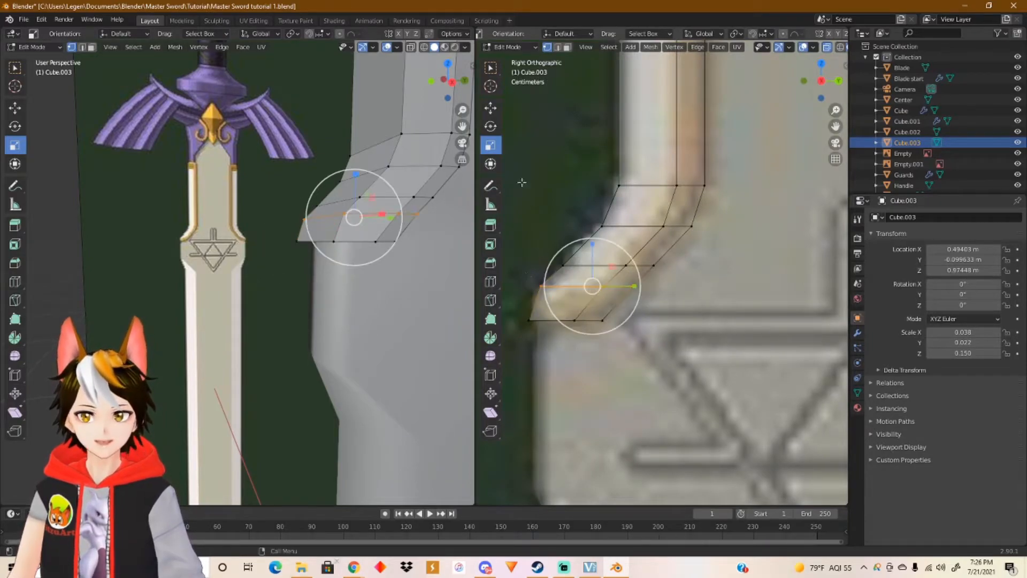
{"action": "left_click", "coordinate": [491, 109]}
{"action": "left_click_drag", "start_coordinate": [593, 251], "coordinate": [589, 267]}
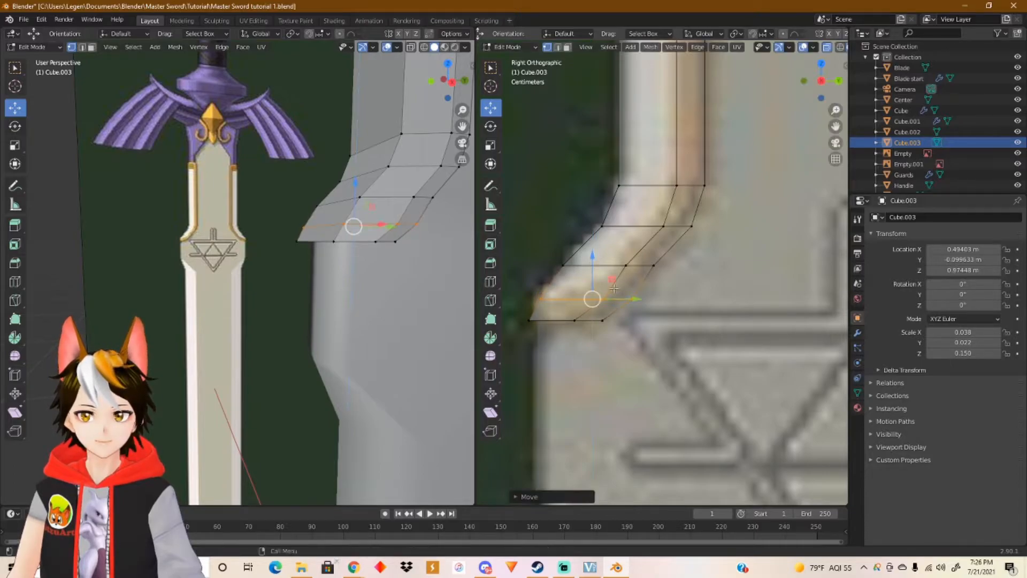
Step: Shift the inner and middle vertices of the two lowest rows slightly in negative Y to follow the reference's gold border
{"action": "left_click_drag", "start_coordinate": [626, 299], "coordinate": [622, 299]}
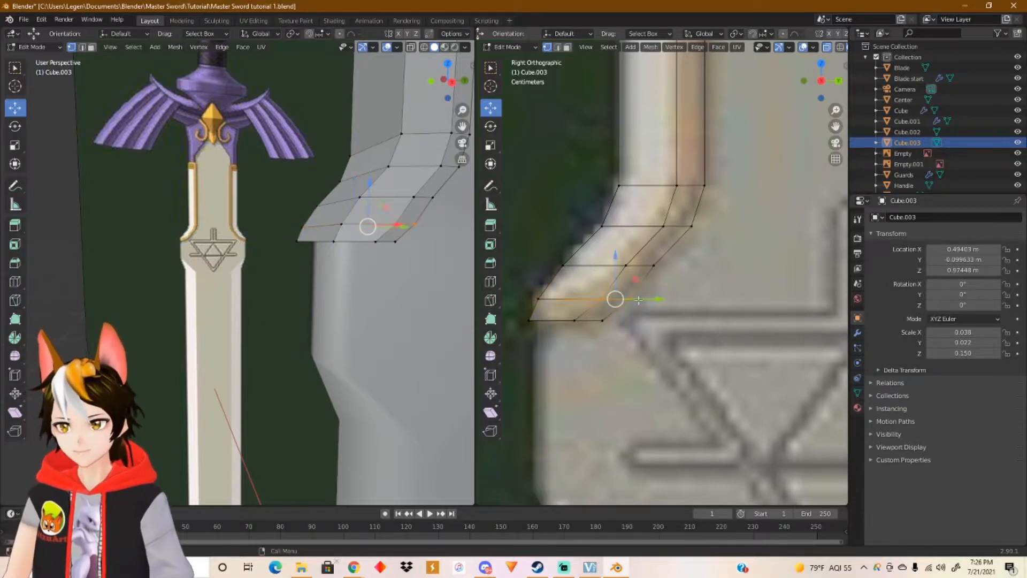
{"action": "left_click_drag", "start_coordinate": [631, 299], "coordinate": [640, 299]}
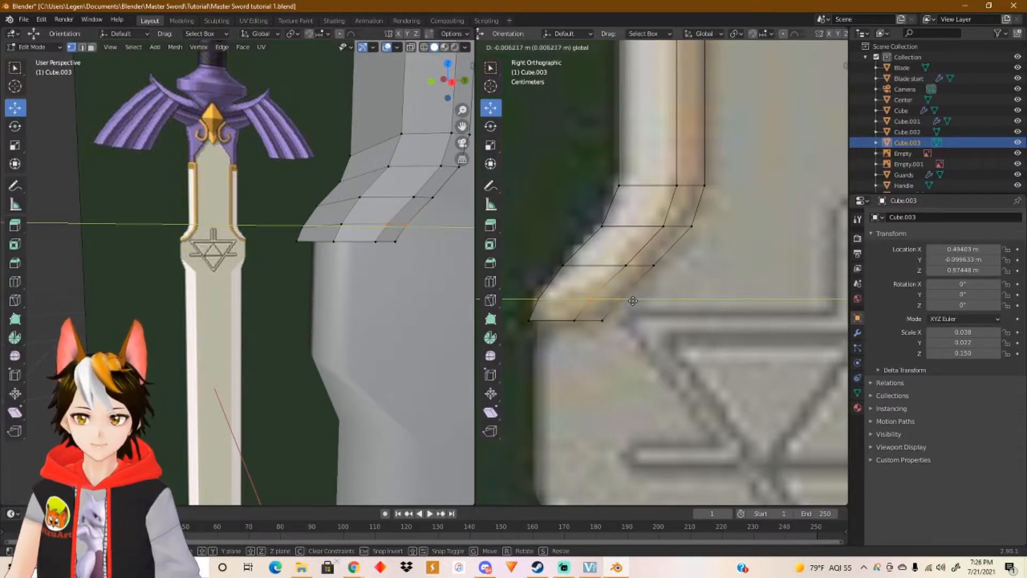
{"action": "left_click_drag", "start_coordinate": [633, 300], "coordinate": [608, 318]}
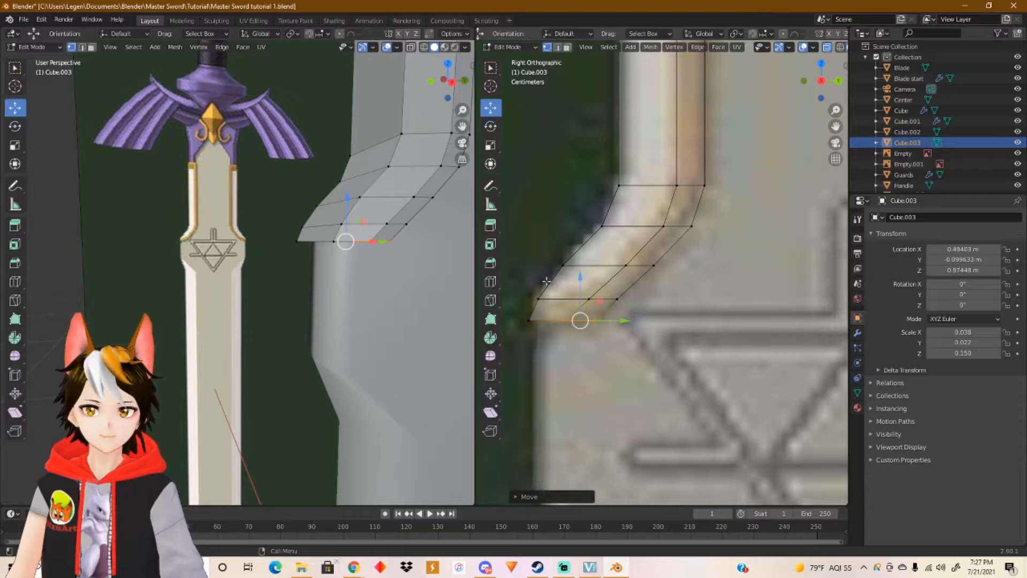
{"action": "middle_click_drag", "start_coordinate": [406, 176], "coordinate": [379, 334], "text": "shift"}
{"action": "scroll", "coordinate": [388, 293], "scroll_direction": "down", "scroll_amount": 4}
{"action": "middle_click_drag", "start_coordinate": [366, 203], "coordinate": [5, 203]}
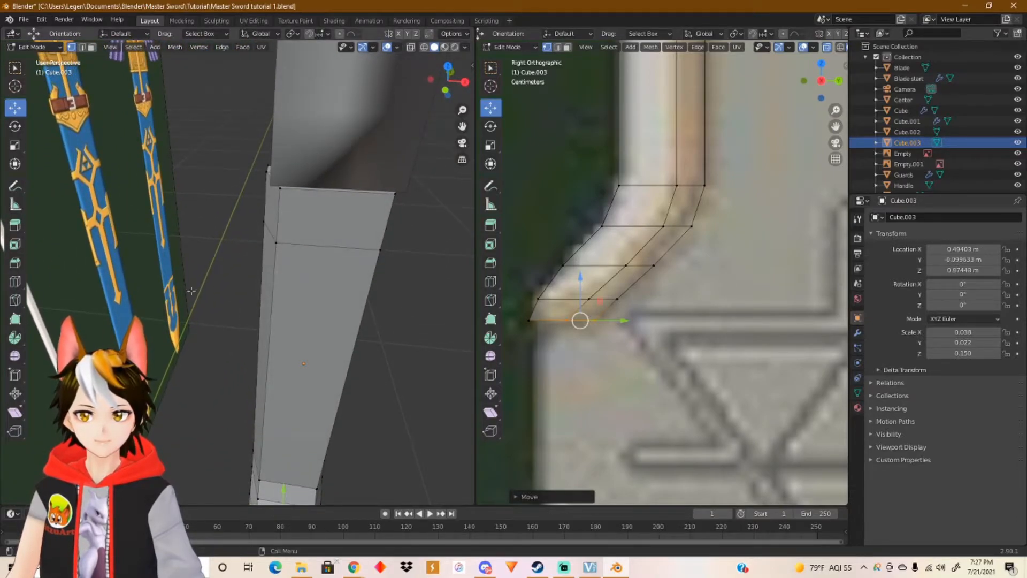
{"action": "key", "text": "Tab"}
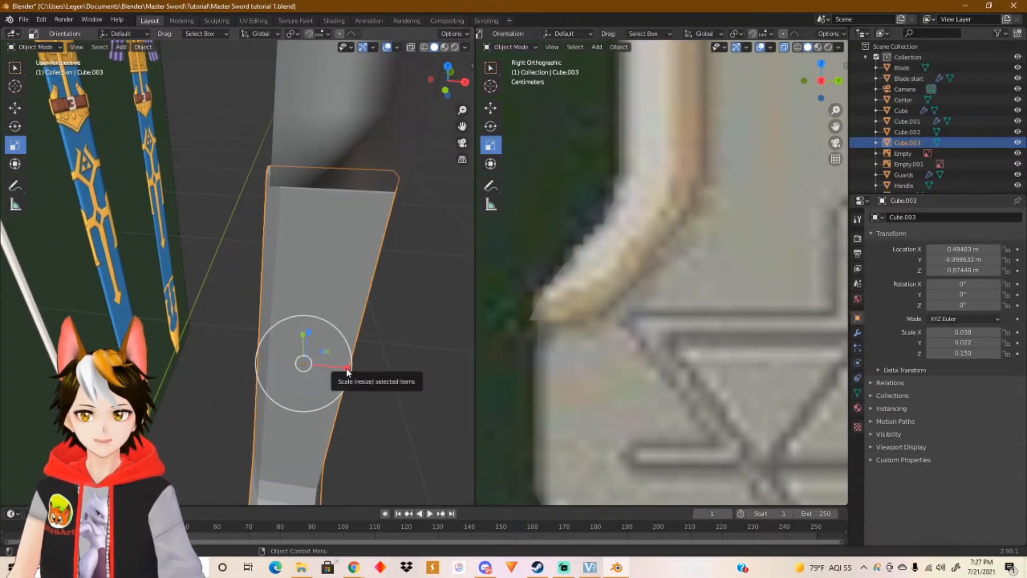
{"action": "left_click_drag", "start_coordinate": [345, 367], "coordinate": [350, 368]}
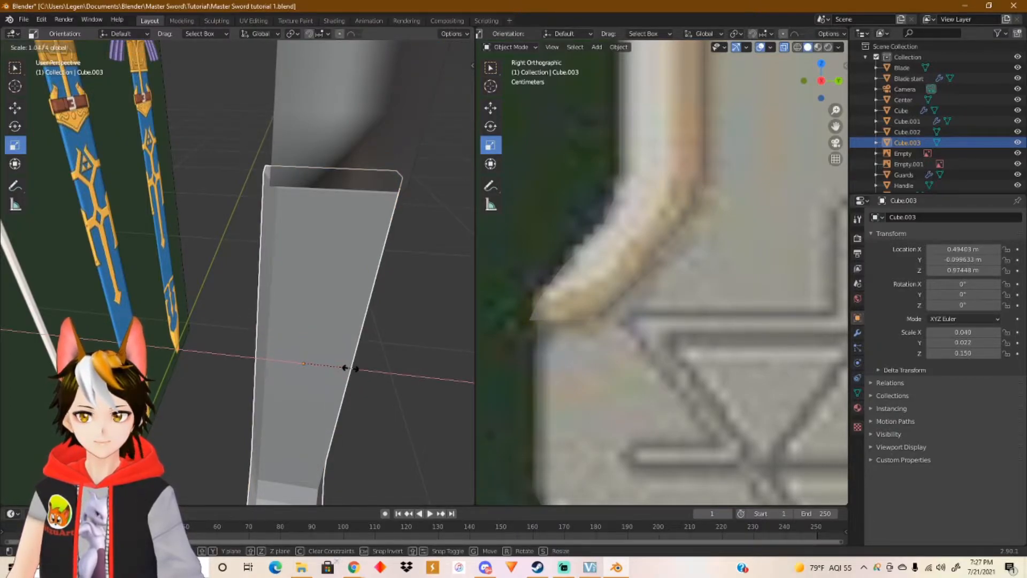
{"action": "right_click", "coordinate": [350, 368]}
{"action": "middle_click_drag", "start_coordinate": [367, 268], "coordinate": [284, 267]}
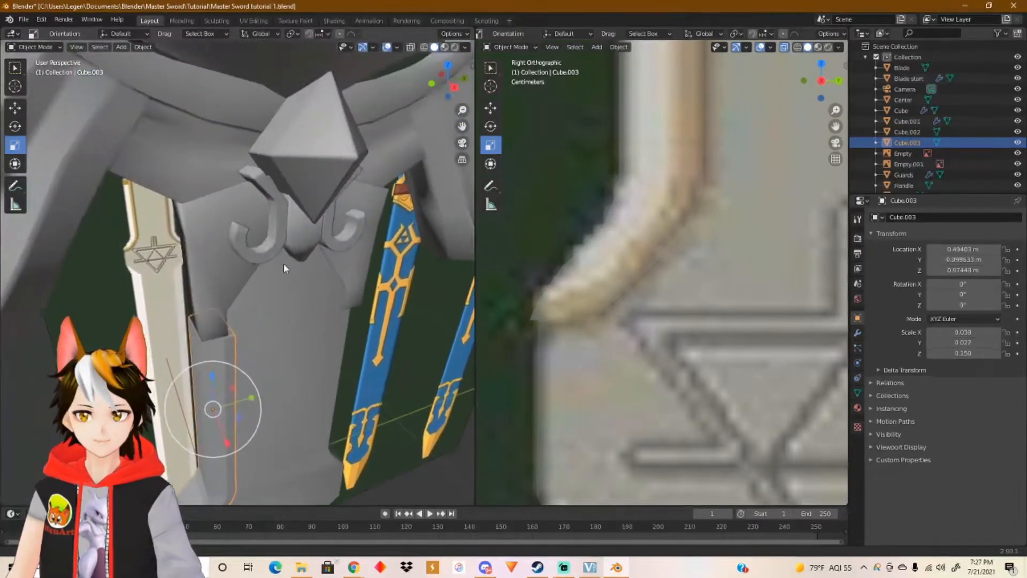
{"action": "scroll", "coordinate": [635, 293], "scroll_direction": "down", "scroll_amount": 10}
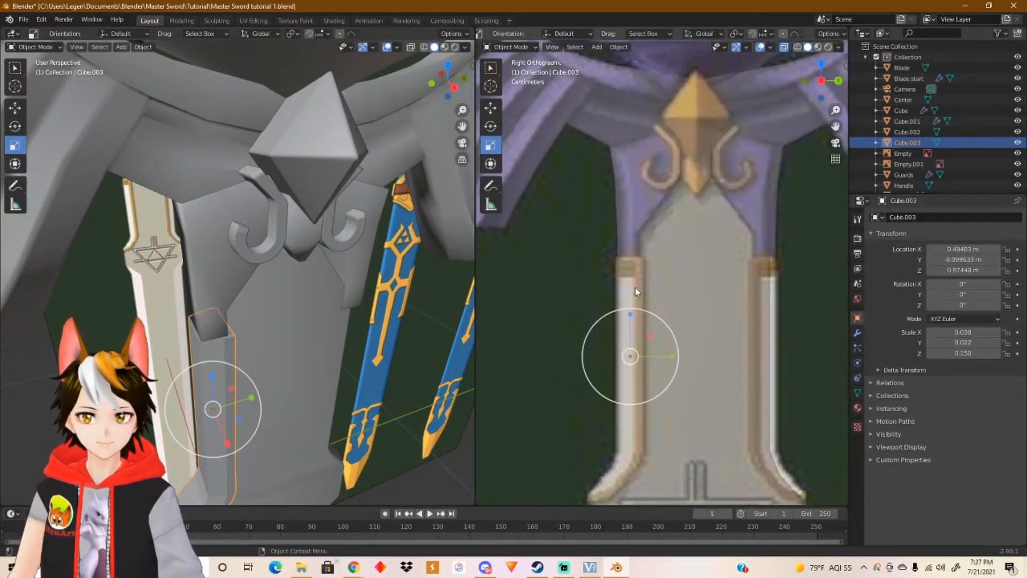
{"action": "scroll", "coordinate": [636, 293], "scroll_direction": "up", "scroll_amount": 6}
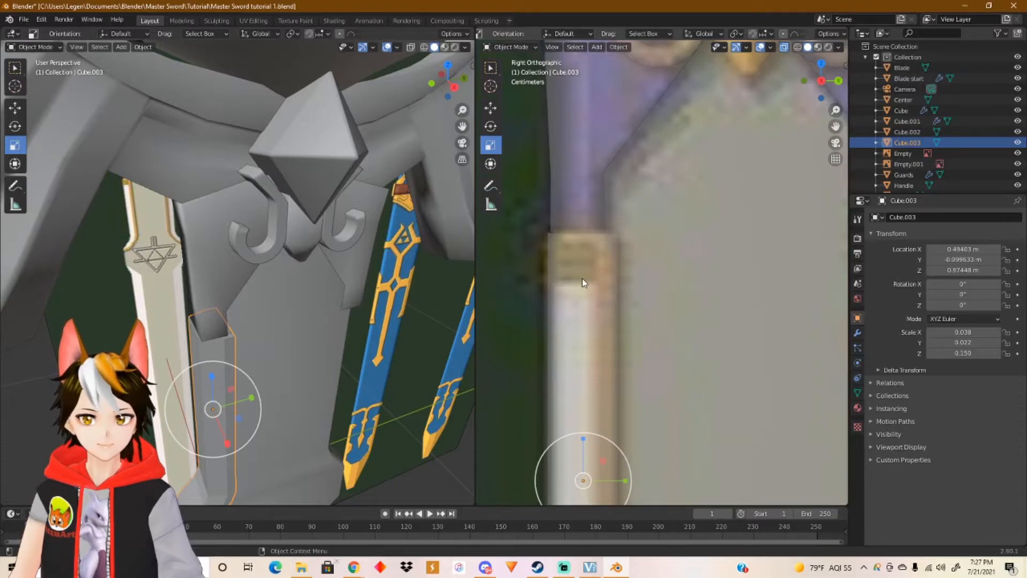
{"action": "middle_click_drag", "start_coordinate": [288, 354], "coordinate": [335, 290], "text": "shift"}
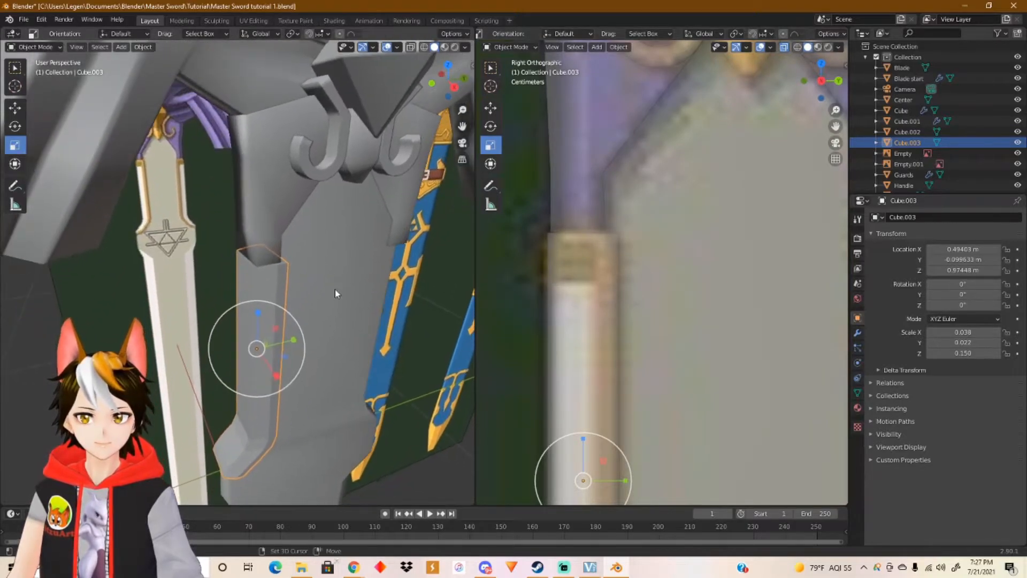
{"action": "middle_click_drag", "start_coordinate": [337, 335], "coordinate": [348, 299]}
{"action": "scroll", "coordinate": [351, 303], "scroll_direction": "up", "scroll_amount": 2}
{"action": "middle_click_drag", "start_coordinate": [356, 246], "coordinate": [328, 251], "text": "shift"}
{"action": "key", "text": "Tab"}
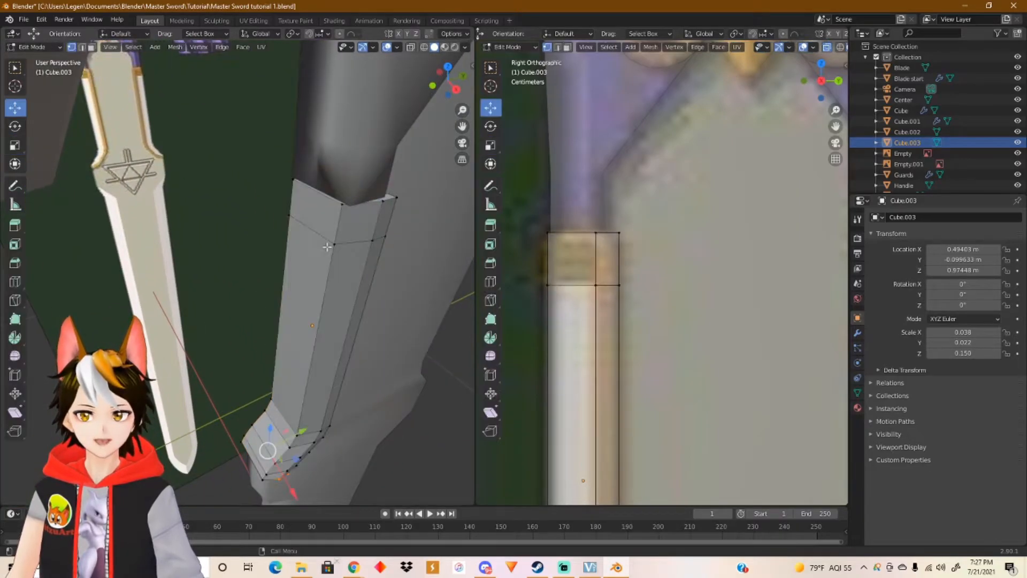
Step: Select the strip's outer vertices along its full length, including the bottom end, and widen them slightly along X
{"action": "middle_click_drag", "start_coordinate": [345, 334], "coordinate": [316, 353]}
{"action": "scroll", "coordinate": [531, 314], "scroll_direction": "down", "scroll_amount": 3}
{"action": "middle_click_drag", "start_coordinate": [569, 347], "coordinate": [607, 219], "text": "shift"}
{"action": "left_click_drag", "start_coordinate": [617, 118], "coordinate": [635, 432]}
{"action": "middle_click_drag", "start_coordinate": [635, 432], "coordinate": [654, 312], "text": "shift"}
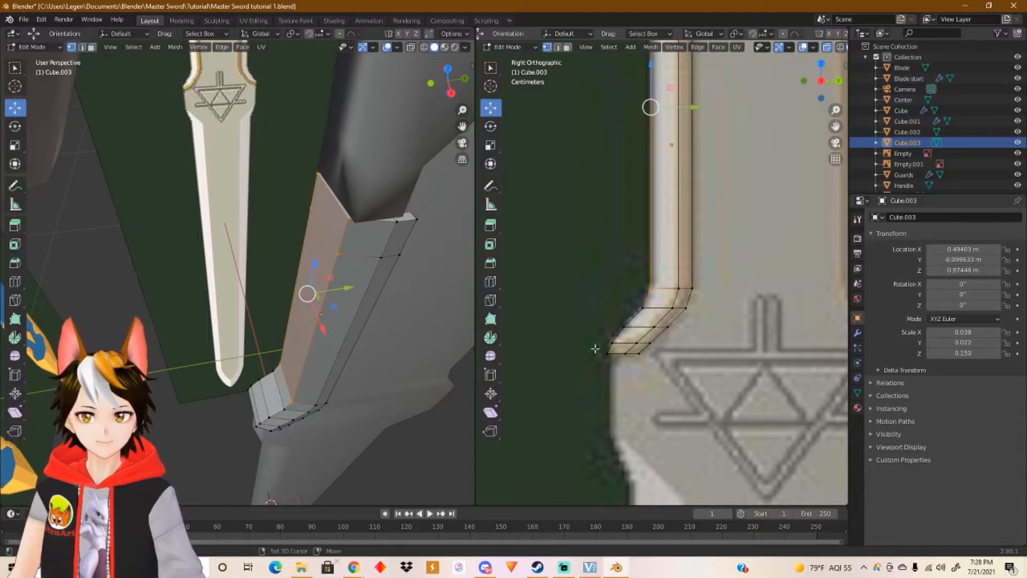
{"action": "left_click_drag", "start_coordinate": [610, 317], "coordinate": [651, 314], "text": "shift"}
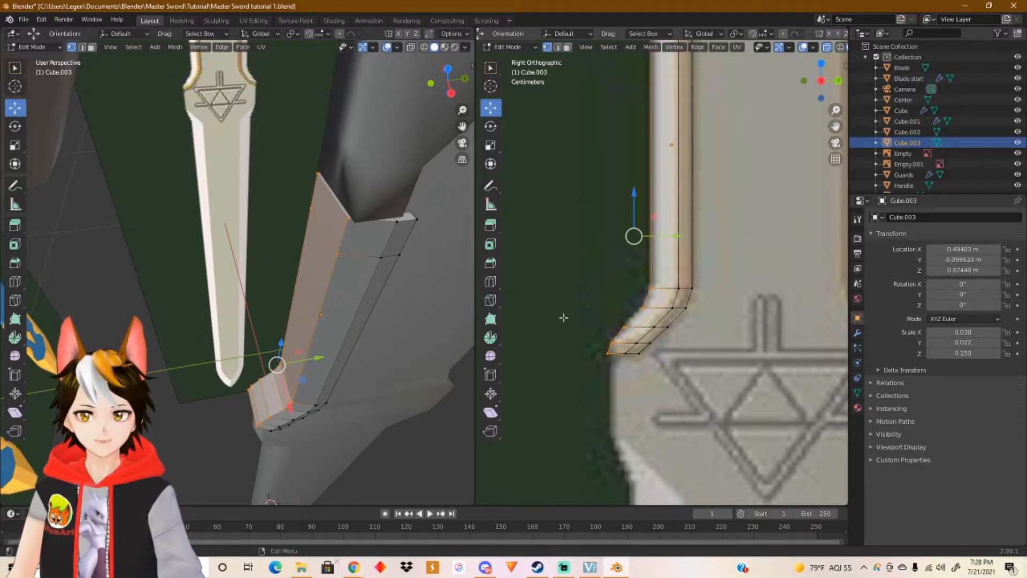
{"action": "left_click", "coordinate": [15, 144]}
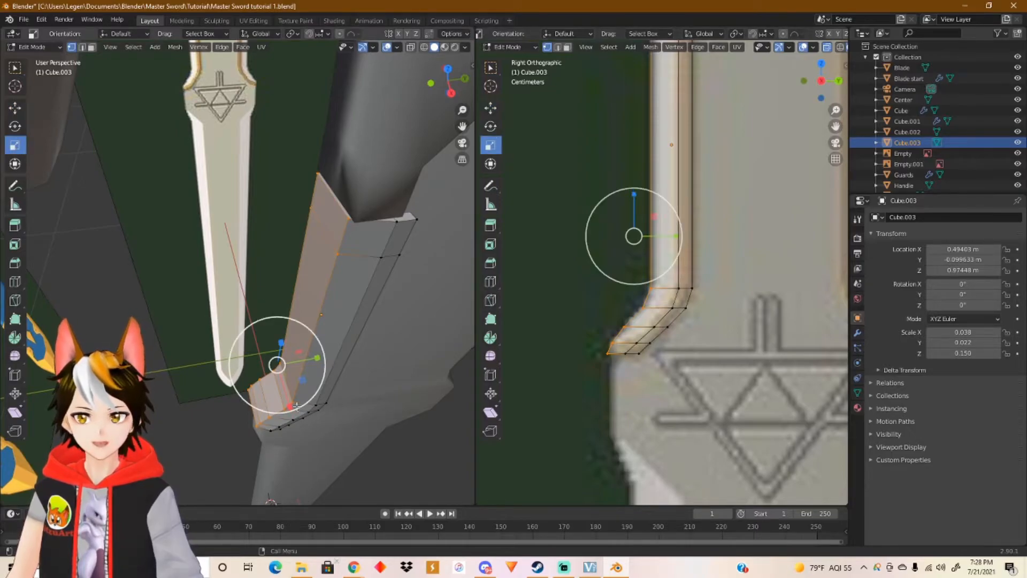
{"action": "left_click_drag", "start_coordinate": [289, 405], "coordinate": [291, 419]}
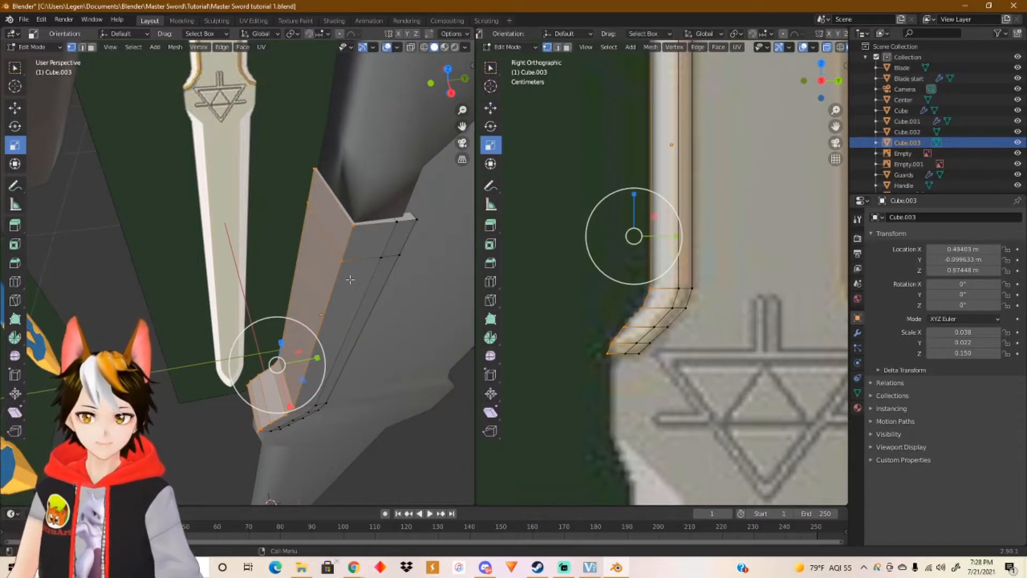
Step: Move the full-length outer vertices slightly in positive Y, toward the blade
{"action": "left_click", "coordinate": [15, 107]}
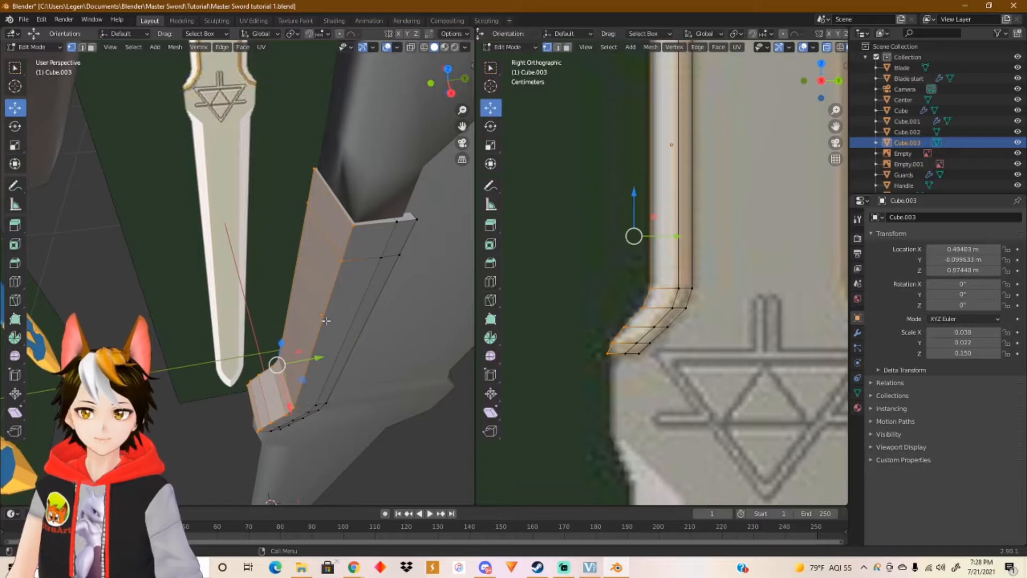
{"action": "left_click_drag", "start_coordinate": [316, 357], "coordinate": [322, 360]}
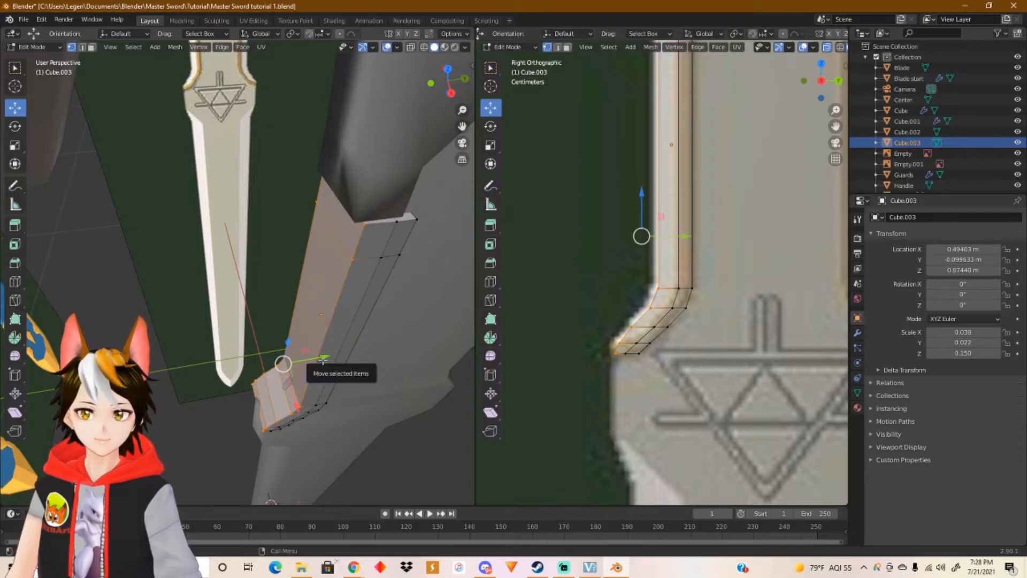
{"action": "scroll", "coordinate": [378, 309], "scroll_direction": "up", "scroll_amount": 3}
{"action": "middle_click_drag", "start_coordinate": [378, 309], "coordinate": [302, 317]}
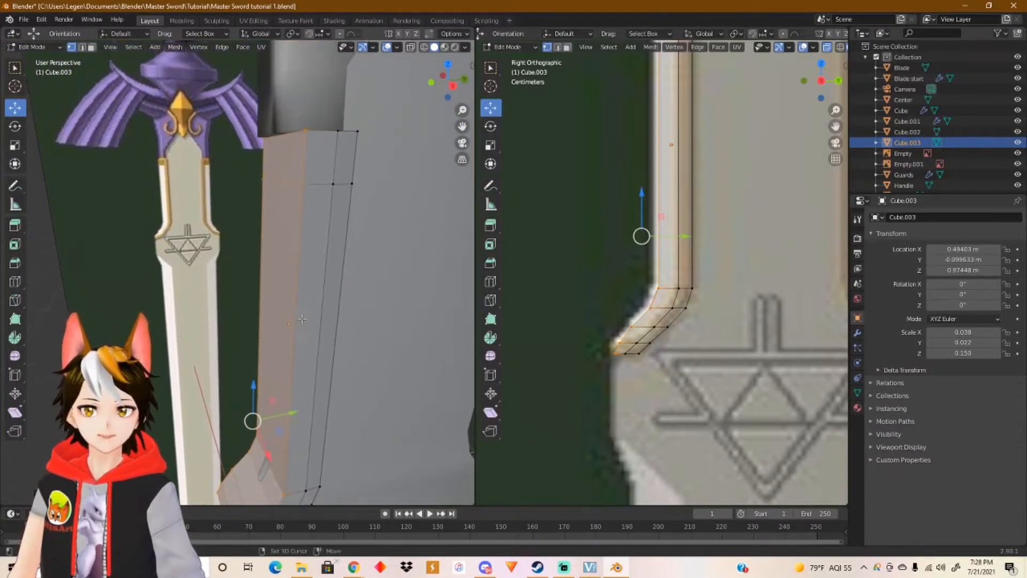
{"action": "key", "text": "g"}
{"action": "key", "text": "z"}
{"action": "key", "text": "z"}
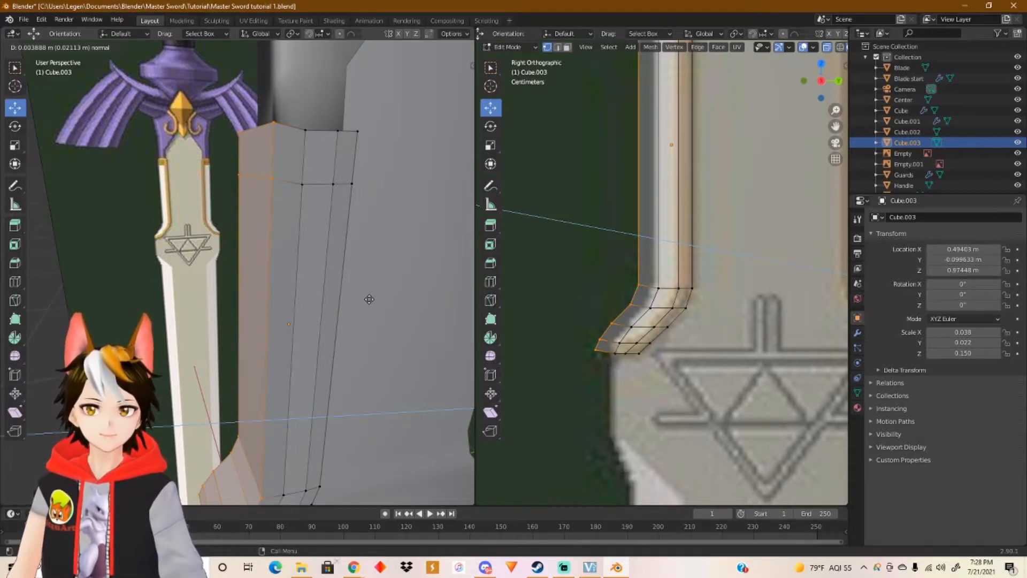
{"action": "left_click", "coordinate": [369, 298]}
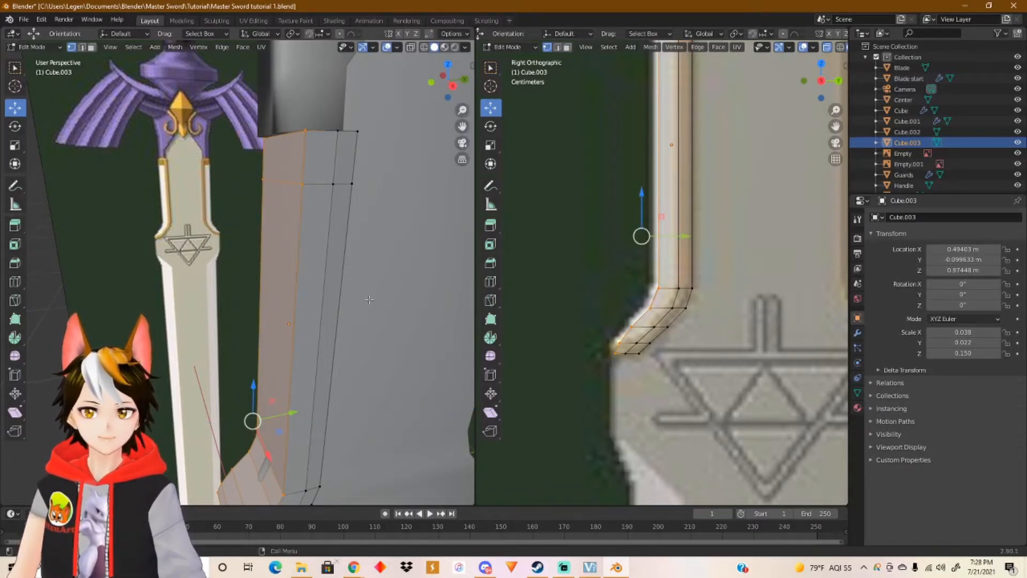
Step: Add two lengthwise loop cuts along the strip and spread them farther apart along X
{"action": "middle_click_drag", "start_coordinate": [284, 284], "coordinate": [404, 247]}
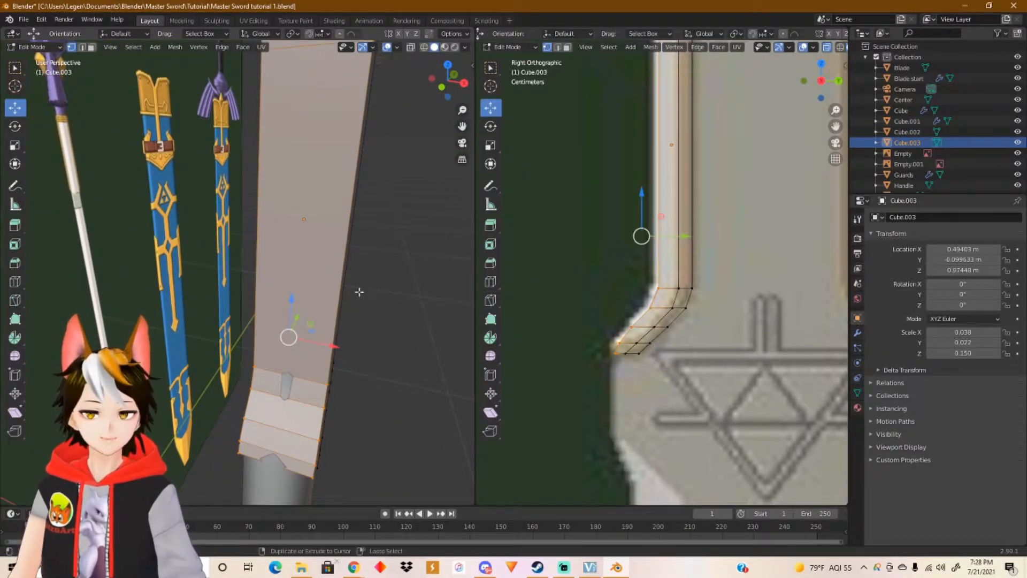
{"action": "key", "text": "ctrl+r"}
{"action": "scroll", "coordinate": [311, 376], "scroll_direction": "up", "scroll_amount": 2}
{"action": "left_click", "coordinate": [310, 376]}
{"action": "right_click", "coordinate": [311, 375]}
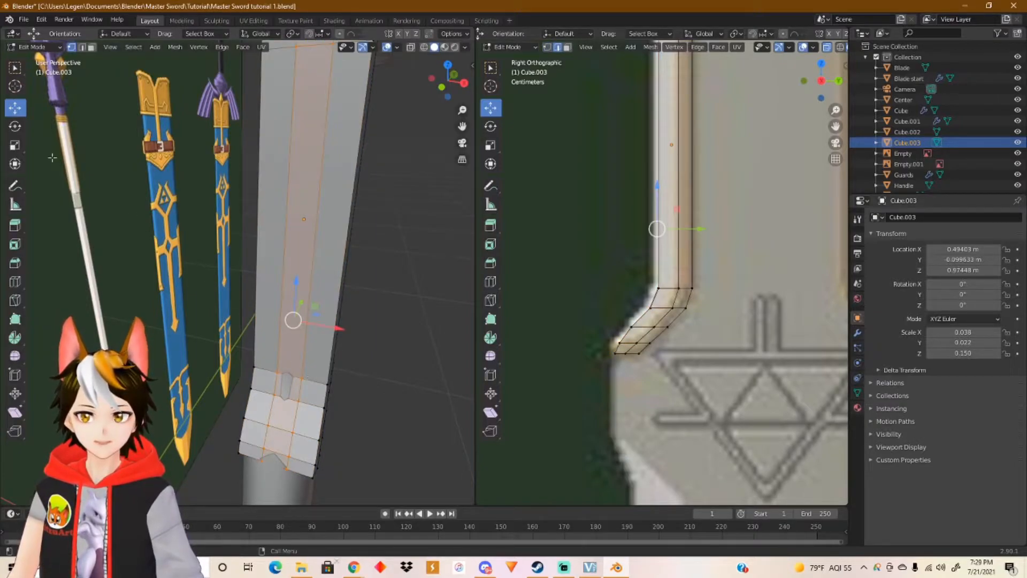
{"action": "left_click", "coordinate": [16, 143]}
{"action": "left_click_drag", "start_coordinate": [337, 328], "coordinate": [364, 337]}
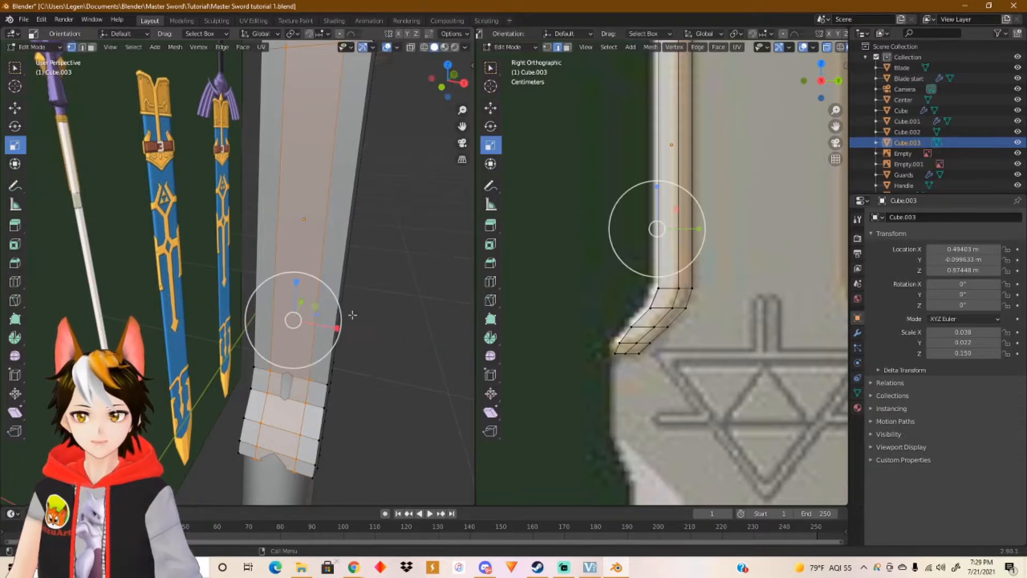
Step: Limit the selection to the new loops' outermost vertices along the full length and move them slightly in negative Y, away from the blade
{"action": "left_click", "coordinate": [16, 108]}
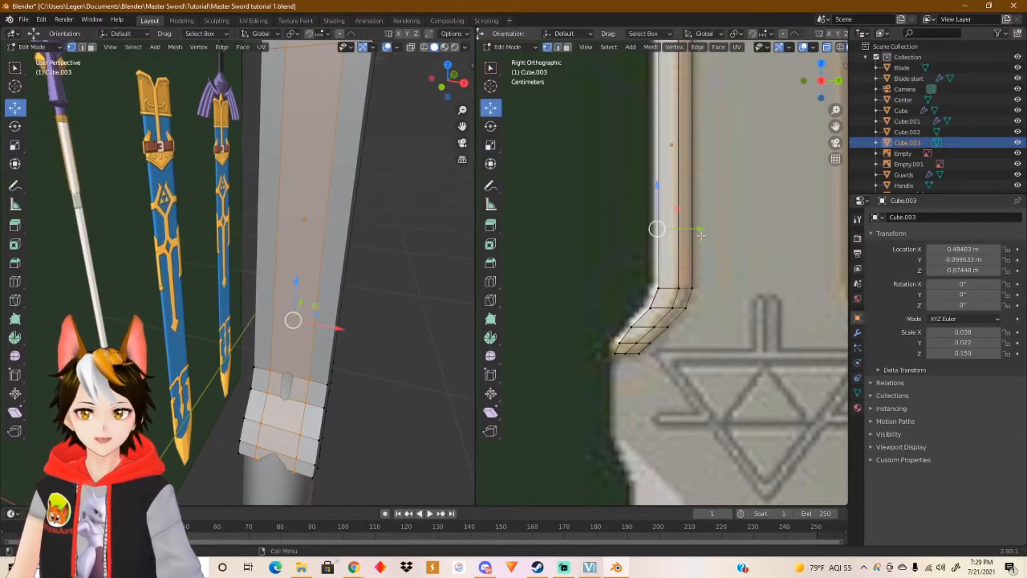
{"action": "left_click_drag", "start_coordinate": [698, 228], "coordinate": [689, 229]}
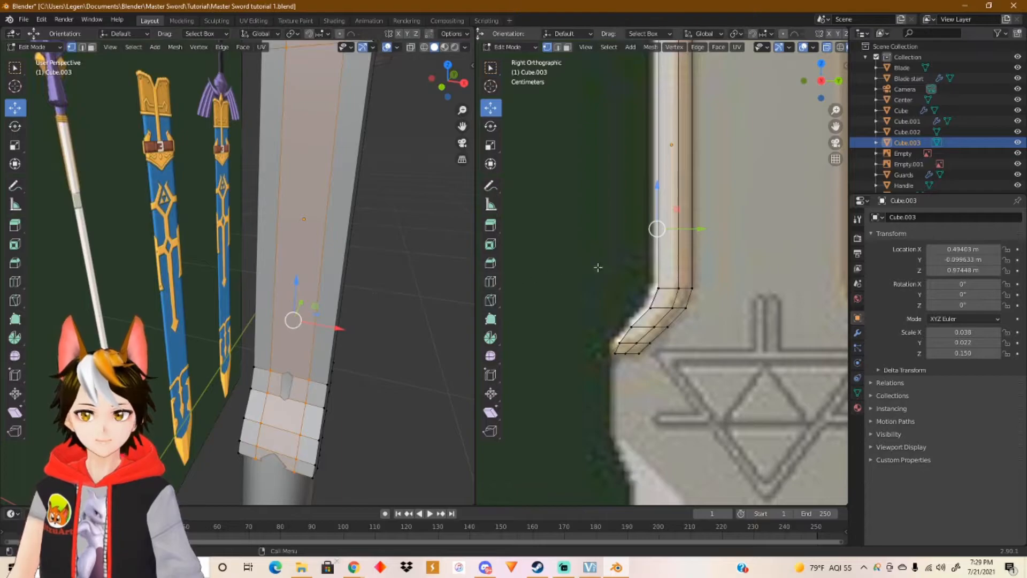
{"action": "middle_click_drag", "start_coordinate": [423, 286], "coordinate": [418, 285]}
{"action": "middle_click_drag", "start_coordinate": [734, 60], "coordinate": [694, 251], "text": "shift"}
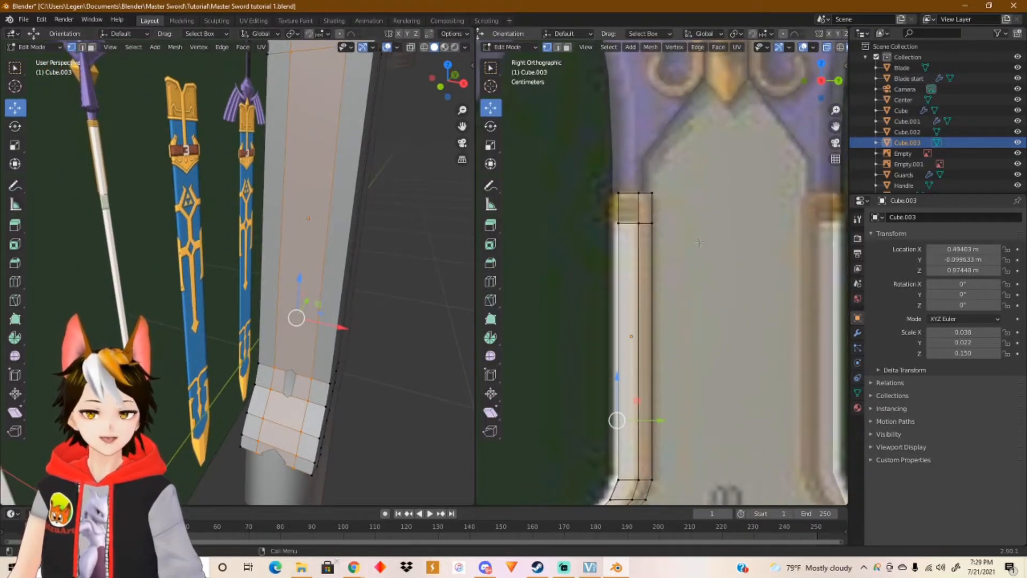
{"action": "right_click", "coordinate": [609, 471], "text": "shift"}
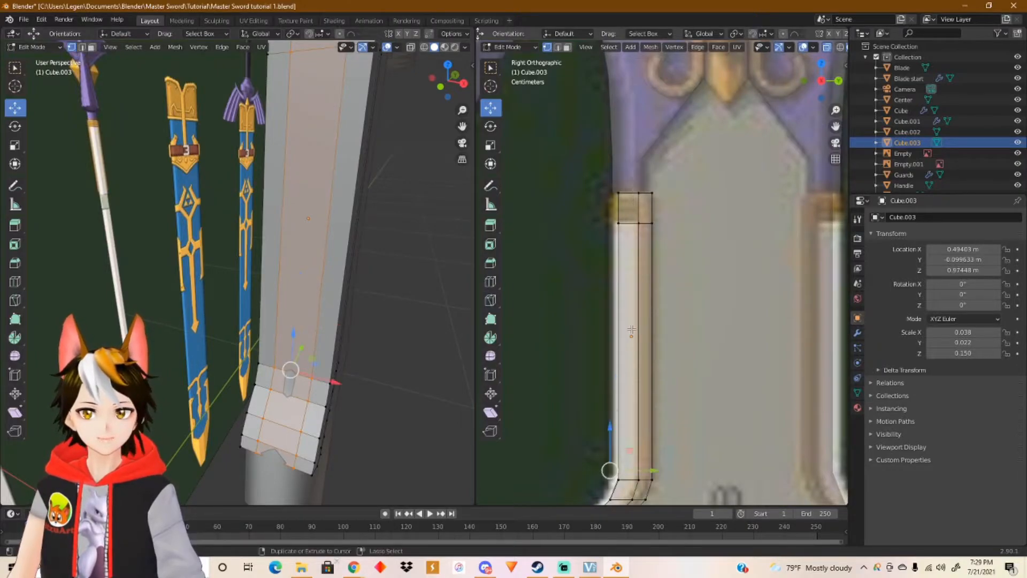
{"action": "middle_click_drag", "start_coordinate": [687, 393], "coordinate": [687, 165], "text": "shift"}
{"action": "left_click_drag", "start_coordinate": [670, 236], "coordinate": [614, 282]}
{"action": "left_click_drag", "start_coordinate": [615, 326], "coordinate": [584, 305], "text": "ctrl"}
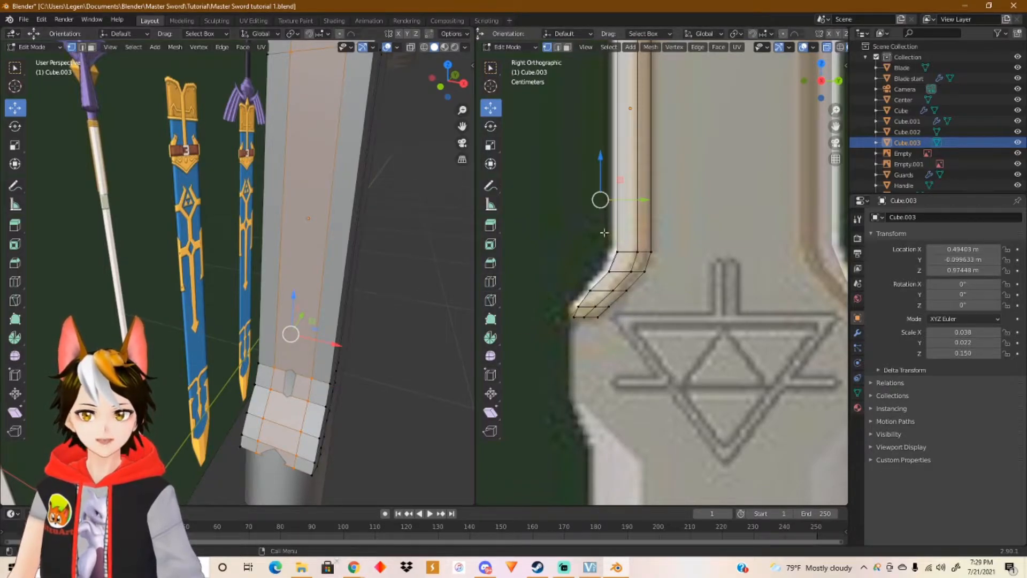
{"action": "middle_click_drag", "start_coordinate": [641, 199], "coordinate": [648, 329], "text": "shift"}
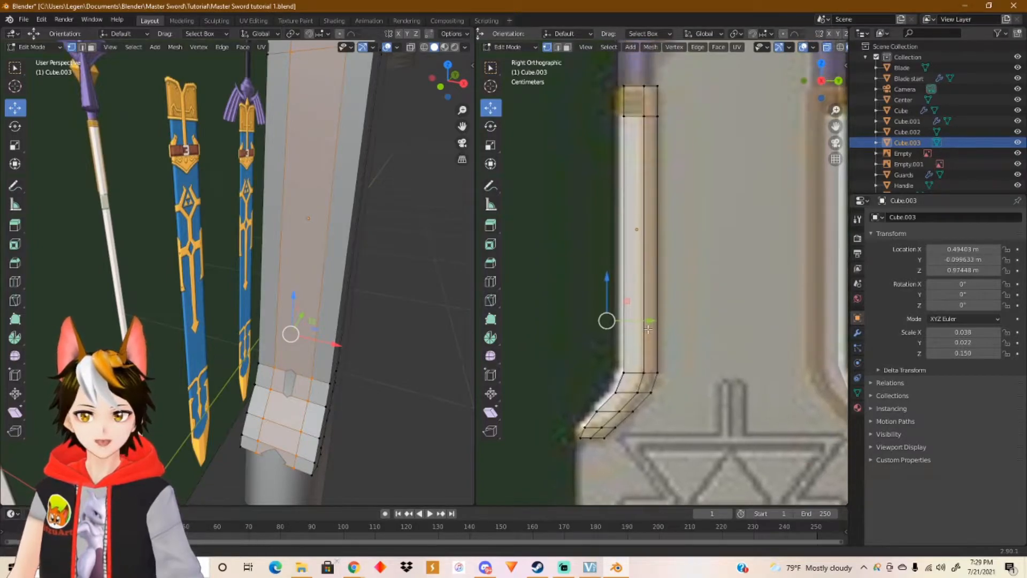
{"action": "left_click_drag", "start_coordinate": [640, 321], "coordinate": [629, 323]}
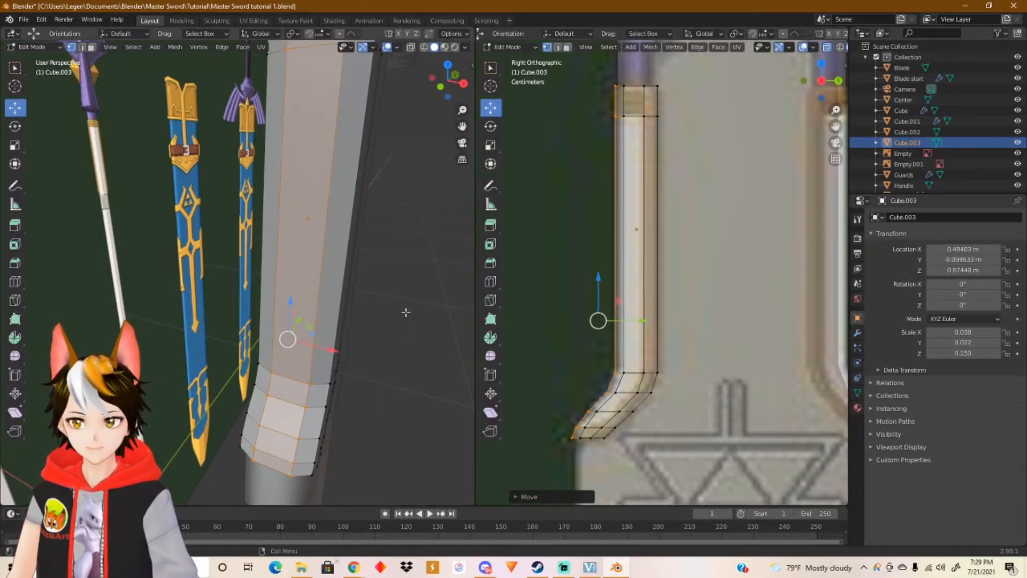
Step: Turn on X-ray and add the middle panel's inner-wall vertices near the strip's top end to the selection
{"action": "middle_click_drag", "start_coordinate": [386, 254], "coordinate": [383, 378], "text": "shift"}
{"action": "middle_click_drag", "start_coordinate": [387, 320], "coordinate": [386, 236]}
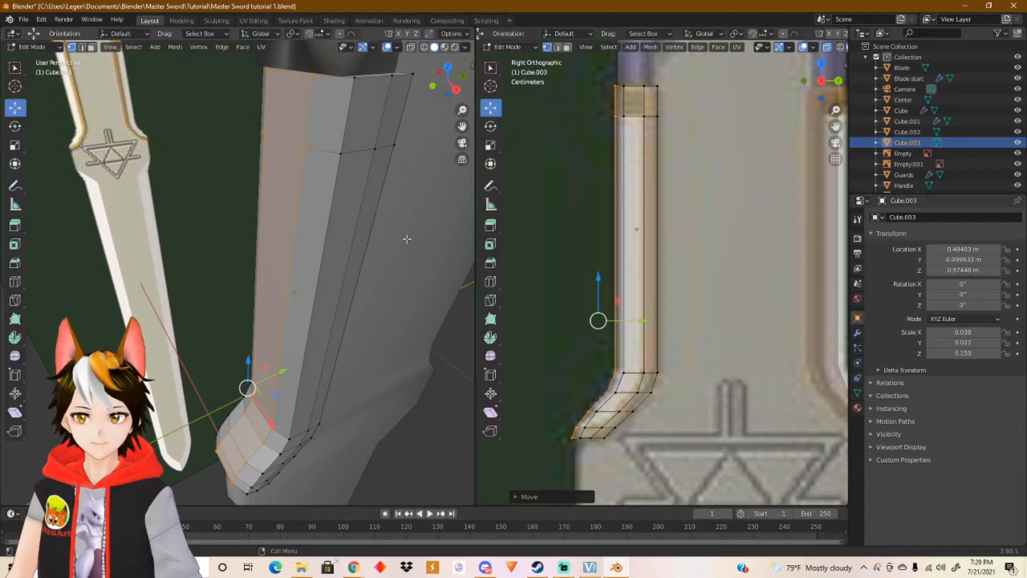
{"action": "left_click", "coordinate": [411, 48]}
{"action": "middle_click_drag", "start_coordinate": [402, 209], "coordinate": [316, 273]}
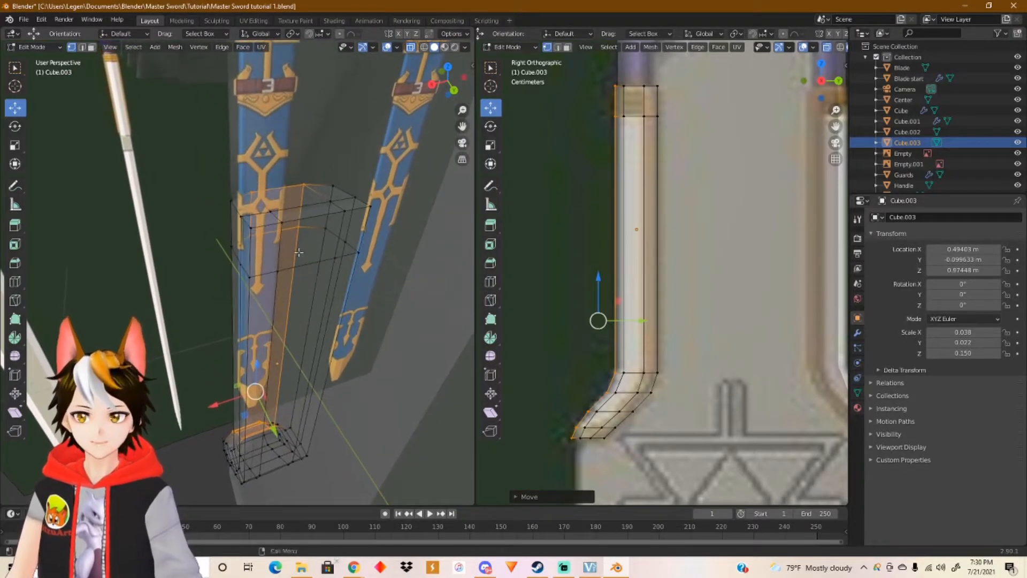
{"action": "left_click", "coordinate": [281, 218], "text": "shift"}
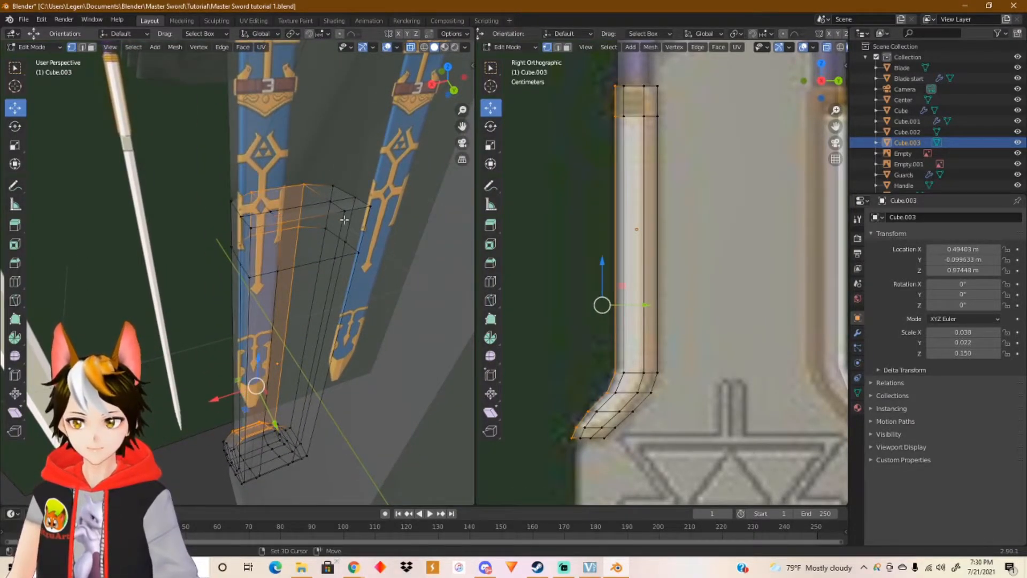
{"action": "middle_click_drag", "start_coordinate": [347, 220], "coordinate": [264, 161]}
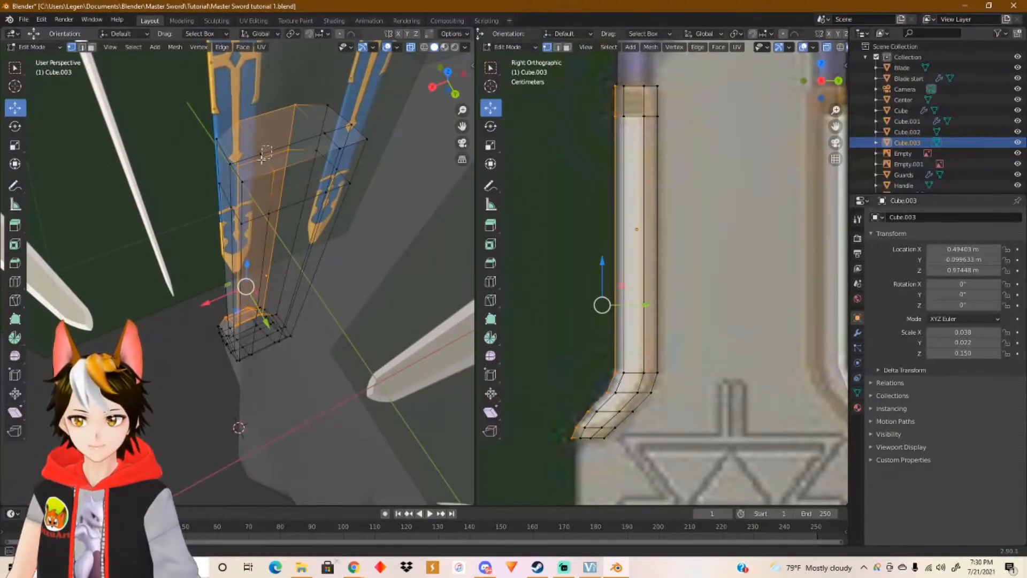
{"action": "left_click_drag", "start_coordinate": [256, 161], "coordinate": [256, 161], "text": "shift"}
{"action": "left_click_drag", "start_coordinate": [331, 126], "coordinate": [336, 154], "text": "shift"}
Step: Add the middle panel's inner-wall vertices around the strip's bend to the selection
{"action": "middle_click_drag", "start_coordinate": [306, 295], "coordinate": [323, 263]}
{"action": "middle_click_drag", "start_coordinate": [348, 305], "coordinate": [422, 310]}
{"action": "left_click", "coordinate": [396, 308], "text": "shift"}
{"action": "middle_click_drag", "start_coordinate": [246, 346], "coordinate": [287, 247]}
{"action": "left_click", "coordinate": [291, 245], "text": "shift"}
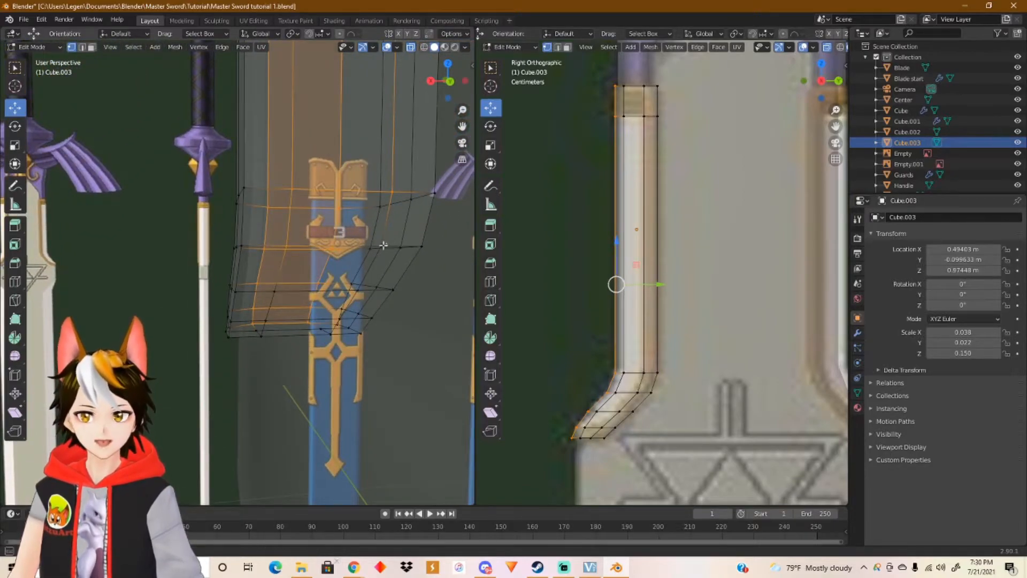
{"action": "left_click", "coordinate": [379, 250], "text": "shift"}
{"action": "middle_click_drag", "start_coordinate": [367, 281], "coordinate": [318, 287]}
{"action": "left_click", "coordinate": [298, 309], "text": "shift"}
{"action": "left_click", "coordinate": [364, 285], "text": "shift"}
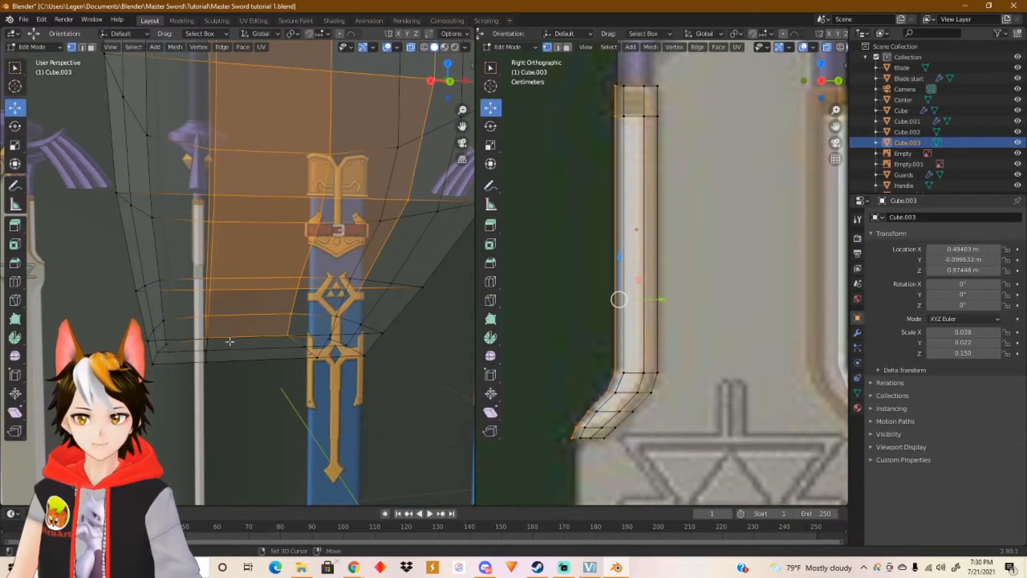
Step: Add the middle panel's remaining inner vertices at the strip's bottom end to the selection
{"action": "middle_click_drag", "start_coordinate": [230, 347], "coordinate": [310, 288]}
{"action": "left_click", "coordinate": [292, 299], "text": "shift"}
{"action": "middle_click_drag", "start_coordinate": [441, 286], "coordinate": [266, 284], "text": "shift"}
{"action": "left_click", "coordinate": [348, 292], "text": "shift"}
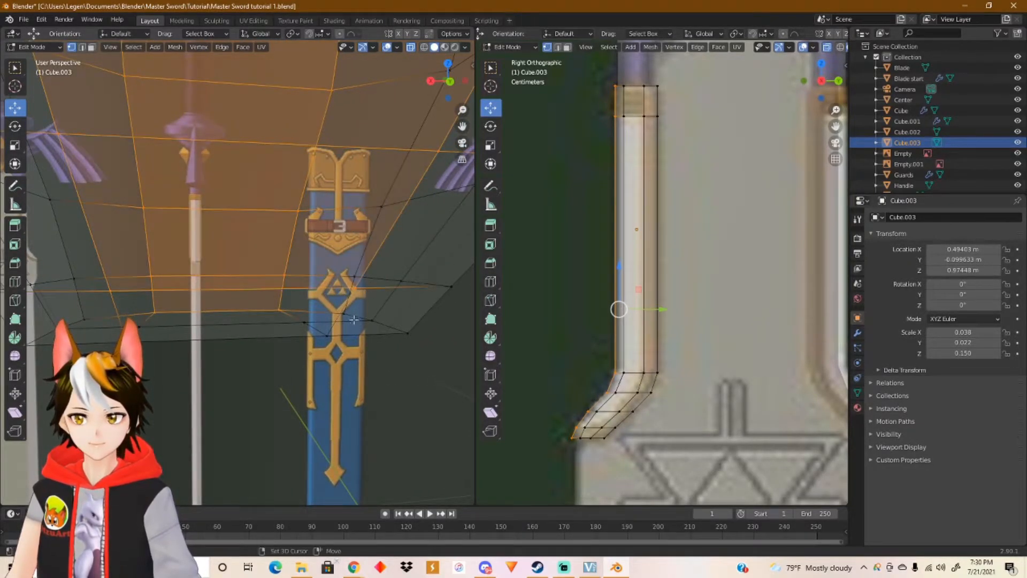
{"action": "left_click", "coordinate": [327, 335], "text": "shift"}
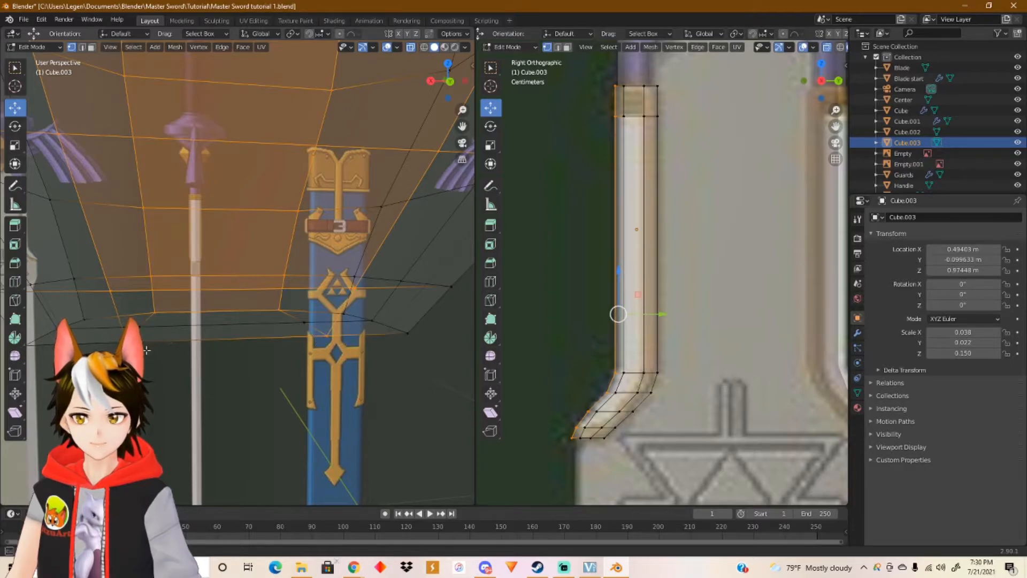
{"action": "left_click", "coordinate": [117, 340], "text": "shift"}
{"action": "left_click", "coordinate": [240, 326], "text": "shift"}
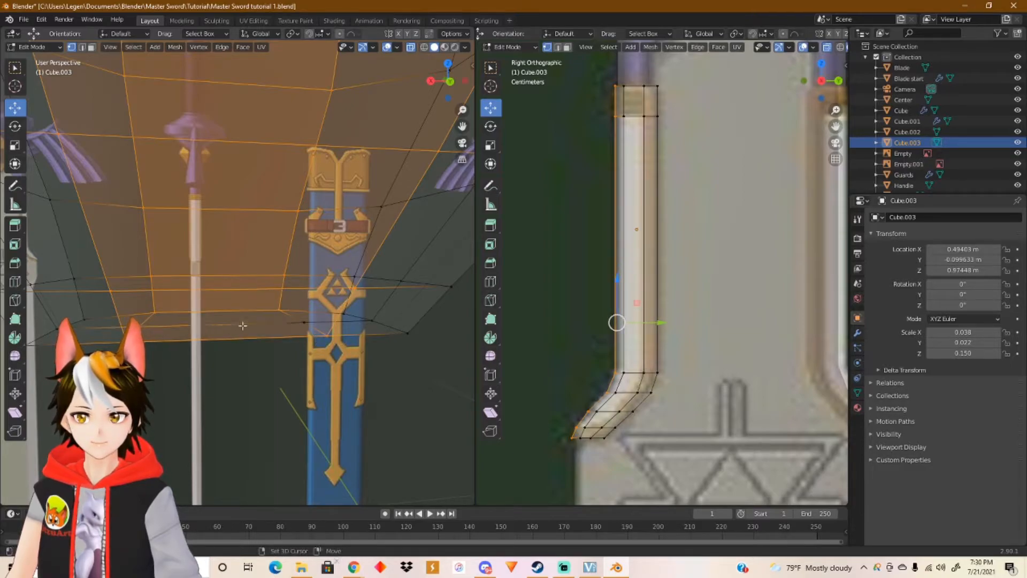
{"action": "left_click", "coordinate": [304, 322], "text": "shift"}
Step: Turn off X-ray and widen the selected middle panel along X by a factor of about 1.27
{"action": "scroll", "coordinate": [186, 340], "scroll_direction": "down", "scroll_amount": 3}
{"action": "middle_click_drag", "start_coordinate": [186, 340], "coordinate": [329, 352]}
{"action": "left_click", "coordinate": [411, 48]}
{"action": "scroll", "coordinate": [331, 80], "scroll_direction": "down", "scroll_amount": 1}
{"action": "middle_click_drag", "start_coordinate": [304, 82], "coordinate": [132, 210], "text": "shift"}
{"action": "left_click", "coordinate": [15, 146]}
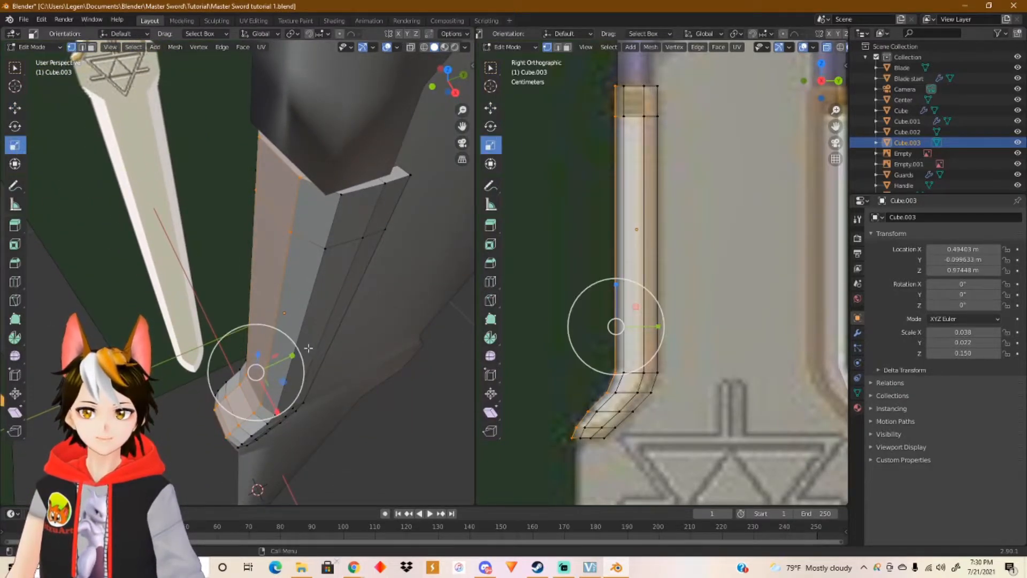
{"action": "left_click_drag", "start_coordinate": [276, 412], "coordinate": [283, 427]}
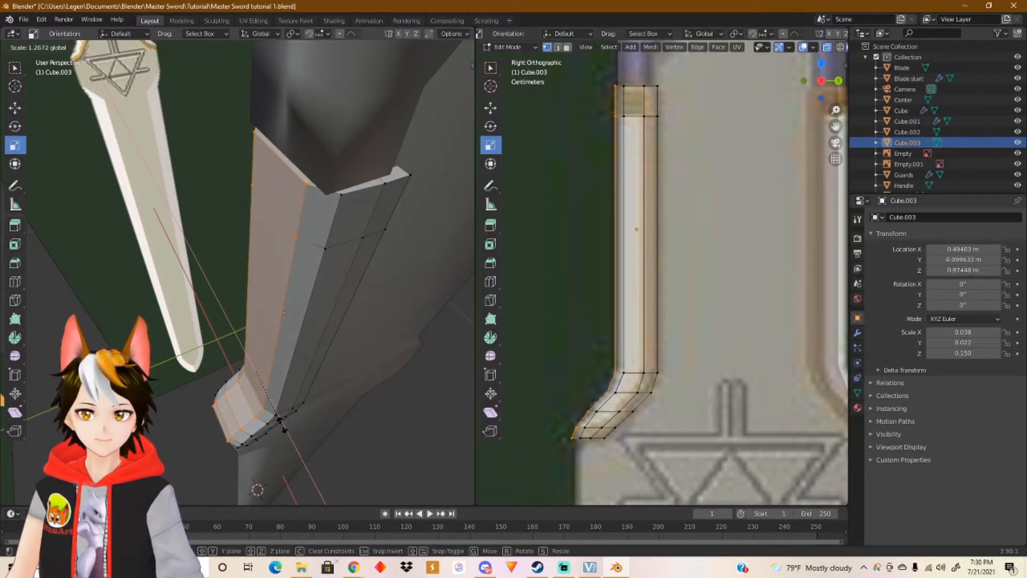
{"action": "left_click_drag", "start_coordinate": [283, 428], "coordinate": [284, 429]}
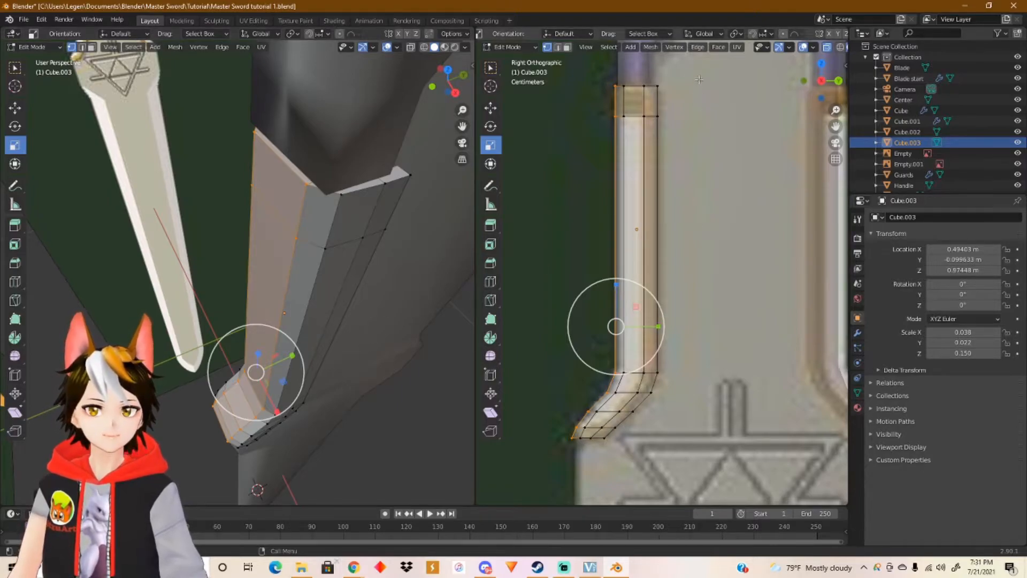
Step: Deselect the inner-wall vertices and move the middle panel's outer vertices about 0.0028 m in negative Y
{"action": "left_click_drag", "start_coordinate": [679, 79], "coordinate": [653, 345]}
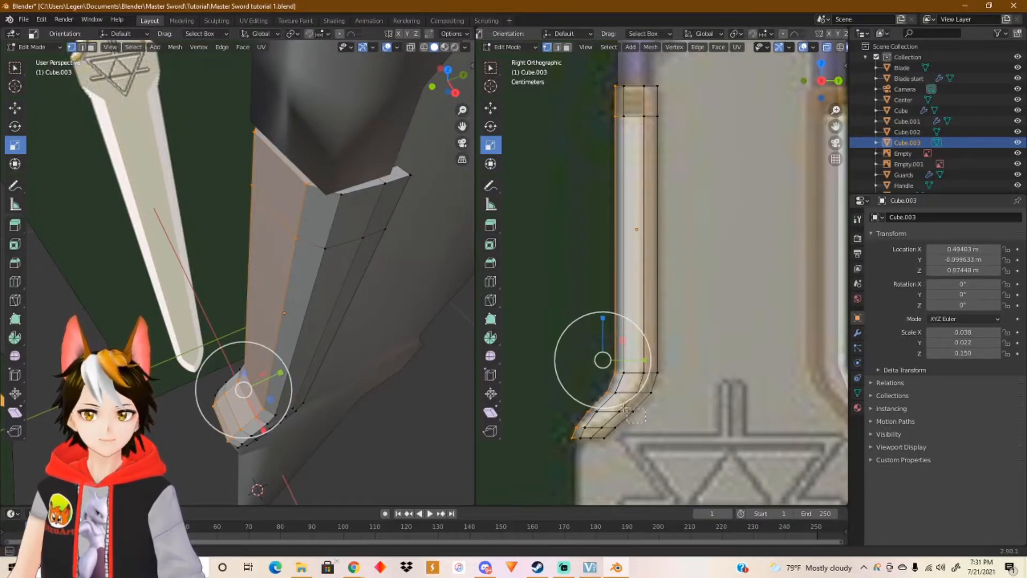
{"action": "left_click_drag", "start_coordinate": [637, 418], "coordinate": [594, 447], "text": "ctrl"}
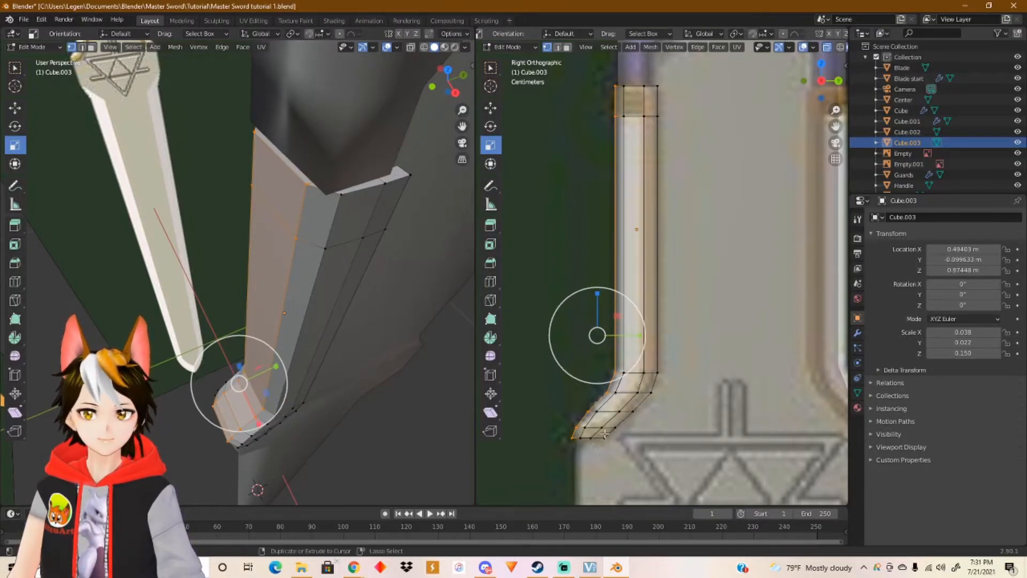
{"action": "left_click", "coordinate": [490, 107]}
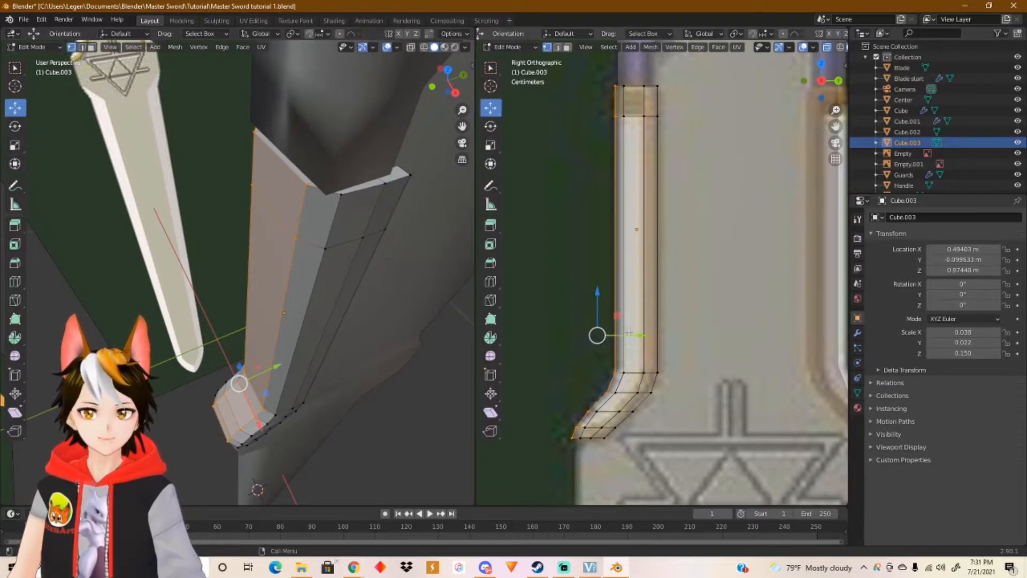
{"action": "left_click_drag", "start_coordinate": [627, 335], "coordinate": [623, 337]}
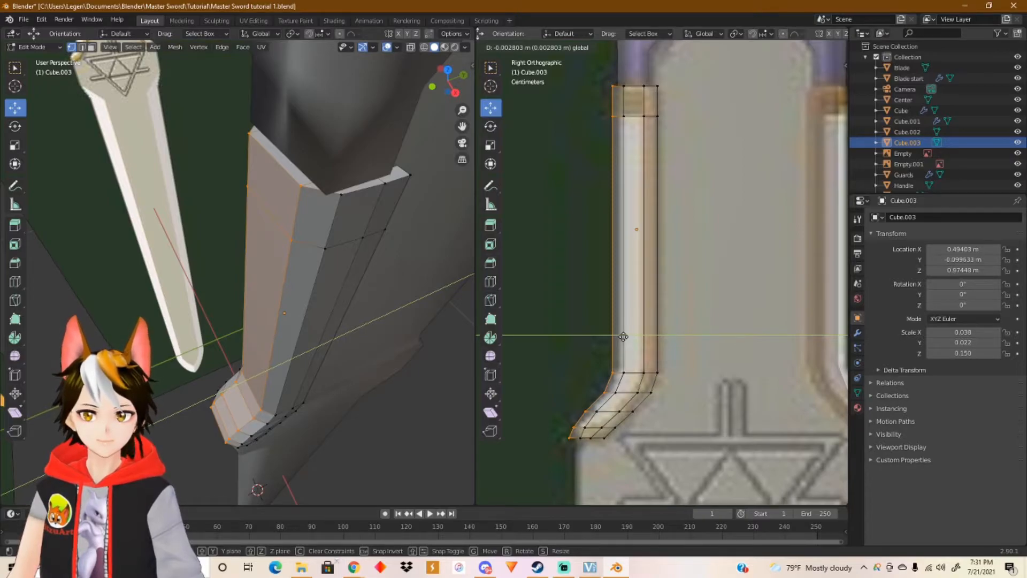
{"action": "left_click_drag", "start_coordinate": [623, 336], "coordinate": [623, 337]}
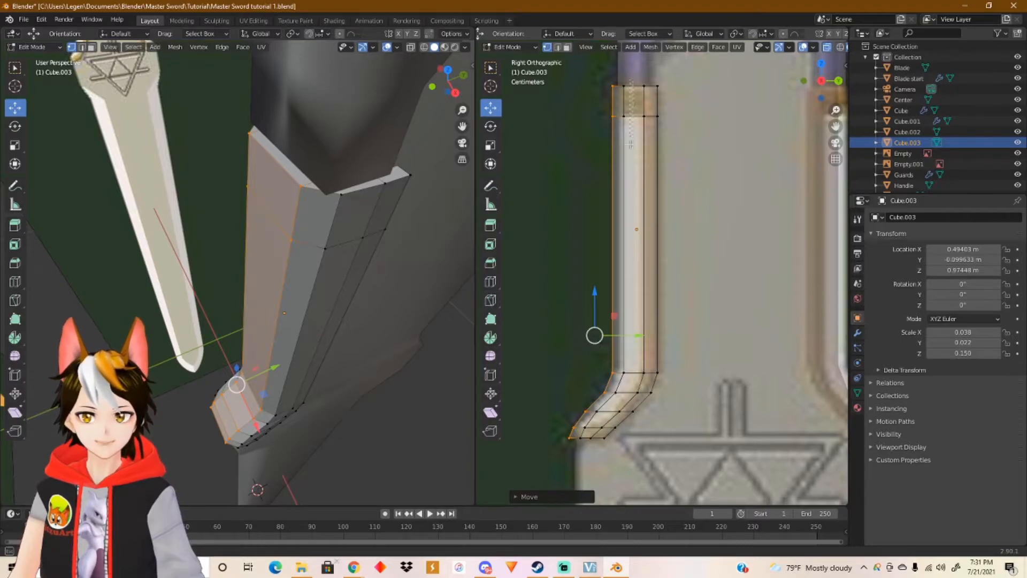
{"action": "left_click", "coordinate": [619, 384], "text": "alt"}
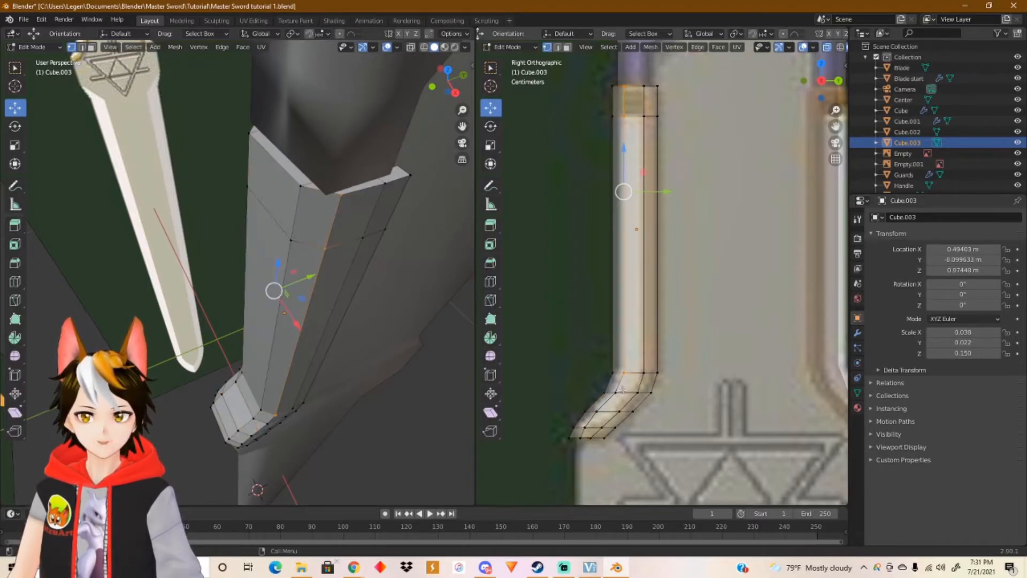
{"action": "left_click", "coordinate": [615, 396], "text": "alt+shift"}
{"action": "left_click", "coordinate": [593, 412], "text": "alt+shift"}
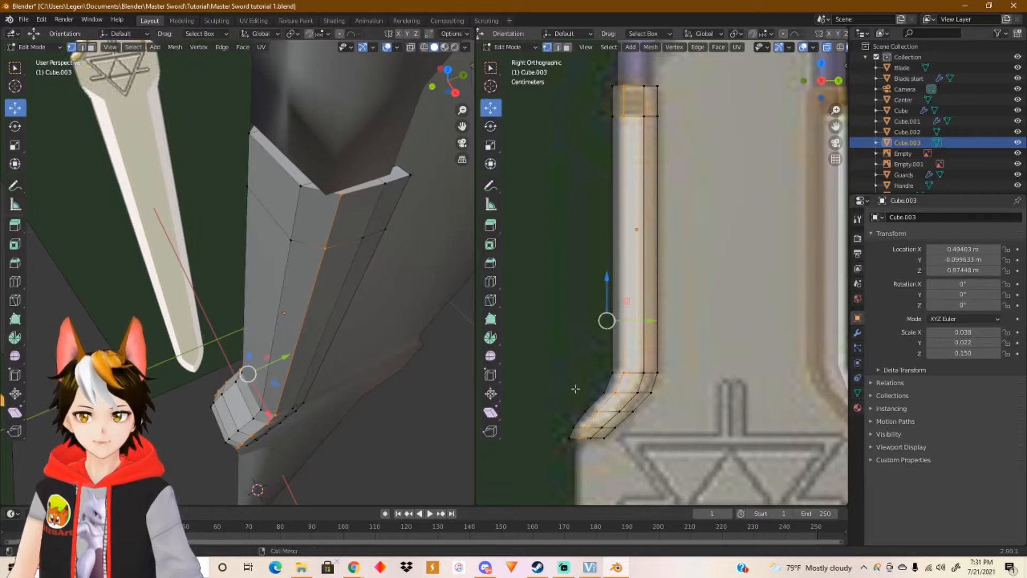
{"action": "left_click_drag", "start_coordinate": [651, 321], "coordinate": [644, 325]}
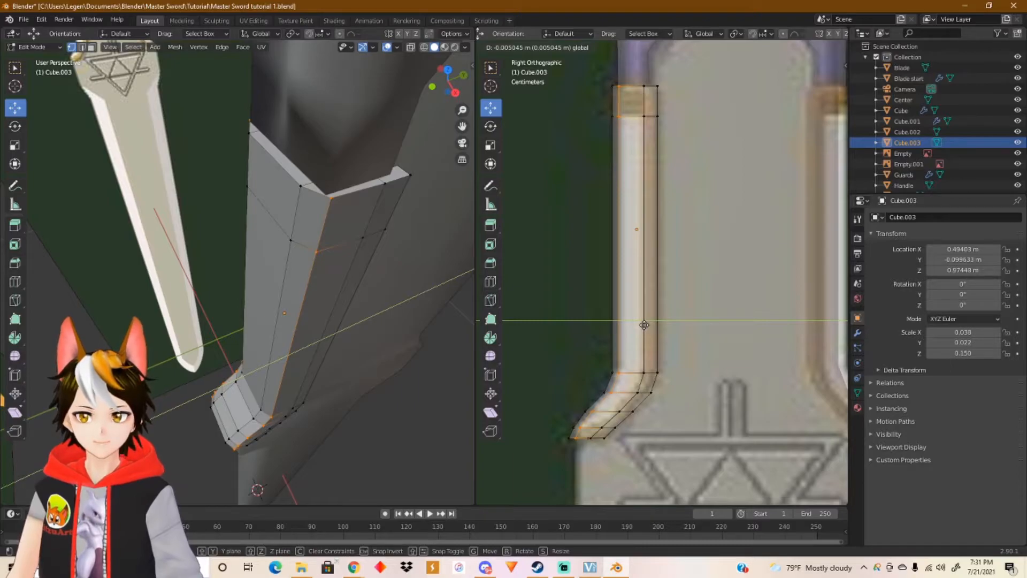
{"action": "left_click_drag", "start_coordinate": [644, 324], "coordinate": [653, 324]}
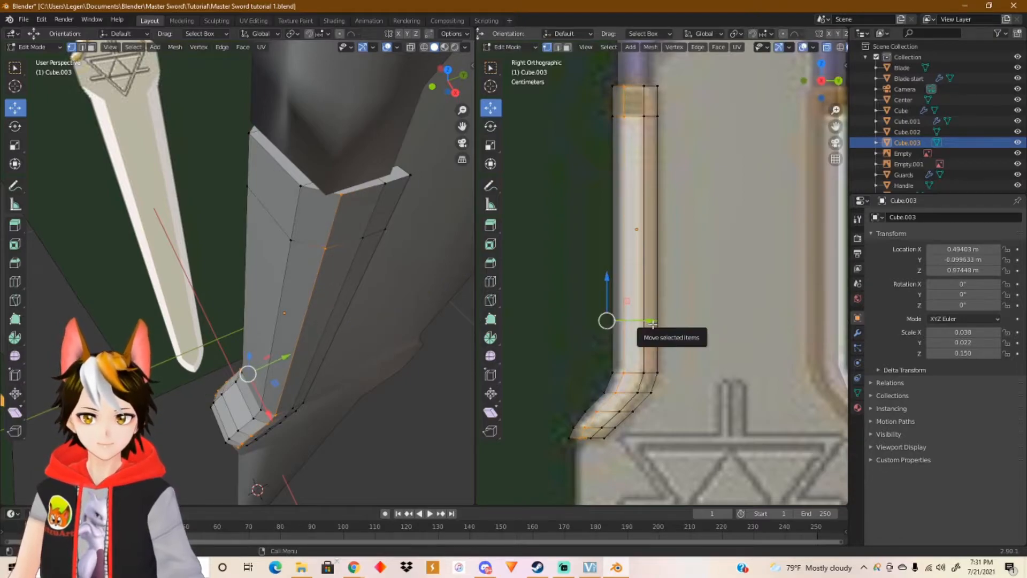
Step: Return the strip to Object Mode and undo a trial scaling of it along X
{"action": "key", "text": "Tab"}
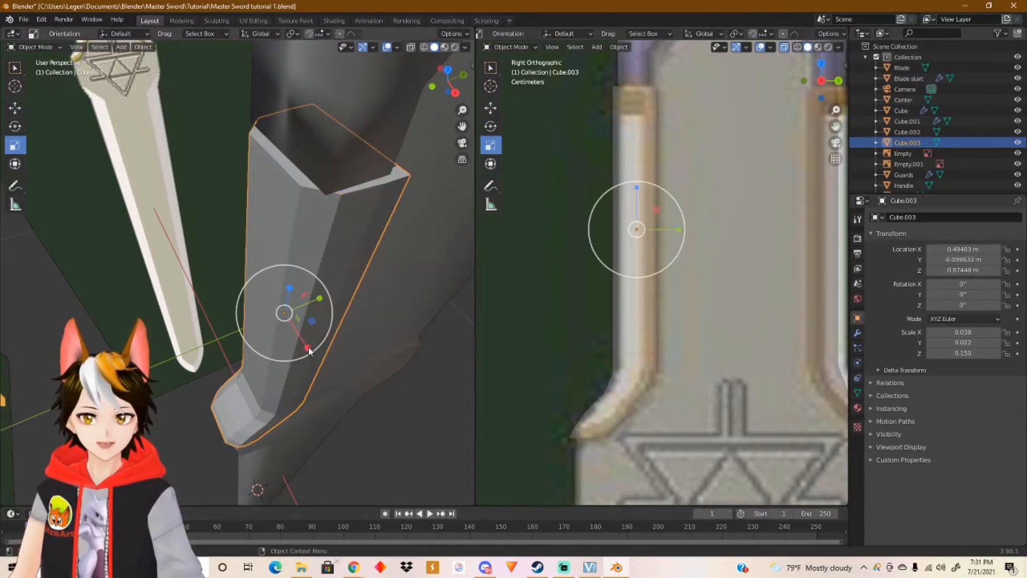
{"action": "left_click_drag", "start_coordinate": [309, 351], "coordinate": [316, 325]}
{"action": "key", "text": "ctrl+z"}
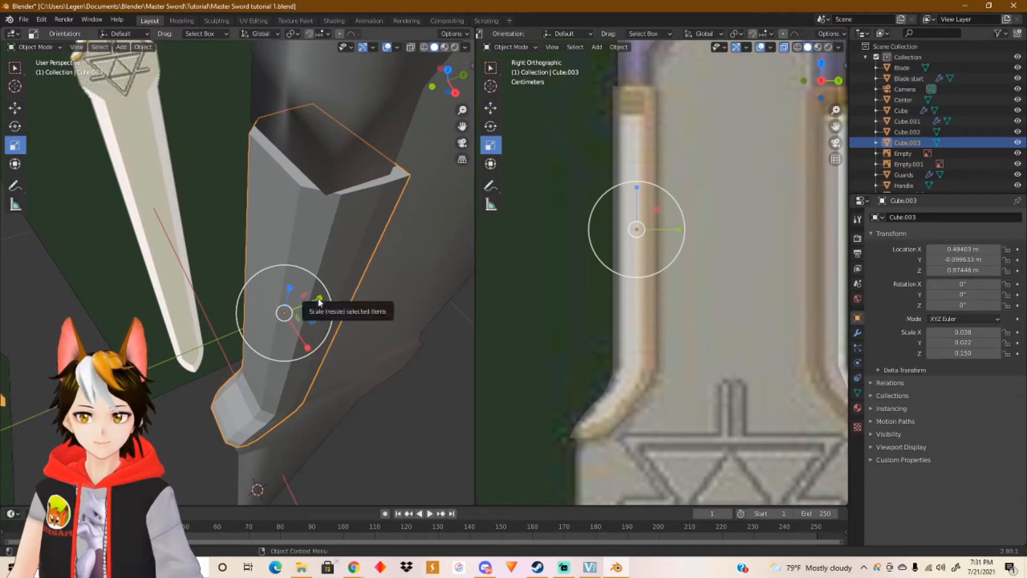
Step: Return the strip to Edit Mode and select the band of faces around its top end in face selection mode
{"action": "left_click_drag", "start_coordinate": [319, 302], "coordinate": [323, 298]}
{"action": "key", "text": "ctrl+z"}
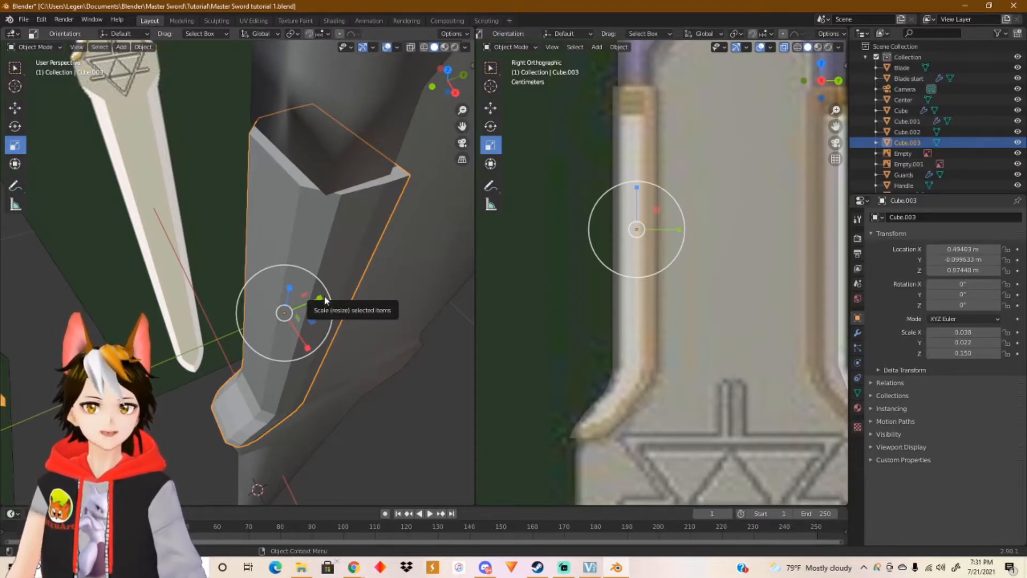
{"action": "key", "text": "Tab"}
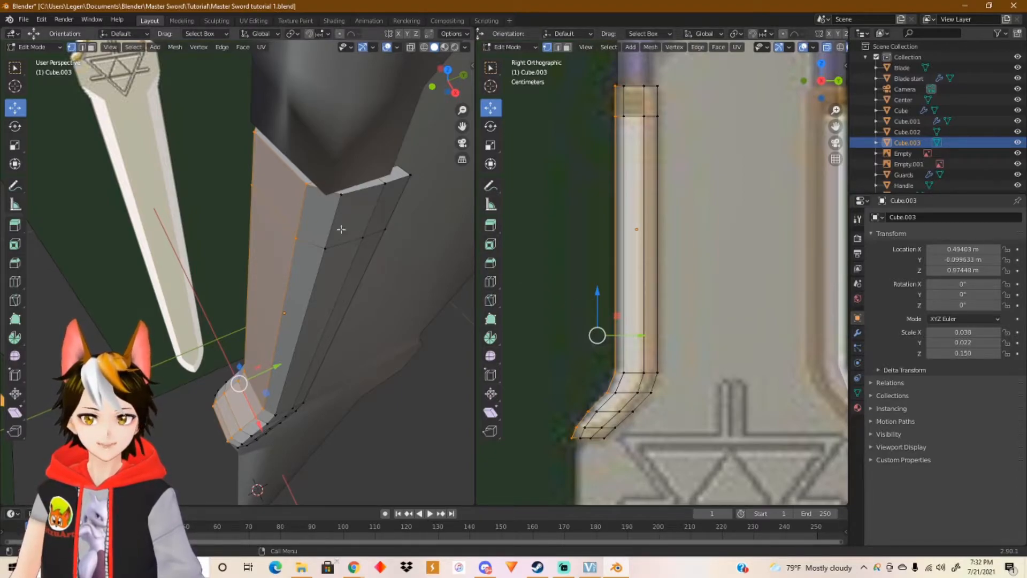
{"action": "middle_click_drag", "start_coordinate": [309, 215], "coordinate": [277, 160]}
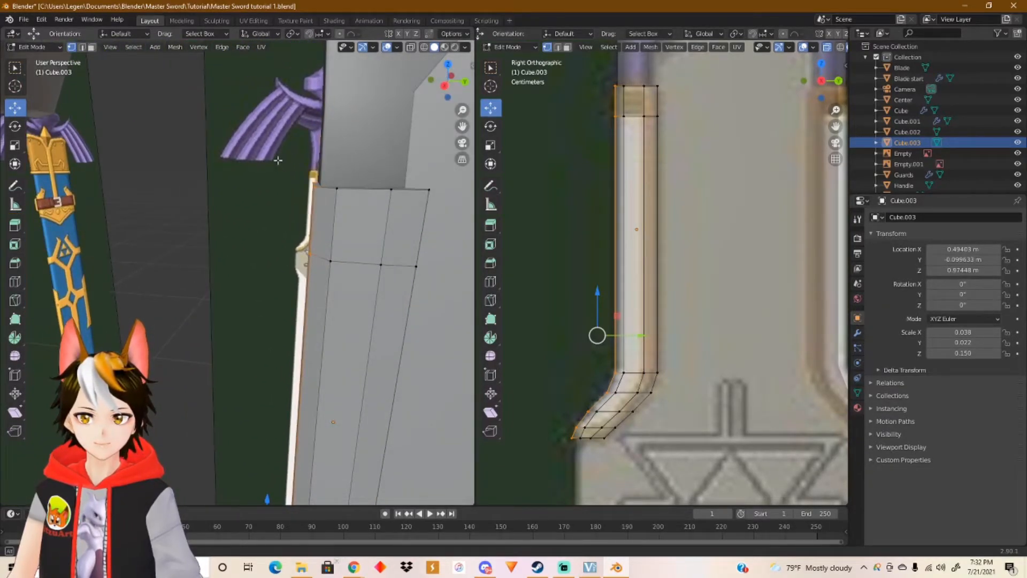
{"action": "key", "text": "3"}
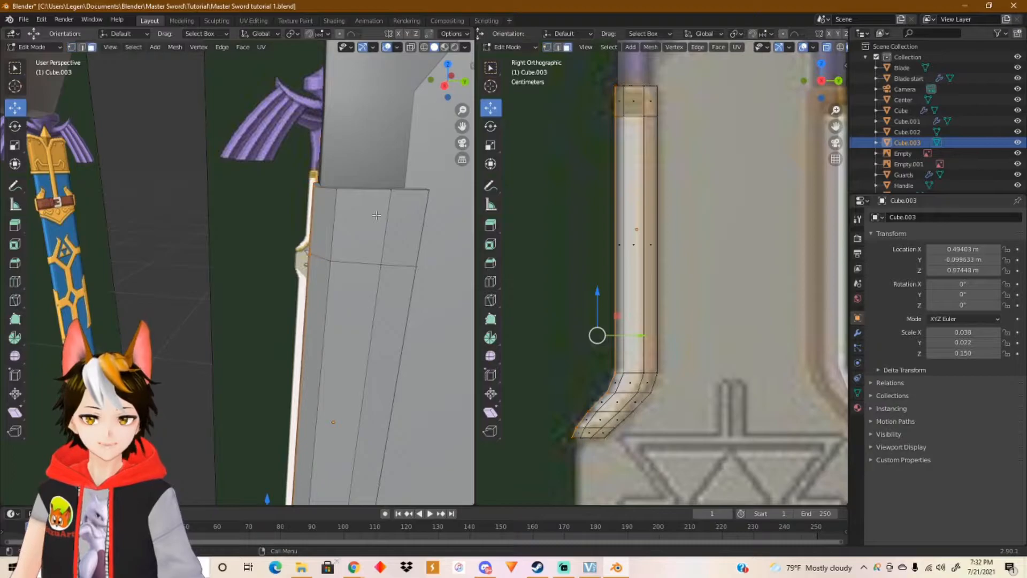
{"action": "left_click_drag", "start_coordinate": [606, 98], "coordinate": [653, 106]}
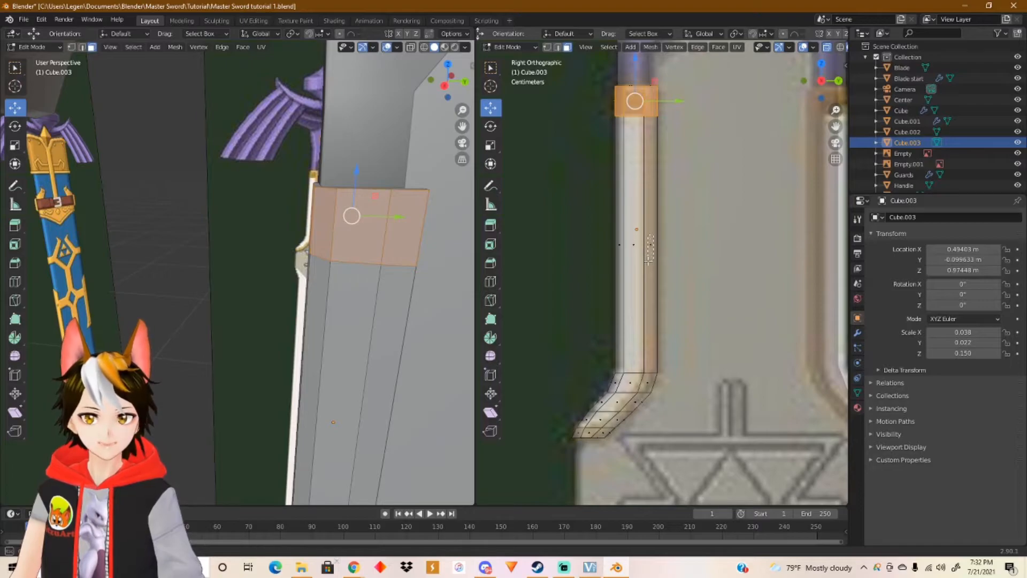
Step: Extend the face selection down the strip's blade-side border, around the bend and across its bottom end
{"action": "left_click", "coordinate": [649, 353], "text": "shift"}
{"action": "scroll", "coordinate": [652, 337], "scroll_direction": "up", "scroll_amount": 3}
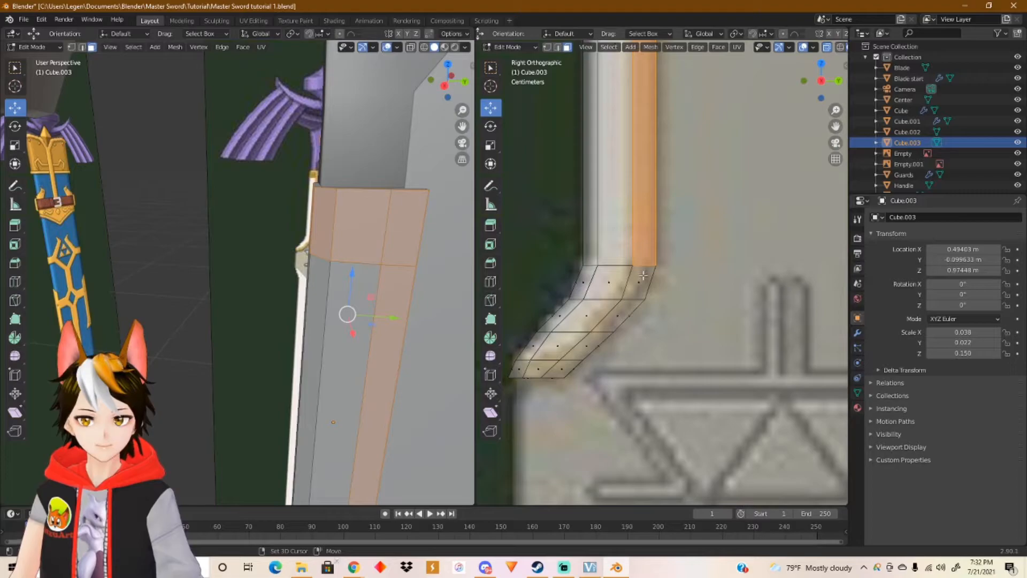
{"action": "left_click", "coordinate": [642, 277], "text": "shift"}
{"action": "left_click", "coordinate": [609, 325], "text": "shift"}
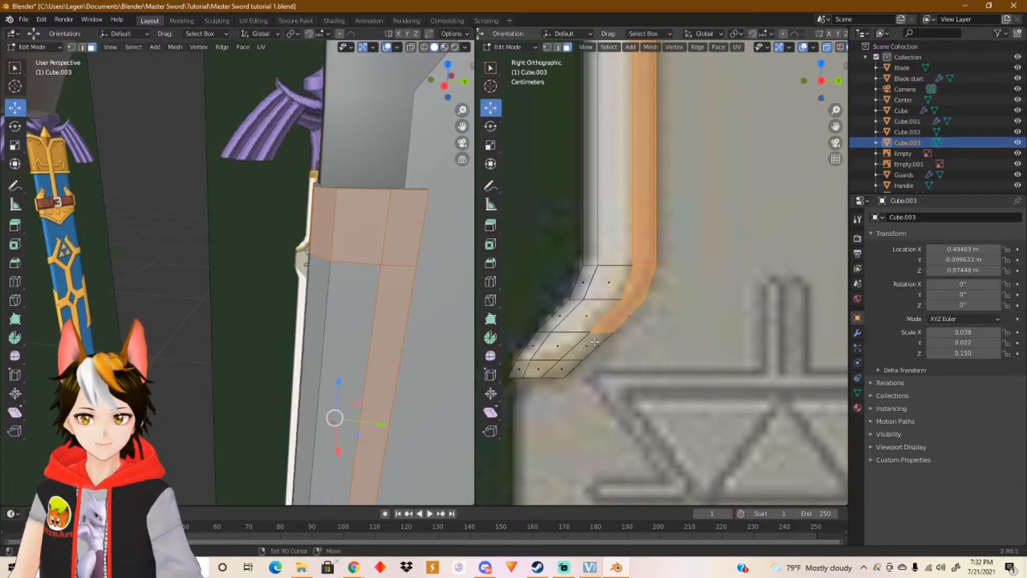
{"action": "left_click", "coordinate": [578, 351], "text": "shift"}
{"action": "left_click", "coordinate": [559, 371], "text": "shift"}
{"action": "left_click", "coordinate": [541, 373], "text": "shift"}
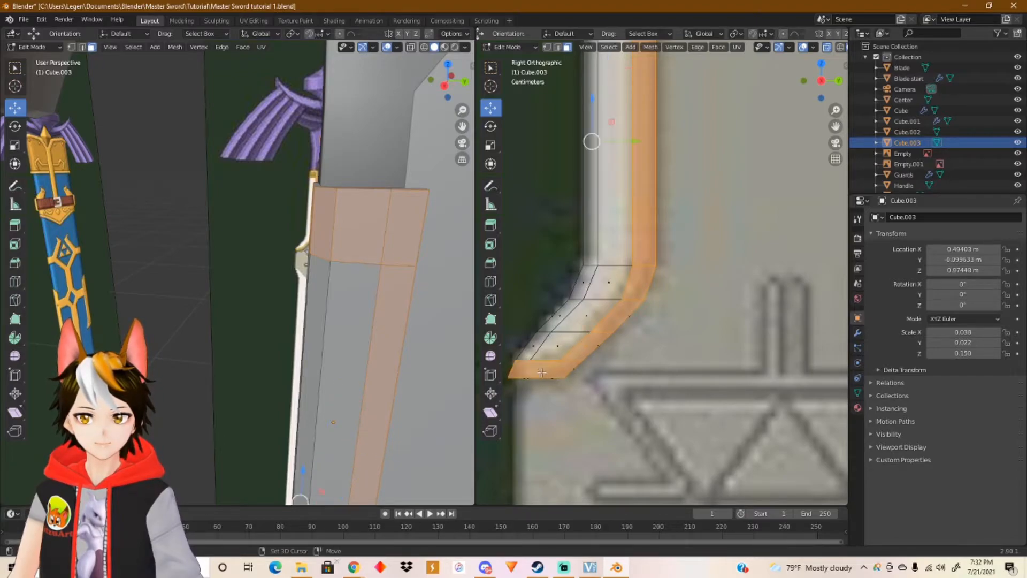
Step: Scale the selected border faces by about 1.08 with the normal X axis locked
{"action": "middle_click_drag", "start_coordinate": [328, 358], "coordinate": [376, 371]}
{"action": "middle_click_drag", "start_coordinate": [283, 375], "coordinate": [425, 348]}
{"action": "key", "text": "s"}
{"action": "key", "text": "shift+x"}
{"action": "key", "text": "shift+x"}
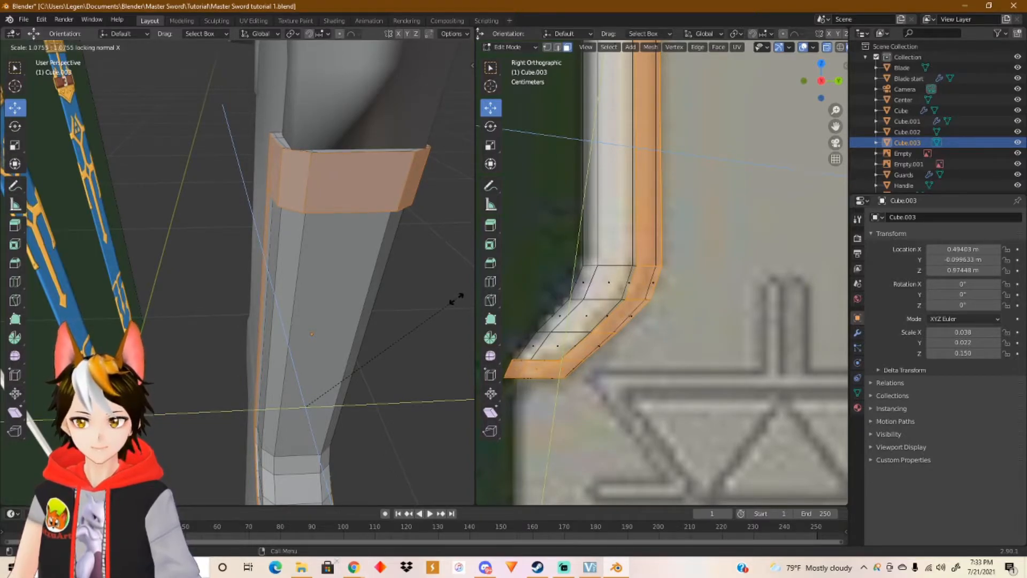
{"action": "left_click", "coordinate": [456, 299]}
Step: Examine the enlarged border around the strip's bend and bottom end from several angles
{"action": "middle_click_drag", "start_coordinate": [397, 330], "coordinate": [382, 148], "text": "shift"}
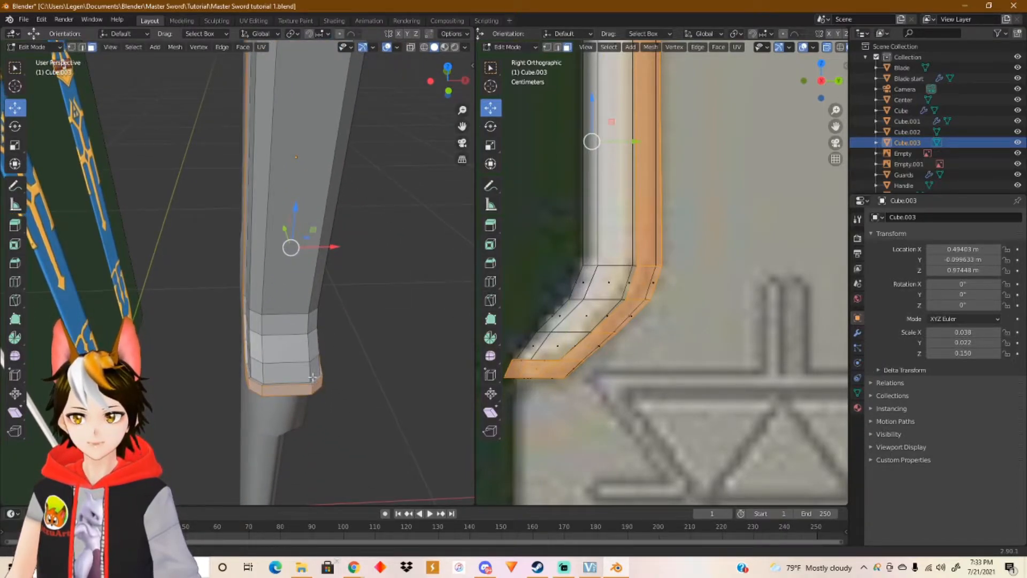
{"action": "middle_click_drag", "start_coordinate": [313, 379], "coordinate": [330, 323], "text": "shift"}
{"action": "scroll", "coordinate": [332, 330], "scroll_direction": "up", "scroll_amount": 4}
{"action": "middle_click_drag", "start_coordinate": [422, 310], "coordinate": [316, 327]}
{"action": "middle_click_drag", "start_coordinate": [400, 315], "coordinate": [3, 214]}
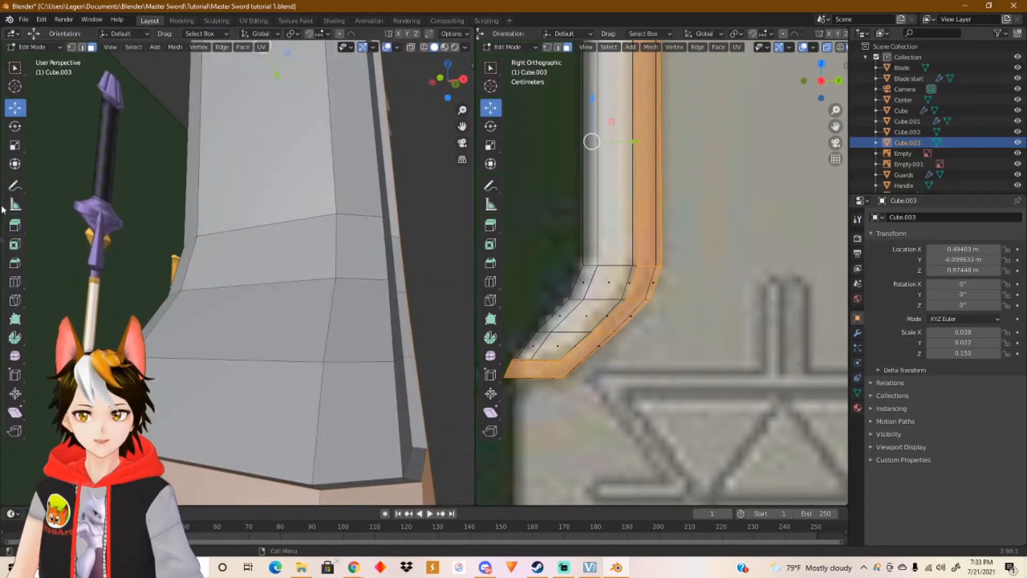
{"action": "scroll", "coordinate": [278, 309], "scroll_direction": "down", "scroll_amount": 5}
{"action": "middle_click_drag", "start_coordinate": [279, 308], "coordinate": [407, 302]}
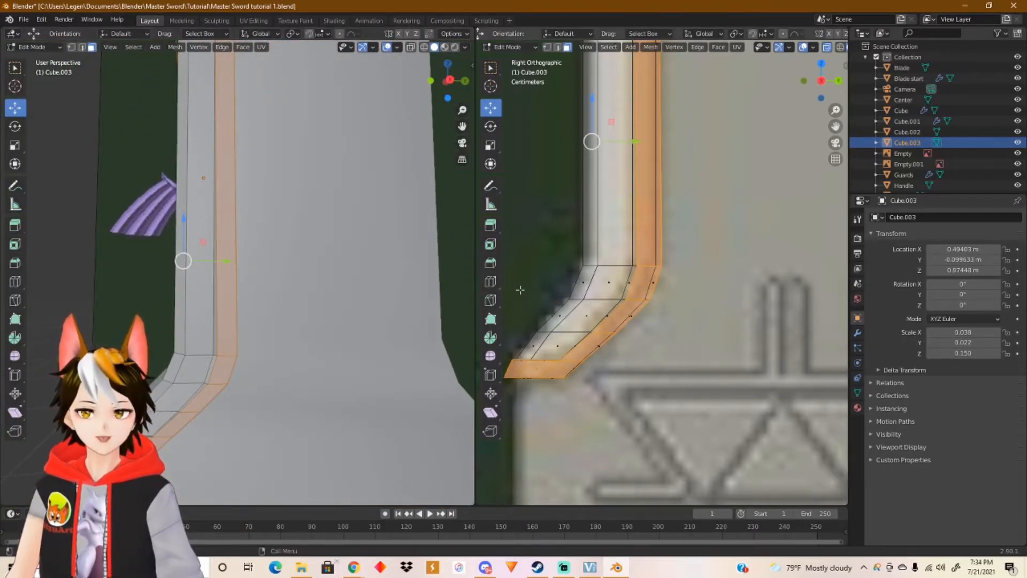
Step: In the back view with X-ray on, narrow the selected border faces along X by a factor of about 0.96
{"action": "key", "text": "alt+a"}
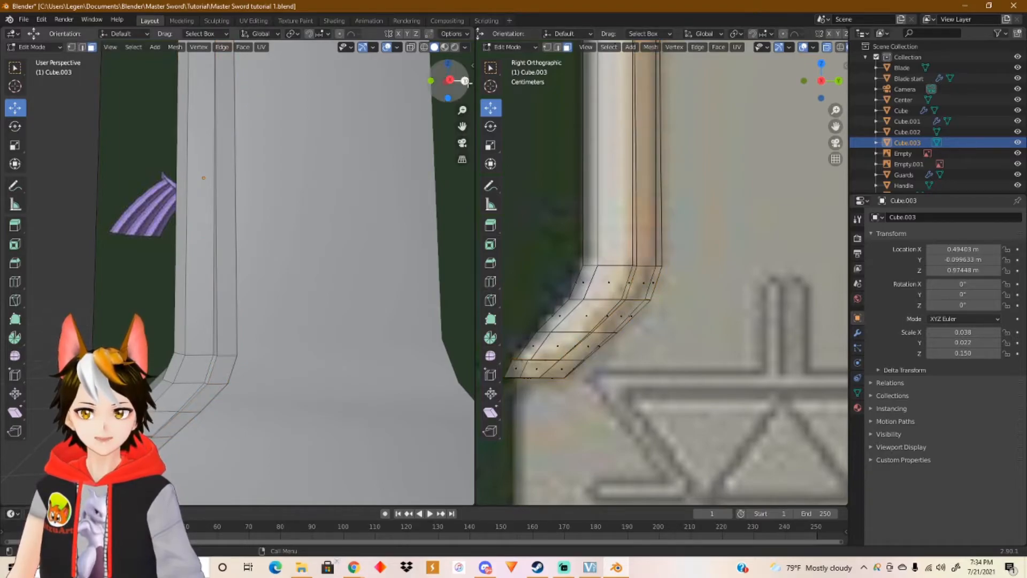
{"action": "left_click", "coordinate": [465, 81]}
{"action": "key", "text": "a"}
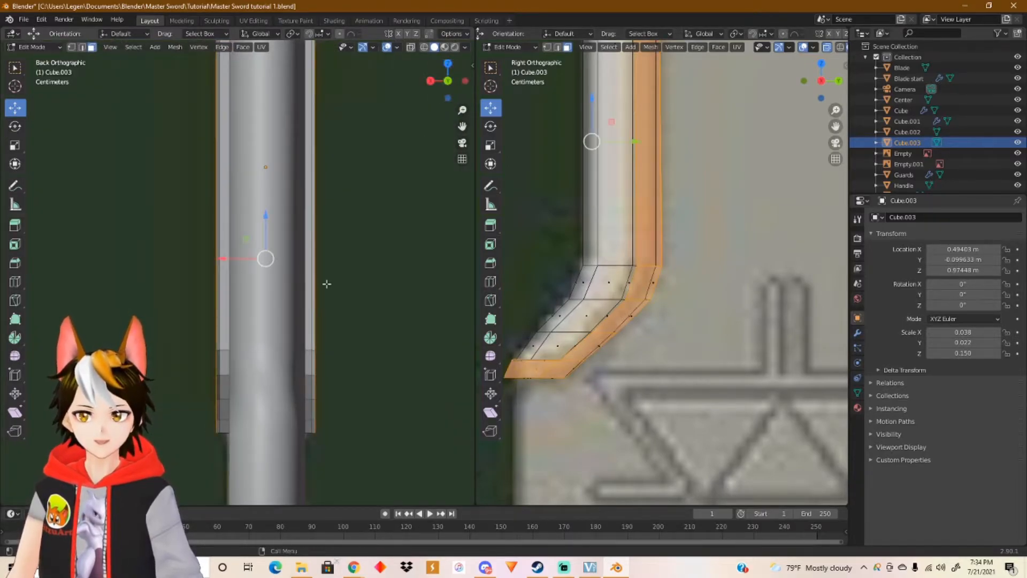
{"action": "key", "text": "alt+a"}
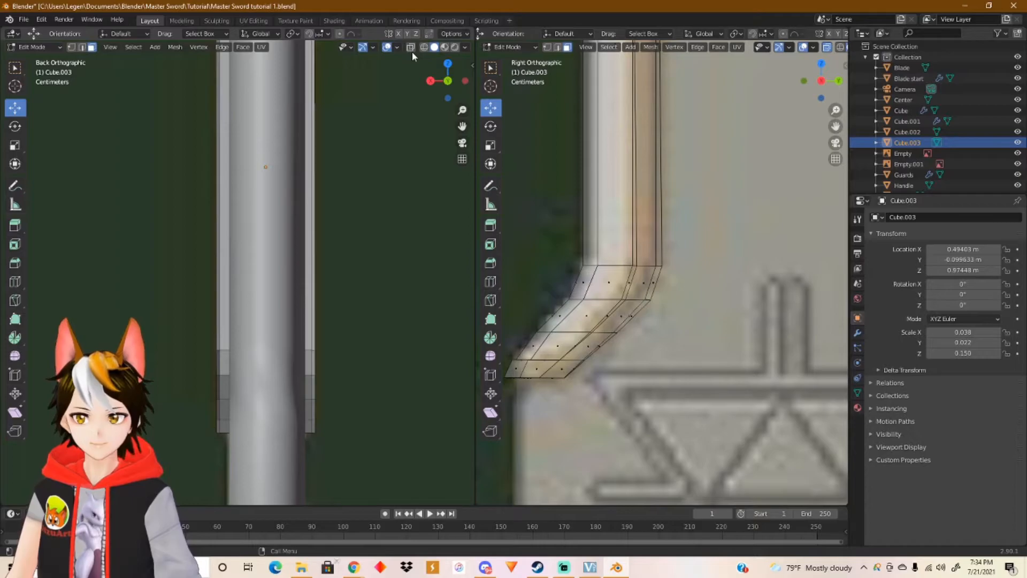
{"action": "key", "text": "ctrl+z"}
{"action": "left_click", "coordinate": [411, 47]}
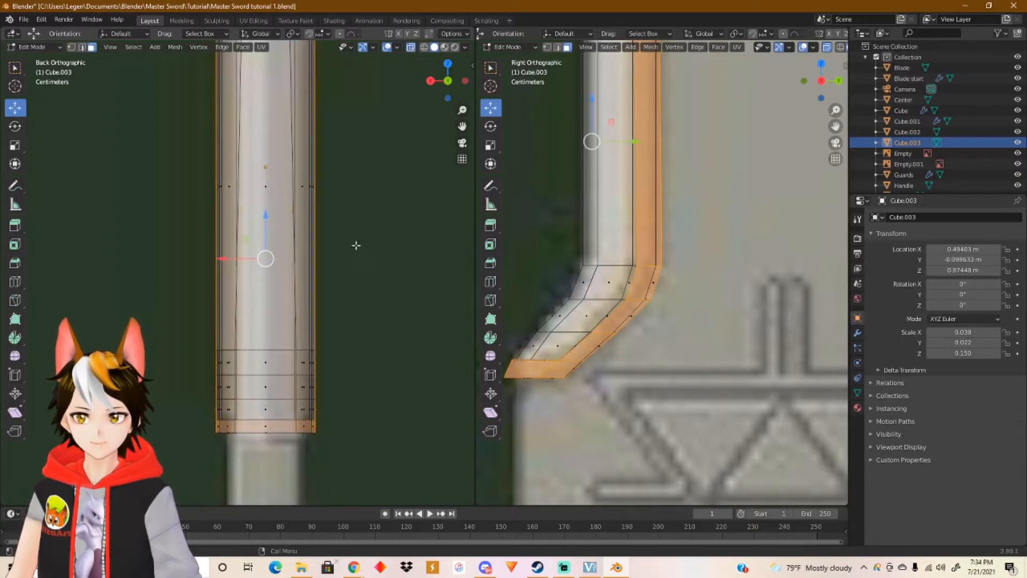
{"action": "left_click", "coordinate": [21, 146]}
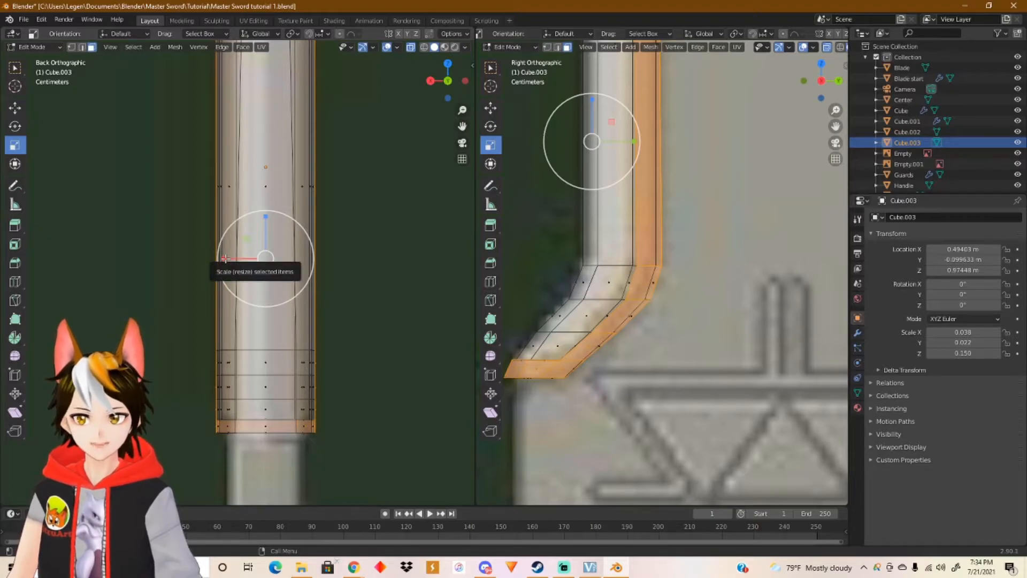
{"action": "left_click_drag", "start_coordinate": [226, 259], "coordinate": [234, 259]}
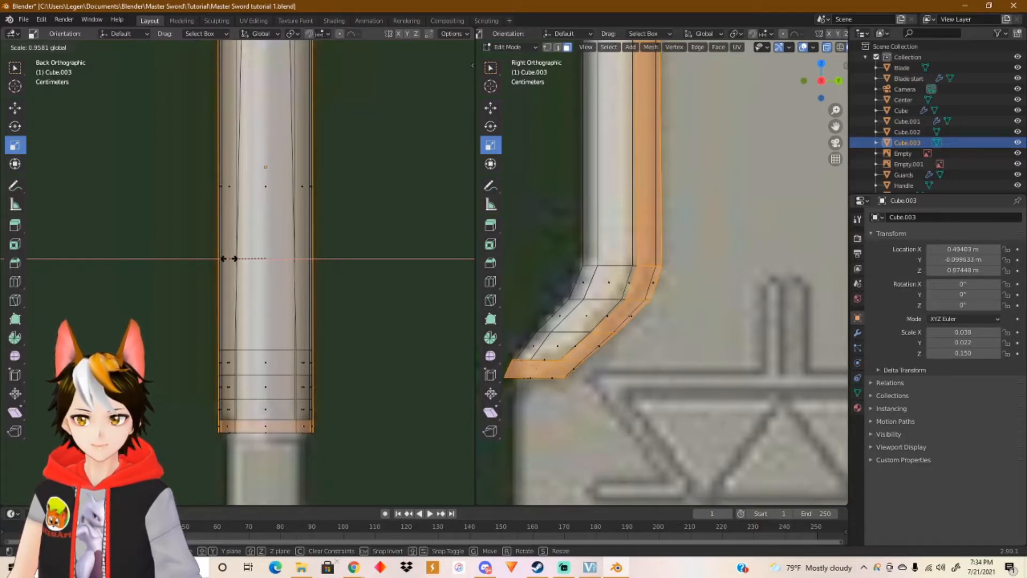
{"action": "left_click_drag", "start_coordinate": [234, 259], "coordinate": [234, 258]}
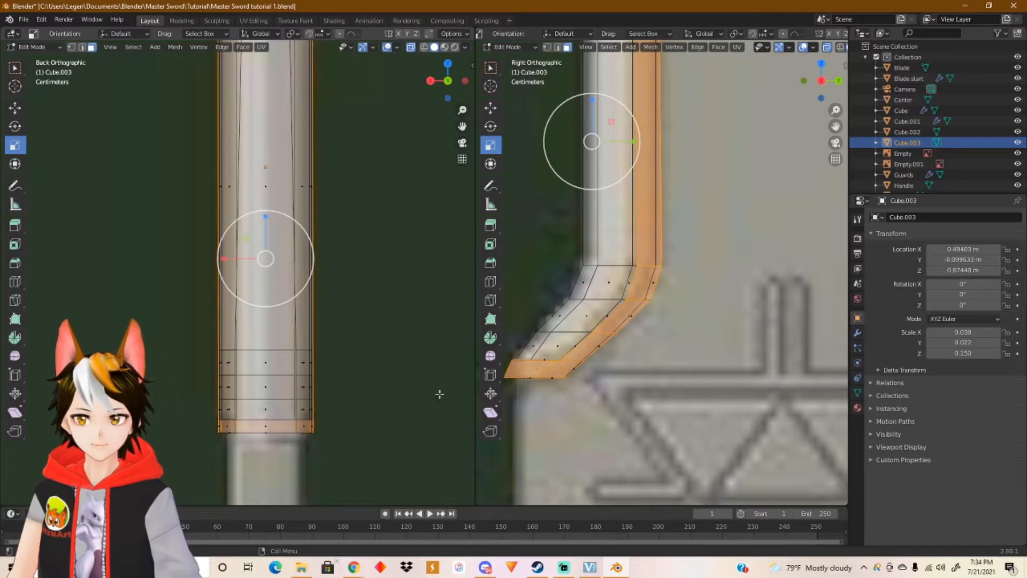
Step: Compare the narrowed border with the front reference, and inspect its fit around the blade with X-ray off
{"action": "left_click", "coordinate": [410, 47]}
{"action": "left_click", "coordinate": [448, 81]}
{"action": "left_click", "coordinate": [411, 47]}
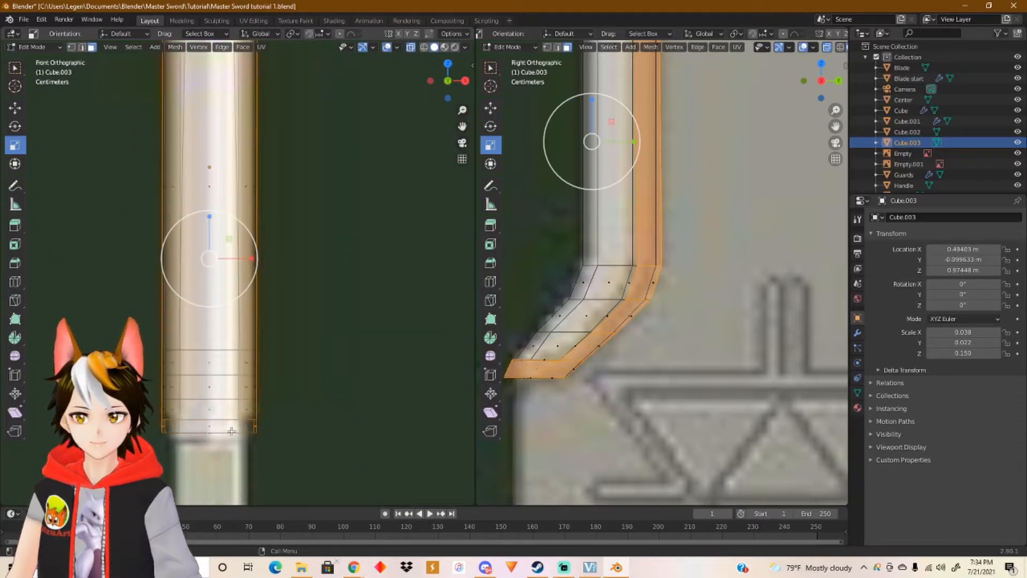
{"action": "middle_click_drag", "start_coordinate": [284, 385], "coordinate": [449, 355]}
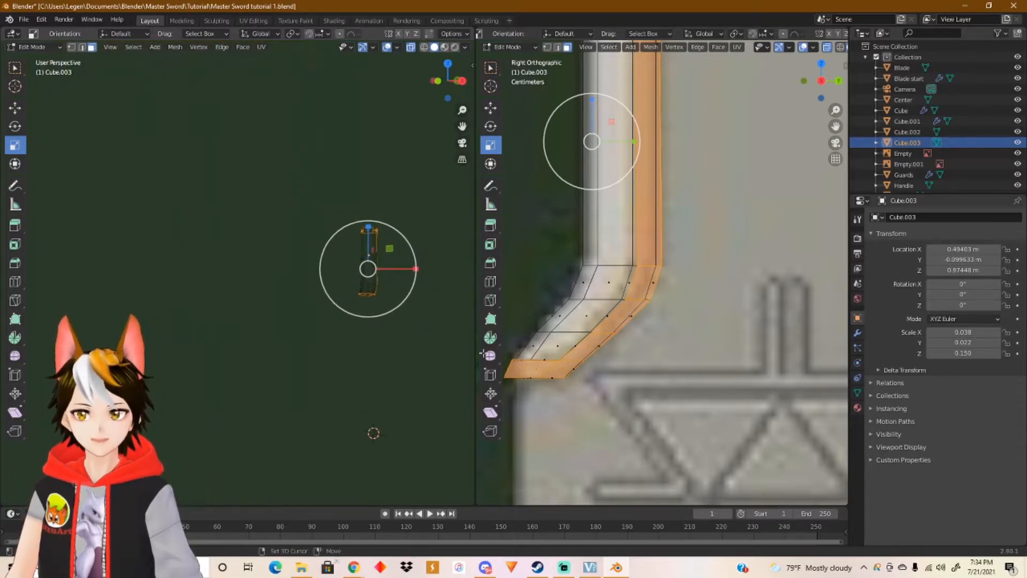
{"action": "scroll", "coordinate": [295, 343], "scroll_direction": "up", "scroll_amount": 5}
{"action": "key", "text": "KP_Decimal"}
{"action": "key", "text": "q"}
{"action": "left_click", "coordinate": [295, 344]}
{"action": "middle_click_drag", "start_coordinate": [283, 353], "coordinate": [299, 353]}
{"action": "left_click", "coordinate": [410, 50]}
{"action": "middle_click_drag", "start_coordinate": [374, 229], "coordinate": [295, 340]}
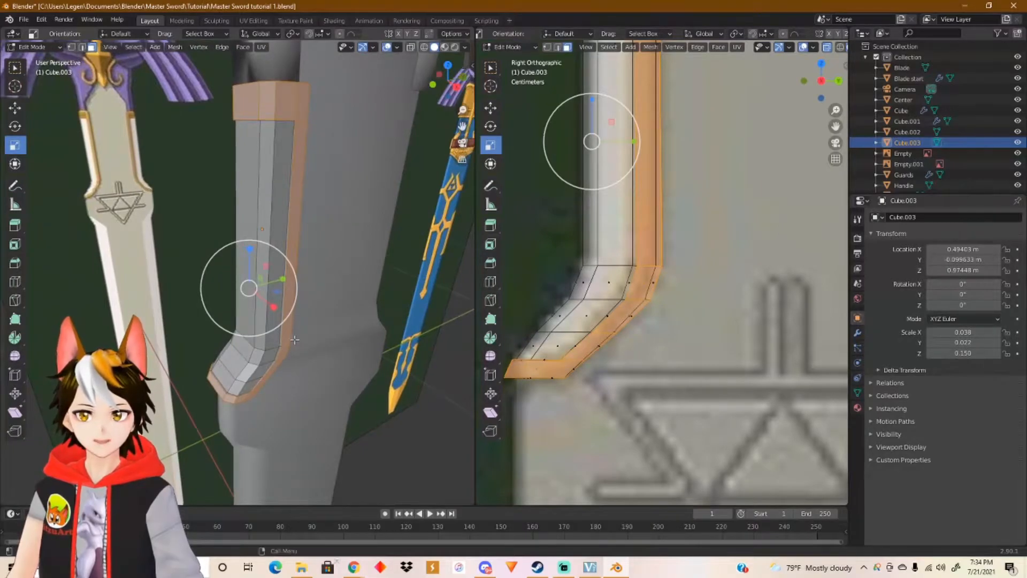
Step: Select the lengthwise vertex line between the strip's outer panel and its side, bottom end to top, and move it slightly in positive Y
{"action": "key", "text": "1"}
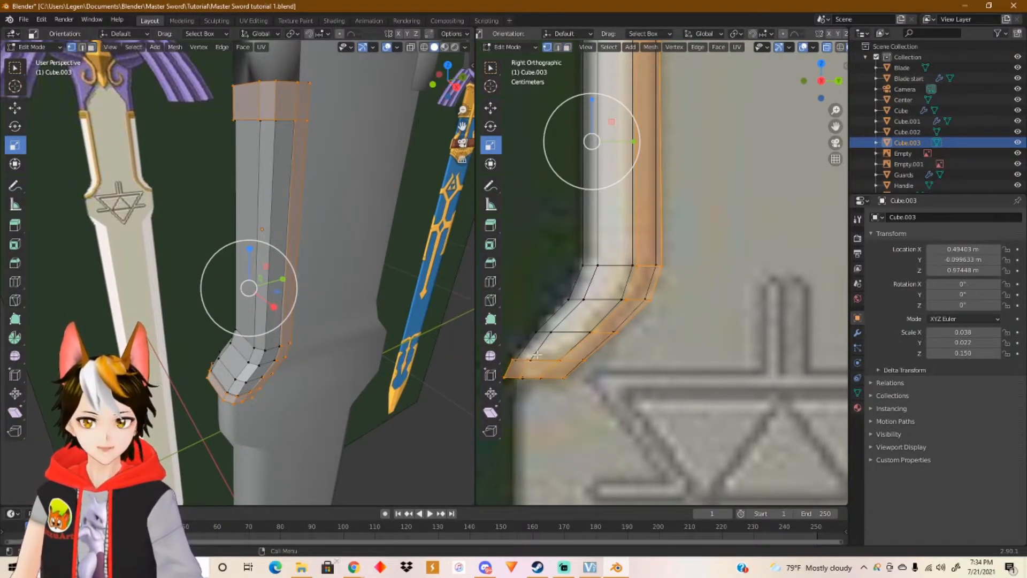
{"action": "left_click_drag", "start_coordinate": [536, 356], "coordinate": [518, 381]}
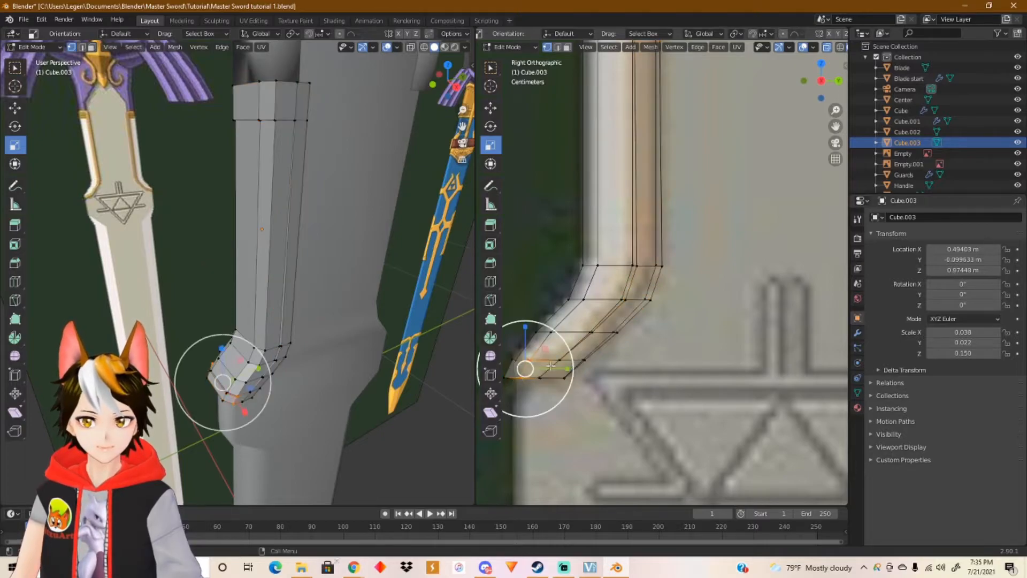
{"action": "left_click", "coordinate": [490, 108]}
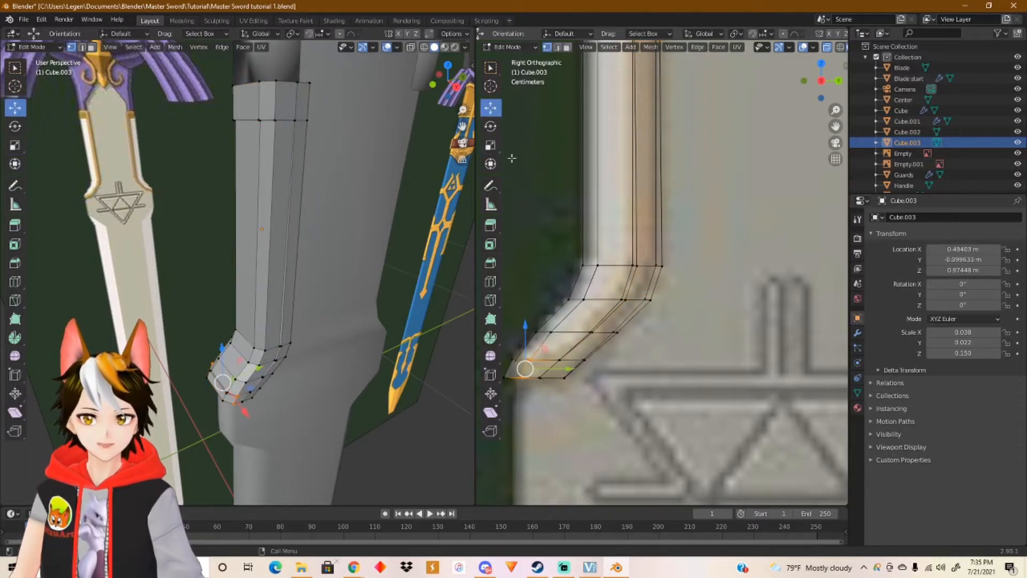
{"action": "left_click", "coordinate": [551, 333], "text": "shift"}
{"action": "left_click", "coordinate": [577, 306], "text": "shift"}
{"action": "scroll", "coordinate": [603, 253], "scroll_direction": "up", "scroll_amount": 10, "text": "shift"}
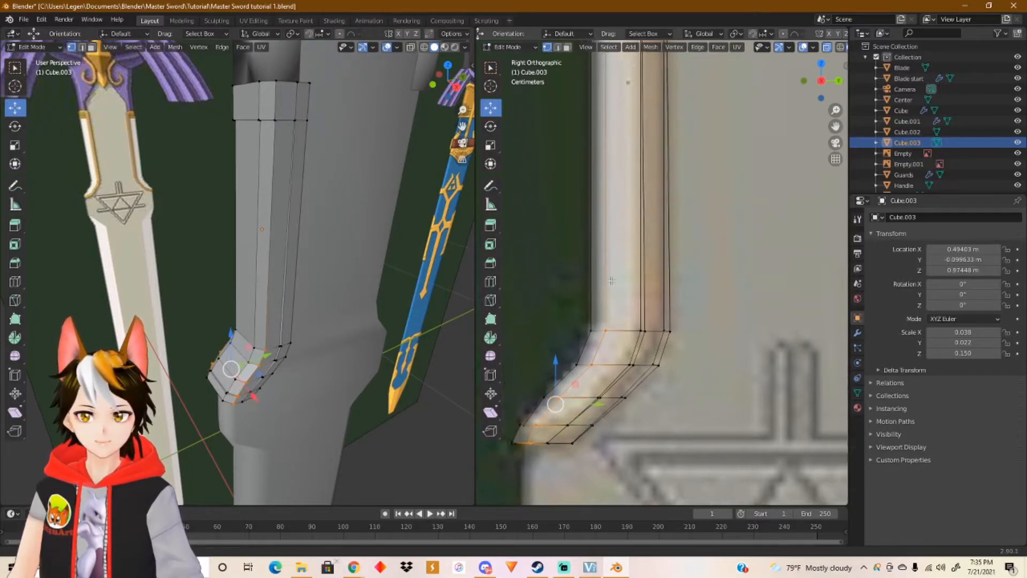
{"action": "left_click", "coordinate": [595, 208], "text": "shift"}
{"action": "left_click_drag", "start_coordinate": [609, 153], "coordinate": [593, 167], "text": "shift"}
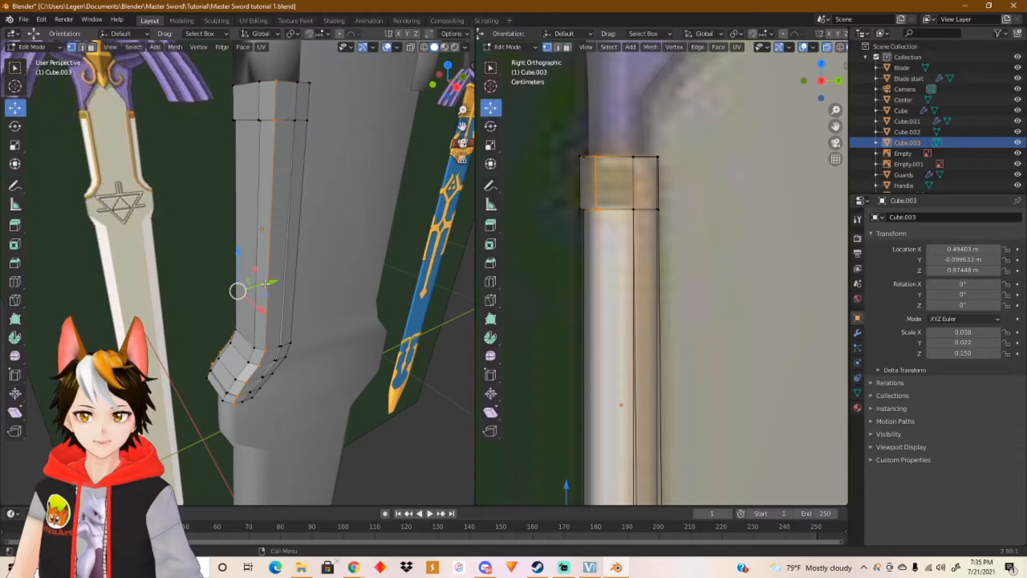
{"action": "left_click_drag", "start_coordinate": [266, 284], "coordinate": [272, 283]}
{"action": "middle_click_drag", "start_coordinate": [282, 124], "coordinate": [293, 85]}
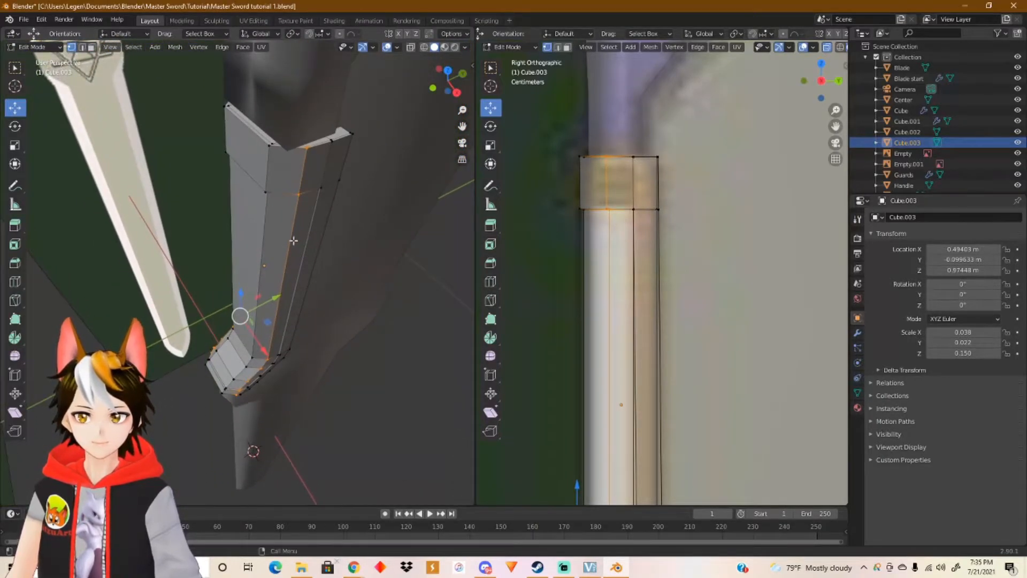
Step: Select the outer panel's vertices along the strip's full length and move them a little over 0.003 m in positive Y
{"action": "scroll", "coordinate": [532, 249], "scroll_direction": "down", "scroll_amount": 1}
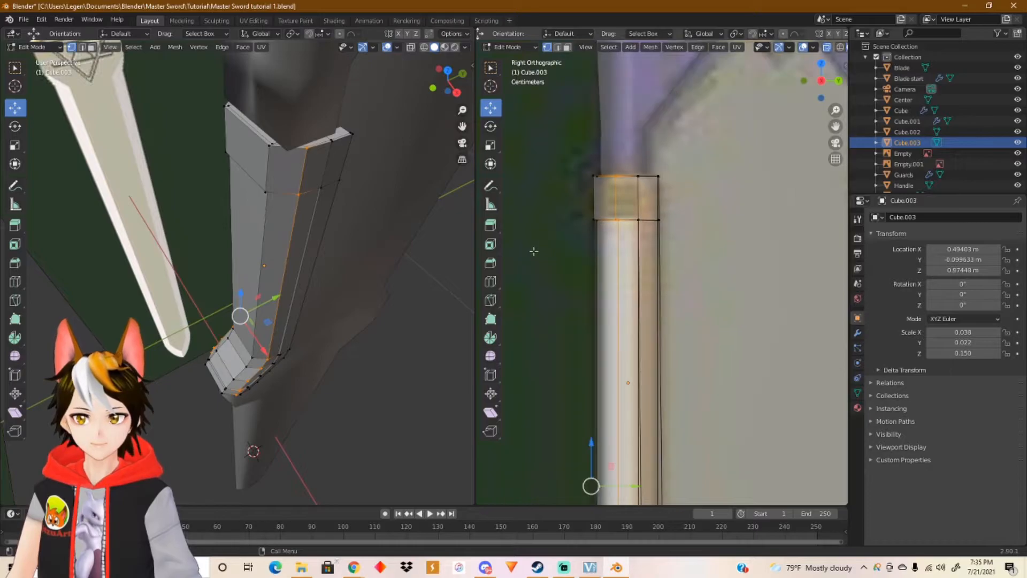
{"action": "middle_click_drag", "start_coordinate": [546, 272], "coordinate": [531, 230], "text": "shift"}
{"action": "left_click_drag", "start_coordinate": [567, 123], "coordinate": [586, 217]}
{"action": "middle_click_drag", "start_coordinate": [556, 364], "coordinate": [547, 175], "text": "shift"}
{"action": "left_click_drag", "start_coordinate": [564, 334], "coordinate": [501, 446], "text": "shift"}
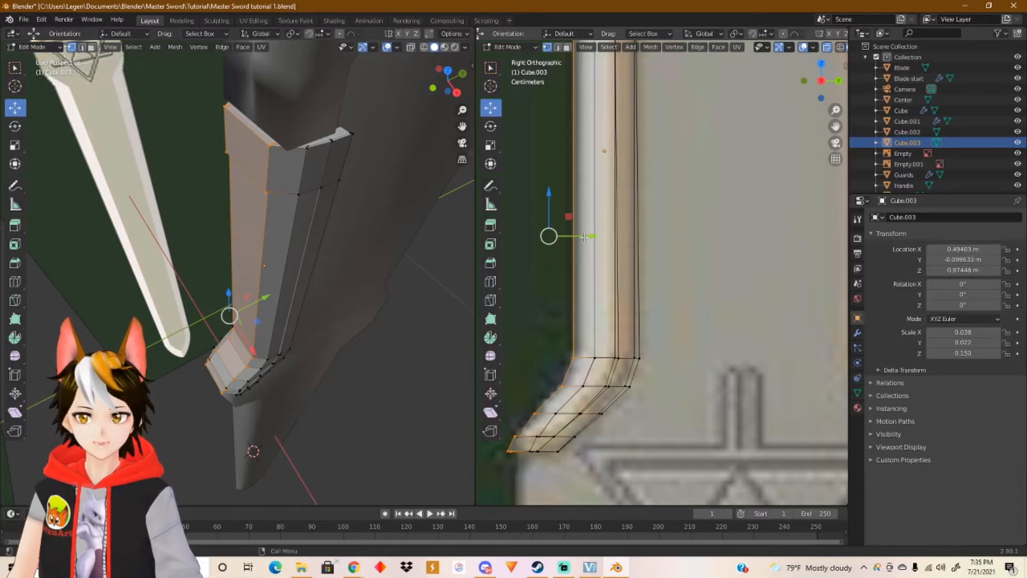
{"action": "left_click_drag", "start_coordinate": [586, 236], "coordinate": [592, 234]}
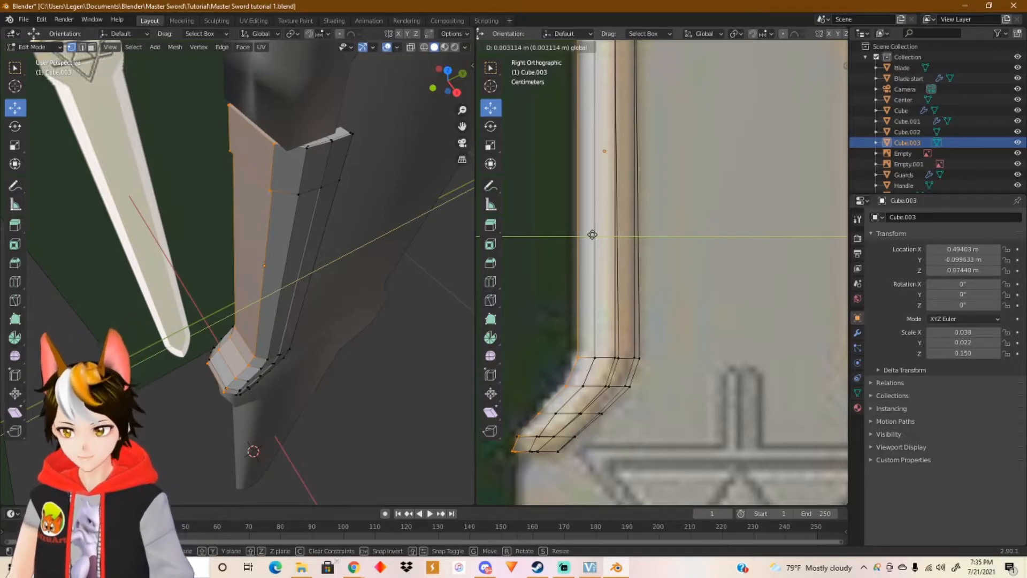
{"action": "left_click_drag", "start_coordinate": [592, 234], "coordinate": [592, 235]}
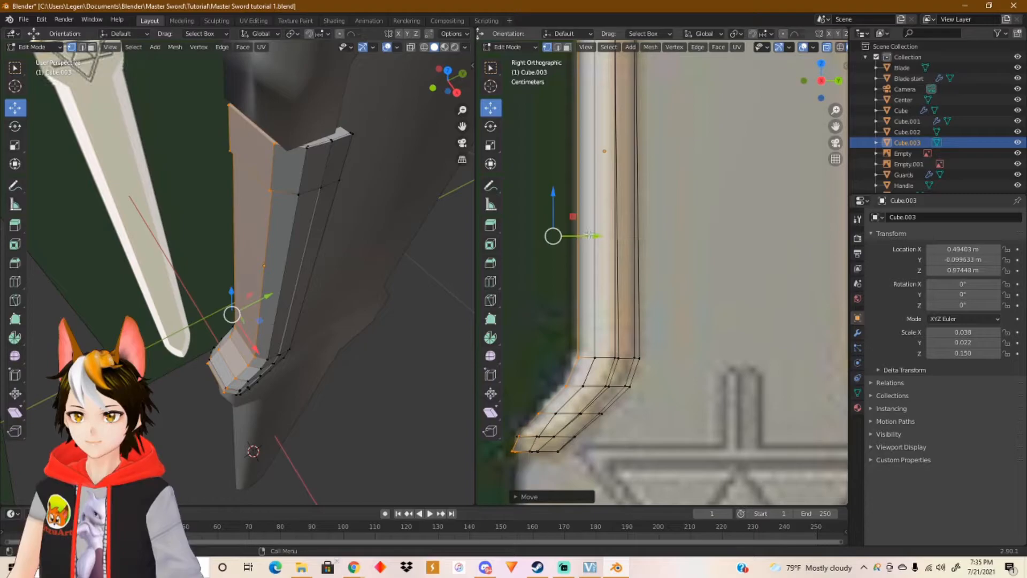
{"action": "left_click_drag", "start_coordinate": [590, 234], "coordinate": [592, 235]}
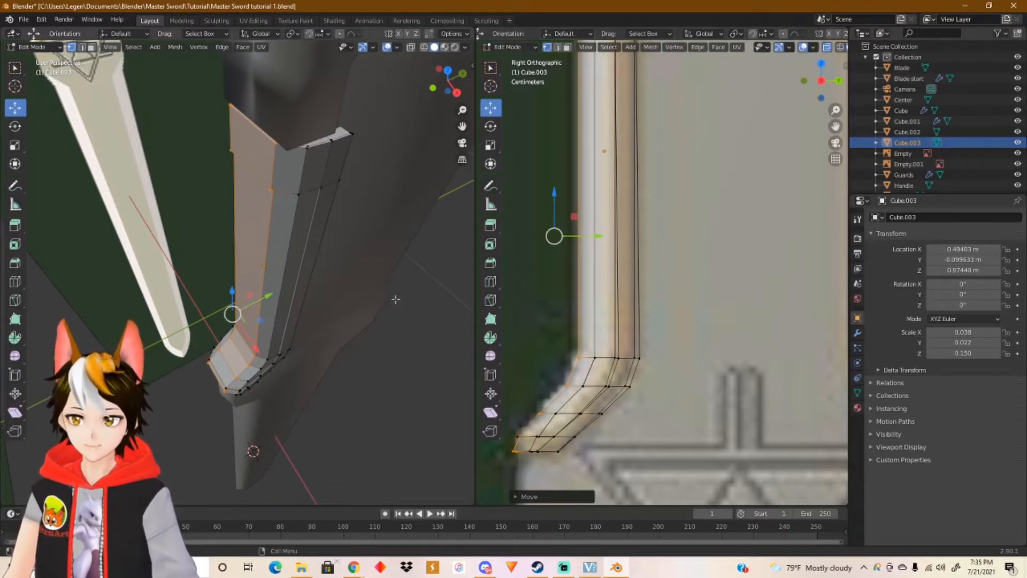
Step: Add a centred lengthwise loop cut down the middle of the strip's outer panel
{"action": "key", "text": "ctrl+r"}
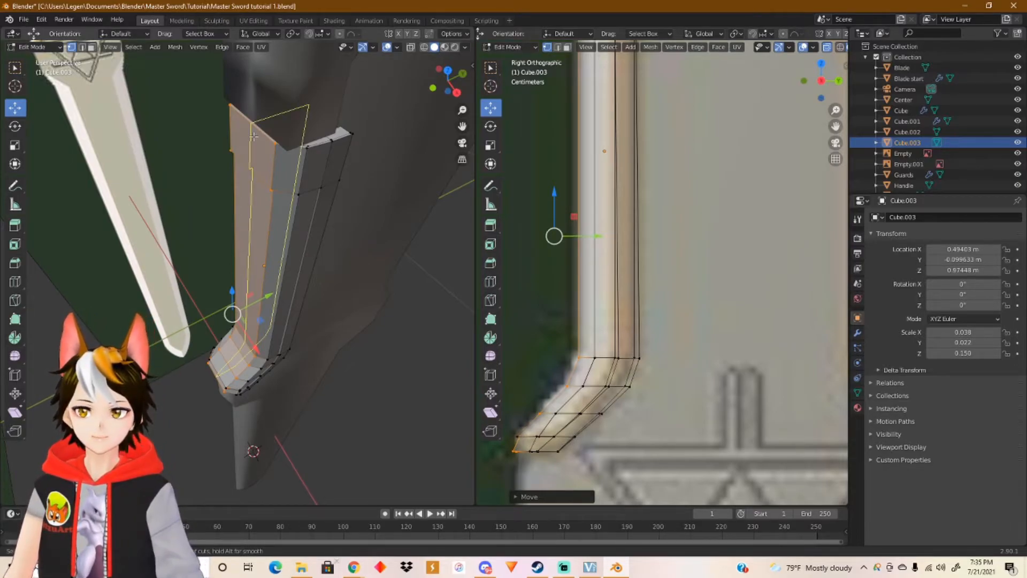
{"action": "left_click", "coordinate": [254, 137]}
{"action": "right_click", "coordinate": [252, 140]}
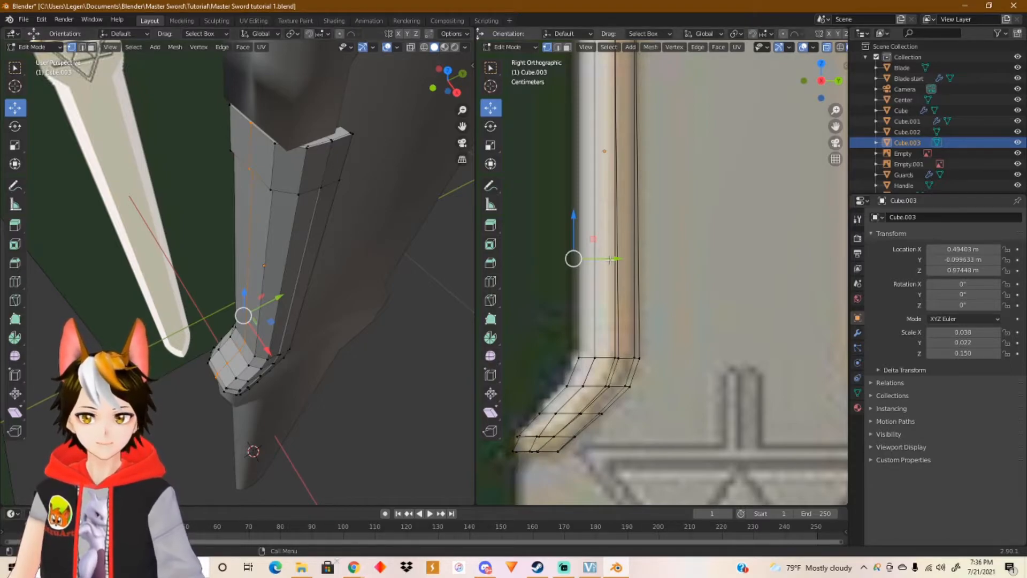
Step: Move the outer panel's centre loop slightly in negative Y, and apply Shade Smooth to the trim strip
{"action": "left_click_drag", "start_coordinate": [610, 259], "coordinate": [602, 261]}
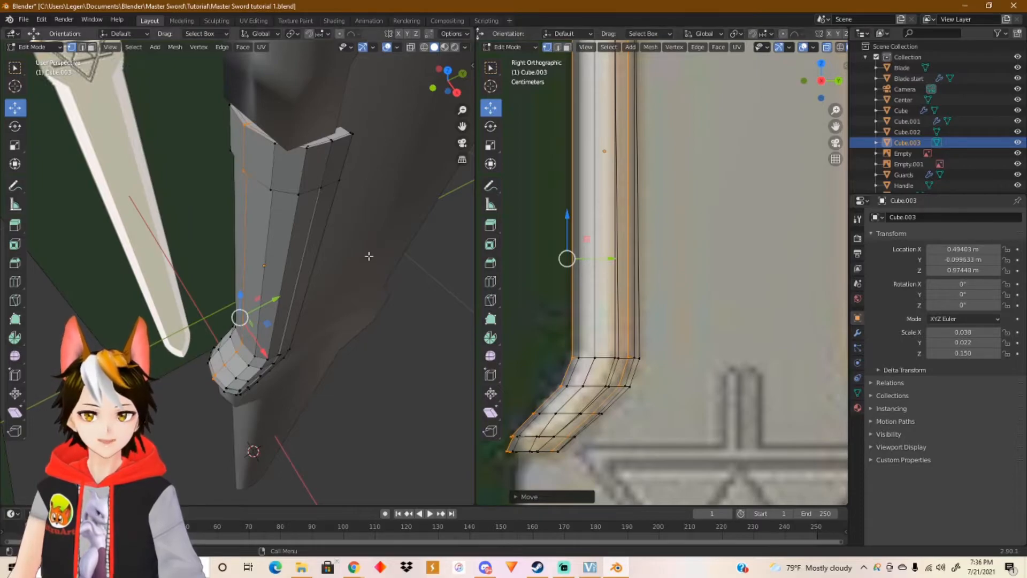
{"action": "scroll", "coordinate": [621, 303], "scroll_direction": "down", "scroll_amount": 1}
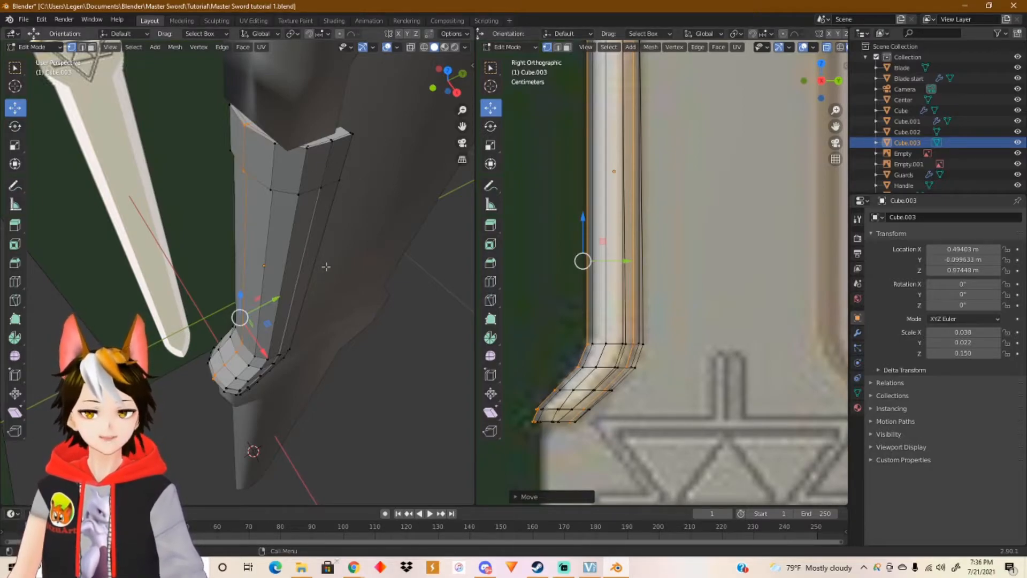
{"action": "key", "text": "Tab"}
{"action": "right_click", "coordinate": [291, 201]}
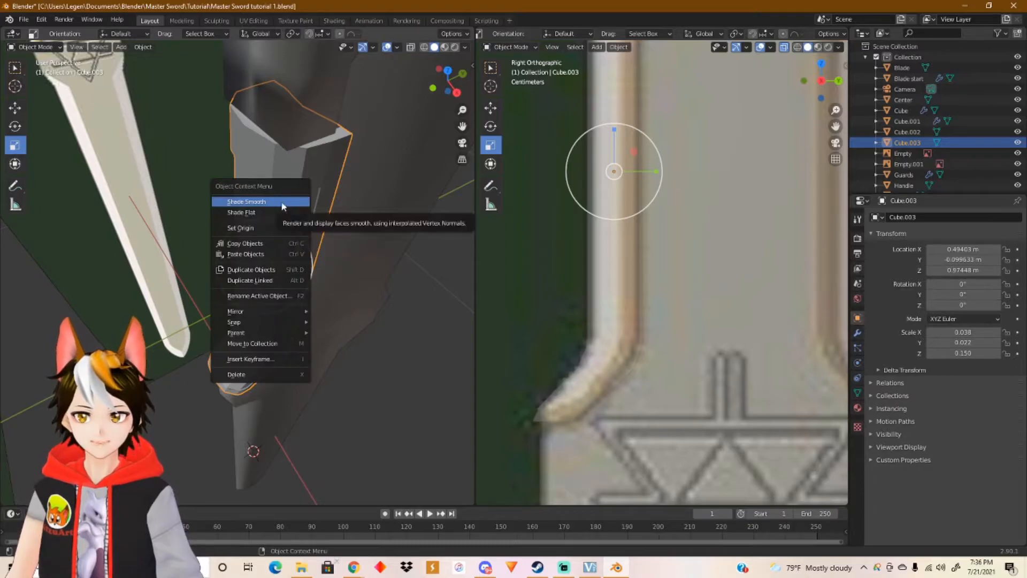
{"action": "left_click", "coordinate": [283, 206]}
{"action": "middle_click_drag", "start_coordinate": [314, 208], "coordinate": [289, 137]}
{"action": "middle_click_drag", "start_coordinate": [321, 194], "coordinate": [332, 170]}
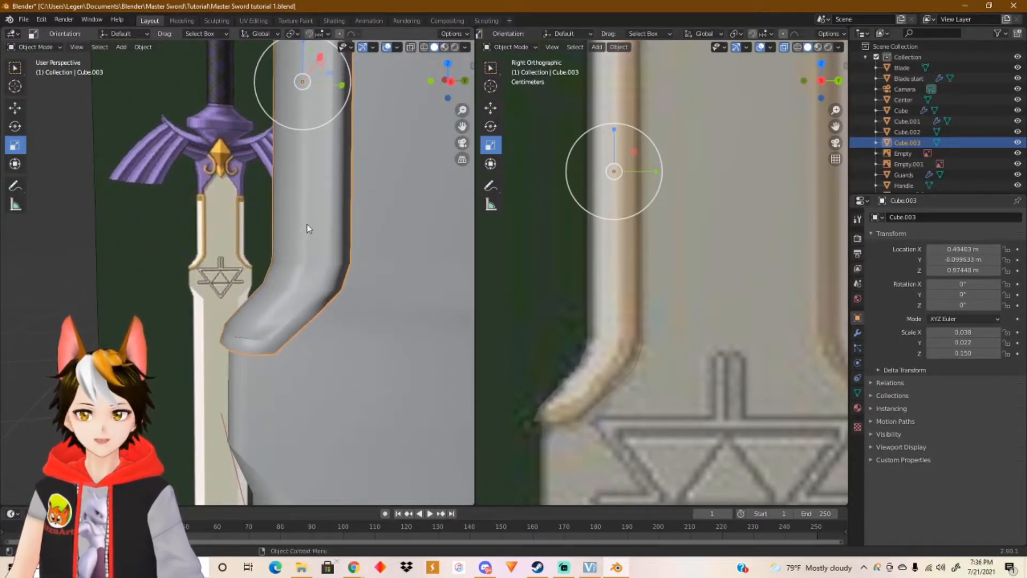
{"action": "middle_click_drag", "start_coordinate": [314, 260], "coordinate": [278, 299]}
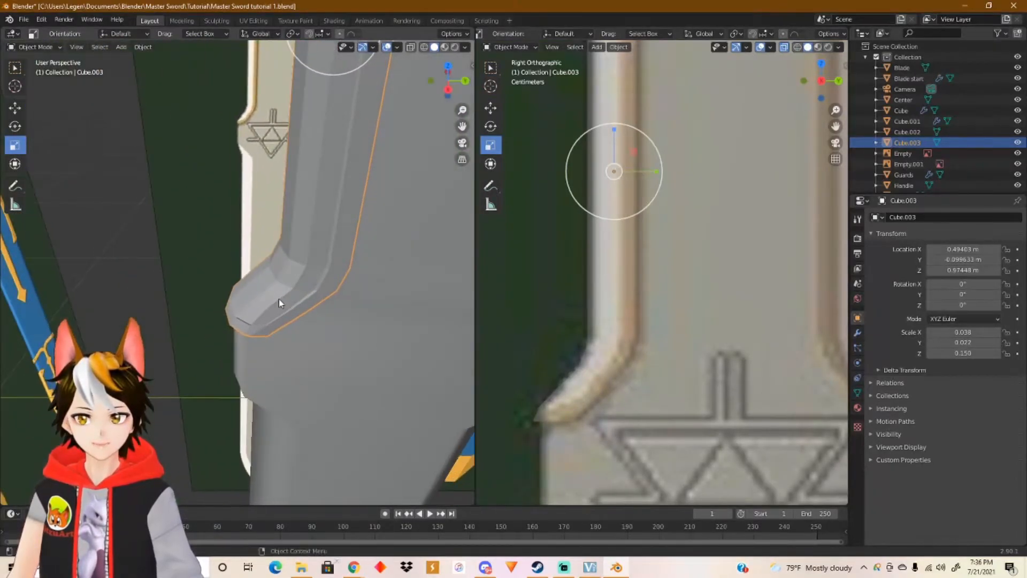
{"action": "right_click", "coordinate": [331, 249]}
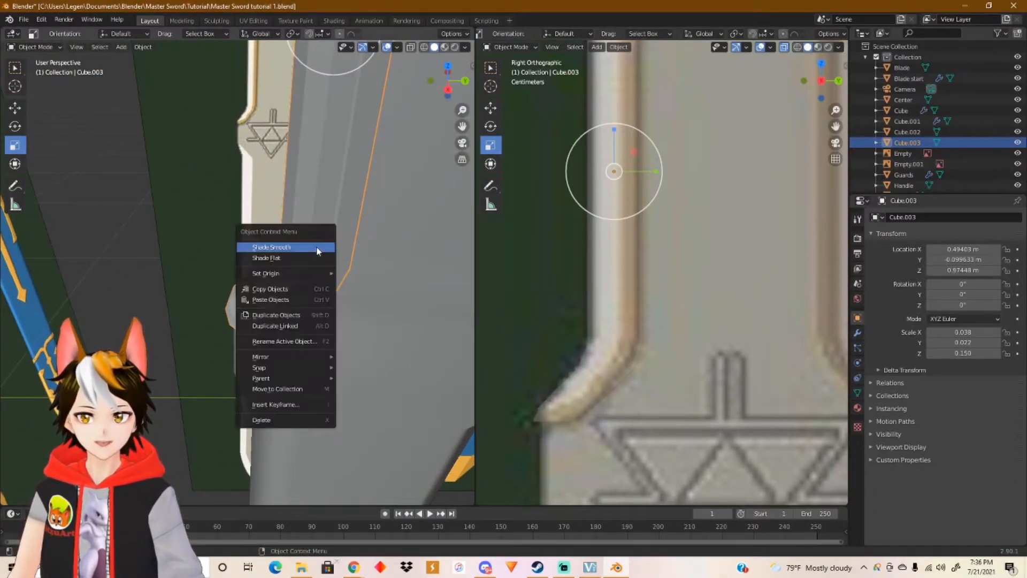
{"action": "left_click", "coordinate": [287, 249]}
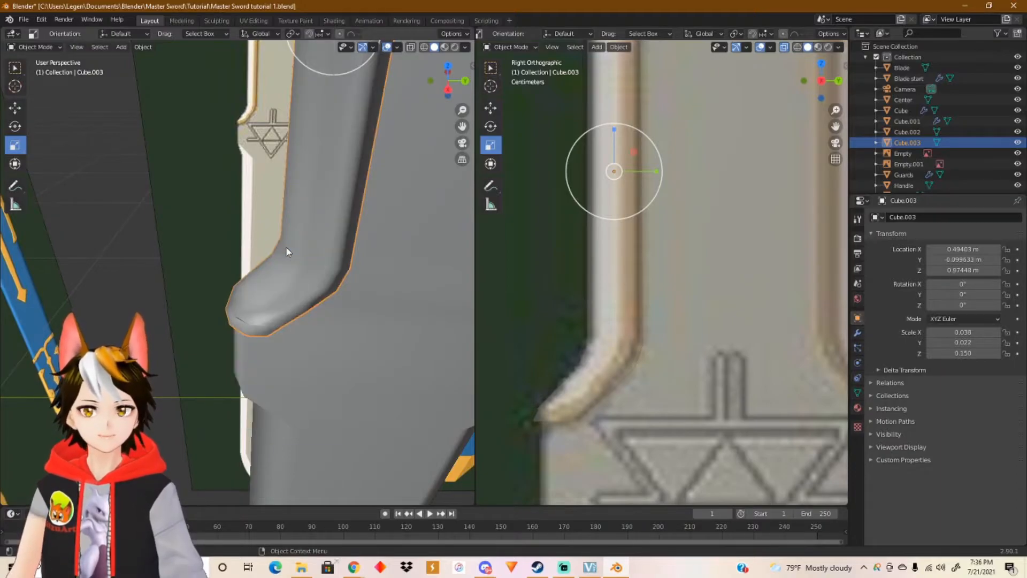
Step: Try a lengthwise loop cut on the strip's side face, slid close to the border ridge, and inspect its smooth-shaded lower end
{"action": "key", "text": "Tab"}
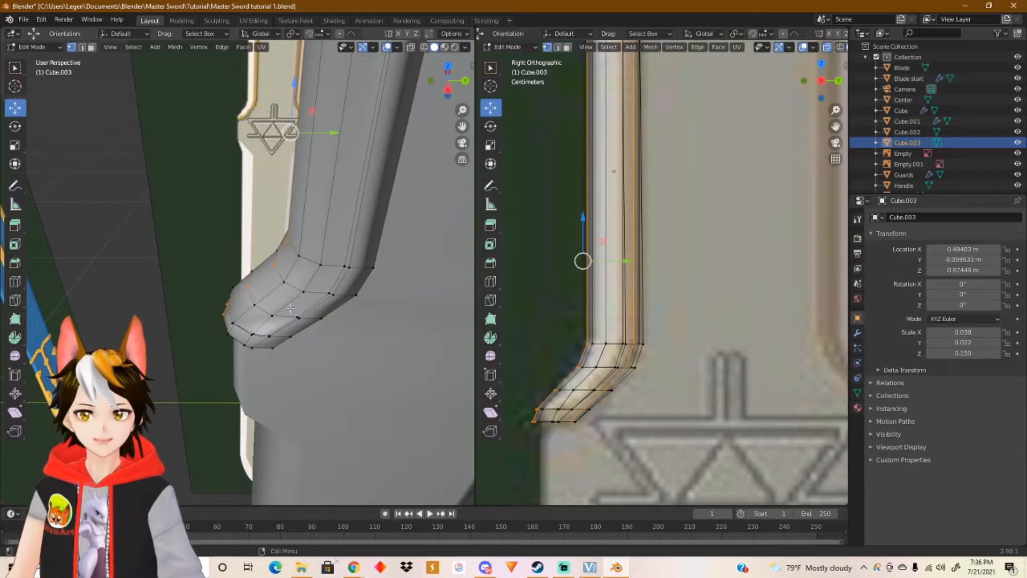
{"action": "middle_click_drag", "start_coordinate": [288, 308], "coordinate": [336, 260]}
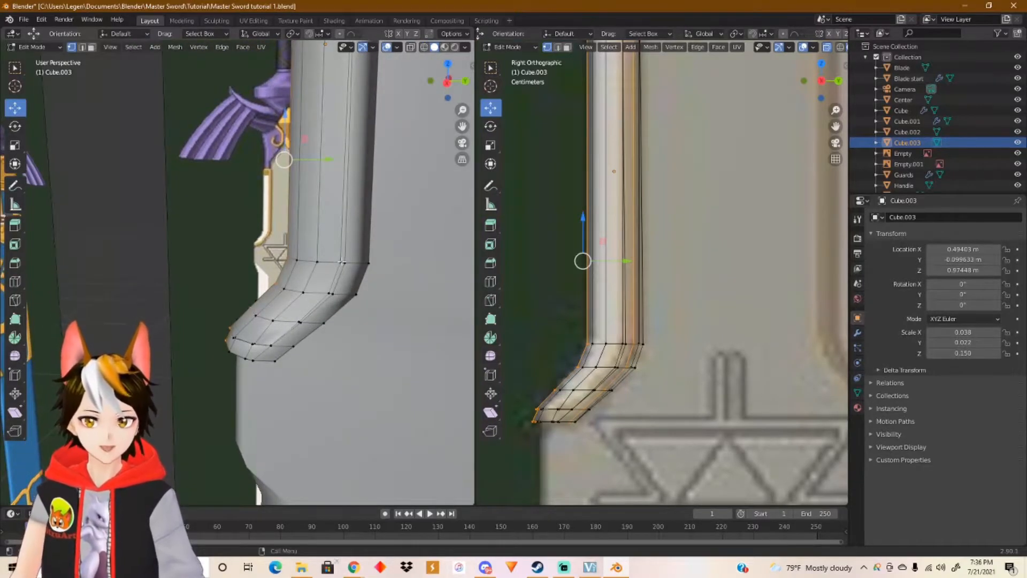
{"action": "key", "text": "ctrl+r"}
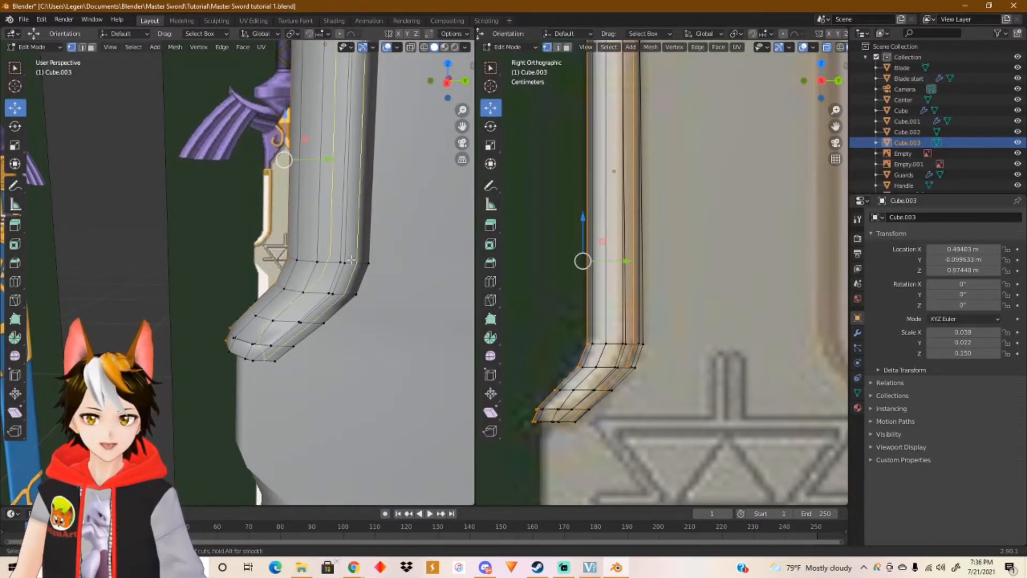
{"action": "left_click", "coordinate": [354, 263]}
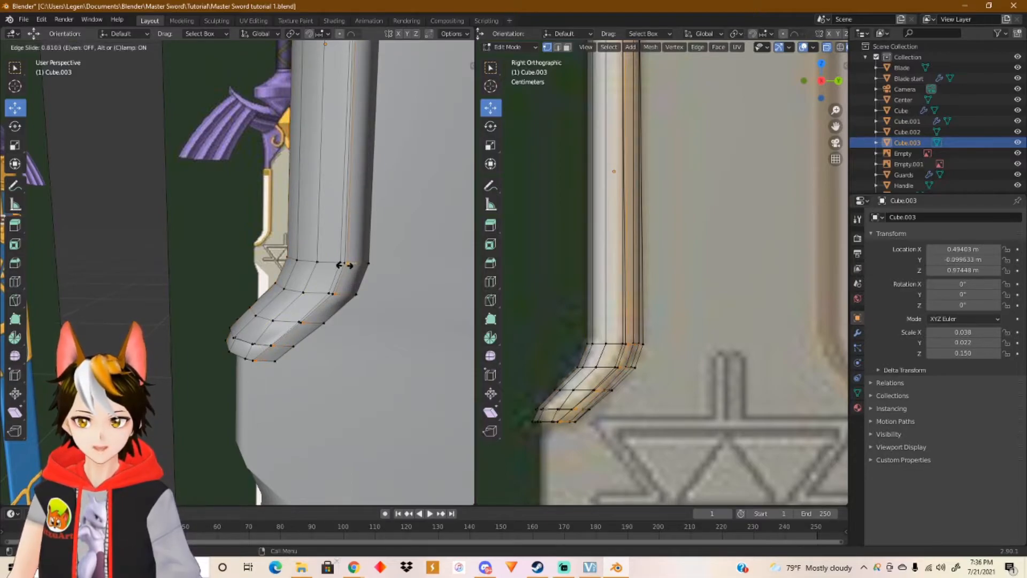
{"action": "left_click", "coordinate": [345, 265]}
{"action": "scroll", "coordinate": [345, 265], "scroll_direction": "up", "scroll_amount": 3}
{"action": "middle_click_drag", "start_coordinate": [345, 266], "coordinate": [314, 374]}
{"action": "scroll", "coordinate": [249, 372], "scroll_direction": "up", "scroll_amount": 3}
{"action": "key", "text": "Tab"}
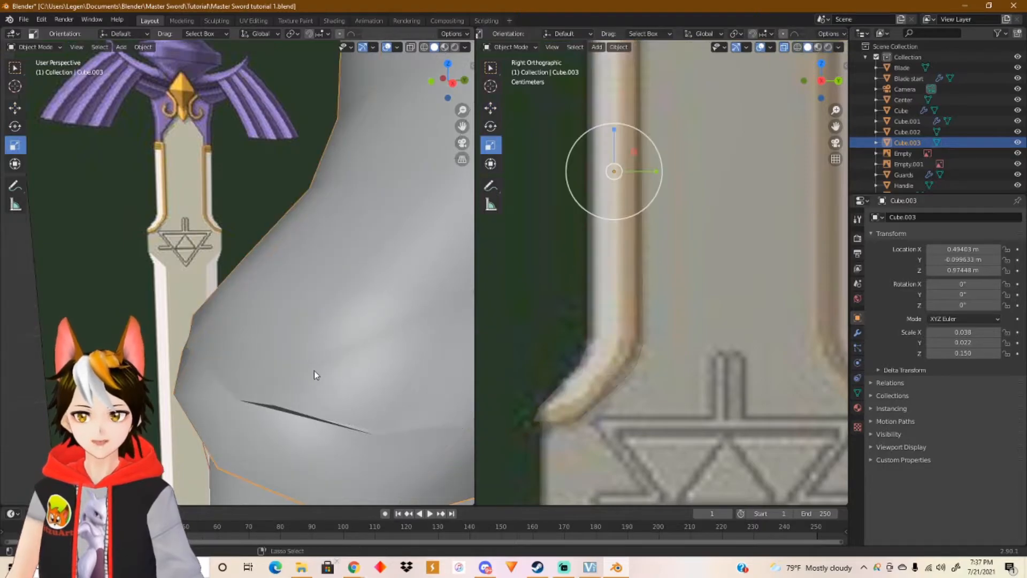
Step: Undo the loop cuts, smooth shading and vertex moves back to before the outer panel was shifted in Y
{"action": "key", "text": "ctrl+z"}
{"action": "key", "text": "Tab"}
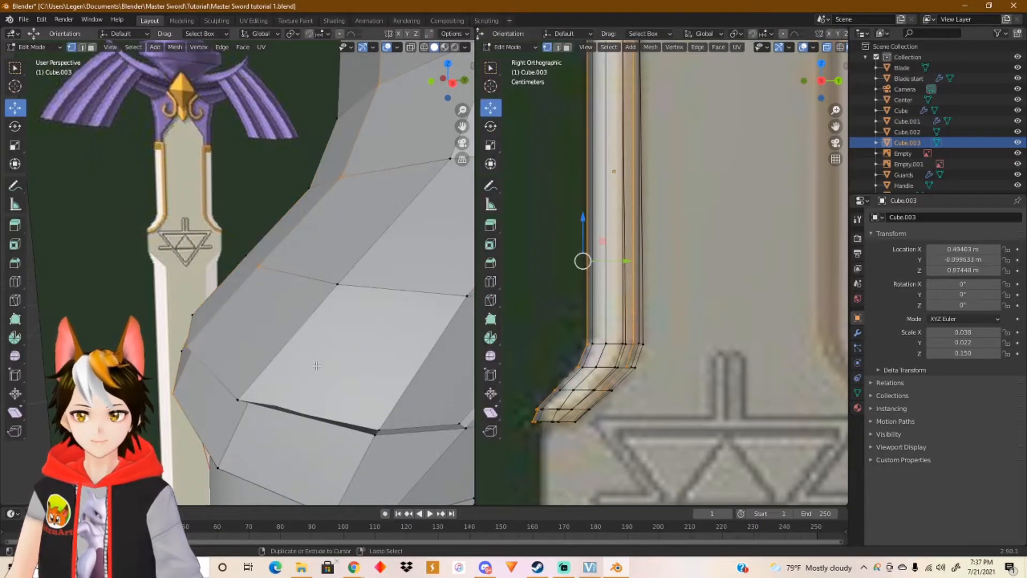
{"action": "key", "text": "ctrl+z"}
{"action": "key", "text": "ctrl+z"}
{"action": "key", "text": "ctrl+z"}
{"action": "key", "text": "ctrl+z"}
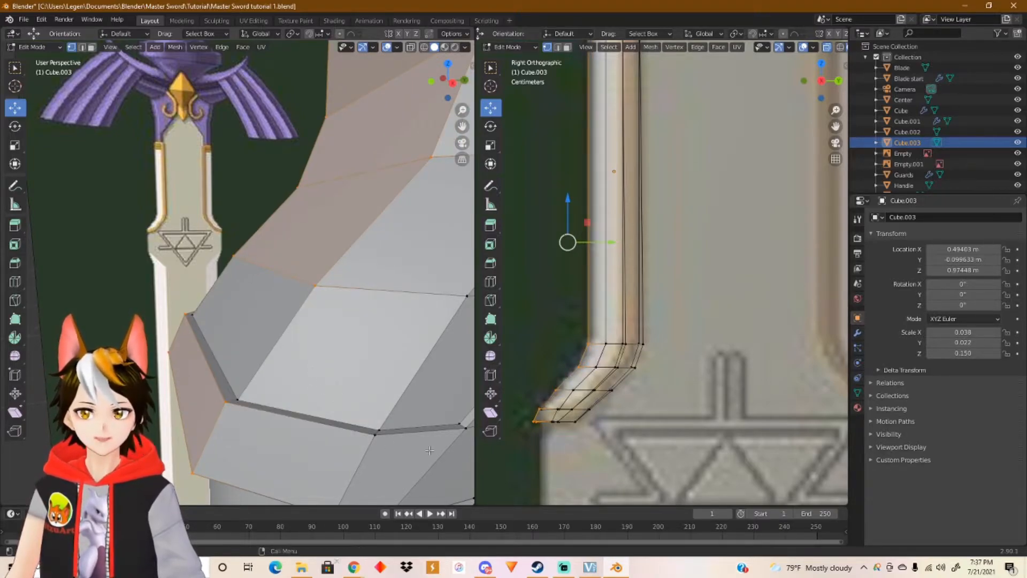
Step: Add the missed bottom-end vertices to the outer panel selection and move it about 0.003 m in positive Y
{"action": "left_click_drag", "start_coordinate": [533, 401], "coordinate": [548, 413]}
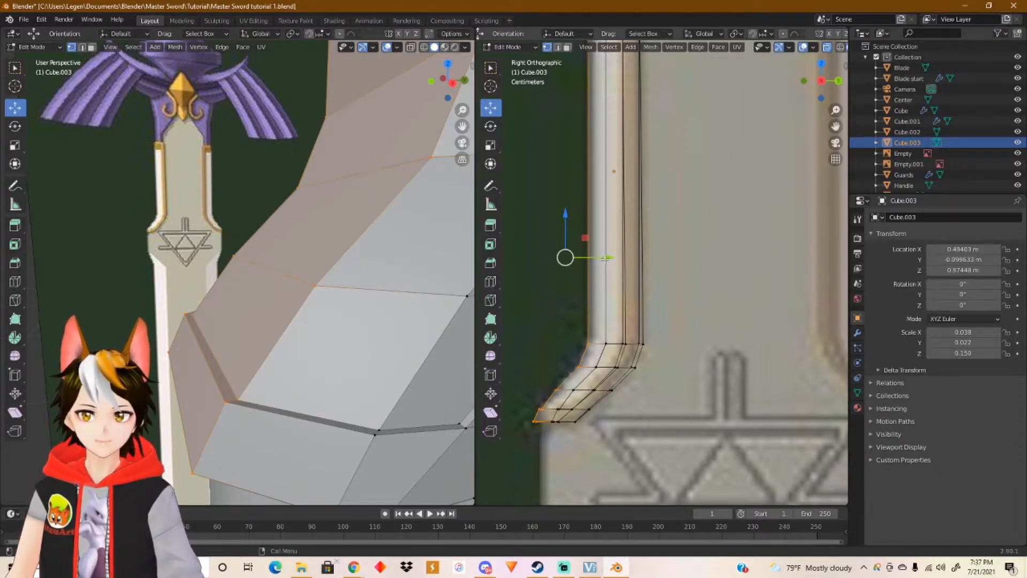
{"action": "left_click_drag", "start_coordinate": [605, 259], "coordinate": [611, 258]}
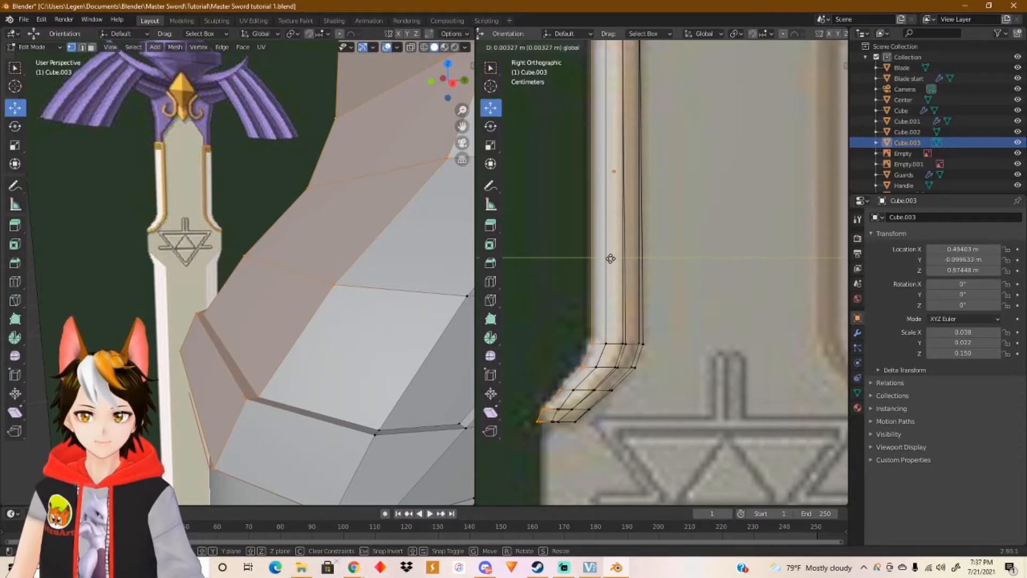
{"action": "scroll", "coordinate": [396, 285], "scroll_direction": "down", "scroll_amount": 6}
{"action": "left_click_drag", "start_coordinate": [610, 258], "coordinate": [601, 257]}
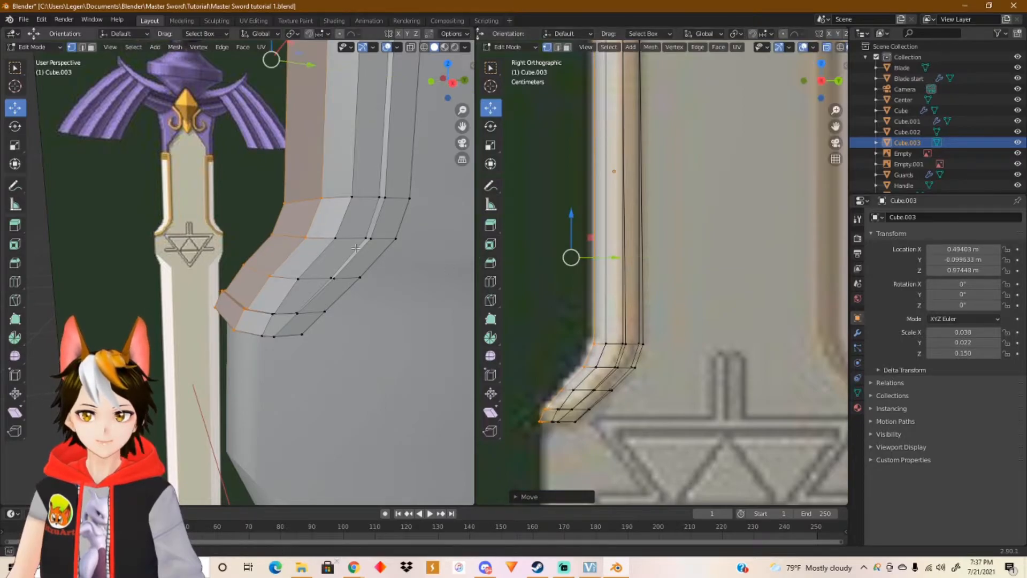
Step: Add a centred lengthwise loop cut to the outer panel and move it slightly in negative Y
{"action": "scroll", "coordinate": [399, 269], "scroll_direction": "up", "scroll_amount": 3}
{"action": "key", "text": "ctrl+r"}
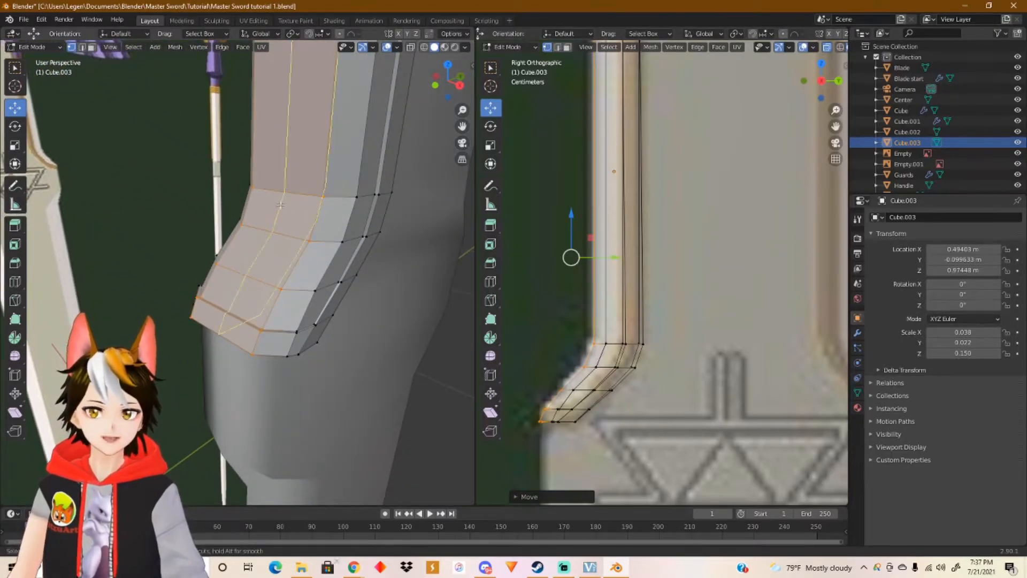
{"action": "left_click", "coordinate": [280, 204]}
{"action": "right_click", "coordinate": [280, 204]}
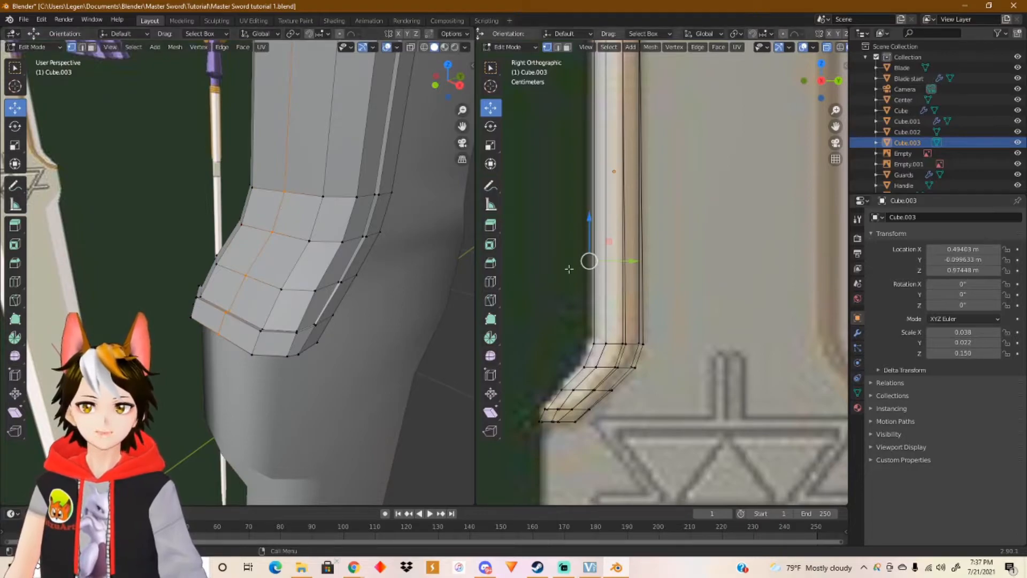
{"action": "left_click_drag", "start_coordinate": [623, 262], "coordinate": [619, 262]}
Step: Apply Shade Smooth to the whole trim strip and inspect the shading around its lower end
{"action": "right_click", "coordinate": [324, 240]}
{"action": "left_click", "coordinate": [324, 240]}
{"action": "key", "text": "Tab"}
{"action": "right_click", "coordinate": [332, 208]}
{"action": "left_click", "coordinate": [329, 210]}
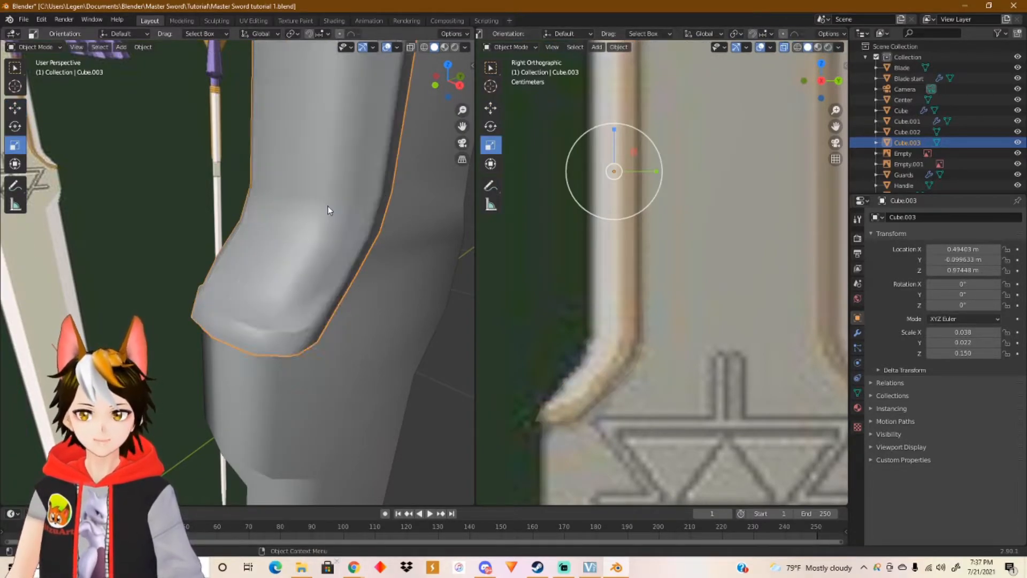
{"action": "scroll", "coordinate": [264, 342], "scroll_direction": "up", "scroll_amount": 3}
{"action": "mouse_move", "coordinate": [284, 346]}
{"action": "middle_mouse_down"}
{"action": "mouse_move", "coordinate": [222, 367]}
{"action": "mouse_move", "coordinate": [210, 344]}
{"action": "mouse_move", "coordinate": [293, 355]}
{"action": "middle_mouse_up"}
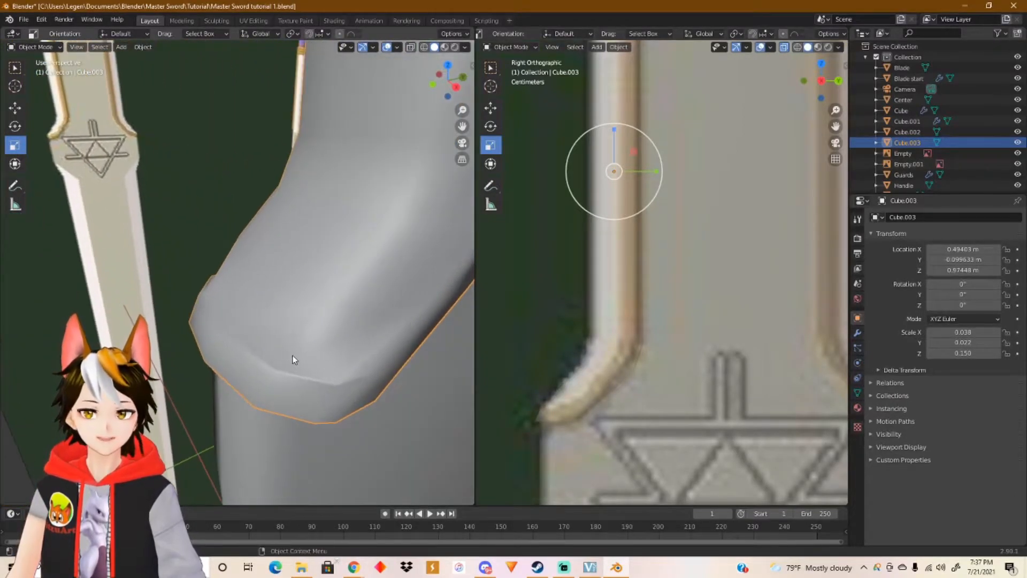
Step: Add a lengthwise loop cut on the strip's side face, slid close against the border ridge with a factor of about 0.80
{"action": "key", "text": "Tab"}
{"action": "middle_click_drag", "start_coordinate": [363, 354], "coordinate": [306, 321]}
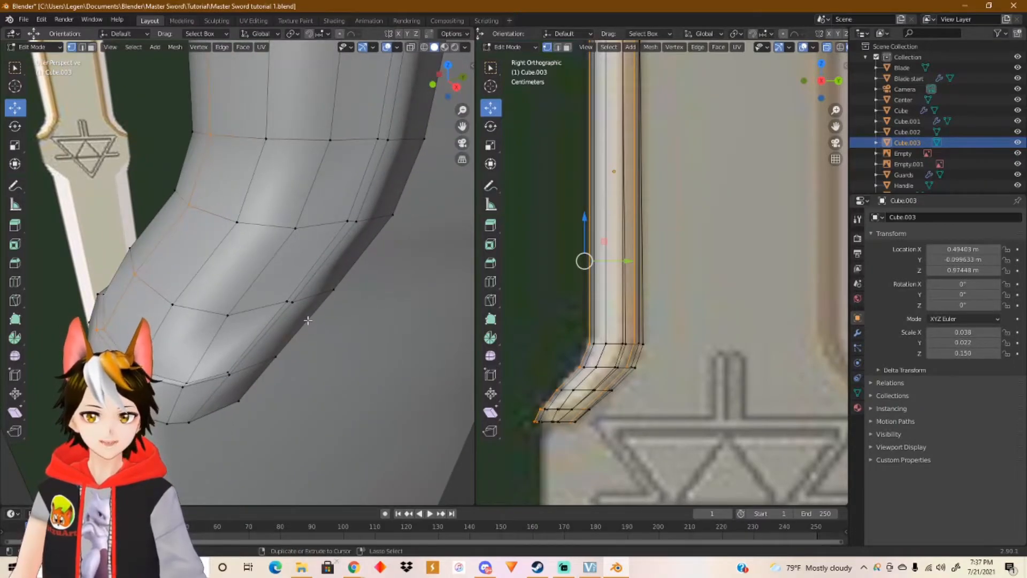
{"action": "key", "text": "ctrl+r"}
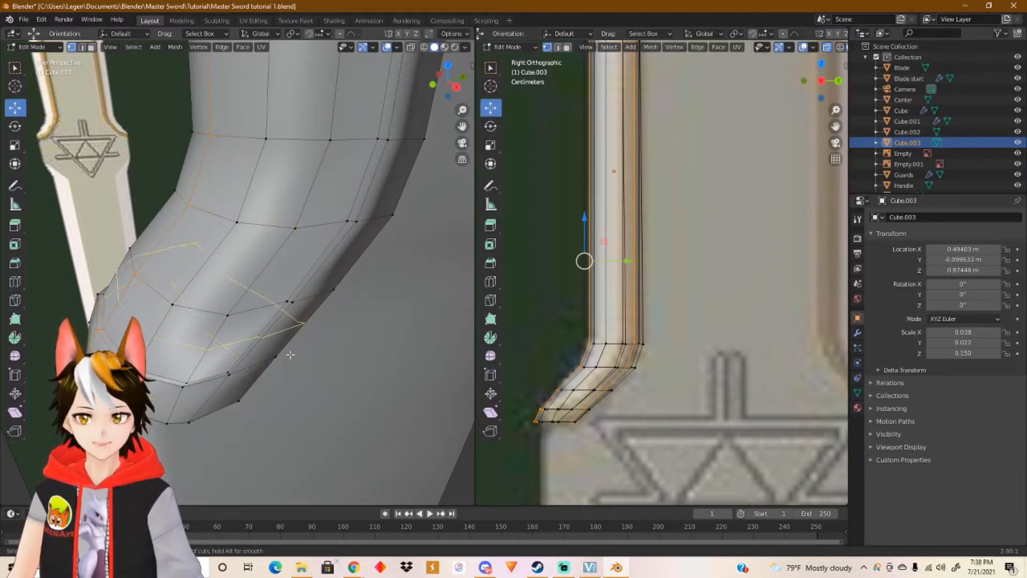
{"action": "left_click", "coordinate": [301, 298]}
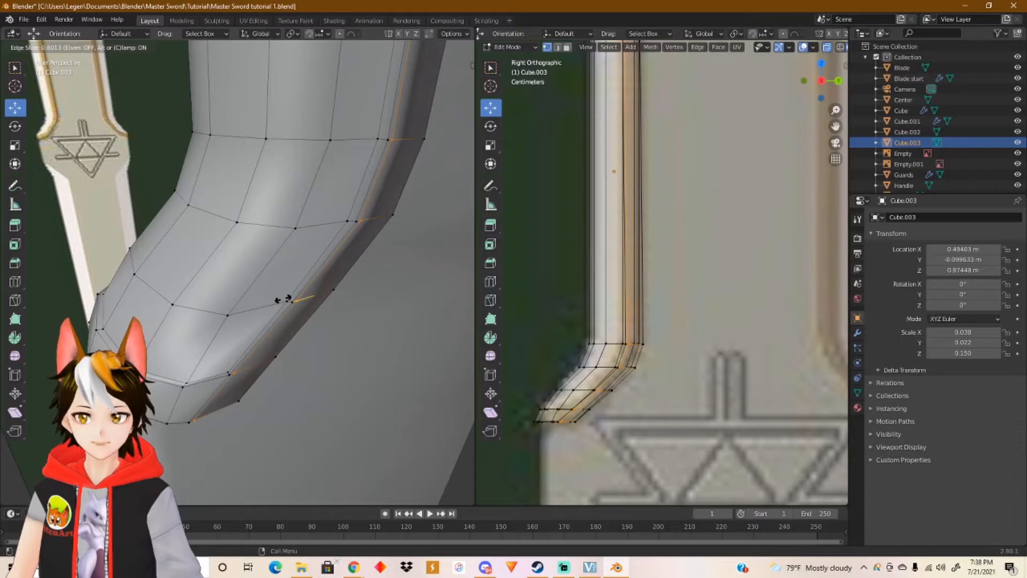
{"action": "left_click", "coordinate": [287, 299]}
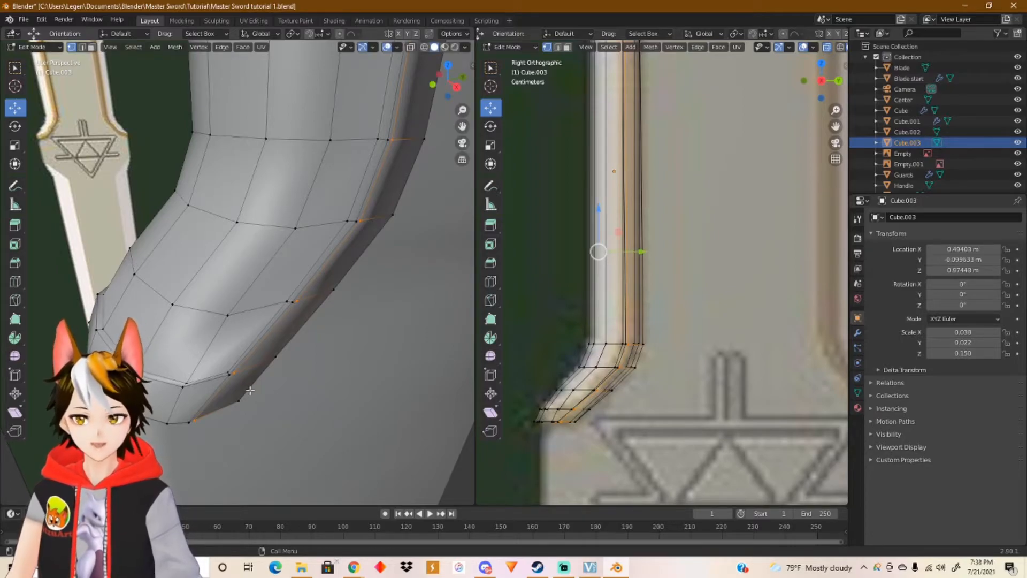
Step: Add a loop cut across the strip's lower tip, slid close to the end border ridge, and check the smooth shading
{"action": "key", "text": "ctrl+r"}
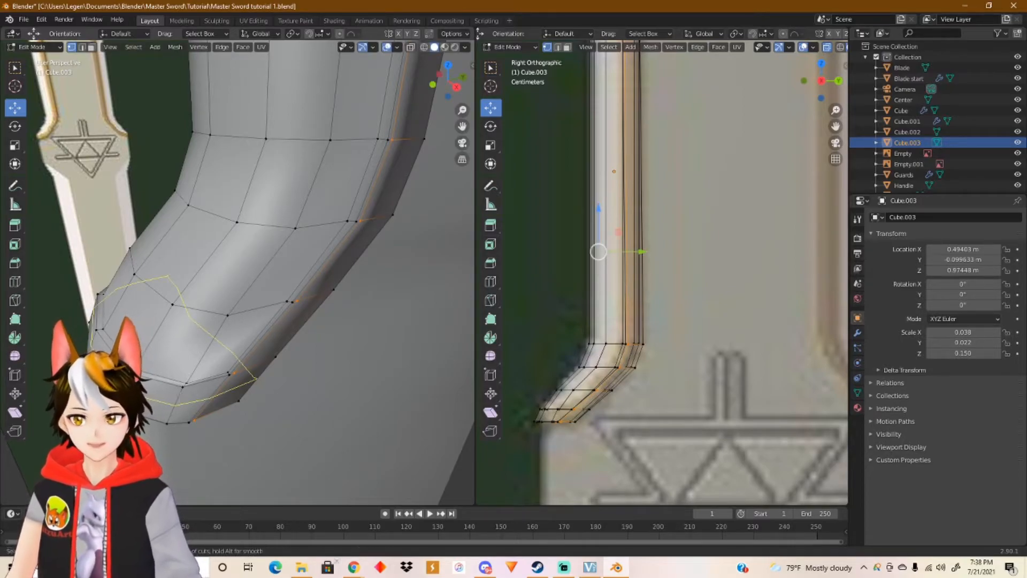
{"action": "left_click", "coordinate": [246, 380]}
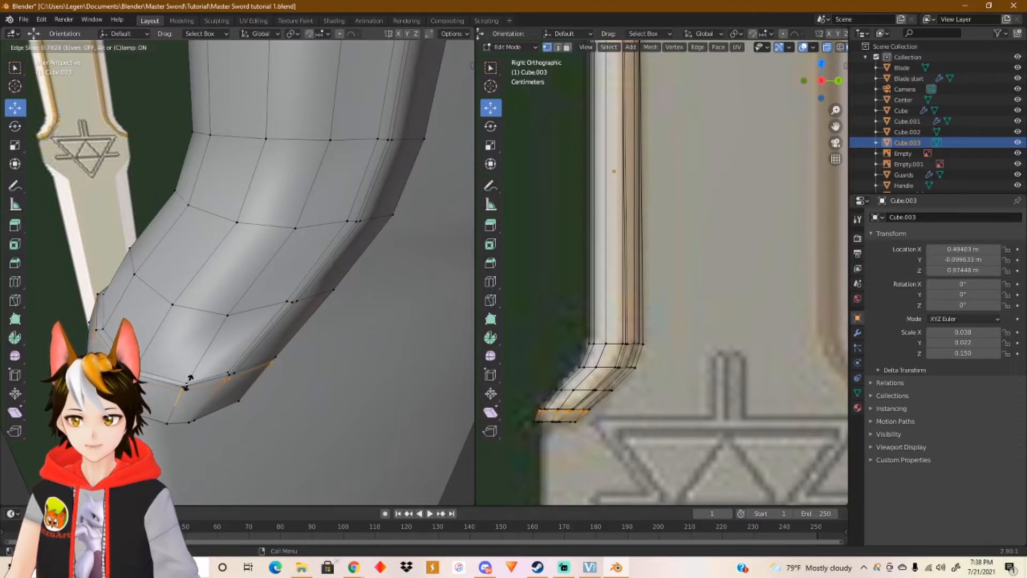
{"action": "left_click", "coordinate": [189, 382]}
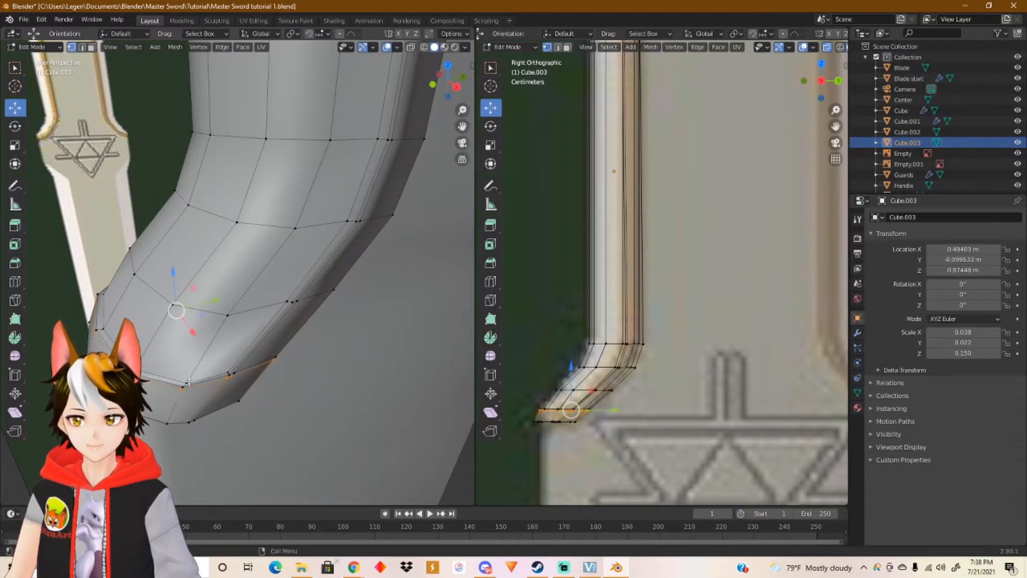
{"action": "key", "text": "Tab"}
{"action": "middle_click_drag", "start_coordinate": [275, 317], "coordinate": [223, 339]}
{"action": "key", "text": "Tab"}
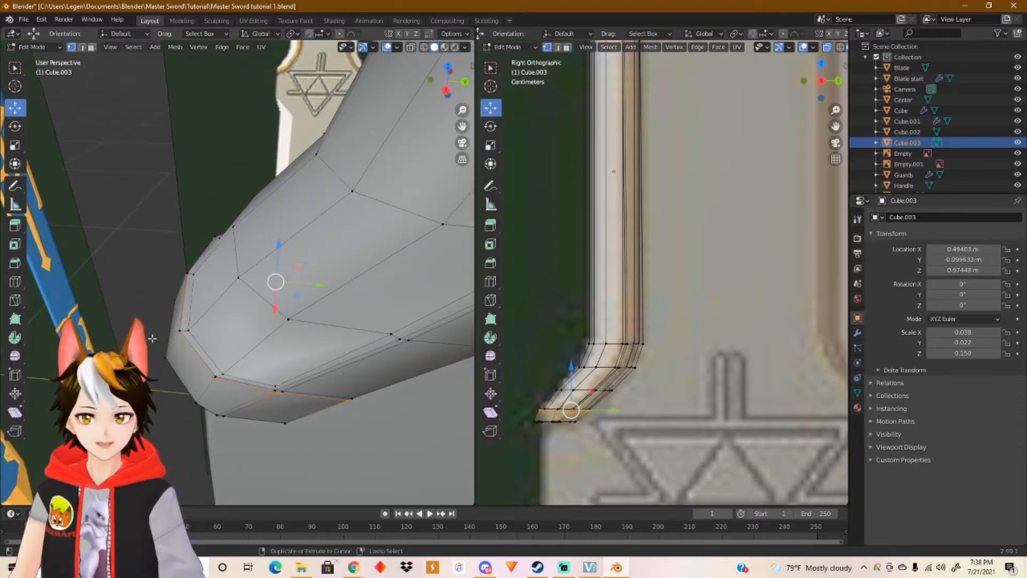
Step: Add a centred loop cut inside the narrow step of the border ridge, running around the strip's lower end
{"action": "key", "text": "ctrl+r"}
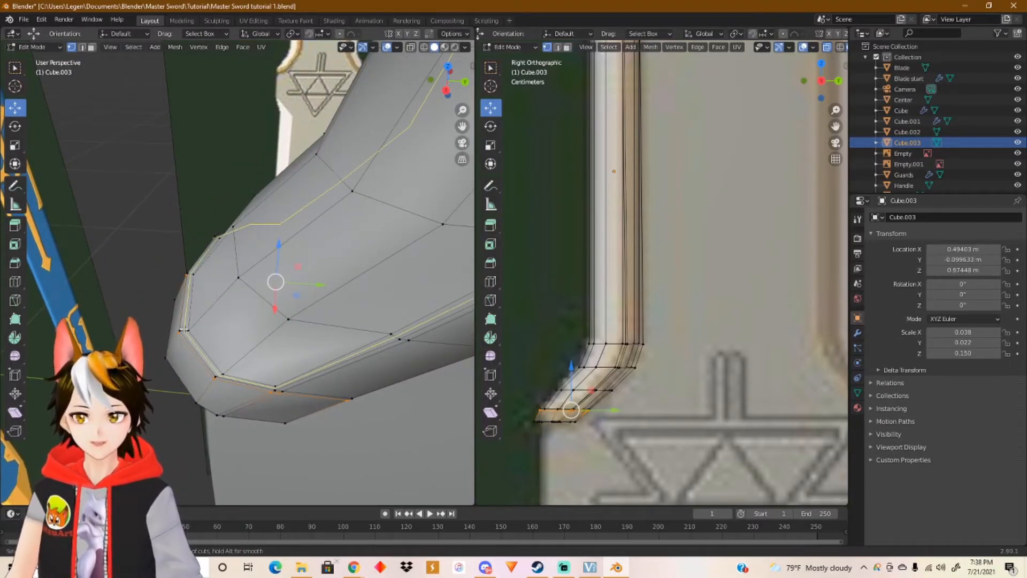
{"action": "left_click", "coordinate": [183, 329]}
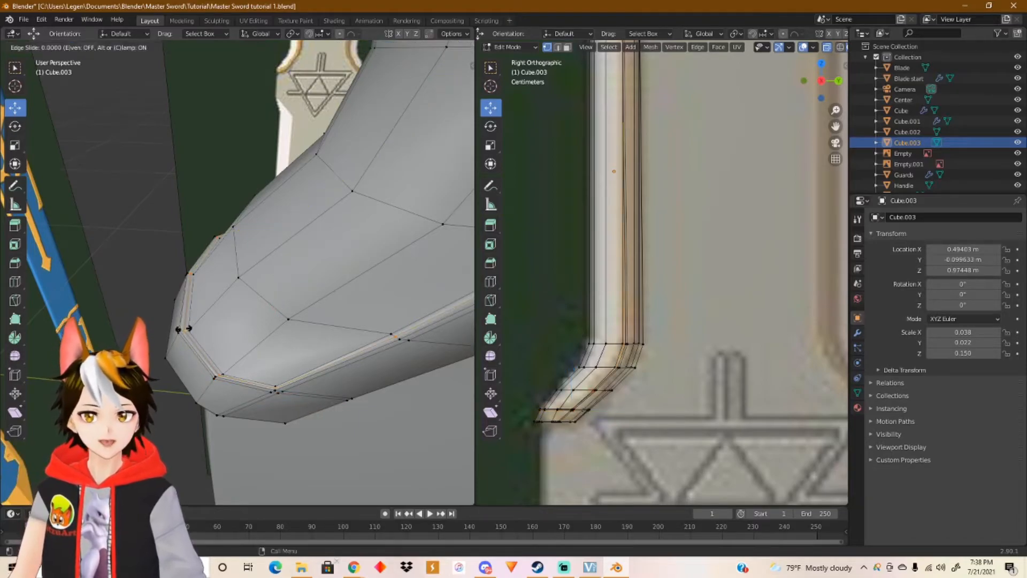
{"action": "right_click", "coordinate": [183, 328]}
Step: Add a lengthwise loop cut on the face inside the border ridge and slide it close to the ridge
{"action": "mouse_move", "coordinate": [183, 329]}
{"action": "middle_mouse_down"}
{"action": "mouse_move", "coordinate": [318, 331]}
{"action": "mouse_move", "coordinate": [399, 314]}
{"action": "mouse_move", "coordinate": [373, 325]}
{"action": "mouse_move", "coordinate": [330, 304]}
{"action": "middle_mouse_up"}
{"action": "key", "text": "ctrl+r"}
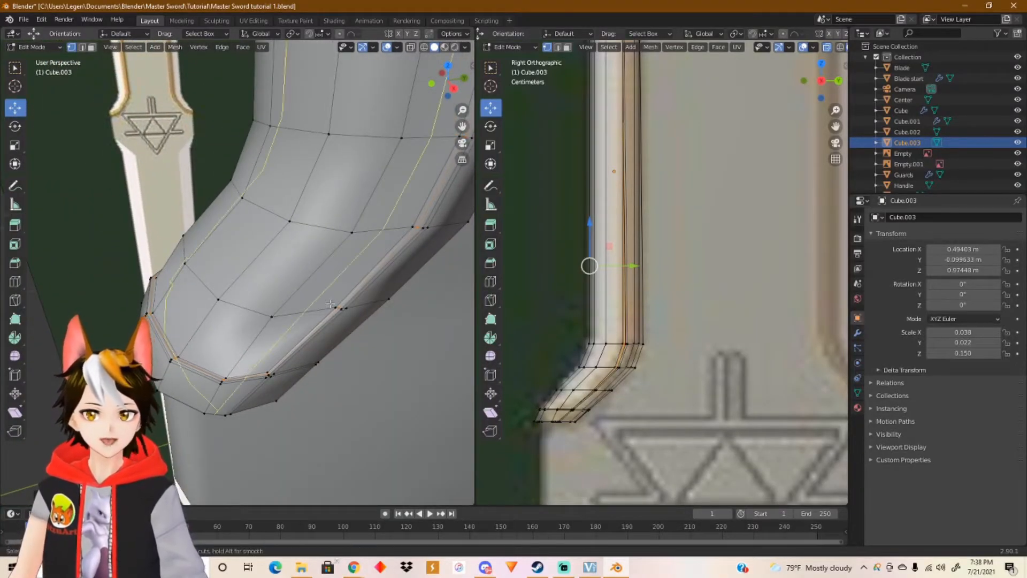
{"action": "left_click", "coordinate": [330, 304]}
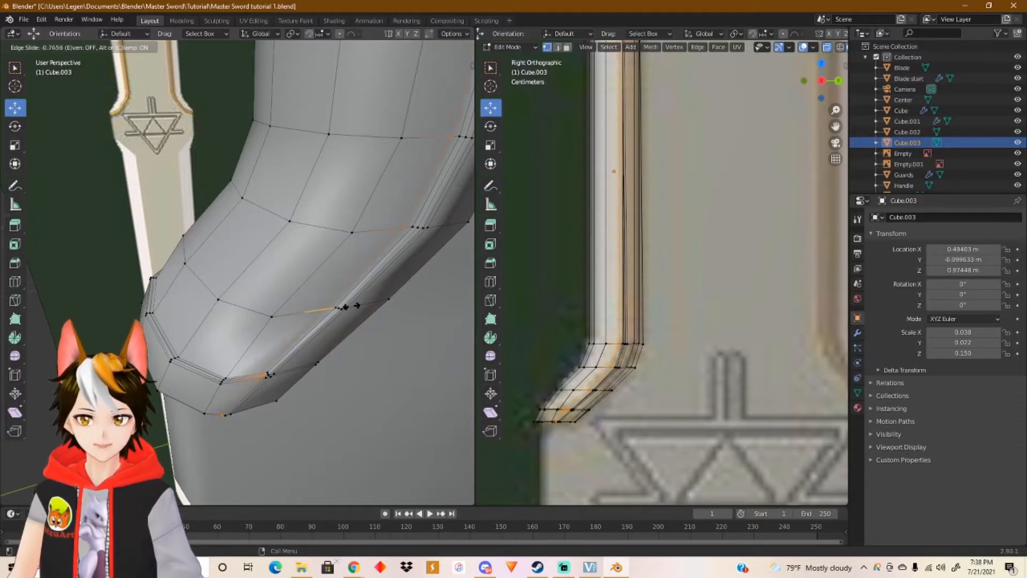
{"action": "left_click", "coordinate": [353, 306]}
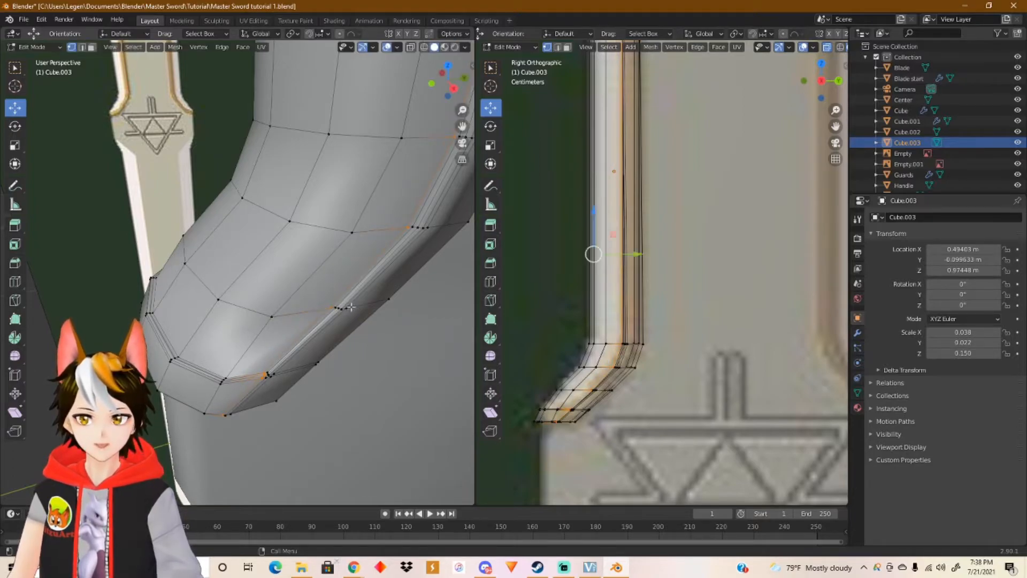
Step: Add a loop cut across the strip's lower tip, slide it close against the inner side of the end border ridge, and check the shading
{"action": "key", "text": "ctrl+r"}
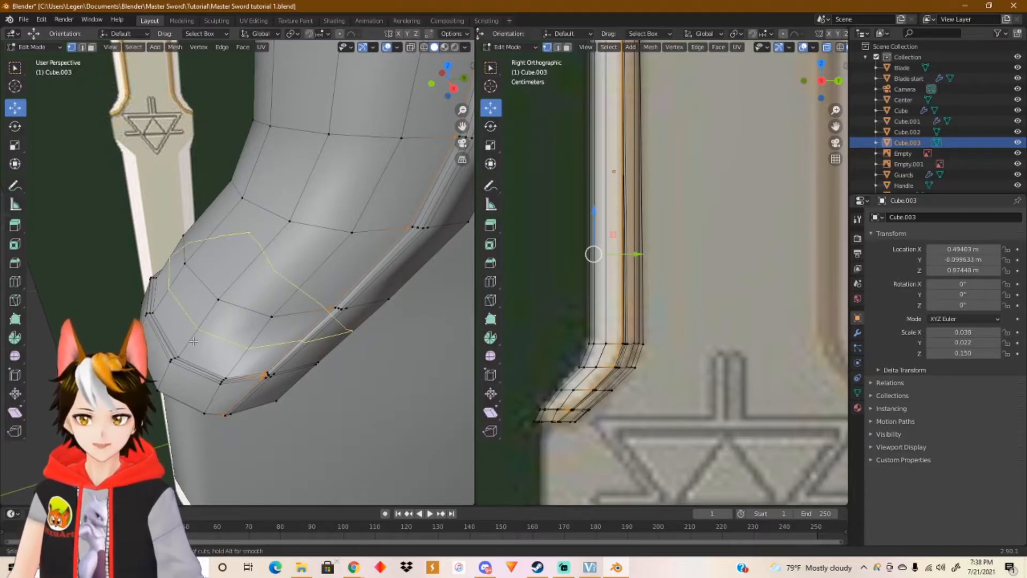
{"action": "left_click", "coordinate": [195, 336]}
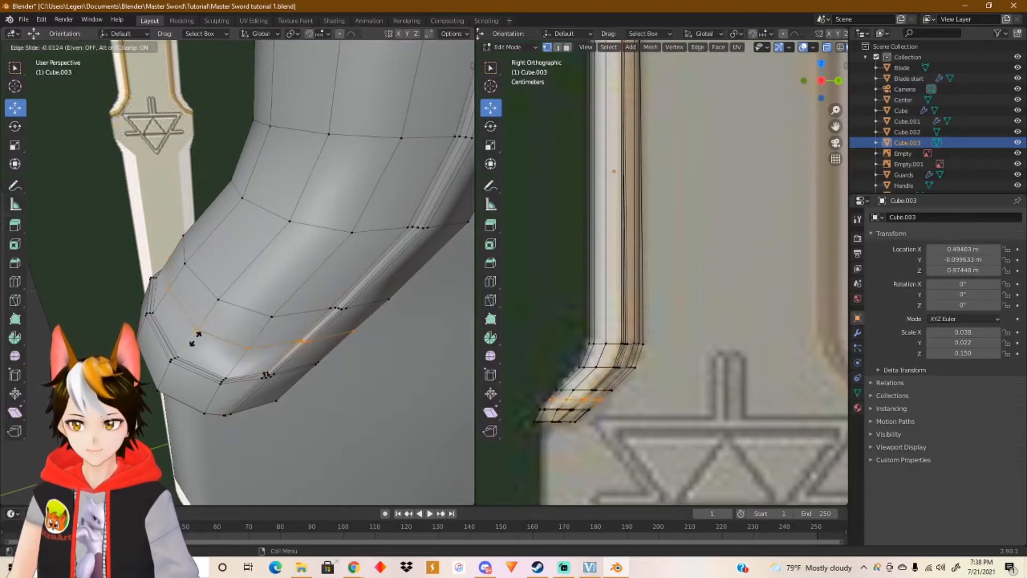
{"action": "left_click", "coordinate": [177, 363]}
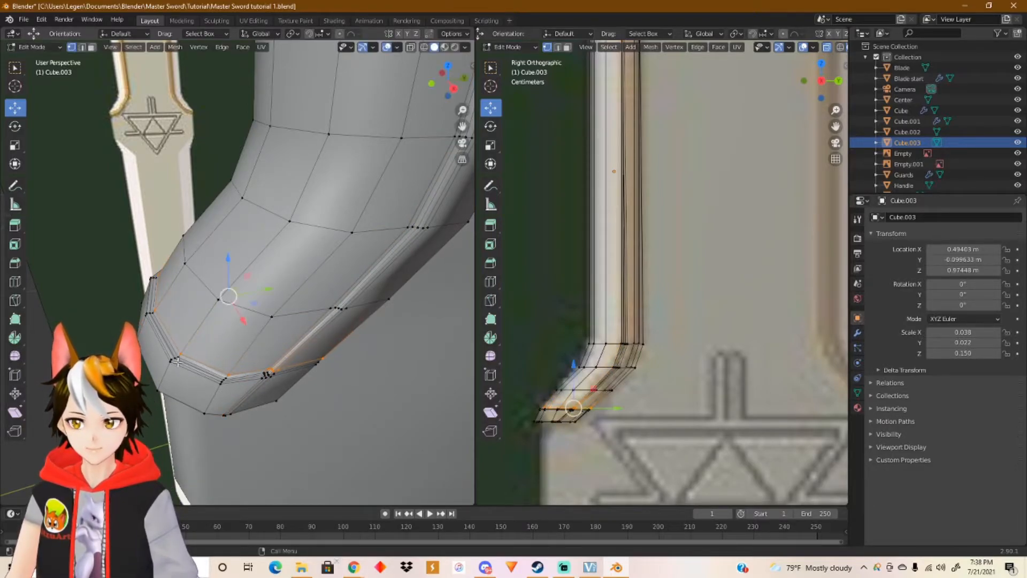
{"action": "key", "text": "Tab"}
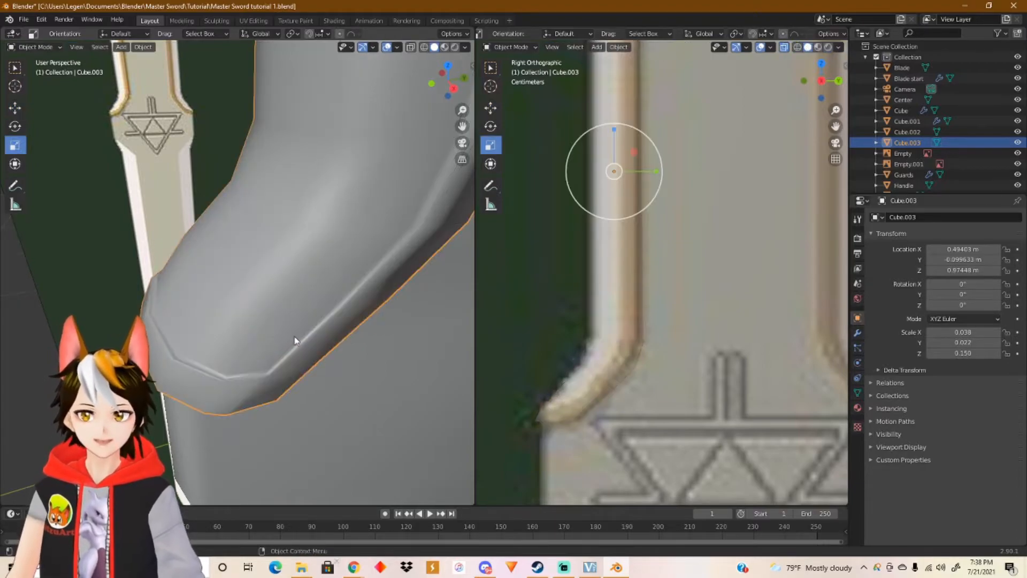
{"action": "scroll", "coordinate": [294, 336], "scroll_direction": "down", "scroll_amount": 2}
{"action": "middle_click_drag", "start_coordinate": [302, 329], "coordinate": [272, 285]}
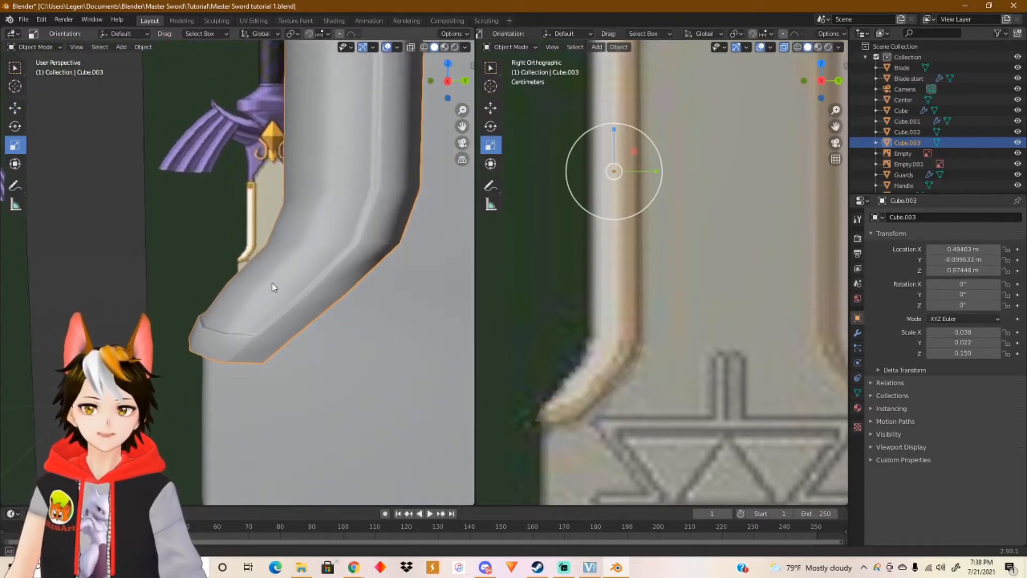
Step: Examine the strip's upper end block, shaded and in wireframe, and compare it with the gold collar in the reference image
{"action": "middle_click_drag", "start_coordinate": [304, 230], "coordinate": [255, 383], "text": "shift"}
{"action": "scroll", "coordinate": [308, 268], "scroll_direction": "down", "scroll_amount": 2}
{"action": "middle_click_drag", "start_coordinate": [306, 241], "coordinate": [303, 377], "text": "shift"}
{"action": "middle_click_drag", "start_coordinate": [307, 288], "coordinate": [309, 410], "text": "shift"}
{"action": "middle_click_drag", "start_coordinate": [288, 220], "coordinate": [292, 276], "text": "shift"}
{"action": "middle_click_drag", "start_coordinate": [287, 220], "coordinate": [300, 239]}
{"action": "middle_click_drag", "start_coordinate": [274, 234], "coordinate": [272, 264]}
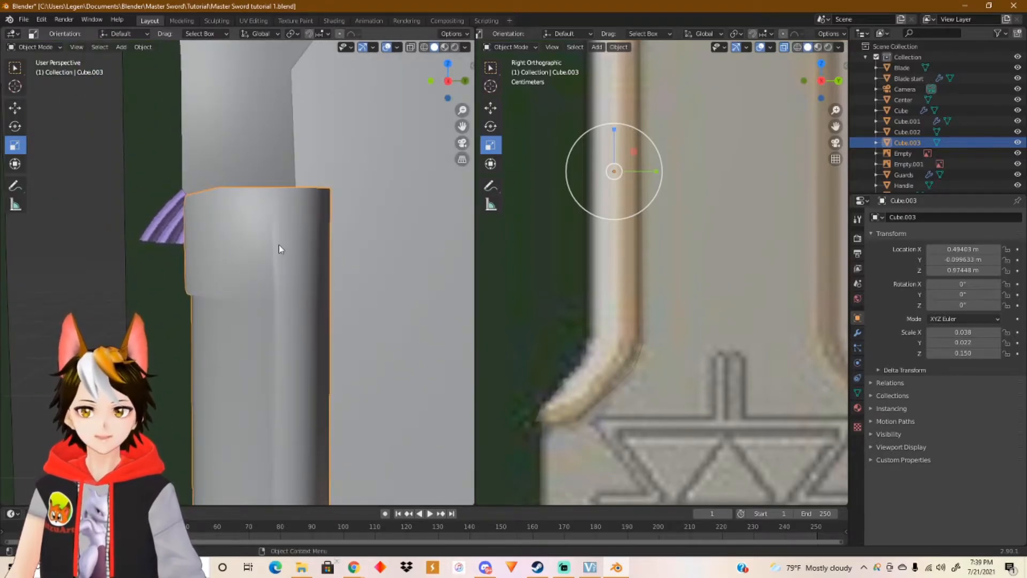
{"action": "key", "text": "Tab"}
{"action": "scroll", "coordinate": [278, 264], "scroll_direction": "up", "scroll_amount": 2}
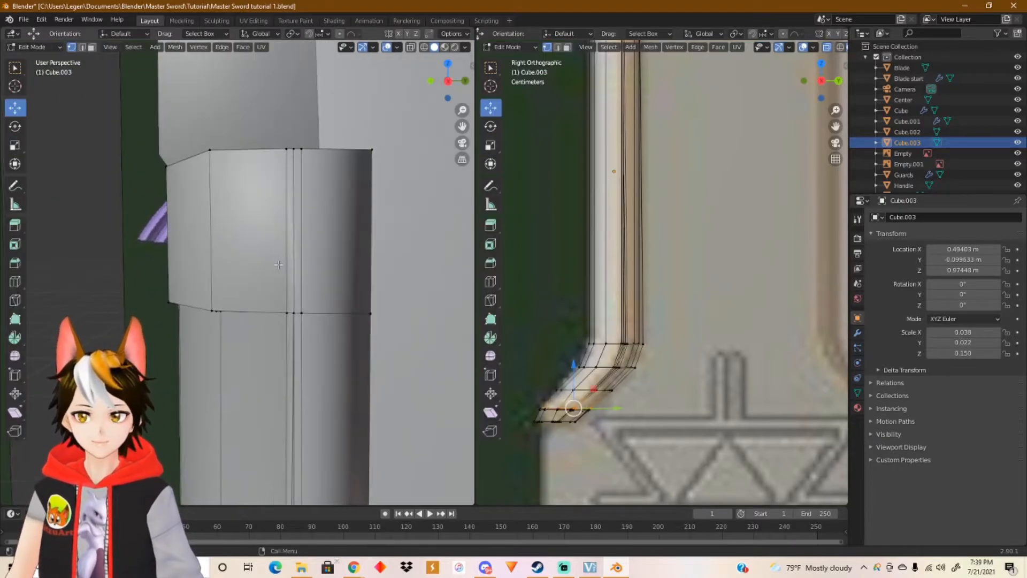
{"action": "middle_click_drag", "start_coordinate": [283, 221], "coordinate": [267, 323]}
{"action": "scroll", "coordinate": [335, 161], "scroll_direction": "up", "scroll_amount": 1}
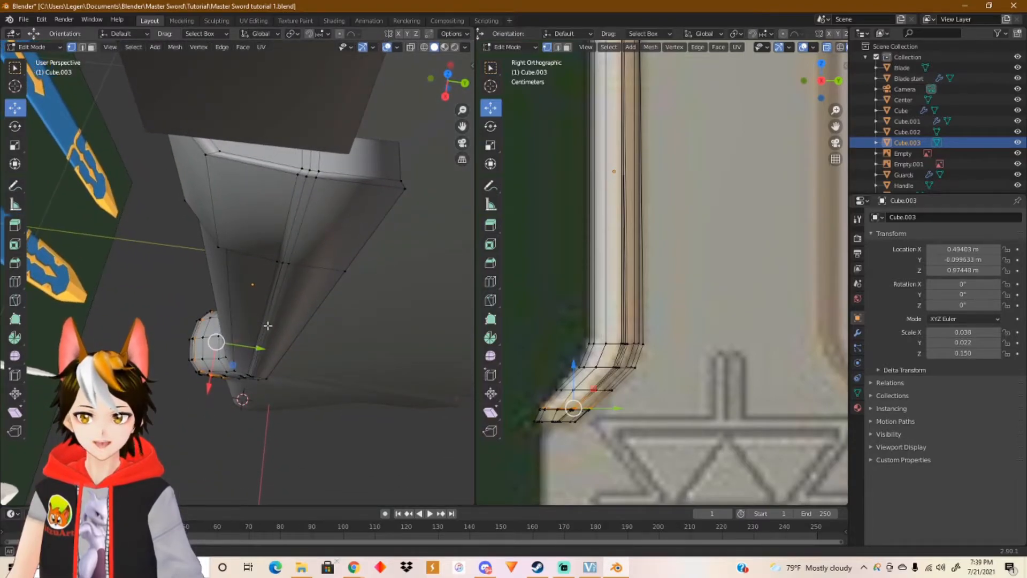
{"action": "middle_click_drag", "start_coordinate": [318, 194], "coordinate": [319, 153]}
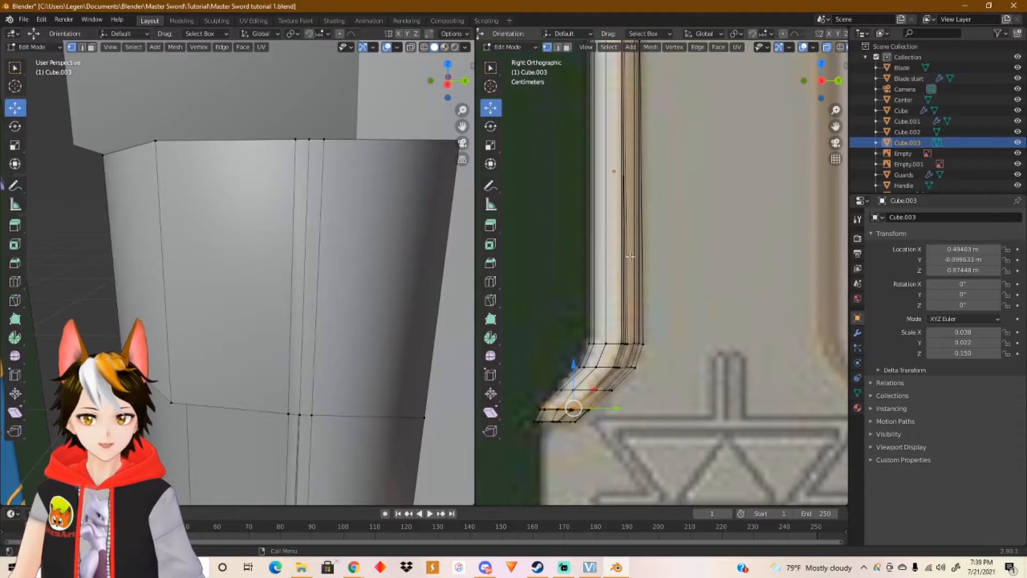
{"action": "key", "text": "Tab"}
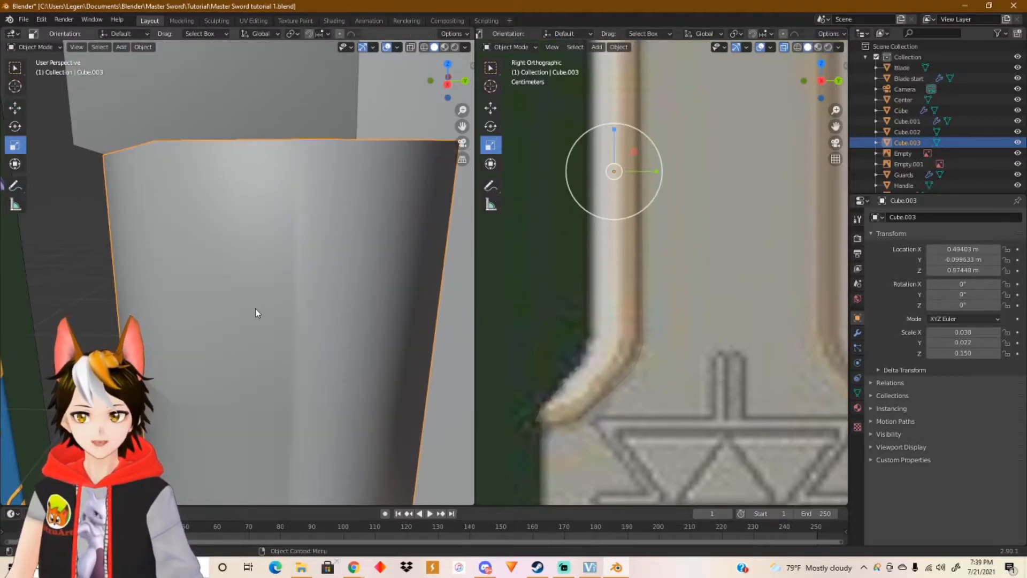
{"action": "middle_click_drag", "start_coordinate": [683, 179], "coordinate": [646, 362], "text": "shift"}
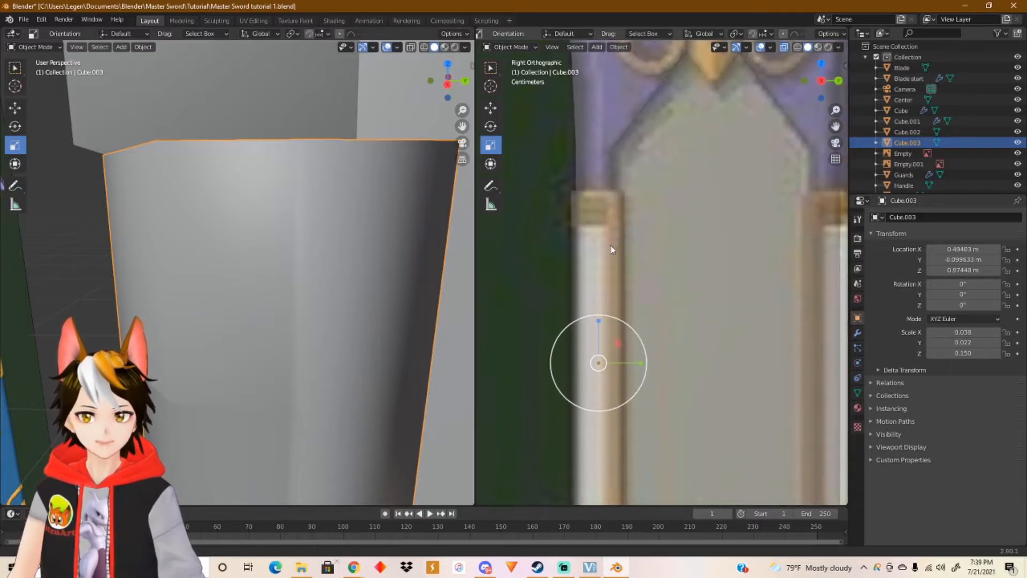
{"action": "middle_click_drag", "start_coordinate": [612, 246], "coordinate": [612, 316], "text": "shift"}
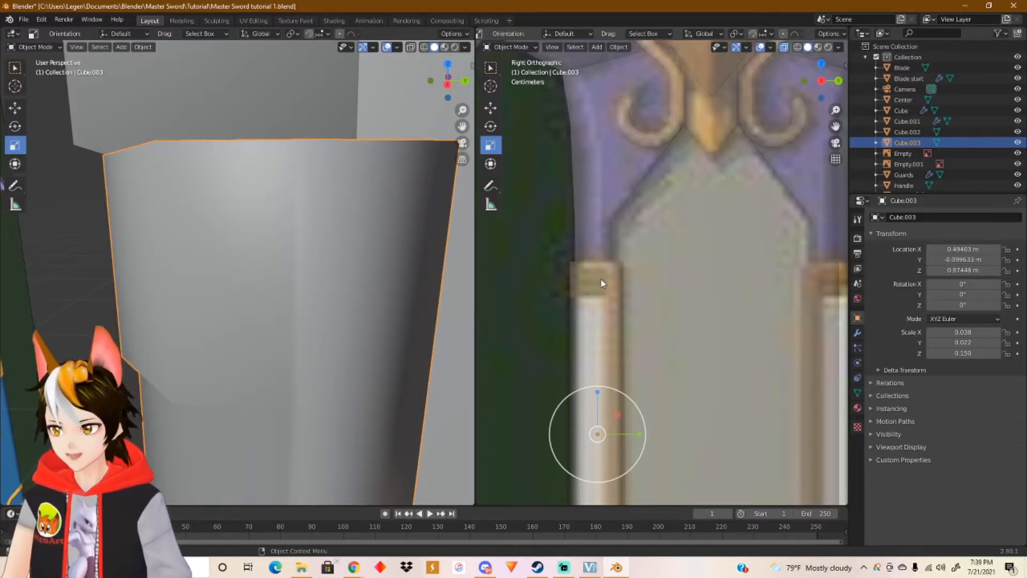
{"action": "middle_click_drag", "start_coordinate": [356, 315], "coordinate": [318, 271]}
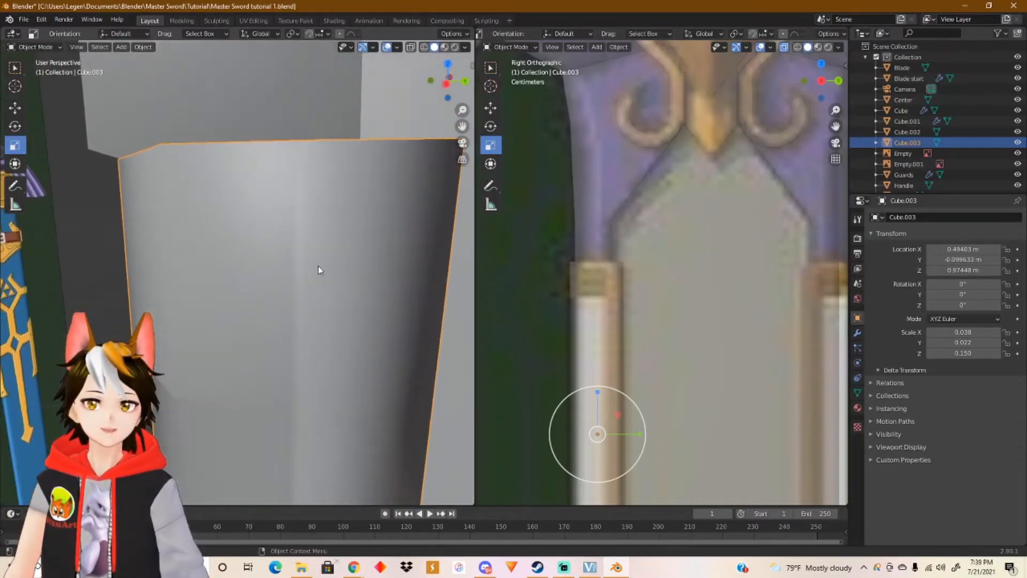
{"action": "middle_click_drag", "start_coordinate": [395, 327], "coordinate": [308, 259]}
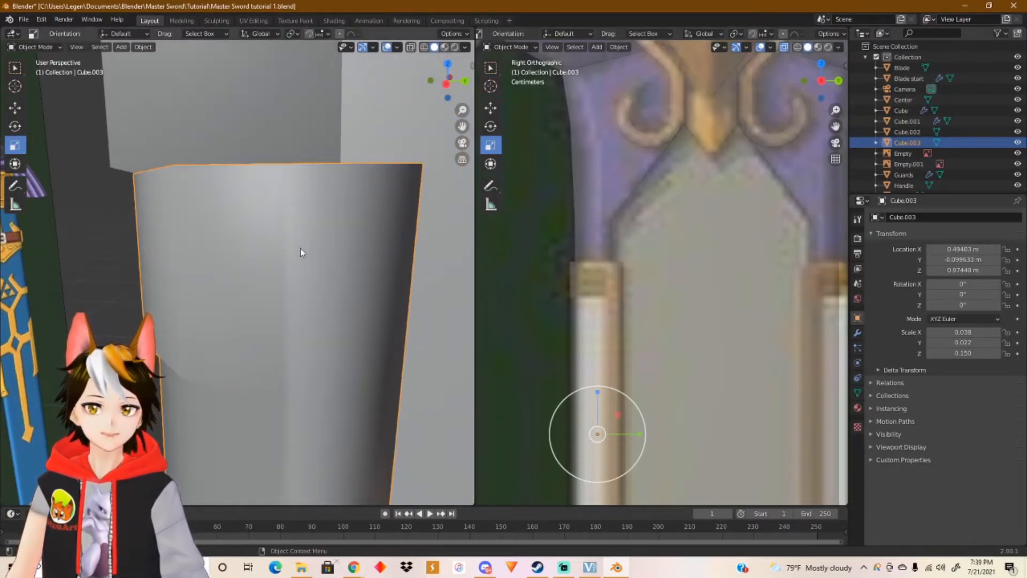
{"action": "middle_click_drag", "start_coordinate": [290, 315], "coordinate": [319, 286]}
Step: Try dissolving the loop-cut vertices beside the ridge line on the upper end block's top edge
{"action": "key", "text": "Tab"}
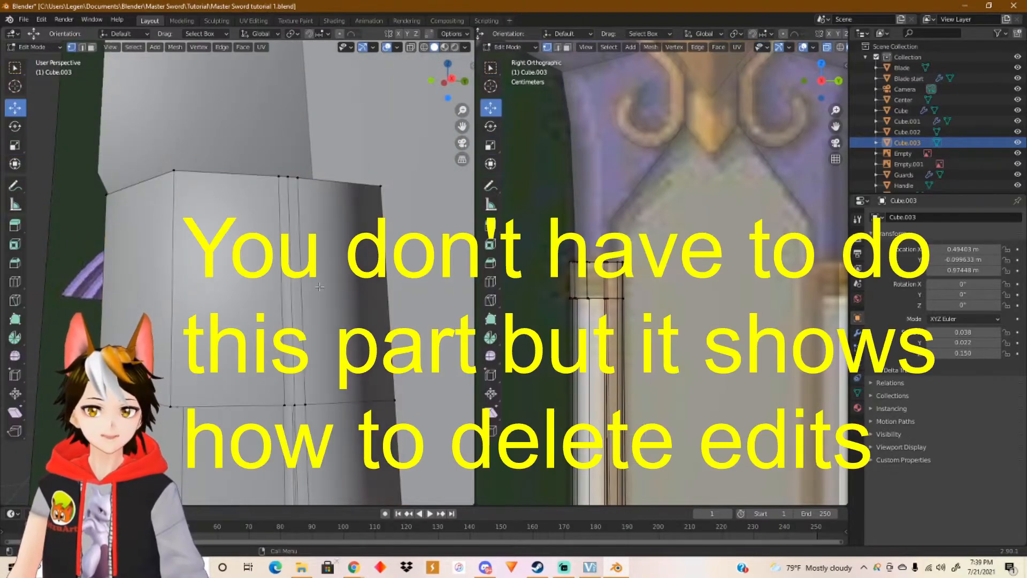
{"action": "middle_click_drag", "start_coordinate": [308, 209], "coordinate": [320, 218]}
{"action": "scroll", "coordinate": [590, 290], "scroll_direction": "up", "scroll_amount": 4}
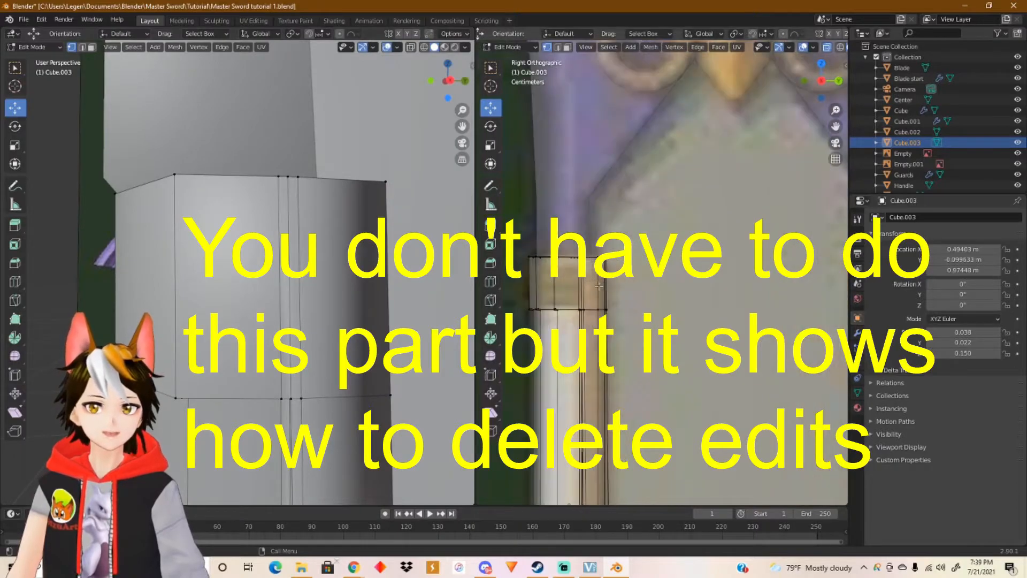
{"action": "scroll", "coordinate": [590, 290], "scroll_direction": "up", "scroll_amount": 1}
{"action": "middle_click_drag", "start_coordinate": [604, 276], "coordinate": [714, 275], "text": "shift"}
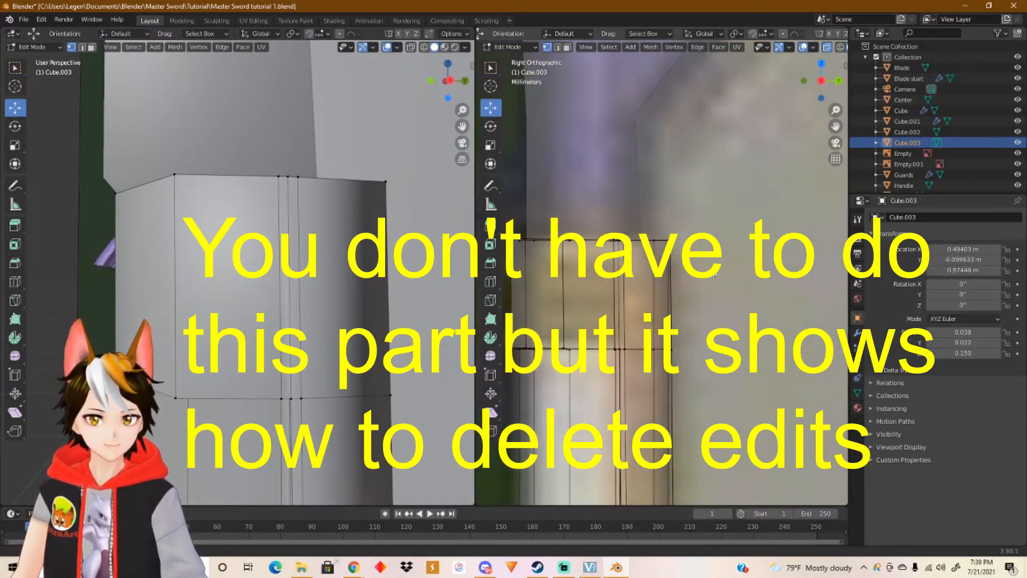
{"action": "mouse_move", "coordinate": [616, 249]}
{"action": "left_mouse_down"}
{"action": "mouse_move", "coordinate": [631, 244]}
{"action": "mouse_move", "coordinate": [623, 258]}
{"action": "left_mouse_up"}
{"action": "right_click", "coordinate": [623, 259]}
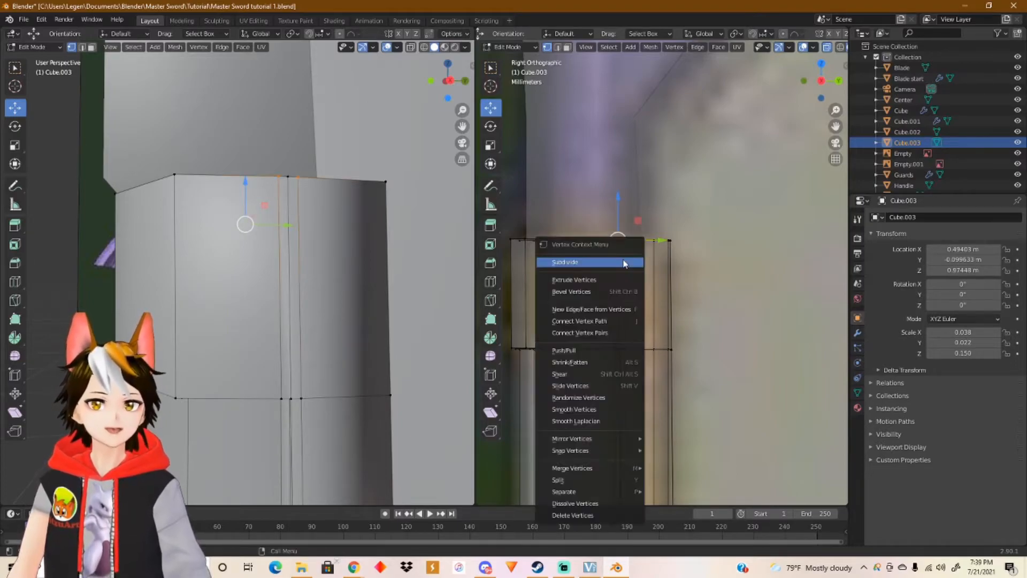
{"action": "key", "text": "x"}
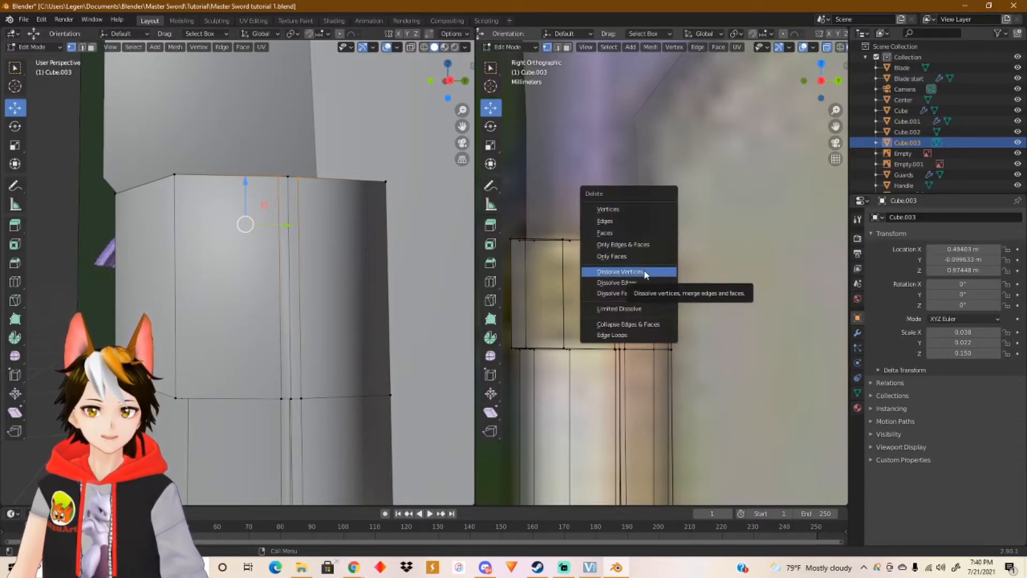
{"action": "left_click", "coordinate": [645, 273]}
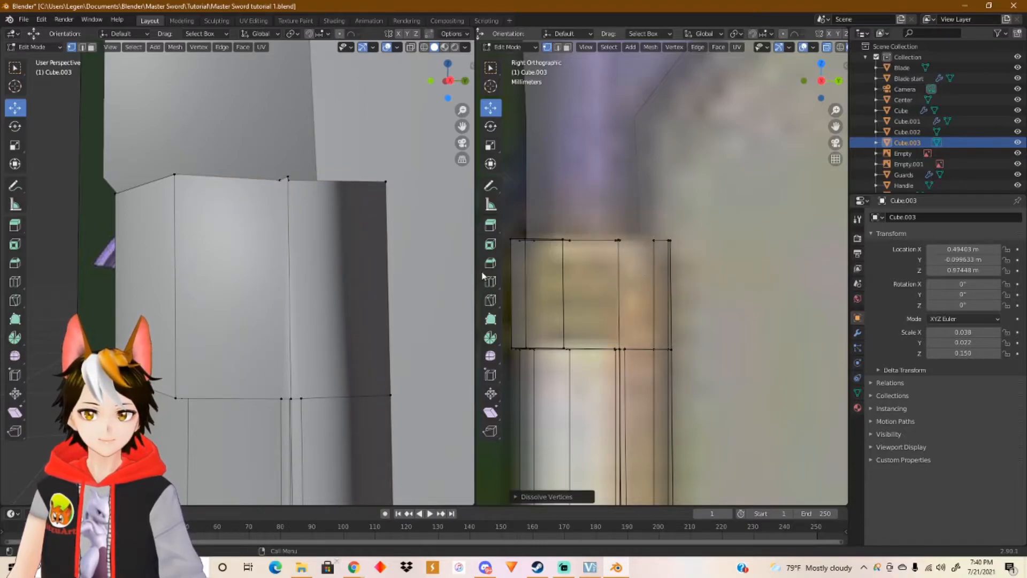
Step: Inspect the upper end block from another angle and undo the vertex dissolve
{"action": "middle_click_drag", "start_coordinate": [313, 251], "coordinate": [286, 273]}
{"action": "scroll", "coordinate": [286, 269], "scroll_direction": "up", "scroll_amount": 2}
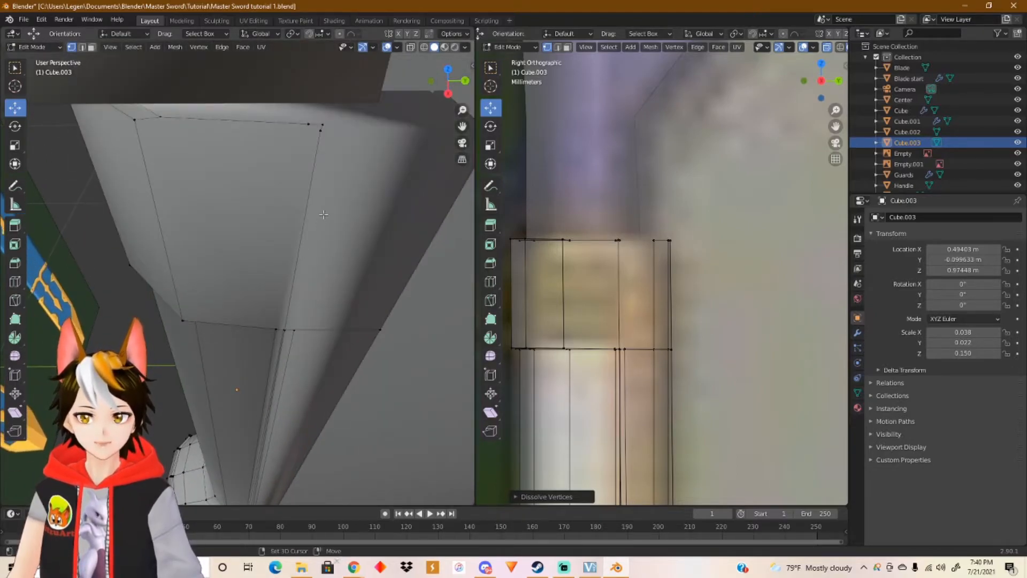
{"action": "middle_click_drag", "start_coordinate": [323, 214], "coordinate": [313, 273]}
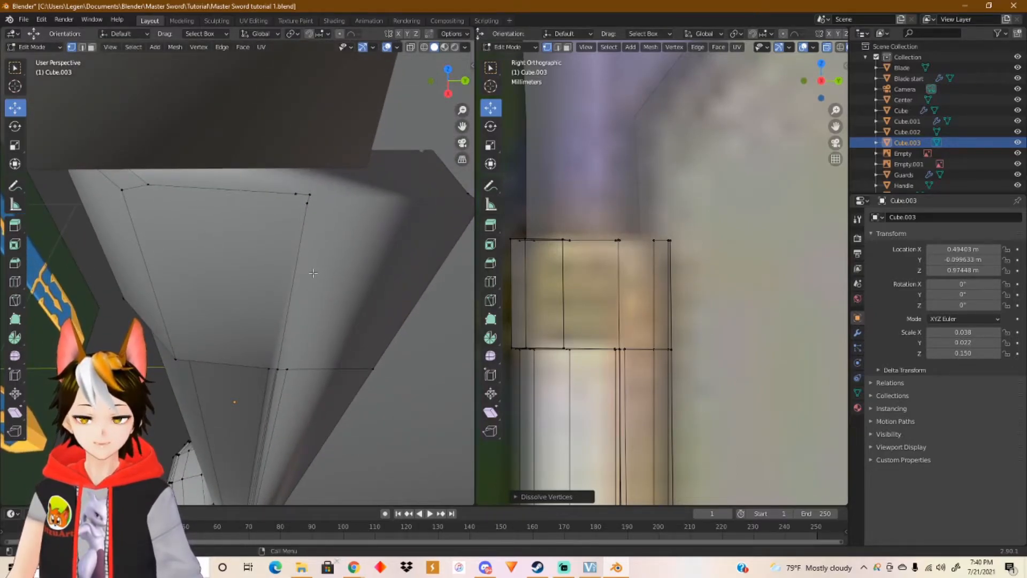
{"action": "key", "text": "ctrl+z"}
{"action": "middle_click_drag", "start_coordinate": [358, 239], "coordinate": [355, 241]}
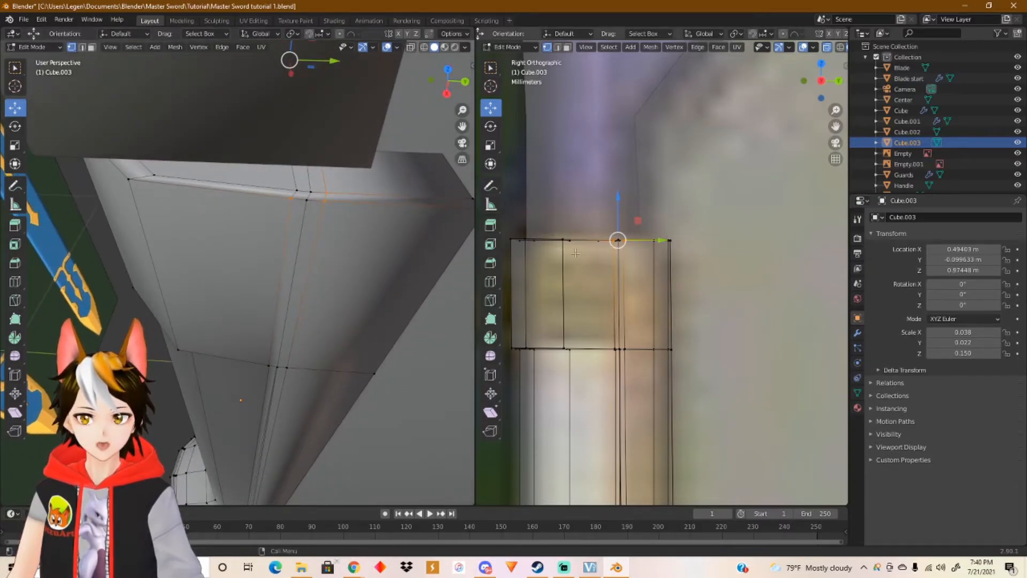
Step: Try Dissolve Vertices again on a reselected group at the ridge line of the block's top edge, and undo it
{"action": "left_click_drag", "start_coordinate": [602, 227], "coordinate": [615, 245]}
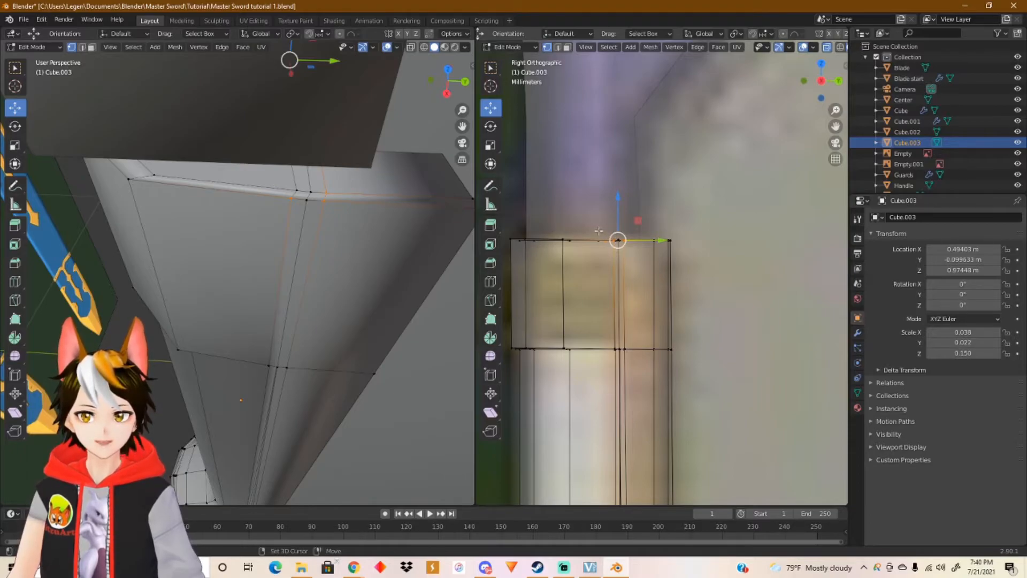
{"action": "left_click_drag", "start_coordinate": [618, 256], "coordinate": [619, 256]}
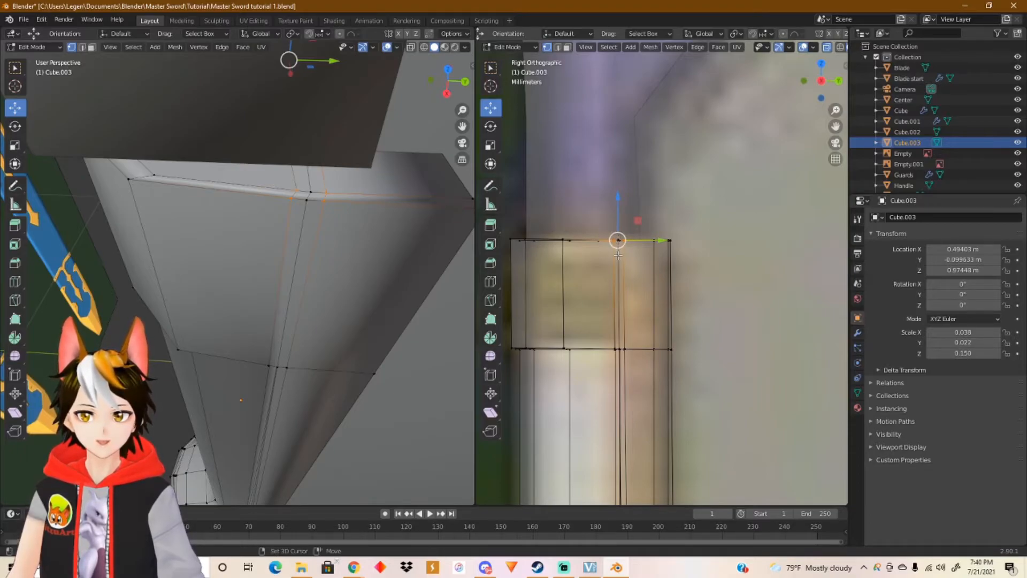
{"action": "key", "text": "x"}
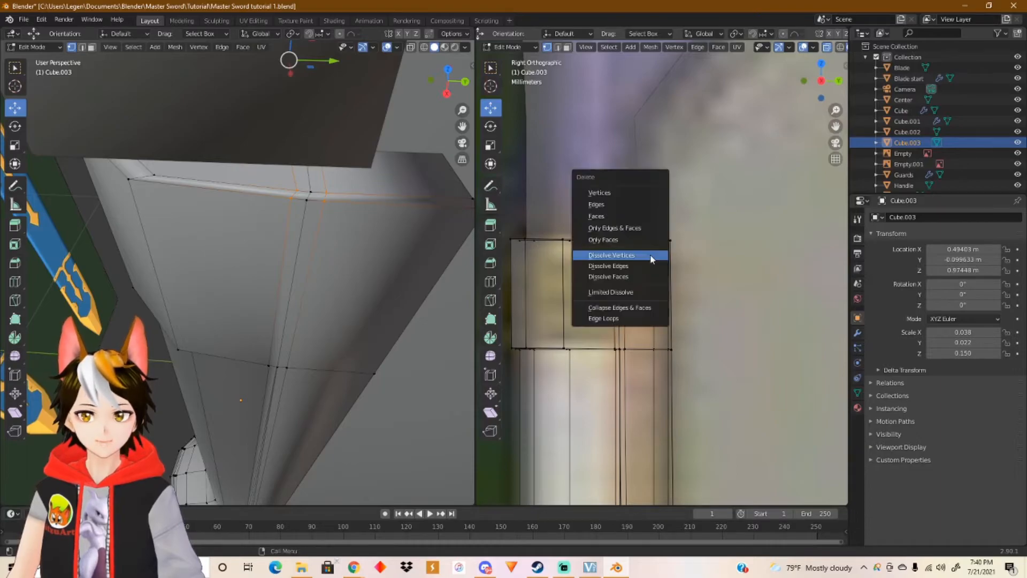
{"action": "left_click", "coordinate": [611, 255]}
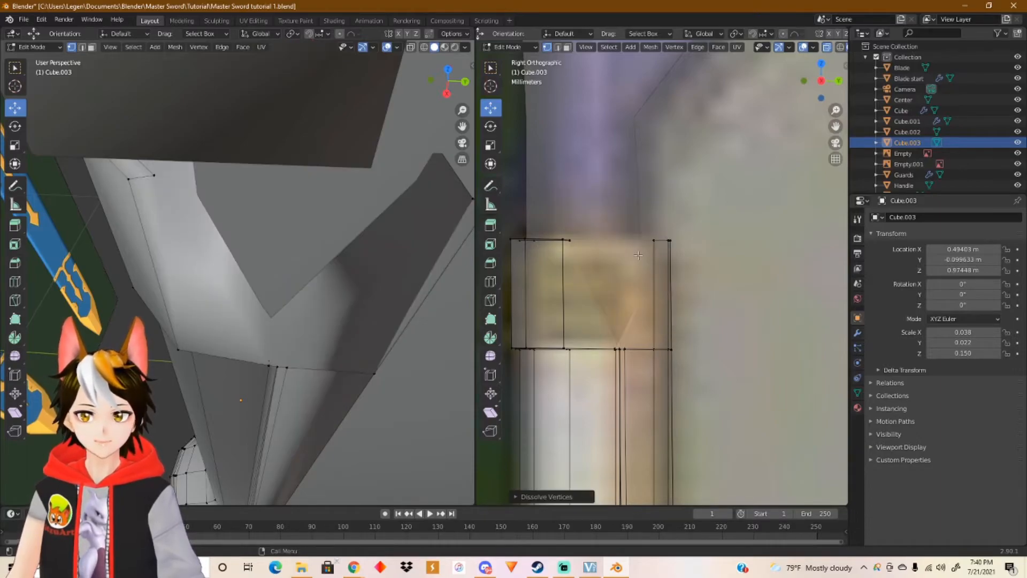
{"action": "middle_click_drag", "start_coordinate": [390, 273], "coordinate": [414, 107]}
{"action": "key", "text": "ctrl+z"}
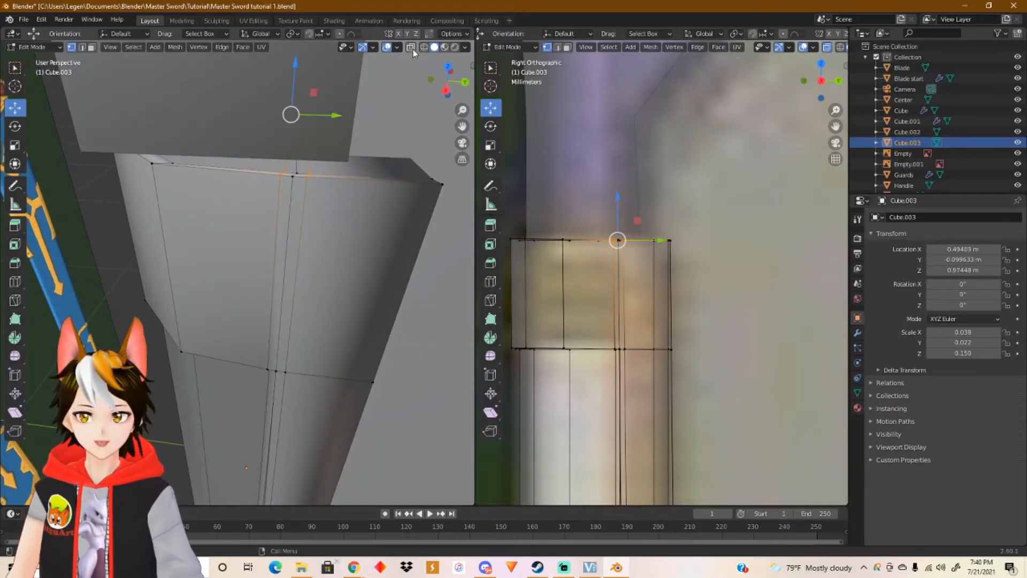
Step: Make the mesh see-through, adjust the selection of loop-cut vertices at the strip's upper end, and dissolve them
{"action": "left_click", "coordinate": [410, 48]}
{"action": "middle_click_drag", "start_coordinate": [348, 187], "coordinate": [318, 231]}
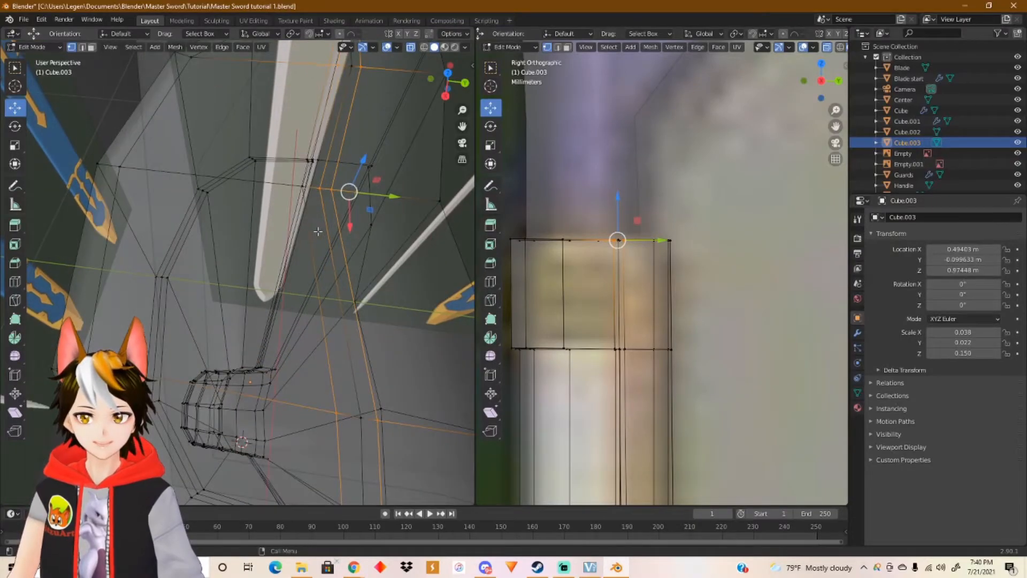
{"action": "left_click", "coordinate": [317, 189], "text": "ctrl"}
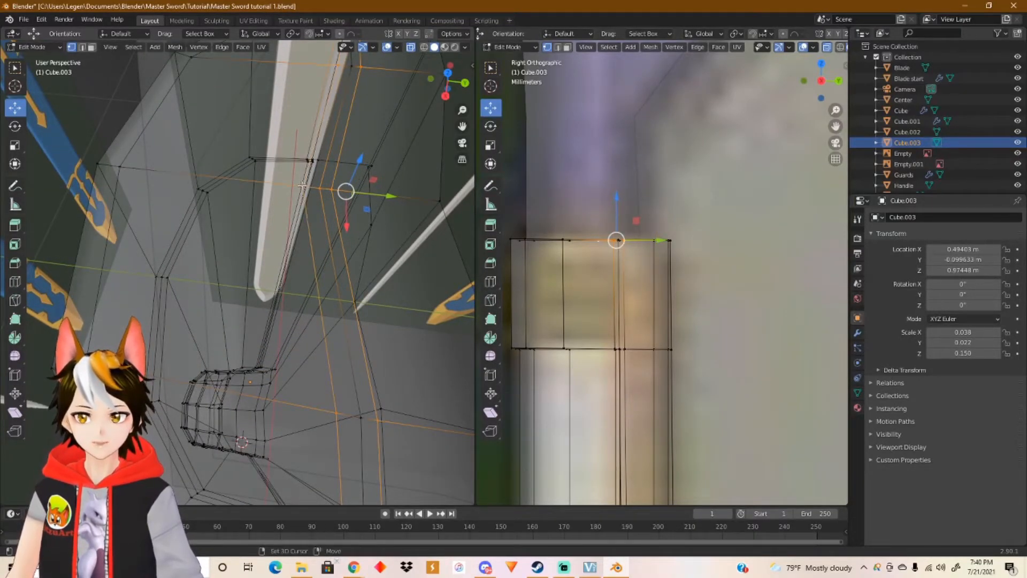
{"action": "mouse_move", "coordinate": [347, 193]}
{"action": "middle_mouse_down"}
{"action": "mouse_move", "coordinate": [332, 307]}
{"action": "mouse_move", "coordinate": [384, 215]}
{"action": "mouse_move", "coordinate": [394, 223]}
{"action": "mouse_move", "coordinate": [354, 208]}
{"action": "middle_mouse_up"}
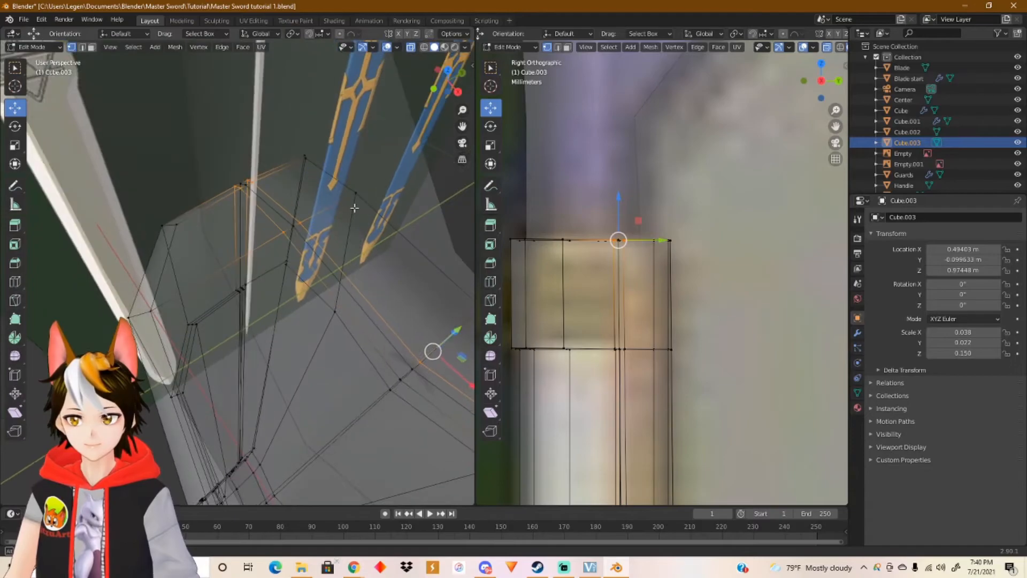
{"action": "key", "text": "x"}
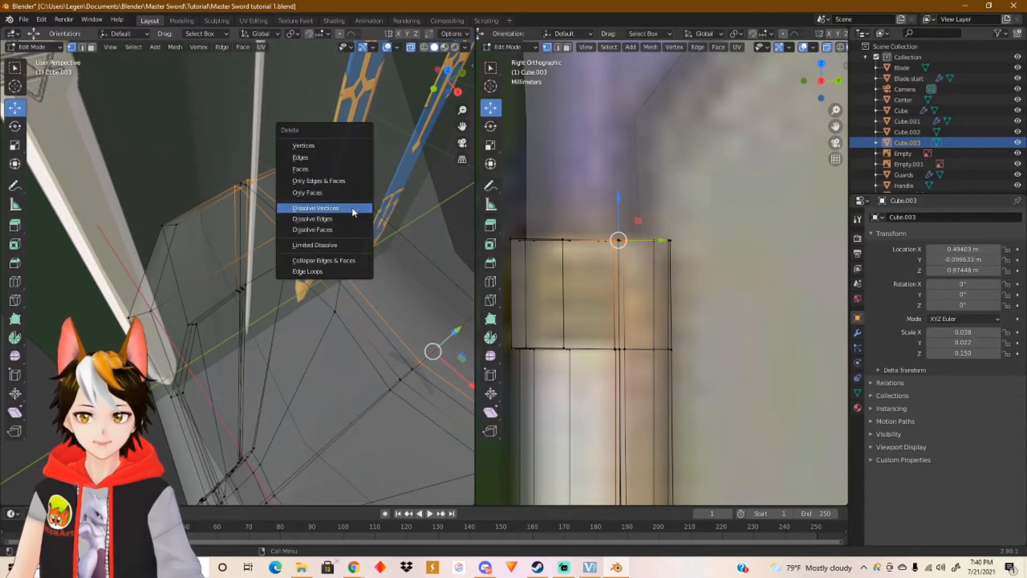
{"action": "left_click", "coordinate": [350, 207]}
Step: Return to opaque display, inspect the upper end block's shading, and undo the latest vertex dissolve
{"action": "middle_click_drag", "start_coordinate": [425, 277], "coordinate": [311, 209]}
{"action": "middle_click_drag", "start_coordinate": [350, 257], "coordinate": [376, 121]}
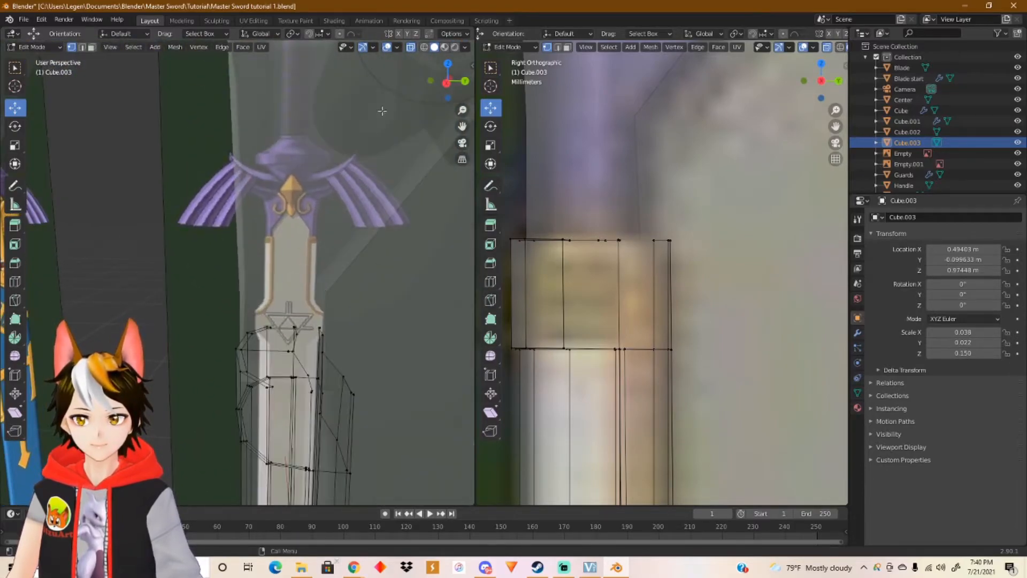
{"action": "left_click", "coordinate": [411, 47]}
{"action": "scroll", "coordinate": [346, 240], "scroll_direction": "up", "scroll_amount": 6}
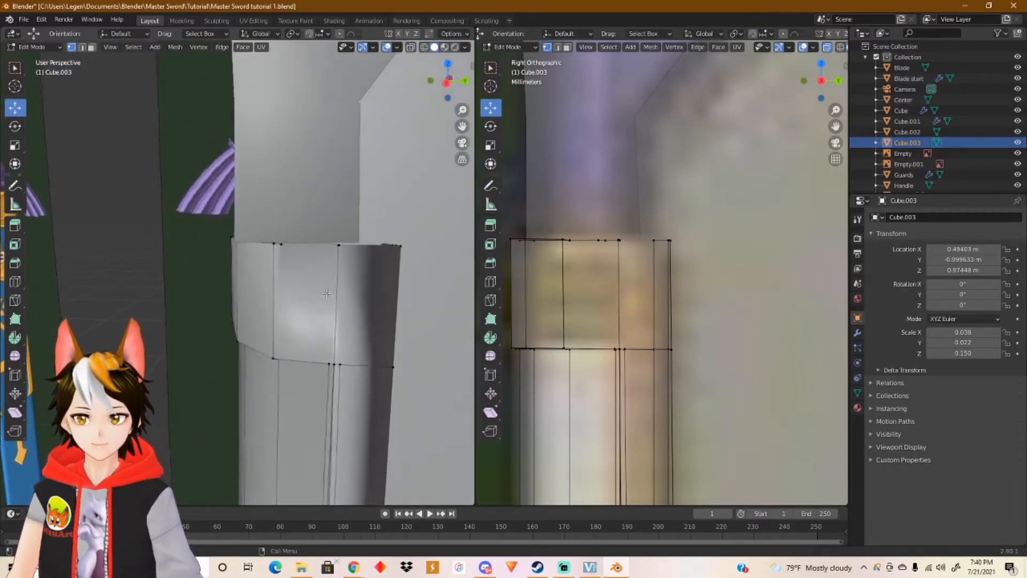
{"action": "middle_click_drag", "start_coordinate": [346, 240], "coordinate": [271, 249]}
{"action": "key", "text": "ctrl+z"}
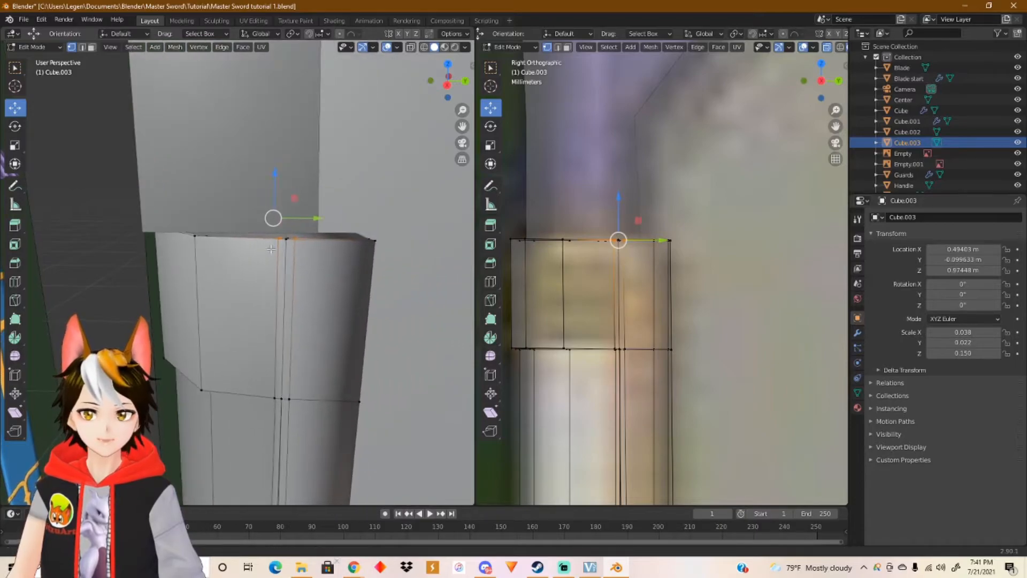
Step: Try Dissolve Edges on the selected loop vertices at the upper end block's ridge, clear the selection, and undo
{"action": "key", "text": "x"}
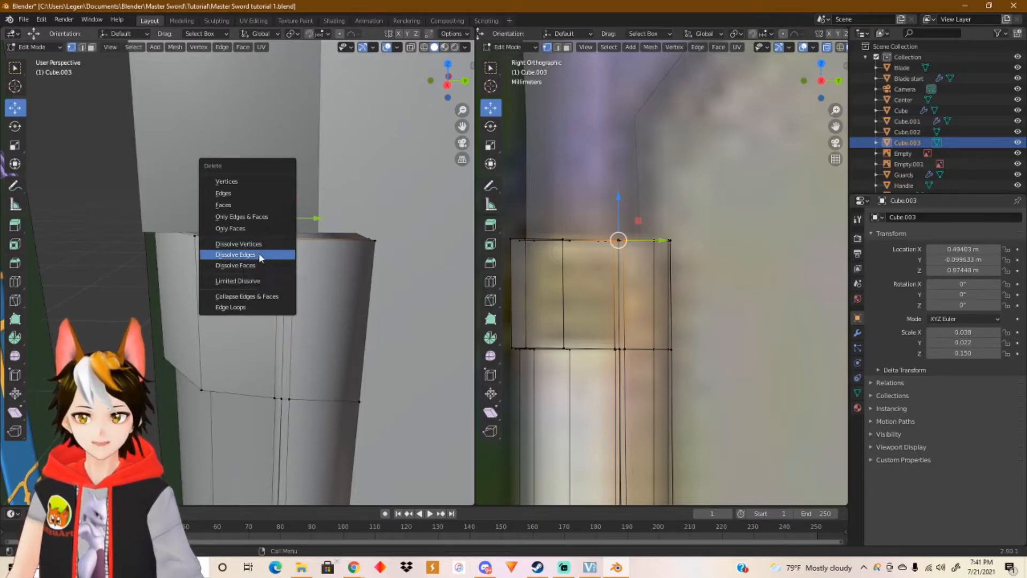
{"action": "left_click", "coordinate": [258, 256]}
{"action": "middle_click_drag", "start_coordinate": [259, 256], "coordinate": [433, 112]}
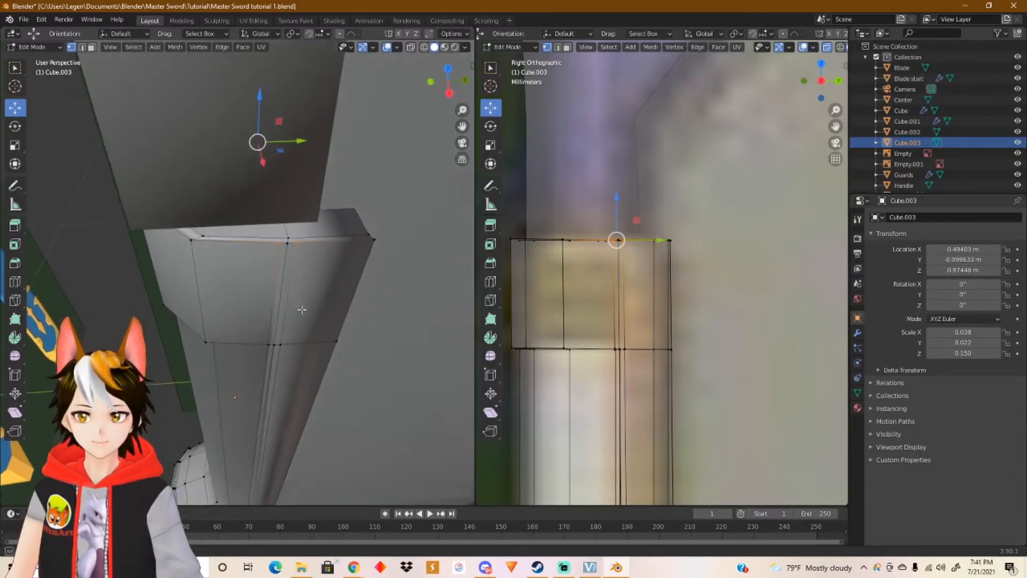
{"action": "key", "text": "alt+a"}
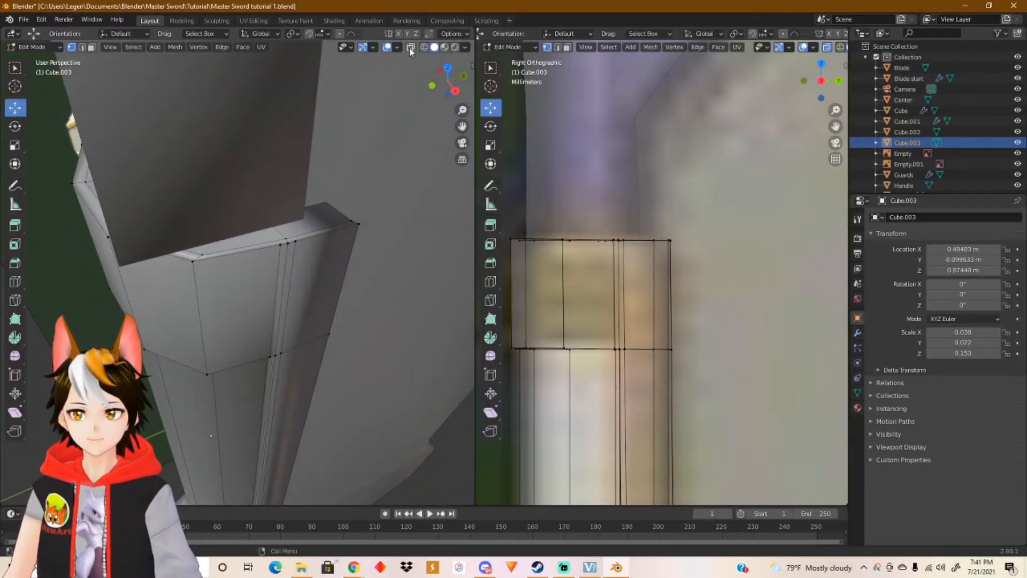
{"action": "key", "text": "ctrl+z"}
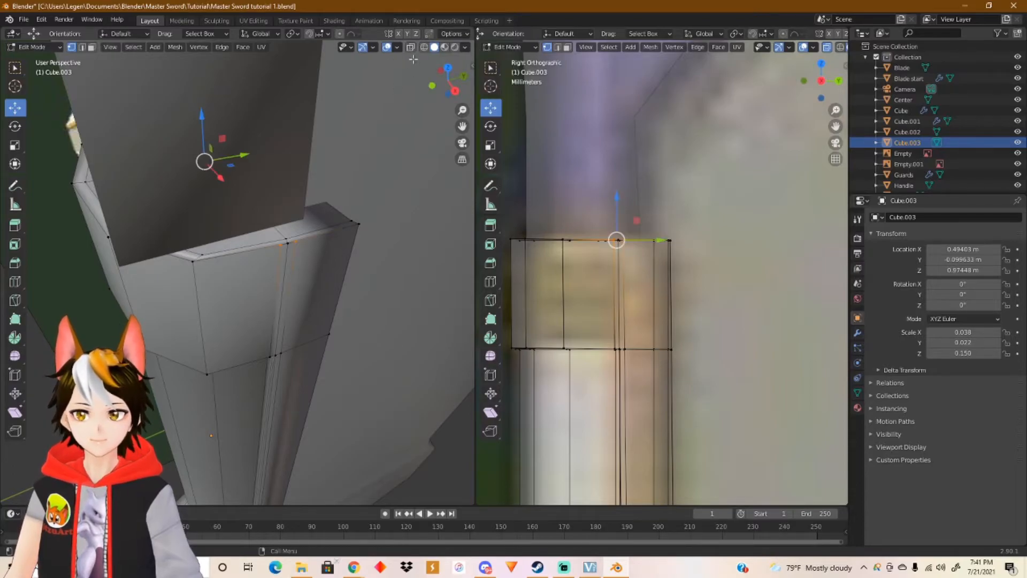
Step: Make the mesh see-through, add a vertex on the block's top edge to the selection, and try Dissolve Edges again
{"action": "left_click", "coordinate": [411, 48]}
{"action": "middle_click_drag", "start_coordinate": [243, 208], "coordinate": [294, 229]}
{"action": "middle_click_drag", "start_coordinate": [189, 196], "coordinate": [341, 251], "text": "shift"}
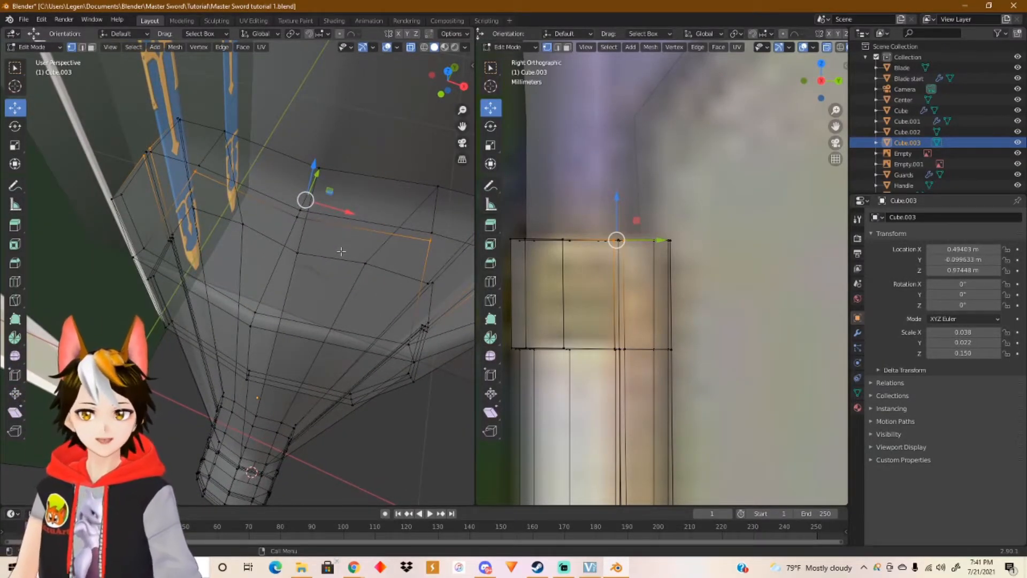
{"action": "left_click", "coordinate": [297, 217], "text": "shift"}
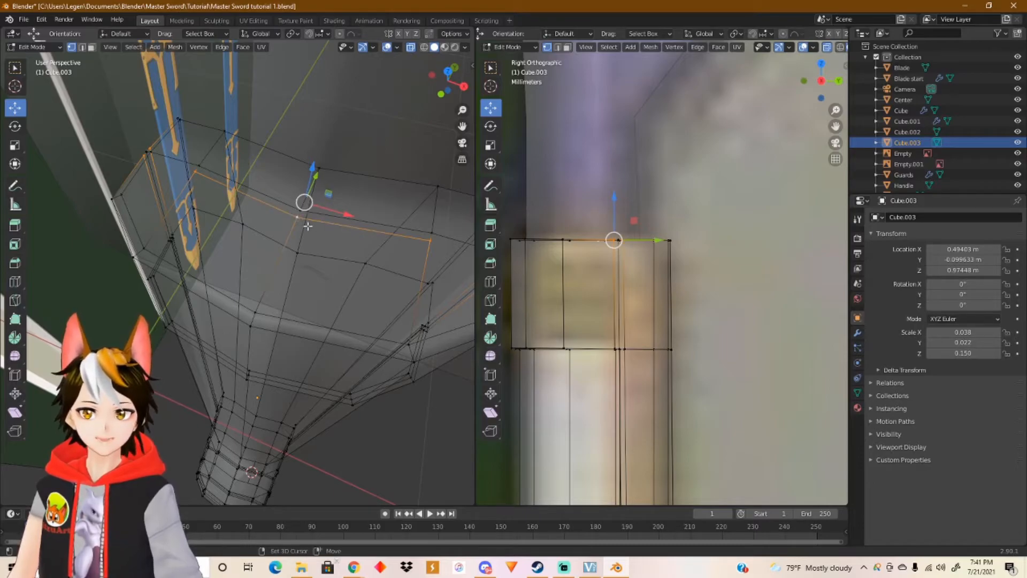
{"action": "key", "text": "x"}
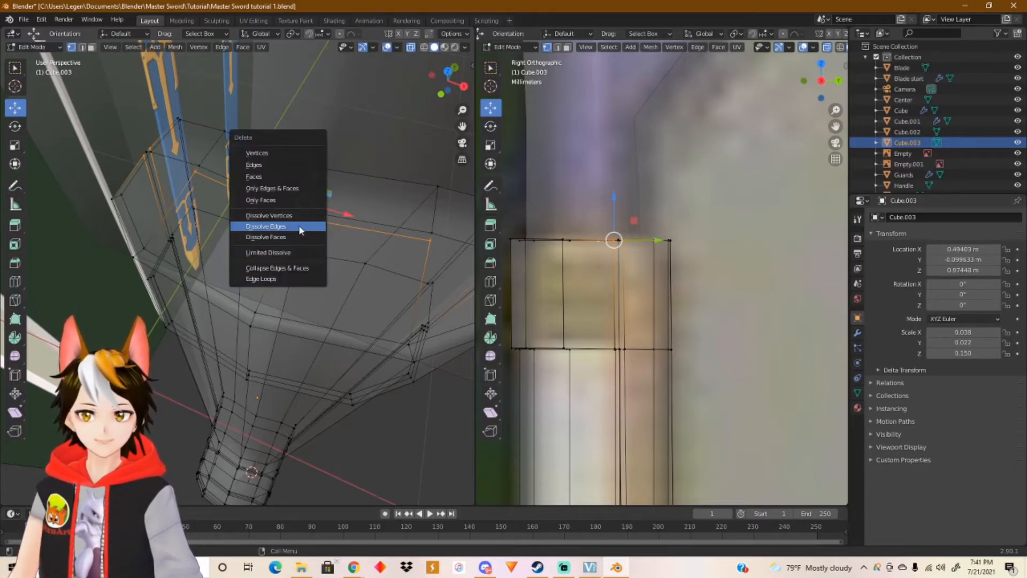
{"action": "left_click", "coordinate": [299, 227]}
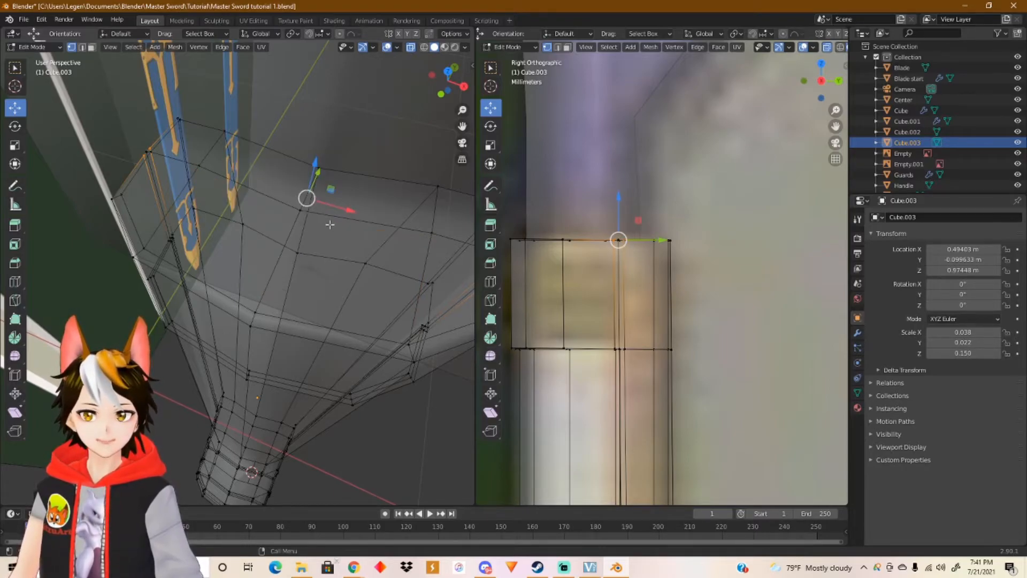
{"action": "middle_click_drag", "start_coordinate": [330, 224], "coordinate": [288, 212]}
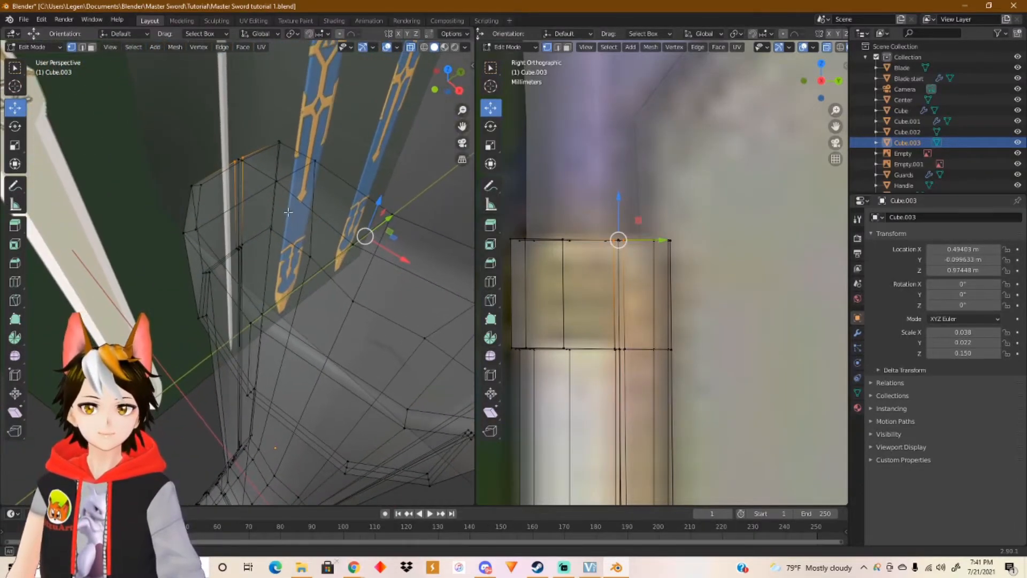
Step: Switch to edge selection and dissolve the vertical support edges on both sides of the upper end block's ridge
{"action": "key", "text": "2"}
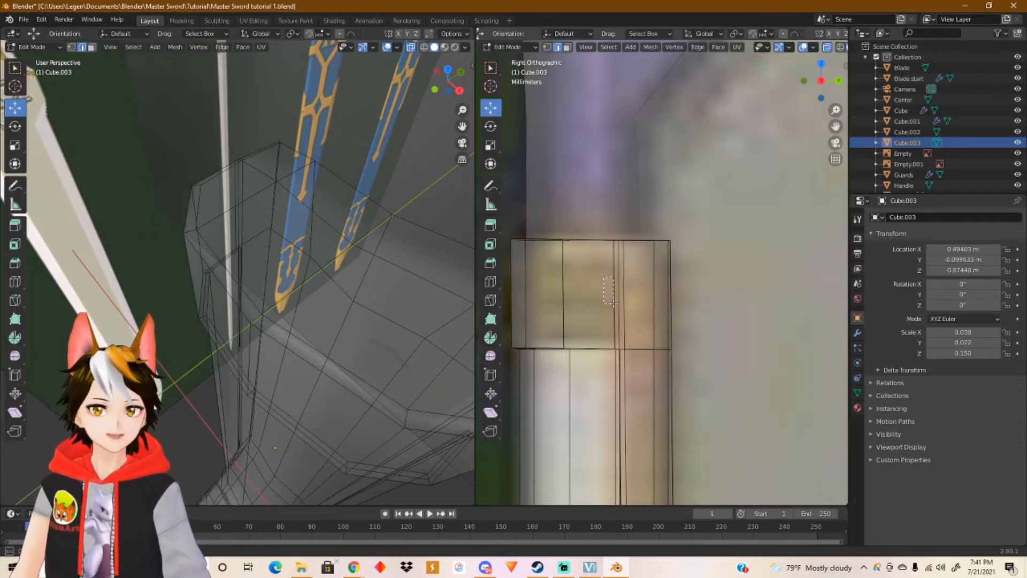
{"action": "left_click_drag", "start_coordinate": [615, 301], "coordinate": [616, 300]}
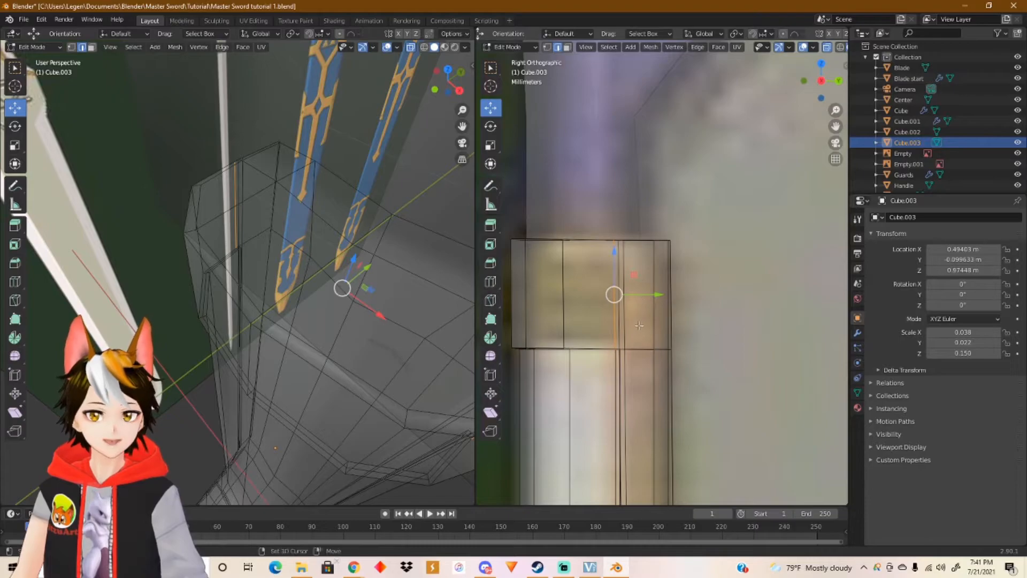
{"action": "left_click", "coordinate": [621, 306]}
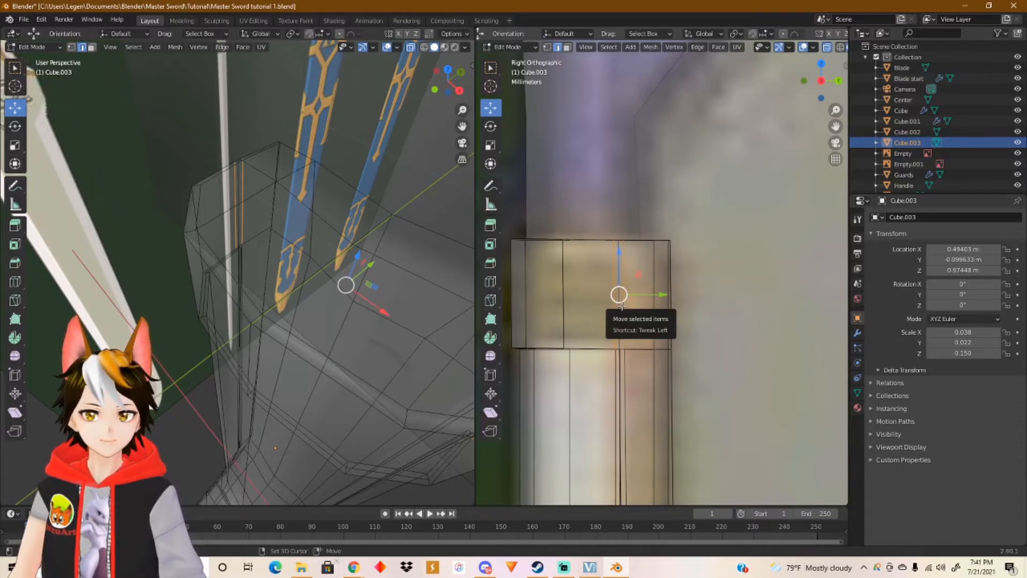
{"action": "key", "text": "x"}
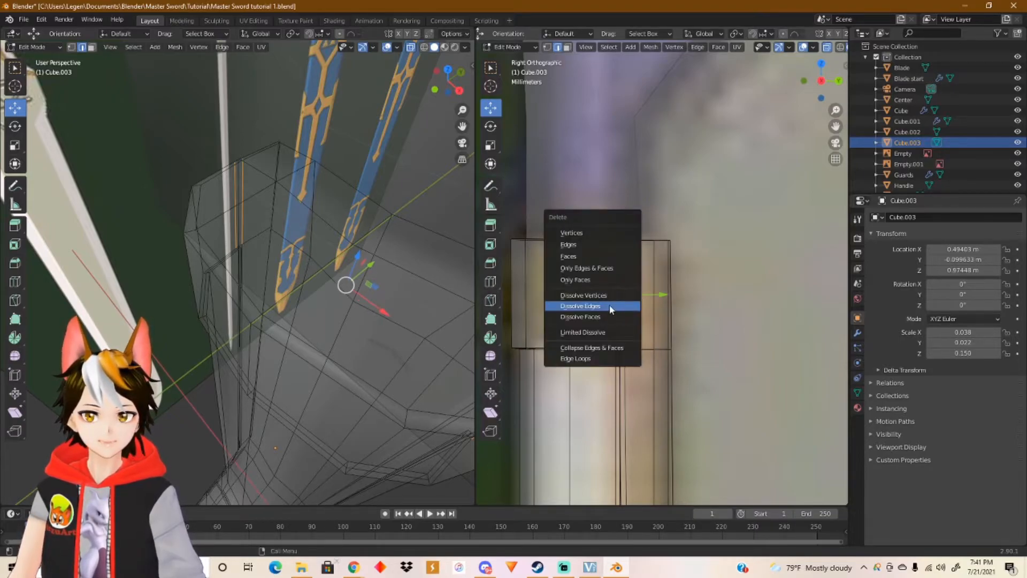
{"action": "left_click", "coordinate": [609, 306]}
Step: Return to opaque display and inspect the upper end block's shading in Object Mode and from close up
{"action": "middle_click_drag", "start_coordinate": [343, 299], "coordinate": [373, 286]}
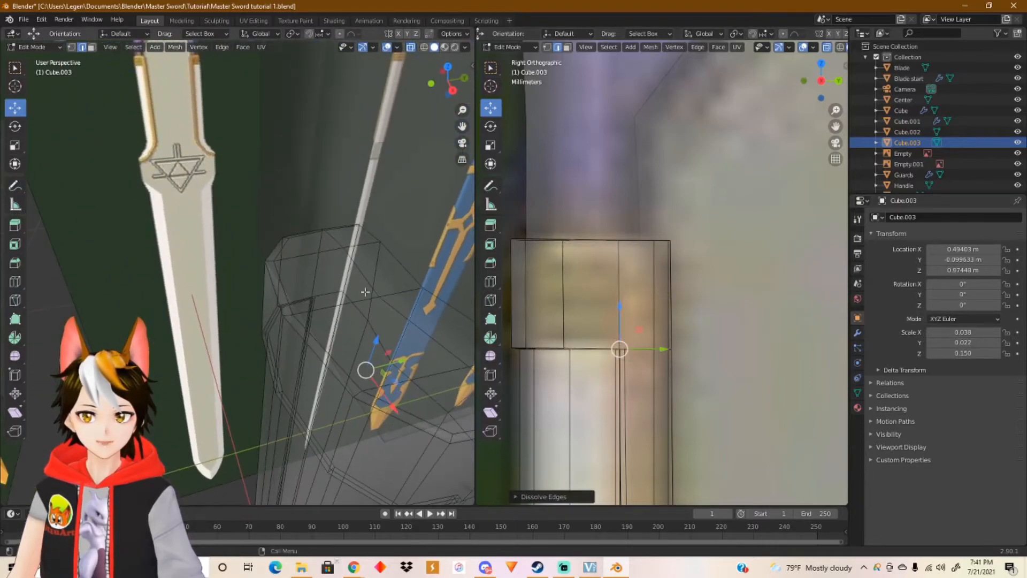
{"action": "left_click", "coordinate": [411, 47]}
{"action": "middle_click_drag", "start_coordinate": [395, 350], "coordinate": [320, 233], "text": "shift"}
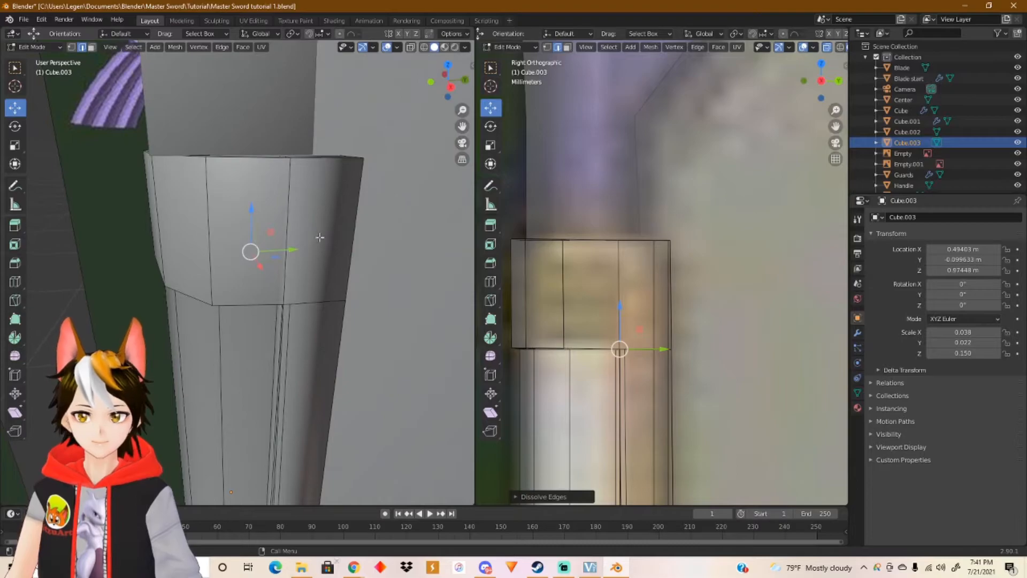
{"action": "key", "text": "Tab"}
{"action": "middle_click_drag", "start_coordinate": [319, 300], "coordinate": [281, 335]}
{"action": "key", "text": "Tab"}
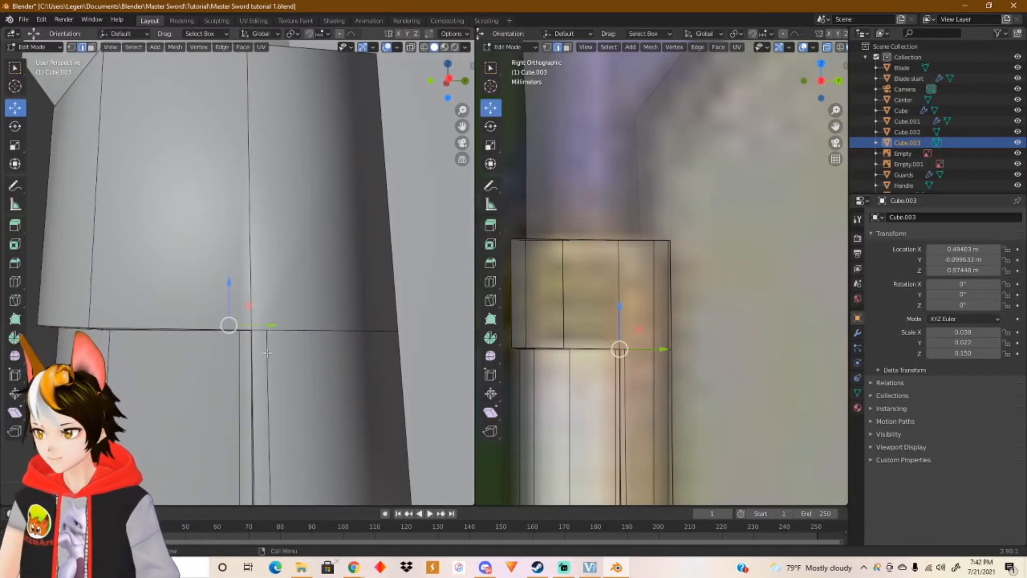
{"action": "middle_click_drag", "start_coordinate": [287, 277], "coordinate": [291, 345]}
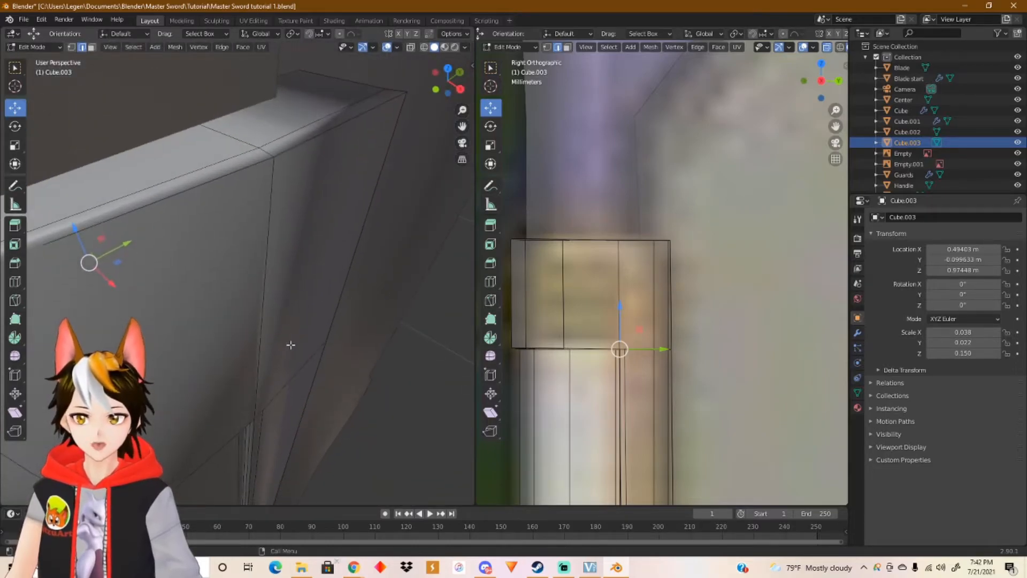
Step: Undo the dissolved support edges and the selection changes on the upper end block
{"action": "key", "text": "ctrl+z"}
{"action": "key", "text": "ctrl+z"}
{"action": "key", "text": "ctrl+z"}
{"action": "key", "text": "ctrl+z"}
{"action": "key", "text": "ctrl+z"}
{"action": "key", "text": "ctrl+z"}
{"action": "key", "text": "ctrl+z"}
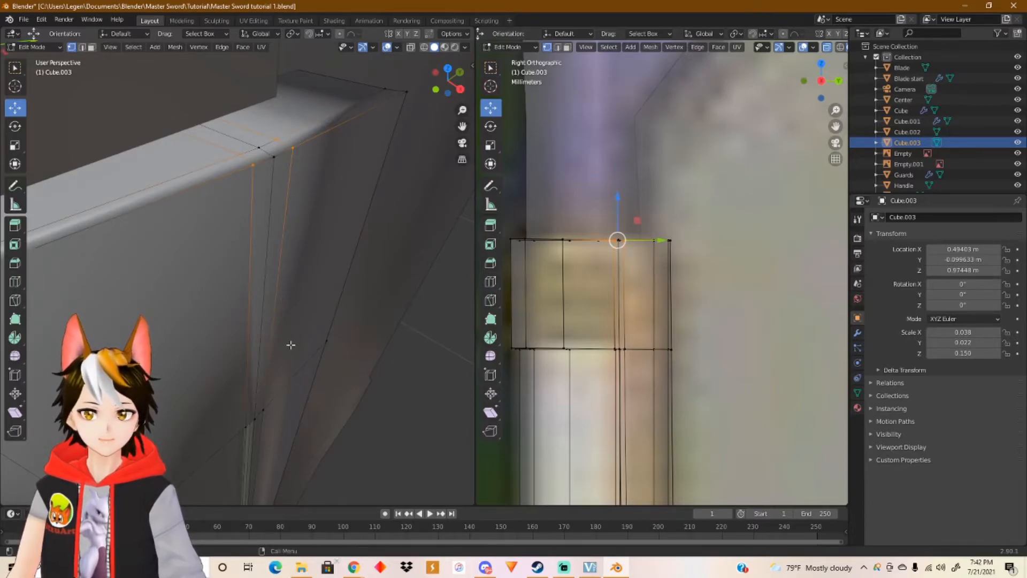
Step: Make the mesh see-through and select the support-loop vertices along one side of the upper end block's ridge
{"action": "scroll", "coordinate": [309, 253], "scroll_direction": "down", "scroll_amount": 2}
{"action": "middle_click_drag", "start_coordinate": [290, 231], "coordinate": [234, 211]}
{"action": "left_click", "coordinate": [411, 48]}
{"action": "middle_click_drag", "start_coordinate": [295, 156], "coordinate": [265, 218]}
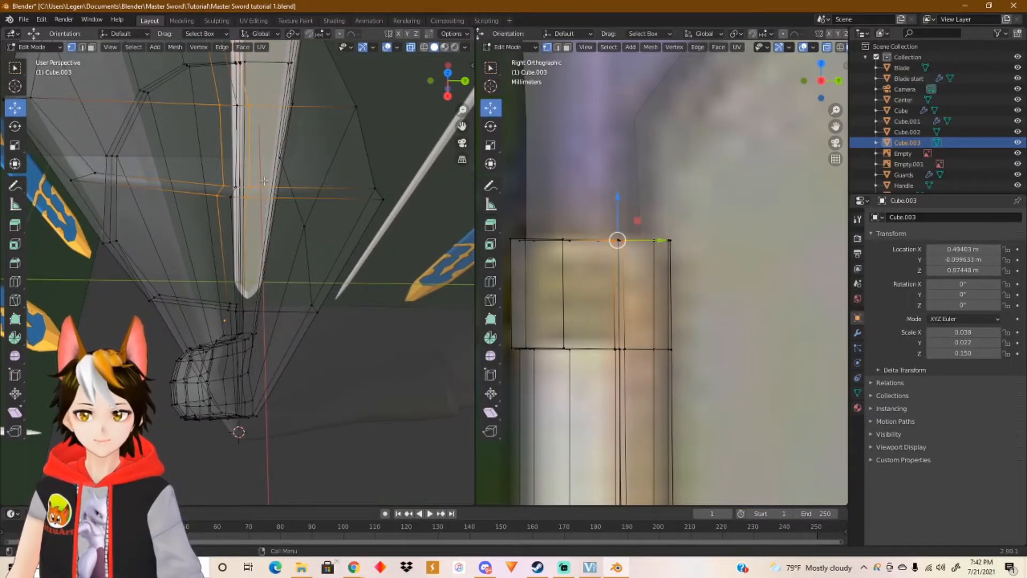
{"action": "left_click_drag", "start_coordinate": [259, 178], "coordinate": [243, 212]}
{"action": "middle_click_drag", "start_coordinate": [261, 218], "coordinate": [292, 281]}
{"action": "left_click", "coordinate": [250, 137], "text": "shift"}
{"action": "middle_click_drag", "start_coordinate": [283, 108], "coordinate": [286, 121]}
{"action": "left_click", "coordinate": [266, 87], "text": "shift"}
{"action": "middle_click_drag", "start_coordinate": [274, 83], "coordinate": [300, 150], "text": "shift"}
{"action": "left_click_drag", "start_coordinate": [293, 102], "coordinate": [276, 122], "text": "shift"}
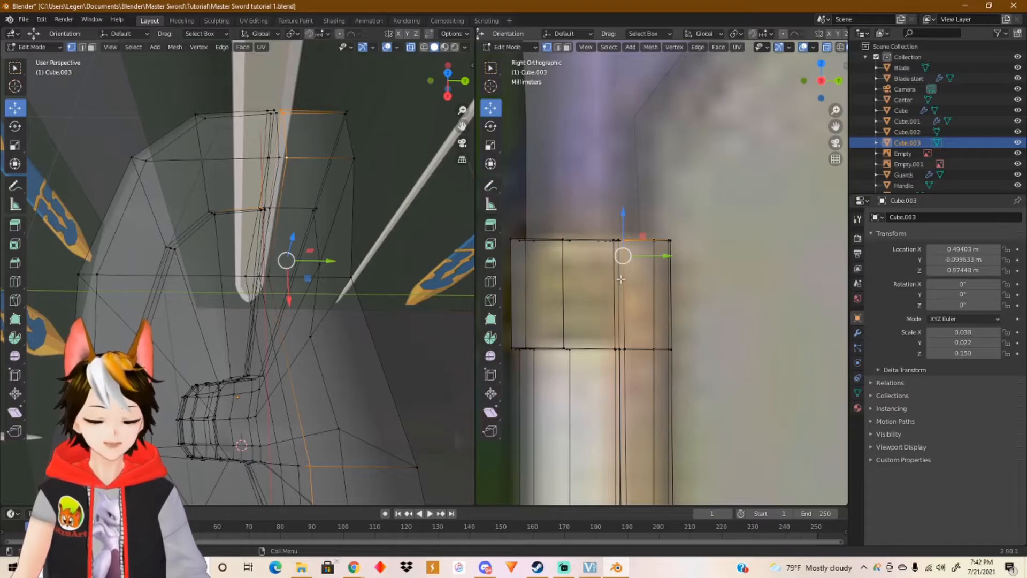
Step: Try flattening the selected support-loop vertices along Y with a scale of 0, check the result, and undo it
{"action": "scroll", "coordinate": [620, 279], "scroll_direction": "up", "scroll_amount": 2}
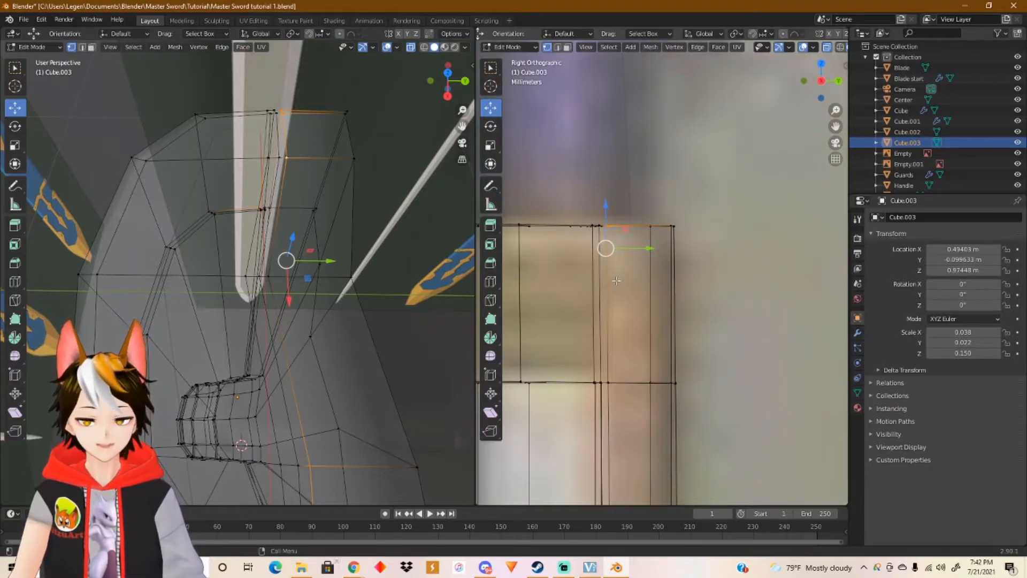
{"action": "key", "text": "s"}
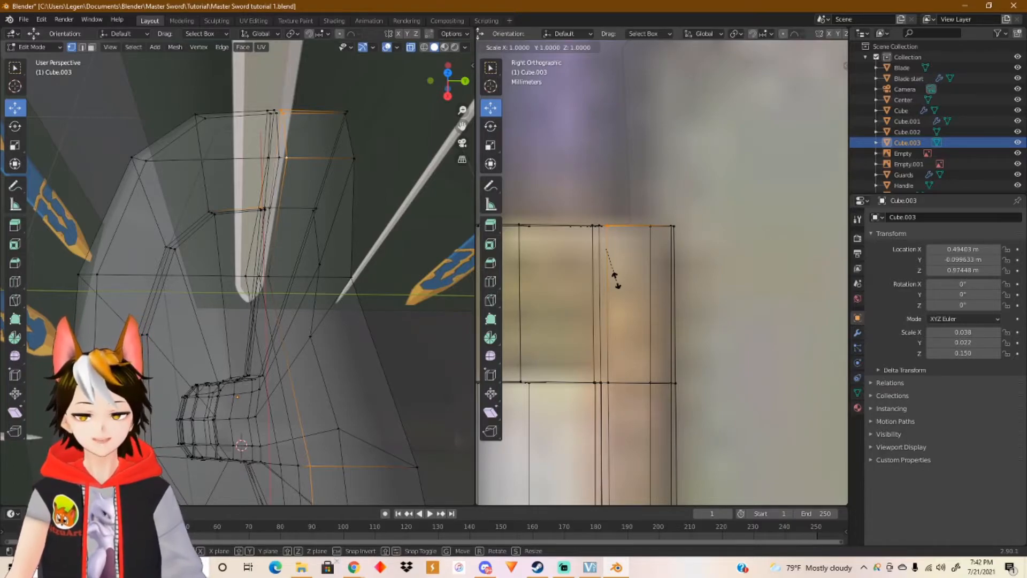
{"action": "type", "text": "y"}
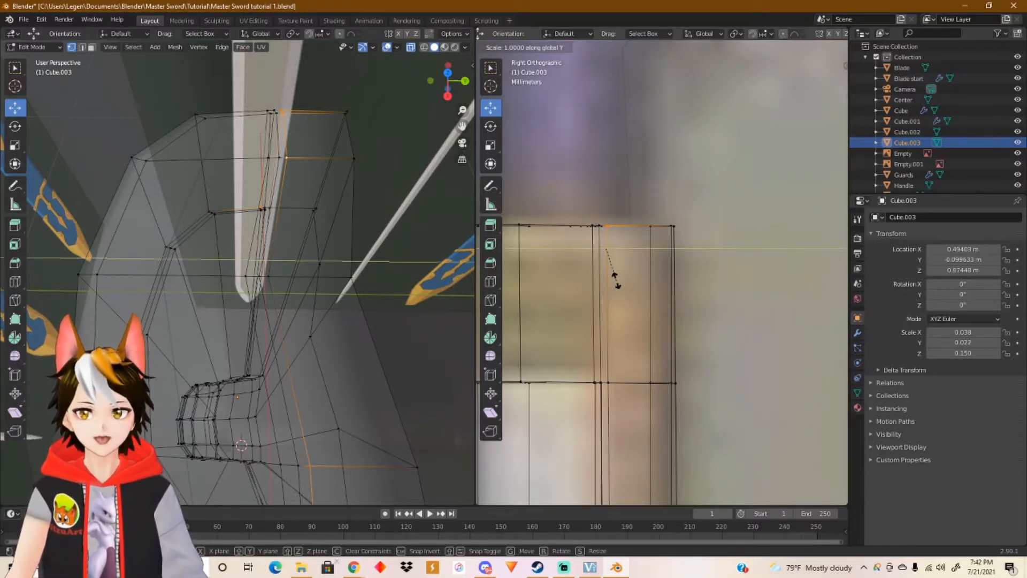
{"action": "type", "text": "0"}
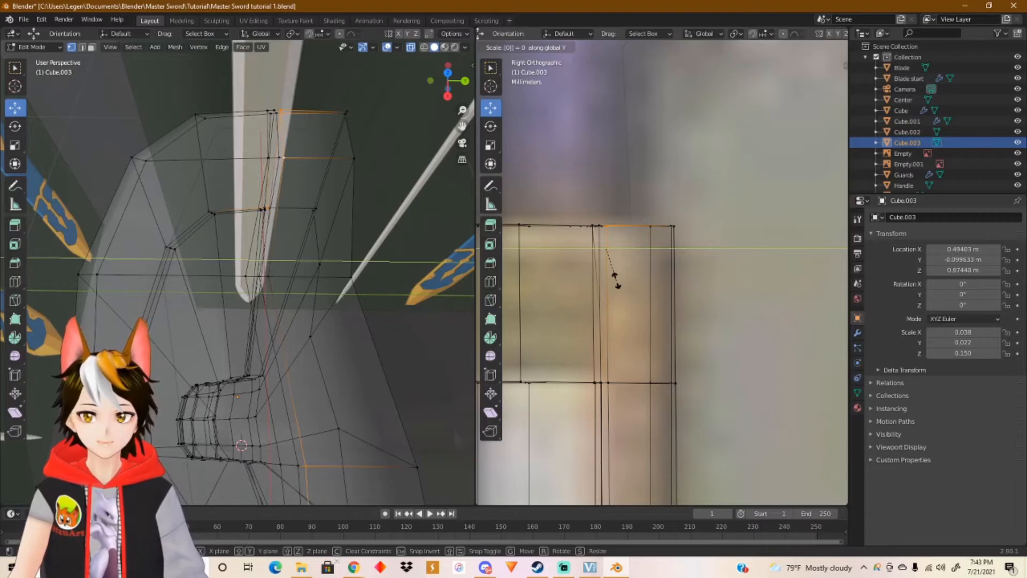
{"action": "key", "text": "Return"}
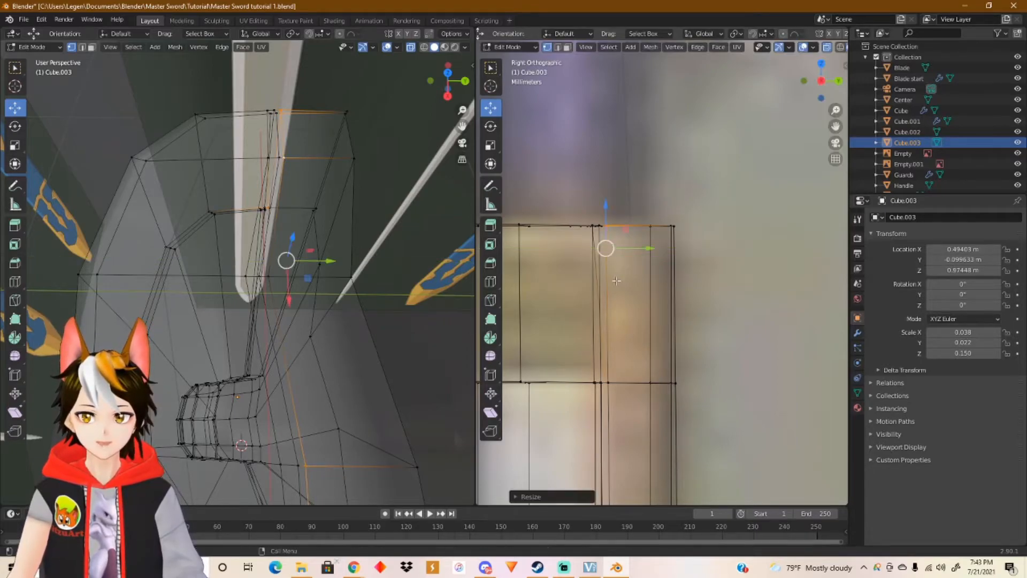
{"action": "middle_click_drag", "start_coordinate": [289, 268], "coordinate": [312, 275]}
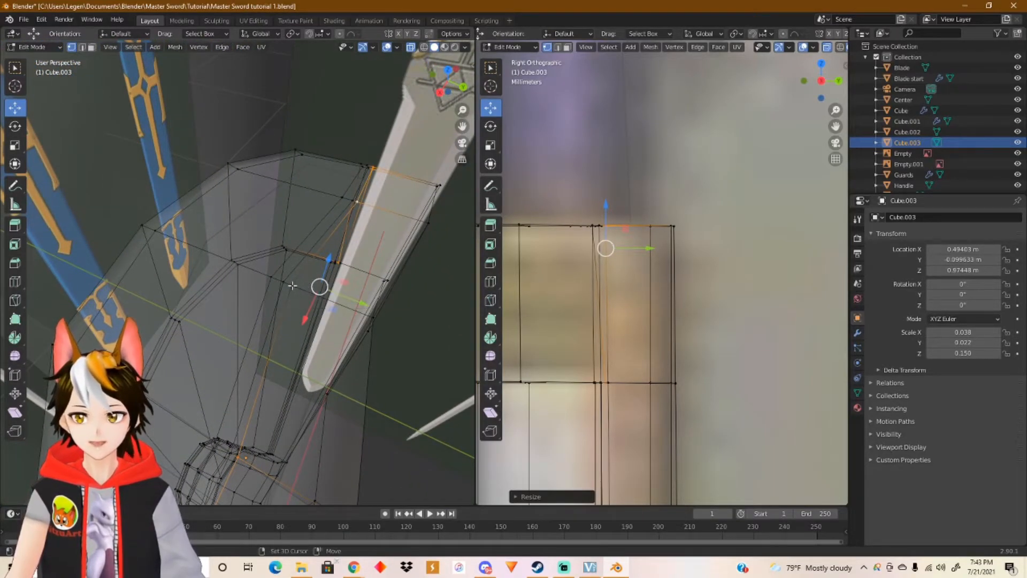
{"action": "key", "text": "ctrl+z"}
Step: Scale the support-loop vertices beside the ridge to 0 along global Y again
{"action": "middle_click_drag", "start_coordinate": [300, 288], "coordinate": [332, 297]}
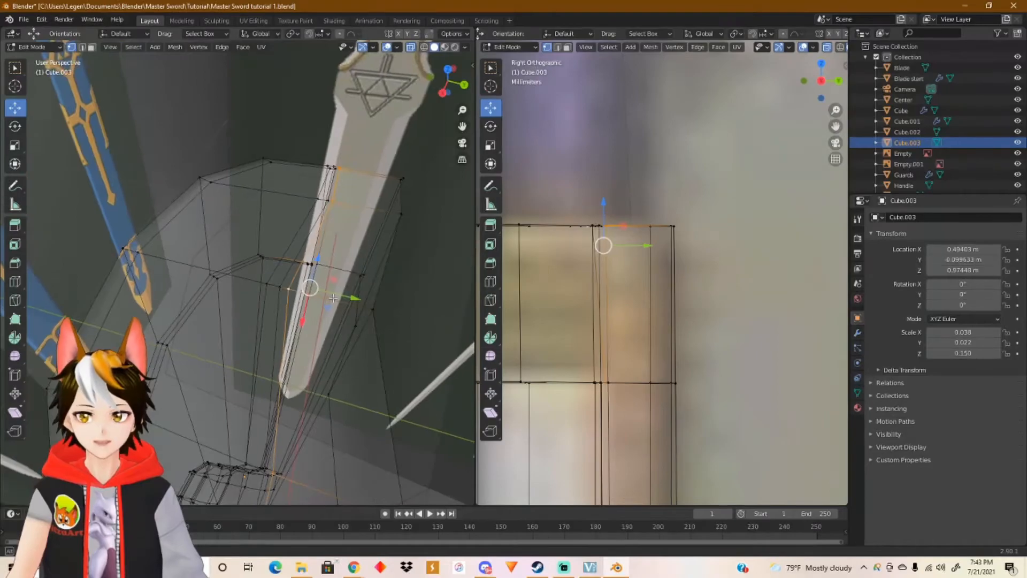
{"action": "key", "text": "s"}
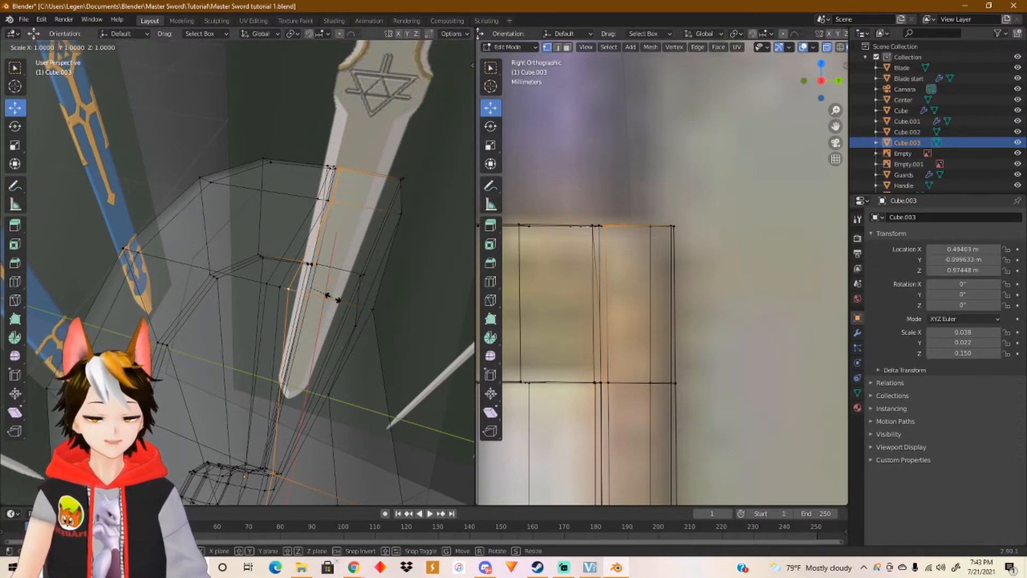
{"action": "key", "text": "y"}
{"action": "key", "text": "0"}
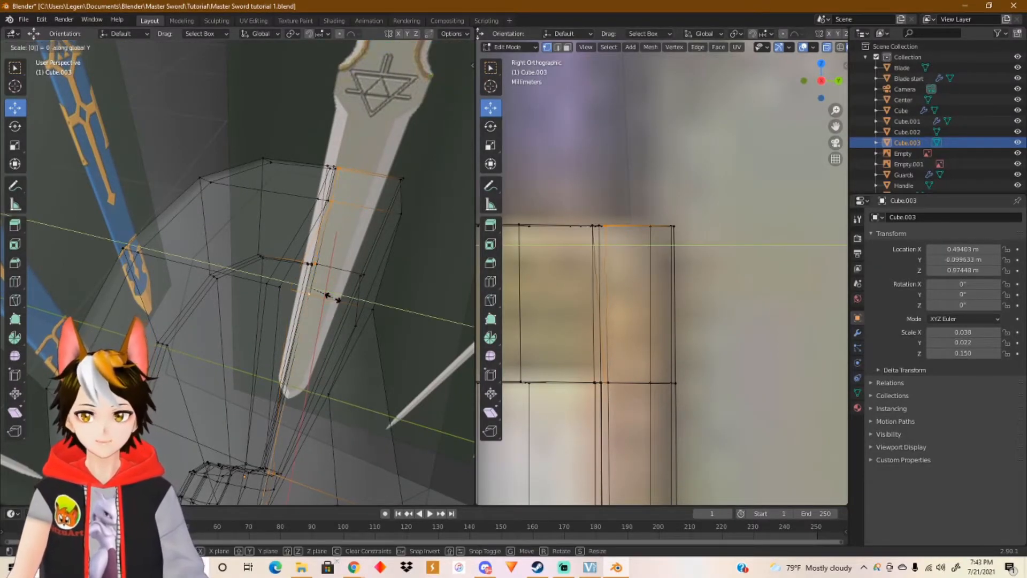
{"action": "key", "text": "Return"}
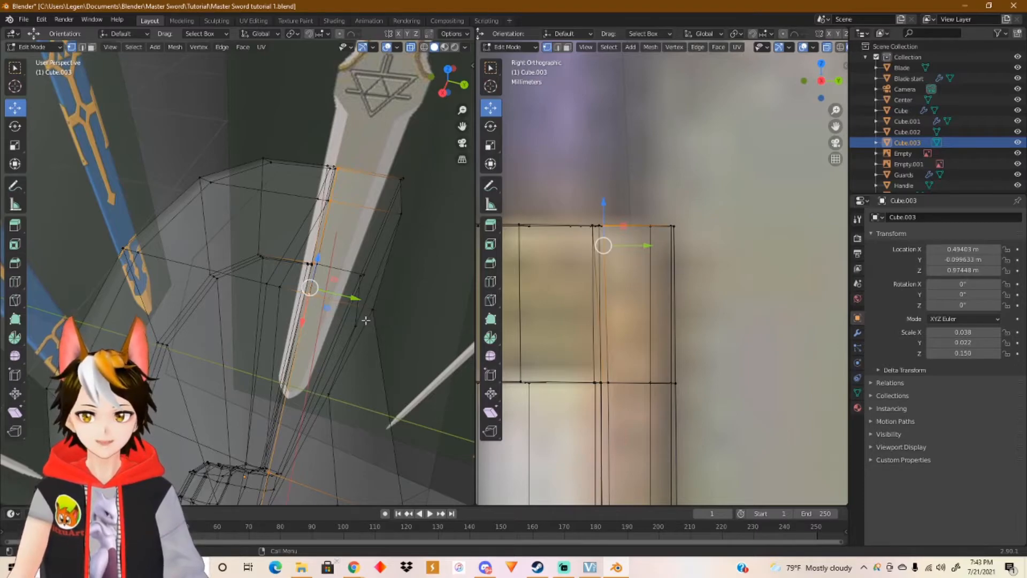
Step: Try to shift the flattened support-loop vertices outward along Y, and undo the shift and the flattening
{"action": "middle_click_drag", "start_coordinate": [332, 324], "coordinate": [349, 354]}
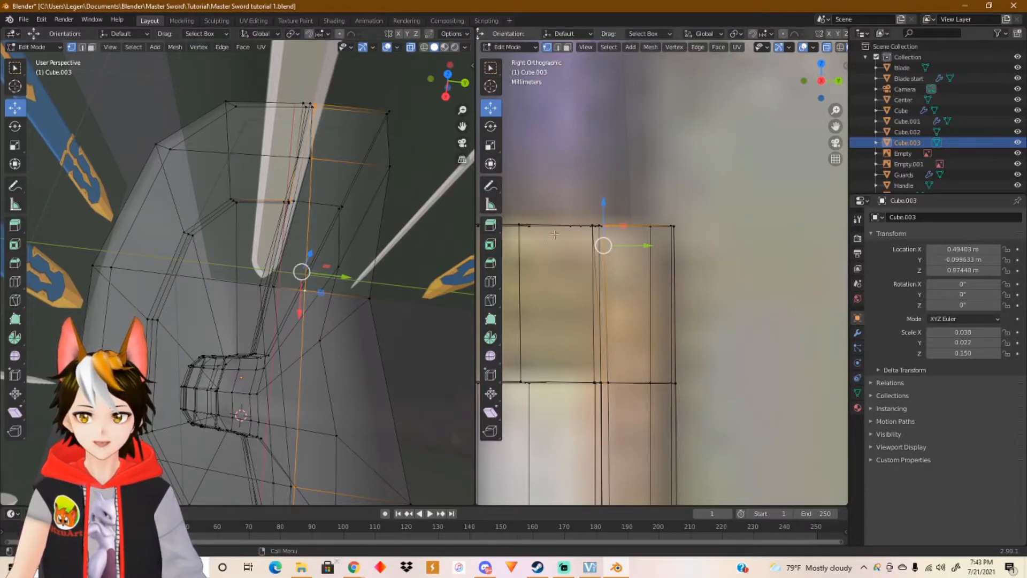
{"action": "mouse_move", "coordinate": [576, 213]}
{"action": "left_mouse_down"}
{"action": "mouse_move", "coordinate": [595, 242]}
{"action": "mouse_move", "coordinate": [570, 216]}
{"action": "left_mouse_up"}
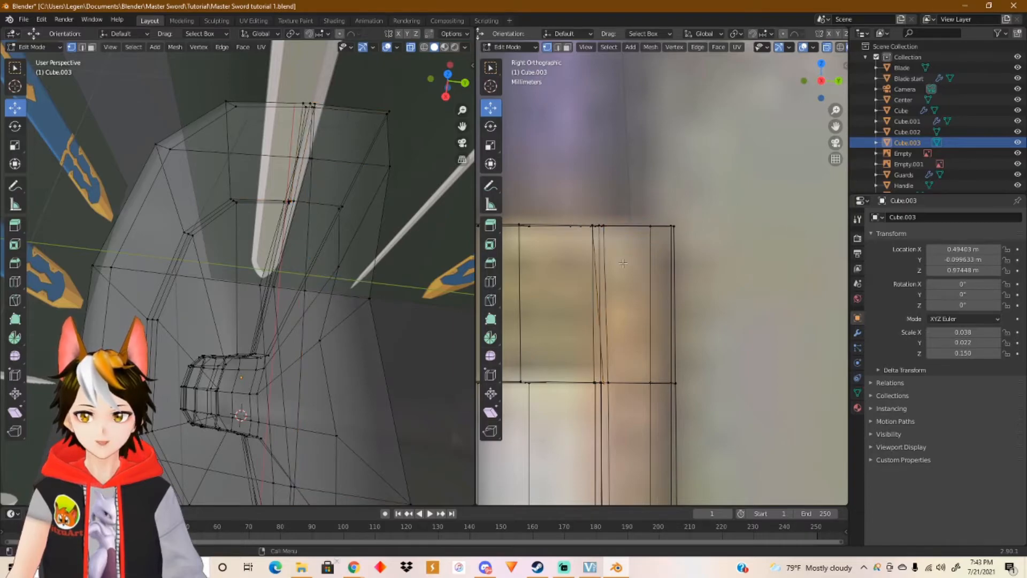
{"action": "left_click", "coordinate": [623, 263], "text": "alt"}
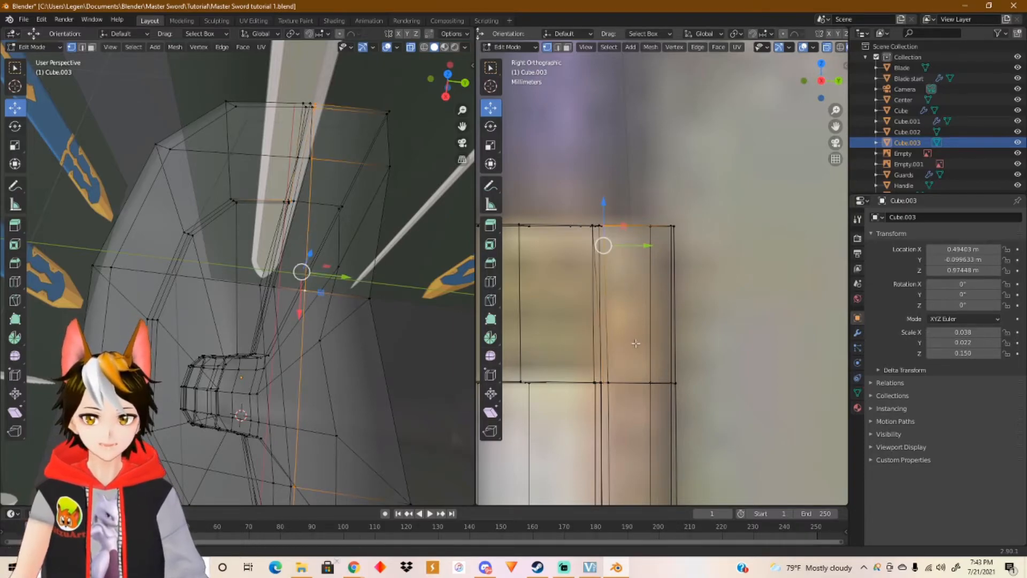
{"action": "middle_click_drag", "start_coordinate": [637, 346], "coordinate": [624, 249], "text": "shift"}
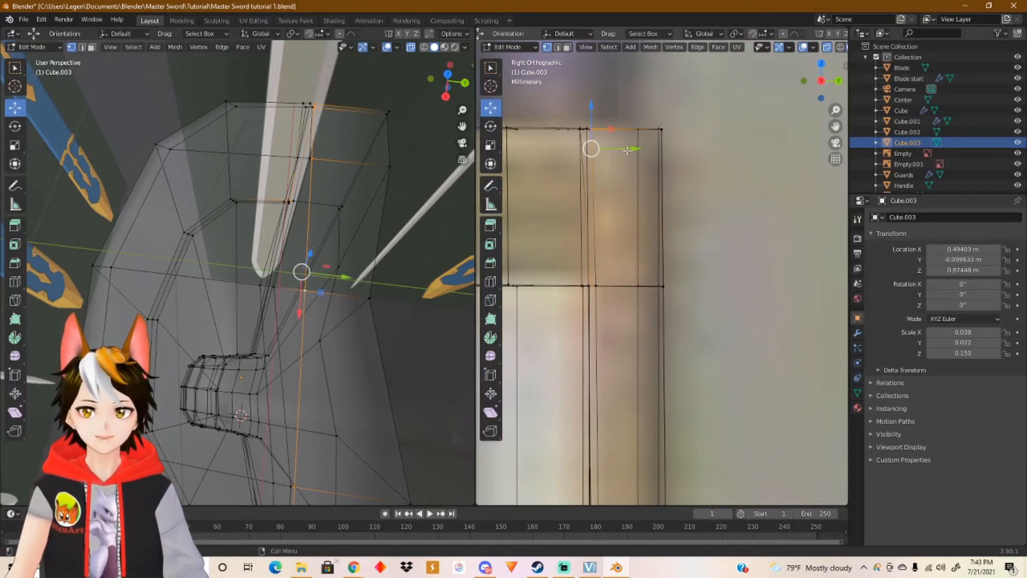
{"action": "left_click_drag", "start_coordinate": [627, 150], "coordinate": [650, 150]}
{"action": "key", "text": "ctrl+z"}
{"action": "key", "text": "ctrl+z"}
{"action": "key", "text": "ctrl+z"}
{"action": "key", "text": "ctrl+z"}
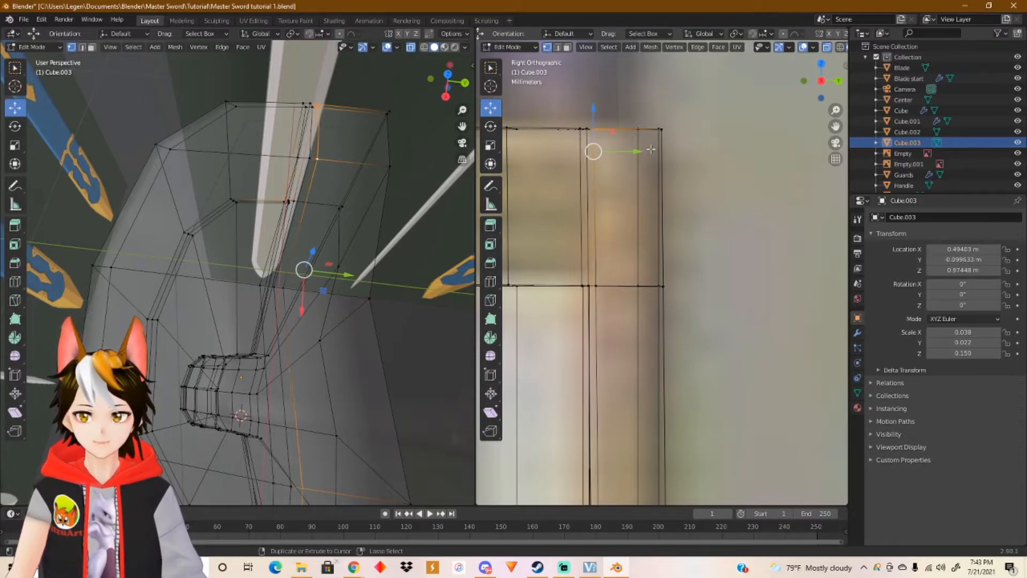
Step: Undo the last change and add the missing support-loop vertices on the outer side of the end block's ridge to the selection
{"action": "key", "text": "ctrl+z"}
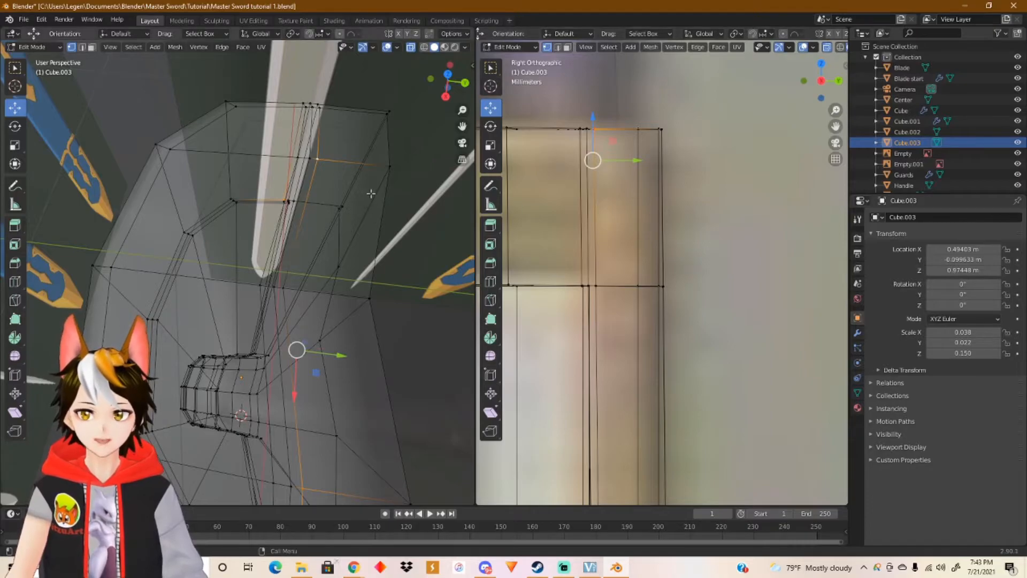
{"action": "middle_click_drag", "start_coordinate": [378, 171], "coordinate": [356, 161]}
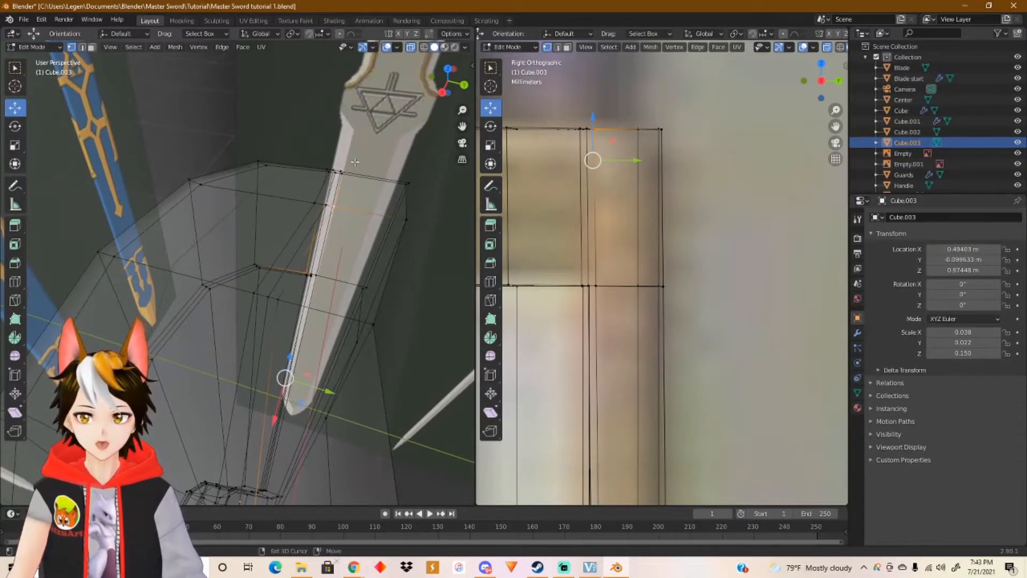
{"action": "left_click", "coordinate": [342, 172], "text": "shift"}
{"action": "middle_click_drag", "start_coordinate": [360, 208], "coordinate": [332, 266]}
{"action": "left_click", "coordinate": [316, 266], "text": "shift"}
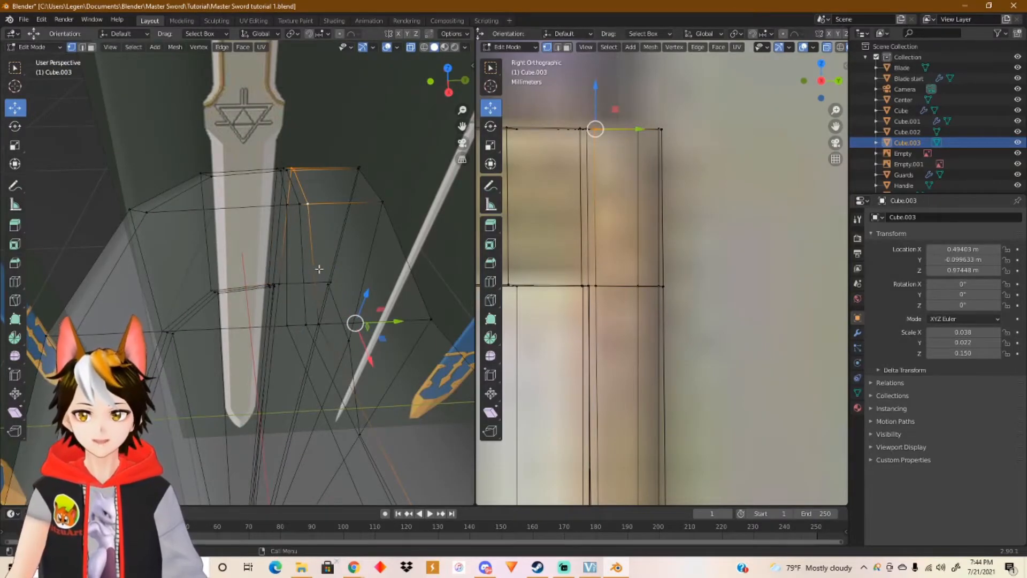
{"action": "left_click", "coordinate": [319, 324], "text": "shift"}
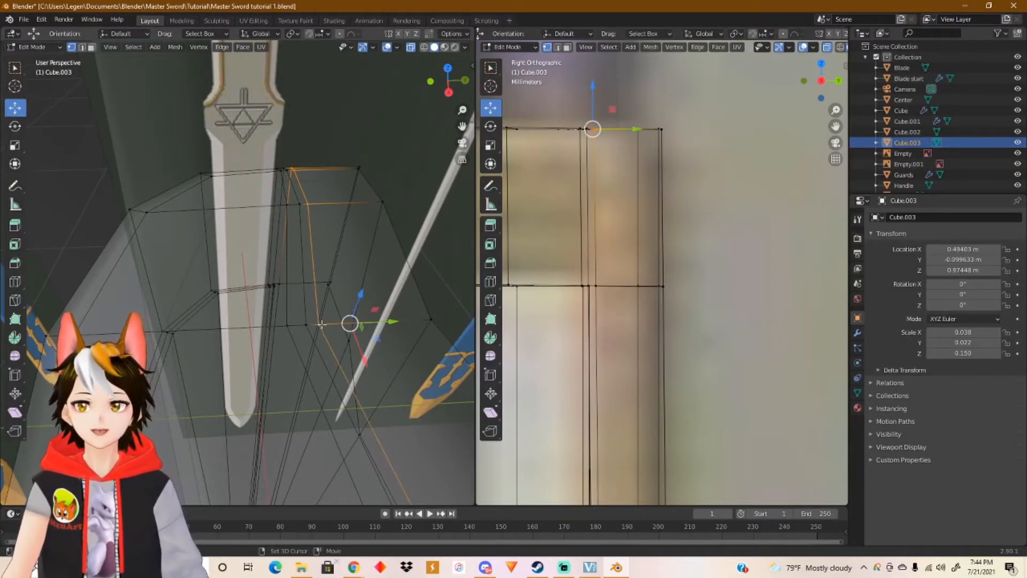
Step: Flatten the selected outer support-loop vertices along Y and shift them slightly outward along the same axis
{"action": "key", "text": "s"}
{"action": "left_click", "coordinate": [625, 184]}
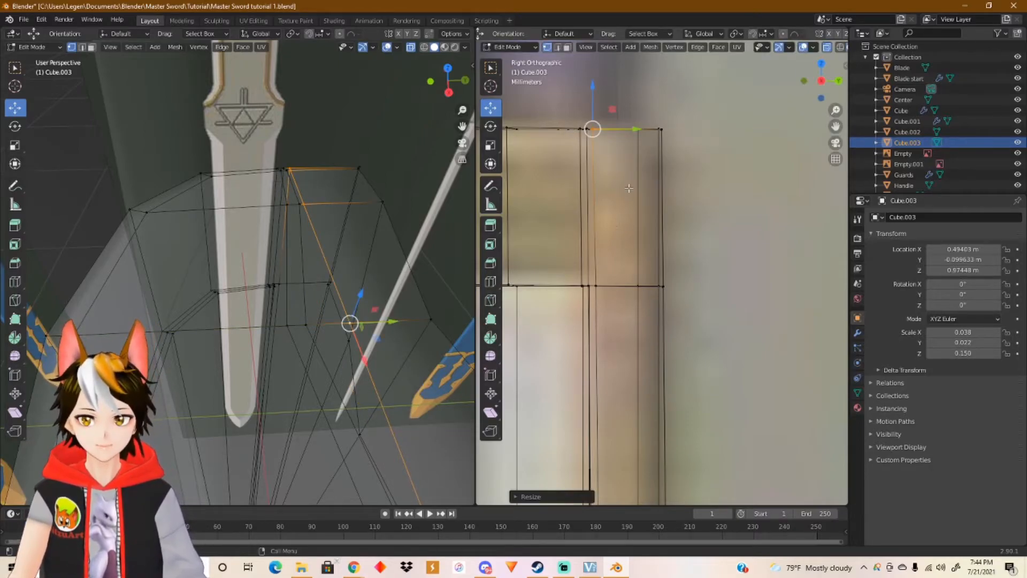
{"action": "left_click_drag", "start_coordinate": [632, 130], "coordinate": [635, 130]}
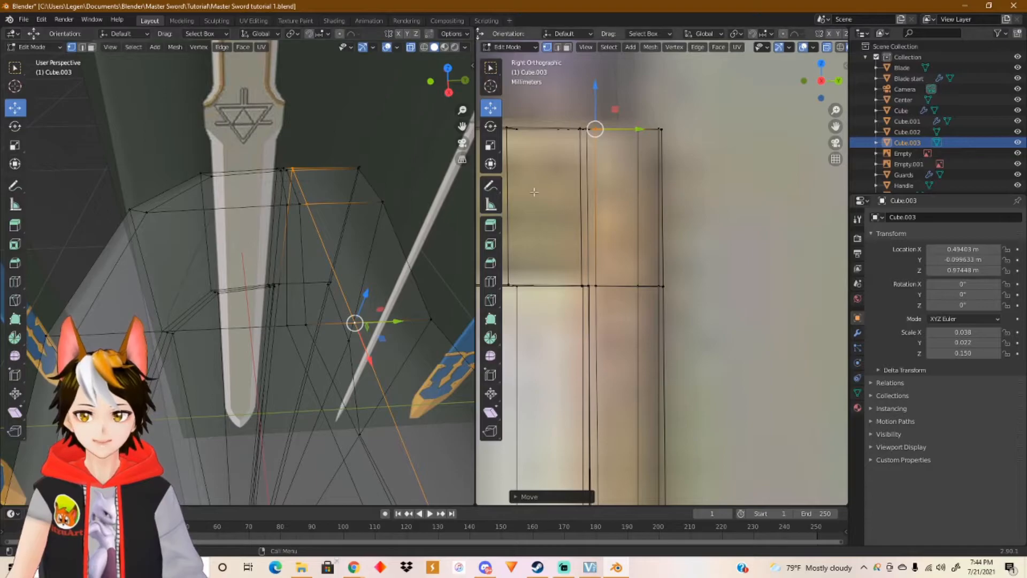
{"action": "left_click_drag", "start_coordinate": [569, 112], "coordinate": [582, 137]}
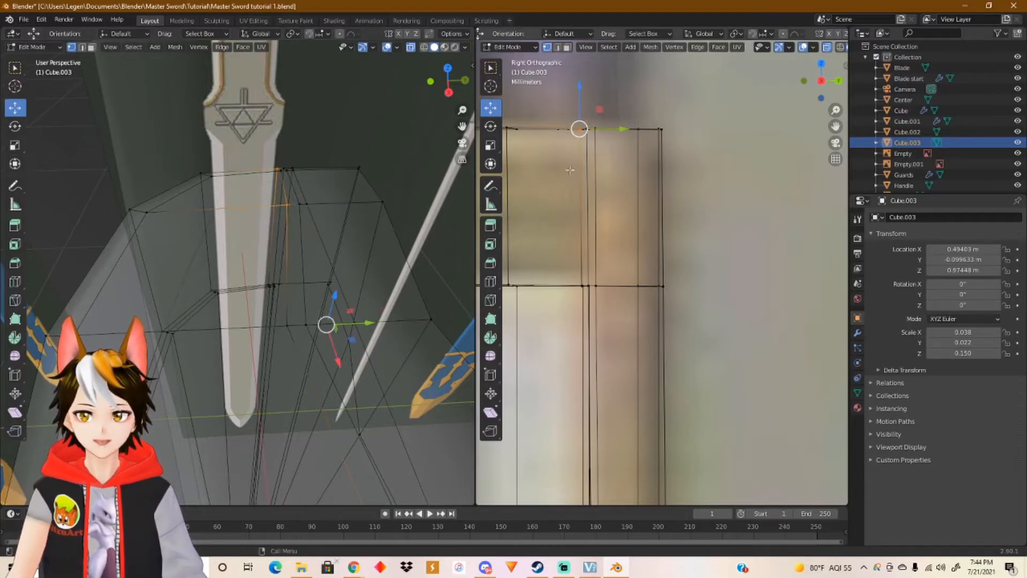
{"action": "middle_click_drag", "start_coordinate": [354, 261], "coordinate": [289, 315]}
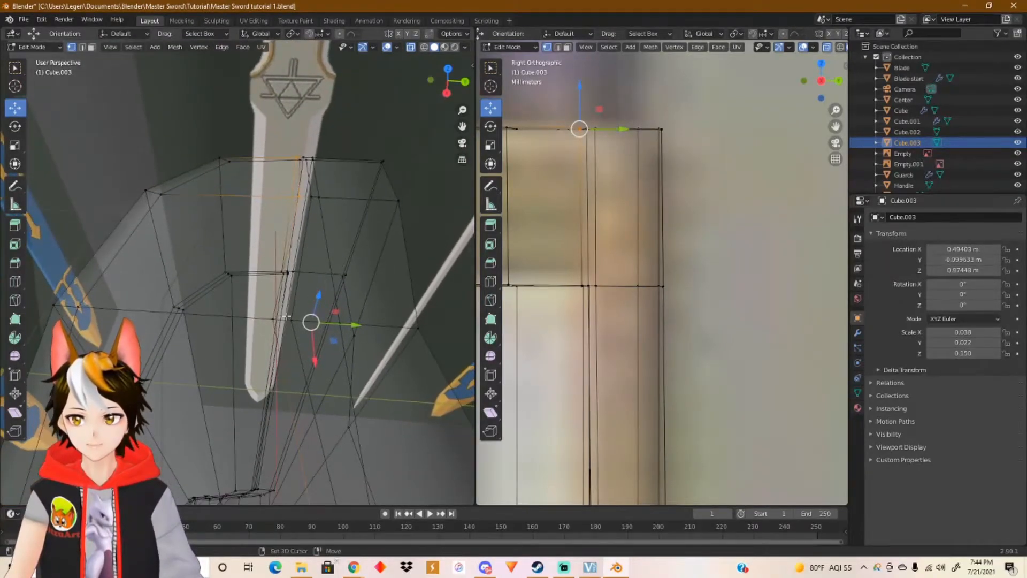
{"action": "mouse_move", "coordinate": [282, 271]}
{"action": "middle_mouse_down"}
{"action": "mouse_move", "coordinate": [366, 246]}
{"action": "mouse_move", "coordinate": [291, 260]}
{"action": "middle_mouse_up"}
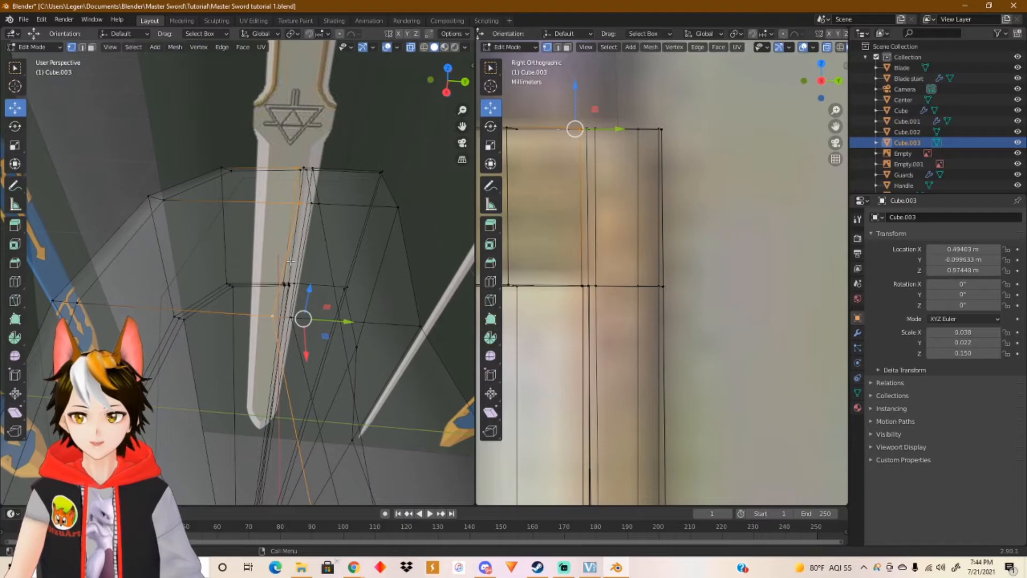
Step: Select the ridge's centre vertices on the end block, scale them to 0 along global Y, and shift them slightly along Y
{"action": "left_click", "coordinate": [588, 129]}
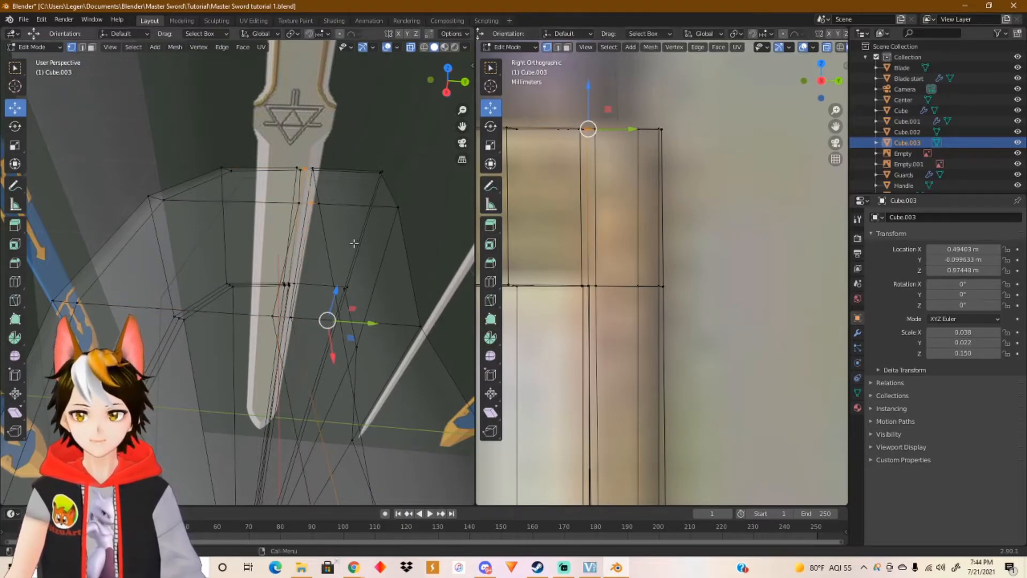
{"action": "left_click", "coordinate": [291, 316], "text": "shift"}
{"action": "mouse_move", "coordinate": [336, 245]}
{"action": "middle_mouse_down"}
{"action": "mouse_move", "coordinate": [379, 239]}
{"action": "mouse_move", "coordinate": [369, 264]}
{"action": "mouse_move", "coordinate": [337, 232]}
{"action": "middle_mouse_up"}
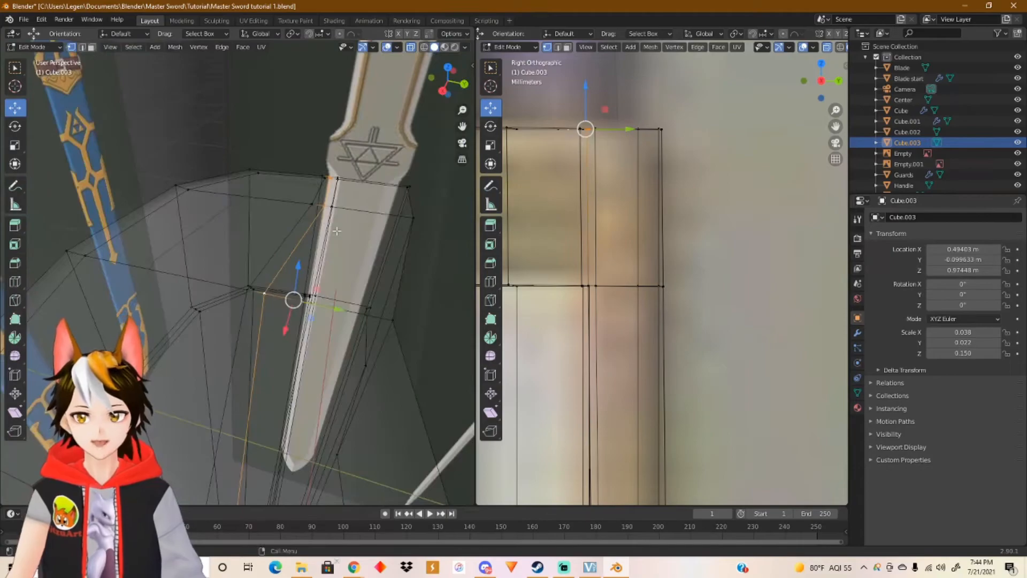
{"action": "key", "text": "s"}
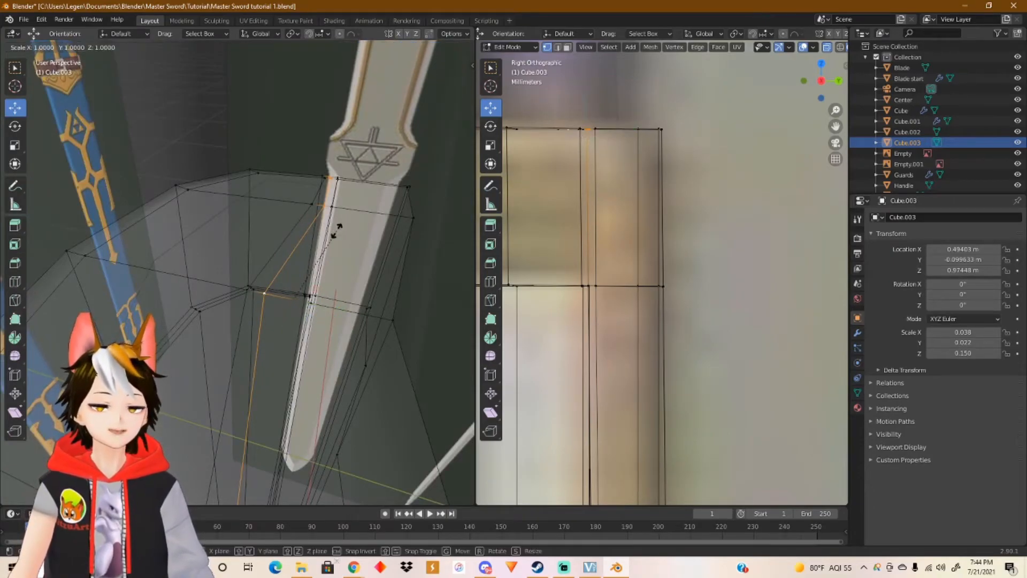
{"action": "type", "text": "y"}
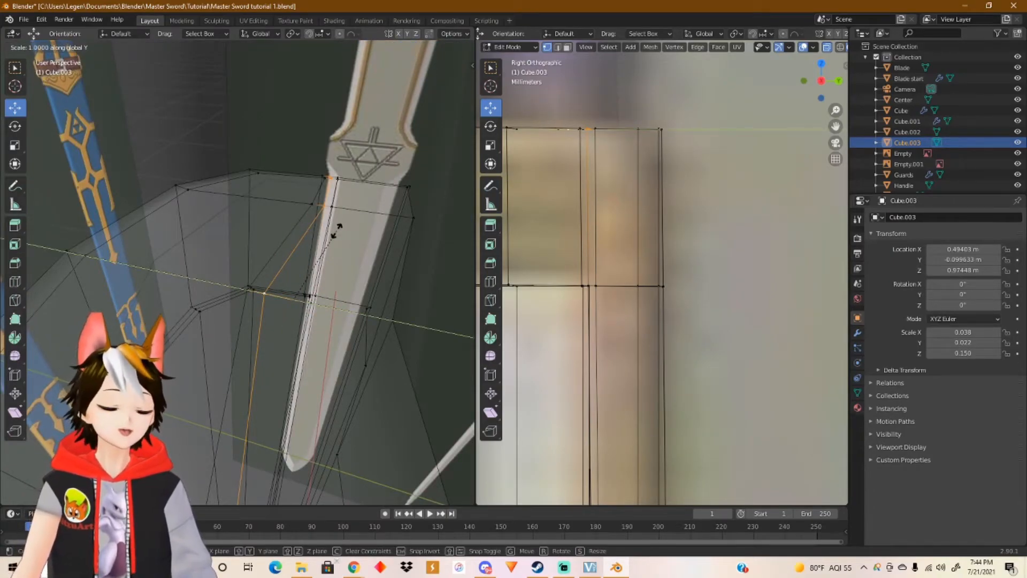
{"action": "type", "text": "0"}
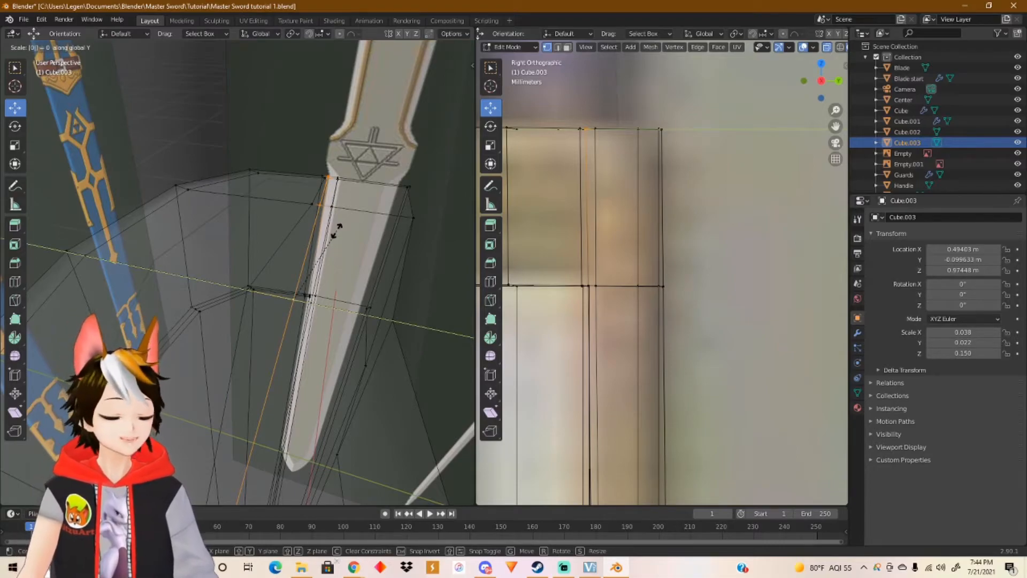
{"action": "key", "text": "Return"}
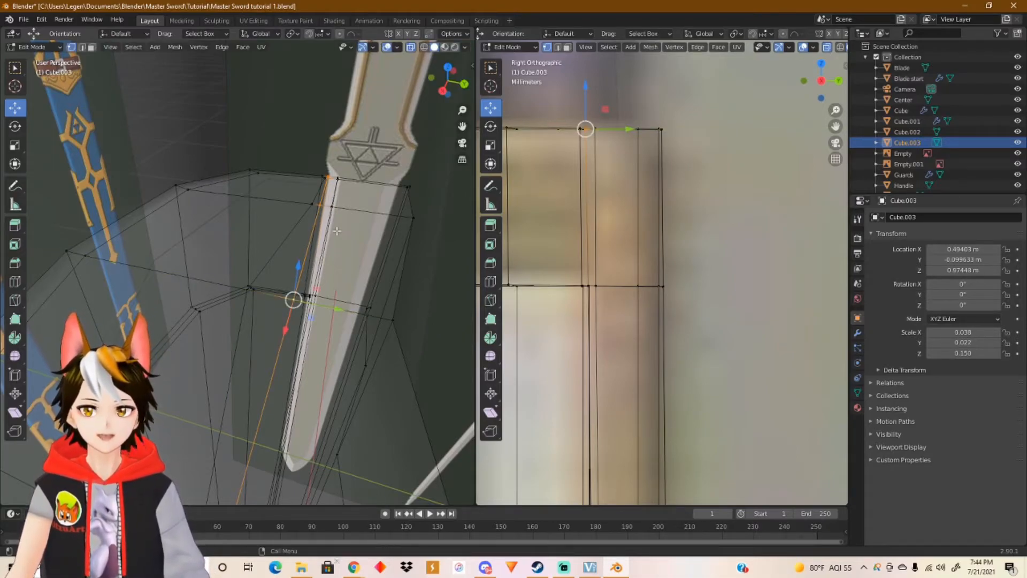
{"action": "scroll", "coordinate": [337, 232], "scroll_direction": "up", "scroll_amount": 1}
{"action": "left_click_drag", "start_coordinate": [620, 128], "coordinate": [623, 129]}
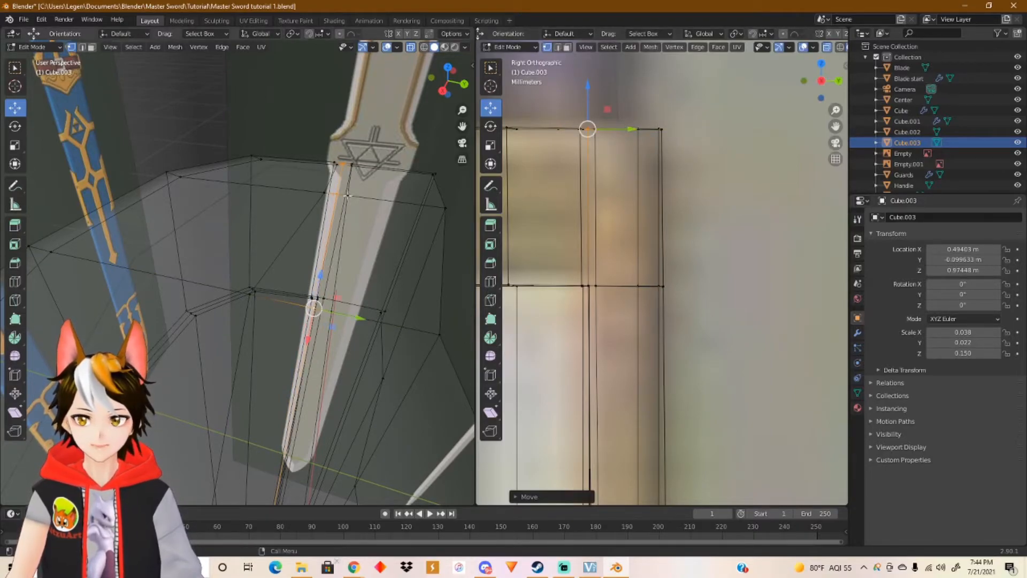
Step: Select the support-loop vertices on the ridge's inner side and scale them to 0 along global Y
{"action": "mouse_move", "coordinate": [324, 173]}
{"action": "middle_mouse_down"}
{"action": "mouse_move", "coordinate": [338, 178]}
{"action": "mouse_move", "coordinate": [335, 171]}
{"action": "middle_mouse_up"}
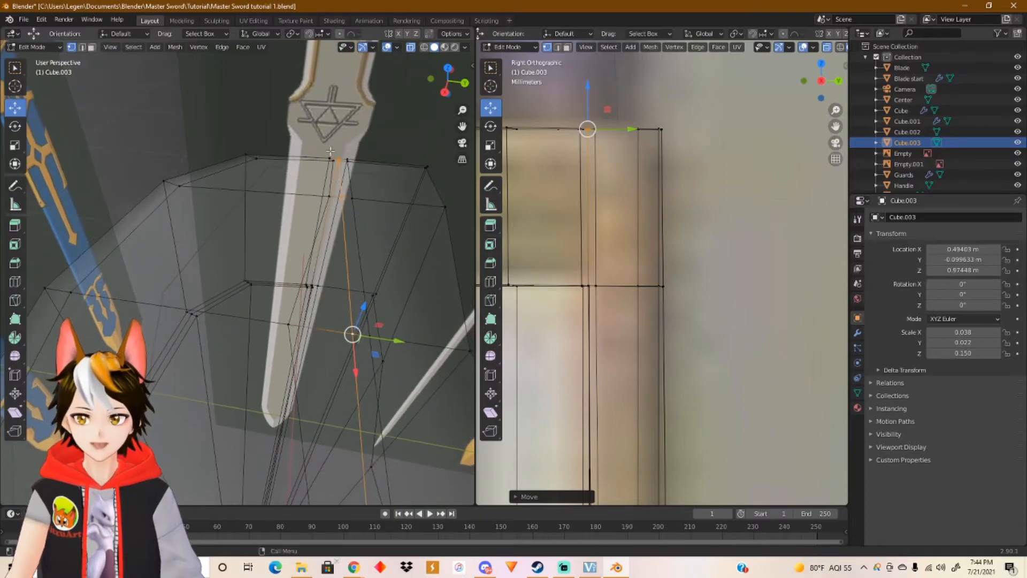
{"action": "left_click", "coordinate": [331, 160]}
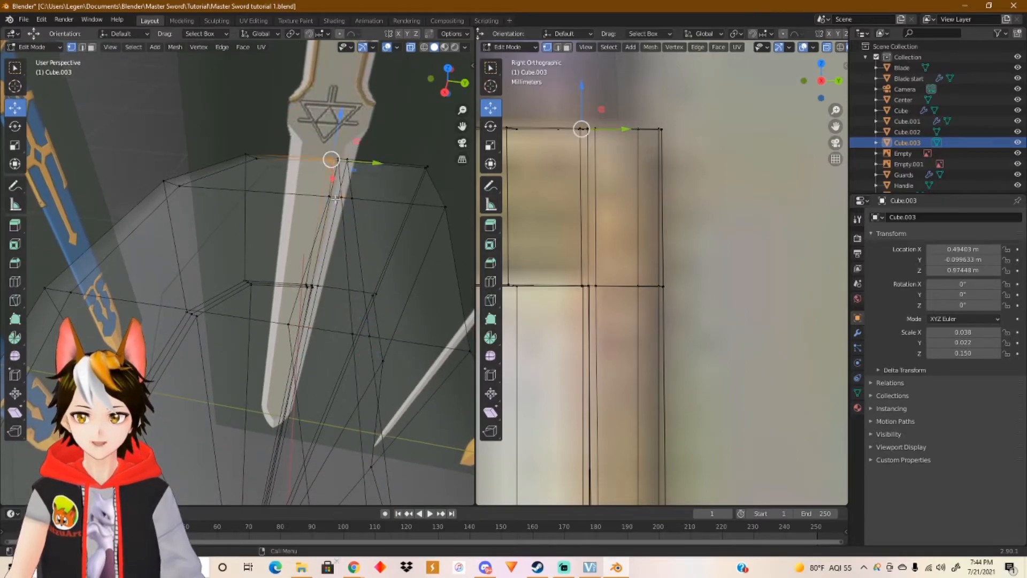
{"action": "left_click", "coordinate": [287, 326], "text": "shift"}
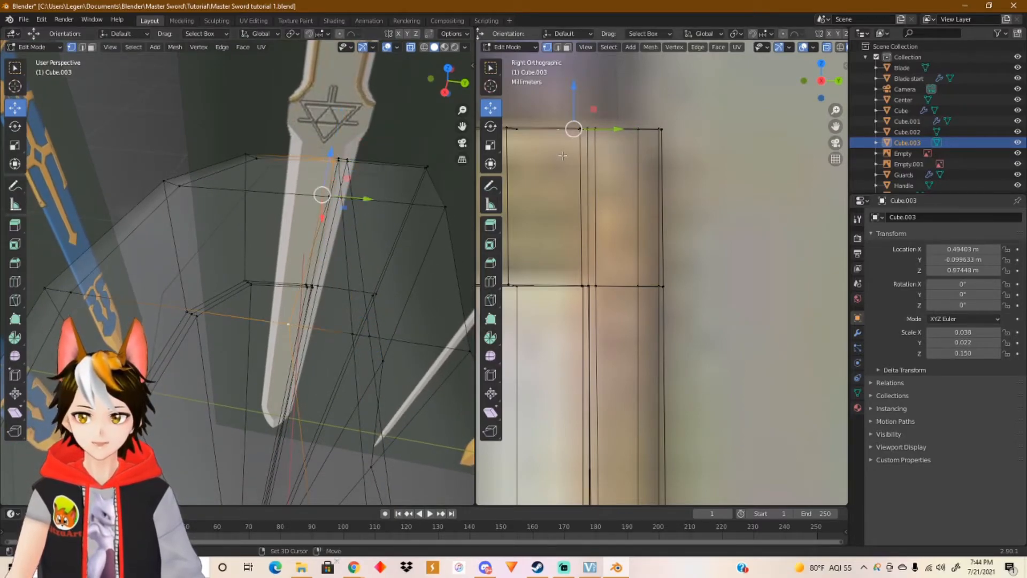
{"action": "left_click", "coordinate": [581, 129], "text": "shift"}
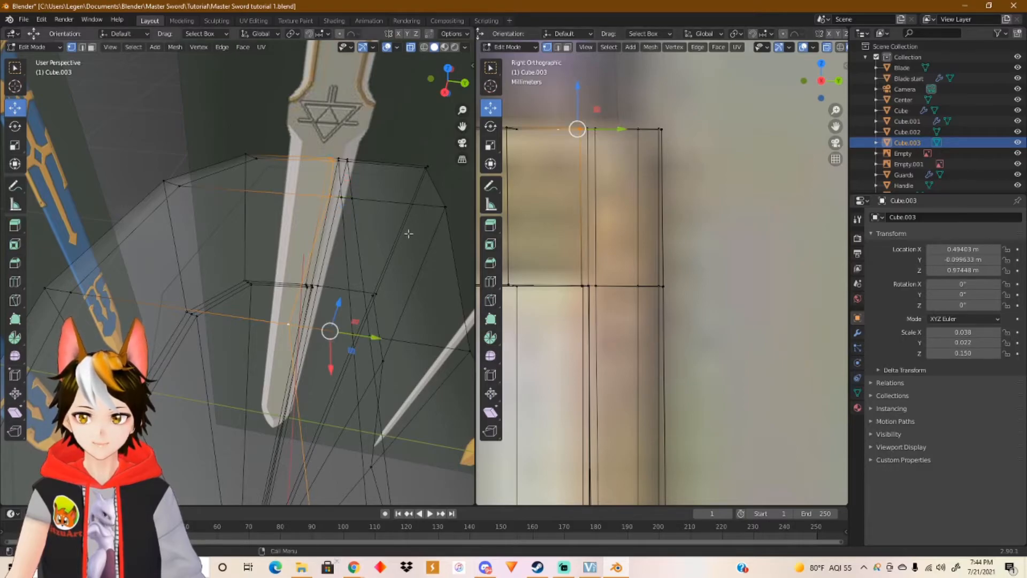
{"action": "key", "text": "s"}
{"action": "key", "text": "y"}
{"action": "key", "text": "0"}
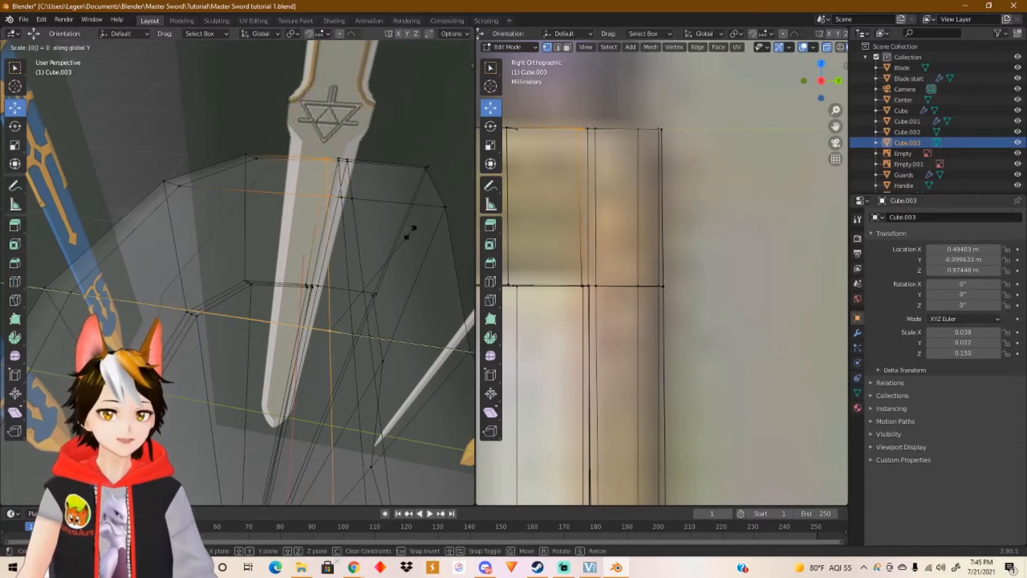
{"action": "key", "text": "Return"}
Step: Leave mesh editing, turn off the see-through display, and inspect the flattened loops on the end block
{"action": "middle_click_drag", "start_coordinate": [381, 226], "coordinate": [348, 317]}
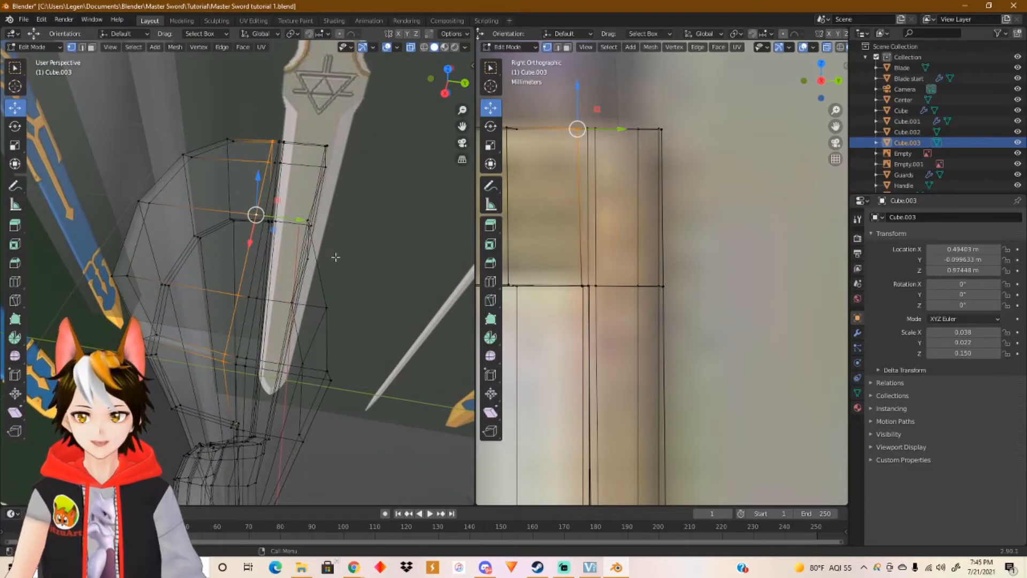
{"action": "scroll", "coordinate": [706, 237], "scroll_direction": "down", "scroll_amount": 3}
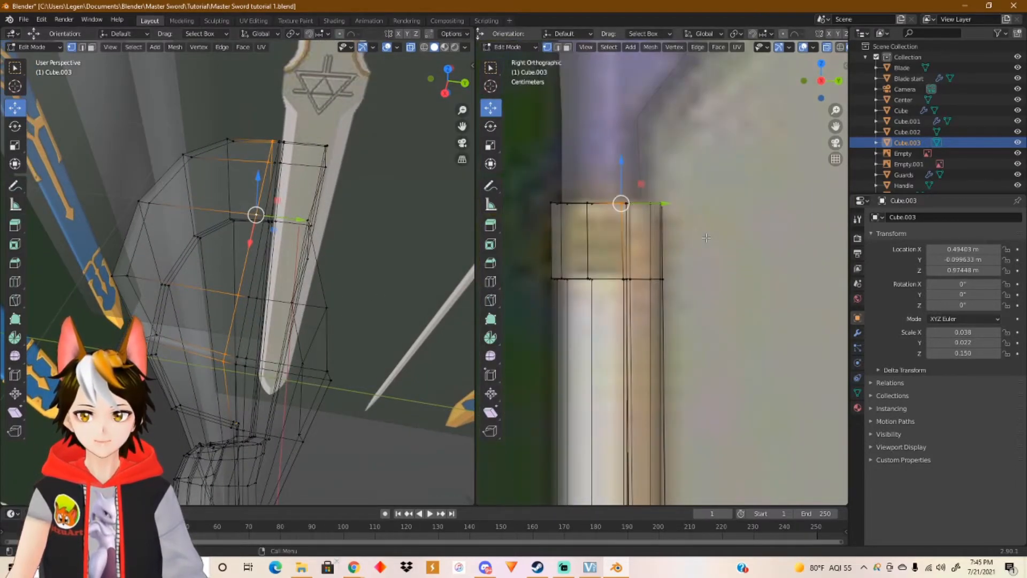
{"action": "middle_click_drag", "start_coordinate": [366, 335], "coordinate": [338, 243]}
{"action": "key", "text": "Tab"}
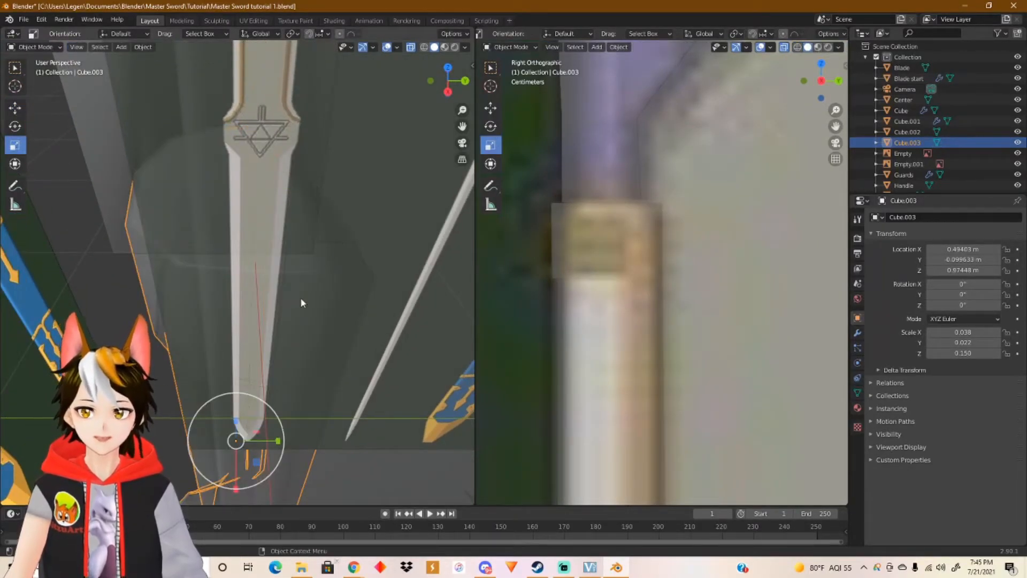
{"action": "left_click", "coordinate": [410, 48]}
{"action": "middle_click_drag", "start_coordinate": [299, 272], "coordinate": [324, 170]}
{"action": "middle_click_drag", "start_coordinate": [312, 292], "coordinate": [303, 145], "text": "shift"}
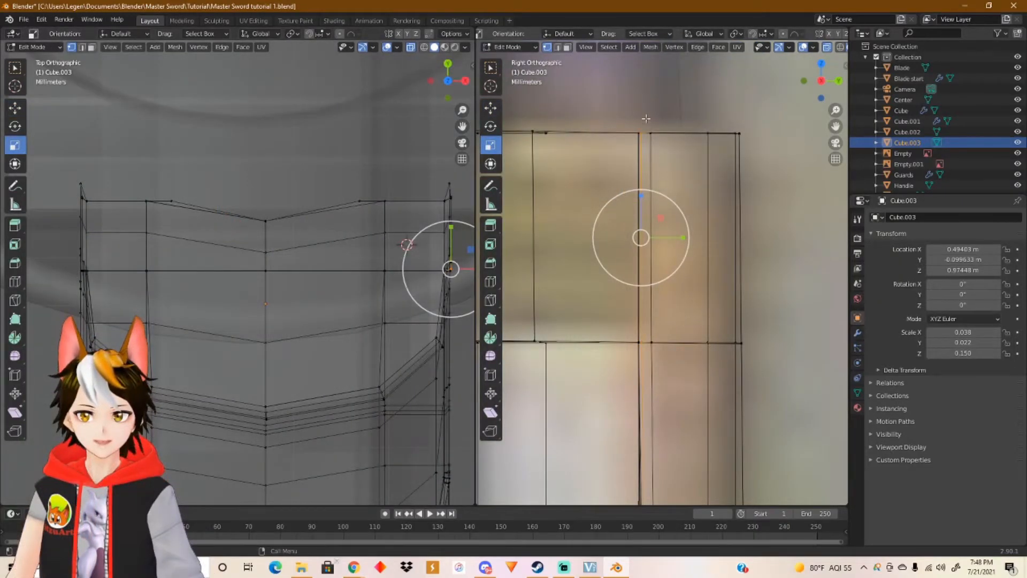
Step: Select the column of vertices along the end block's ridge in the side view and examine its alignment closely from above
{"action": "left_click_drag", "start_coordinate": [644, 117], "coordinate": [638, 353]}
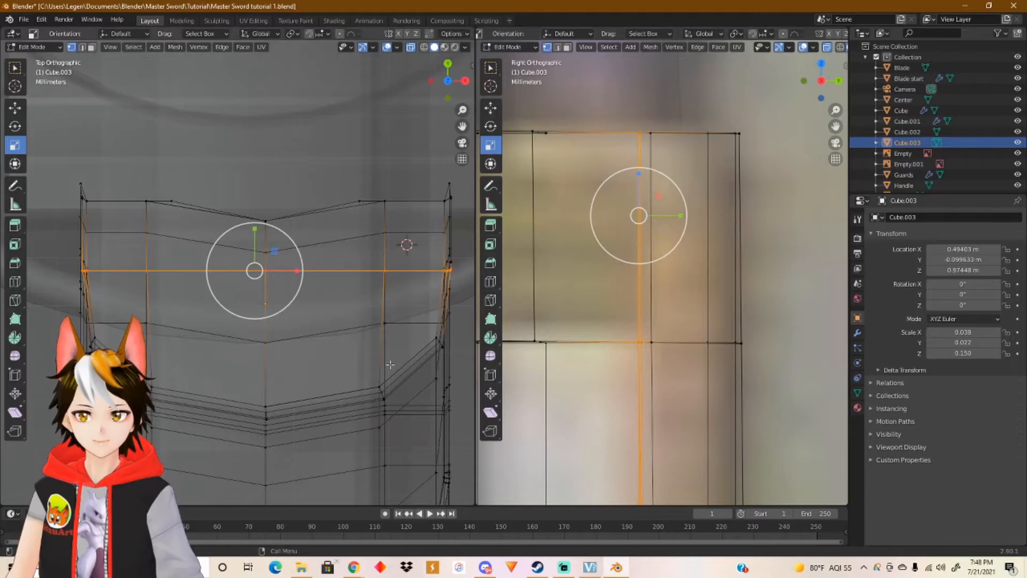
{"action": "scroll", "coordinate": [158, 327], "scroll_direction": "up", "scroll_amount": 3}
{"action": "middle_click_drag", "start_coordinate": [140, 309], "coordinate": [353, 300], "text": "shift"}
{"action": "scroll", "coordinate": [202, 288], "scroll_direction": "up", "scroll_amount": 3}
{"action": "scroll", "coordinate": [202, 287], "scroll_direction": "up", "scroll_amount": 3}
{"action": "middle_click_drag", "start_coordinate": [142, 271], "coordinate": [319, 296], "text": "shift"}
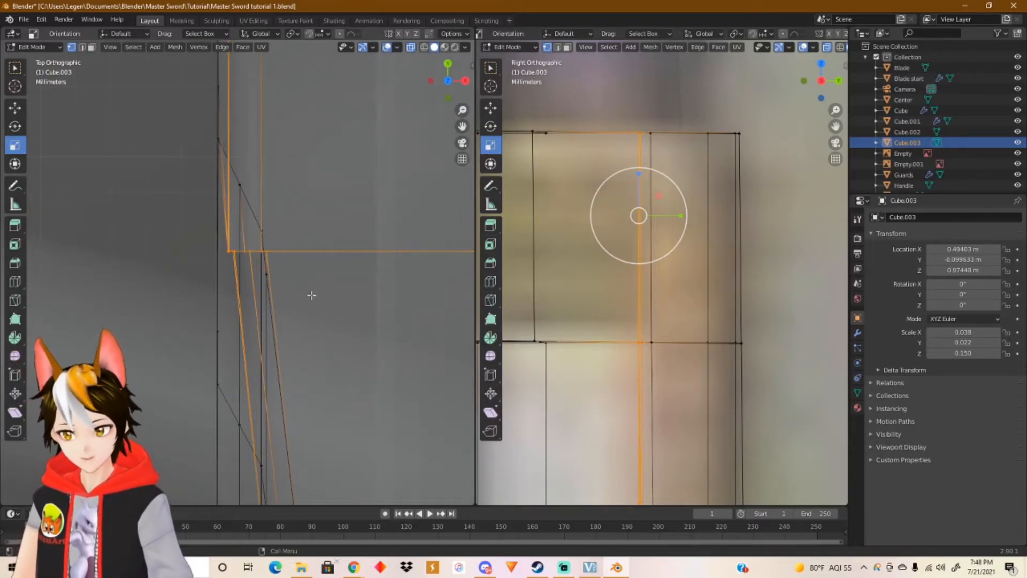
Step: Undo the recent changes to the loops around the ridge and select only the ridge's centre column of vertices
{"action": "key", "text": "ctrl+z"}
{"action": "key", "text": "ctrl+z"}
{"action": "key", "text": "ctrl+z"}
{"action": "key", "text": "ctrl+z"}
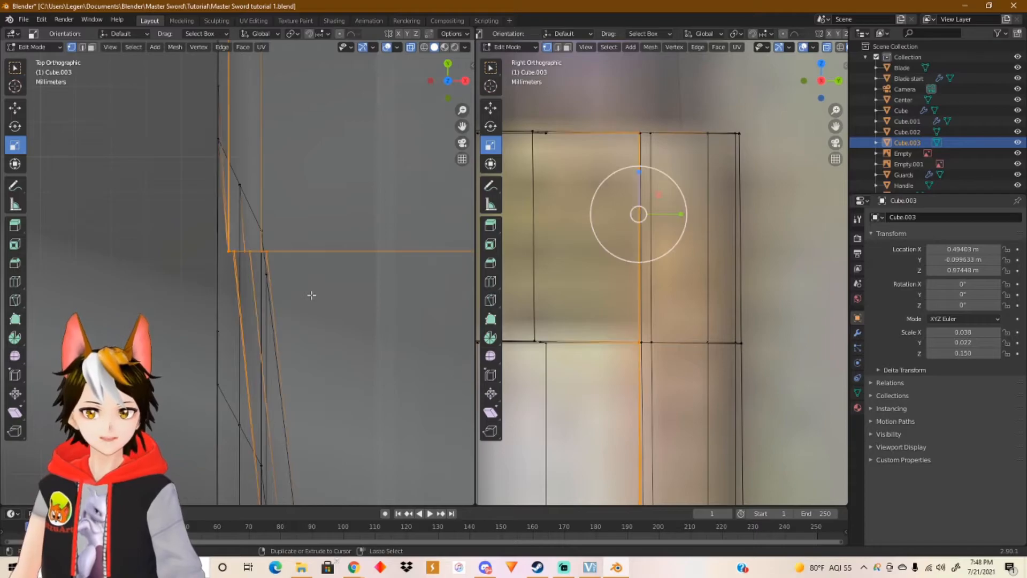
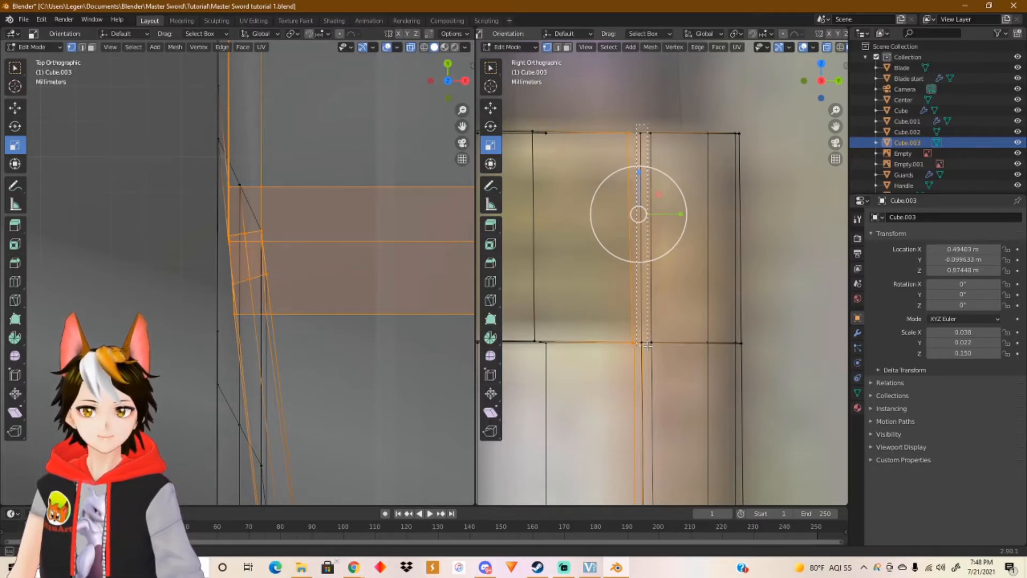
{"action": "key", "text": "ctrl+z"}
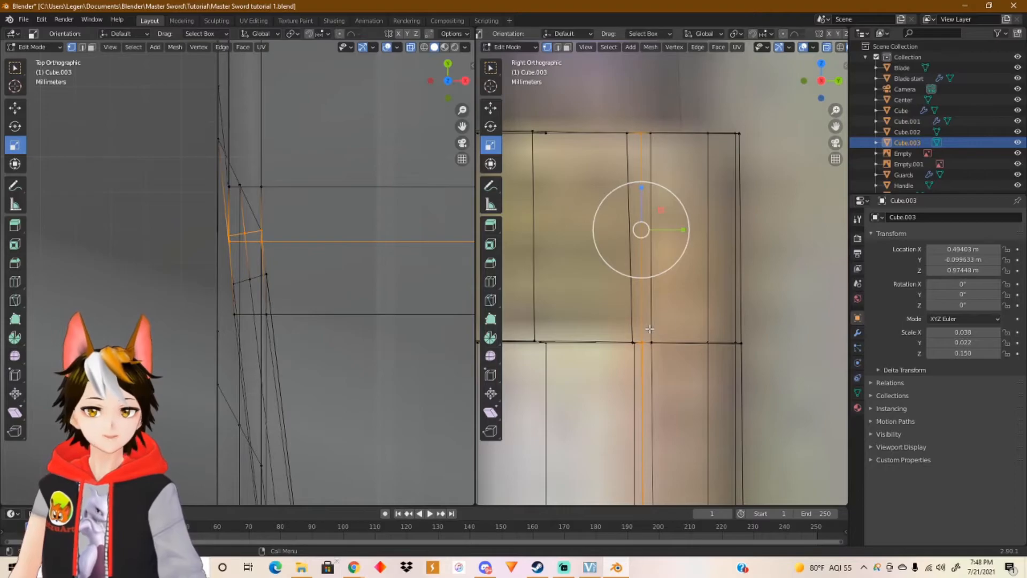
Step: Flatten the selected vertex column near the trim's inner edge and the neighbouring inner column to zero along Y
{"action": "key", "text": "s"}
{"action": "key", "text": "y"}
{"action": "key", "text": "0"}
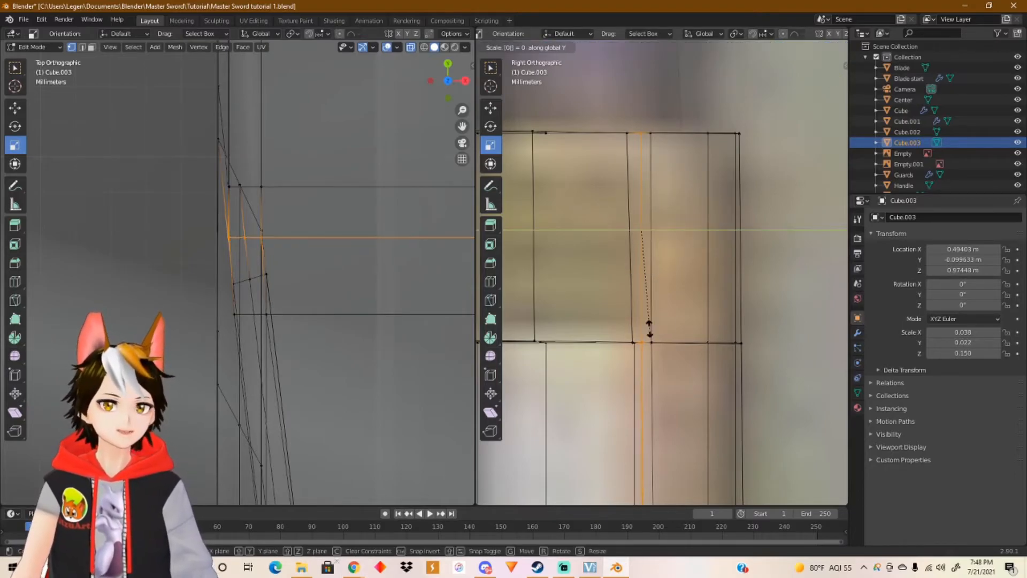
{"action": "key", "text": "Return"}
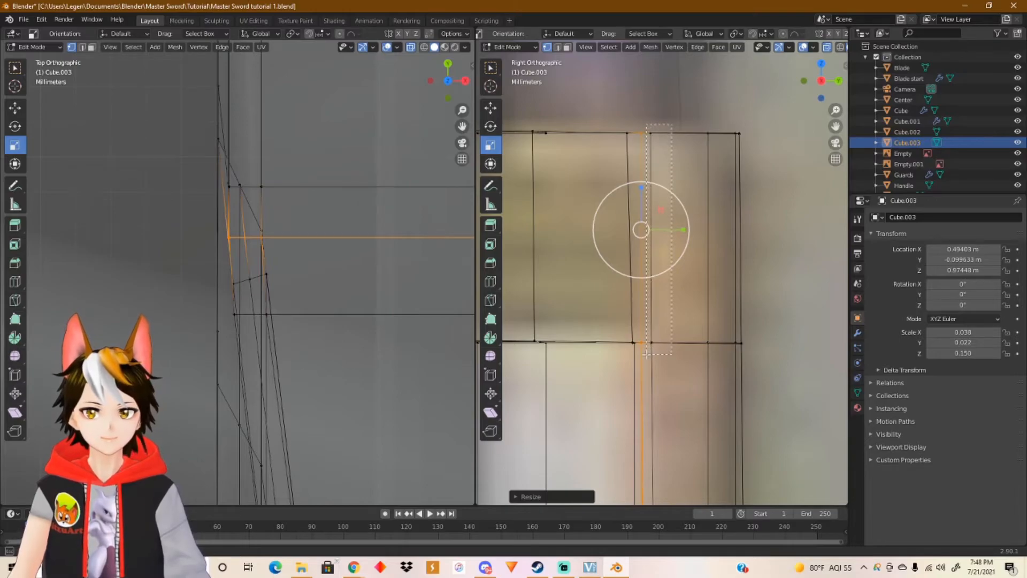
{"action": "left_click_drag", "start_coordinate": [647, 354], "coordinate": [646, 354]}
{"action": "key", "text": "s"}
{"action": "key", "text": "y"}
{"action": "key", "text": "0"}
{"action": "key", "text": "Return"}
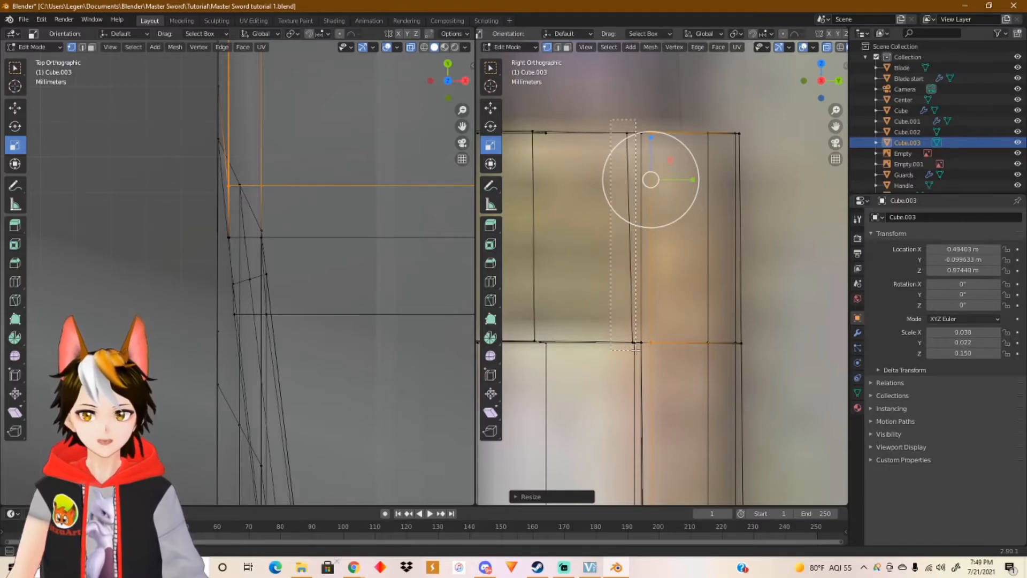
Step: Flatten the vertex column on the outer side of the straightened ones to zero along Y and finish editing the trim mesh
{"action": "left_click_drag", "start_coordinate": [636, 349], "coordinate": [636, 350]}
{"action": "key", "text": "s"}
{"action": "key", "text": "y"}
{"action": "key", "text": "0"}
{"action": "key", "text": "Return"}
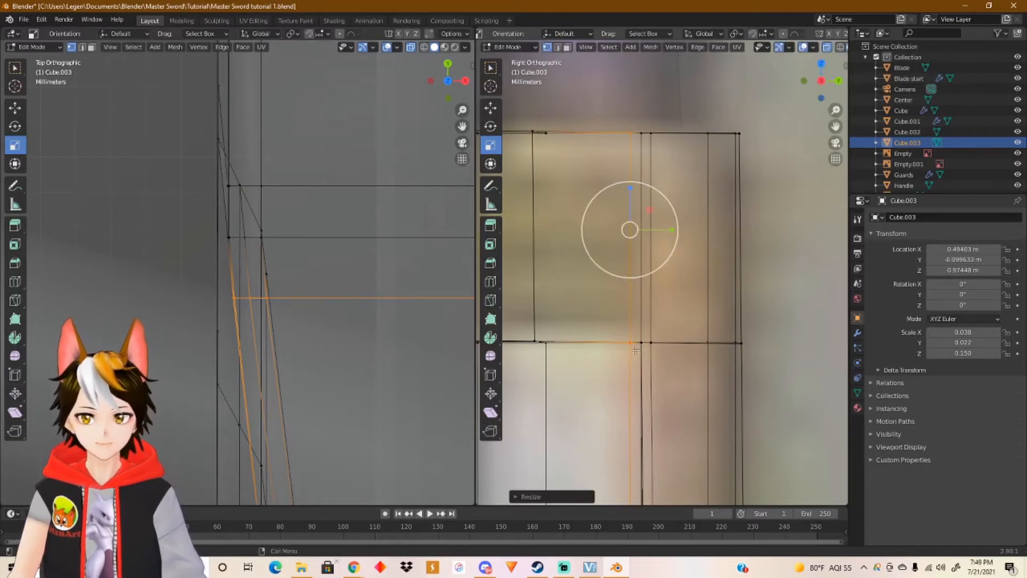
{"action": "scroll", "coordinate": [639, 338], "scroll_direction": "down", "scroll_amount": 2}
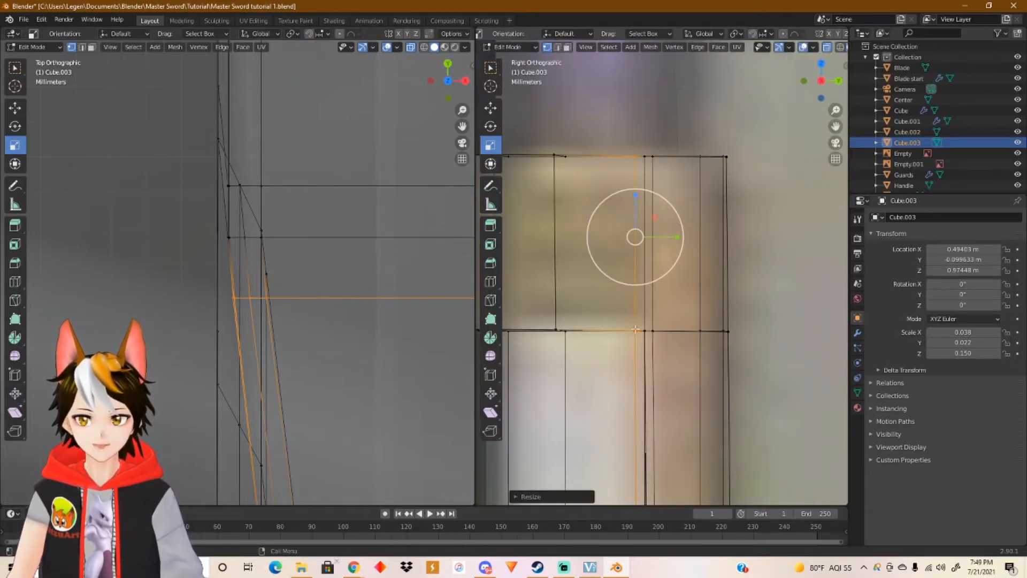
{"action": "key", "text": "Tab"}
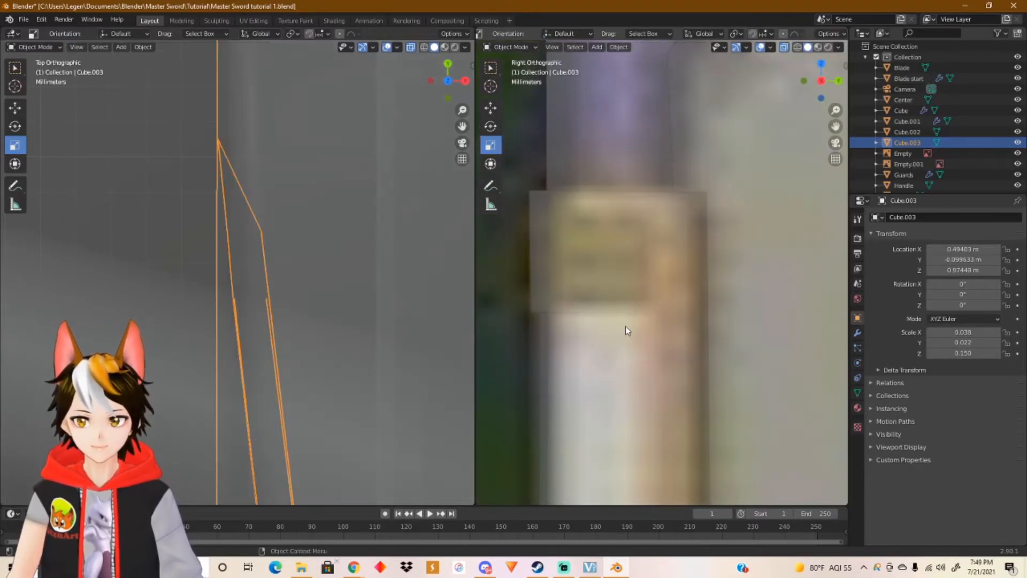
Step: Reselect the Cube.003 trim piece and inspect its upper end and recessed step up close
{"action": "scroll", "coordinate": [402, 199], "scroll_direction": "up", "scroll_amount": 5}
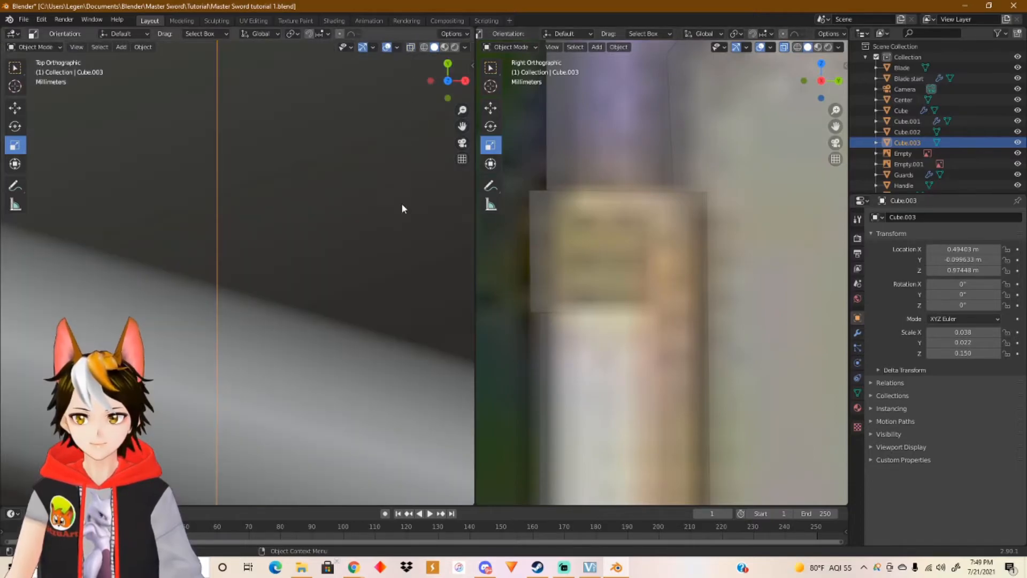
{"action": "scroll", "coordinate": [355, 242], "scroll_direction": "down", "scroll_amount": 6}
{"action": "middle_click_drag", "start_coordinate": [355, 241], "coordinate": [267, 191]}
{"action": "middle_click_drag", "start_coordinate": [330, 296], "coordinate": [321, 243], "text": "shift"}
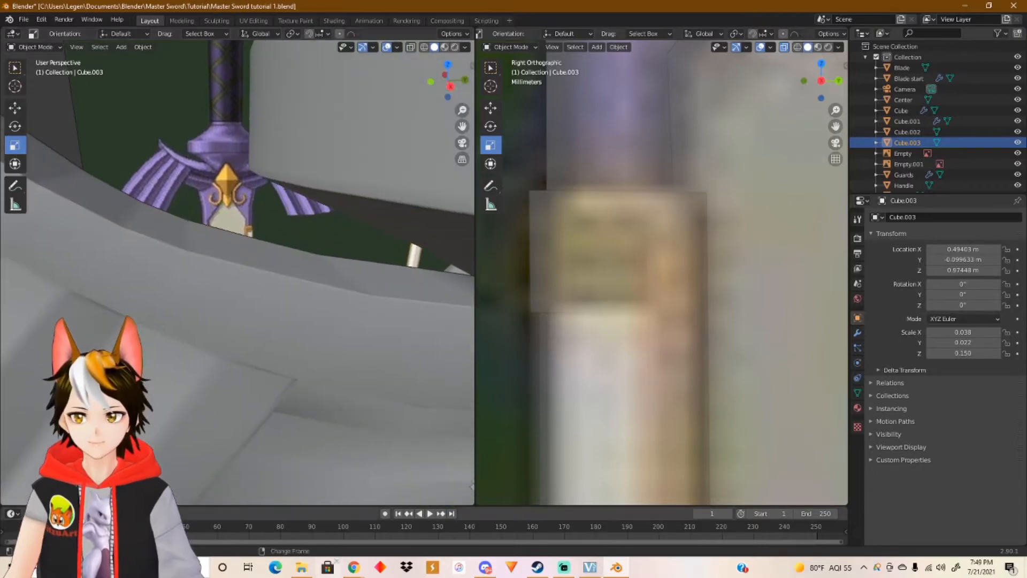
{"action": "right_click", "coordinate": [354, 567]}
{"action": "left_click", "coordinate": [197, 340]}
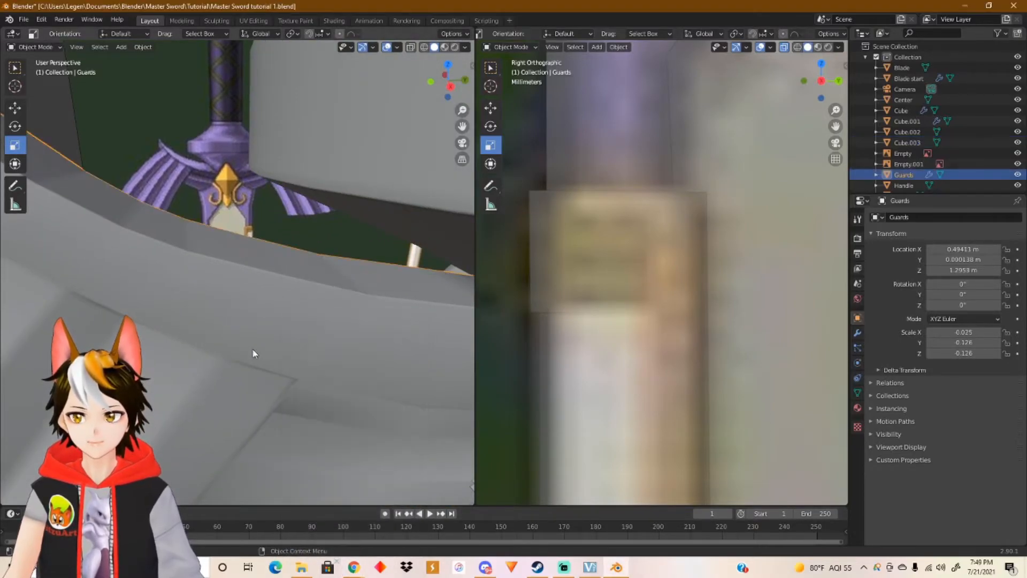
{"action": "scroll", "coordinate": [243, 348], "scroll_direction": "down", "scroll_amount": 4}
{"action": "middle_click_drag", "start_coordinate": [350, 422], "coordinate": [319, 222], "text": "shift"}
{"action": "middle_click_drag", "start_coordinate": [343, 351], "coordinate": [339, 179], "text": "shift"}
{"action": "middle_click_drag", "start_coordinate": [353, 323], "coordinate": [354, 249]}
{"action": "scroll", "coordinate": [349, 274], "scroll_direction": "up", "scroll_amount": 3}
{"action": "middle_click_drag", "start_coordinate": [357, 204], "coordinate": [310, 337], "text": "shift"}
{"action": "scroll", "coordinate": [362, 279], "scroll_direction": "up", "scroll_amount": 4}
{"action": "middle_click_drag", "start_coordinate": [361, 271], "coordinate": [324, 177], "text": "shift"}
{"action": "left_click", "coordinate": [280, 235]}
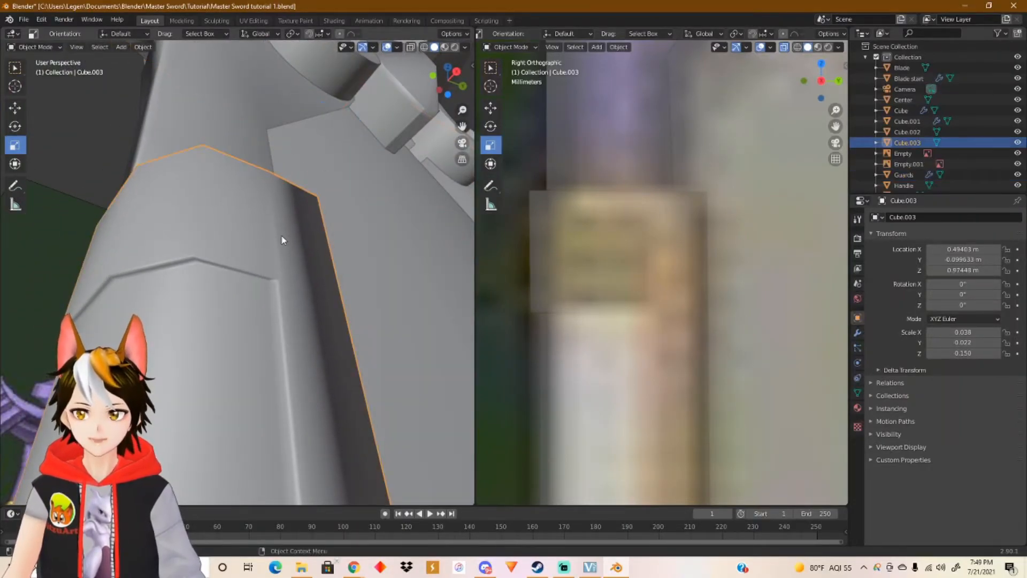
{"action": "key", "text": "Tab"}
{"action": "middle_click_drag", "start_coordinate": [283, 242], "coordinate": [275, 351]}
{"action": "key", "text": "Tab"}
{"action": "scroll", "coordinate": [275, 351], "scroll_direction": "down", "scroll_amount": 6}
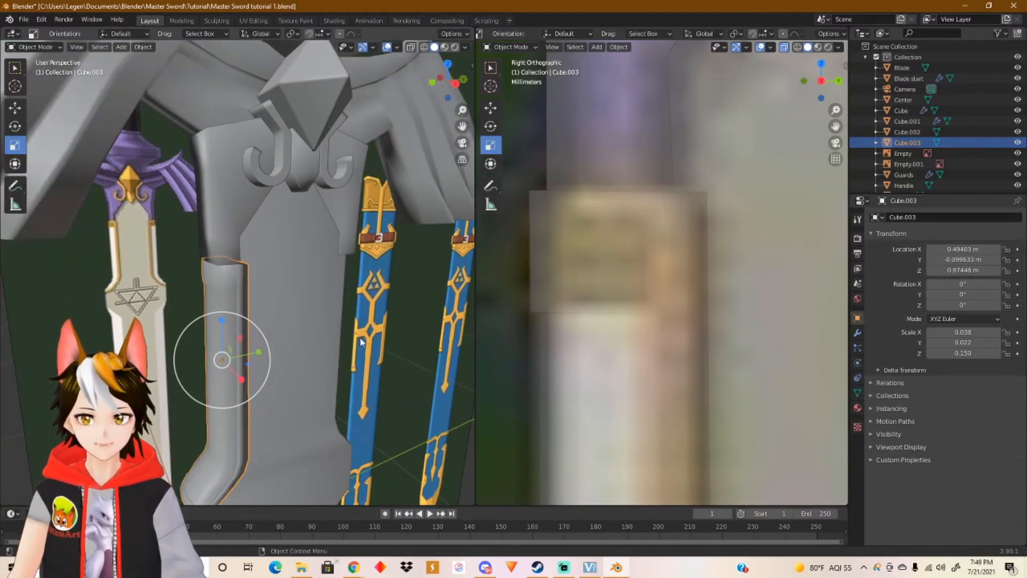
Step: Examine the trim piece from several angles against the blade, including its angled lower end
{"action": "middle_click_drag", "start_coordinate": [346, 336], "coordinate": [315, 326]}
{"action": "middle_click_drag", "start_coordinate": [145, 261], "coordinate": [259, 287], "text": "shift"}
{"action": "scroll", "coordinate": [333, 289], "scroll_direction": "up", "scroll_amount": 3}
{"action": "scroll", "coordinate": [332, 289], "scroll_direction": "up", "scroll_amount": 2}
{"action": "scroll", "coordinate": [358, 285], "scroll_direction": "down", "scroll_amount": 3}
{"action": "scroll", "coordinate": [258, 286], "scroll_direction": "up", "scroll_amount": 3}
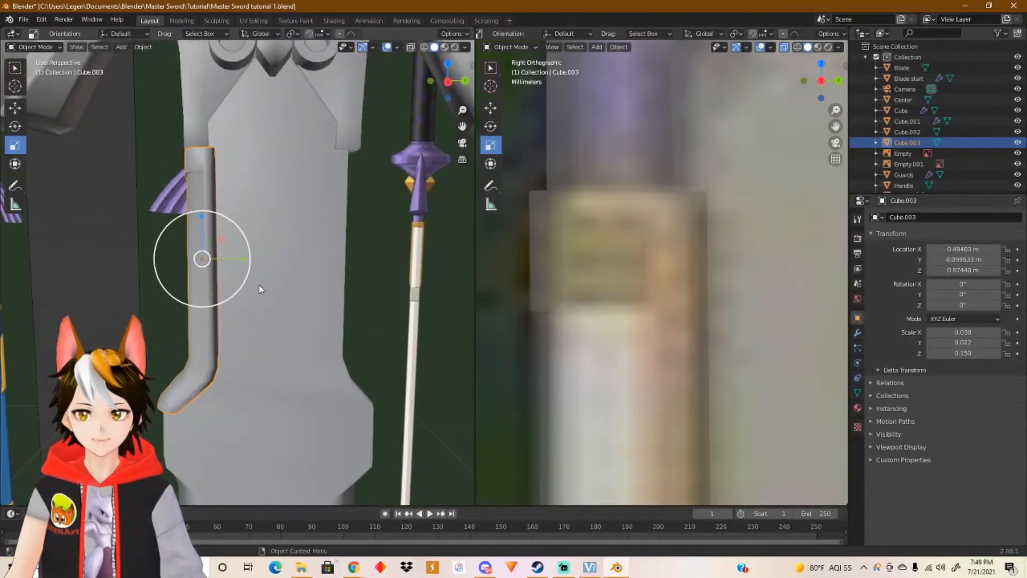
{"action": "middle_click_drag", "start_coordinate": [245, 291], "coordinate": [351, 250]}
{"action": "scroll", "coordinate": [277, 249], "scroll_direction": "down", "scroll_amount": 3}
{"action": "middle_click_drag", "start_coordinate": [277, 249], "coordinate": [217, 256]}
{"action": "scroll", "coordinate": [217, 255], "scroll_direction": "up", "scroll_amount": 2}
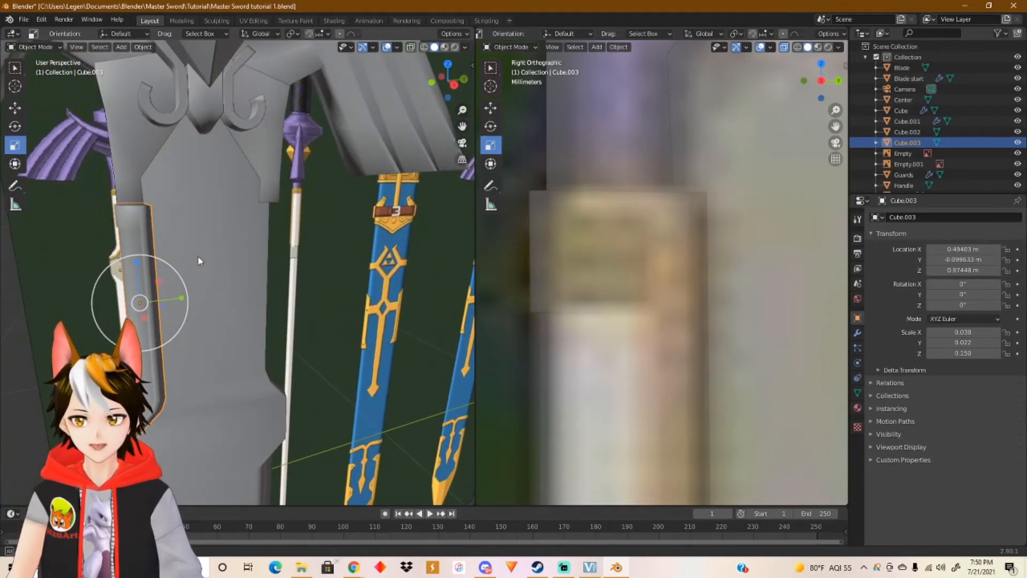
{"action": "middle_click_drag", "start_coordinate": [207, 377], "coordinate": [284, 256]}
{"action": "scroll", "coordinate": [237, 292], "scroll_direction": "up", "scroll_amount": 4}
{"action": "middle_click_drag", "start_coordinate": [237, 292], "coordinate": [210, 263]}
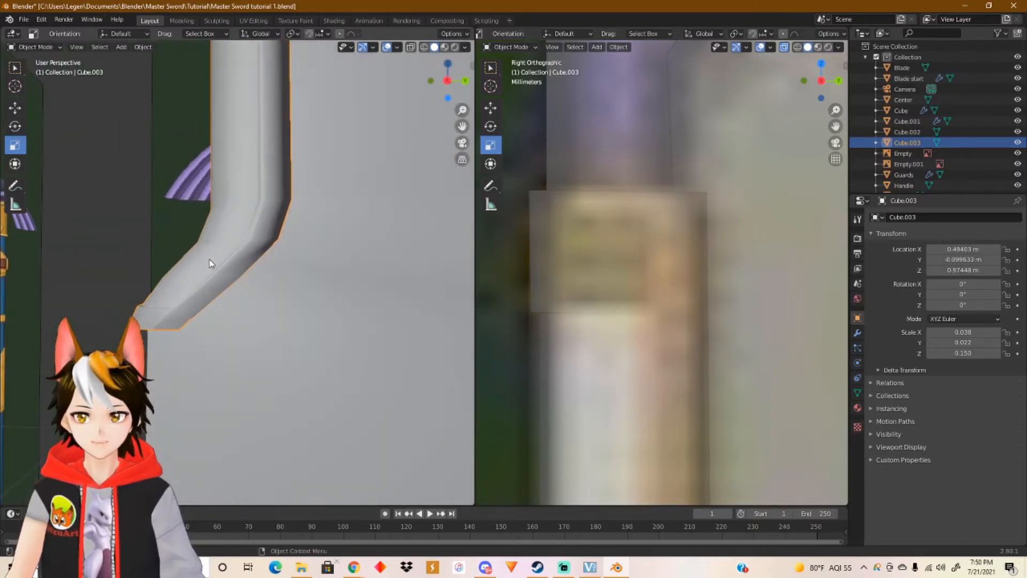
{"action": "scroll", "coordinate": [313, 272], "scroll_direction": "down", "scroll_amount": 5}
{"action": "middle_click_drag", "start_coordinate": [350, 221], "coordinate": [262, 328], "text": "shift"}
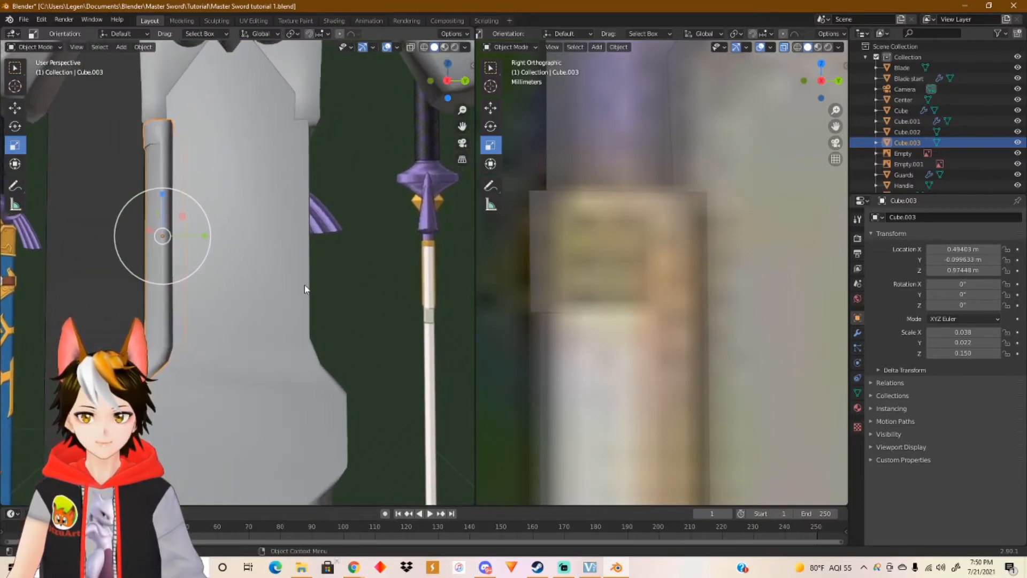
{"action": "scroll", "coordinate": [304, 286], "scroll_direction": "down", "scroll_amount": 2}
{"action": "mouse_move", "coordinate": [304, 284]}
{"action": "middle_mouse_down"}
{"action": "mouse_move", "coordinate": [290, 299]}
{"action": "mouse_move", "coordinate": [300, 294]}
{"action": "middle_mouse_up"}
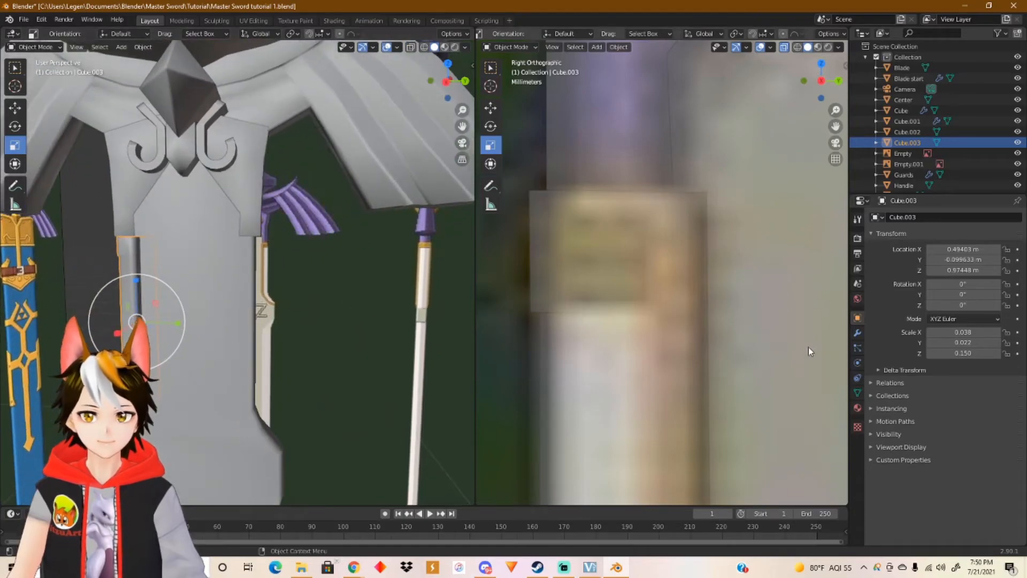
Step: Add a Mirror modifier to the trim piece and mirror it on the Y axis only
{"action": "left_click", "coordinate": [857, 333]}
{"action": "left_click", "coordinate": [902, 218]}
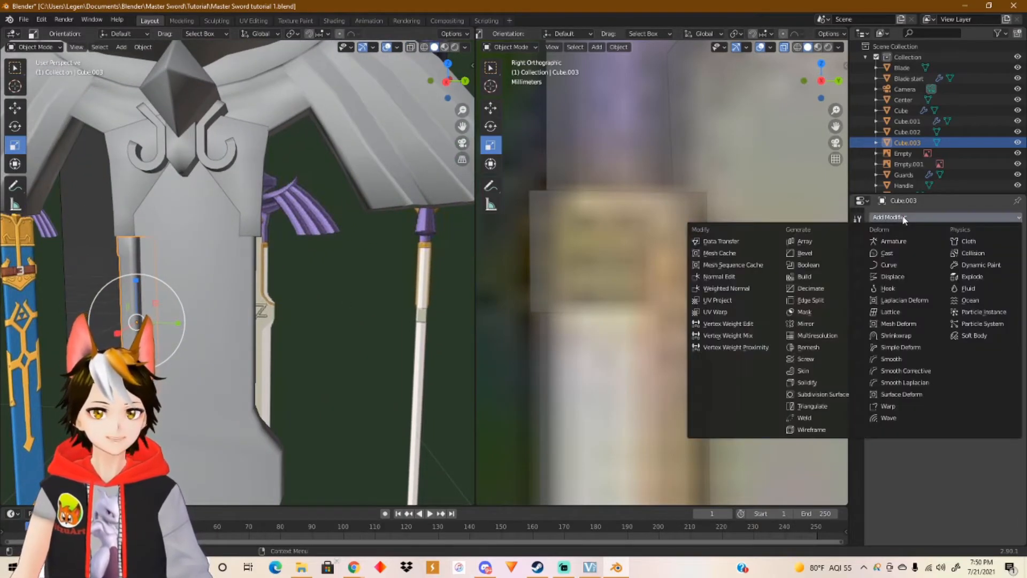
{"action": "left_click", "coordinate": [822, 328]}
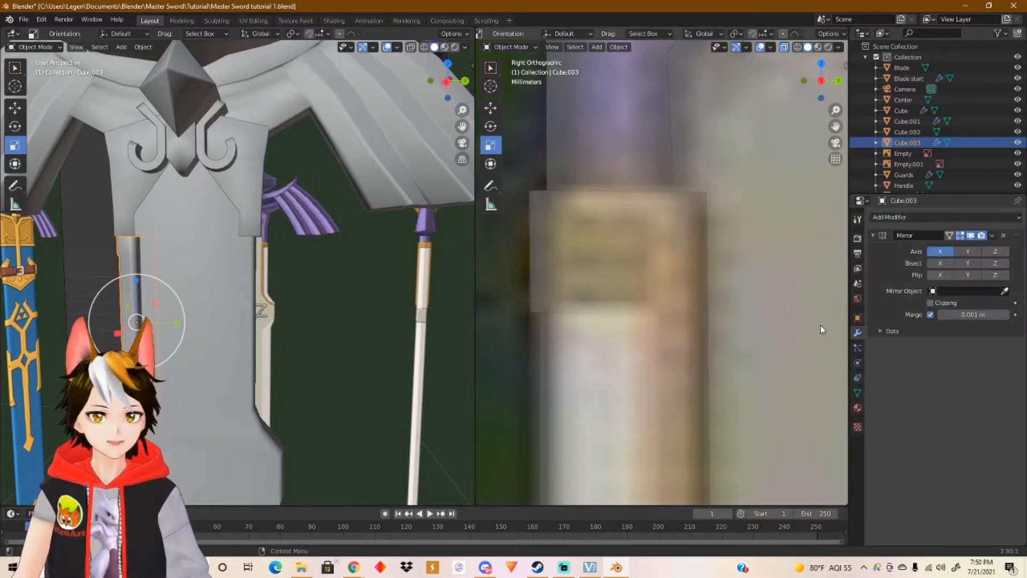
{"action": "left_click", "coordinate": [968, 252]}
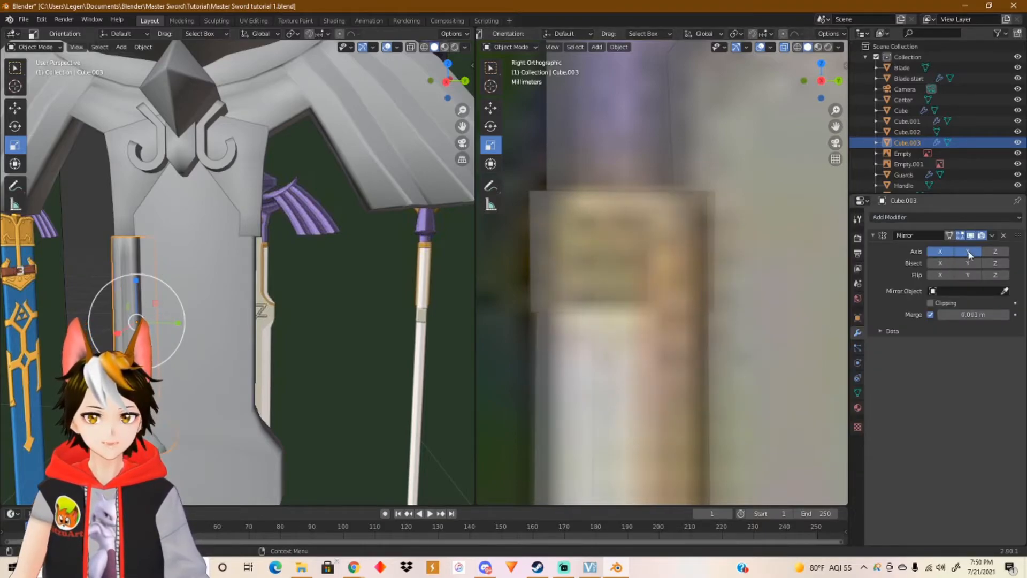
{"action": "left_click", "coordinate": [940, 250]}
{"action": "middle_click_drag", "start_coordinate": [279, 399], "coordinate": [333, 350]}
Step: Select the trim's whole mesh in Edit Mode and move it outward along Y, away from the object's origin
{"action": "key", "text": "Tab"}
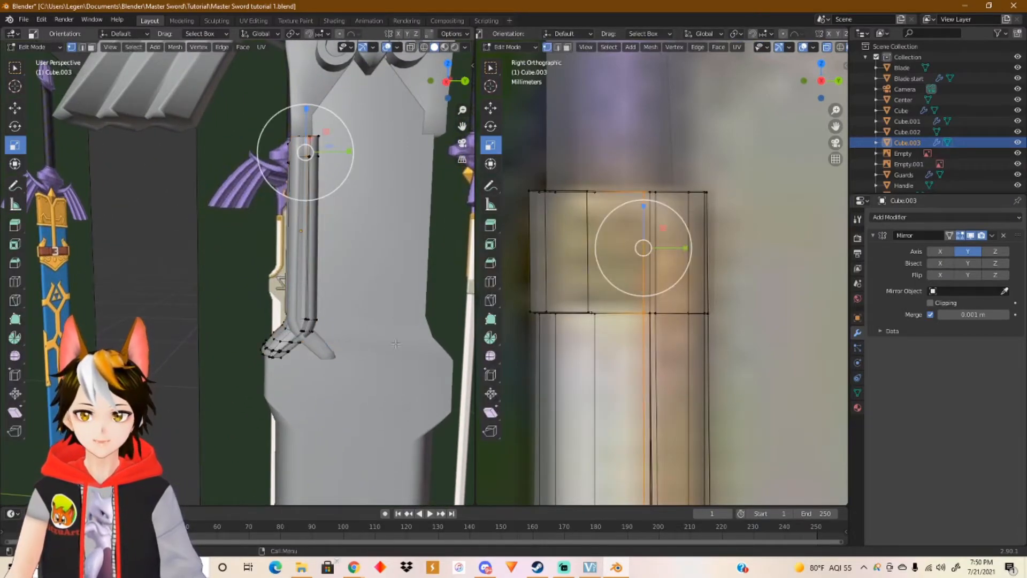
{"action": "scroll", "coordinate": [660, 234], "scroll_direction": "down", "scroll_amount": 6}
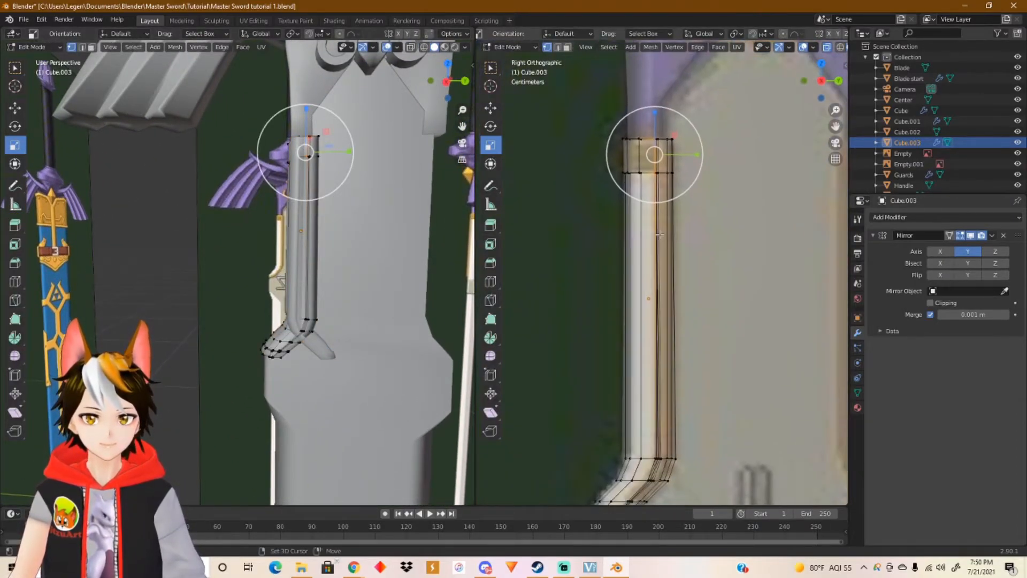
{"action": "scroll", "coordinate": [659, 234], "scroll_direction": "down", "scroll_amount": 3}
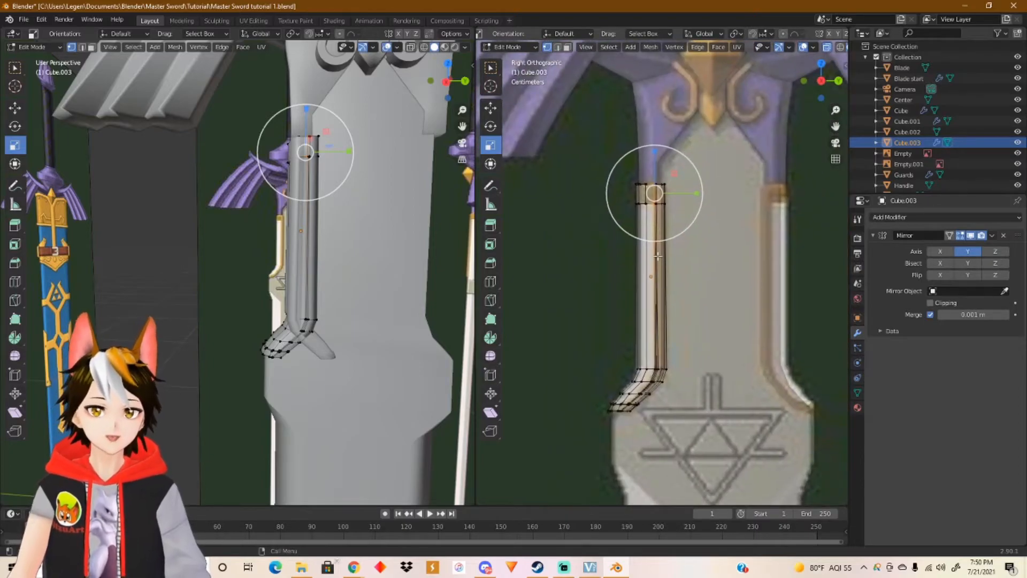
{"action": "left_click", "coordinate": [635, 227]}
{"action": "left_click_drag", "start_coordinate": [619, 167], "coordinate": [726, 434]}
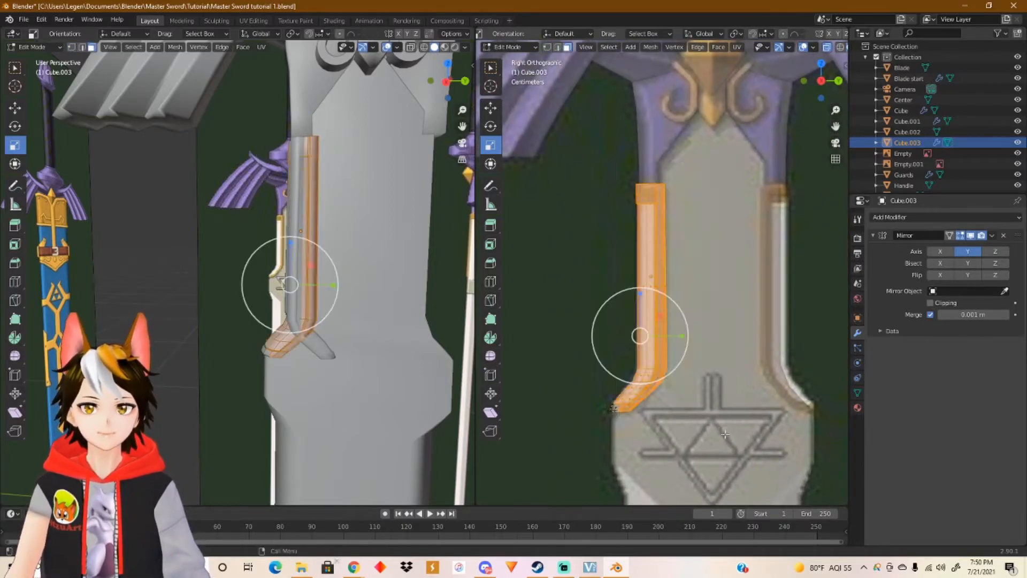
{"action": "left_click_drag", "start_coordinate": [571, 160], "coordinate": [720, 459]}
{"action": "left_click", "coordinate": [489, 109]}
{"action": "left_click_drag", "start_coordinate": [682, 339], "coordinate": [615, 346]}
{"action": "key", "text": "Tab"}
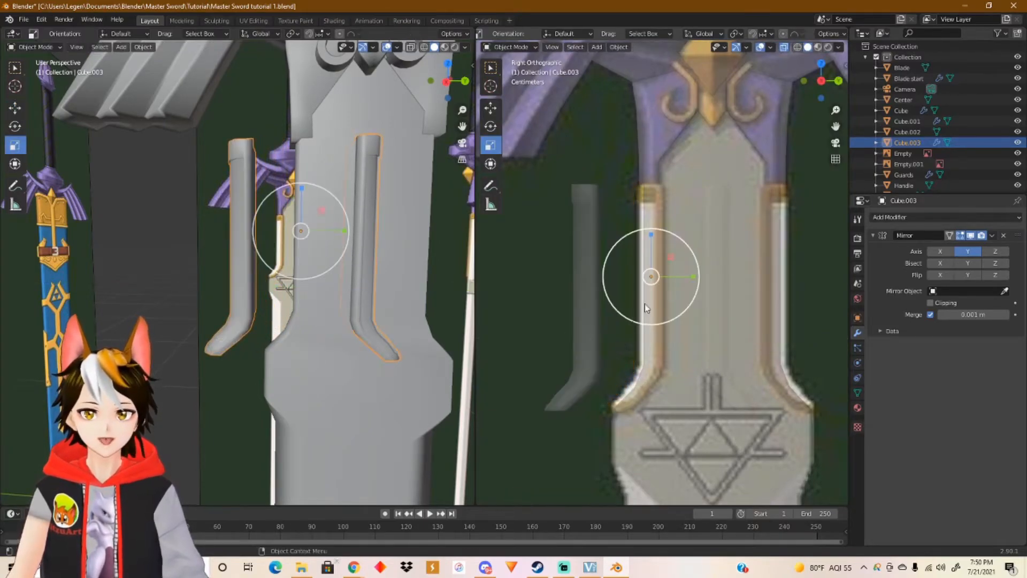
Step: Move the mirrored trim object along Y until its origin is centred on the blade and the trims line both edges
{"action": "left_click", "coordinate": [495, 109]}
{"action": "left_click_drag", "start_coordinate": [695, 276], "coordinate": [757, 281]}
Step: Select the trim's entire mesh and nudge it slightly inward along Y to match the reference image
{"action": "key", "text": "Tab"}
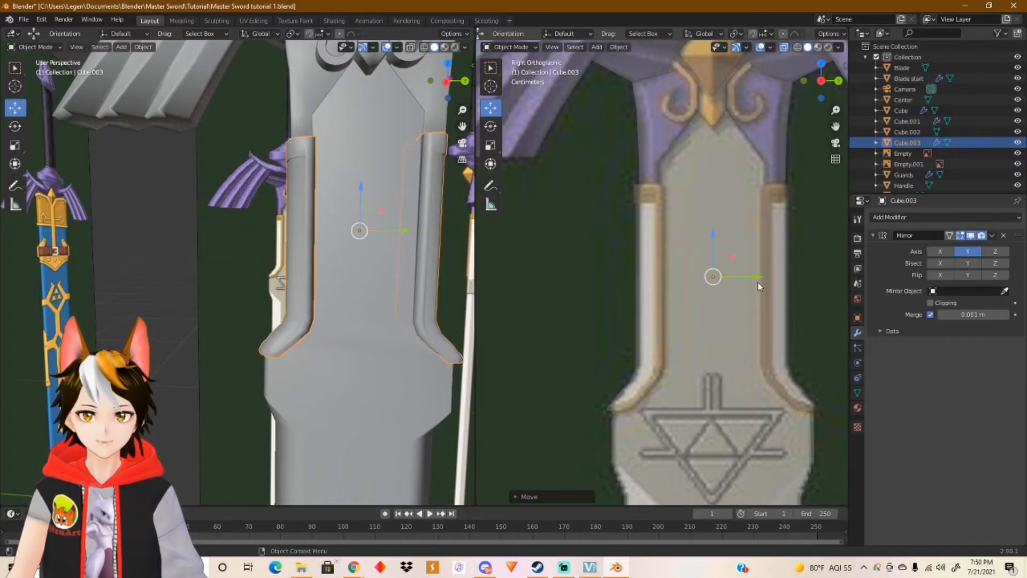
{"action": "key", "text": "a"}
{"action": "scroll", "coordinate": [735, 310], "scroll_direction": "up", "scroll_amount": 2}
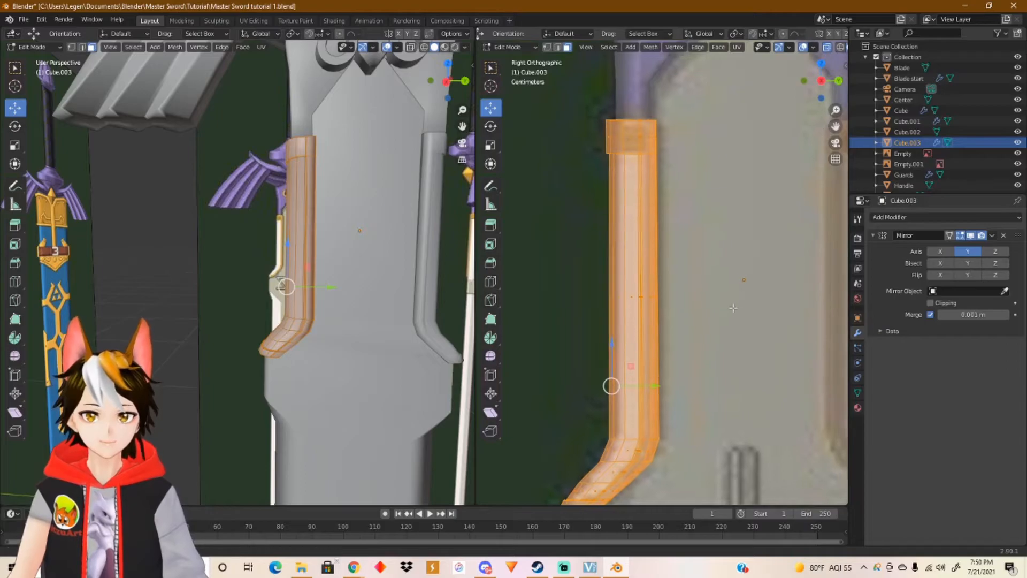
{"action": "scroll", "coordinate": [599, 388], "scroll_direction": "up", "scroll_amount": 3}
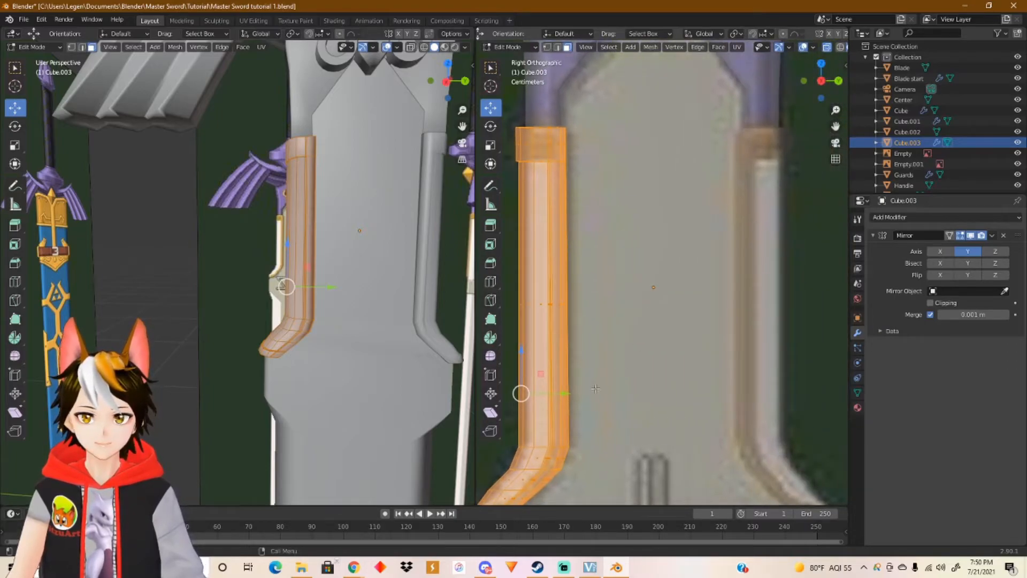
{"action": "left_click_drag", "start_coordinate": [567, 394], "coordinate": [573, 396]}
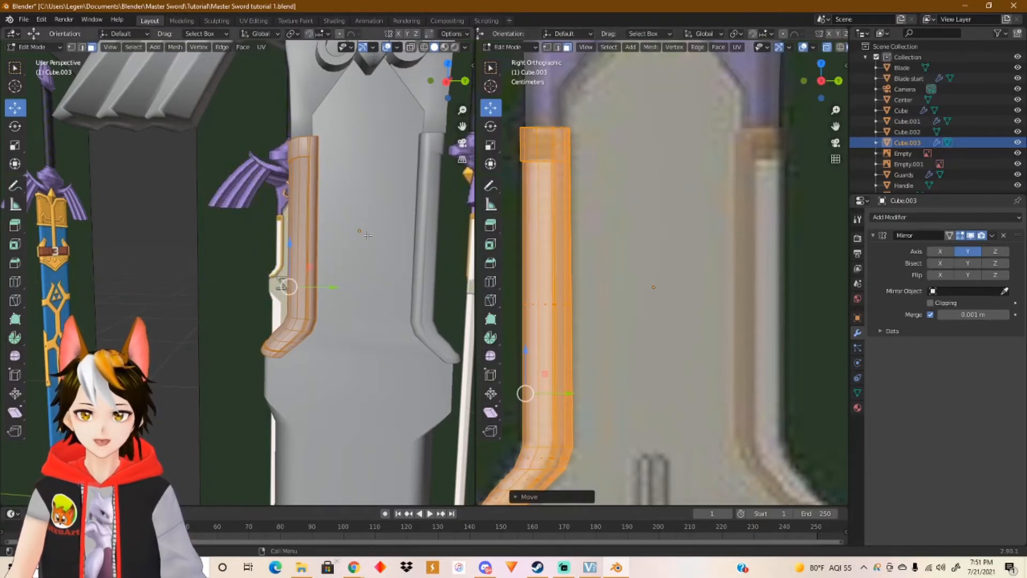
{"action": "middle_click_drag", "start_coordinate": [661, 168], "coordinate": [657, 288], "text": "shift"}
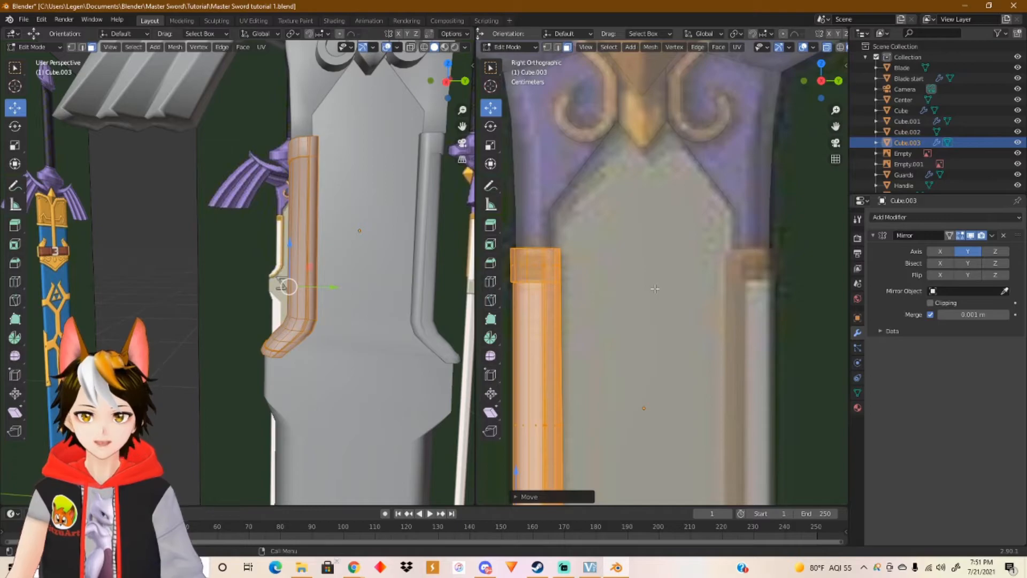
{"action": "key", "text": "Tab"}
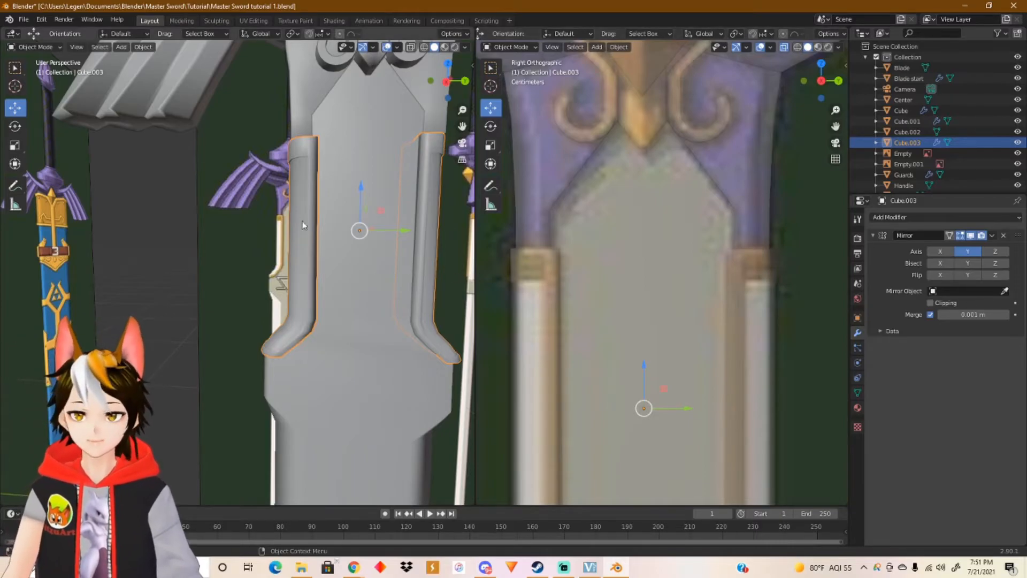
Step: Select the Blade object and open its mesh for editing around the triangle emblem in the reference
{"action": "middle_click_drag", "start_coordinate": [280, 283], "coordinate": [231, 350], "text": "shift"}
{"action": "scroll", "coordinate": [586, 303], "scroll_direction": "down", "scroll_amount": 5}
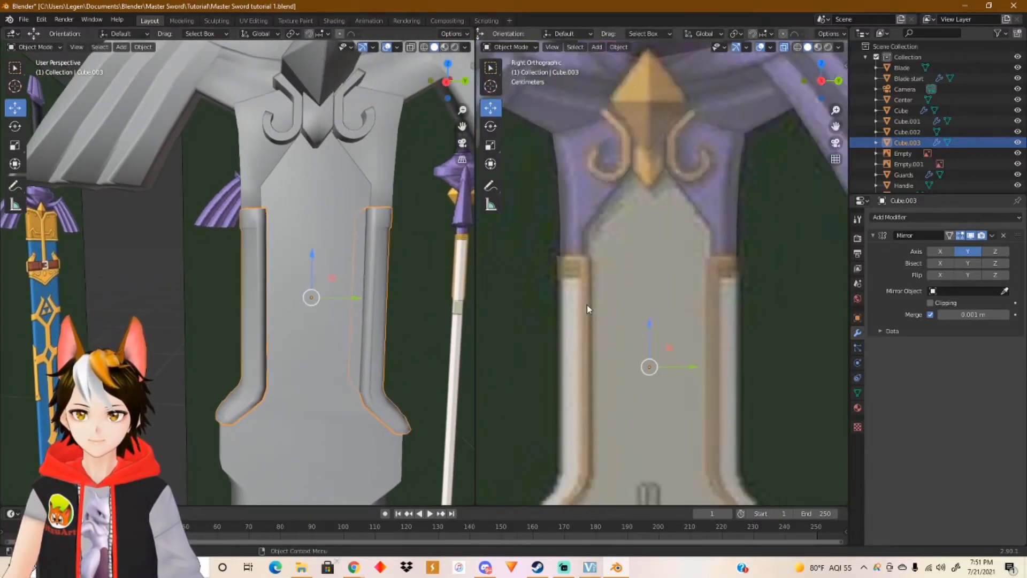
{"action": "scroll", "coordinate": [626, 318], "scroll_direction": "down", "scroll_amount": 2}
{"action": "middle_click_drag", "start_coordinate": [664, 374], "coordinate": [670, 298], "text": "shift"}
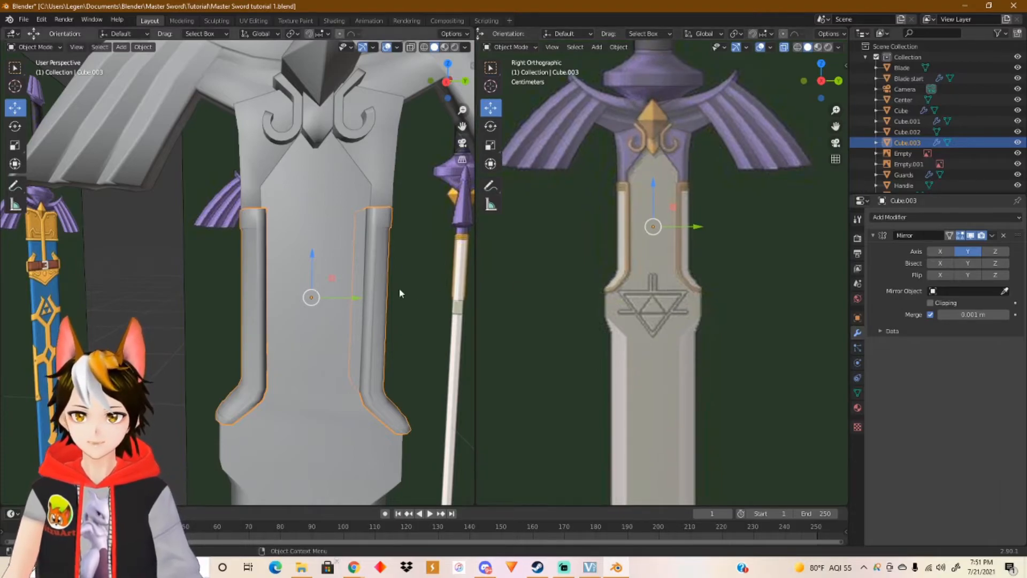
{"action": "left_click", "coordinate": [643, 348]}
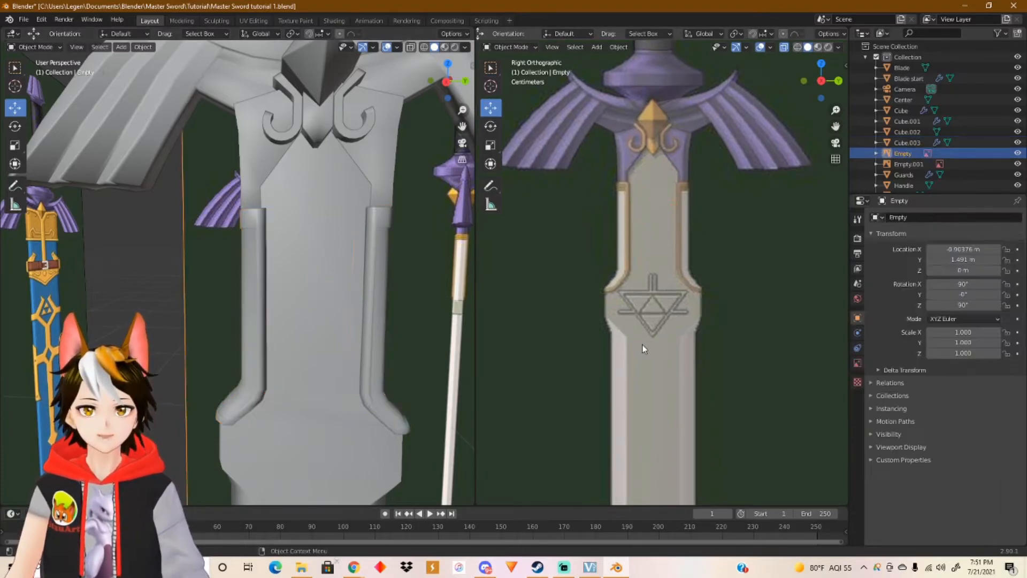
{"action": "scroll", "coordinate": [668, 321], "scroll_direction": "up", "scroll_amount": 2}
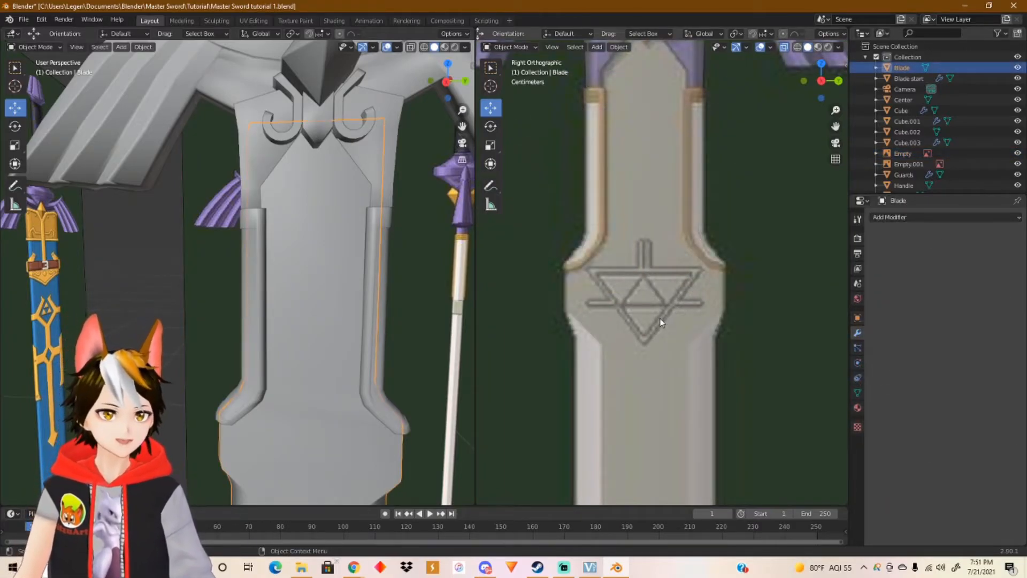
{"action": "key", "text": "Tab"}
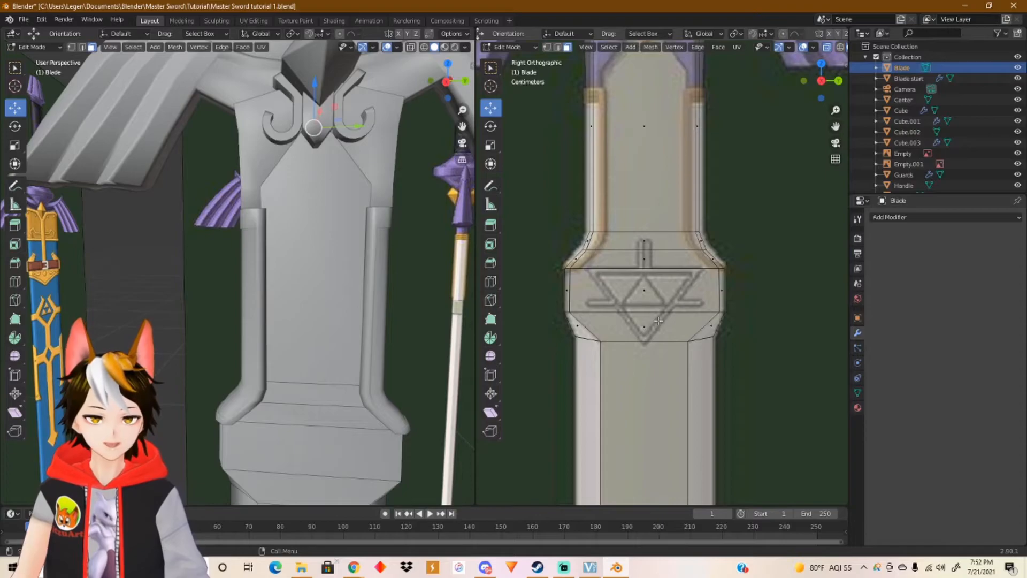
Step: Examine the blade mesh from the triangle emblem down to the tip against the reference image
{"action": "middle_click_drag", "start_coordinate": [645, 358], "coordinate": [636, 324], "text": "shift"}
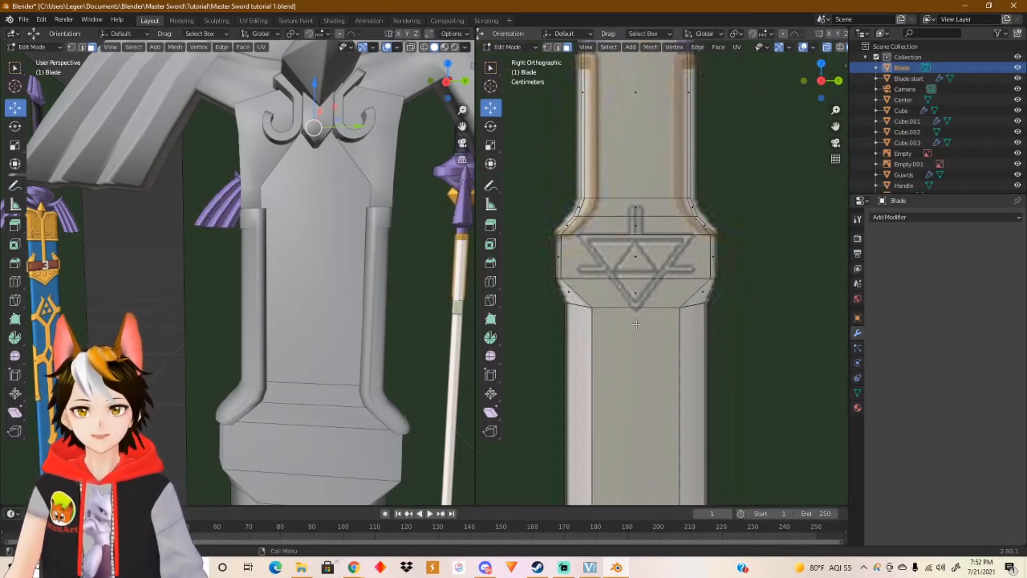
{"action": "scroll", "coordinate": [645, 375], "scroll_direction": "down", "scroll_amount": 4}
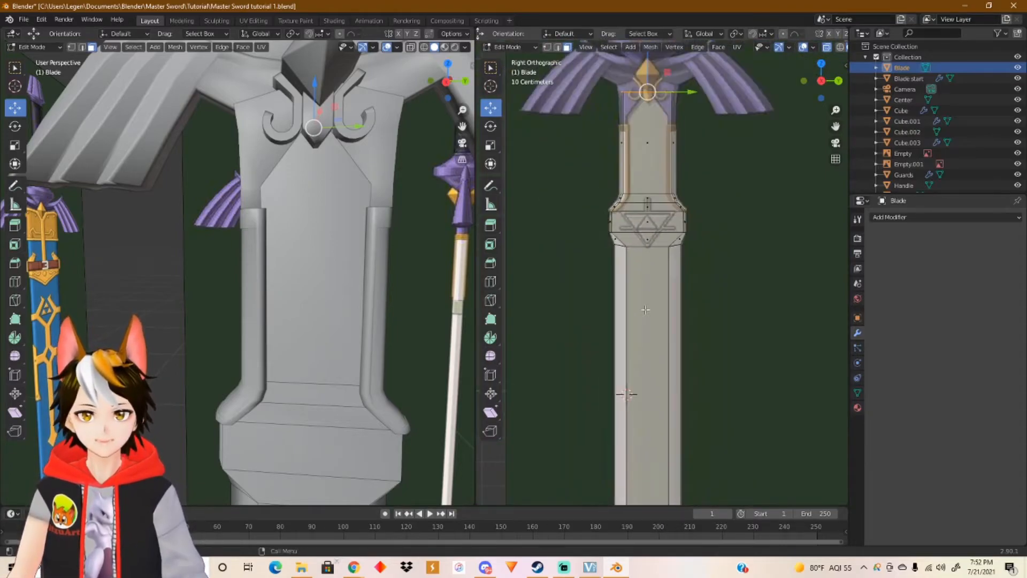
{"action": "middle_click_drag", "start_coordinate": [417, 380], "coordinate": [436, 166], "text": "shift"}
{"action": "middle_click_drag", "start_coordinate": [384, 345], "coordinate": [327, 280], "text": "shift"}
{"action": "scroll", "coordinate": [344, 304], "scroll_direction": "down", "scroll_amount": 7}
{"action": "scroll", "coordinate": [289, 281], "scroll_direction": "up", "scroll_amount": 5}
{"action": "middle_click_drag", "start_coordinate": [224, 201], "coordinate": [307, 322], "text": "shift"}
{"action": "scroll", "coordinate": [293, 204], "scroll_direction": "up", "scroll_amount": 3}
{"action": "middle_click_drag", "start_coordinate": [325, 155], "coordinate": [284, 99]}
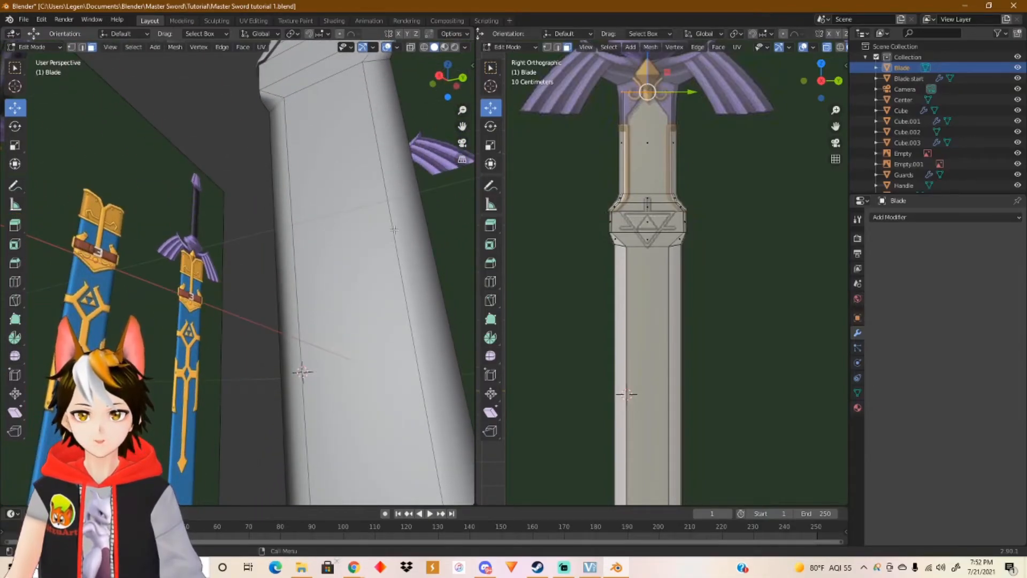
{"action": "middle_click_drag", "start_coordinate": [386, 239], "coordinate": [339, 245]}
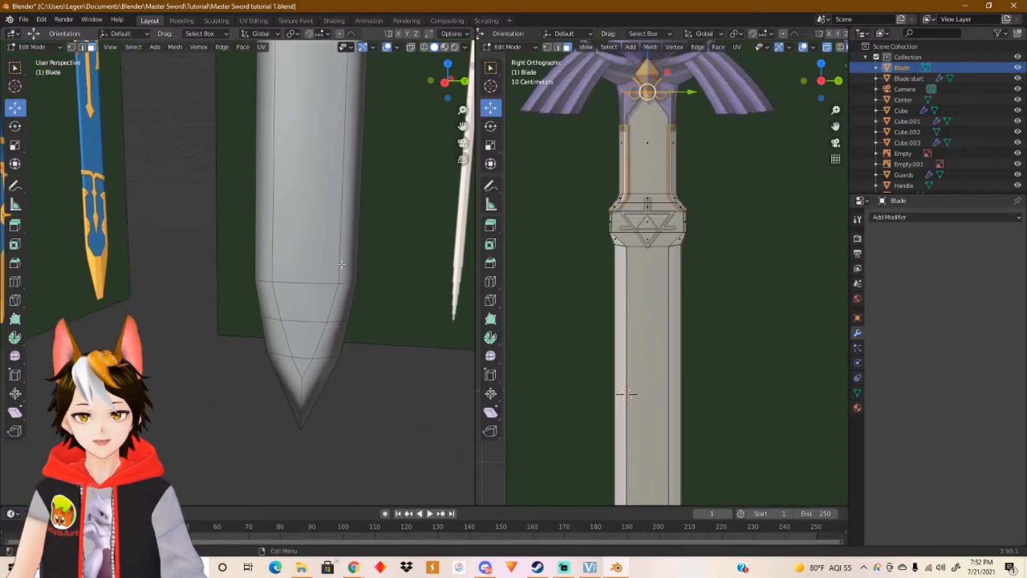
{"action": "middle_click_drag", "start_coordinate": [615, 394], "coordinate": [594, 150], "text": "shift"}
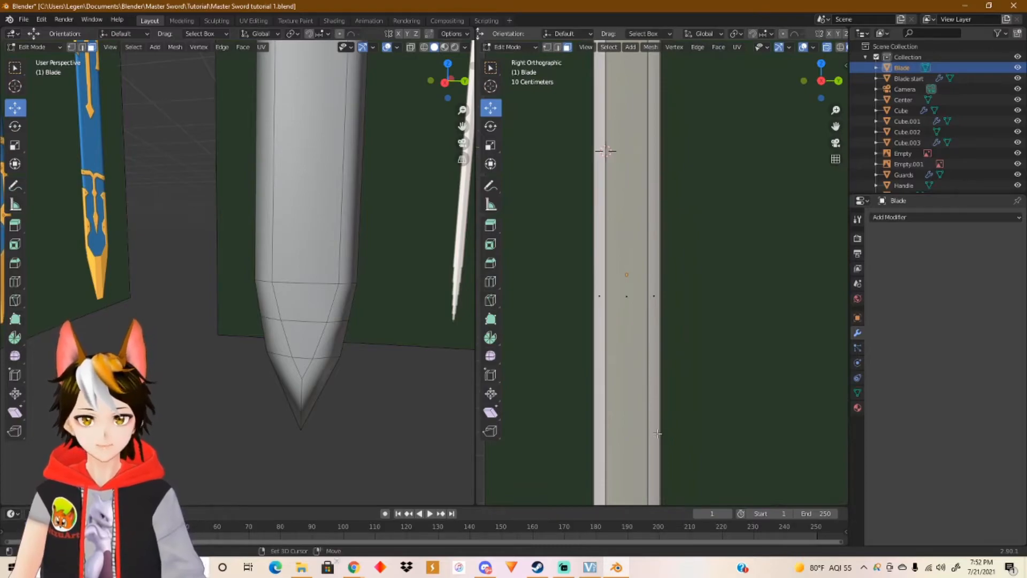
{"action": "middle_click_drag", "start_coordinate": [657, 433], "coordinate": [632, 219], "text": "shift"}
{"action": "scroll", "coordinate": [639, 369], "scroll_direction": "up", "scroll_amount": 5}
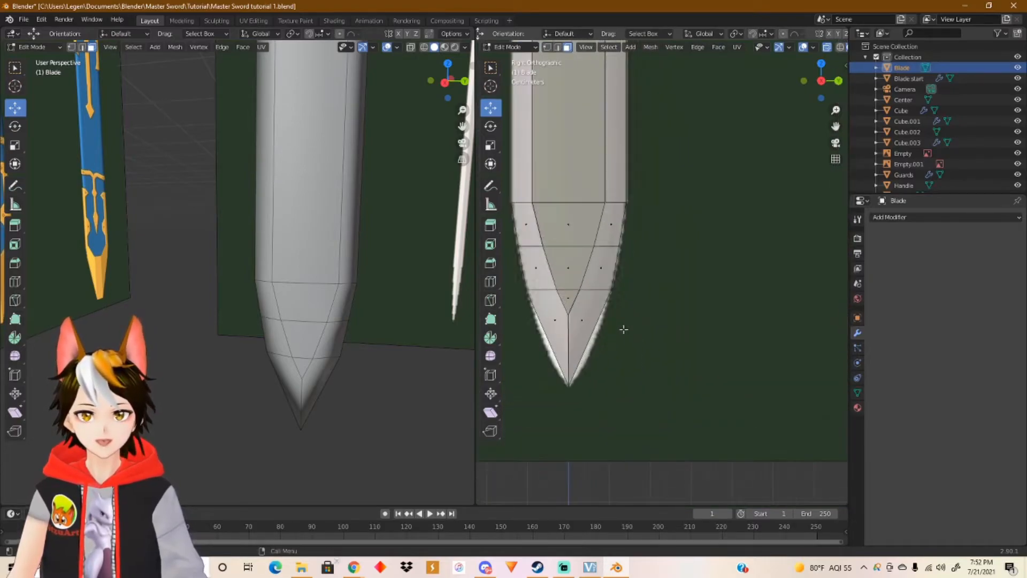
{"action": "middle_click_drag", "start_coordinate": [658, 289], "coordinate": [673, 288], "text": "shift"}
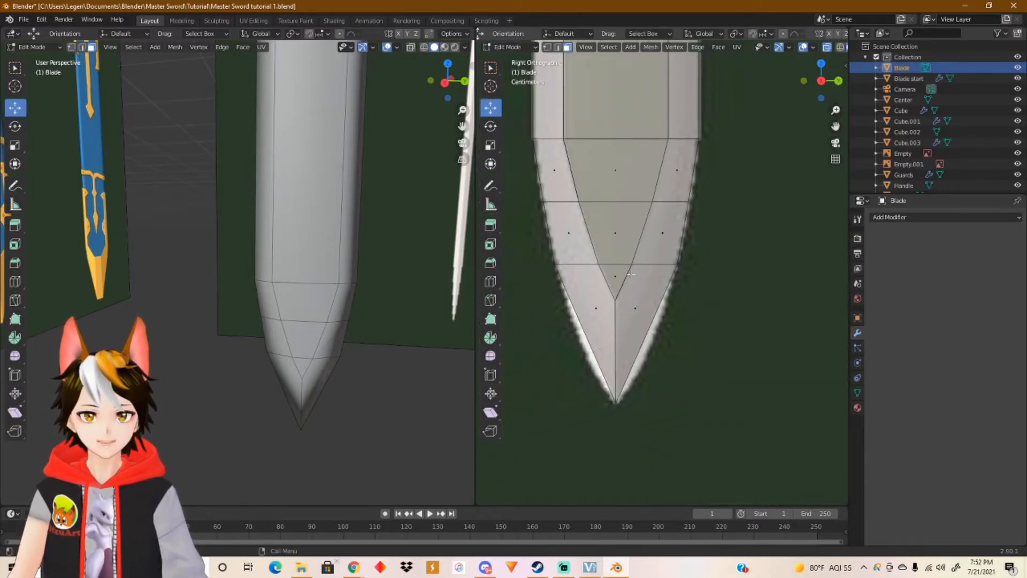
Step: Try to move the lowest row of vertices across the blade's tip downward along Z
{"action": "left_click_drag", "start_coordinate": [694, 273], "coordinate": [726, 273]}
{"action": "key", "text": "1"}
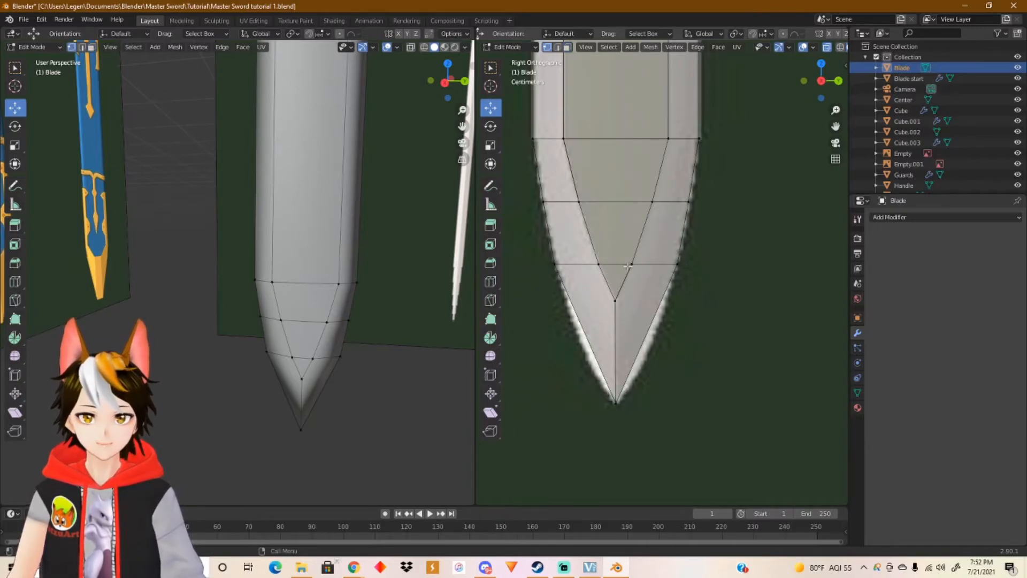
{"action": "left_click_drag", "start_coordinate": [549, 251], "coordinate": [711, 270]}
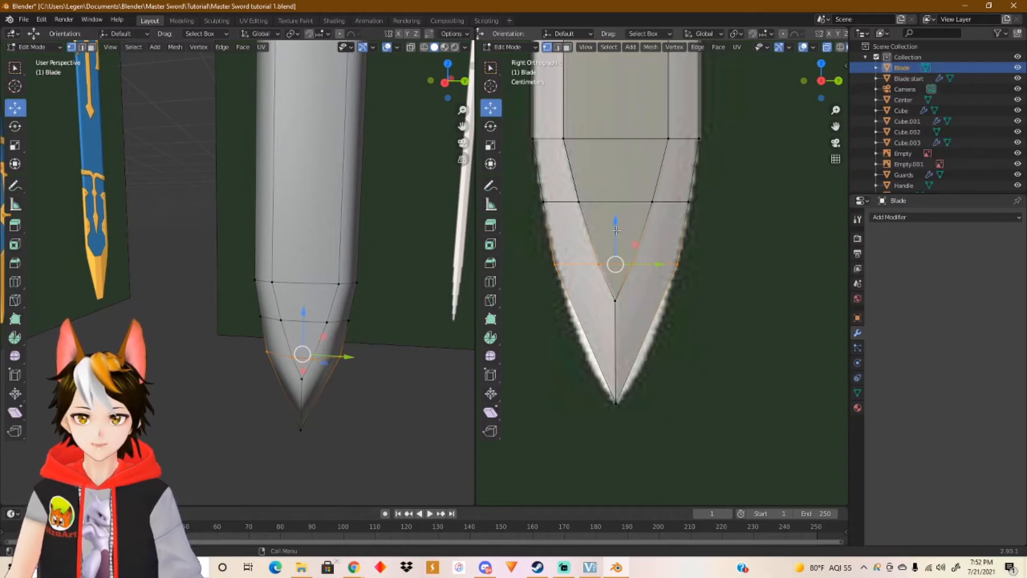
{"action": "key", "text": "g"}
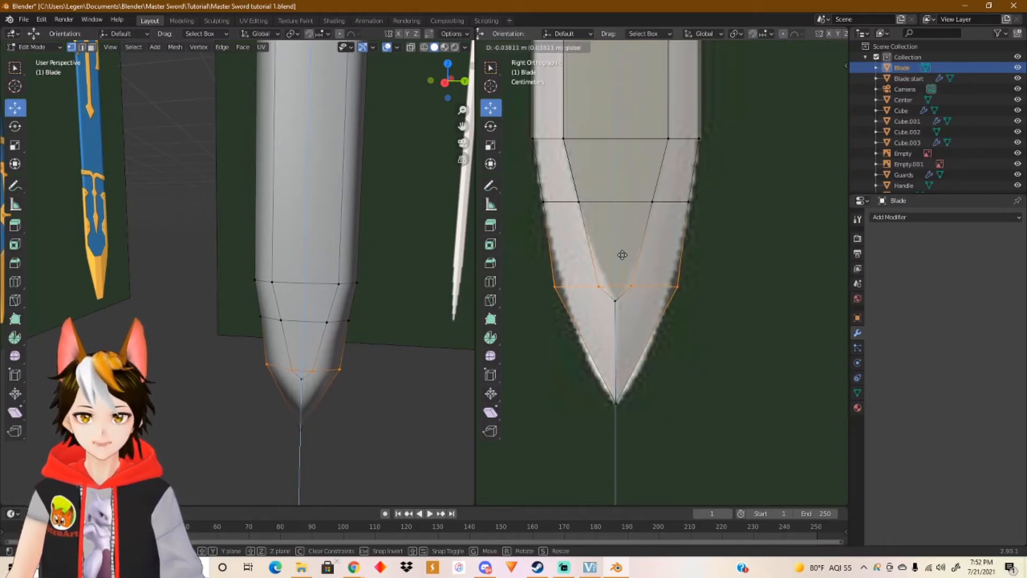
{"action": "left_click", "coordinate": [622, 254]}
{"action": "key", "text": "ctrl+z"}
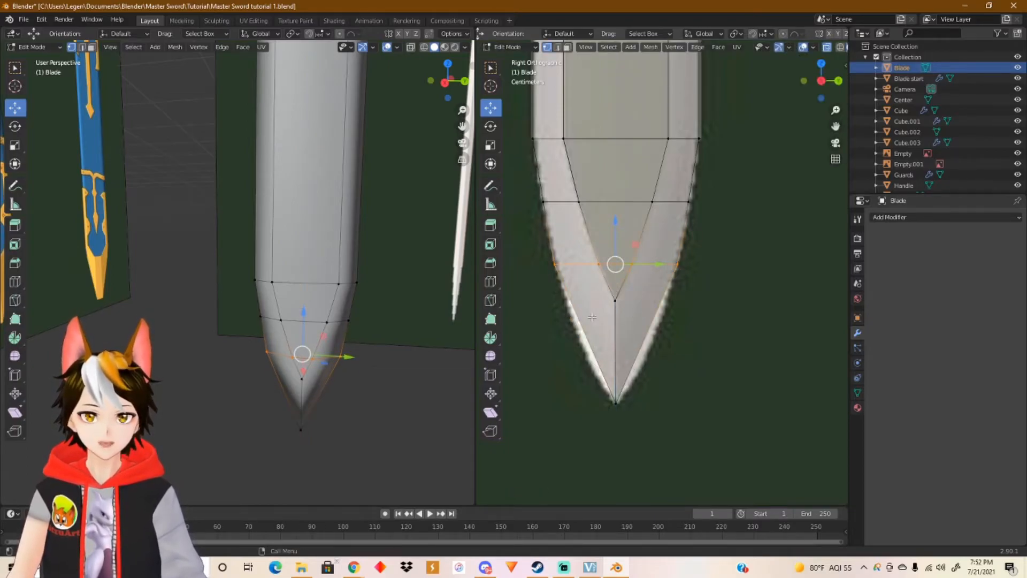
Step: Add two evenly spaced lengthwise loop cuts through the blade's central panel
{"action": "middle_click_drag", "start_coordinate": [606, 157], "coordinate": [619, 328], "text": "shift"}
{"action": "key", "text": "ctrl+r"}
{"action": "scroll", "coordinate": [627, 306], "scroll_direction": "up", "scroll_amount": 1}
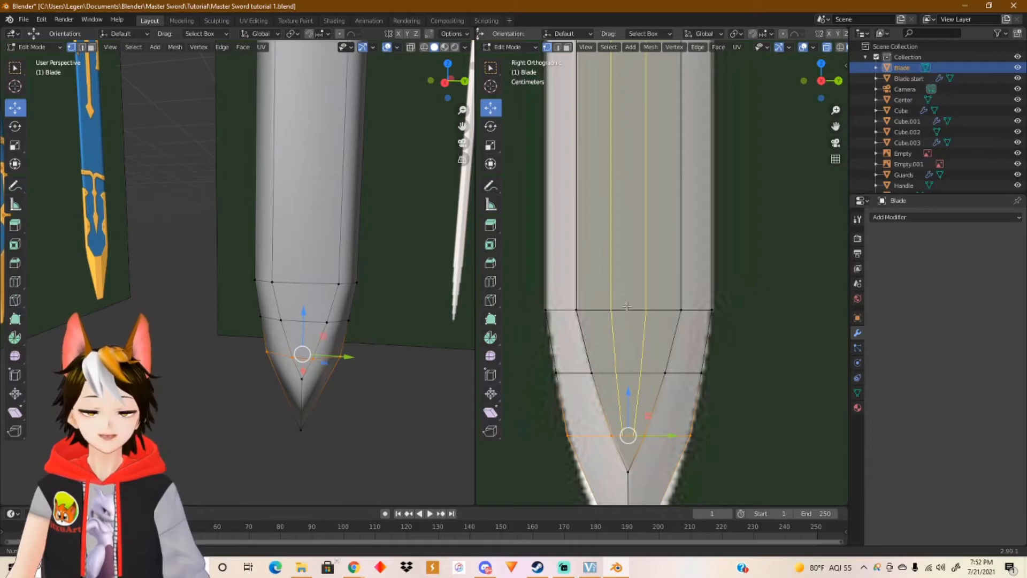
{"action": "left_click", "coordinate": [627, 306]}
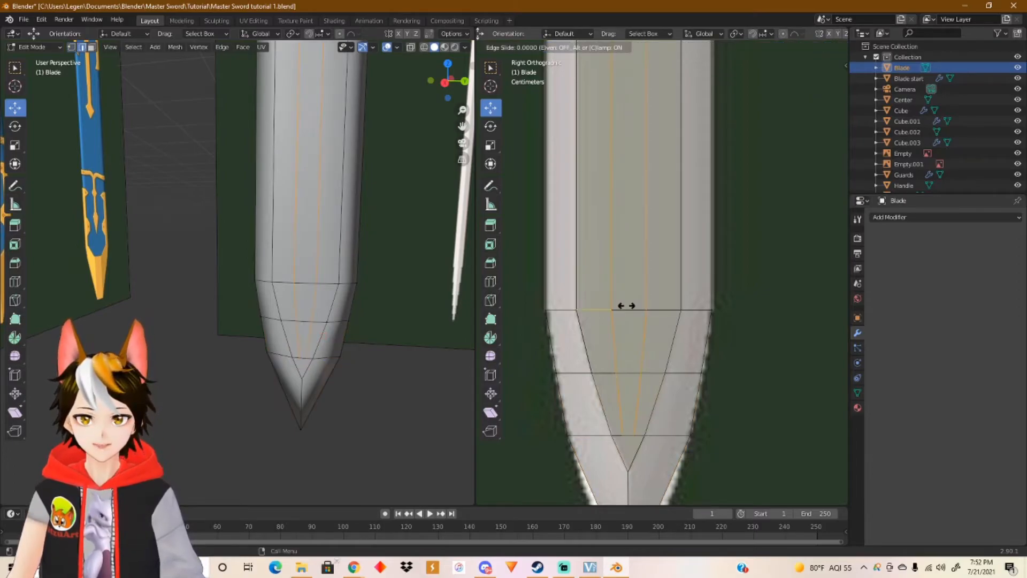
{"action": "left_click", "coordinate": [627, 306]}
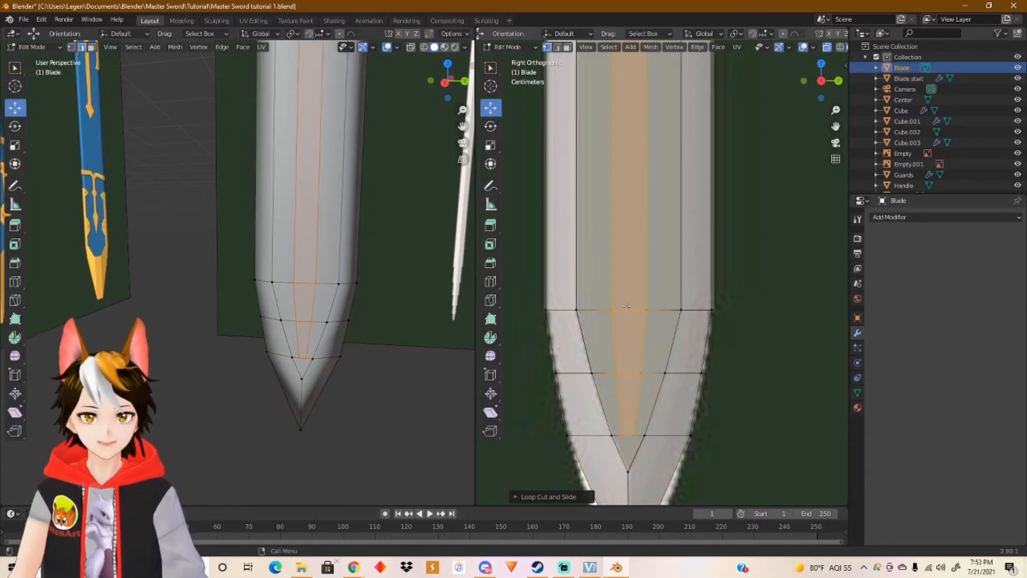
Step: Scale the two new loops apart along Y until they nearly meet the central panel's side edges
{"action": "left_click", "coordinate": [490, 145]}
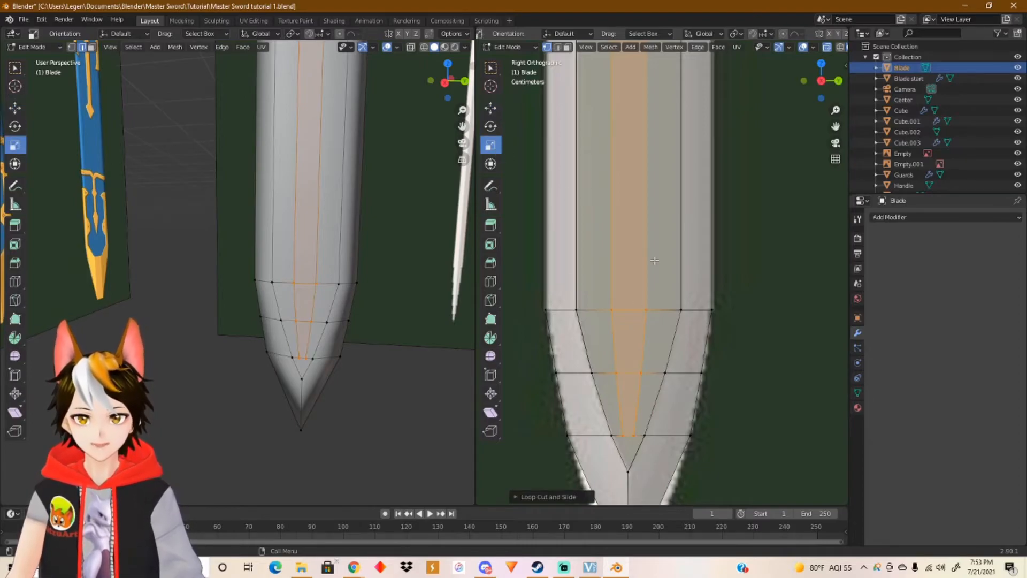
{"action": "scroll", "coordinate": [602, 238], "scroll_direction": "down", "scroll_amount": 3}
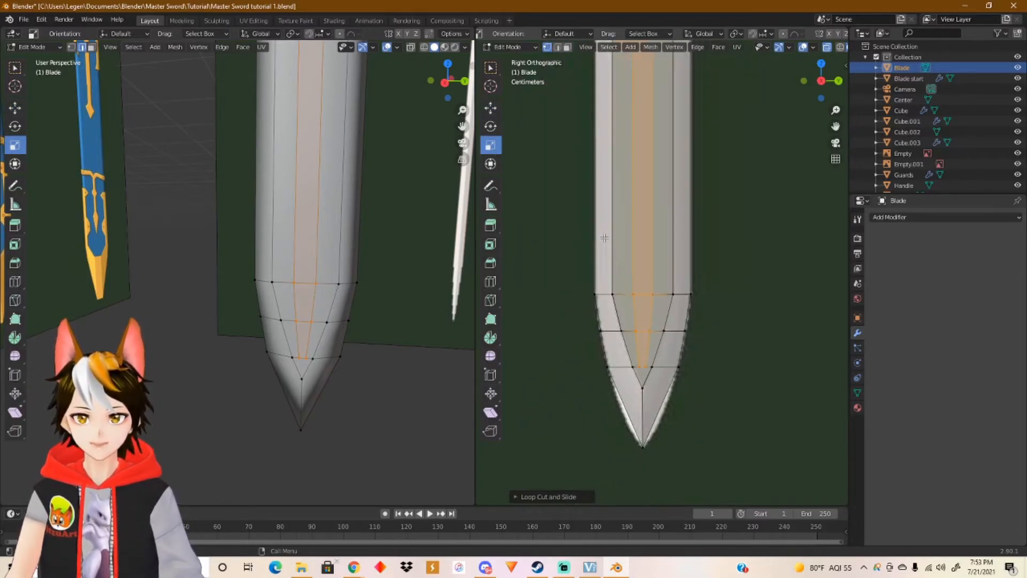
{"action": "middle_click_drag", "start_coordinate": [371, 172], "coordinate": [340, 377], "text": "shift"}
{"action": "mouse_move", "coordinate": [291, 126]}
{"action": "middle_mouse_down", "text": "shift"}
{"action": "mouse_move", "coordinate": [359, 254]}
{"action": "mouse_move", "coordinate": [369, 360]}
{"action": "mouse_move", "coordinate": [348, 336]}
{"action": "middle_mouse_up", "text": "shift"}
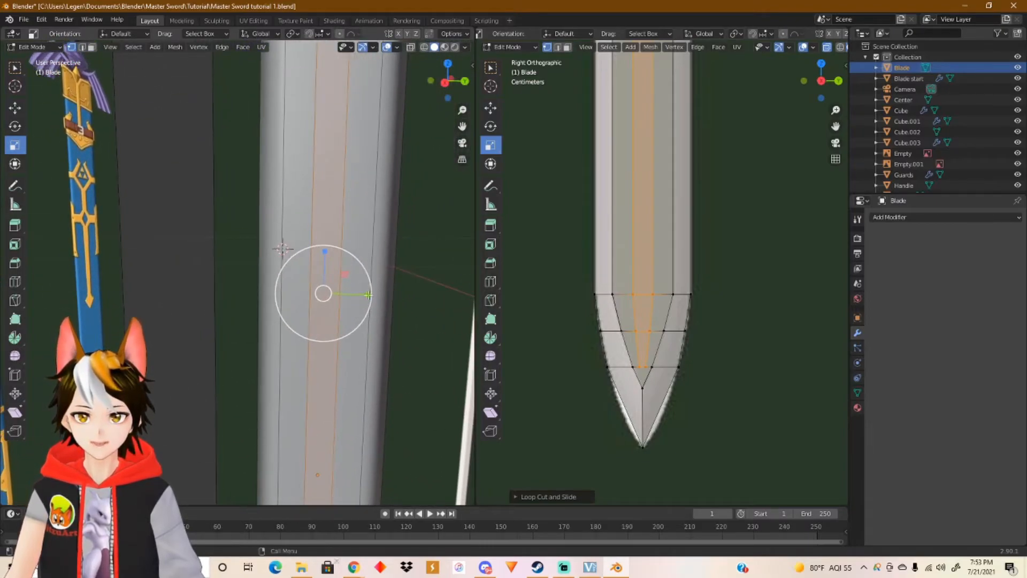
{"action": "left_click_drag", "start_coordinate": [368, 294], "coordinate": [453, 297]}
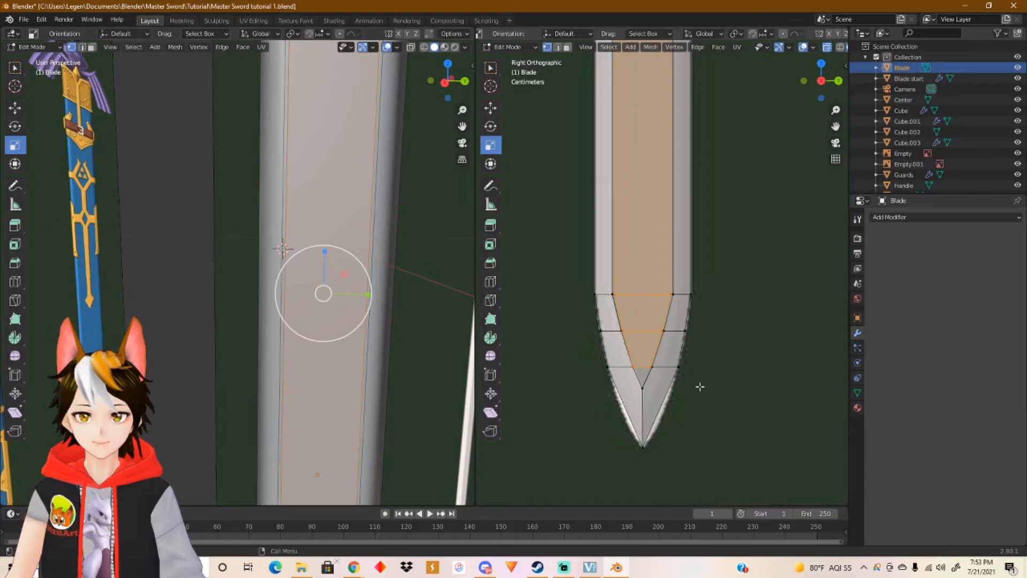
Step: Add one centred lengthwise loop cut down the middle of the blade's central panel
{"action": "scroll", "coordinate": [645, 407], "scroll_direction": "up", "scroll_amount": 4}
{"action": "scroll", "coordinate": [645, 408], "scroll_direction": "up", "scroll_amount": 4}
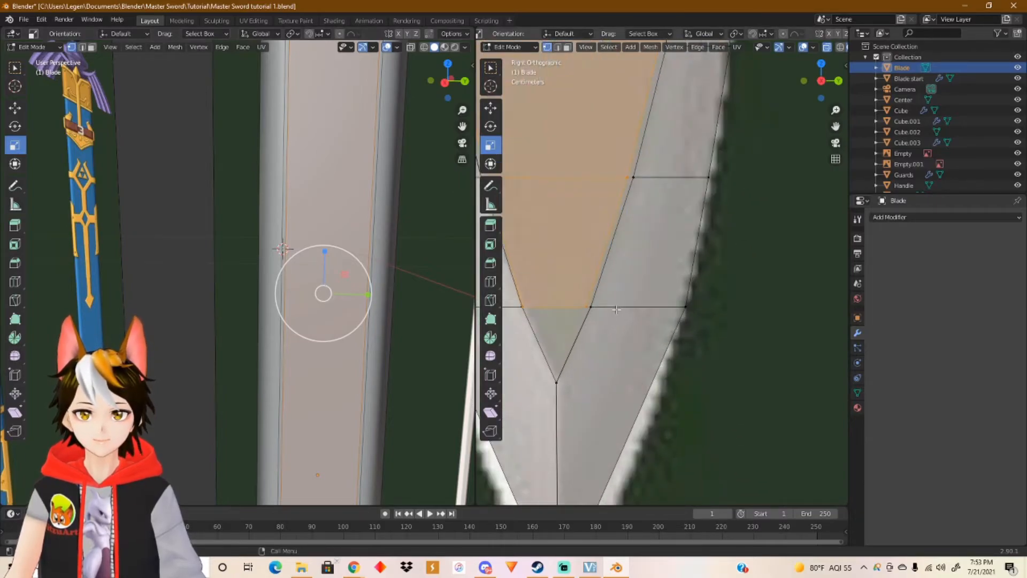
{"action": "scroll", "coordinate": [632, 313], "scroll_direction": "up", "scroll_amount": 3}
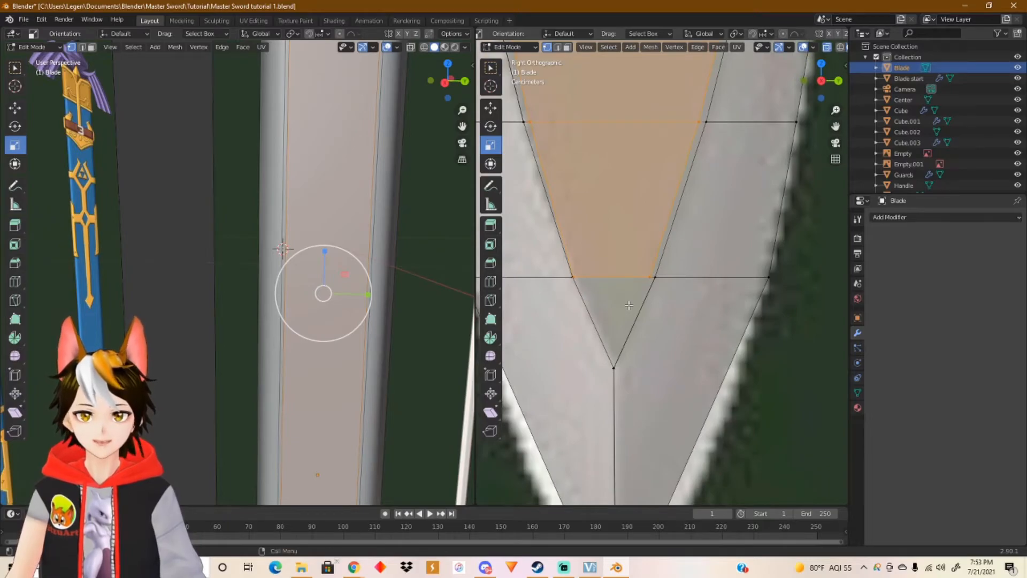
{"action": "scroll", "coordinate": [629, 305], "scroll_direction": "down", "scroll_amount": 2}
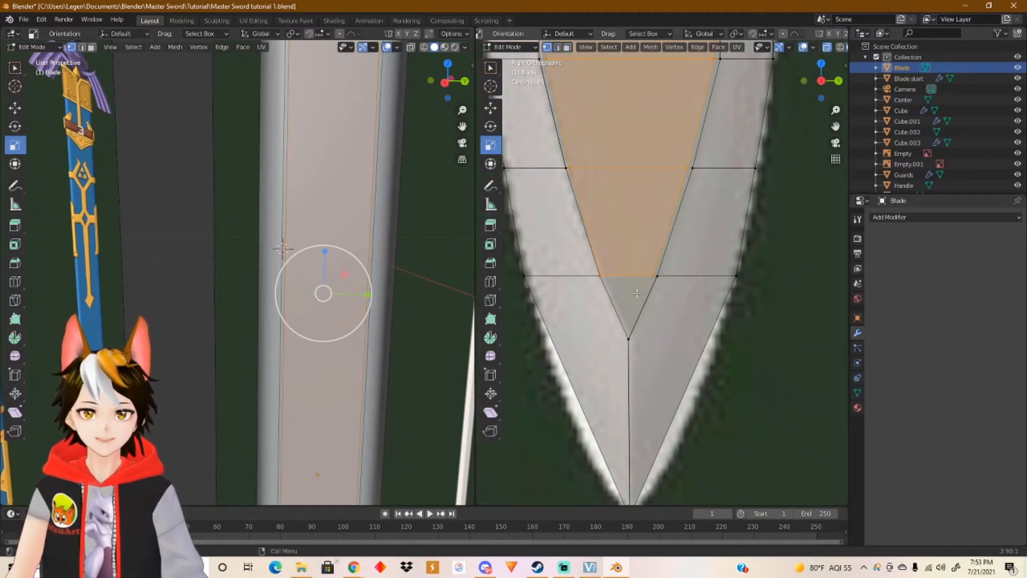
{"action": "key", "text": "ctrl+r"}
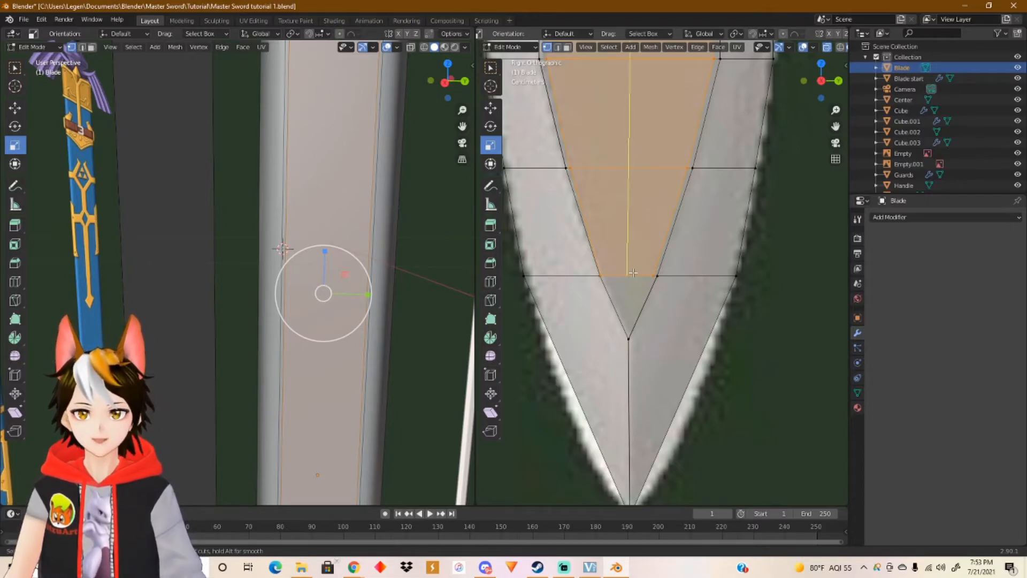
{"action": "left_click", "coordinate": [633, 272]}
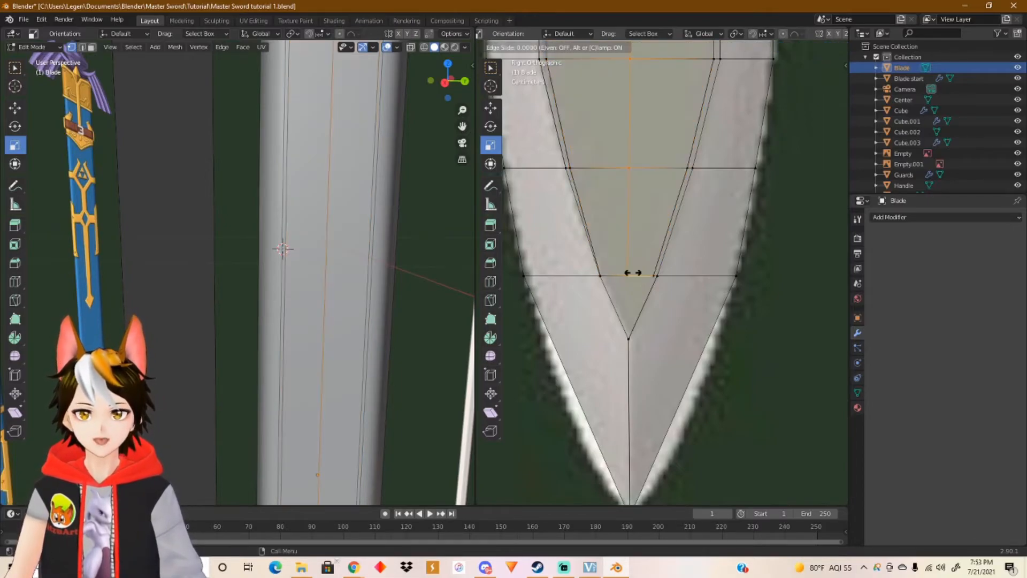
{"action": "right_click", "coordinate": [632, 273]}
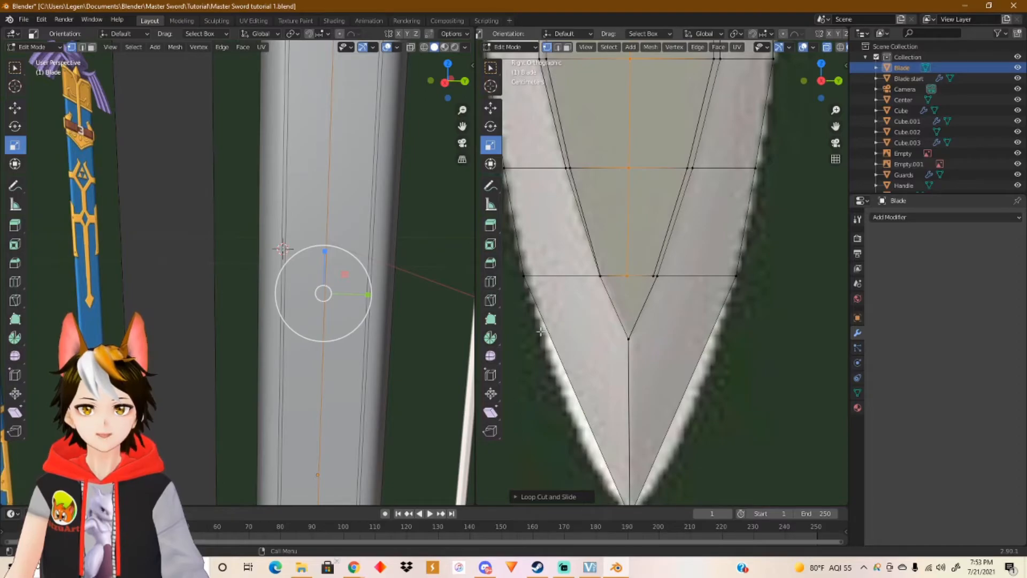
Step: Cut an edge with the Knife from the central panel's pointed end vertex to the lower end of the centre loop
{"action": "left_click", "coordinate": [491, 300]}
{"action": "left_click", "coordinate": [629, 337]}
{"action": "left_click", "coordinate": [628, 275]}
{"action": "key", "text": "Return"}
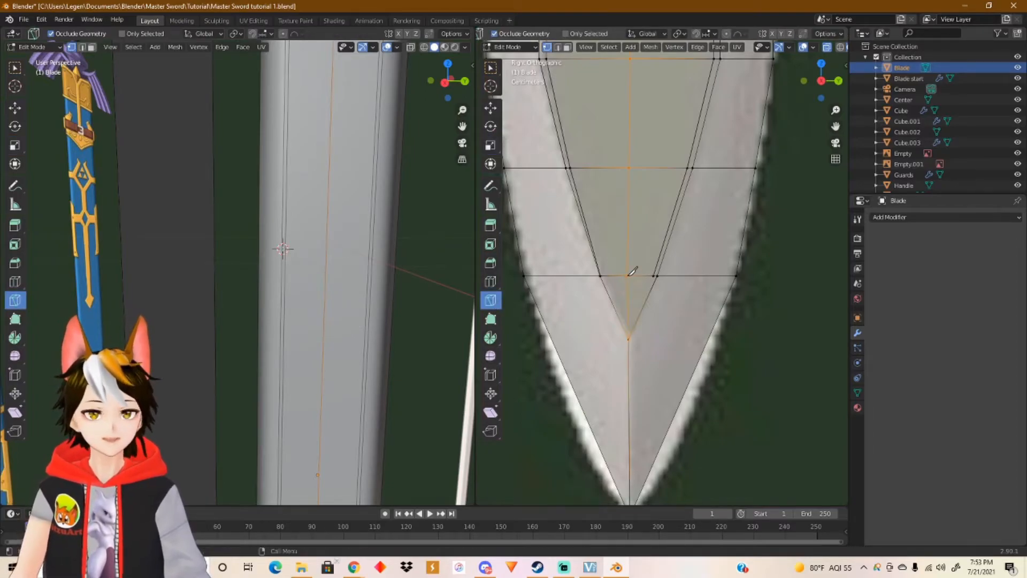
Step: Make the matching Knife cut on the blade's opposite side, joining the centre loop's lower end to the panel's pointed vertex
{"action": "scroll", "coordinate": [371, 355], "scroll_direction": "down", "scroll_amount": 6}
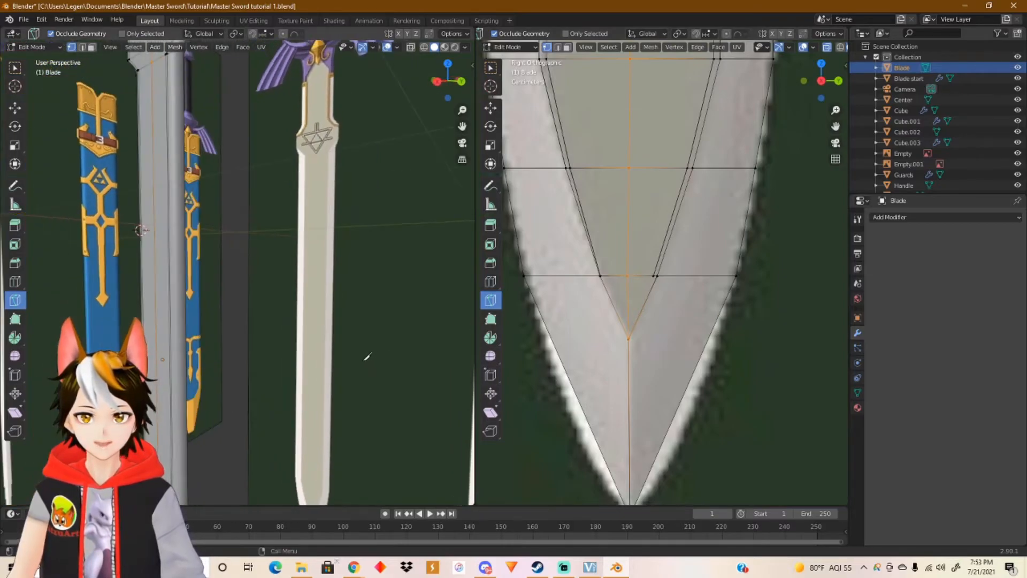
{"action": "middle_click_drag", "start_coordinate": [314, 397], "coordinate": [419, 181], "text": "shift"}
{"action": "middle_click_drag", "start_coordinate": [396, 292], "coordinate": [344, 280]}
{"action": "scroll", "coordinate": [356, 286], "scroll_direction": "up", "scroll_amount": 3}
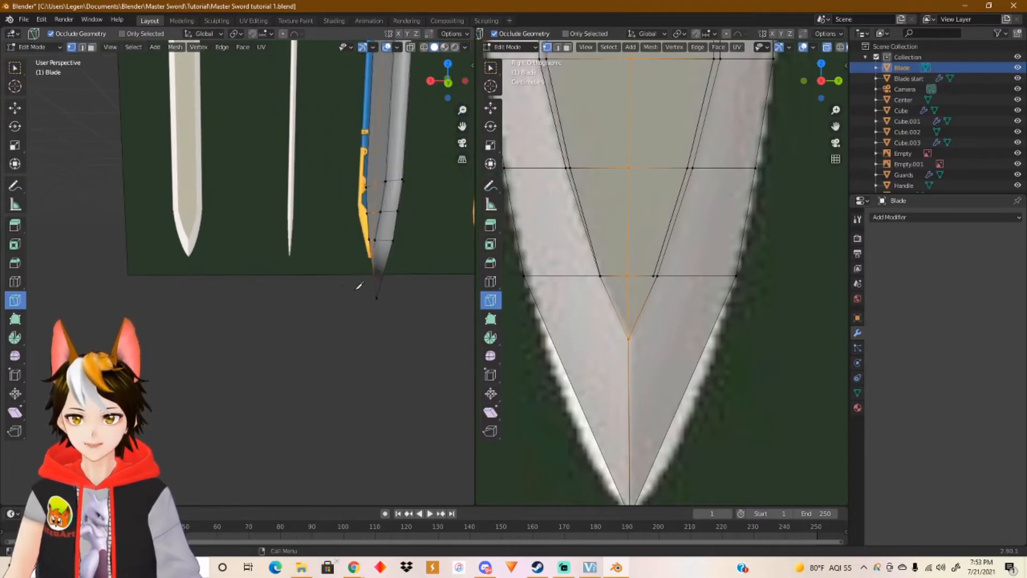
{"action": "middle_click_drag", "start_coordinate": [398, 250], "coordinate": [374, 274]}
{"action": "middle_click_drag", "start_coordinate": [374, 275], "coordinate": [257, 277]}
{"action": "middle_click_drag", "start_coordinate": [381, 237], "coordinate": [270, 308], "text": "shift"}
{"action": "scroll", "coordinate": [289, 308], "scroll_direction": "up", "scroll_amount": 2}
{"action": "left_click", "coordinate": [333, 253]}
{"action": "left_click", "coordinate": [327, 349]}
{"action": "key", "text": "Return"}
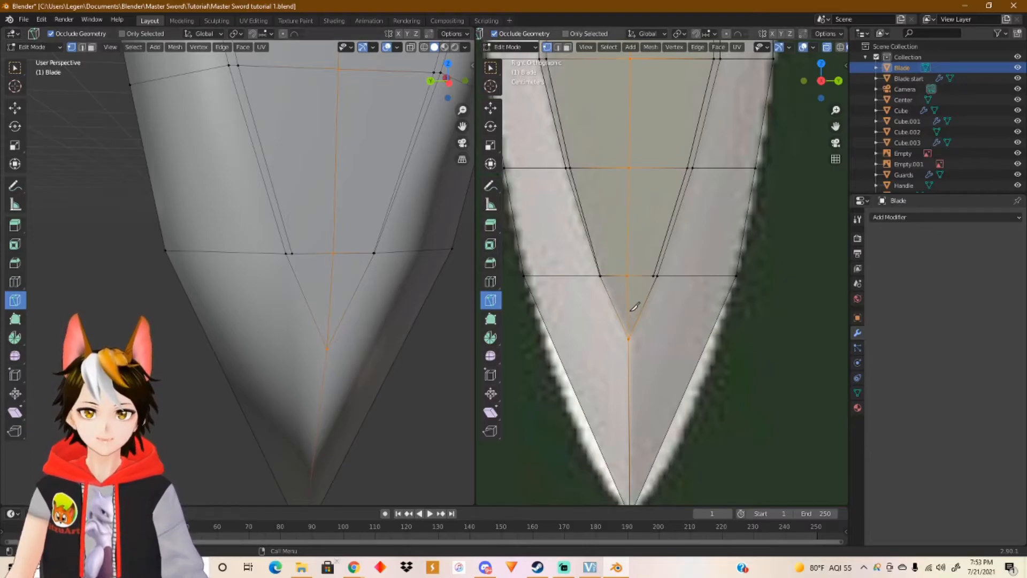
Step: Move the inner side loop's end vertex about 0.0007 m along Y, away from the adjoining central panel edge near the tip
{"action": "scroll", "coordinate": [626, 309], "scroll_direction": "up", "scroll_amount": 4}
{"action": "middle_click_drag", "start_coordinate": [627, 309], "coordinate": [665, 317], "text": "shift"}
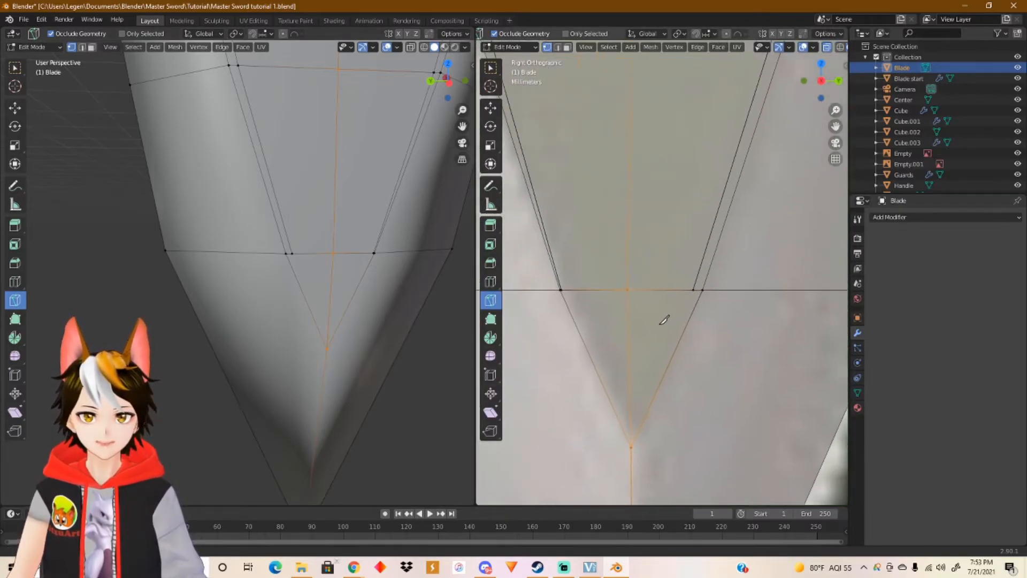
{"action": "left_click", "coordinate": [491, 107]}
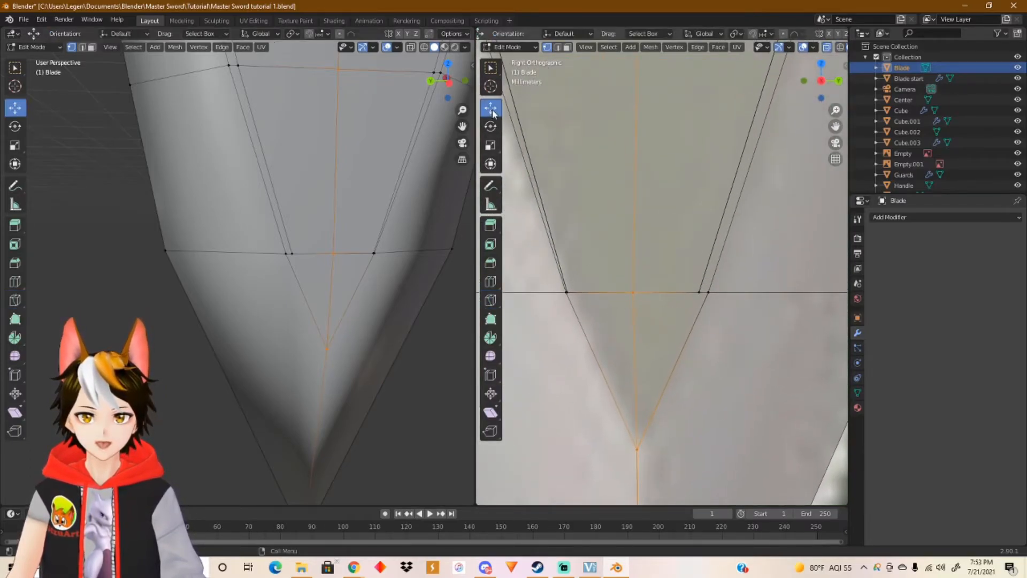
{"action": "left_click", "coordinate": [568, 294]}
{"action": "scroll", "coordinate": [585, 328], "scroll_direction": "up", "scroll_amount": 3}
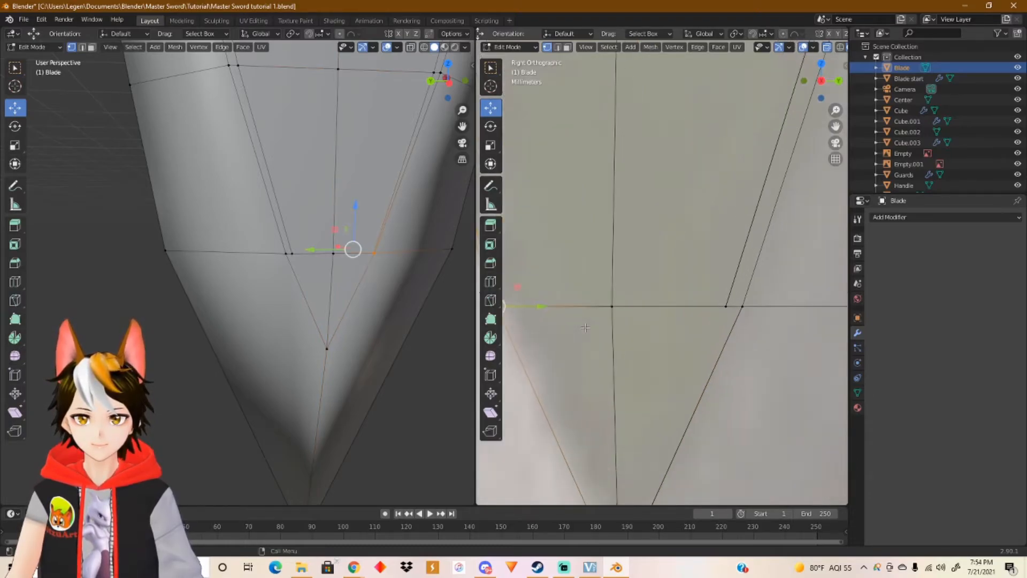
{"action": "left_click", "coordinate": [613, 328], "text": "alt"}
{"action": "middle_click_drag", "start_coordinate": [523, 330], "coordinate": [639, 314], "text": "shift"}
{"action": "scroll", "coordinate": [613, 321], "scroll_direction": "up", "scroll_amount": 3}
{"action": "scroll", "coordinate": [639, 315], "scroll_direction": "up", "scroll_amount": 3}
{"action": "left_click_drag", "start_coordinate": [610, 311], "coordinate": [592, 331]}
{"action": "key", "text": "g"}
{"action": "key", "text": "y"}
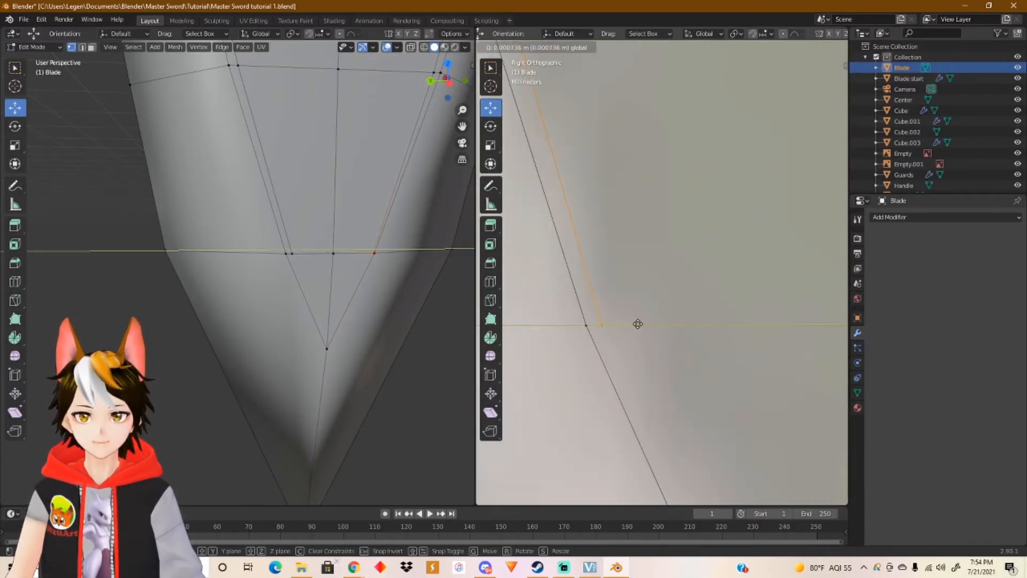
{"action": "left_click", "coordinate": [639, 323]}
Step: Knife a V-shaped cut below the central panel's inner side loops, joining their end vertices through the centre edge just above the panel's point
{"action": "middle_click_drag", "start_coordinate": [682, 353], "coordinate": [631, 320], "text": "shift"}
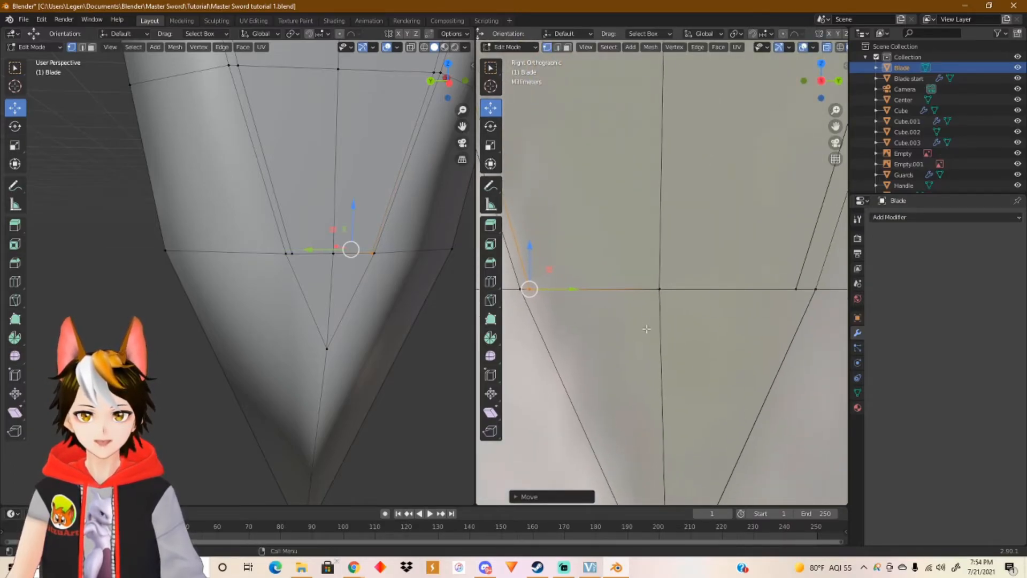
{"action": "scroll", "coordinate": [647, 329], "scroll_direction": "down", "scroll_amount": 1}
{"action": "scroll", "coordinate": [647, 329], "scroll_direction": "down", "scroll_amount": 2}
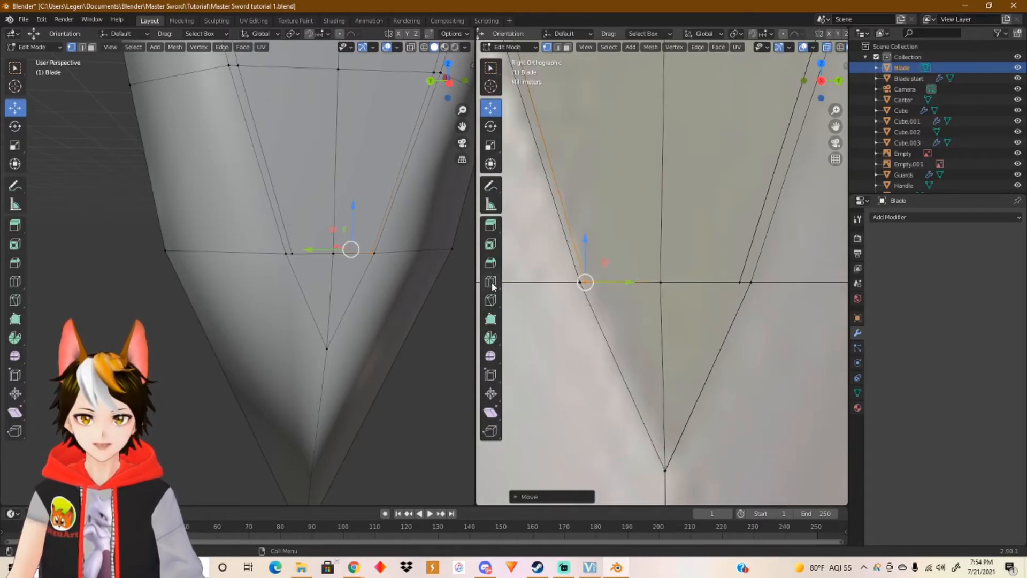
{"action": "left_click", "coordinate": [490, 301]}
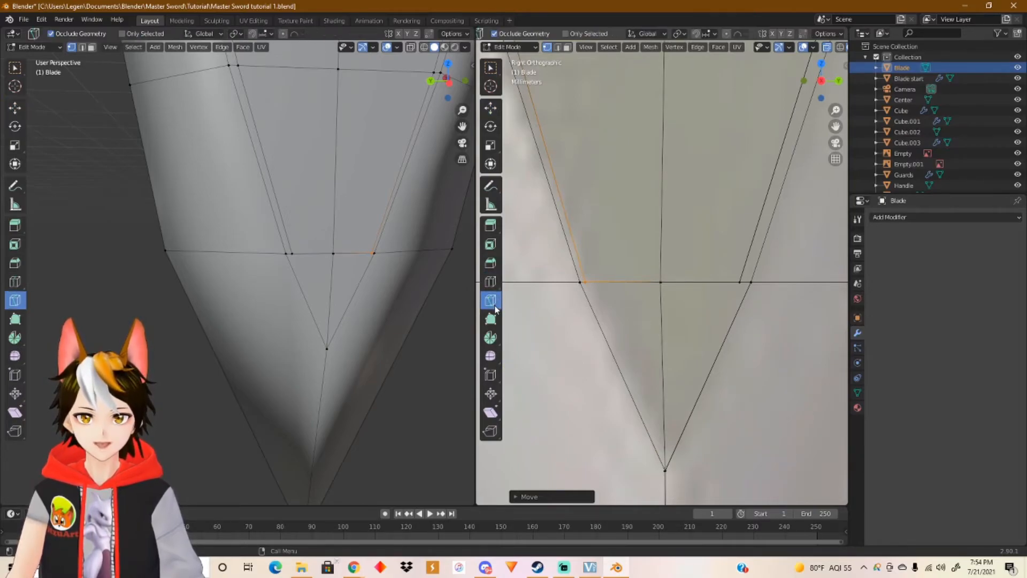
{"action": "left_click", "coordinate": [585, 282]}
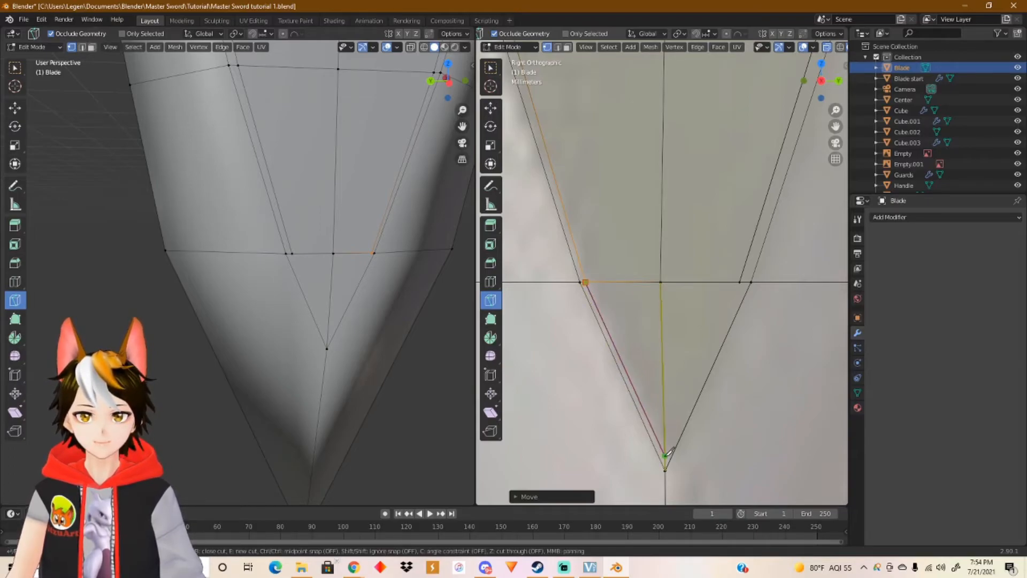
{"action": "left_click", "coordinate": [665, 456]}
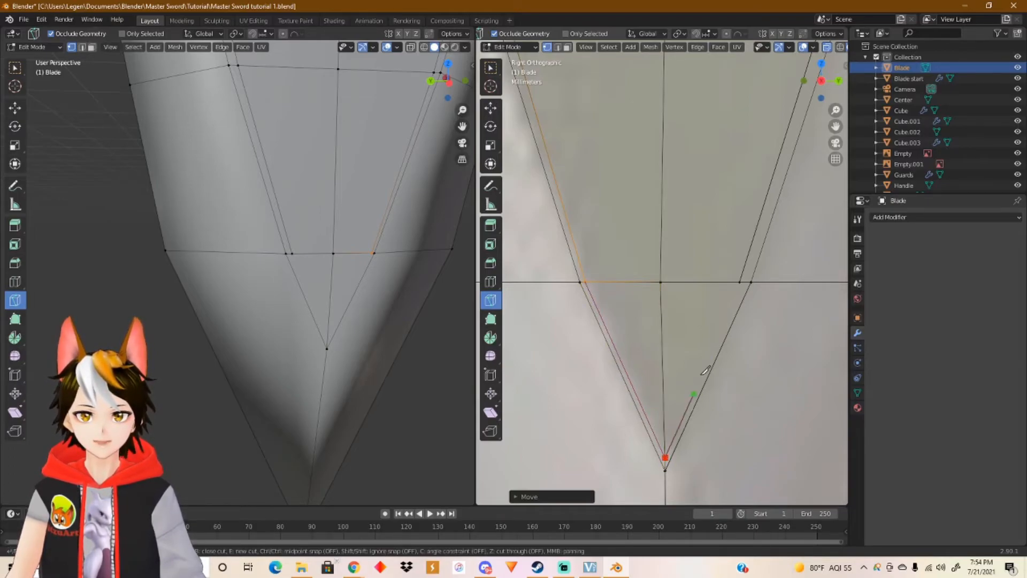
{"action": "left_click", "coordinate": [741, 282]}
{"action": "key", "text": "Return"}
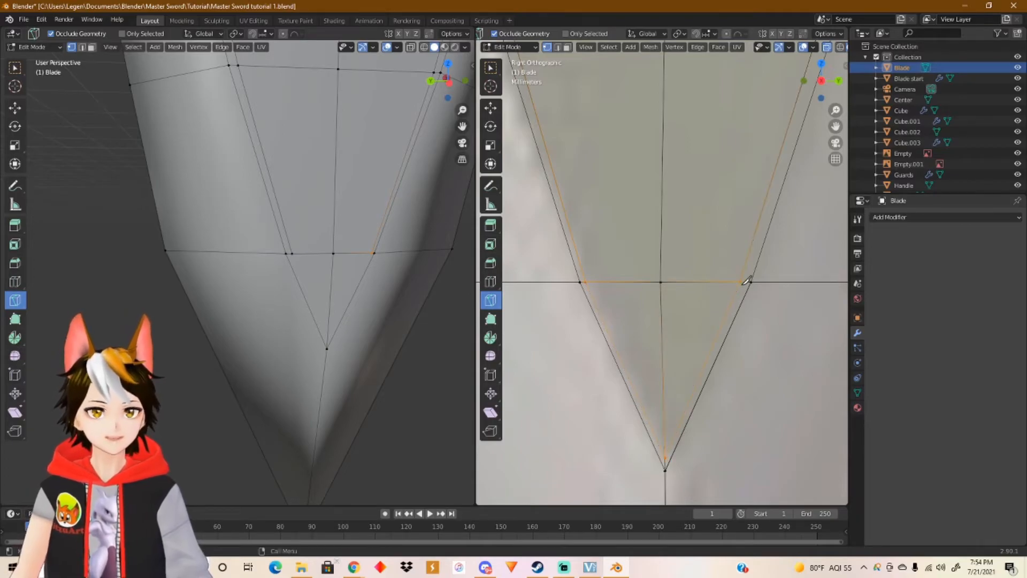
Step: Make the matching V-shaped Knife cut on the blade's opposite face, connecting both inner loop ends just above the panel's point
{"action": "scroll", "coordinate": [729, 291], "scroll_direction": "down", "scroll_amount": 4}
{"action": "scroll", "coordinate": [696, 297], "scroll_direction": "down", "scroll_amount": 1}
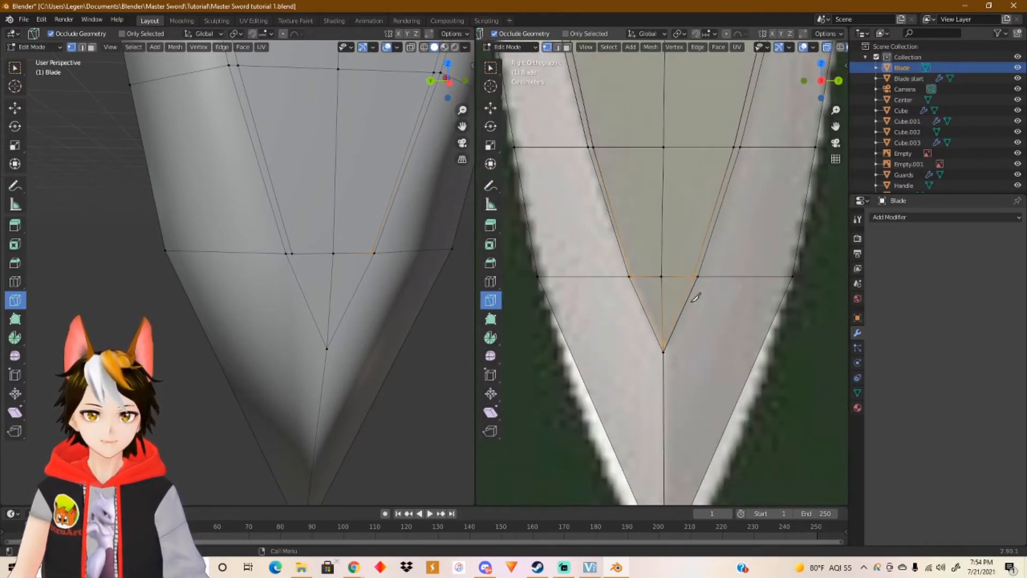
{"action": "scroll", "coordinate": [695, 297], "scroll_direction": "down", "scroll_amount": 1}
{"action": "scroll", "coordinate": [694, 302], "scroll_direction": "down", "scroll_amount": 1}
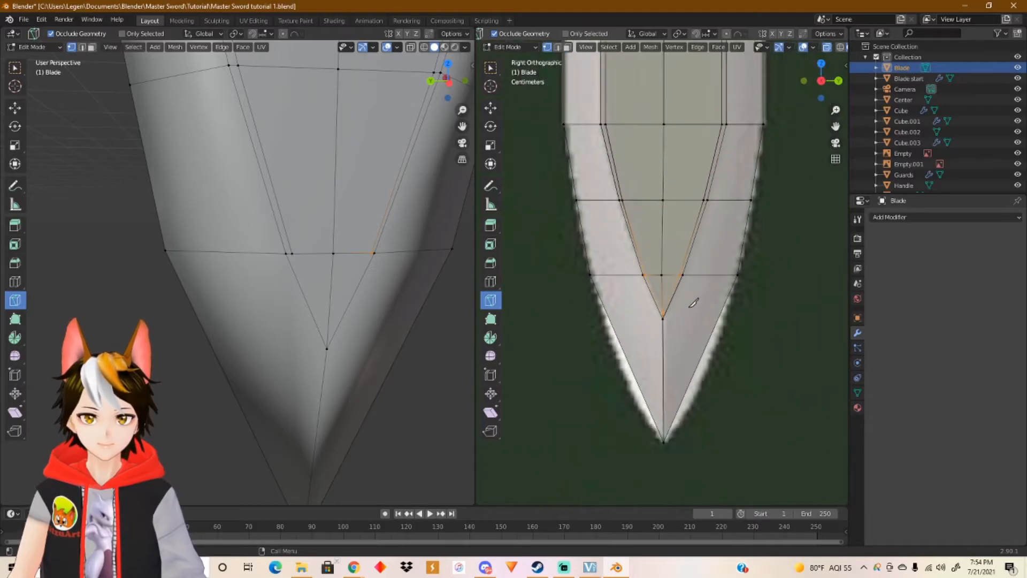
{"action": "scroll", "coordinate": [693, 303], "scroll_direction": "up", "scroll_amount": 1}
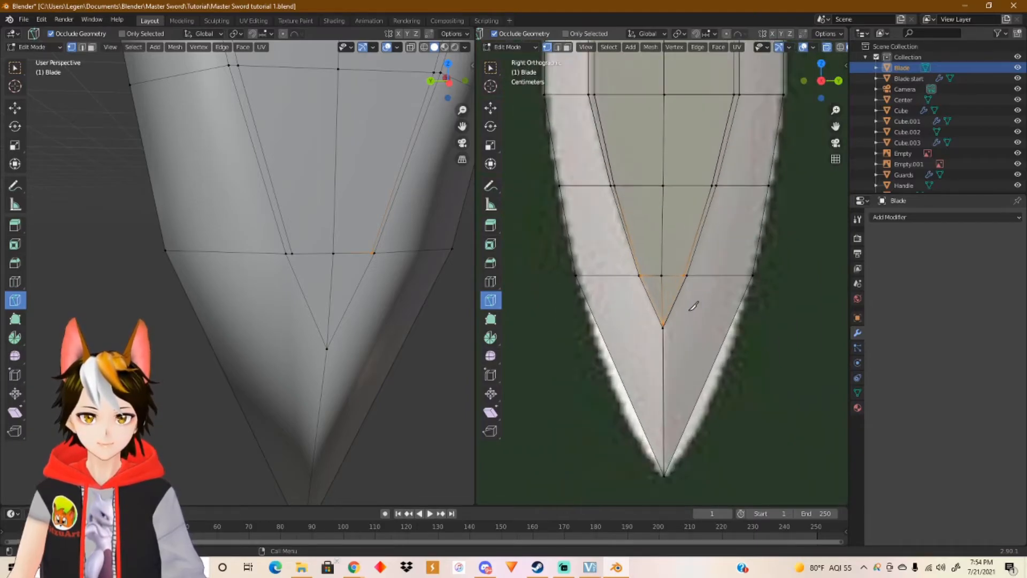
{"action": "scroll", "coordinate": [688, 315], "scroll_direction": "up", "scroll_amount": 2}
{"action": "scroll", "coordinate": [685, 342], "scroll_direction": "down", "scroll_amount": 2}
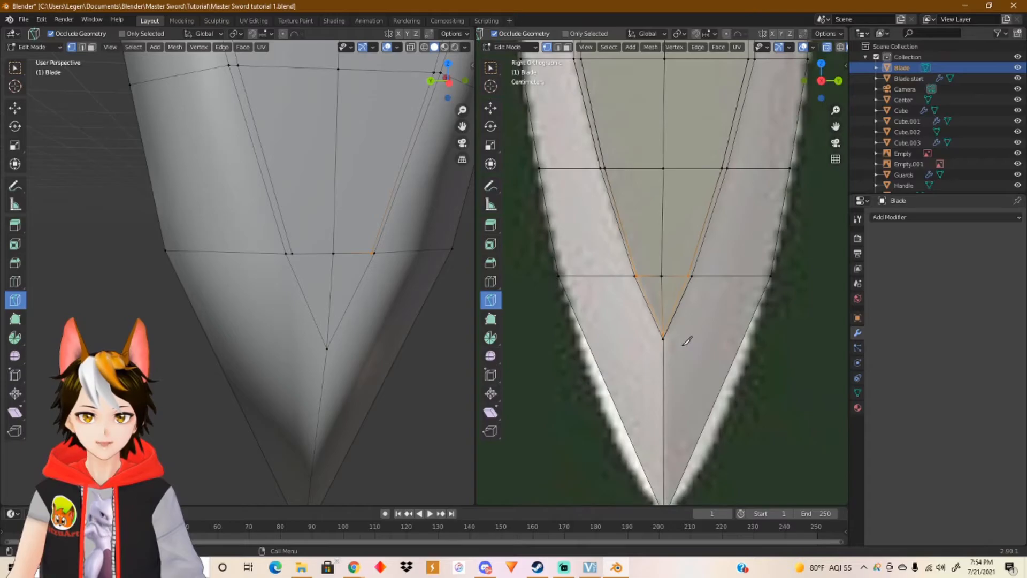
{"action": "scroll", "coordinate": [328, 271], "scroll_direction": "up", "scroll_amount": 3}
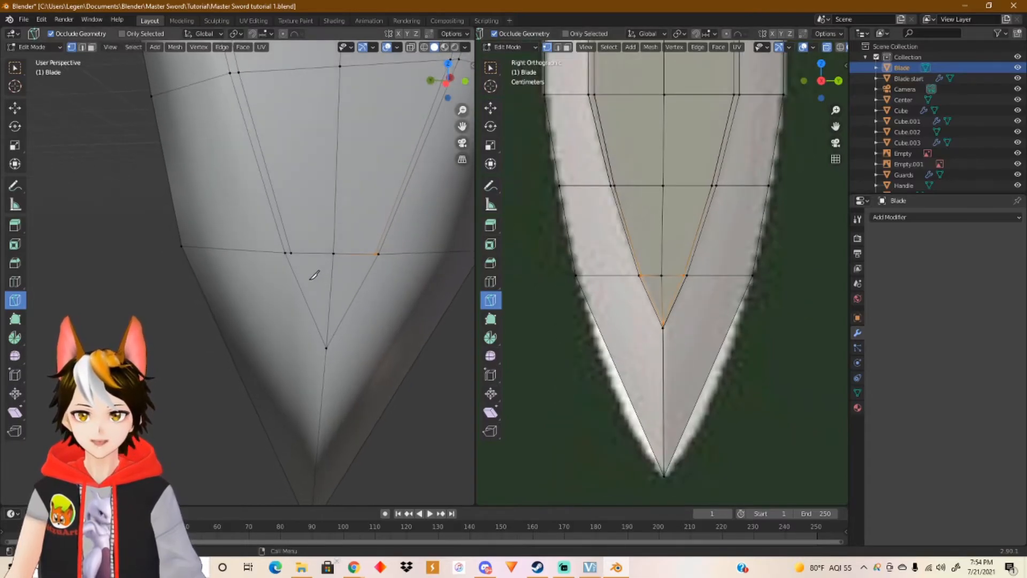
{"action": "middle_click_drag", "start_coordinate": [323, 275], "coordinate": [296, 277], "text": "shift"}
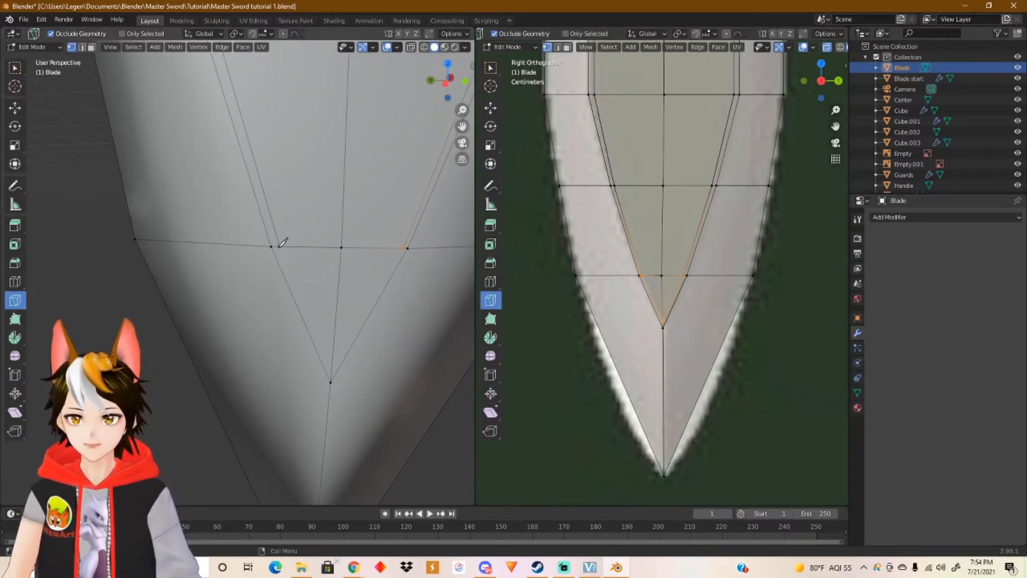
{"action": "left_click", "coordinate": [279, 246]}
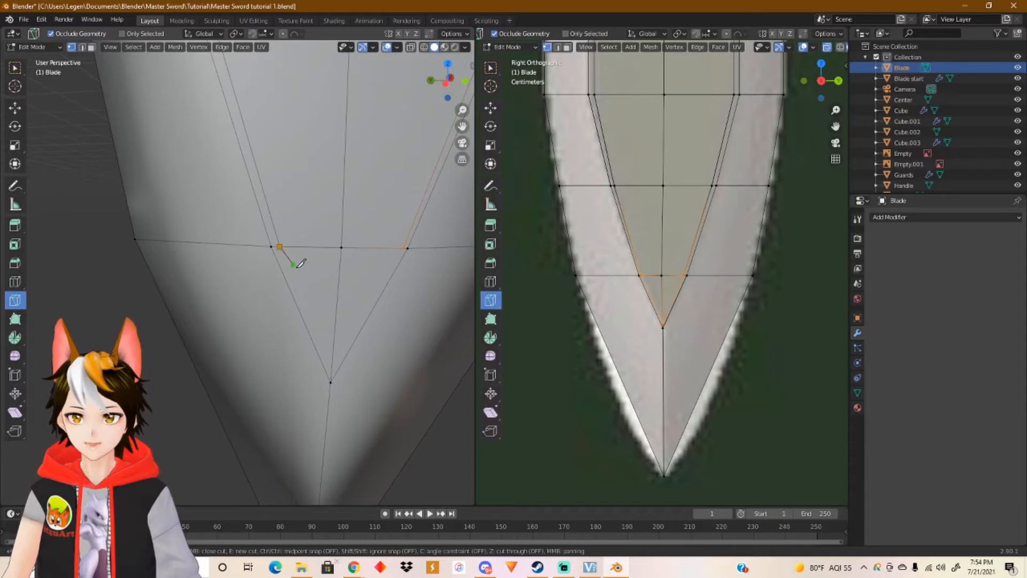
{"action": "left_click", "coordinate": [332, 365]}
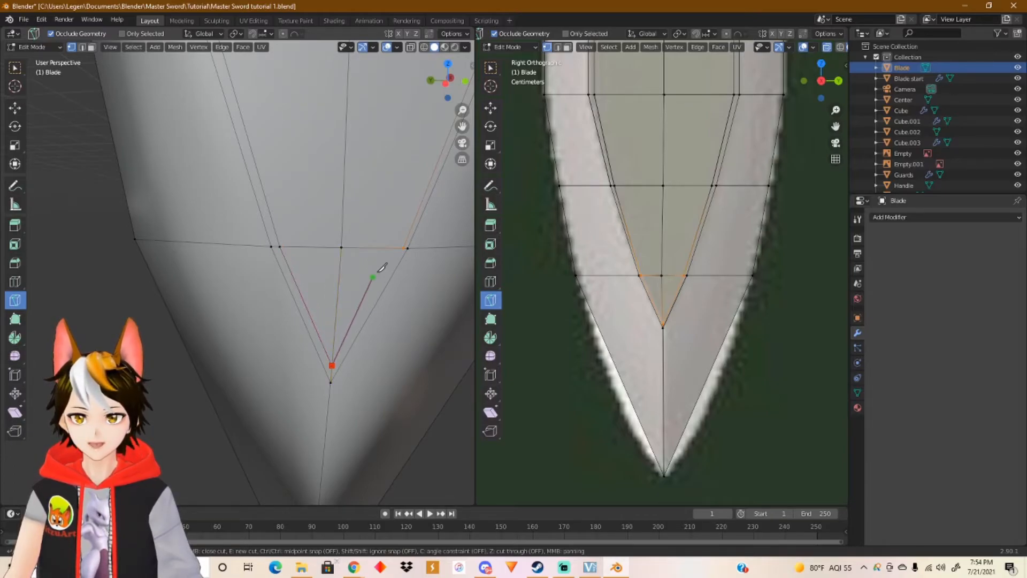
{"action": "left_click", "coordinate": [405, 247]}
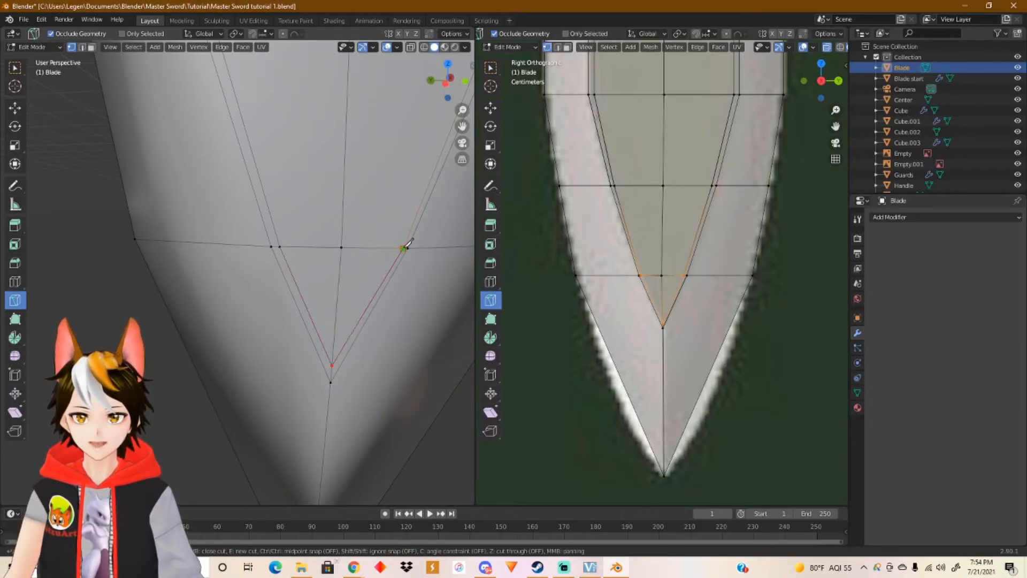
{"action": "key", "text": "Return"}
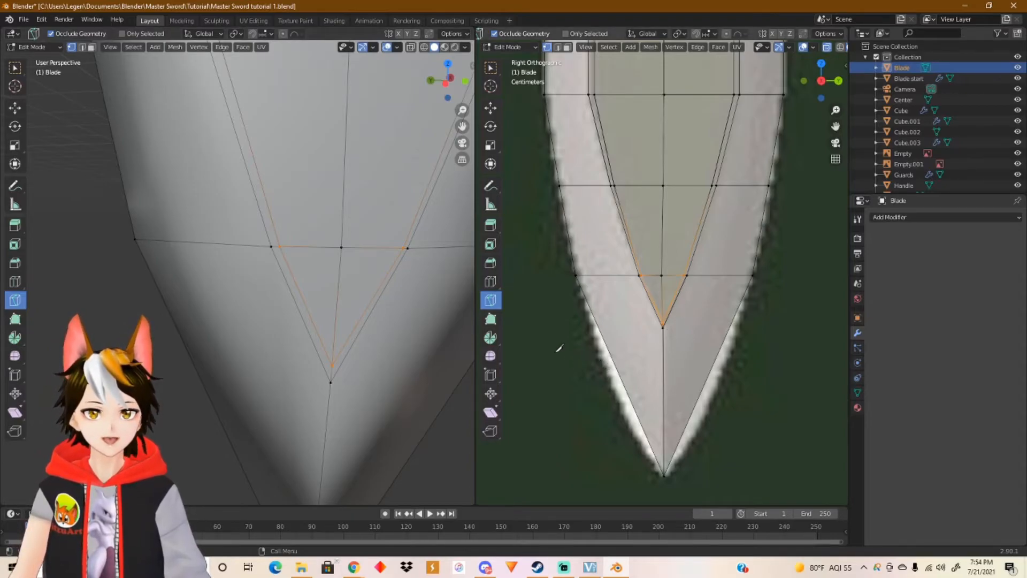
{"action": "left_click", "coordinate": [558, 361]}
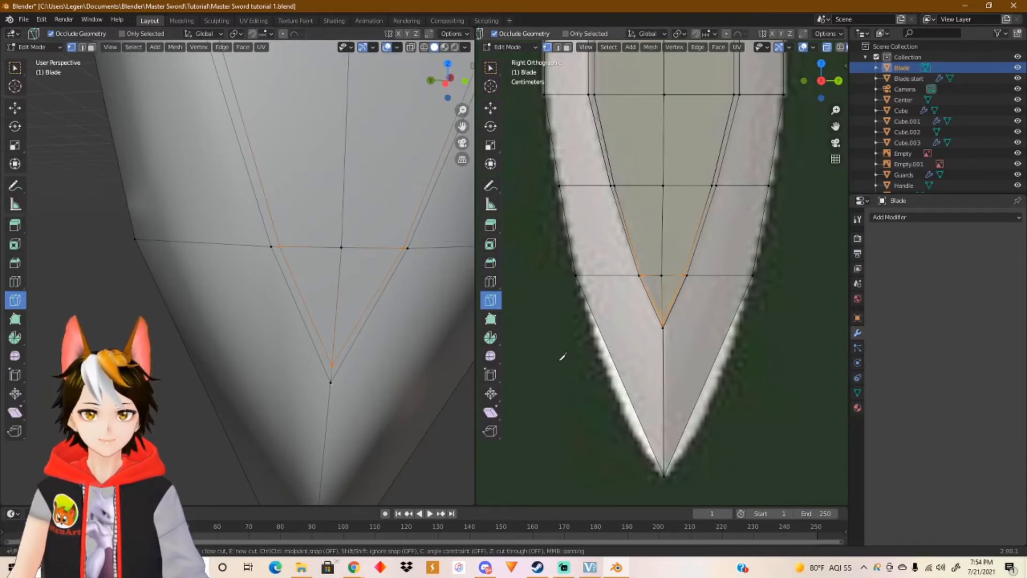
{"action": "key", "text": "Escape"}
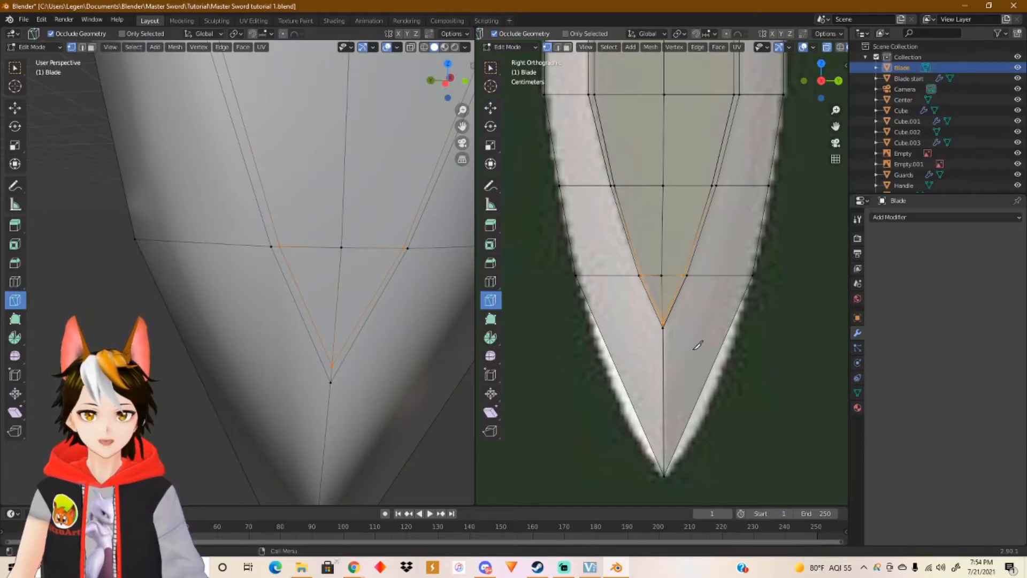
Step: Add a loop cut outside the central panel on the right-view face and slide it close to the panel's border
{"action": "key", "text": "ctrl+r"}
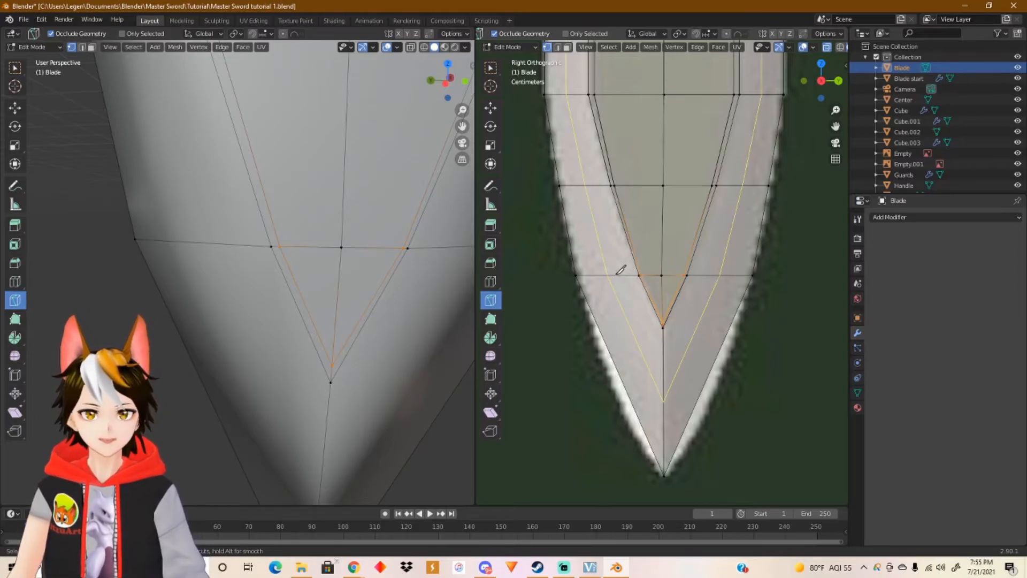
{"action": "left_click", "coordinate": [620, 270]}
{"action": "left_click_drag", "start_coordinate": [630, 268], "coordinate": [646, 263]}
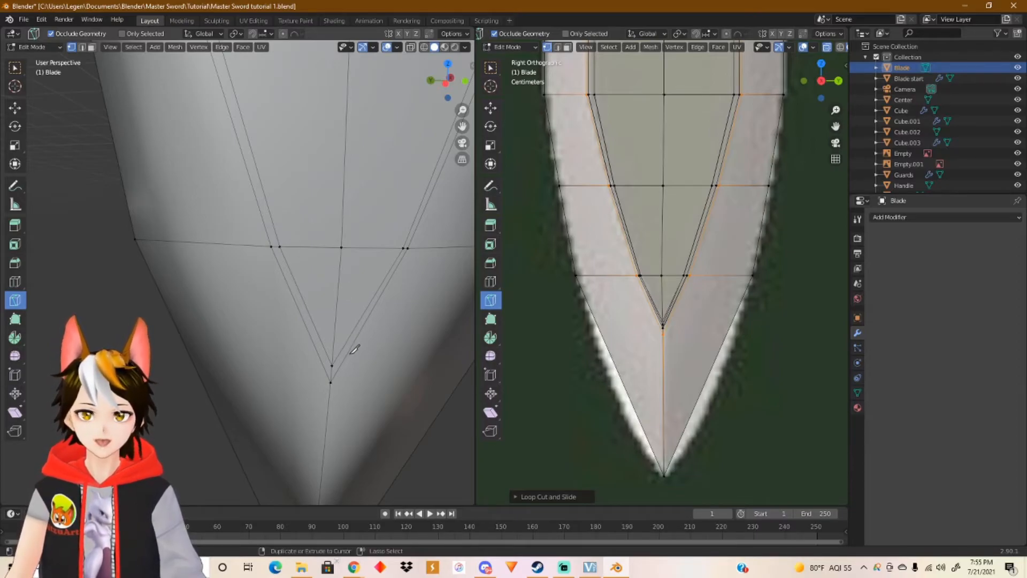
{"action": "key", "text": "ctrl+r"}
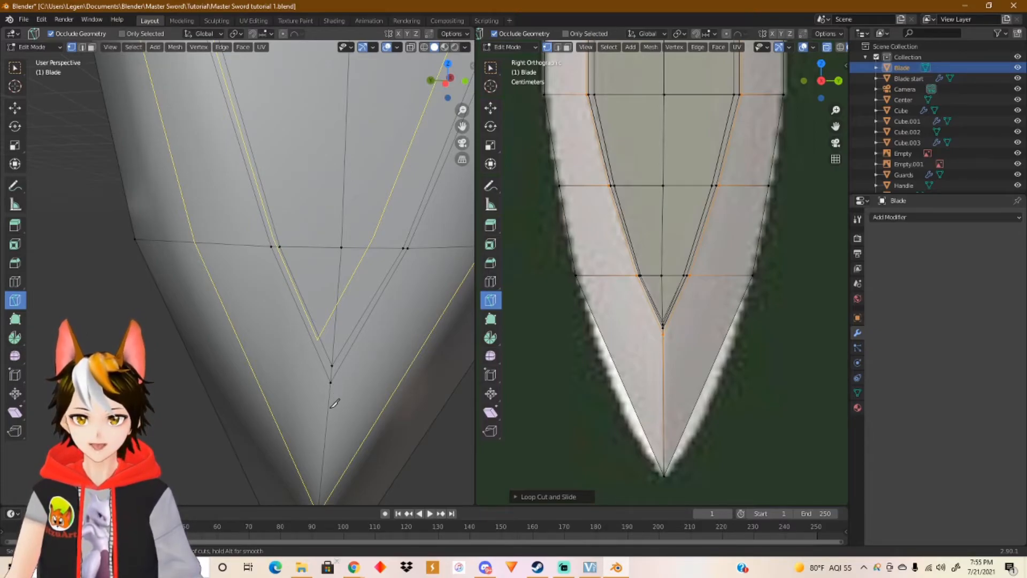
{"action": "left_click", "coordinate": [333, 405]}
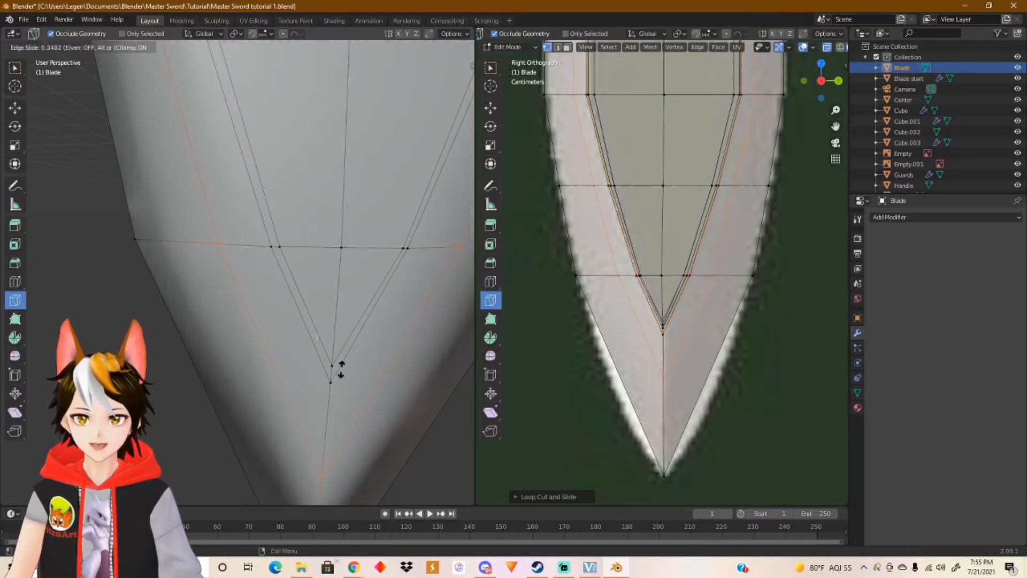
{"action": "left_click_drag", "start_coordinate": [343, 365], "coordinate": [383, 304]}
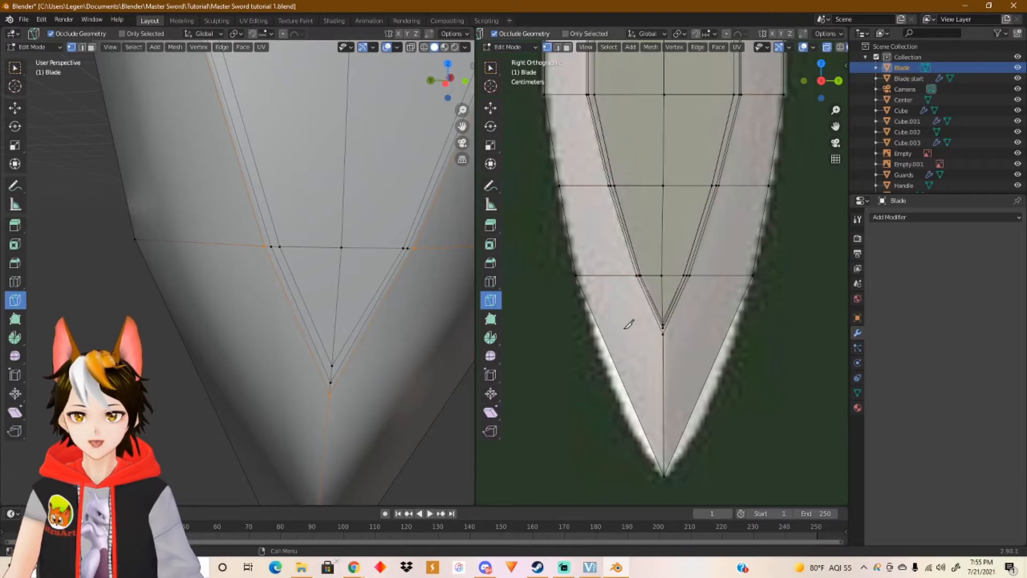
{"action": "scroll", "coordinate": [677, 323], "scroll_direction": "up", "scroll_amount": 5}
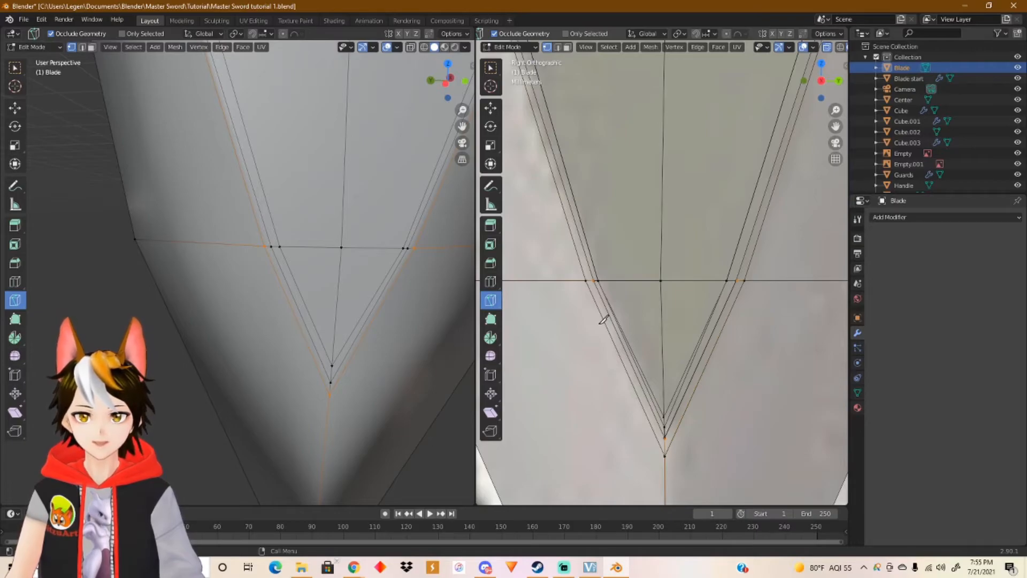
{"action": "key", "text": "ctrl+z"}
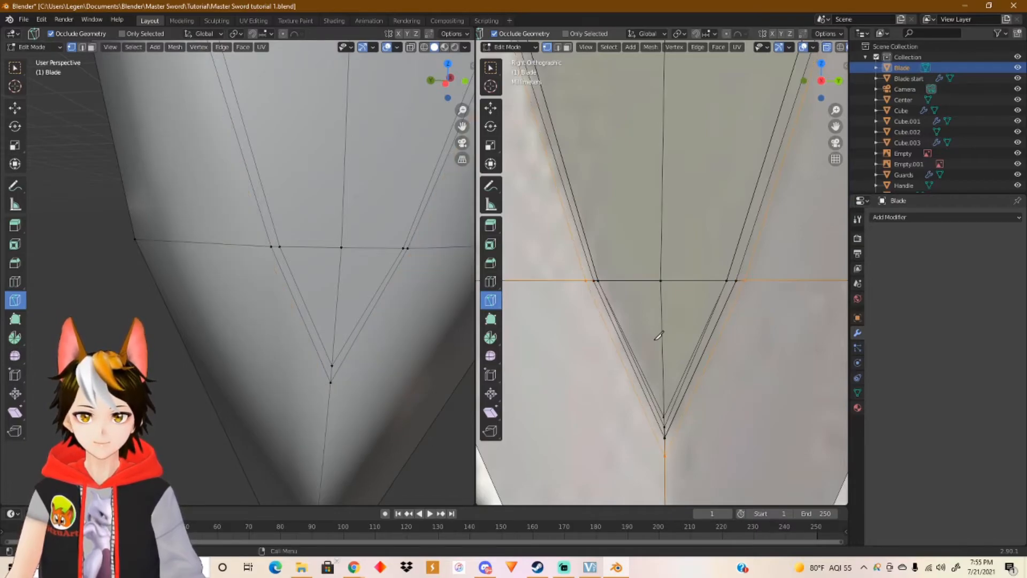
Step: Add a loop cut outside the central panel on the blade's opposite face and slide it close to the panel's border
{"action": "scroll", "coordinate": [360, 321], "scroll_direction": "down", "scroll_amount": 1}
{"action": "scroll", "coordinate": [357, 320], "scroll_direction": "down", "scroll_amount": 1}
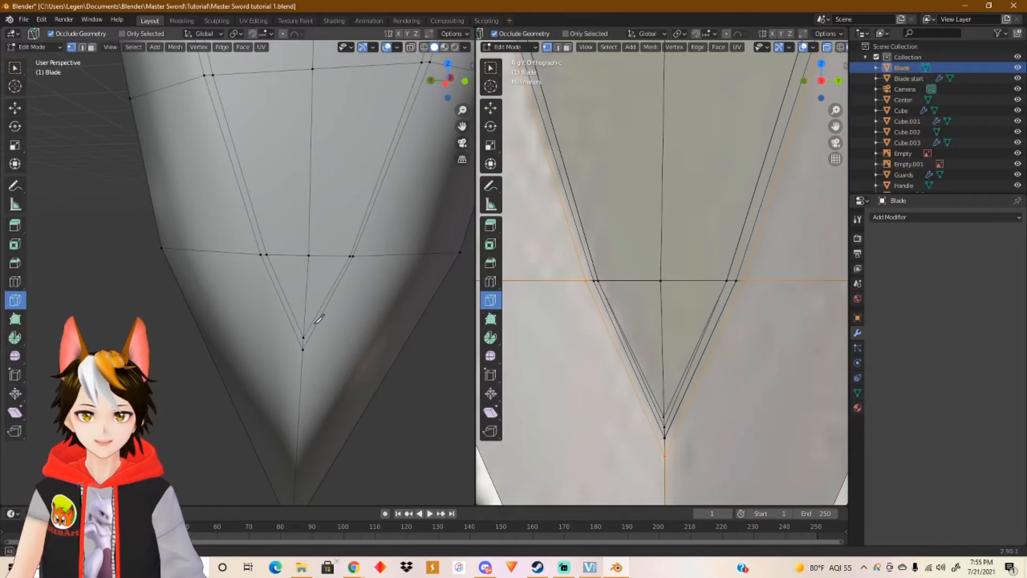
{"action": "scroll", "coordinate": [329, 319], "scroll_direction": "down", "scroll_amount": 1}
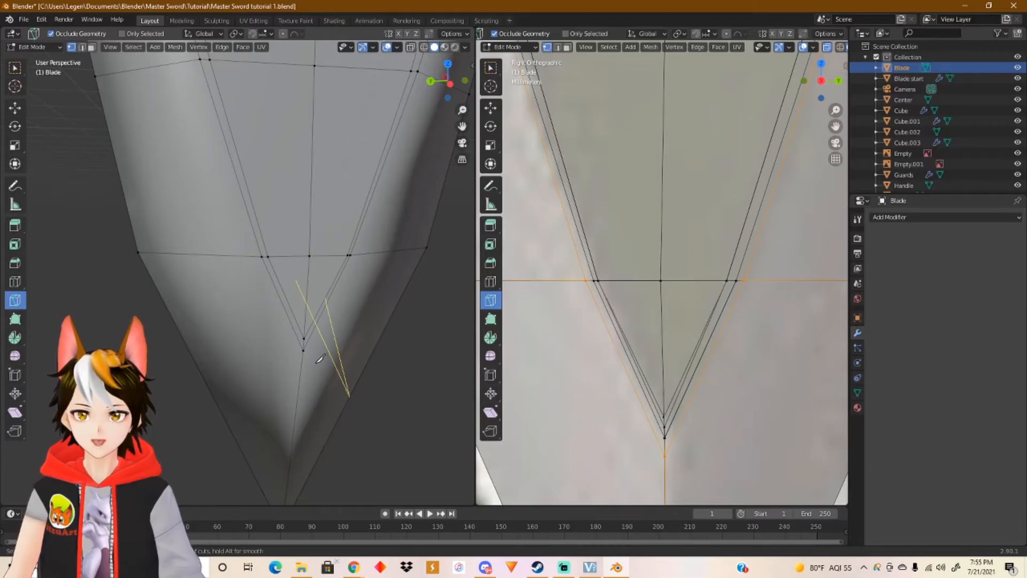
{"action": "left_click_drag", "start_coordinate": [311, 359], "coordinate": [330, 320]}
{"action": "middle_click_drag", "start_coordinate": [299, 338], "coordinate": [83, 316]}
{"action": "key", "text": "ctrl+z"}
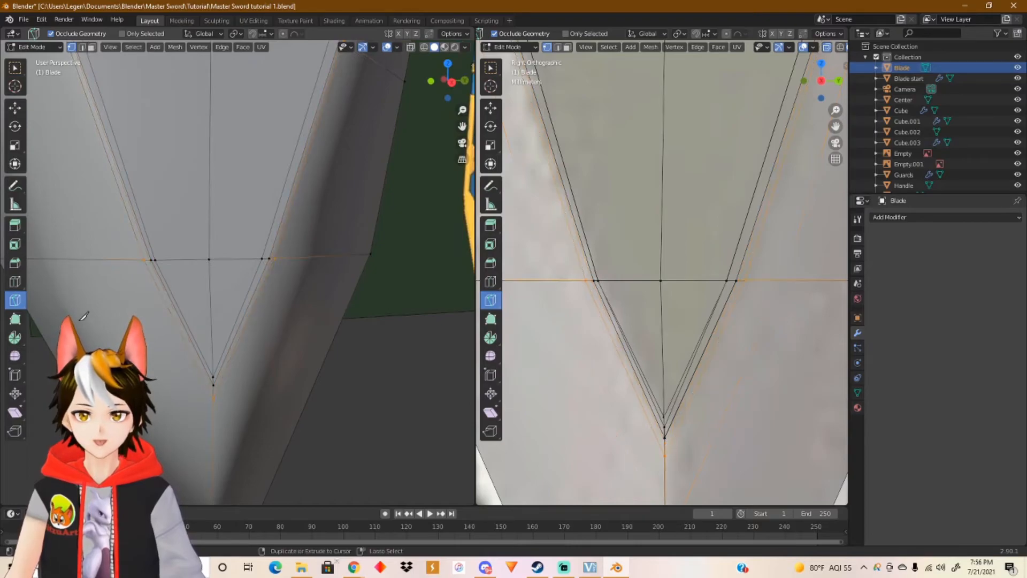
Step: Isolate the blade in Object Mode by hiding every other object, and return to editing its mesh
{"action": "scroll", "coordinate": [254, 320], "scroll_direction": "down", "scroll_amount": 2}
{"action": "scroll", "coordinate": [234, 154], "scroll_direction": "down", "scroll_amount": 6}
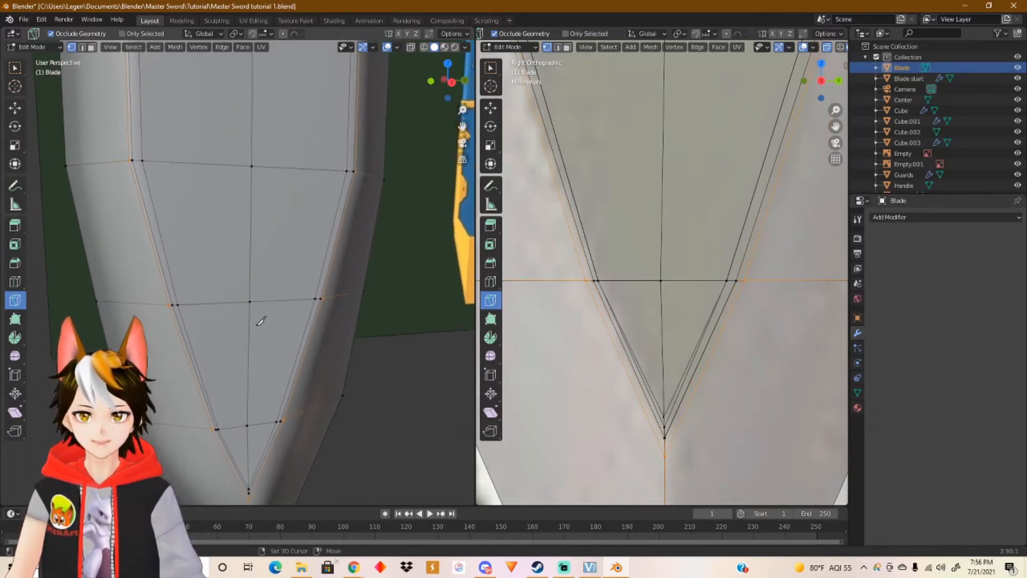
{"action": "middle_click_drag", "start_coordinate": [287, 371], "coordinate": [286, 380]}
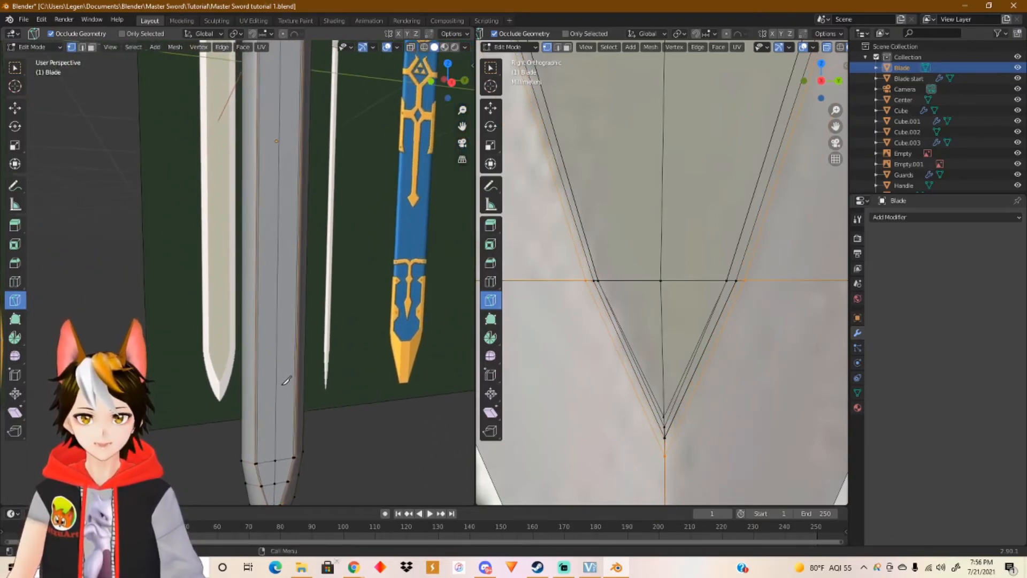
{"action": "key", "text": "Tab"}
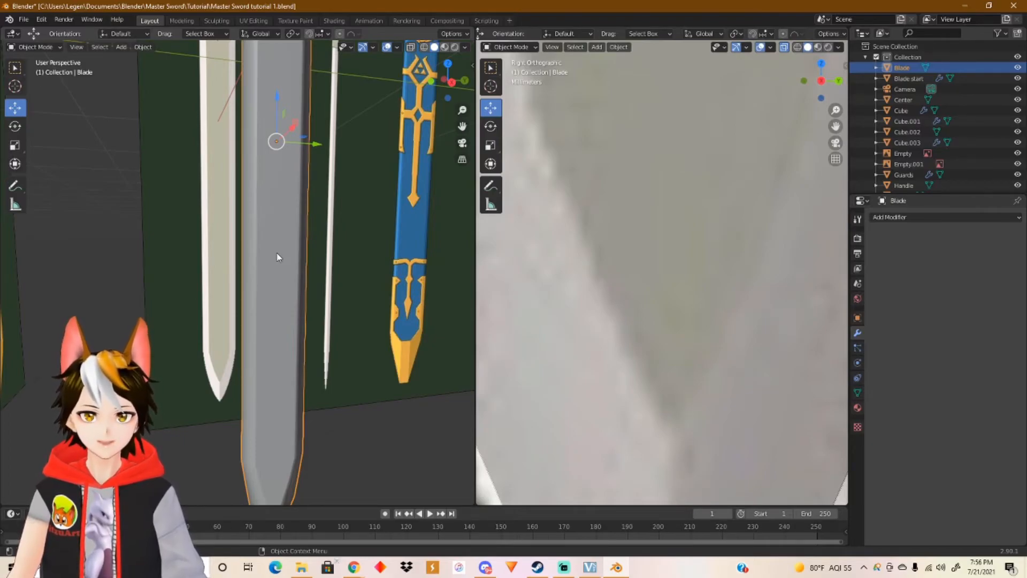
{"action": "scroll", "coordinate": [277, 256], "scroll_direction": "down", "scroll_amount": 2}
{"action": "middle_click_drag", "start_coordinate": [280, 254], "coordinate": [242, 341]}
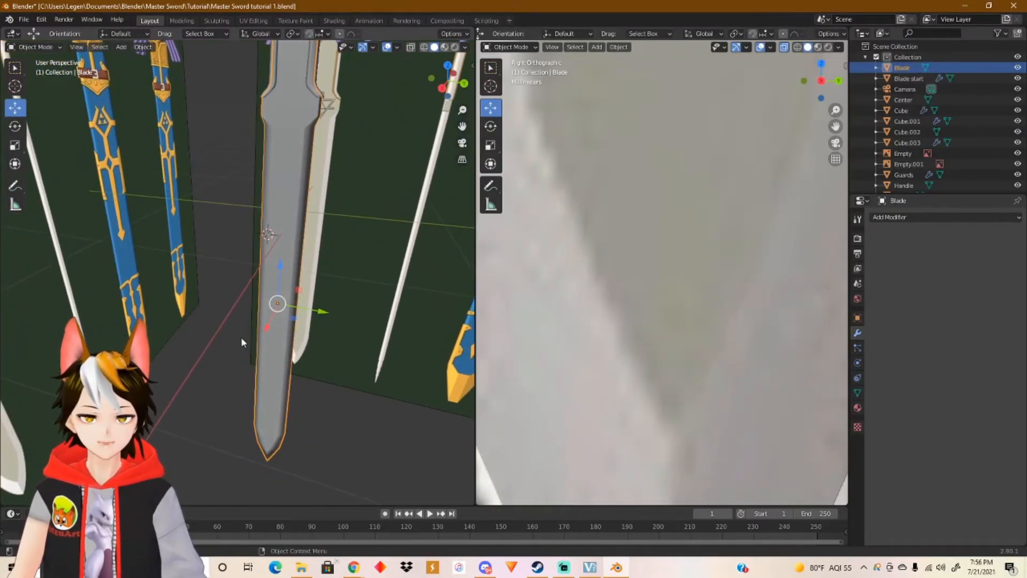
{"action": "key", "text": "shift+h"}
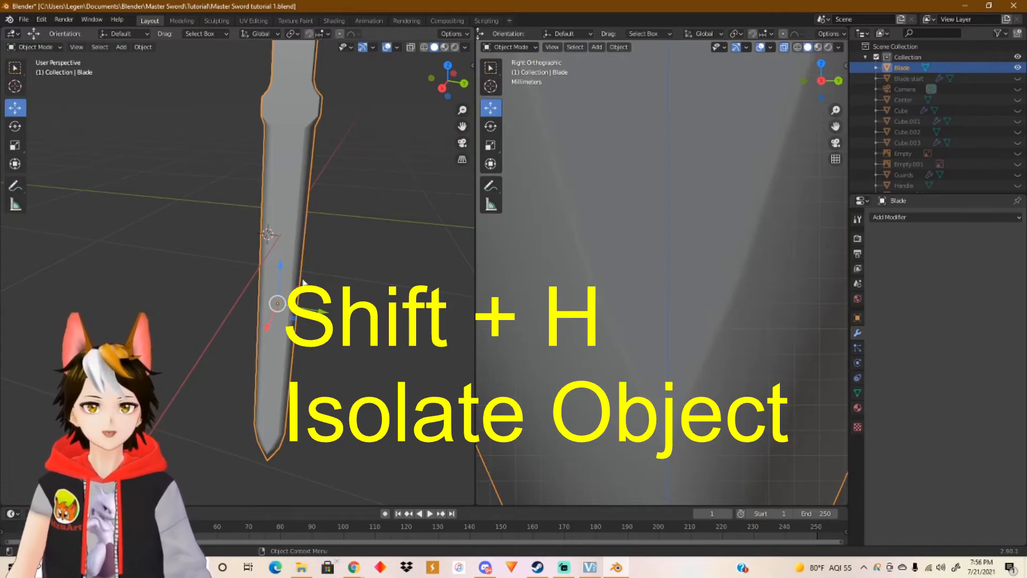
{"action": "middle_click_drag", "start_coordinate": [318, 226], "coordinate": [355, 199]}
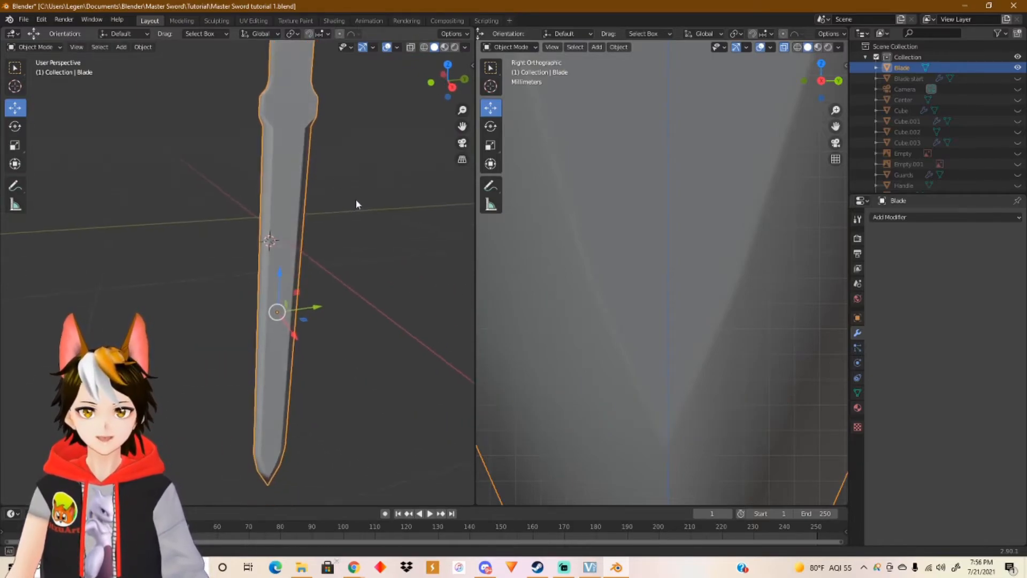
{"action": "key", "text": "Tab"}
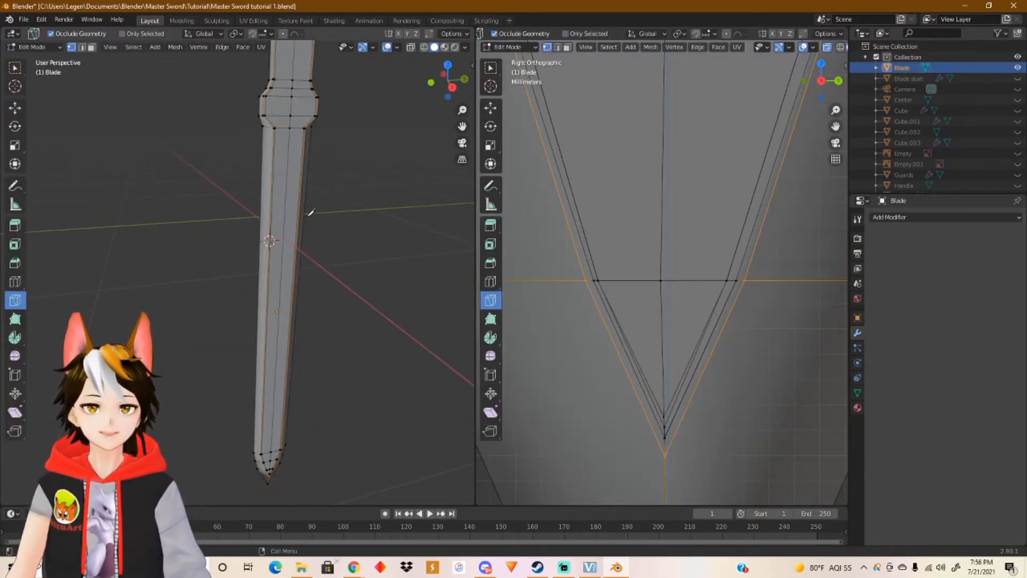
Step: Try a Knife cut across the top end face of the blade mesh, parallel to its right-view edge, starting from the outer support loop
{"action": "scroll", "coordinate": [291, 252], "scroll_direction": "up", "scroll_amount": 2}
{"action": "middle_click_drag", "start_coordinate": [300, 191], "coordinate": [289, 240], "text": "shift"}
{"action": "scroll", "coordinate": [289, 238], "scroll_direction": "up", "scroll_amount": 3}
{"action": "scroll", "coordinate": [289, 239], "scroll_direction": "down", "scroll_amount": 1}
{"action": "middle_click_drag", "start_coordinate": [289, 199], "coordinate": [309, 326], "text": "shift"}
{"action": "middle_click_drag", "start_coordinate": [276, 193], "coordinate": [273, 286]}
{"action": "mouse_move", "coordinate": [277, 166]}
{"action": "middle_mouse_down", "text": "shift"}
{"action": "mouse_move", "coordinate": [278, 353]}
{"action": "mouse_move", "coordinate": [286, 281]}
{"action": "mouse_move", "coordinate": [288, 326]}
{"action": "middle_mouse_up", "text": "shift"}
{"action": "mouse_move", "coordinate": [289, 171]}
{"action": "middle_mouse_down", "text": "shift"}
{"action": "mouse_move", "coordinate": [284, 263]}
{"action": "mouse_move", "coordinate": [314, 183]}
{"action": "mouse_move", "coordinate": [328, 280]}
{"action": "mouse_move", "coordinate": [310, 252]}
{"action": "middle_mouse_up", "text": "shift"}
{"action": "middle_click_drag", "start_coordinate": [315, 181], "coordinate": [296, 287], "text": "shift"}
{"action": "middle_click_drag", "start_coordinate": [316, 169], "coordinate": [289, 247]}
{"action": "scroll", "coordinate": [288, 247], "scroll_direction": "down", "scroll_amount": 1}
{"action": "scroll", "coordinate": [318, 261], "scroll_direction": "up", "scroll_amount": 6}
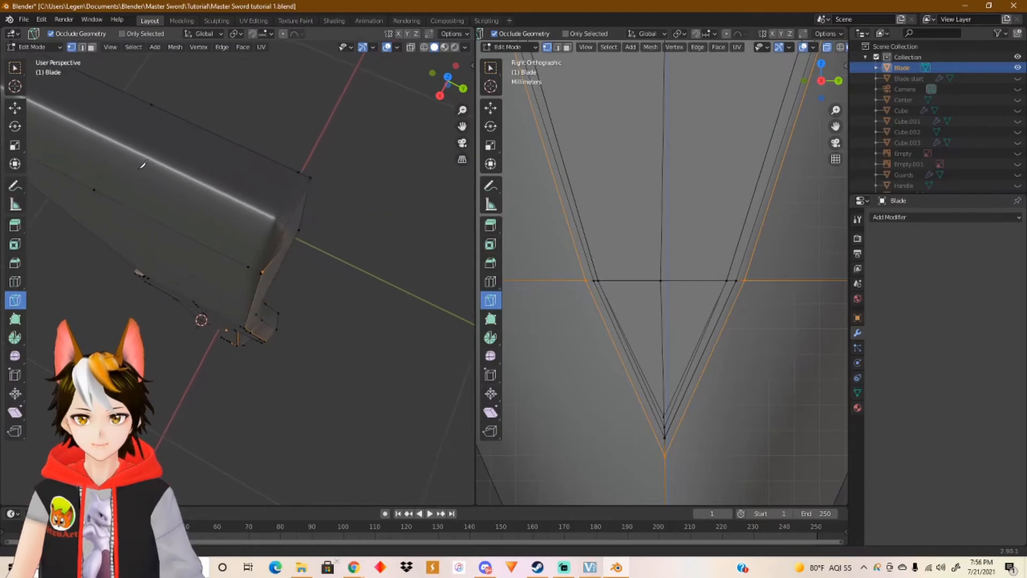
{"action": "middle_click_drag", "start_coordinate": [320, 260], "coordinate": [198, 261]}
{"action": "middle_click_drag", "start_coordinate": [272, 290], "coordinate": [274, 314]}
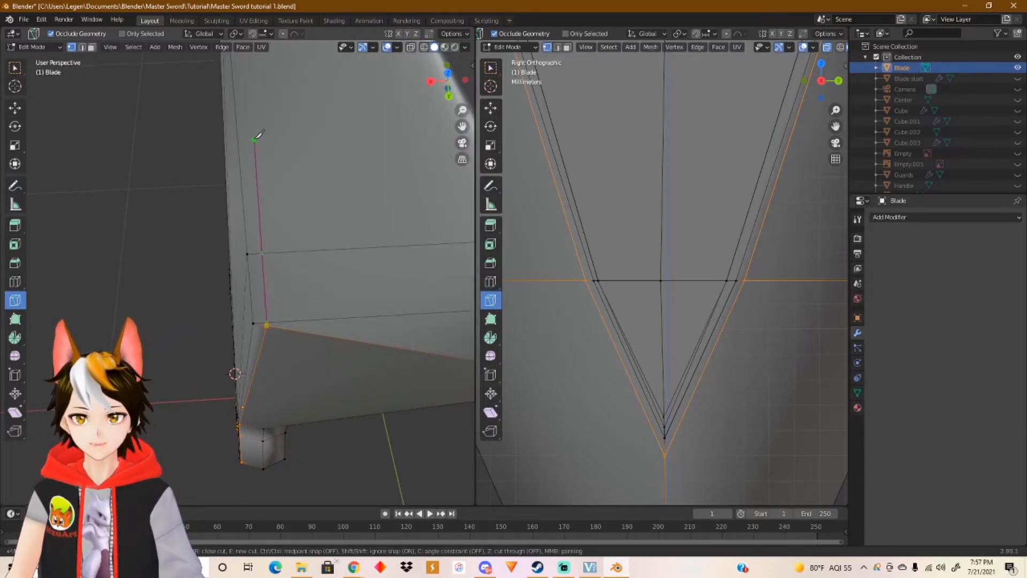
{"action": "middle_click_drag", "start_coordinate": [255, 139], "coordinate": [314, 342], "text": "shift"}
{"action": "middle_click_drag", "start_coordinate": [286, 139], "coordinate": [320, 444], "text": "shift"}
{"action": "middle_click_drag", "start_coordinate": [291, 171], "coordinate": [316, 416], "text": "shift"}
{"action": "middle_click_drag", "start_coordinate": [290, 254], "coordinate": [322, 282], "text": "shift"}
{"action": "middle_click_drag", "start_coordinate": [334, 215], "coordinate": [239, 299], "text": "shift"}
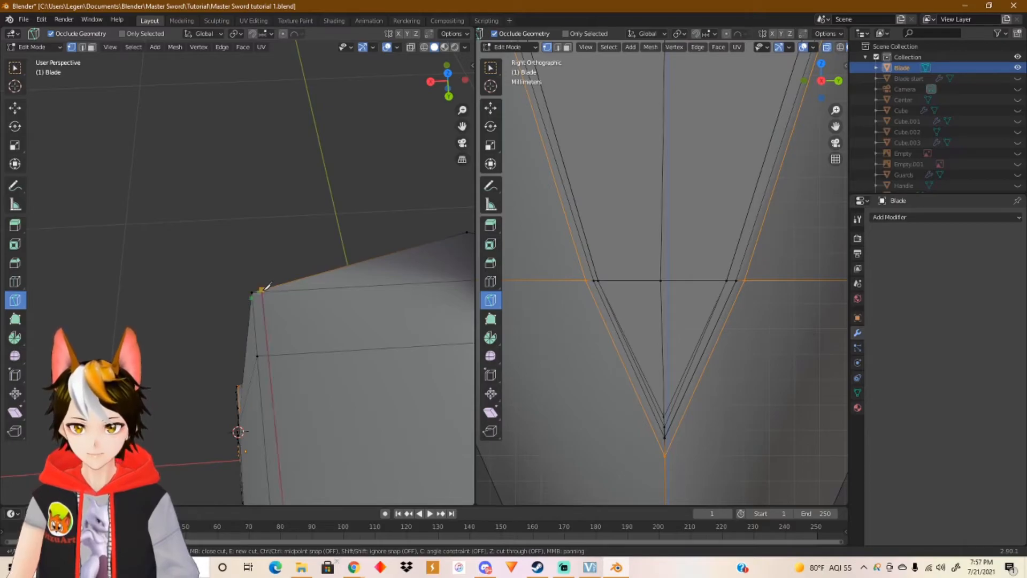
{"action": "middle_click_drag", "start_coordinate": [276, 301], "coordinate": [327, 332], "text": "shift"}
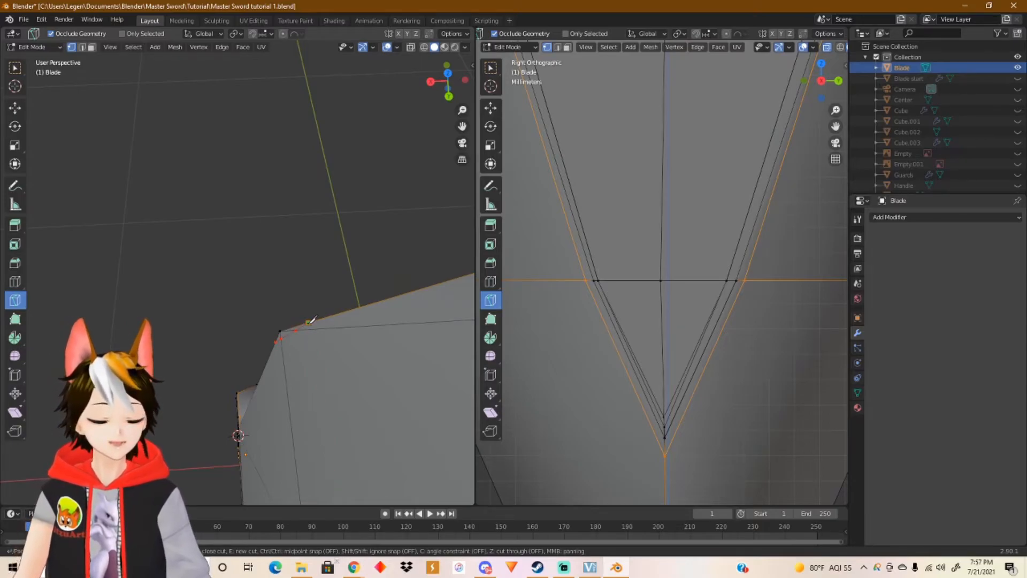
{"action": "key", "text": "Return"}
{"action": "middle_click_drag", "start_coordinate": [308, 321], "coordinate": [441, 258]}
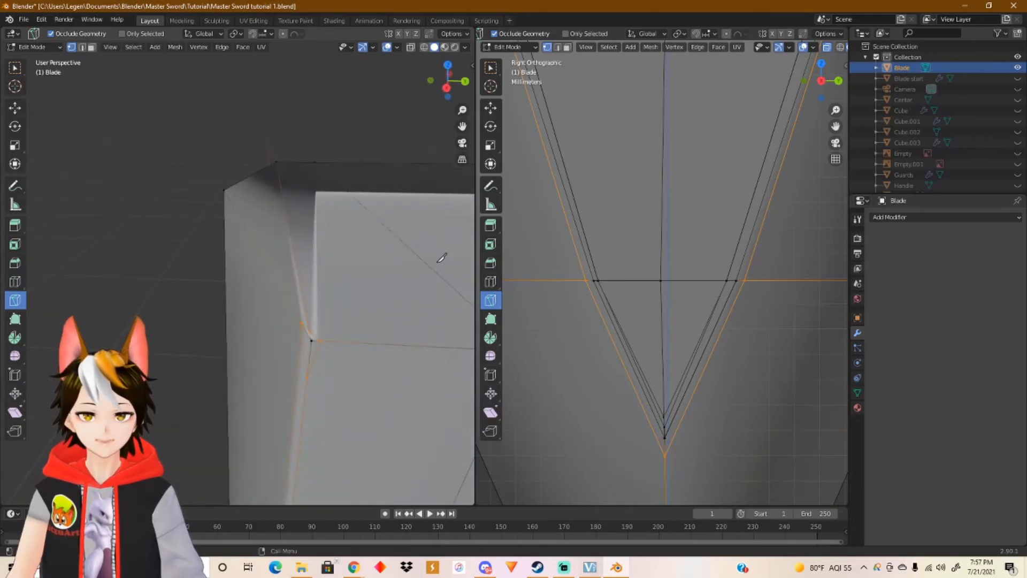
{"action": "middle_click_drag", "start_coordinate": [340, 315], "coordinate": [333, 337]}
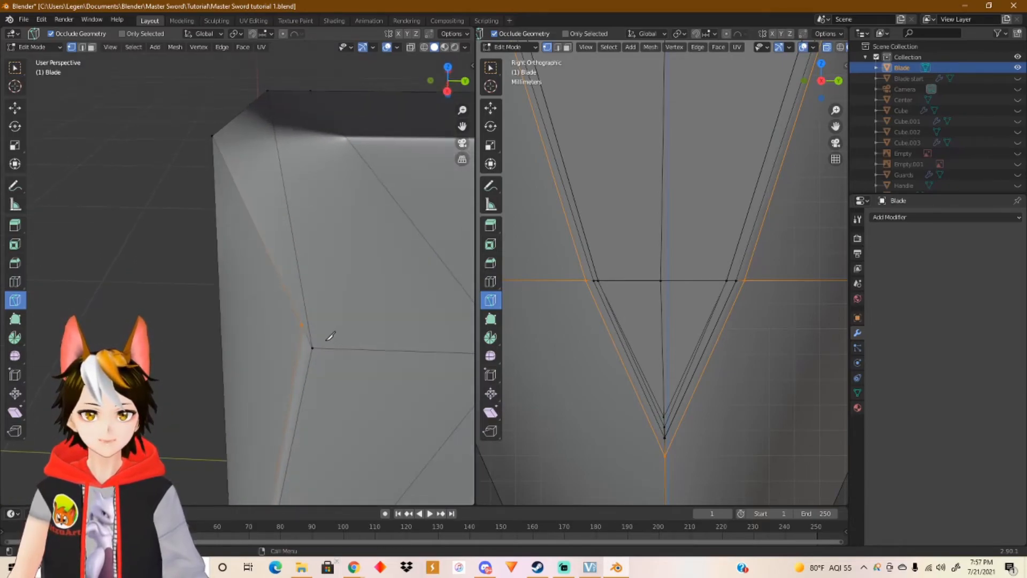
Step: Knife a cut across the top end face of the blade mesh, close to its right-view edge, from one side to the other
{"action": "scroll", "coordinate": [389, 305], "scroll_direction": "down", "scroll_amount": 3}
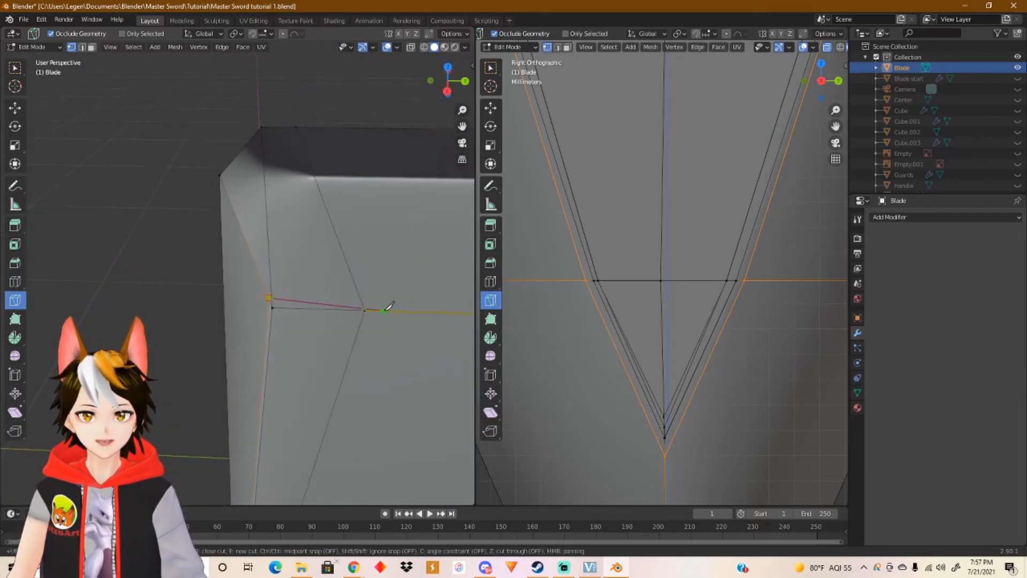
{"action": "middle_click_drag", "start_coordinate": [418, 285], "coordinate": [300, 335], "text": "shift"}
{"action": "scroll", "coordinate": [385, 317], "scroll_direction": "down", "scroll_amount": 3}
{"action": "middle_click_drag", "start_coordinate": [402, 308], "coordinate": [65, 290], "text": "shift"}
{"action": "middle_click_drag", "start_coordinate": [336, 277], "coordinate": [123, 271], "text": "shift"}
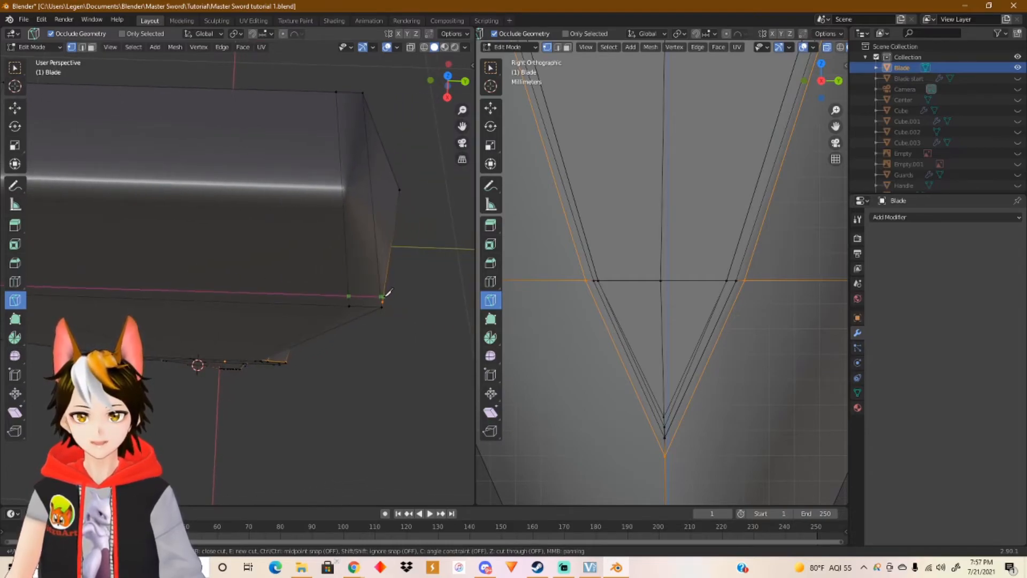
{"action": "scroll", "coordinate": [387, 301], "scroll_direction": "up", "scroll_amount": 2}
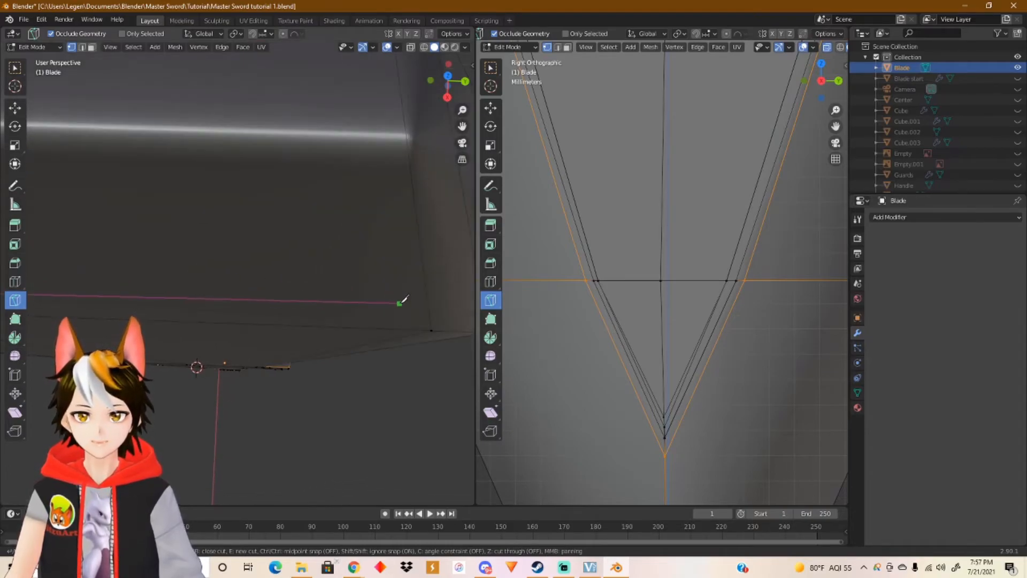
{"action": "middle_click_drag", "start_coordinate": [399, 302], "coordinate": [272, 295], "text": "shift"}
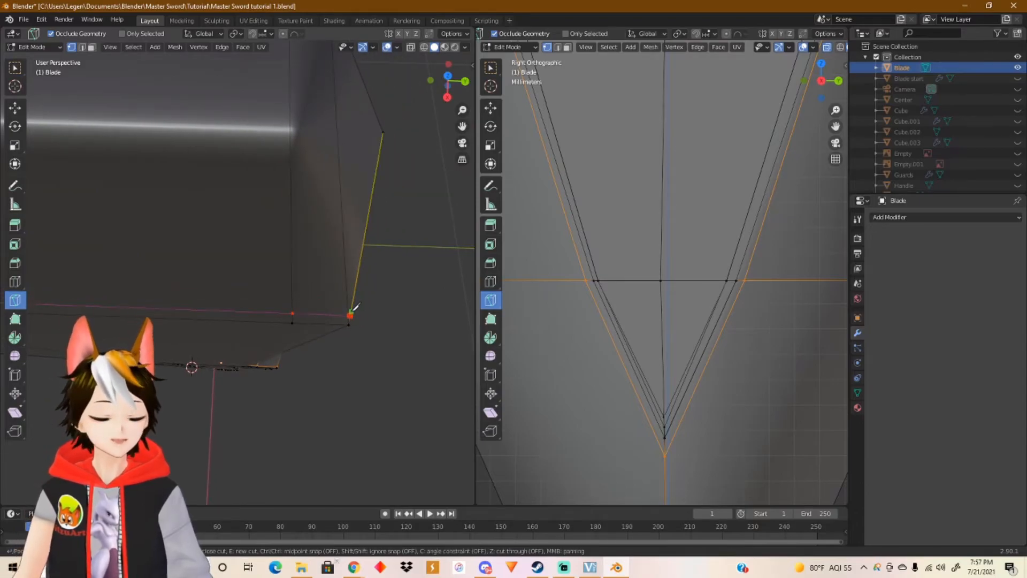
{"action": "left_click", "coordinate": [351, 314]}
{"action": "key", "text": "Return"}
Step: Add a loop cut outside the central panel on the blade's opposite face and slide it close to the panel's border
{"action": "middle_click_drag", "start_coordinate": [277, 272], "coordinate": [70, 151]}
{"action": "middle_click_drag", "start_coordinate": [291, 230], "coordinate": [346, 335]}
{"action": "middle_click_drag", "start_coordinate": [317, 418], "coordinate": [246, 322], "text": "shift"}
{"action": "scroll", "coordinate": [262, 321], "scroll_direction": "up", "scroll_amount": 2}
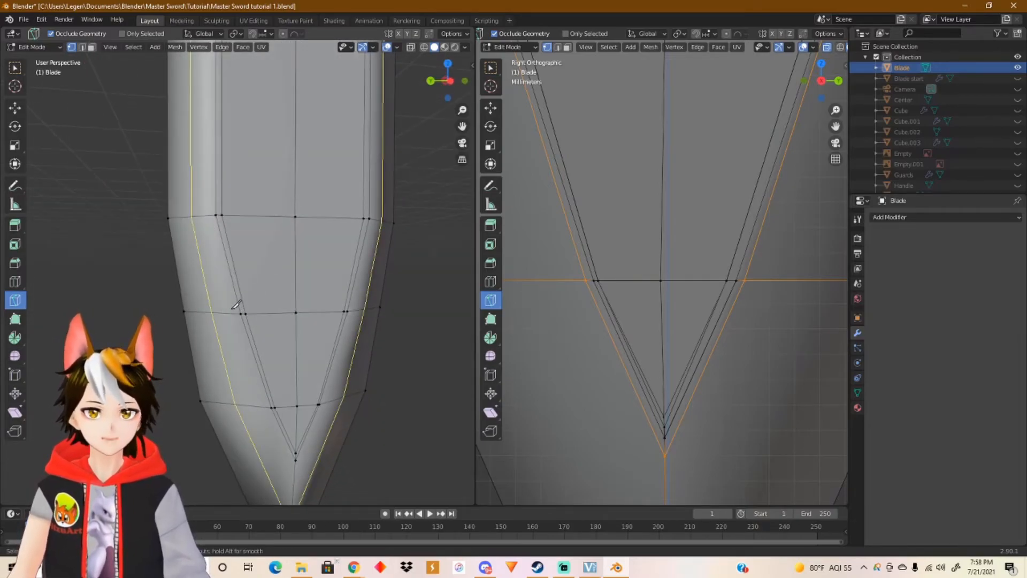
{"action": "mouse_move", "coordinate": [227, 309]}
{"action": "left_mouse_down"}
{"action": "mouse_move", "coordinate": [218, 313]}
{"action": "mouse_move", "coordinate": [244, 308]}
{"action": "left_mouse_up"}
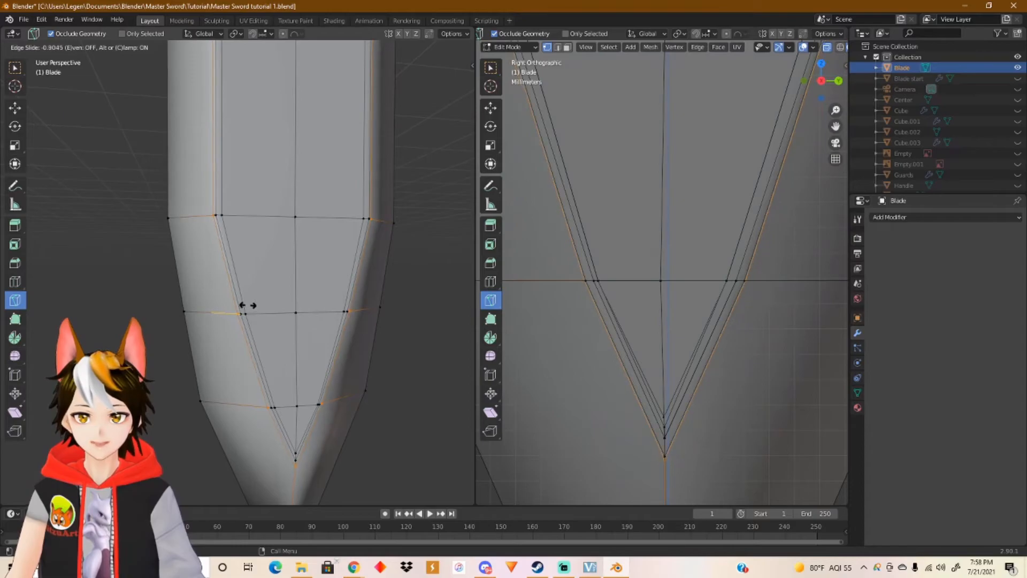
{"action": "left_click_drag", "start_coordinate": [246, 305], "coordinate": [248, 305]}
Step: Examine how the newly added support loop runs around the corners and across the top end face of the blade mesh
{"action": "middle_click_drag", "start_coordinate": [234, 197], "coordinate": [270, 373], "text": "shift"}
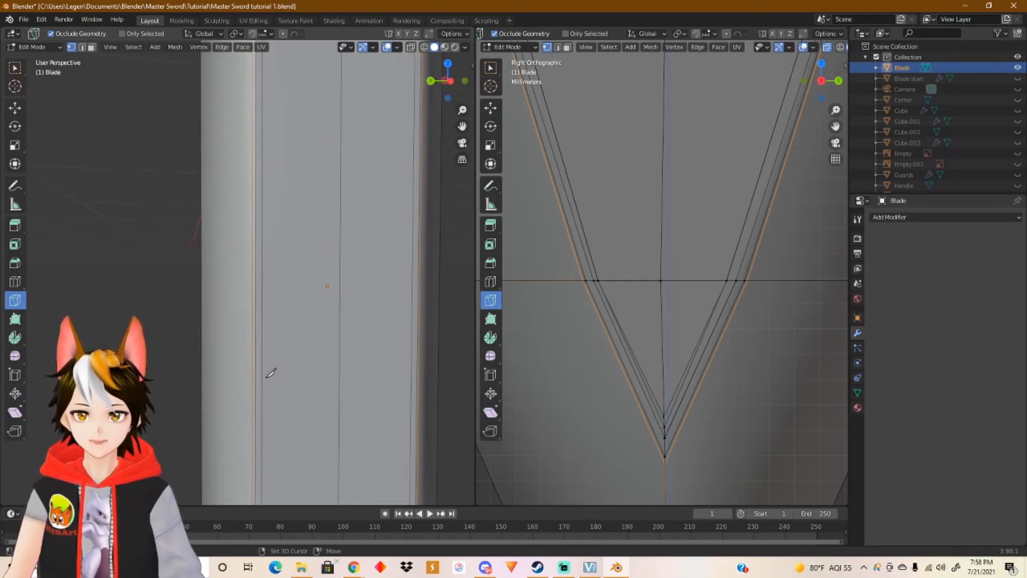
{"action": "mouse_move", "coordinate": [267, 278]}
{"action": "middle_mouse_down", "text": "shift"}
{"action": "mouse_move", "coordinate": [270, 339]}
{"action": "mouse_move", "coordinate": [279, 294]}
{"action": "mouse_move", "coordinate": [279, 317]}
{"action": "mouse_move", "coordinate": [263, 321]}
{"action": "mouse_move", "coordinate": [284, 344]}
{"action": "mouse_move", "coordinate": [266, 246]}
{"action": "mouse_move", "coordinate": [277, 360]}
{"action": "mouse_move", "coordinate": [286, 222]}
{"action": "mouse_move", "coordinate": [297, 284]}
{"action": "mouse_move", "coordinate": [274, 245]}
{"action": "mouse_move", "coordinate": [297, 167]}
{"action": "mouse_move", "coordinate": [284, 289]}
{"action": "middle_mouse_up", "text": "shift"}
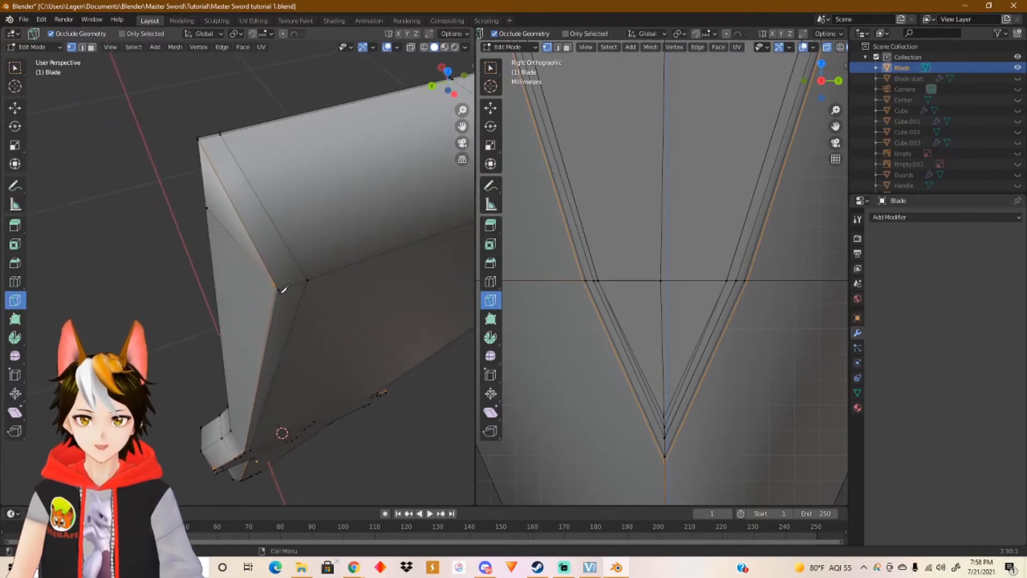
{"action": "middle_click_drag", "start_coordinate": [297, 251], "coordinate": [397, 221]}
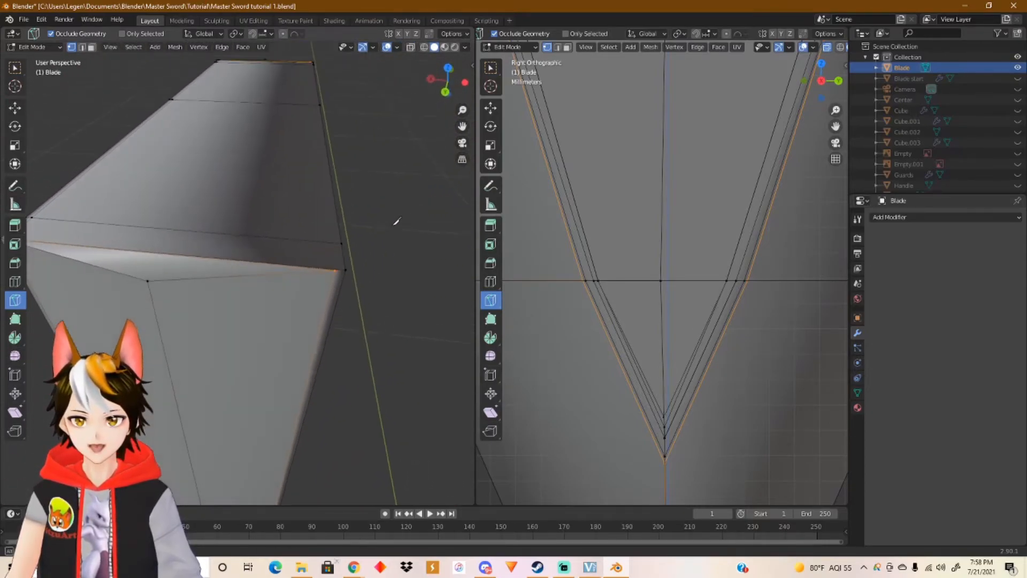
{"action": "middle_click_drag", "start_coordinate": [176, 305], "coordinate": [430, 236], "text": "shift"}
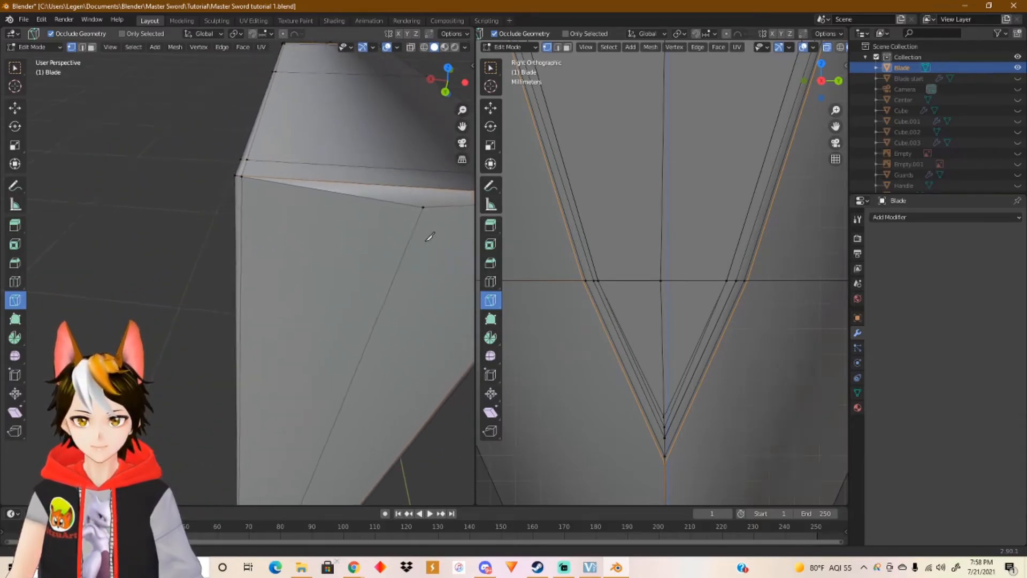
{"action": "middle_click_drag", "start_coordinate": [290, 280], "coordinate": [387, 310]}
{"action": "scroll", "coordinate": [278, 260], "scroll_direction": "up", "scroll_amount": 1}
{"action": "middle_click_drag", "start_coordinate": [299, 225], "coordinate": [206, 354]}
{"action": "scroll", "coordinate": [309, 284], "scroll_direction": "up", "scroll_amount": 2}
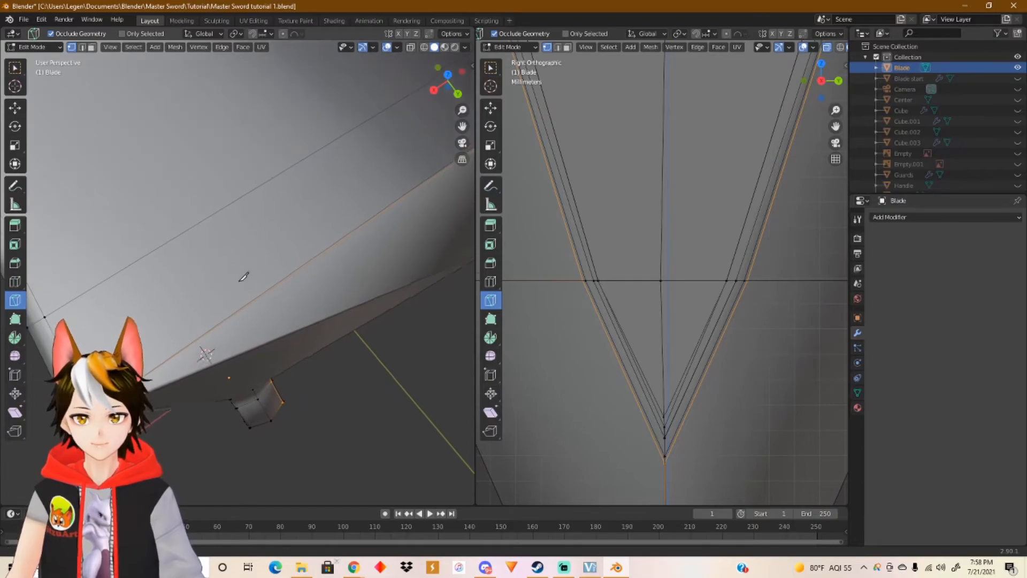
{"action": "middle_click_drag", "start_coordinate": [245, 272], "coordinate": [223, 328], "text": "shift"}
{"action": "scroll", "coordinate": [231, 320], "scroll_direction": "down", "scroll_amount": 3}
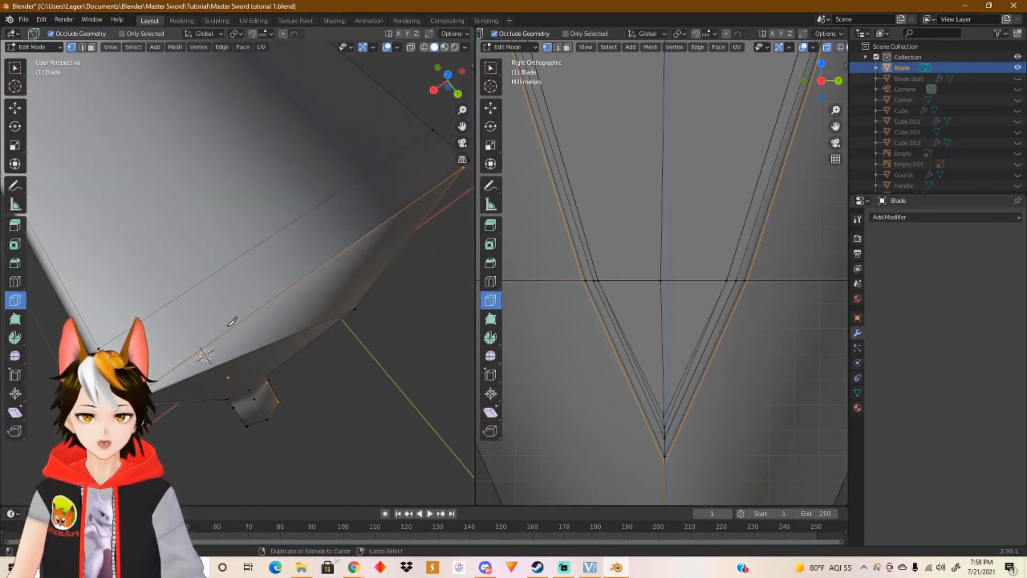
{"action": "left_click", "coordinate": [214, 330], "text": "alt"}
{"action": "scroll", "coordinate": [214, 335], "scroll_direction": "down", "scroll_amount": 2}
{"action": "middle_click_drag", "start_coordinate": [252, 312], "coordinate": [316, 285]}
{"action": "key", "text": "ctrl+z"}
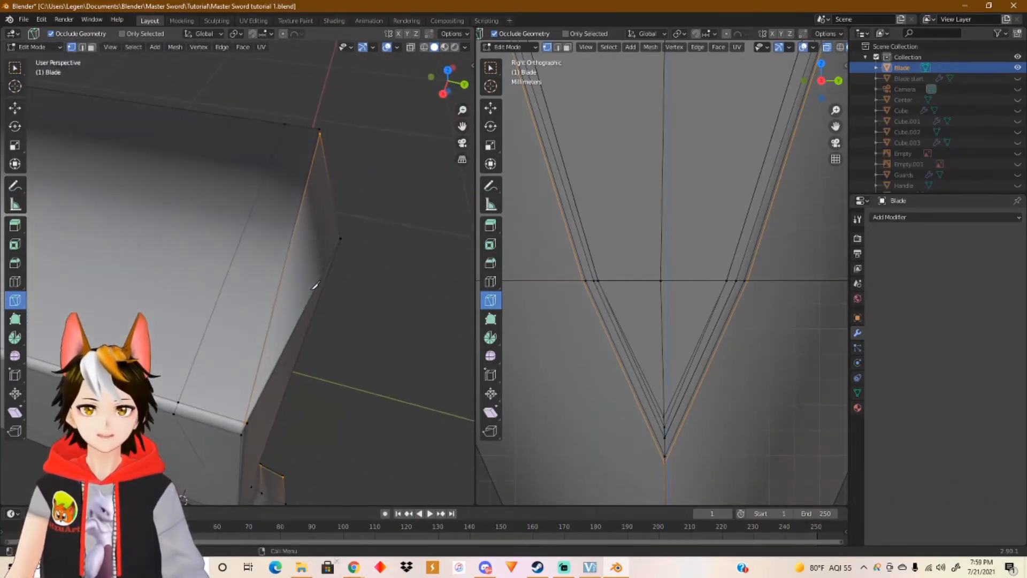
Step: Switch to edge selection and remove the support loop's edge that crosses the top end of the blade mesh
{"action": "left_click", "coordinate": [15, 108]}
{"action": "middle_click_drag", "start_coordinate": [215, 188], "coordinate": [150, 219]}
{"action": "middle_click_drag", "start_coordinate": [346, 231], "coordinate": [286, 357], "text": "shift"}
{"action": "middle_click_drag", "start_coordinate": [329, 266], "coordinate": [329, 332], "text": "shift"}
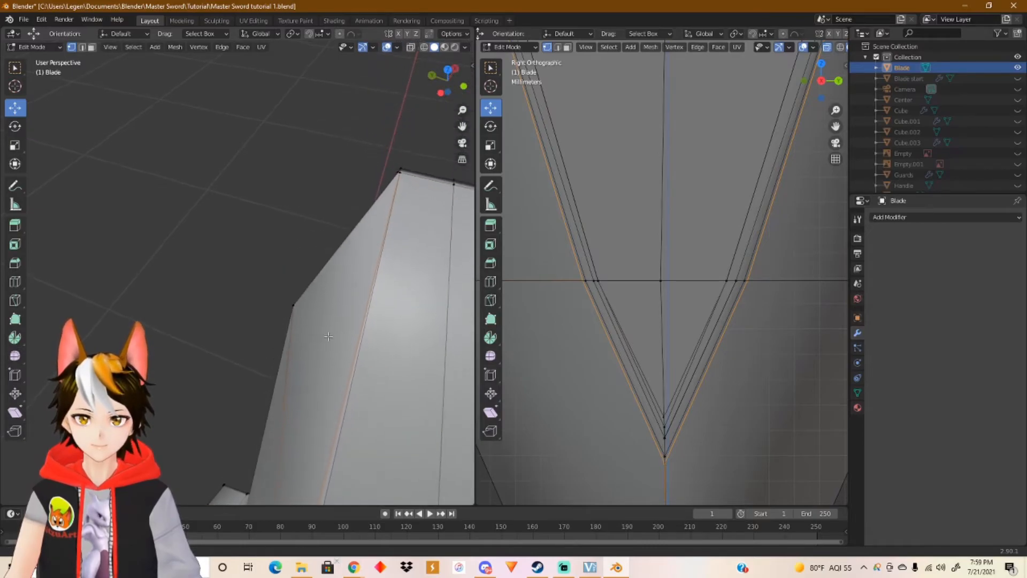
{"action": "middle_click_drag", "start_coordinate": [332, 226], "coordinate": [415, 238]}
{"action": "middle_click_drag", "start_coordinate": [315, 206], "coordinate": [220, 295]}
{"action": "scroll", "coordinate": [275, 270], "scroll_direction": "up", "scroll_amount": 3}
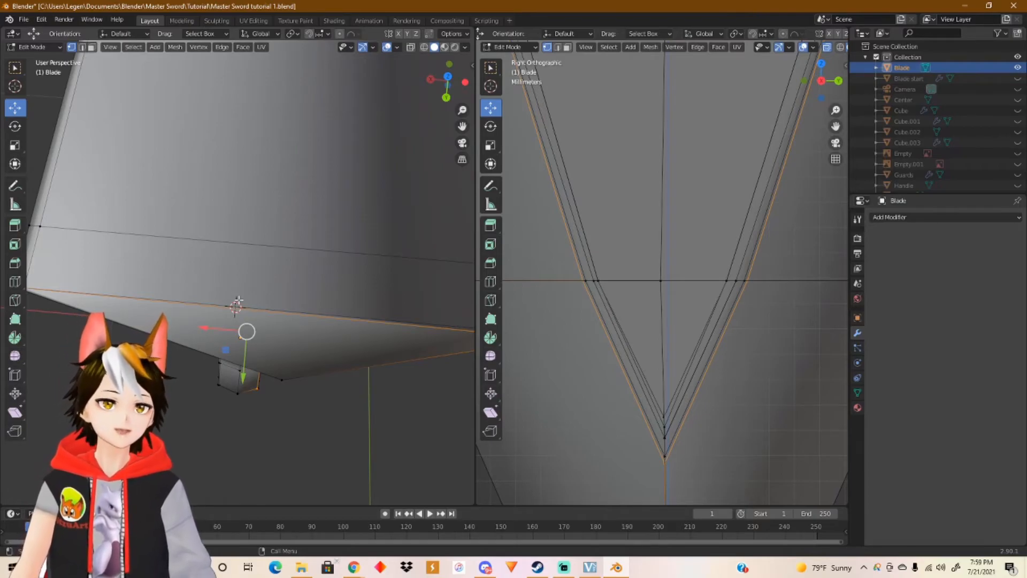
{"action": "key", "text": "2"}
{"action": "middle_click_drag", "start_coordinate": [255, 303], "coordinate": [380, 328]}
{"action": "scroll", "coordinate": [367, 327], "scroll_direction": "up", "scroll_amount": 1}
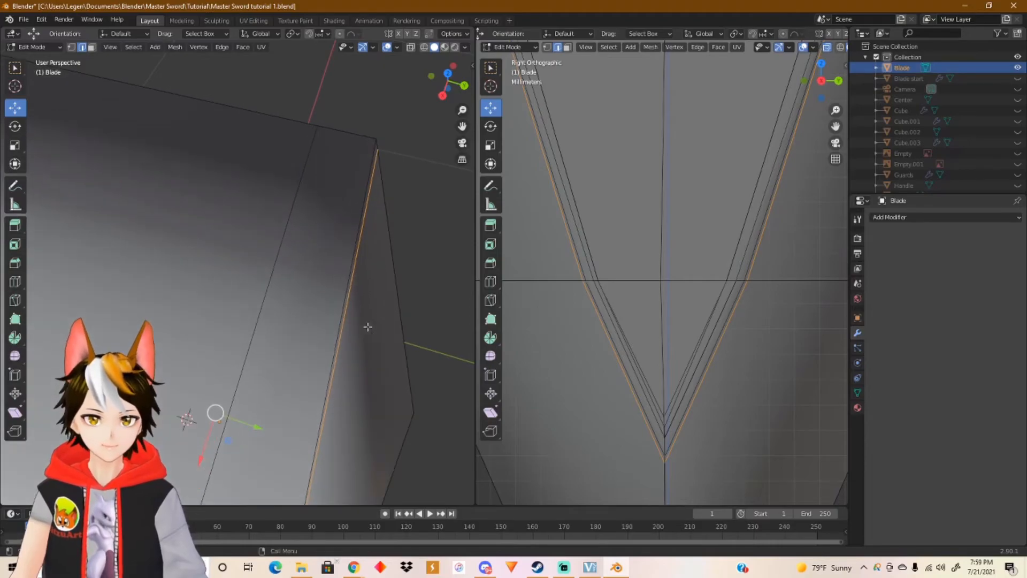
{"action": "left_click", "coordinate": [368, 204]}
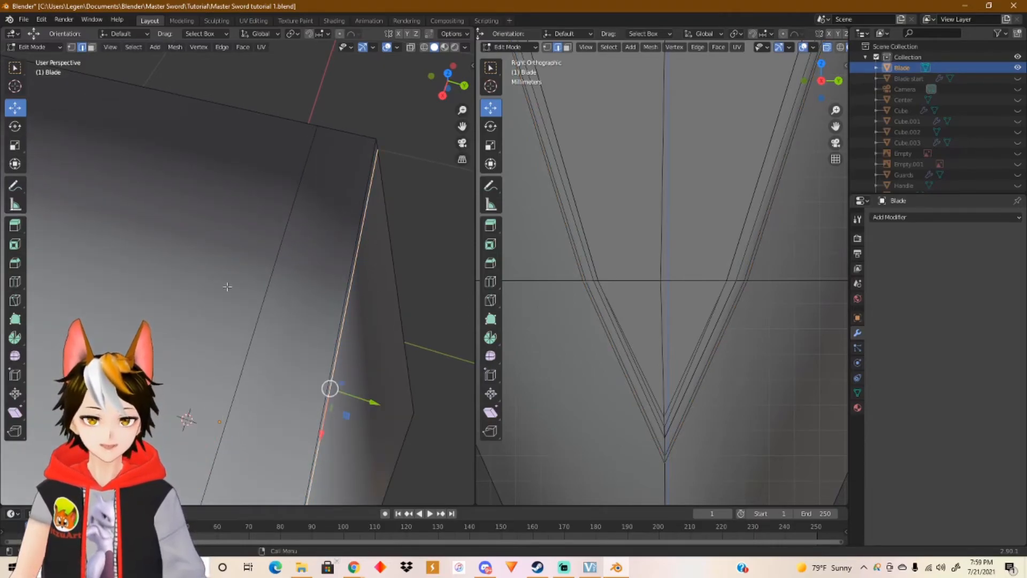
{"action": "scroll", "coordinate": [233, 288], "scroll_direction": "down", "scroll_amount": 5}
{"action": "middle_click_drag", "start_coordinate": [196, 298], "coordinate": [351, 297], "text": "shift"}
{"action": "middle_click_drag", "start_coordinate": [122, 205], "coordinate": [305, 298], "text": "shift"}
{"action": "scroll", "coordinate": [258, 296], "scroll_direction": "up", "scroll_amount": 4}
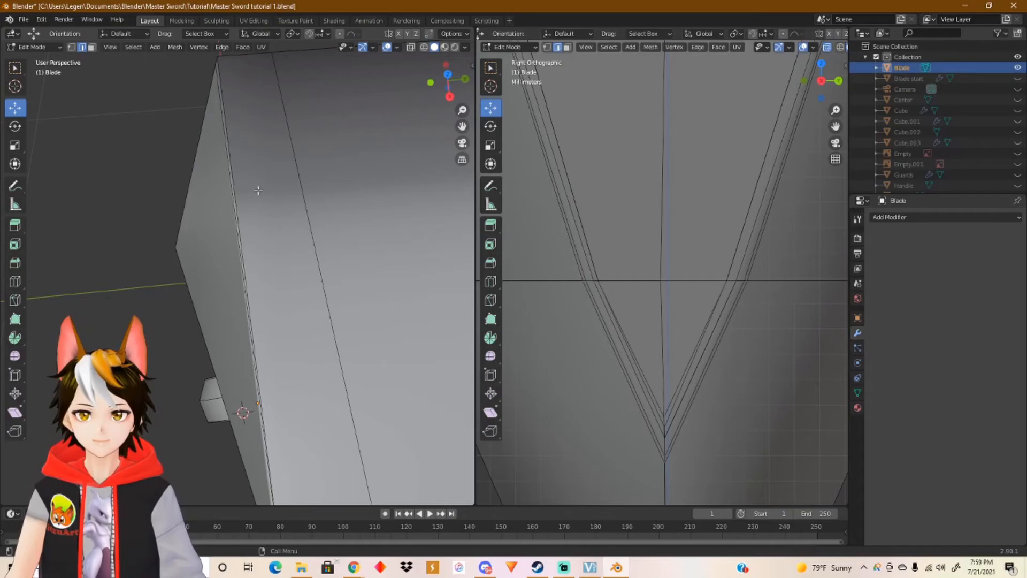
{"action": "scroll", "coordinate": [284, 195], "scroll_direction": "down", "scroll_amount": 2}
{"action": "scroll", "coordinate": [257, 253], "scroll_direction": "up", "scroll_amount": 4}
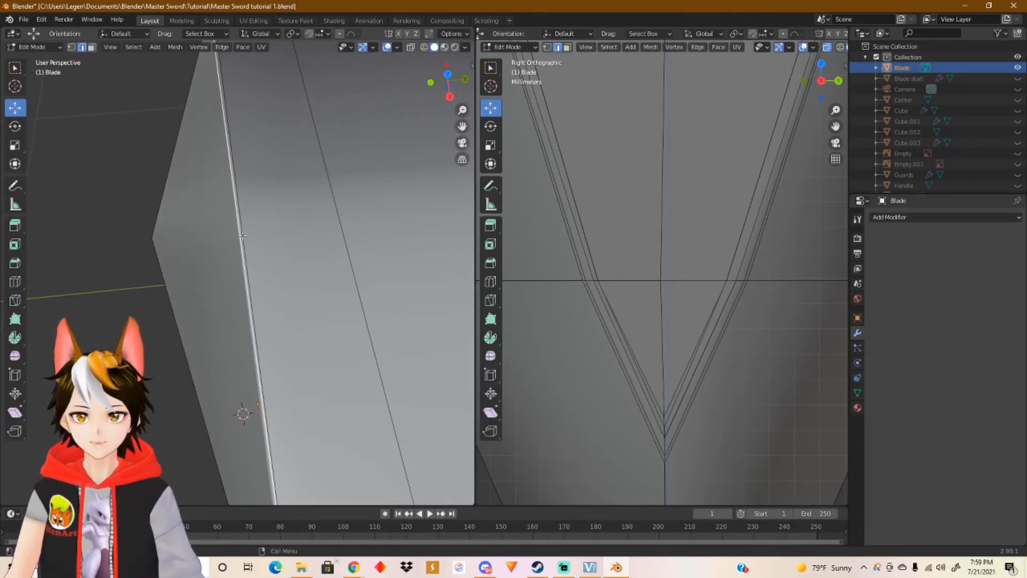
{"action": "mouse_move", "coordinate": [242, 258]}
{"action": "middle_mouse_down"}
{"action": "mouse_move", "coordinate": [411, 265]}
{"action": "mouse_move", "coordinate": [183, 231]}
{"action": "mouse_move", "coordinate": [243, 241]}
{"action": "middle_mouse_up"}
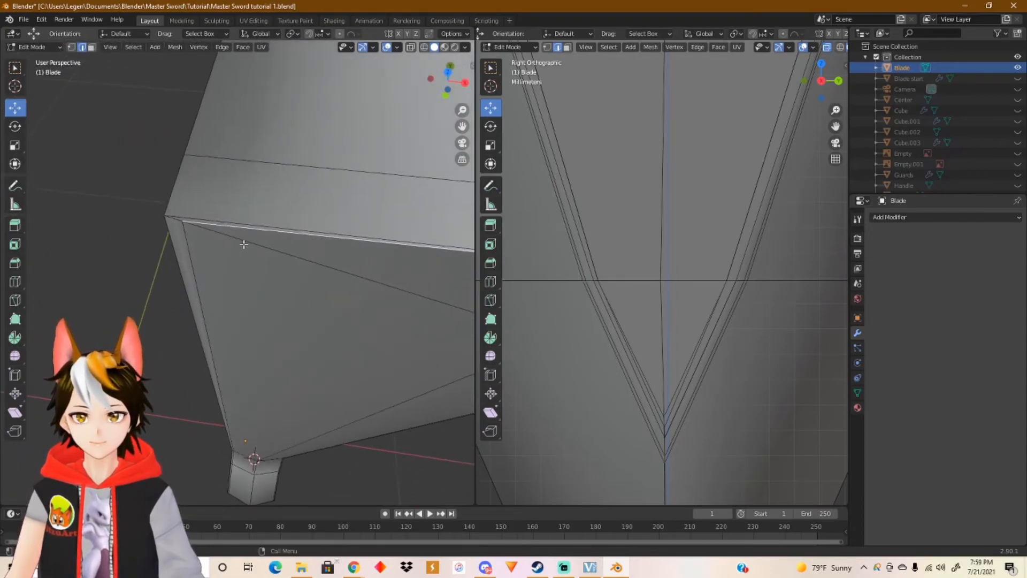
{"action": "key", "text": "x"}
{"action": "left_click", "coordinate": [243, 245]}
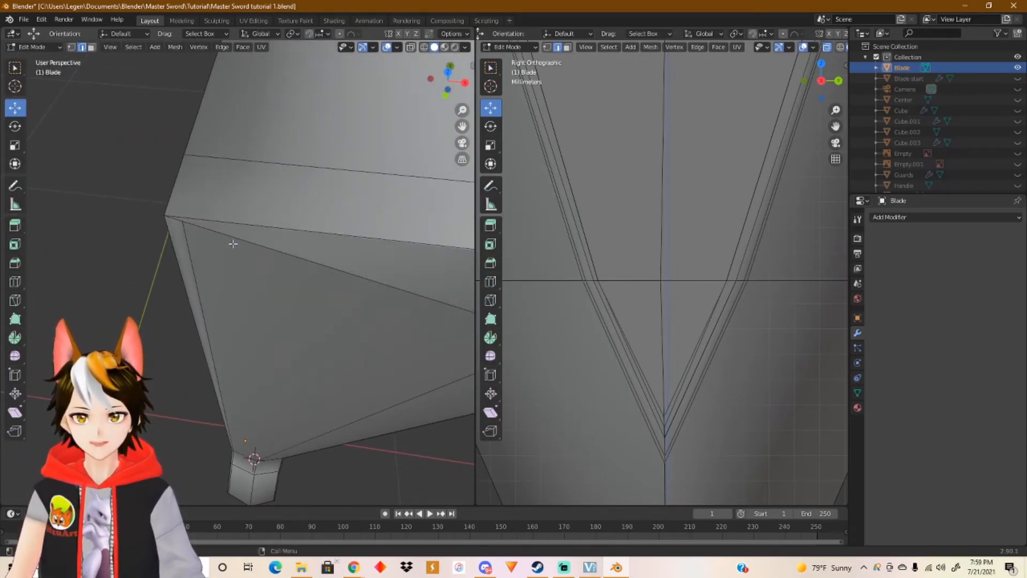
Step: Knife a cut across the top end face from the support loop's corner vertex to the opposite corner, parallel to the nearby border edge
{"action": "mouse_move", "coordinate": [233, 241]}
{"action": "middle_mouse_down"}
{"action": "mouse_move", "coordinate": [253, 237]}
{"action": "mouse_move", "coordinate": [242, 230]}
{"action": "middle_mouse_up"}
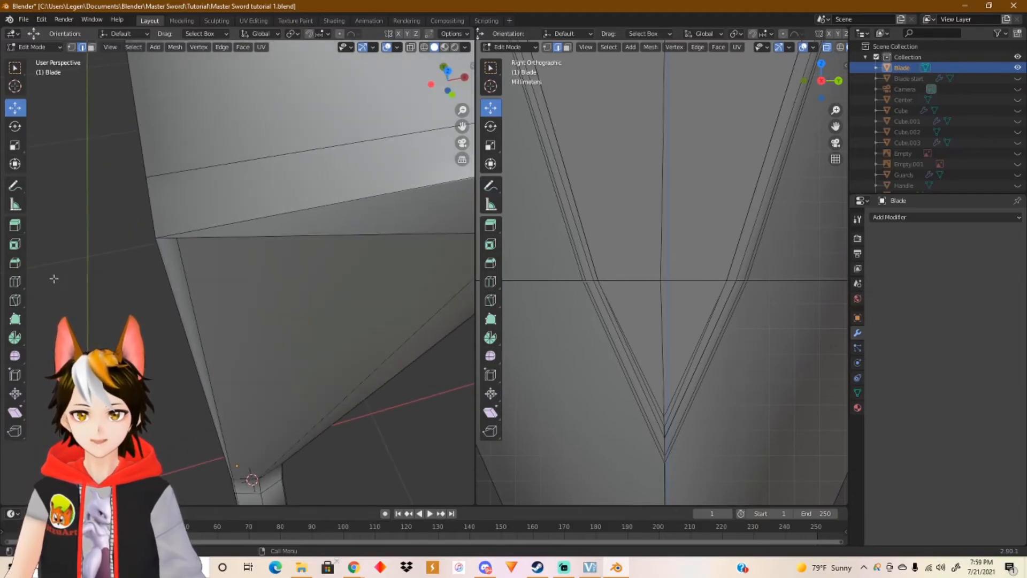
{"action": "left_click", "coordinate": [15, 300]}
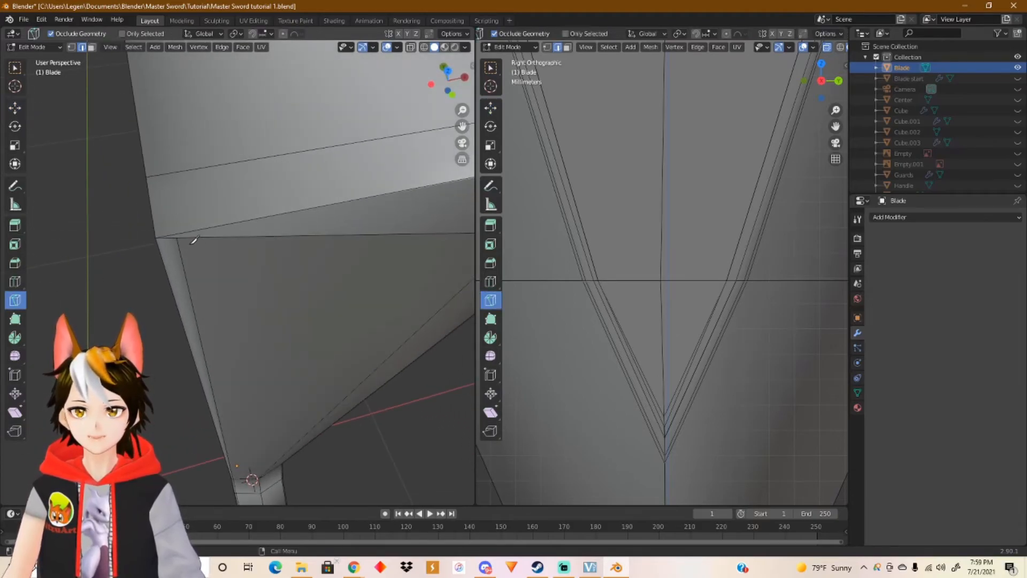
{"action": "left_click", "coordinate": [177, 237]}
{"action": "middle_click_drag", "start_coordinate": [159, 144], "coordinate": [360, 356], "text": "shift"}
{"action": "scroll", "coordinate": [286, 218], "scroll_direction": "down", "scroll_amount": 5}
{"action": "middle_click_drag", "start_coordinate": [239, 154], "coordinate": [355, 394], "text": "shift"}
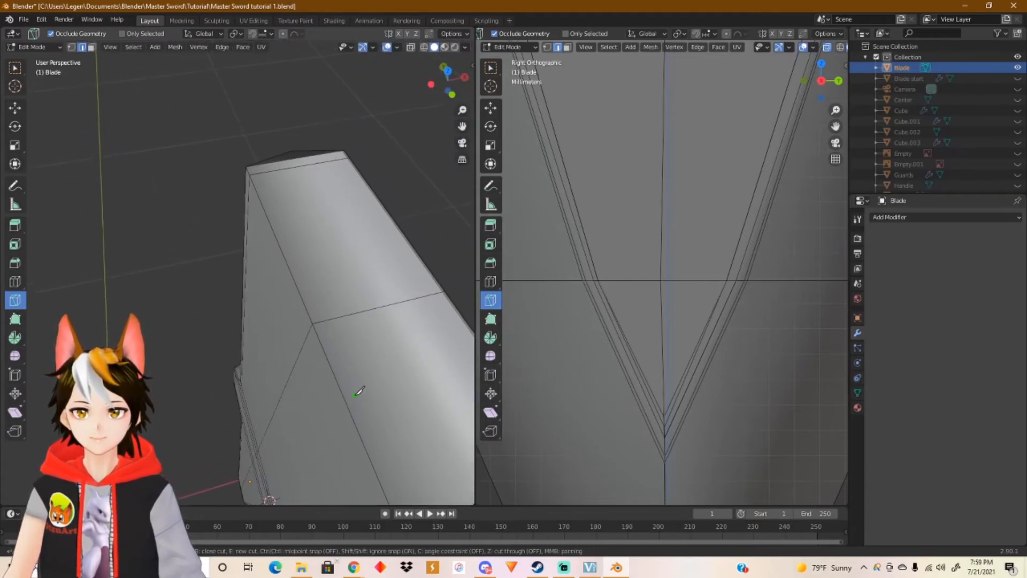
{"action": "scroll", "coordinate": [274, 212], "scroll_direction": "up", "scroll_amount": 3}
{"action": "scroll", "coordinate": [267, 209], "scroll_direction": "down", "scroll_amount": 2}
{"action": "middle_click_drag", "start_coordinate": [263, 211], "coordinate": [449, 321], "text": "shift"}
{"action": "left_click", "coordinate": [353, 311]}
{"action": "middle_click_drag", "start_coordinate": [350, 311], "coordinate": [321, 286]}
{"action": "left_click", "coordinate": [219, 356]}
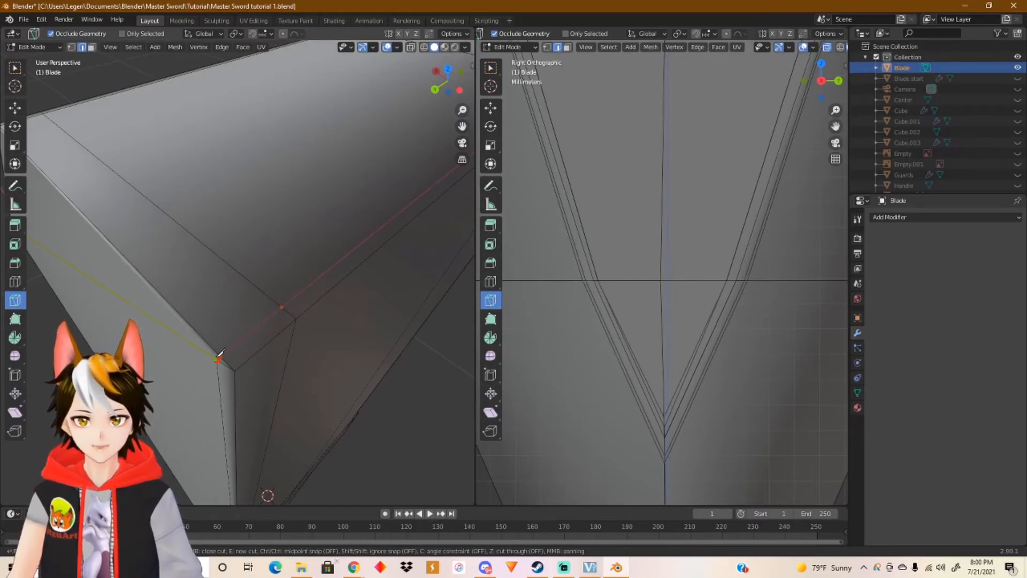
{"action": "key", "text": "Return"}
Step: Return to Object Mode and inspect the blade's shading from the collar down to the tip
{"action": "middle_click_drag", "start_coordinate": [240, 313], "coordinate": [214, 278]}
{"action": "scroll", "coordinate": [653, 355], "scroll_direction": "down", "scroll_amount": 3}
{"action": "scroll", "coordinate": [653, 359], "scroll_direction": "down", "scroll_amount": 2}
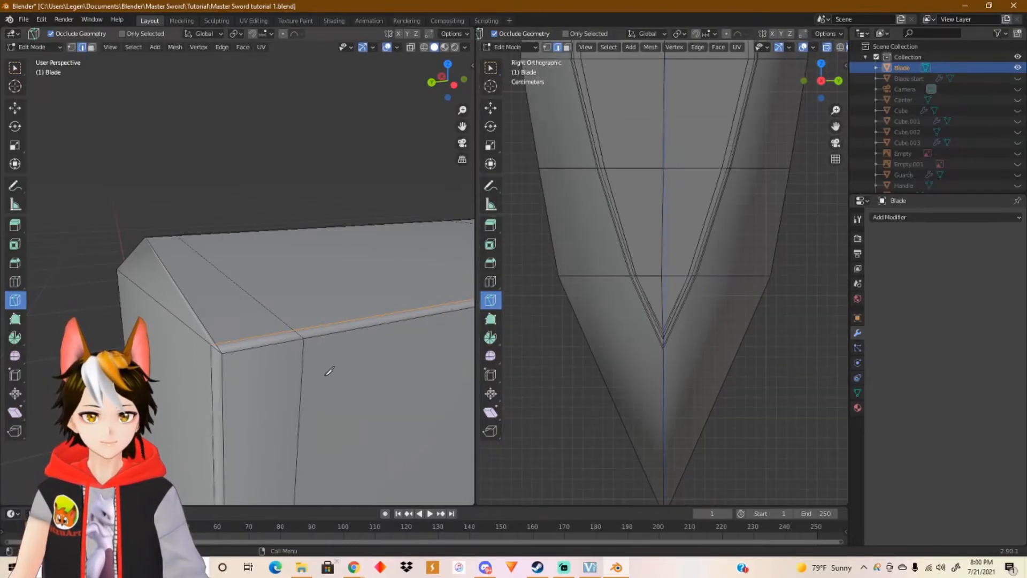
{"action": "scroll", "coordinate": [321, 369], "scroll_direction": "down", "scroll_amount": 6}
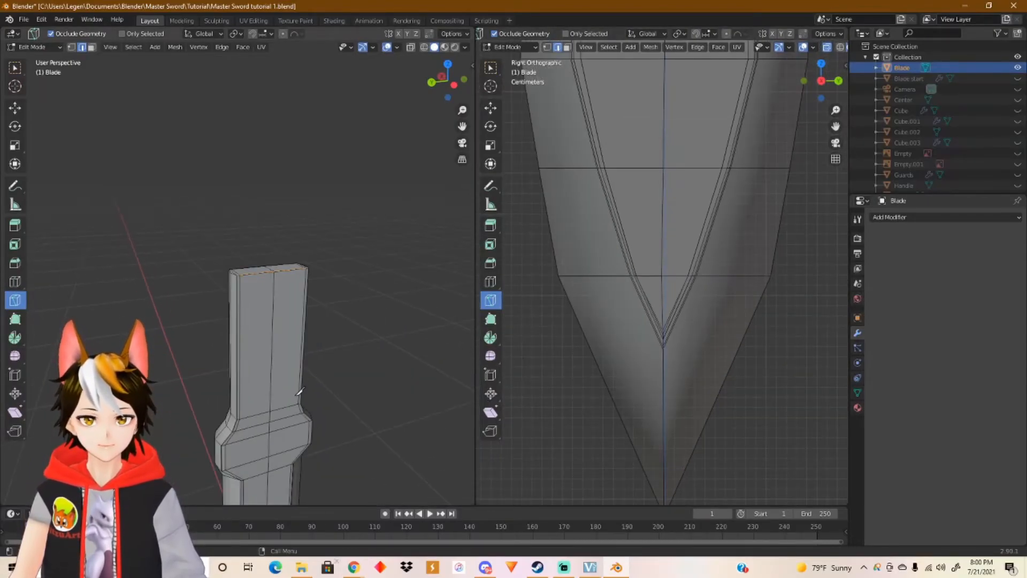
{"action": "key", "text": "Tab"}
{"action": "left_click", "coordinate": [412, 49]}
{"action": "left_click", "coordinate": [411, 48]}
{"action": "scroll", "coordinate": [272, 431], "scroll_direction": "up", "scroll_amount": 3}
{"action": "middle_click_drag", "start_coordinate": [269, 429], "coordinate": [191, 280], "text": "shift"}
{"action": "scroll", "coordinate": [246, 302], "scroll_direction": "up", "scroll_amount": 1}
{"action": "middle_click_drag", "start_coordinate": [238, 241], "coordinate": [265, 336], "text": "shift"}
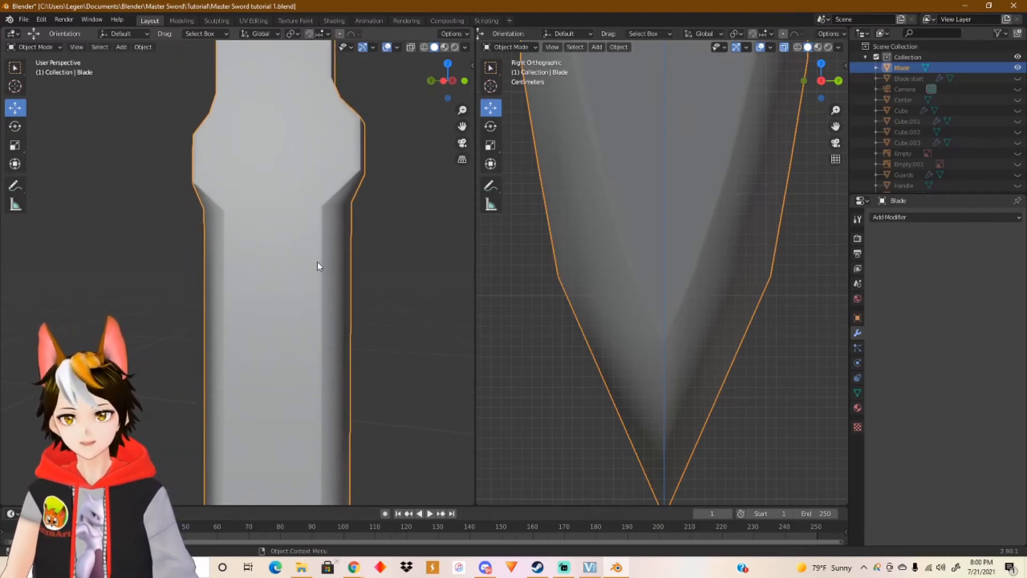
{"action": "middle_click_drag", "start_coordinate": [292, 385], "coordinate": [357, 305]}
{"action": "middle_click_drag", "start_coordinate": [224, 332], "coordinate": [198, 383]}
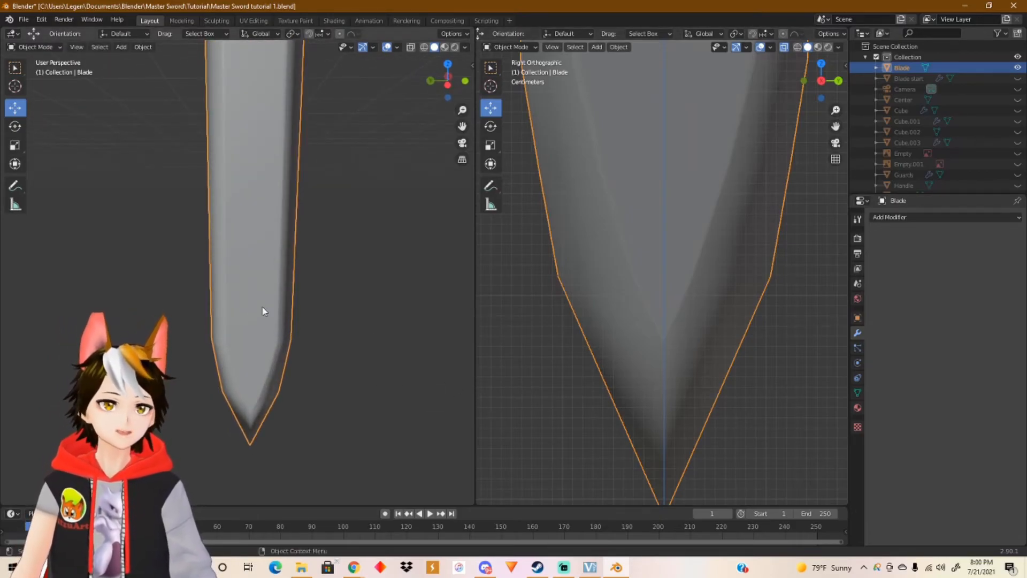
Step: Reveal all hidden objects in the scene, clear the selection and look over the assembled sword beside its references
{"action": "key", "text": "h"}
{"action": "key", "text": "alt+h"}
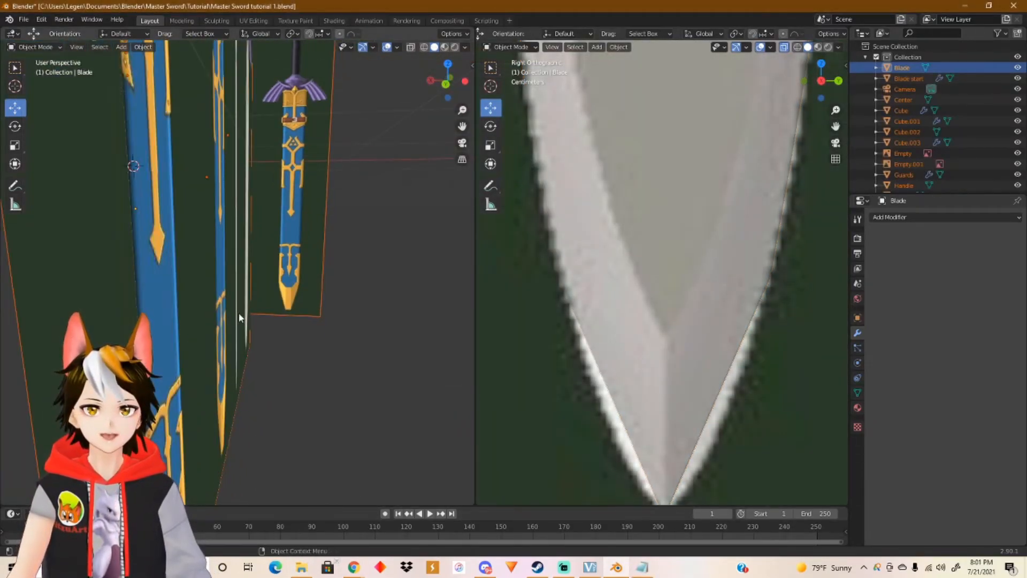
{"action": "middle_click_drag", "start_coordinate": [213, 307], "coordinate": [387, 290], "text": "shift"}
{"action": "middle_click_drag", "start_coordinate": [265, 156], "coordinate": [284, 309]}
{"action": "scroll", "coordinate": [319, 300], "scroll_direction": "up", "scroll_amount": 3}
{"action": "middle_click_drag", "start_coordinate": [338, 260], "coordinate": [355, 287], "text": "shift"}
{"action": "key", "text": "alt+a"}
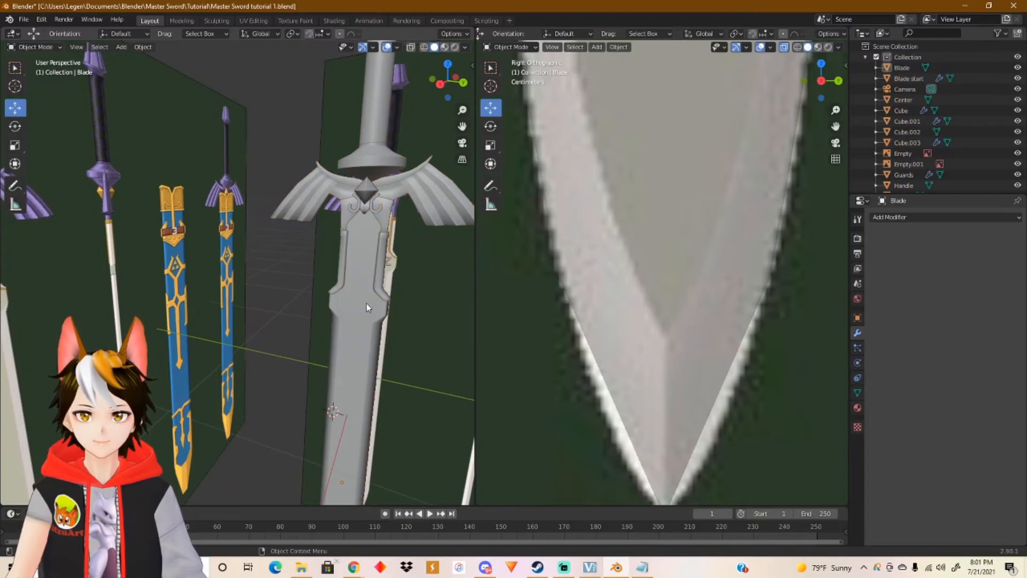
{"action": "mouse_move", "coordinate": [397, 293]}
{"action": "middle_mouse_down"}
{"action": "mouse_move", "coordinate": [375, 291]}
{"action": "mouse_move", "coordinate": [380, 332]}
{"action": "mouse_move", "coordinate": [366, 296]}
{"action": "mouse_move", "coordinate": [385, 300]}
{"action": "middle_mouse_up"}
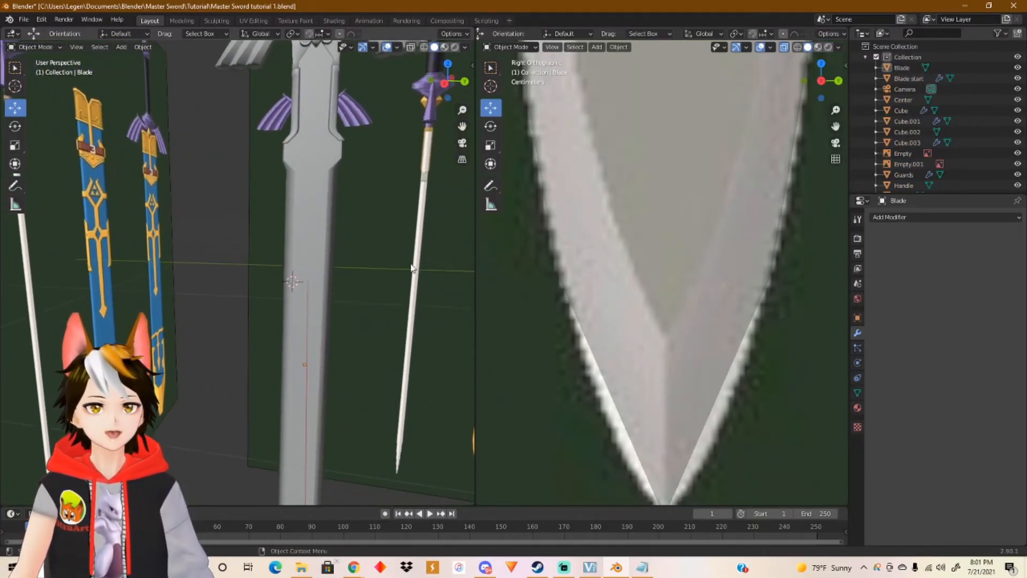
Step: In the blade's Edit Mode, knife a straight horizontal cut across the tip, just below the inner panel's point
{"action": "scroll", "coordinate": [674, 287], "scroll_direction": "down", "scroll_amount": 6}
{"action": "left_click", "coordinate": [653, 339]}
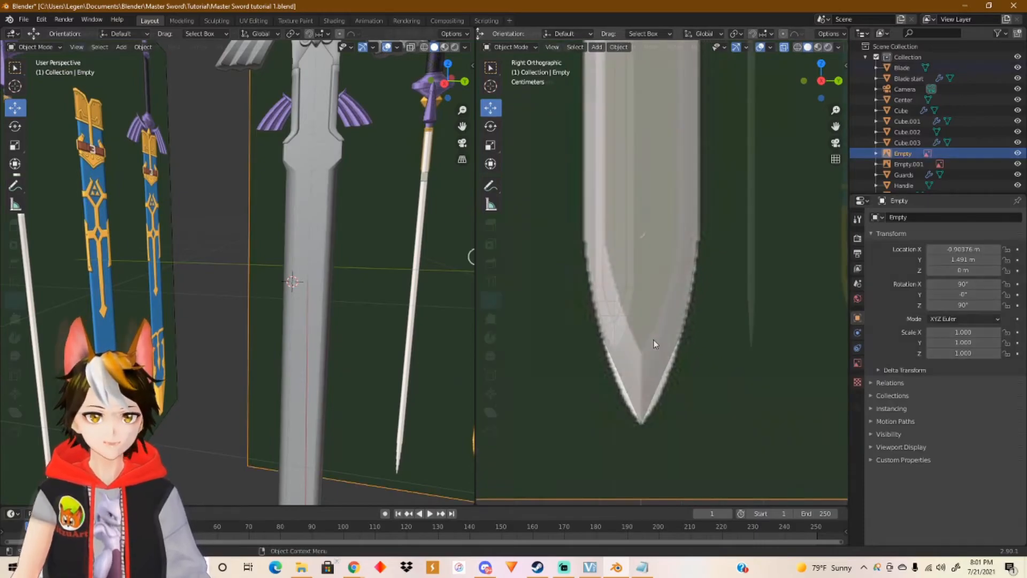
{"action": "scroll", "coordinate": [639, 308], "scroll_direction": "up", "scroll_amount": 6}
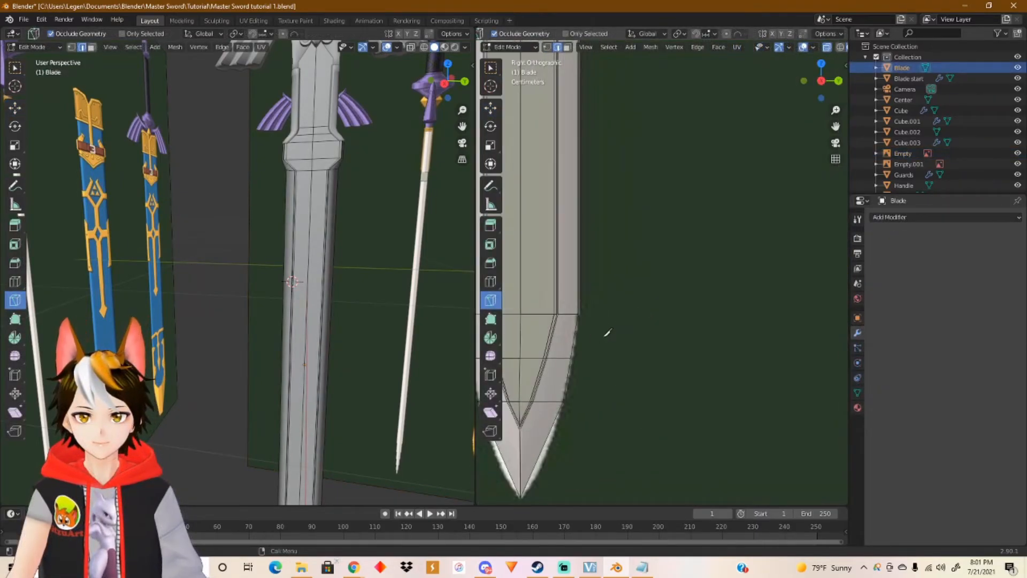
{"action": "middle_click_drag", "start_coordinate": [588, 361], "coordinate": [706, 293], "text": "shift"}
{"action": "scroll", "coordinate": [692, 348], "scroll_direction": "up", "scroll_amount": 2}
{"action": "middle_click_drag", "start_coordinate": [682, 383], "coordinate": [688, 359], "text": "shift"}
{"action": "scroll", "coordinate": [691, 356], "scroll_direction": "up", "scroll_amount": 2}
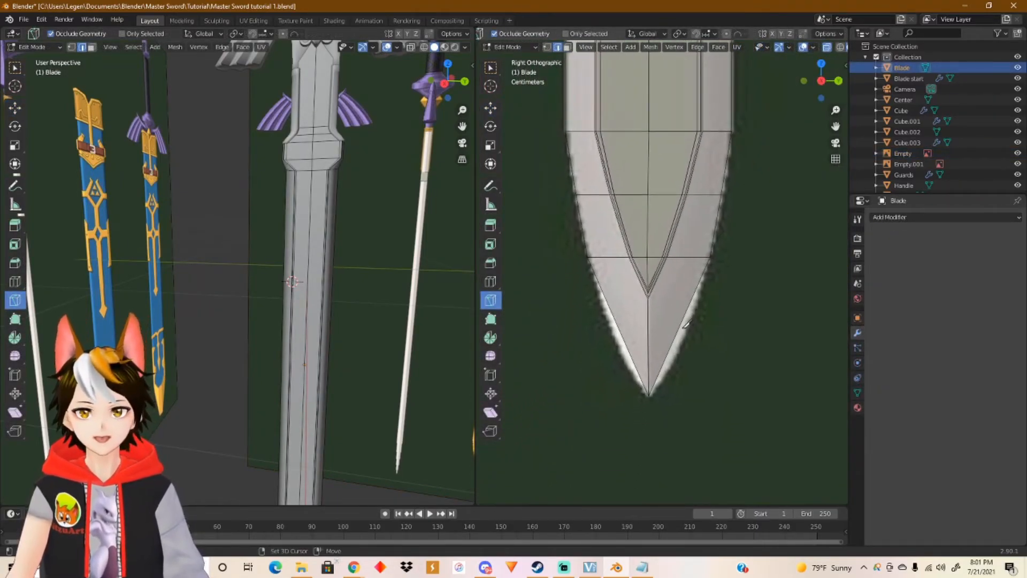
{"action": "left_click", "coordinate": [569, 330]}
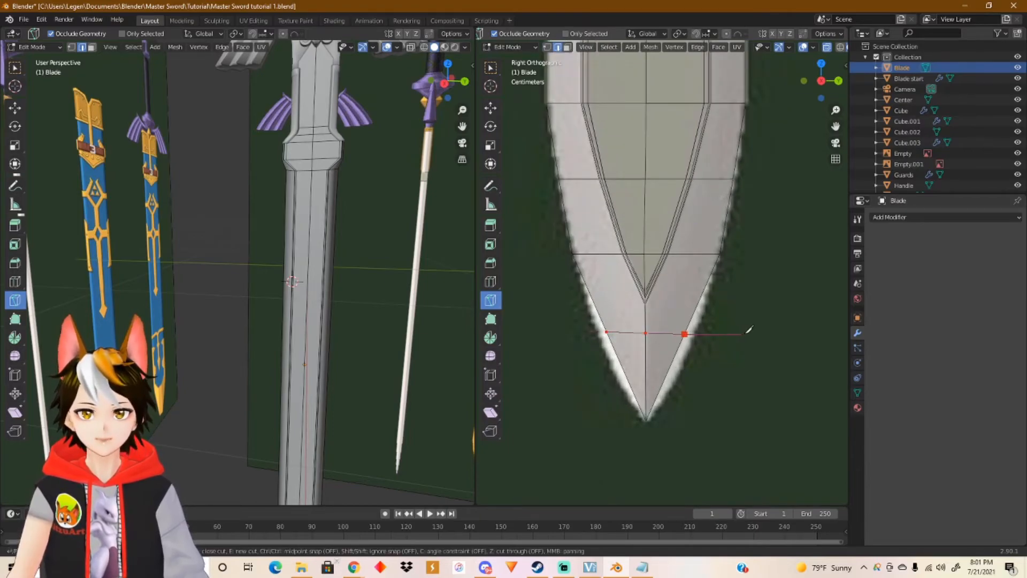
{"action": "key", "text": "Return"}
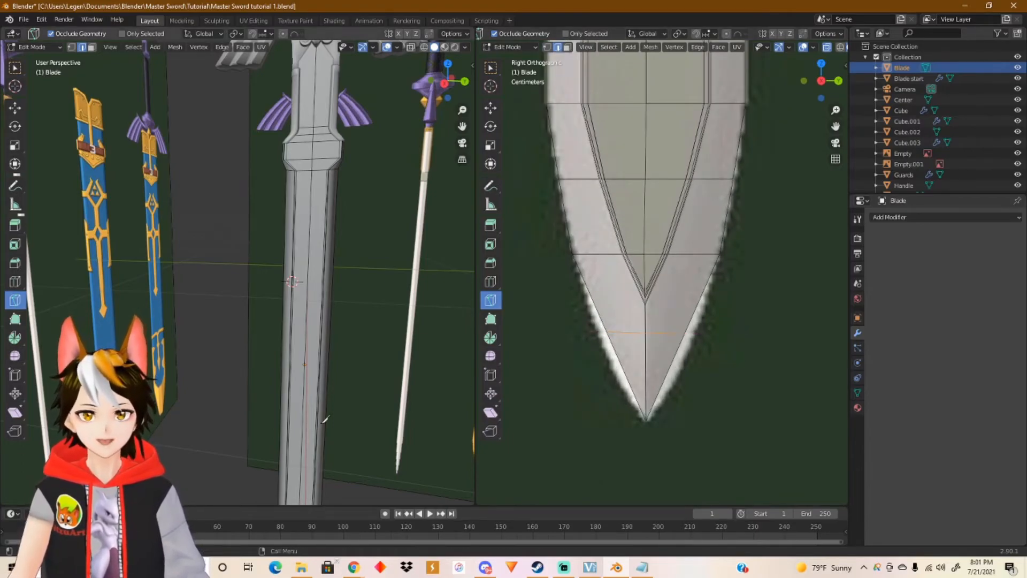
Step: Knife a matching horizontal cut across the opposite face of the blade's tip, at the same height as the first cut
{"action": "middle_click_drag", "start_coordinate": [324, 430], "coordinate": [369, 194], "text": "shift"}
{"action": "middle_click_drag", "start_coordinate": [378, 377], "coordinate": [27, 305], "text": "shift"}
{"action": "scroll", "coordinate": [383, 309], "scroll_direction": "up", "scroll_amount": 4}
{"action": "scroll", "coordinate": [362, 308], "scroll_direction": "down", "scroll_amount": 2}
{"action": "middle_click_drag", "start_coordinate": [381, 342], "coordinate": [360, 276], "text": "shift"}
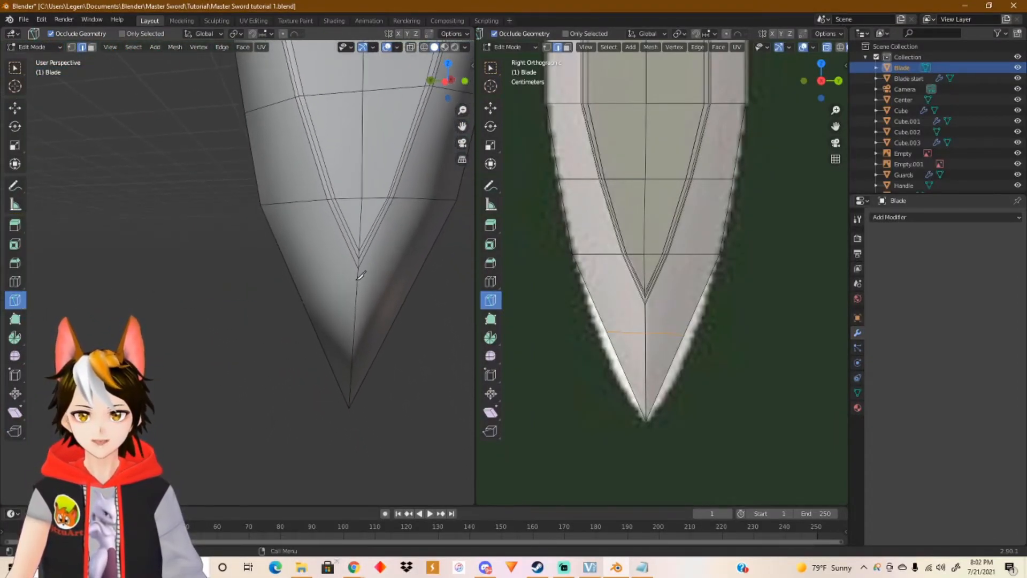
{"action": "left_click", "coordinate": [276, 298]}
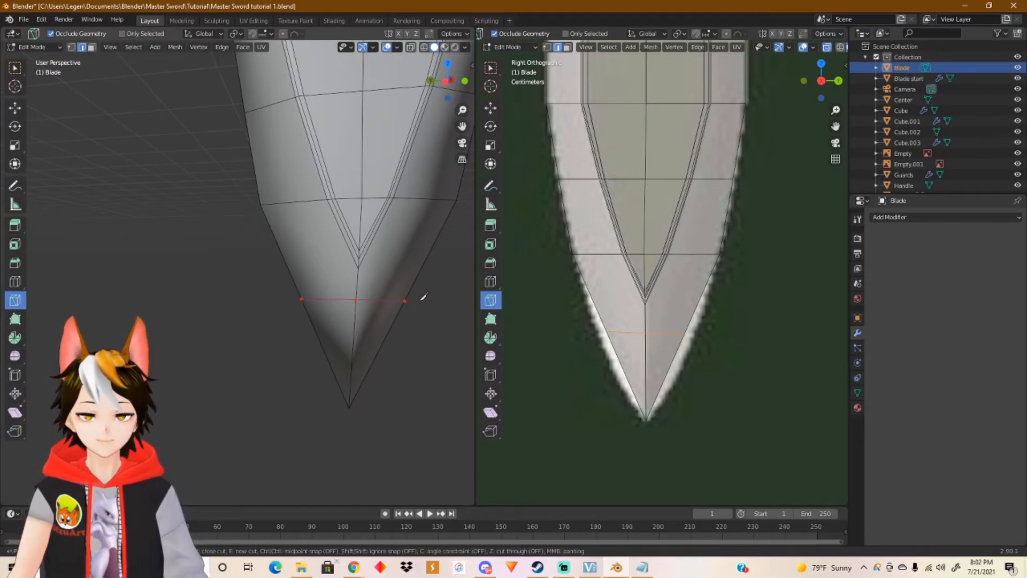
{"action": "key", "text": "Return"}
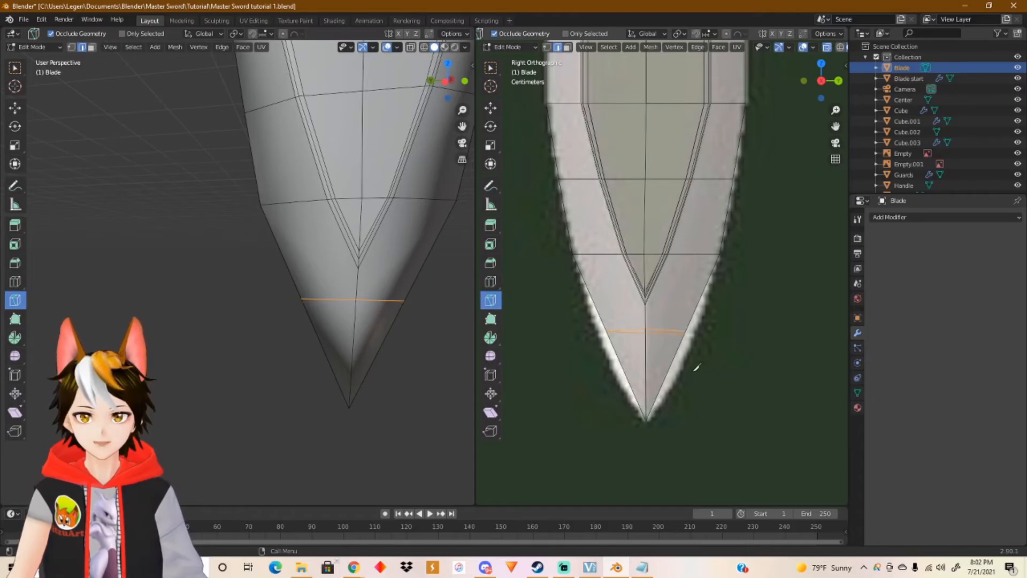
Step: Widen the new tip loop along Y so its ends reach the edges of the reference blade
{"action": "left_click", "coordinate": [491, 109]}
{"action": "scroll", "coordinate": [669, 380], "scroll_direction": "up", "scroll_amount": 4}
{"action": "middle_click_drag", "start_coordinate": [669, 379], "coordinate": [672, 375], "text": "shift"}
{"action": "left_click_drag", "start_coordinate": [713, 321], "coordinate": [751, 353]}
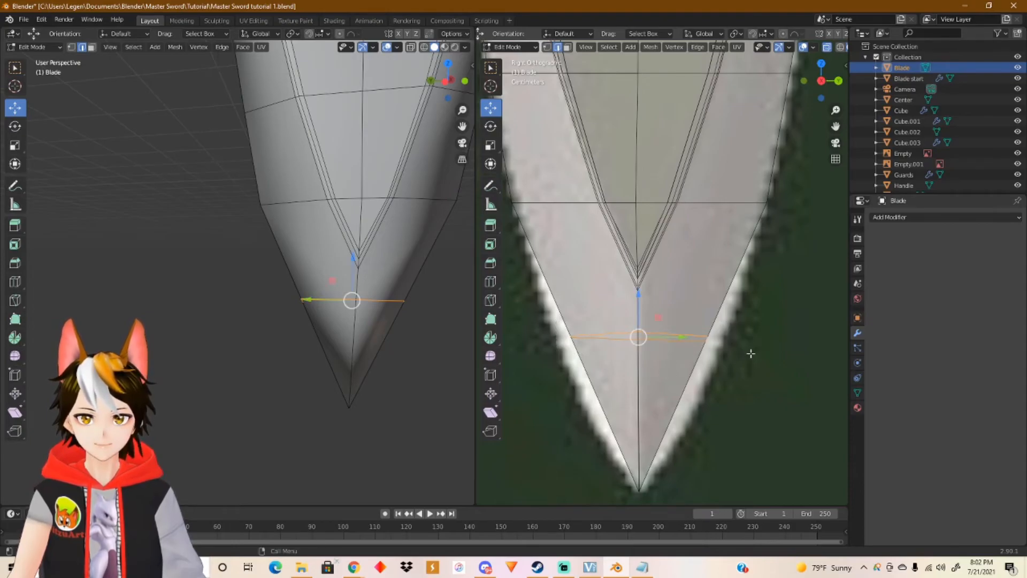
{"action": "left_click", "coordinate": [490, 145]}
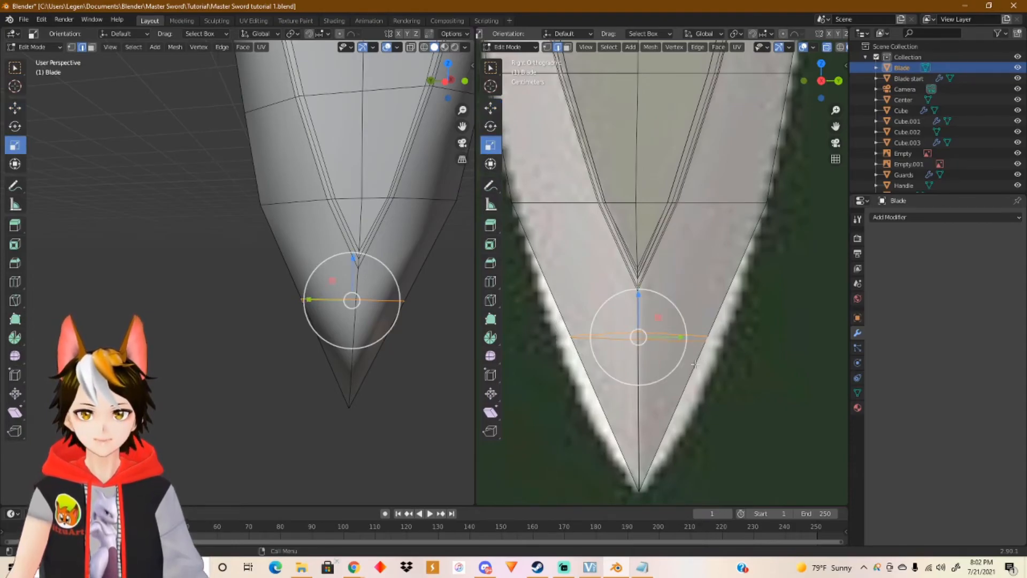
{"action": "left_click_drag", "start_coordinate": [680, 336], "coordinate": [692, 335]}
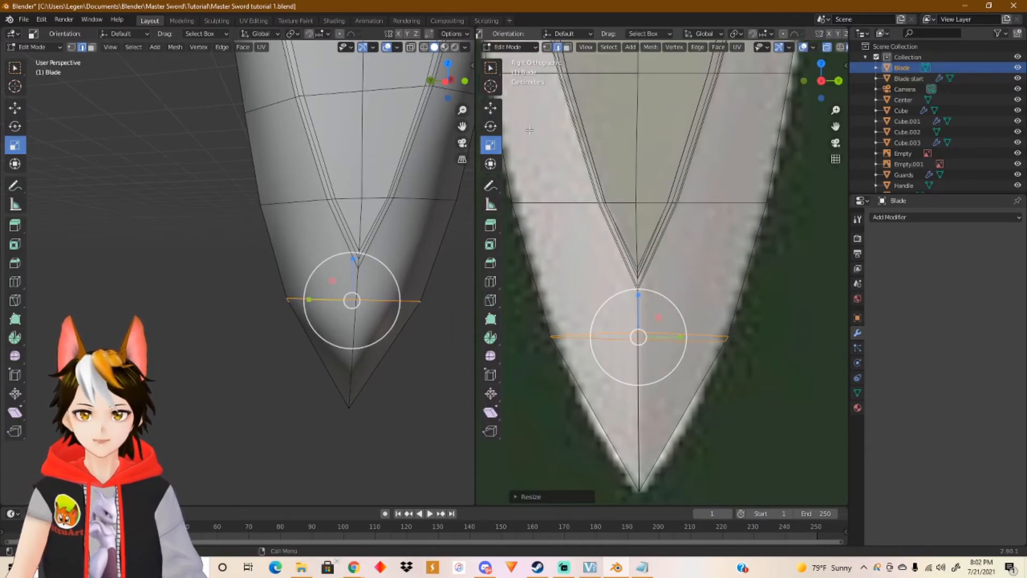
Step: Lower the tip loop along Z and narrow it along Y in two passes so the outline follows the reference's curve
{"action": "left_click", "coordinate": [495, 108]}
{"action": "left_click_drag", "start_coordinate": [635, 304], "coordinate": [637, 337]}
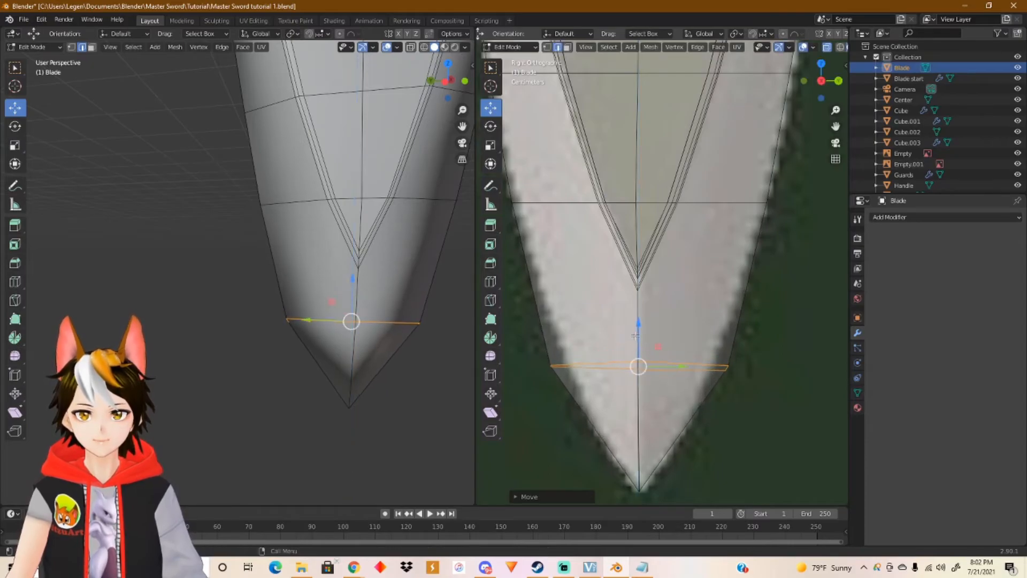
{"action": "left_click", "coordinate": [491, 145]}
{"action": "left_click_drag", "start_coordinate": [677, 366], "coordinate": [670, 368]}
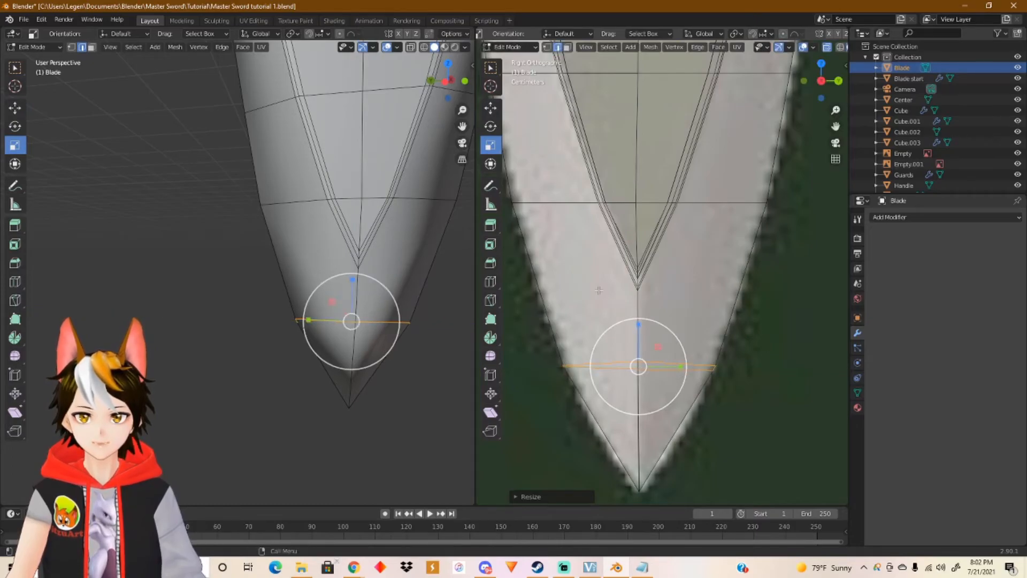
{"action": "left_click", "coordinate": [497, 113]}
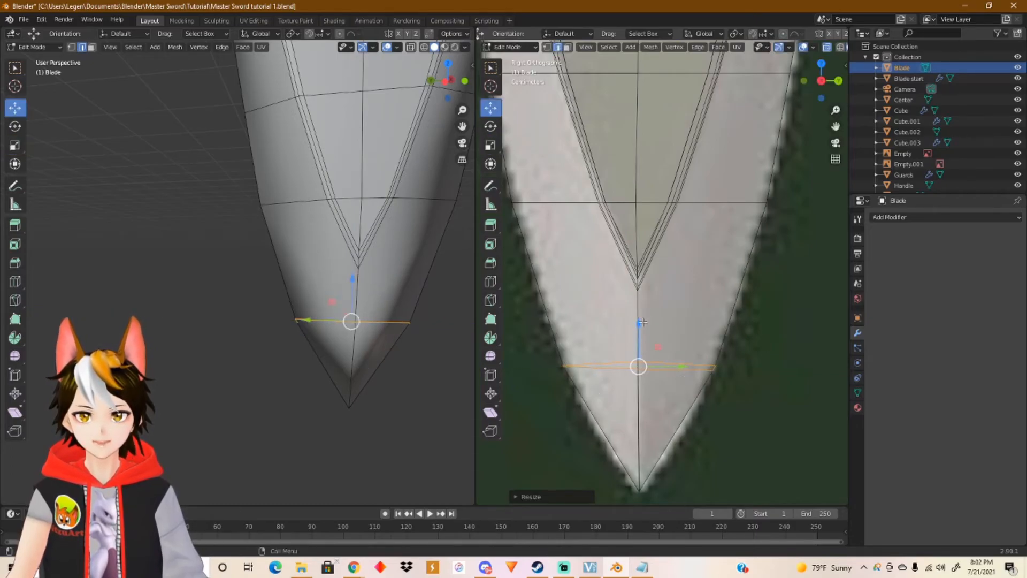
{"action": "left_click_drag", "start_coordinate": [643, 319], "coordinate": [638, 354]}
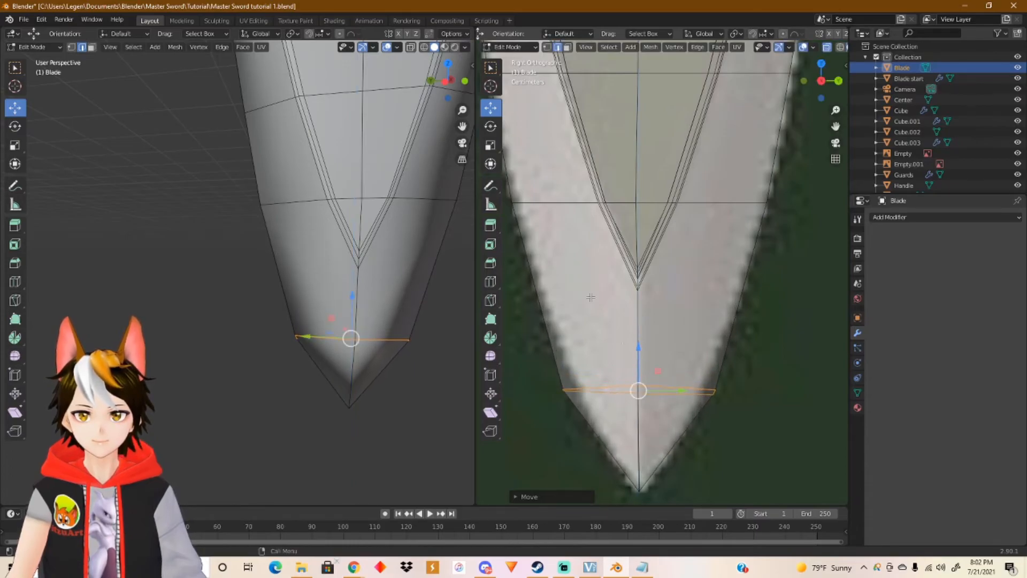
{"action": "left_click", "coordinate": [492, 146]}
{"action": "left_click_drag", "start_coordinate": [679, 392], "coordinate": [673, 394]}
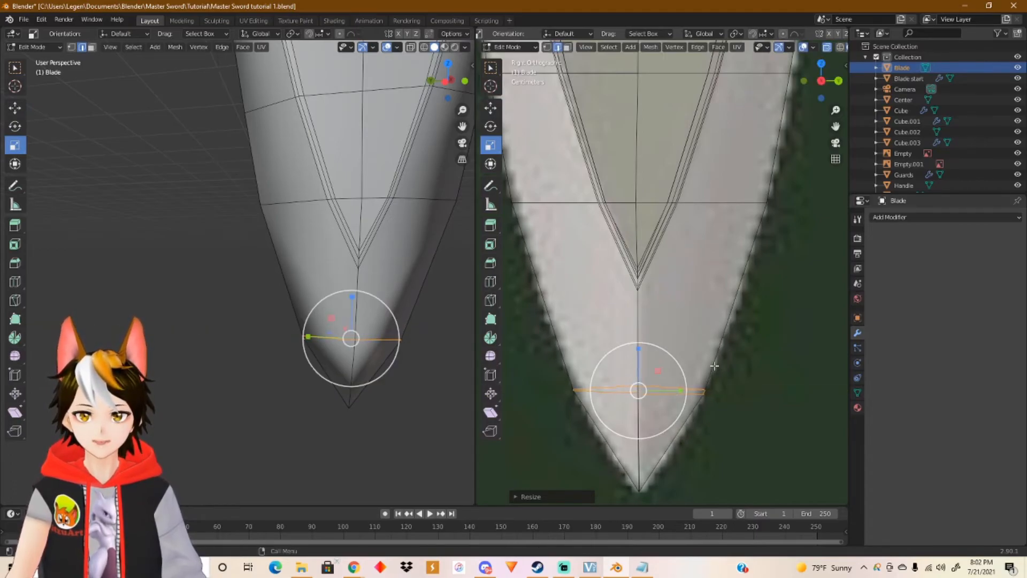
Step: Try to move the edges meeting at the blade's point downward along Z
{"action": "middle_click_drag", "start_coordinate": [682, 443], "coordinate": [683, 370], "text": "shift"}
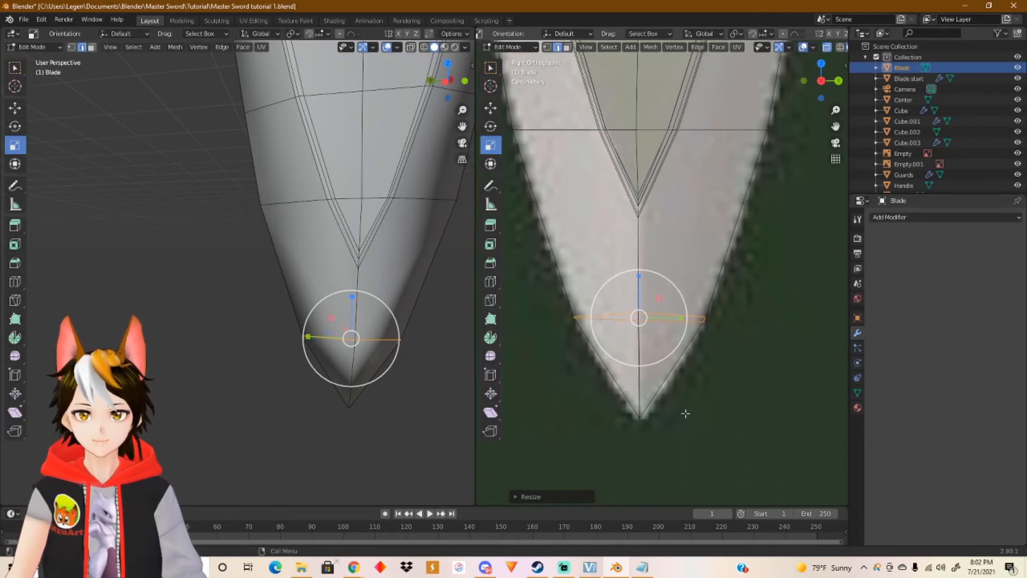
{"action": "left_click", "coordinate": [640, 417], "text": "shift"}
{"action": "left_click", "coordinate": [489, 107]}
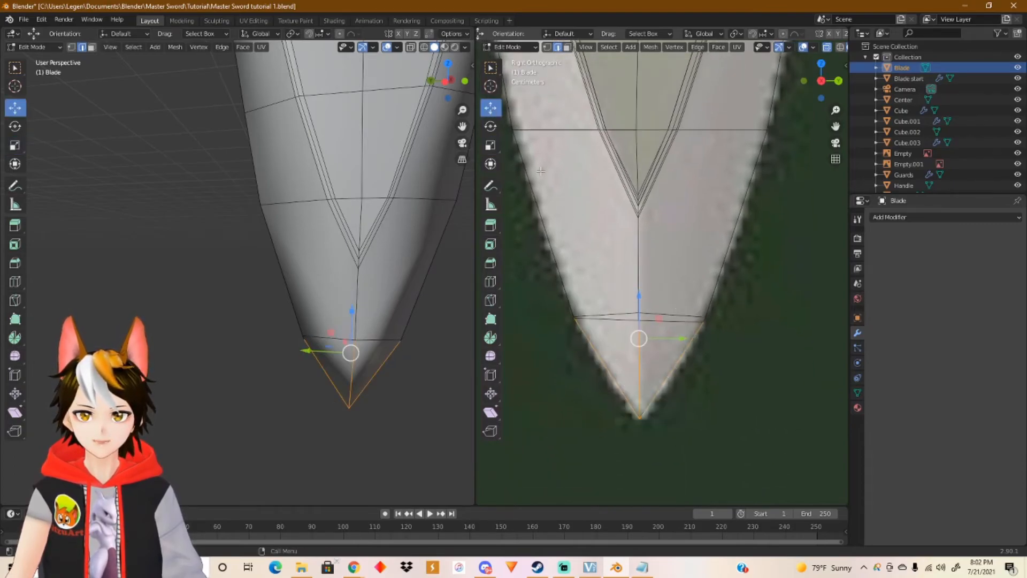
{"action": "left_click_drag", "start_coordinate": [640, 299], "coordinate": [641, 308]}
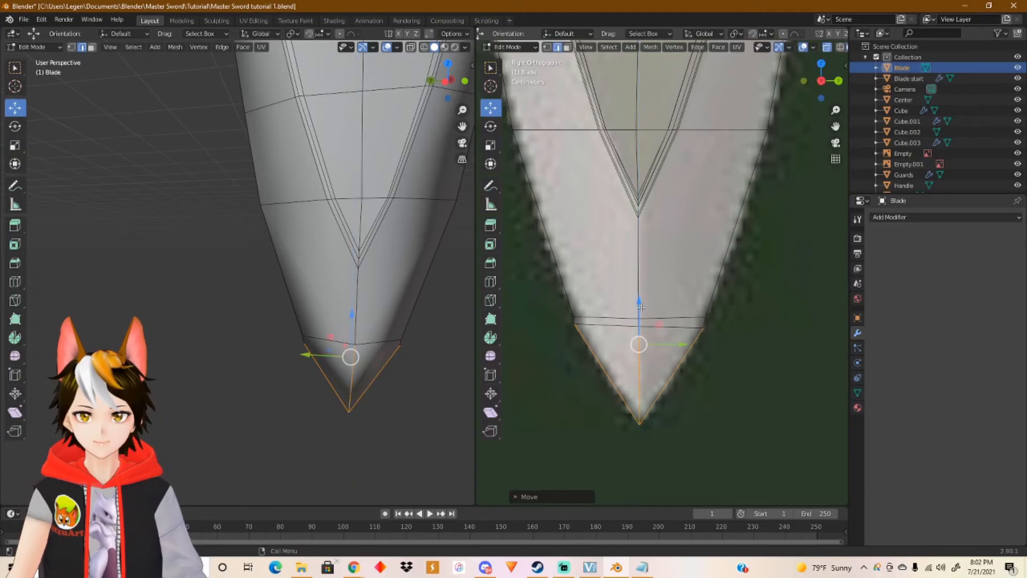
{"action": "key", "text": "ctrl+z"}
Step: Switch to vertex selection and lower only the blade's point vertices along Z to the end of the reference tip
{"action": "key", "text": "1"}
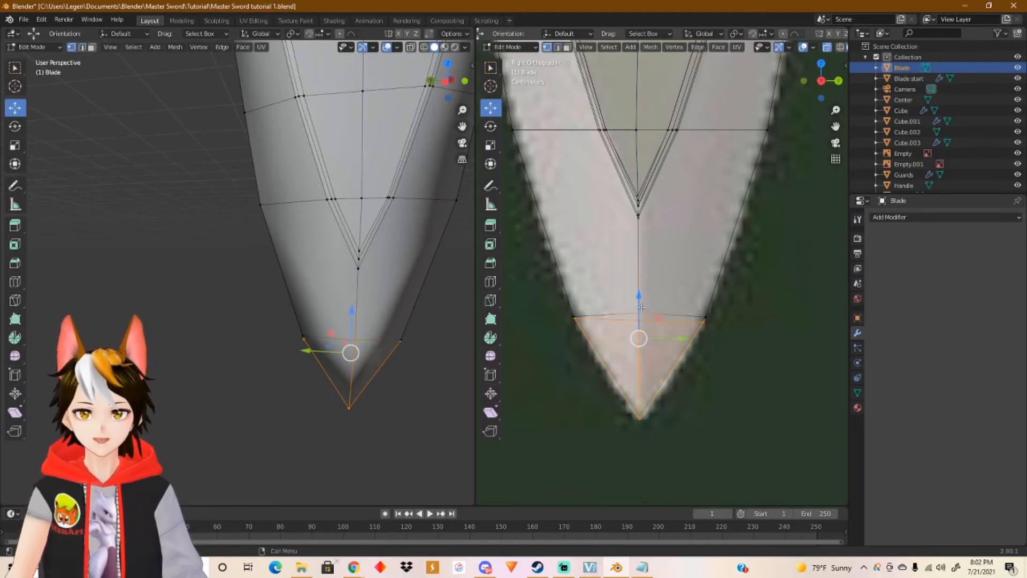
{"action": "left_click_drag", "start_coordinate": [668, 444], "coordinate": [636, 415]}
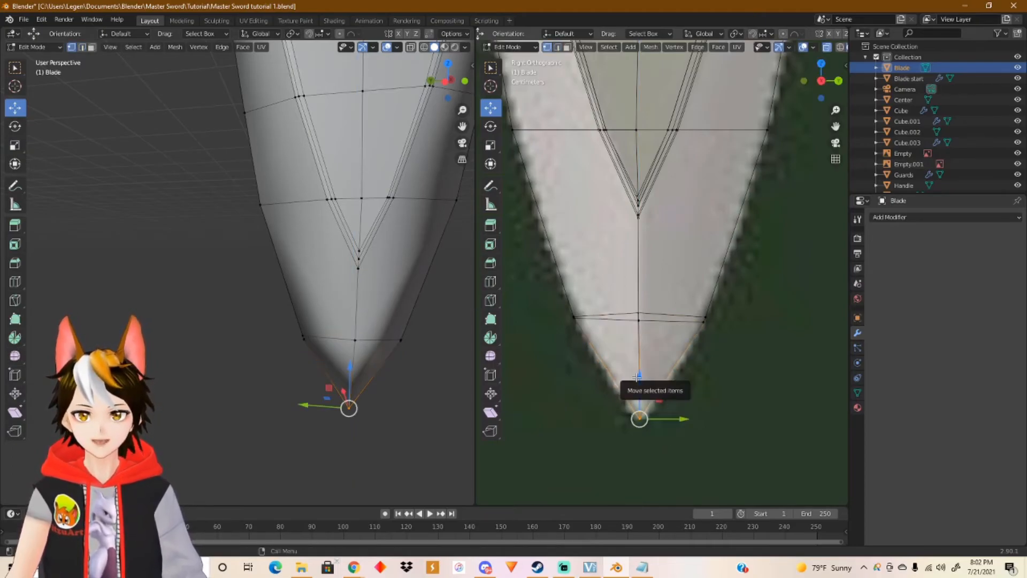
{"action": "left_click_drag", "start_coordinate": [636, 377], "coordinate": [639, 382]}
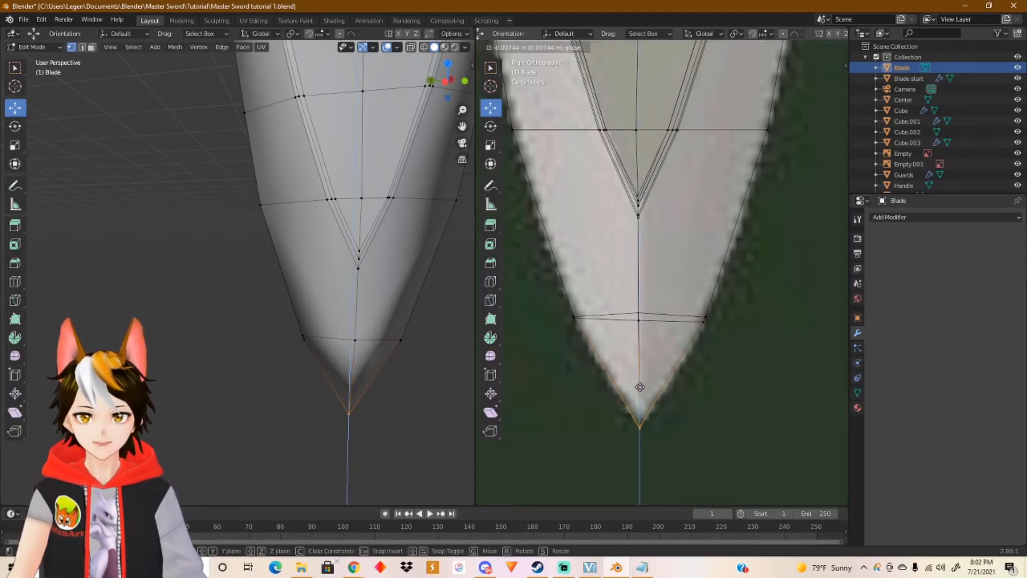
{"action": "left_click_drag", "start_coordinate": [640, 391], "coordinate": [641, 389]}
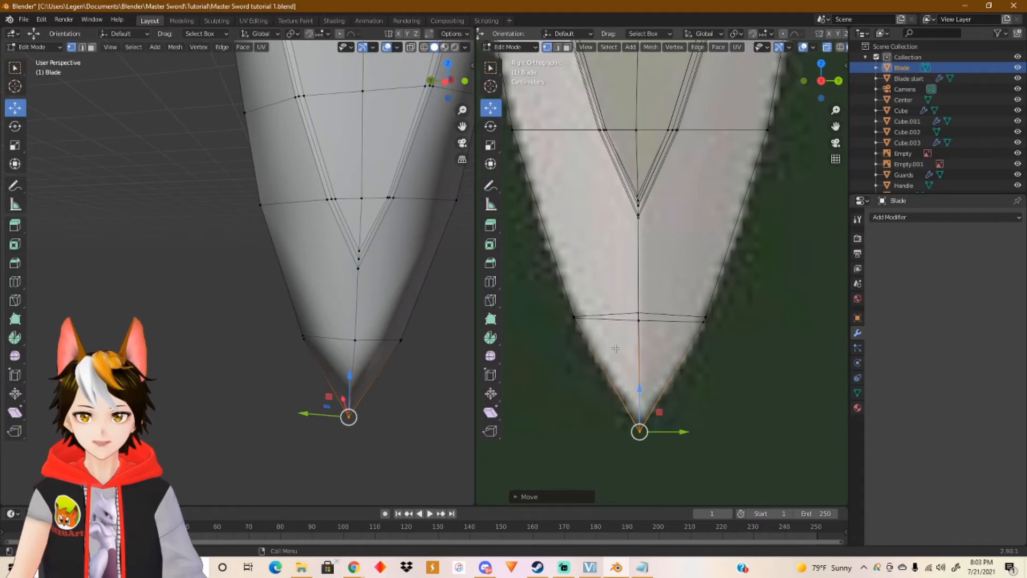
Step: Merge the paired vertices at each outer end of the tip loop at their center
{"action": "scroll", "coordinate": [613, 354], "scroll_direction": "up", "scroll_amount": 1}
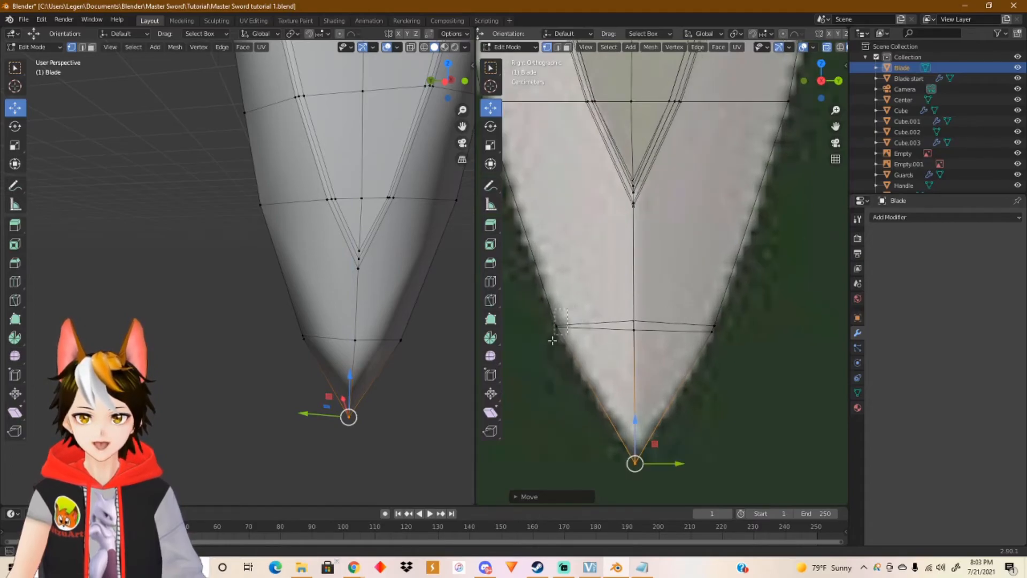
{"action": "left_click_drag", "start_coordinate": [553, 337], "coordinate": [551, 344]}
{"action": "key", "text": "m"}
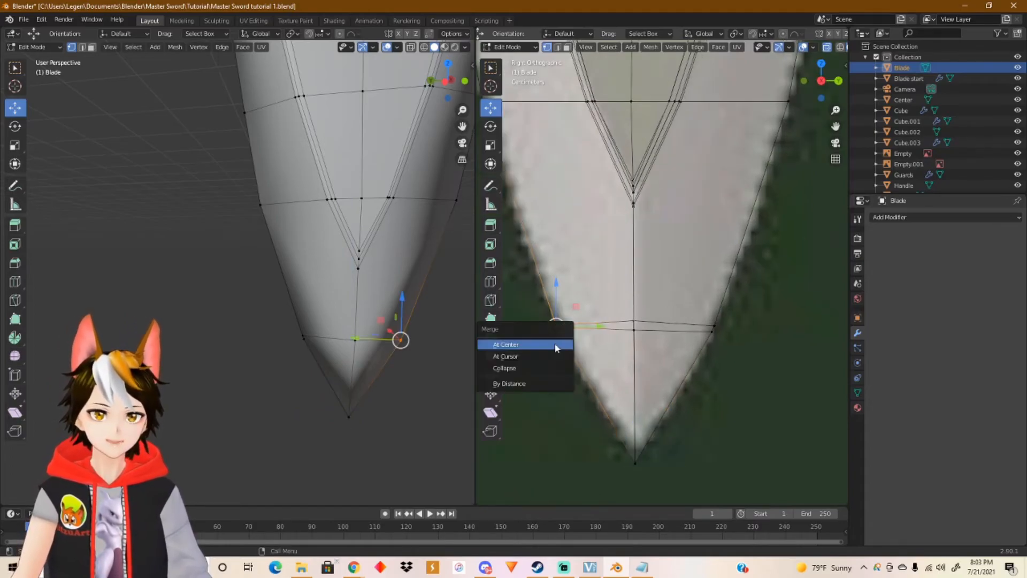
{"action": "left_click", "coordinate": [548, 350]}
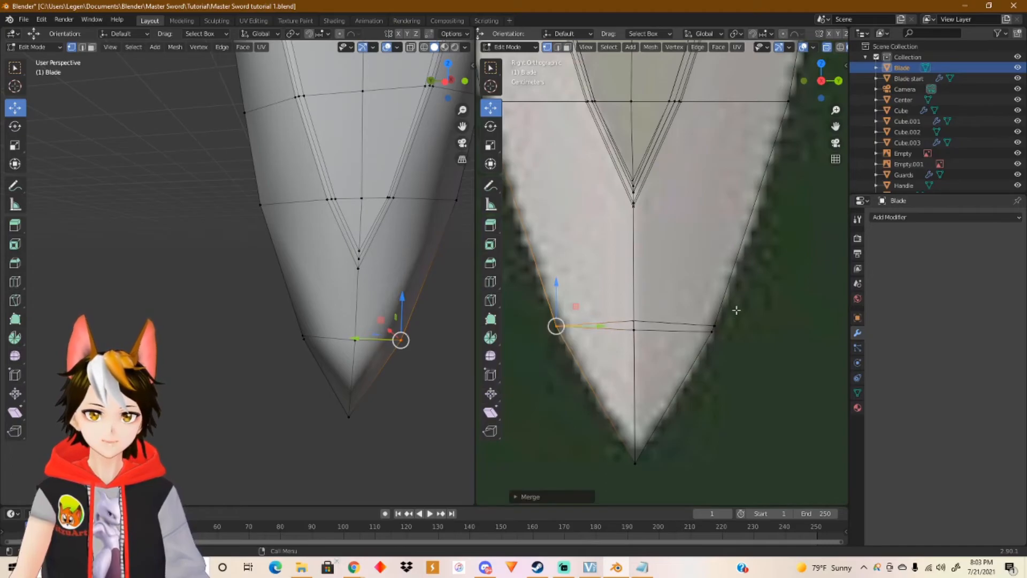
{"action": "left_click", "coordinate": [714, 325]}
{"action": "key", "text": "m"}
{"action": "left_click", "coordinate": [689, 353]}
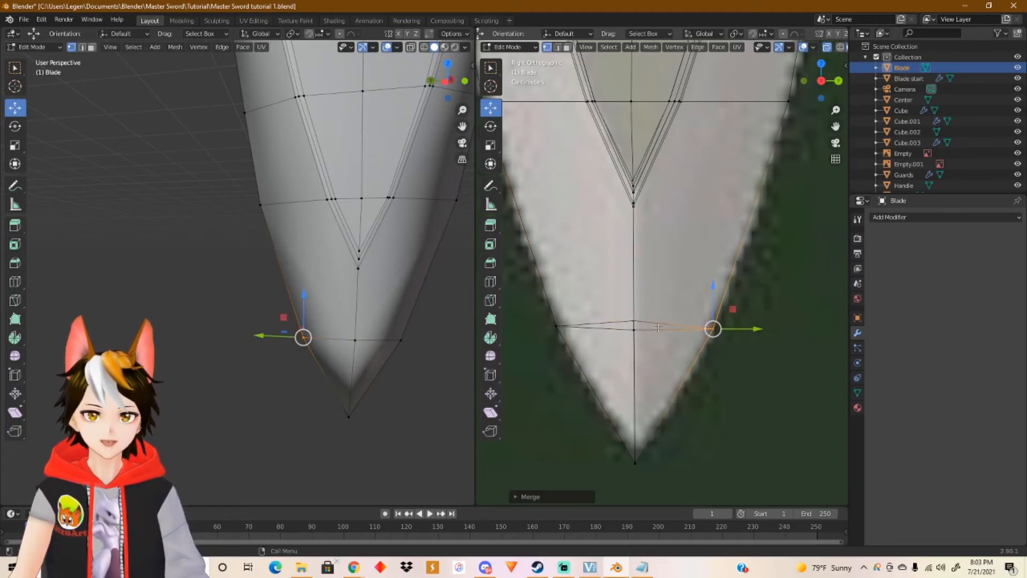
Step: Select the tip loop's middle vertices on both faces of the blade and scale them along Y to align them
{"action": "left_click", "coordinate": [625, 344]}
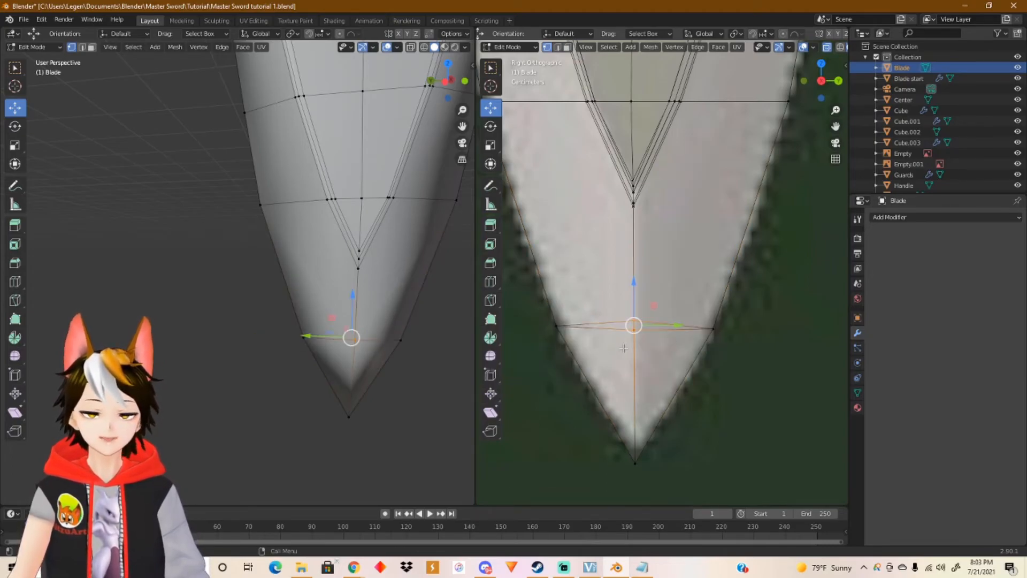
{"action": "key", "text": "s"}
{"action": "key", "text": "y"}
{"action": "key", "text": "Return"}
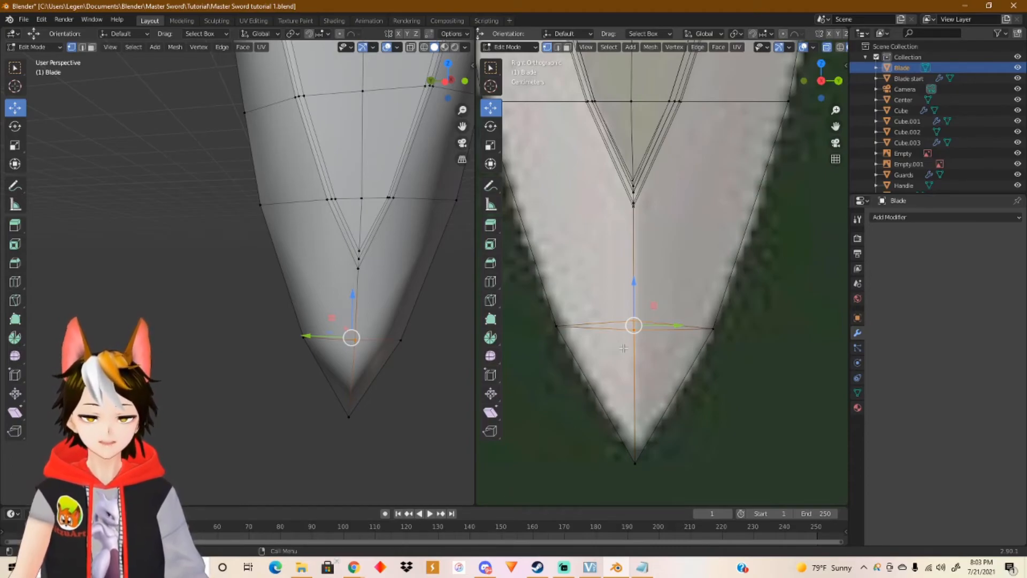
Step: Try to scale the tip loop's two middle vertices to 0 along X
{"action": "key", "text": "s"}
{"action": "key", "text": "x"}
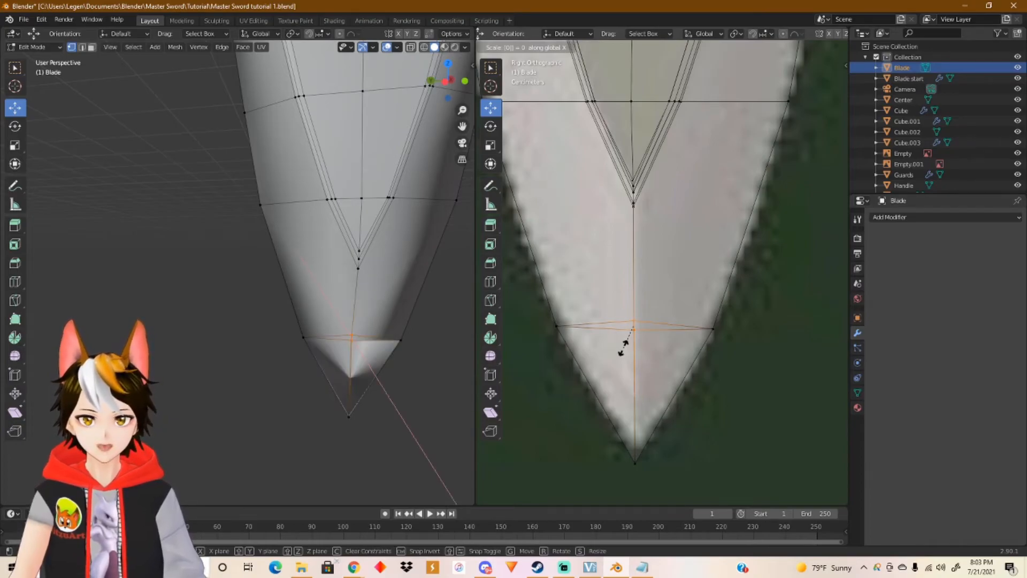
{"action": "left_click", "coordinate": [624, 349]}
{"action": "scroll", "coordinate": [456, 416], "scroll_direction": "up", "scroll_amount": 2}
{"action": "middle_click_drag", "start_coordinate": [456, 415], "coordinate": [464, 398]}
{"action": "key", "text": "ctrl+z"}
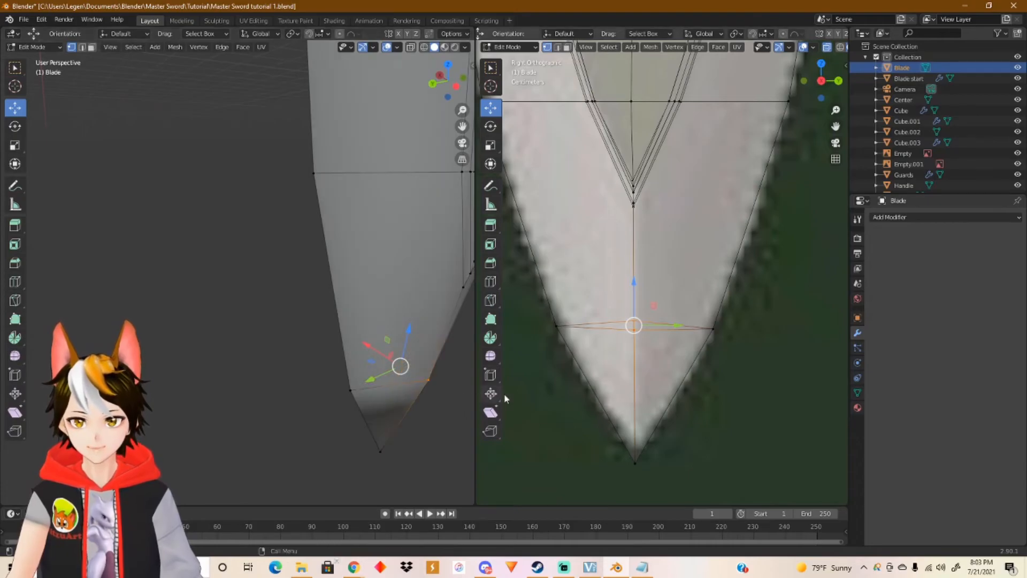
Step: Scale the tip loop's two middle vertices to 0 along Z to level them
{"action": "key", "text": "s"}
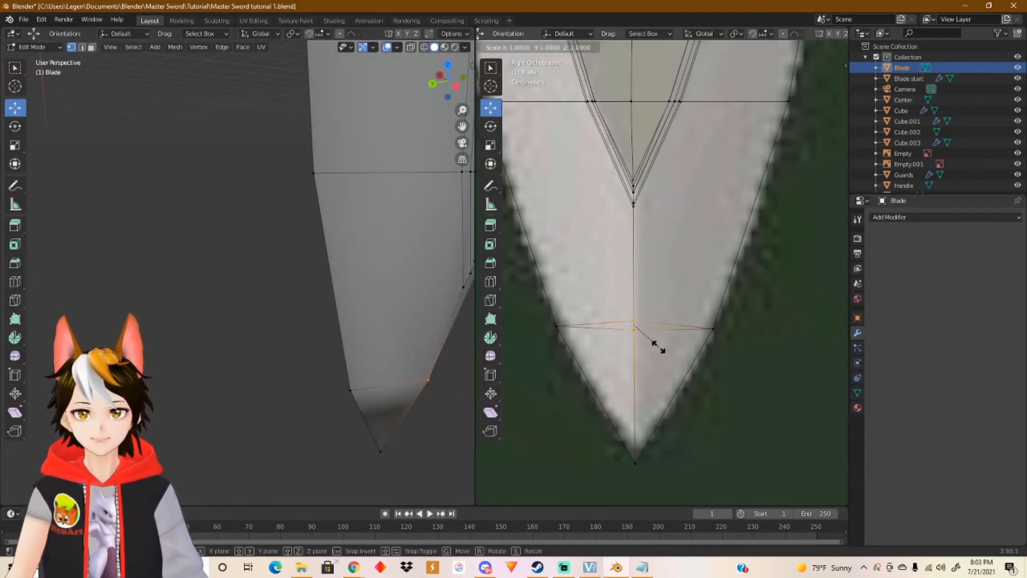
{"action": "key", "text": "z"}
{"action": "key", "text": "0"}
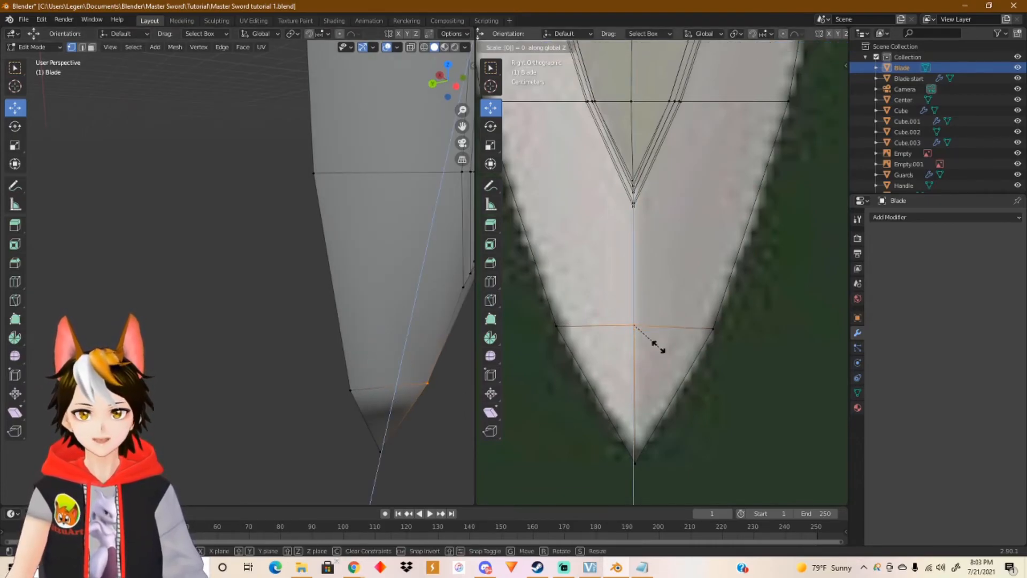
{"action": "key", "text": "Return"}
Step: In the back view, select the blade's lower end from two loops above the tip loop downward and scale it slightly narrower along X
{"action": "middle_click_drag", "start_coordinate": [419, 369], "coordinate": [10, 336]}
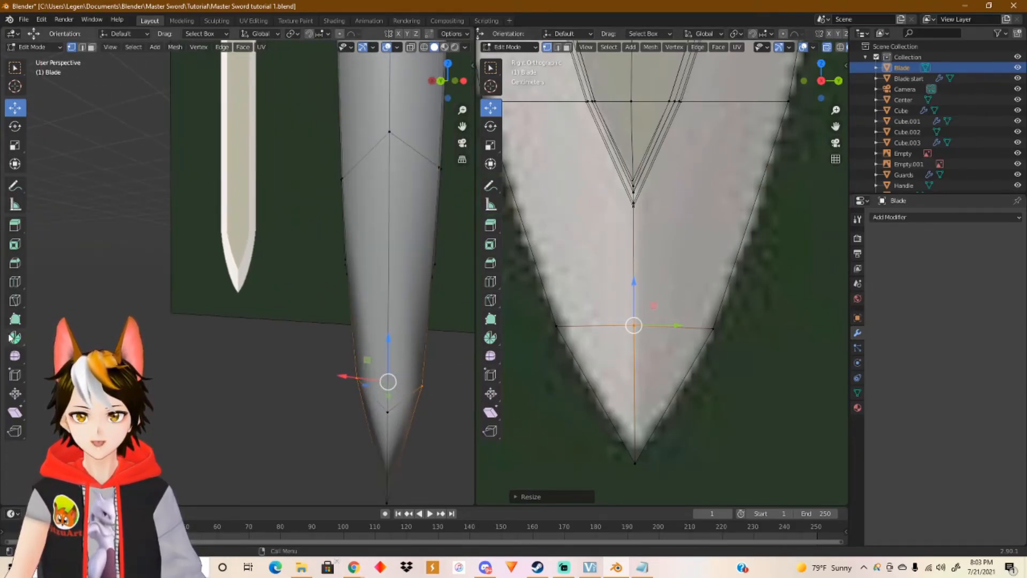
{"action": "left_click", "coordinate": [838, 80]}
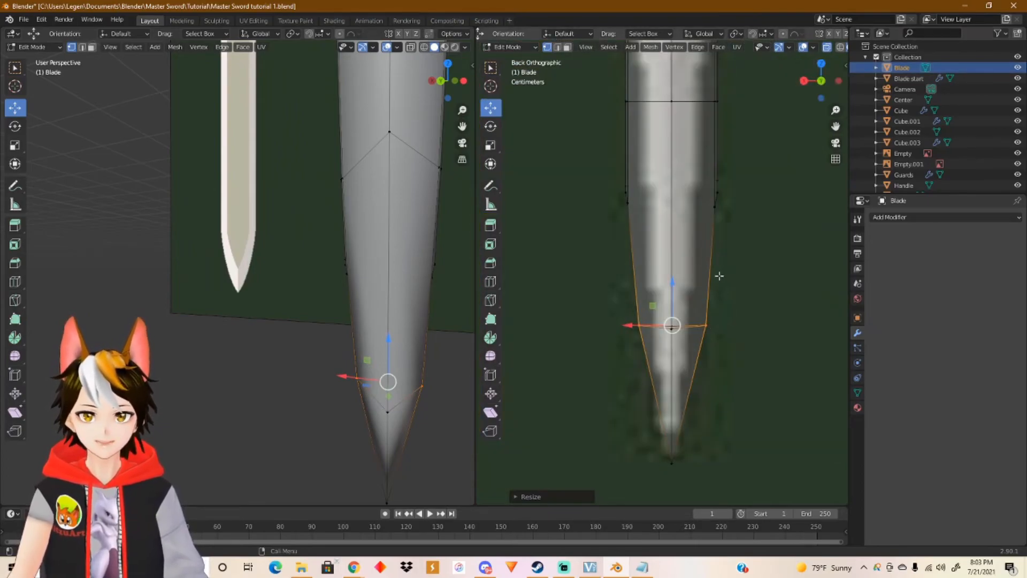
{"action": "middle_click_drag", "start_coordinate": [713, 246], "coordinate": [708, 438], "text": "shift"}
{"action": "scroll", "coordinate": [697, 321], "scroll_direction": "down", "scroll_amount": 2}
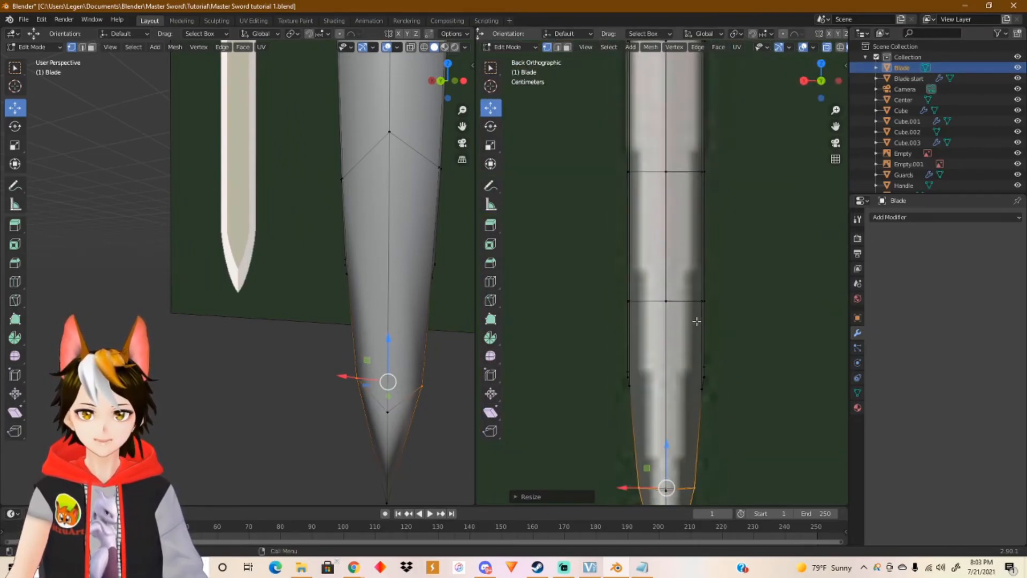
{"action": "middle_click_drag", "start_coordinate": [717, 230], "coordinate": [711, 381], "text": "shift"}
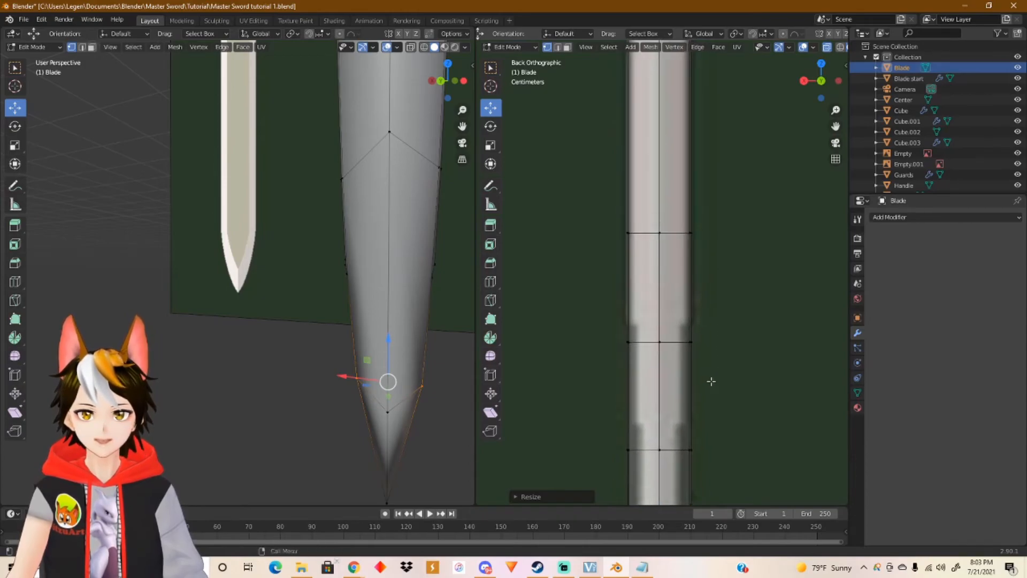
{"action": "left_click_drag", "start_coordinate": [618, 333], "coordinate": [722, 353]}
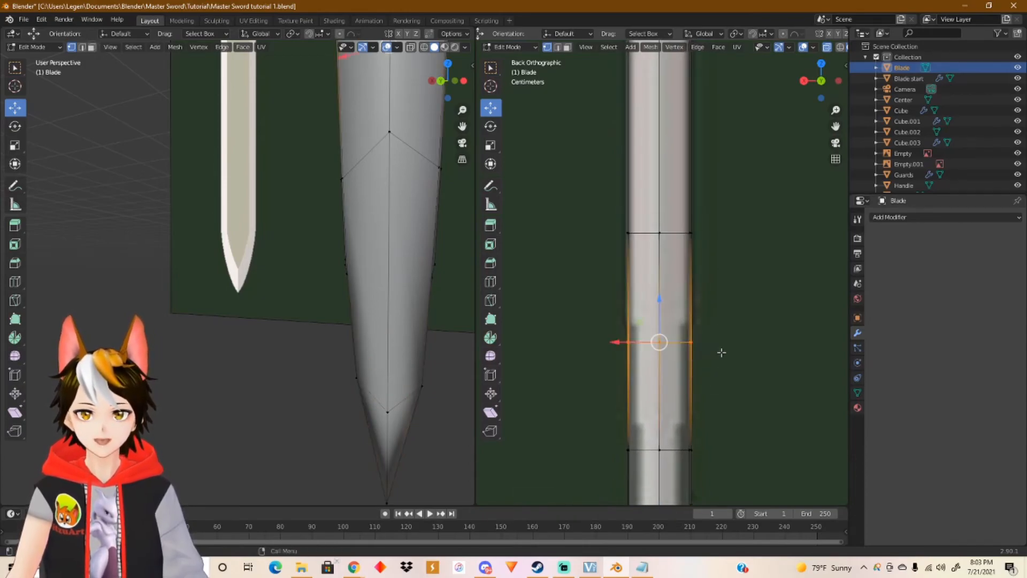
{"action": "middle_click_drag", "start_coordinate": [730, 399], "coordinate": [720, 294], "text": "shift"}
{"action": "scroll", "coordinate": [721, 314], "scroll_direction": "down", "scroll_amount": 1}
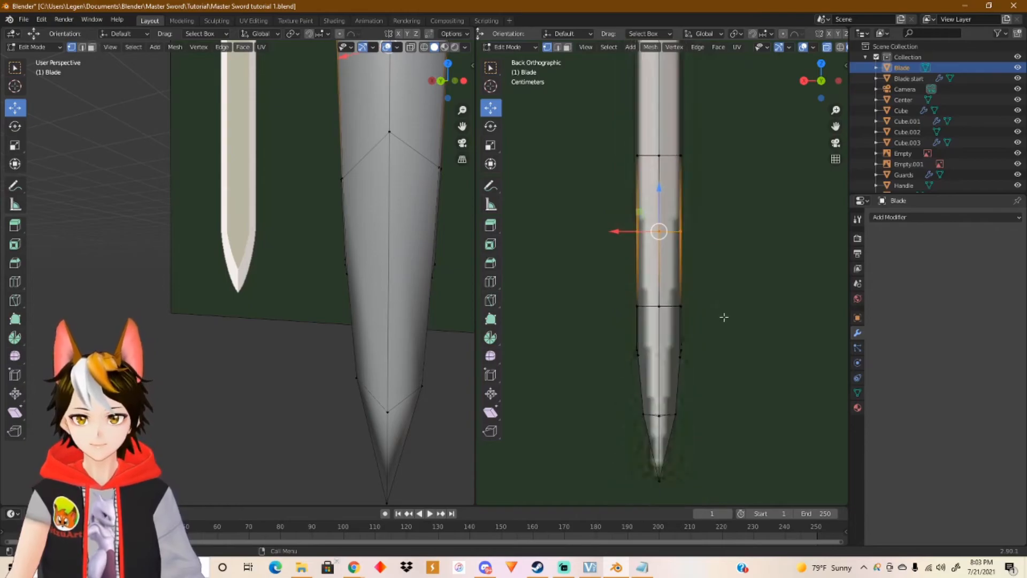
{"action": "left_click_drag", "start_coordinate": [614, 213], "coordinate": [717, 490]}
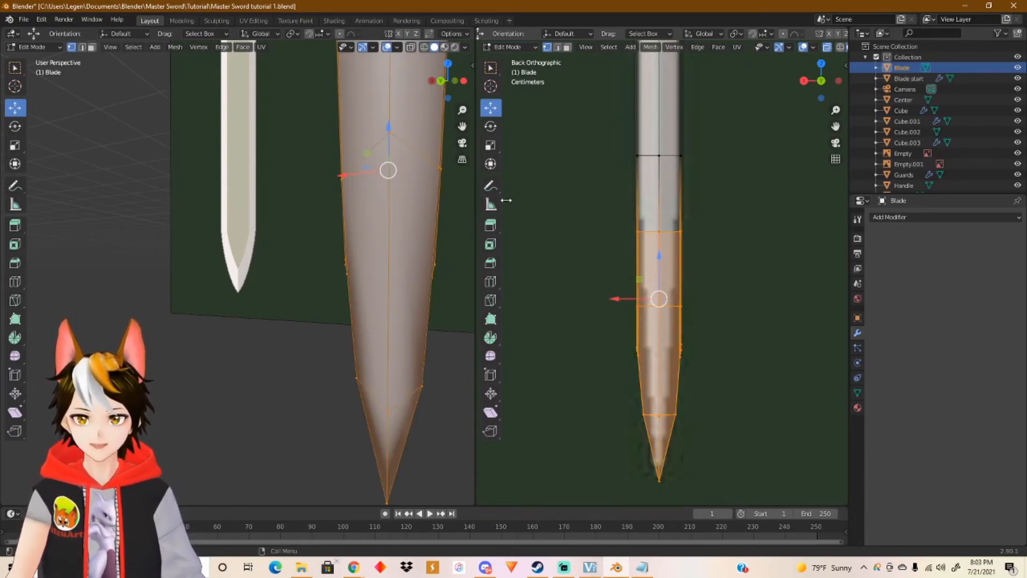
{"action": "left_click", "coordinate": [490, 145]}
{"action": "left_click_drag", "start_coordinate": [618, 298], "coordinate": [626, 297]}
Step: Select progressively shorter sections of the blade's lower end and scale each narrower along X, tapering the profile to the reference
{"action": "left_click_drag", "start_coordinate": [631, 488], "coordinate": [699, 287]}
{"action": "left_click_drag", "start_coordinate": [617, 338], "coordinate": [623, 337]}
{"action": "left_click_drag", "start_coordinate": [631, 487], "coordinate": [705, 330]}
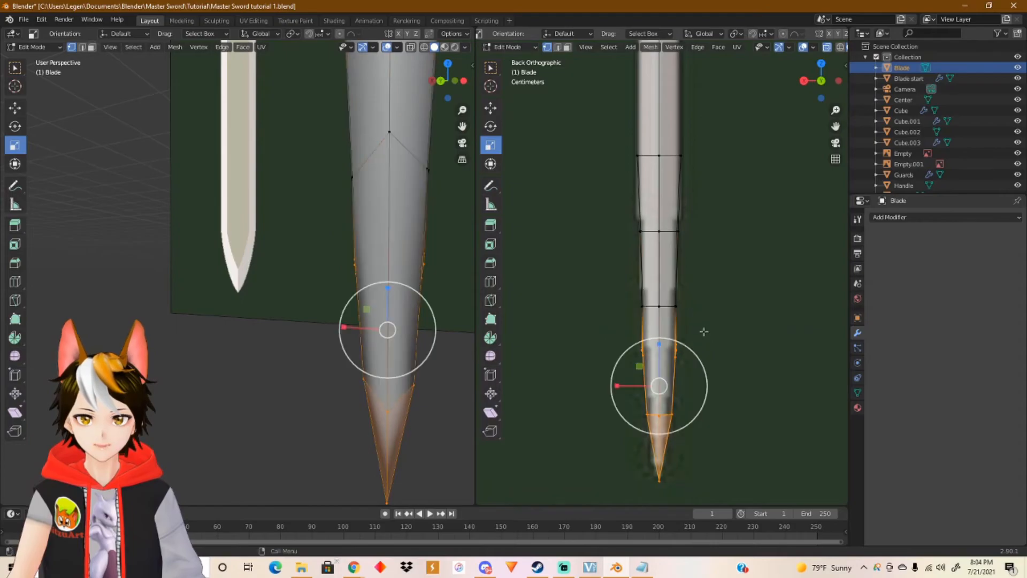
{"action": "left_click_drag", "start_coordinate": [616, 385], "coordinate": [622, 385]}
{"action": "left_click_drag", "start_coordinate": [636, 487], "coordinate": [697, 398]}
{"action": "left_click_drag", "start_coordinate": [618, 429], "coordinate": [622, 430]}
Step: Examine the tapered blade tip from several angles, in both Object Mode and Edit Mode
{"action": "middle_click_drag", "start_coordinate": [348, 287], "coordinate": [449, 300]}
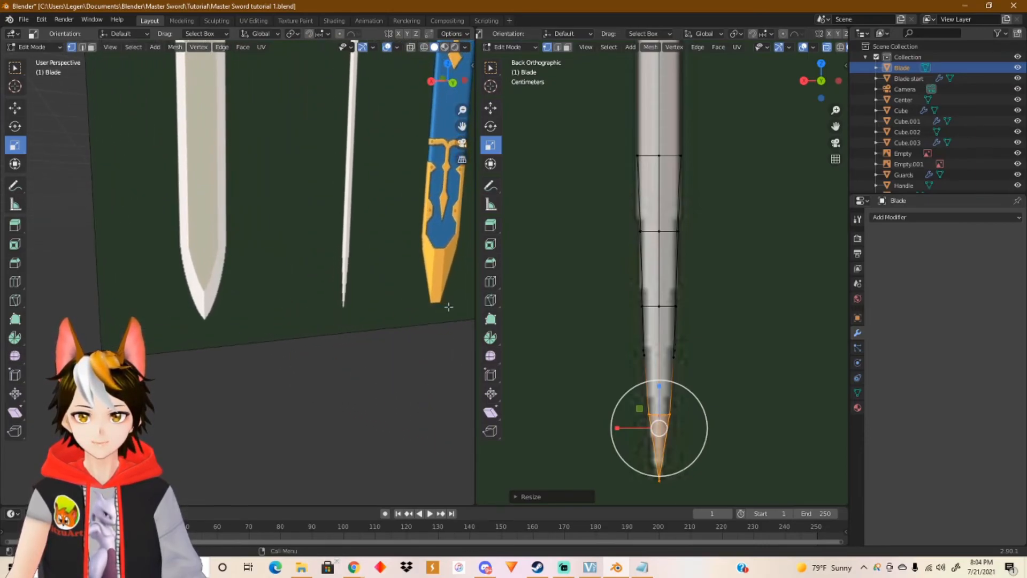
{"action": "left_click", "coordinate": [432, 81]}
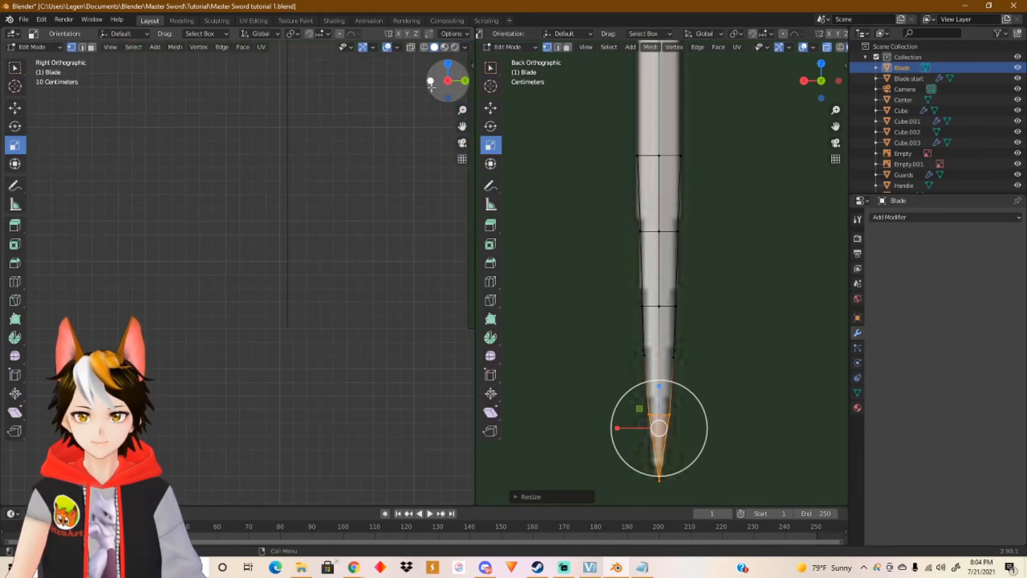
{"action": "scroll", "coordinate": [378, 255], "scroll_direction": "up", "scroll_amount": 5}
{"action": "key", "text": "q"}
{"action": "left_click", "coordinate": [379, 256]}
{"action": "scroll", "coordinate": [364, 280], "scroll_direction": "down", "scroll_amount": 8}
{"action": "middle_click_drag", "start_coordinate": [354, 282], "coordinate": [300, 286]}
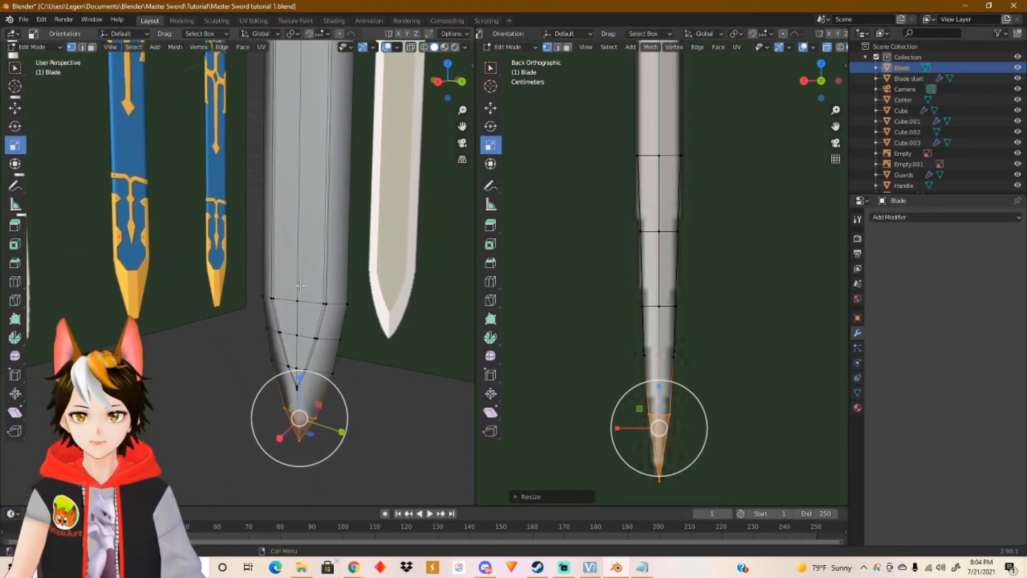
{"action": "key", "text": "Tab"}
{"action": "middle_click_drag", "start_coordinate": [351, 351], "coordinate": [299, 314]}
{"action": "left_click", "coordinate": [384, 393]}
{"action": "left_click", "coordinate": [322, 310]}
{"action": "key", "text": "Tab"}
{"action": "scroll", "coordinate": [293, 313], "scroll_direction": "up", "scroll_amount": 4}
{"action": "scroll", "coordinate": [293, 313], "scroll_direction": "up", "scroll_amount": 5}
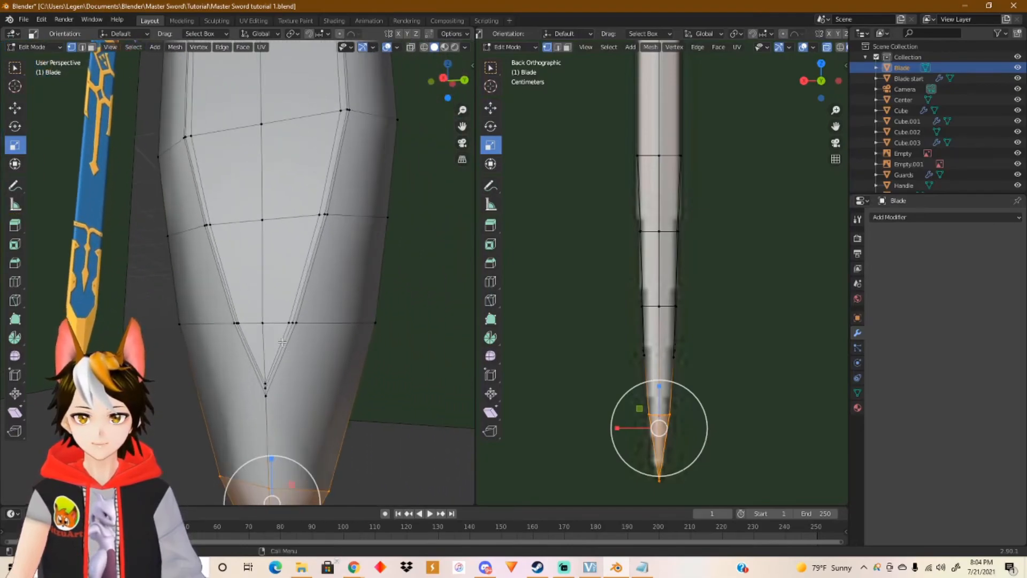
Step: In the left view, select the innermost groove-edge vertices on one side of the loop above the V point and move them about 0.0019 m along Y toward the center
{"action": "middle_click_drag", "start_coordinate": [293, 312], "coordinate": [307, 290]}
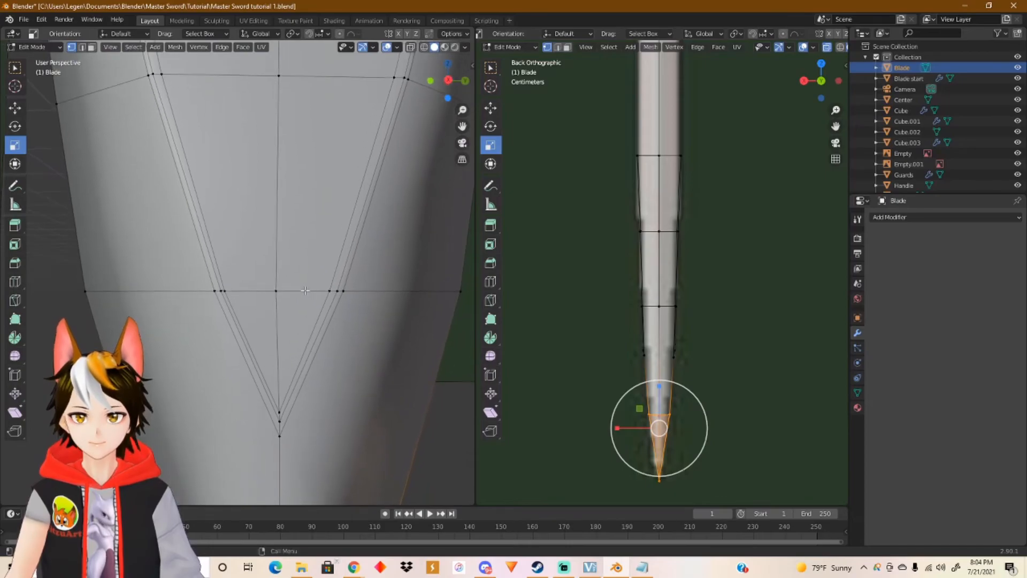
{"action": "left_click", "coordinate": [225, 288]}
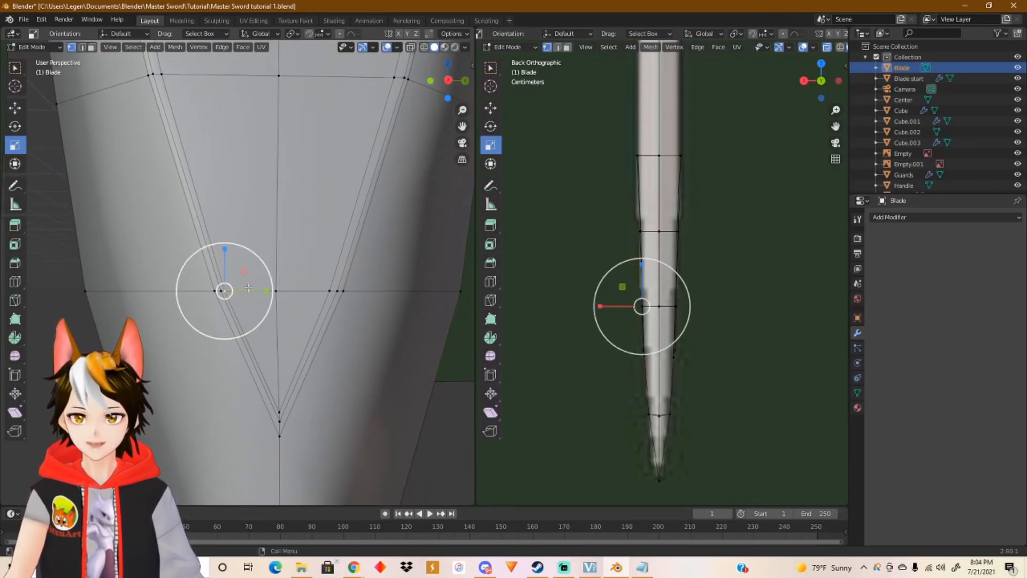
{"action": "left_click", "coordinate": [804, 81]}
{"action": "left_click", "coordinate": [821, 81]}
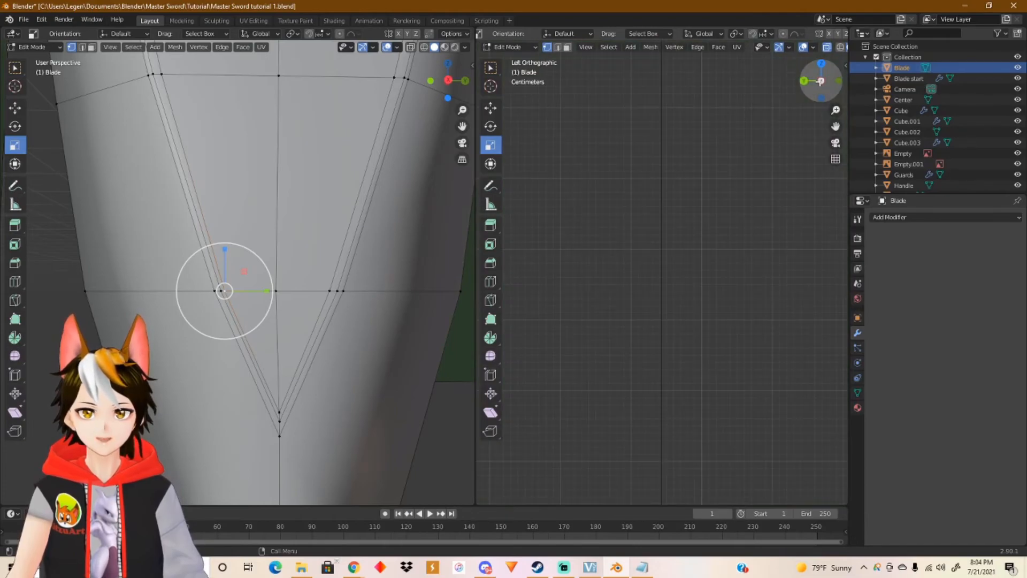
{"action": "key", "text": "q"}
{"action": "left_click", "coordinate": [629, 195]}
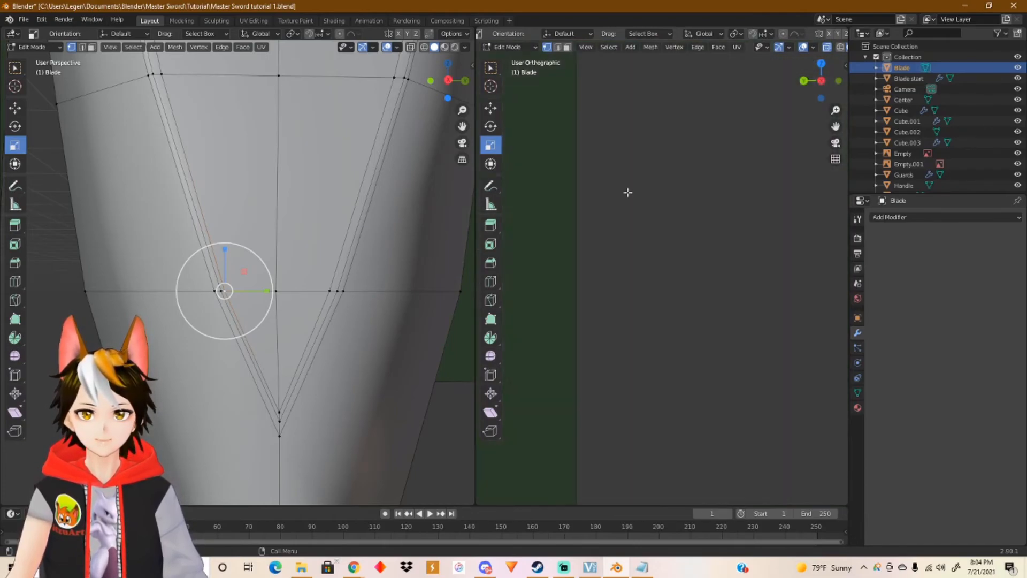
{"action": "scroll", "coordinate": [678, 234], "scroll_direction": "up", "scroll_amount": 6}
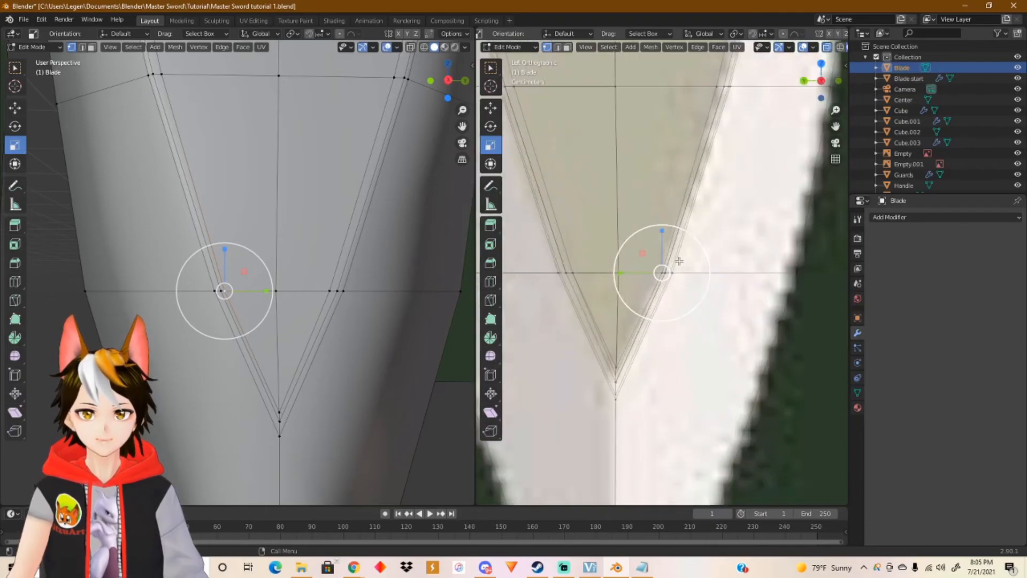
{"action": "middle_click_drag", "start_coordinate": [595, 262], "coordinate": [701, 276], "text": "shift"}
{"action": "scroll", "coordinate": [710, 282], "scroll_direction": "up", "scroll_amount": 1}
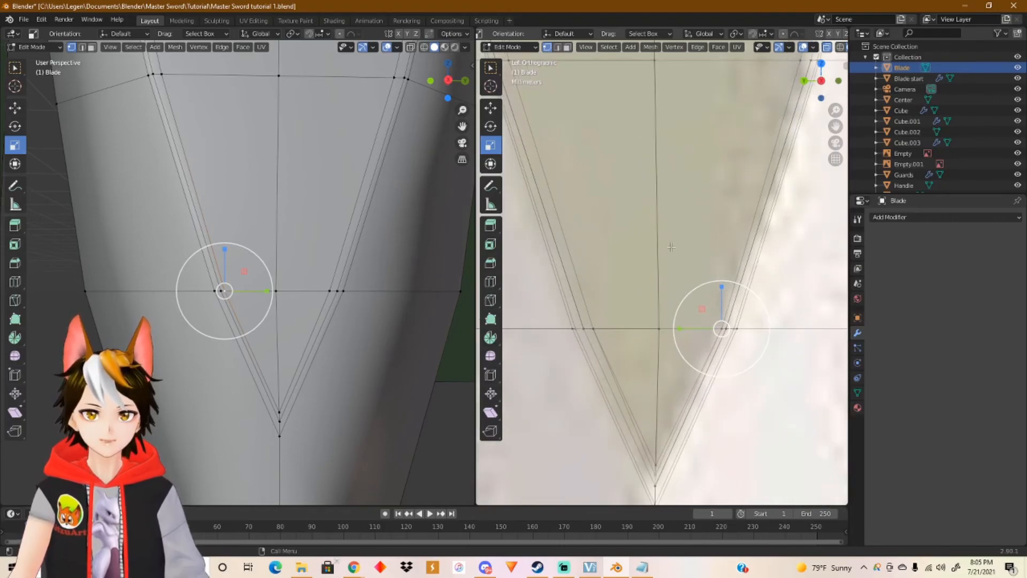
{"action": "left_click", "coordinate": [640, 281]}
{"action": "left_click_drag", "start_coordinate": [703, 304], "coordinate": [722, 332]}
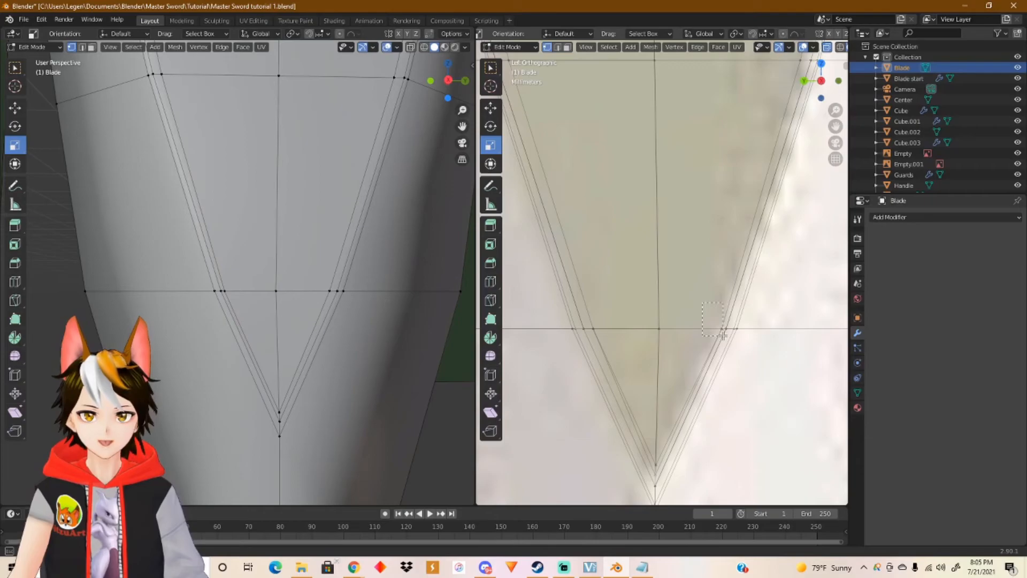
{"action": "left_click_drag", "start_coordinate": [722, 335], "coordinate": [723, 335]}
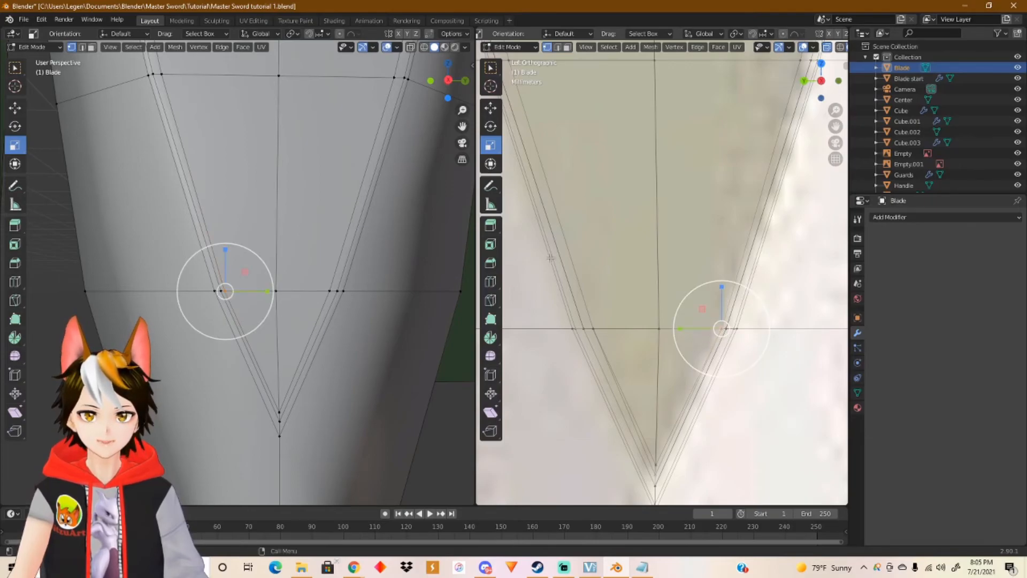
{"action": "left_click", "coordinate": [491, 107]}
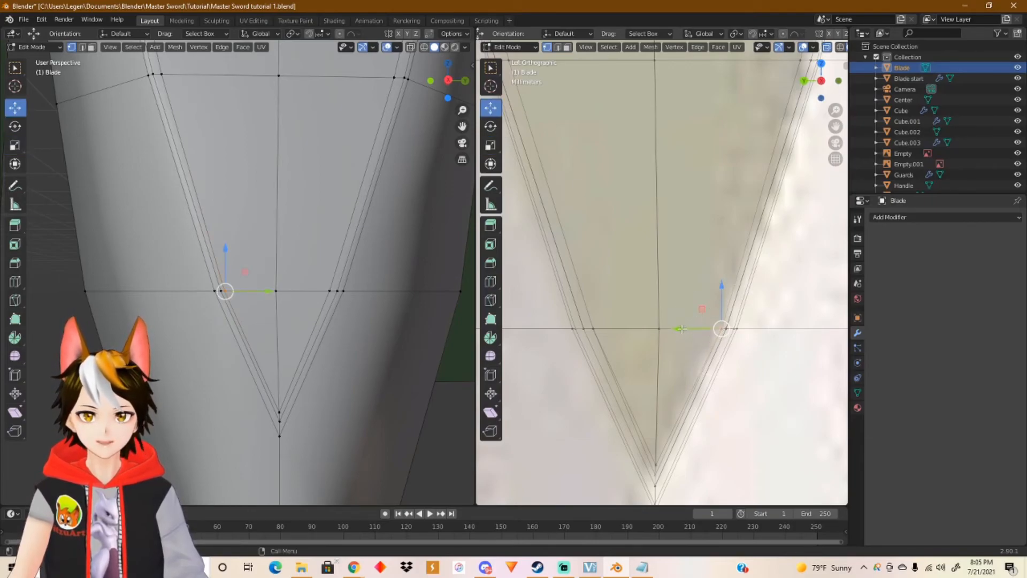
{"action": "left_click_drag", "start_coordinate": [682, 329], "coordinate": [678, 329]}
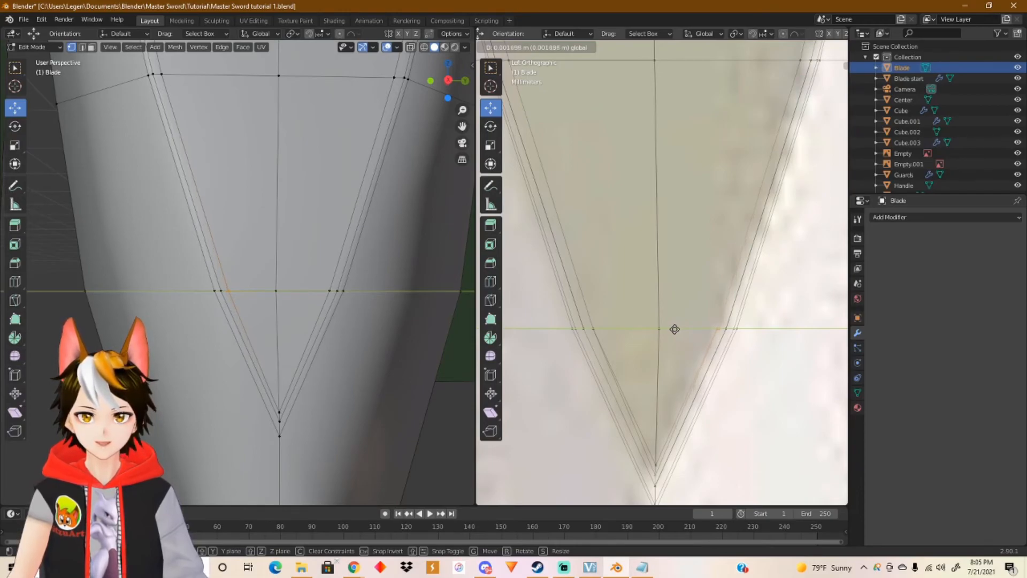
{"action": "left_click_drag", "start_coordinate": [675, 329], "coordinate": [675, 329]}
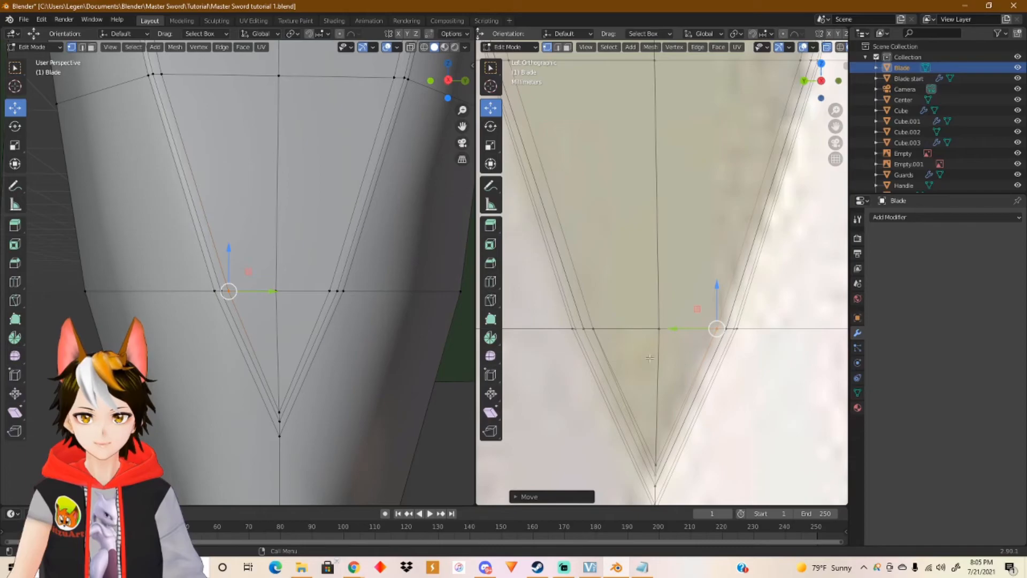
Step: Select the vertices at the innermost point of the groove's V and scale them to 0 along Z
{"action": "middle_click_drag", "start_coordinate": [643, 372], "coordinate": [616, 256], "text": "shift"}
{"action": "scroll", "coordinate": [612, 313], "scroll_direction": "up", "scroll_amount": 2}
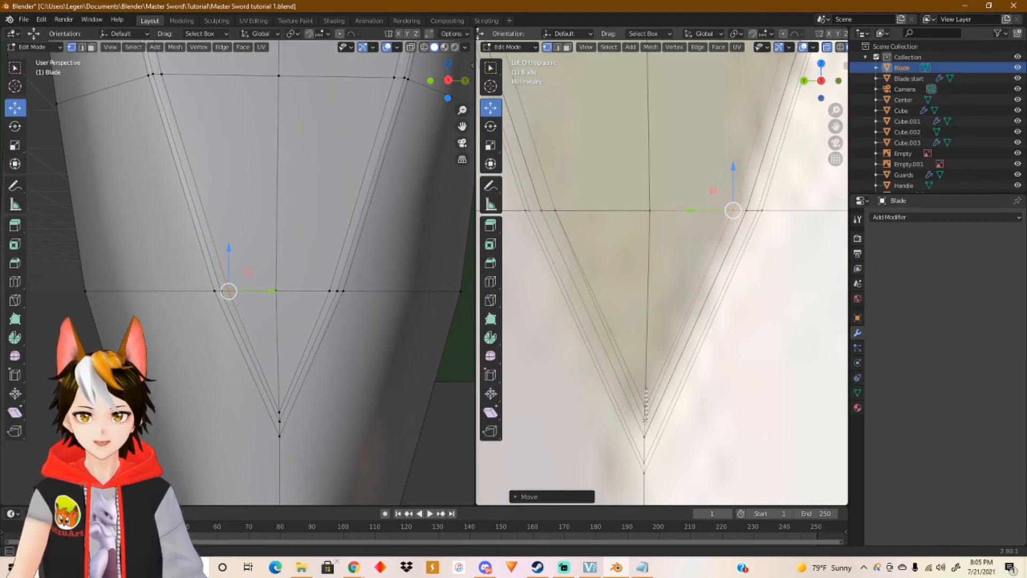
{"action": "left_click", "coordinate": [645, 414]}
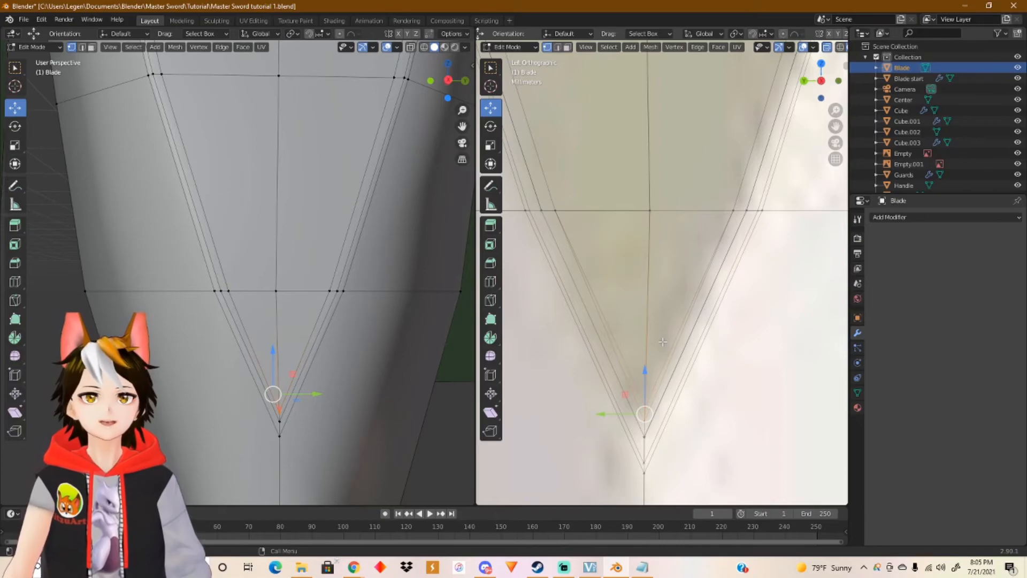
{"action": "key", "text": "s"}
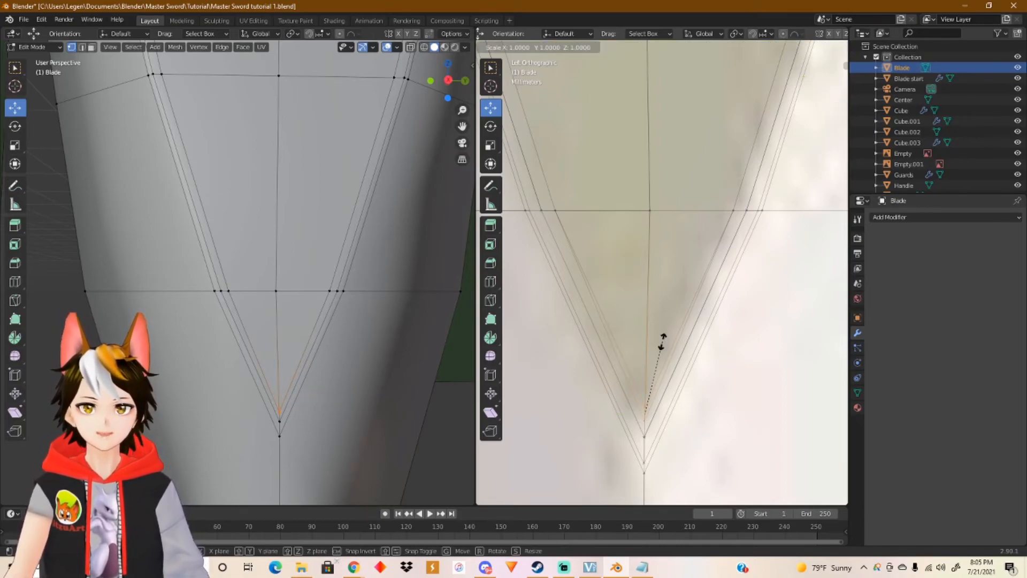
{"action": "type", "text": "z"}
{"action": "type", "text": "0"}
{"action": "key", "text": "Return"}
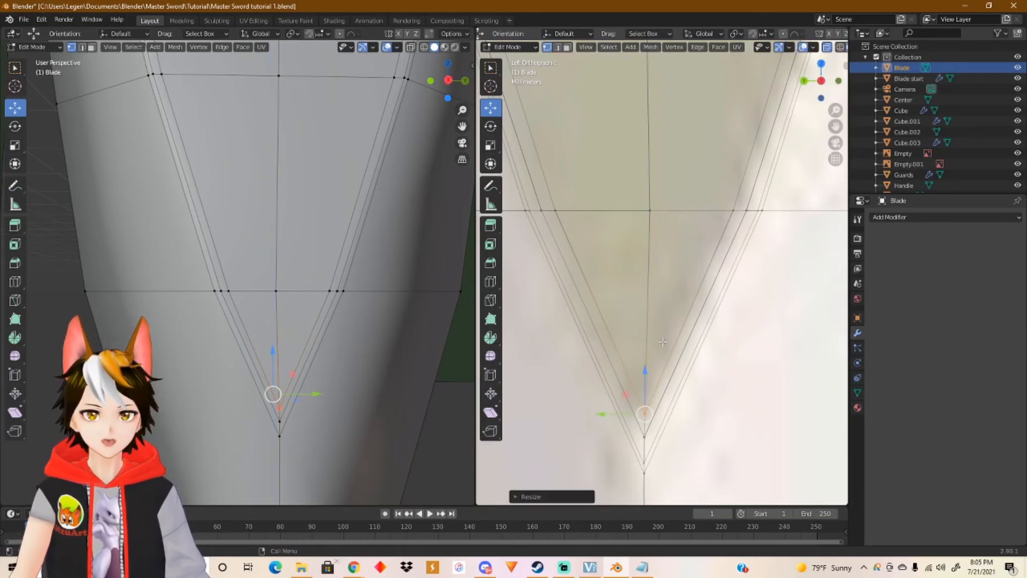
Step: Select the vertices at the outermost point of the groove's V and scale them to 0 along Z
{"action": "middle_click_drag", "start_coordinate": [649, 382], "coordinate": [645, 244], "text": "shift"}
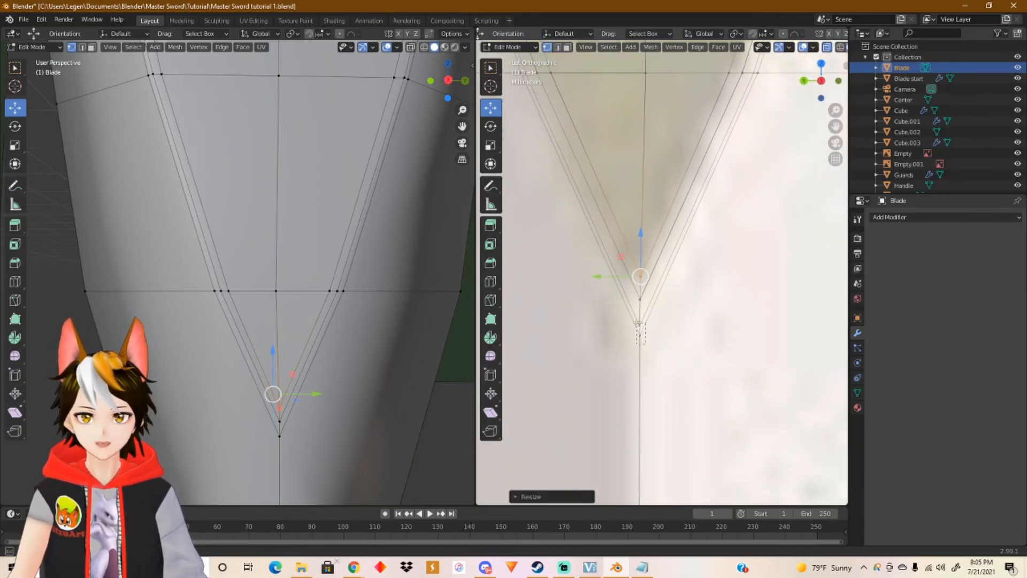
{"action": "left_click", "coordinate": [632, 318]}
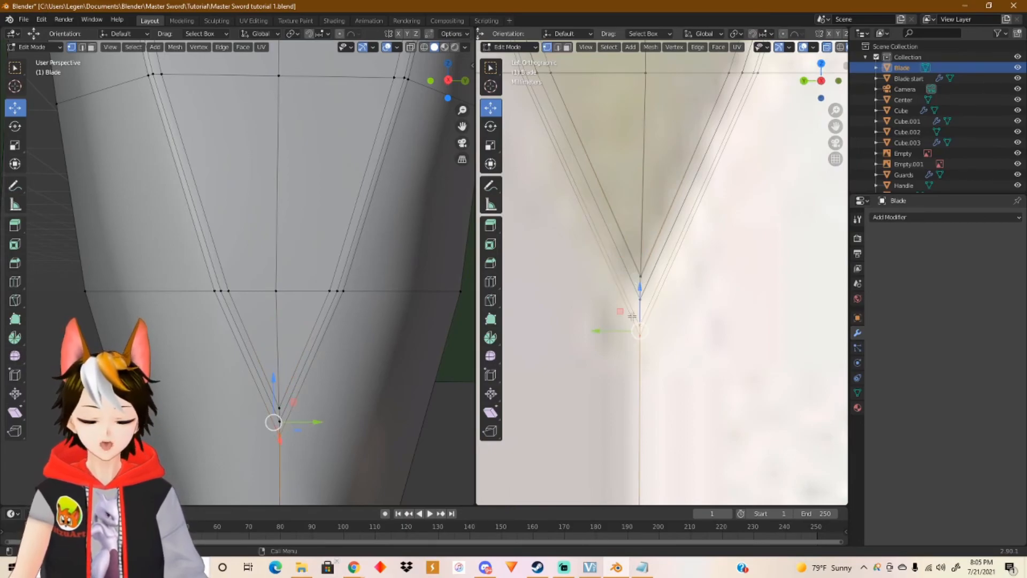
{"action": "type", "text": "sz0"}
{"action": "key", "text": "Return"}
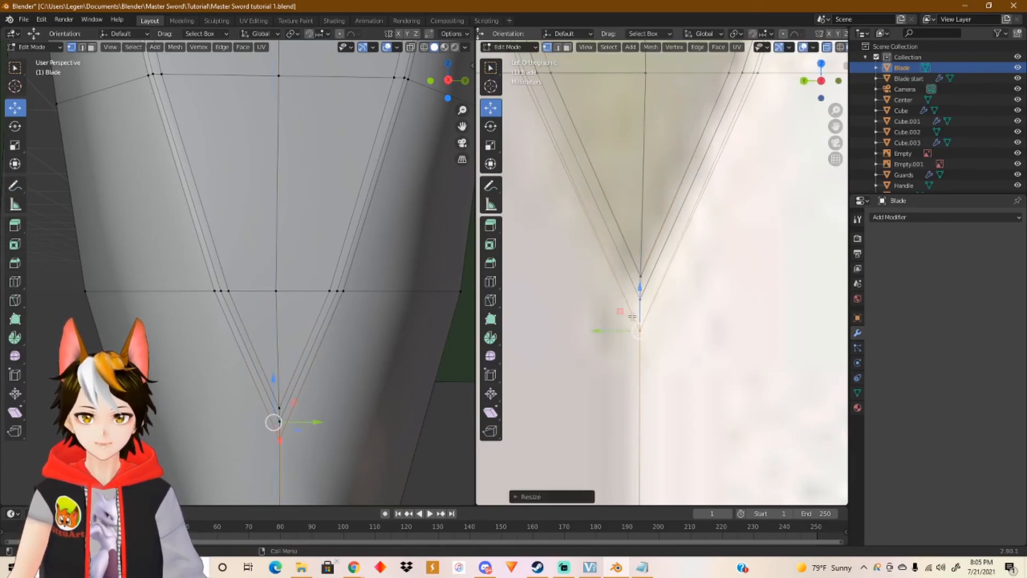
Step: Select the outermost groove-edge vertices on the +Y side of the loop just above the V point and scale them to 0 along Z and Y
{"action": "middle_click_drag", "start_coordinate": [602, 220], "coordinate": [694, 399], "text": "shift"}
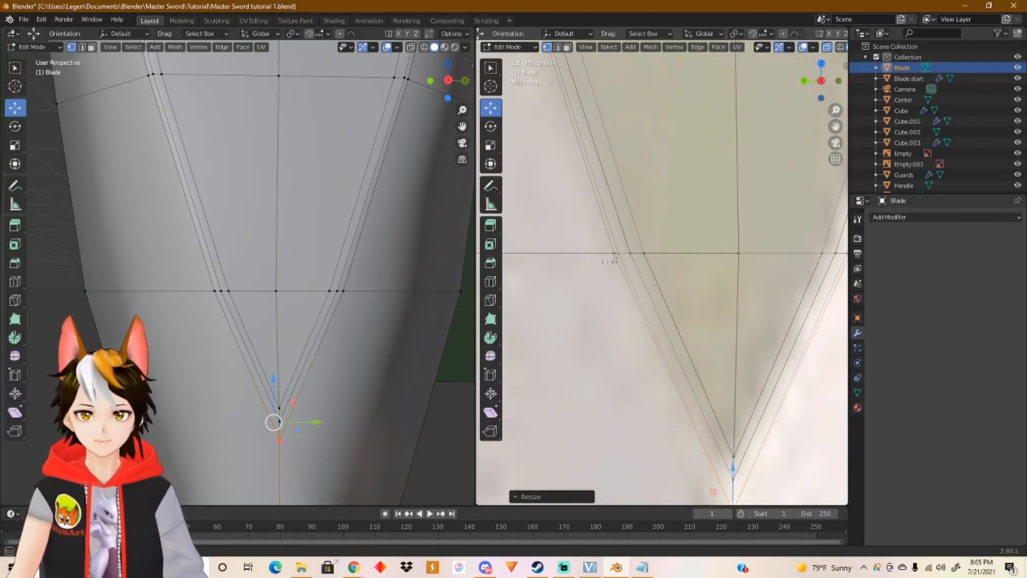
{"action": "left_click_drag", "start_coordinate": [603, 263], "coordinate": [622, 249]}
{"action": "key", "text": "s"}
{"action": "key", "text": "z"}
{"action": "key", "text": "0"}
{"action": "key", "text": "Return"}
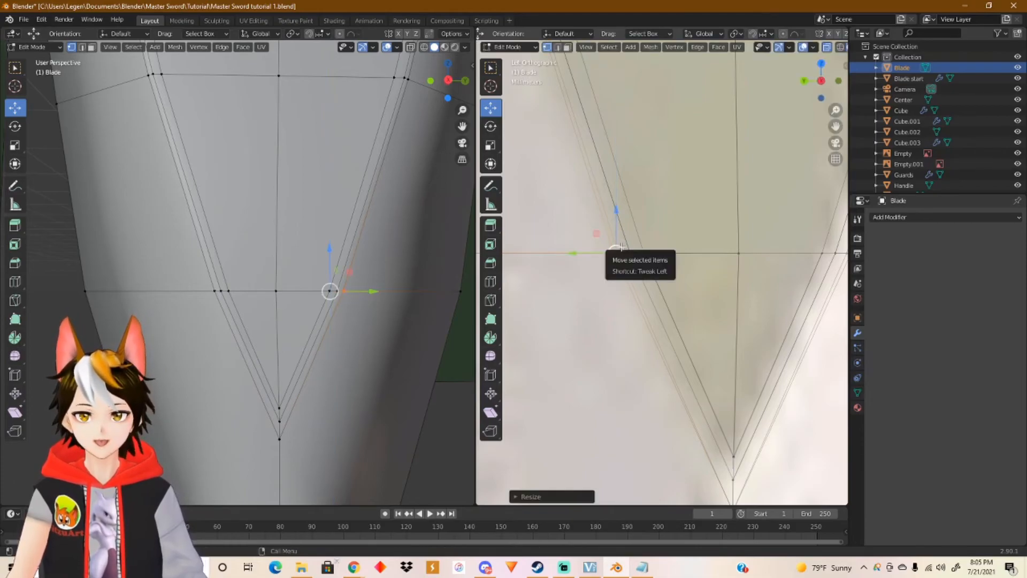
{"action": "key", "text": "s"}
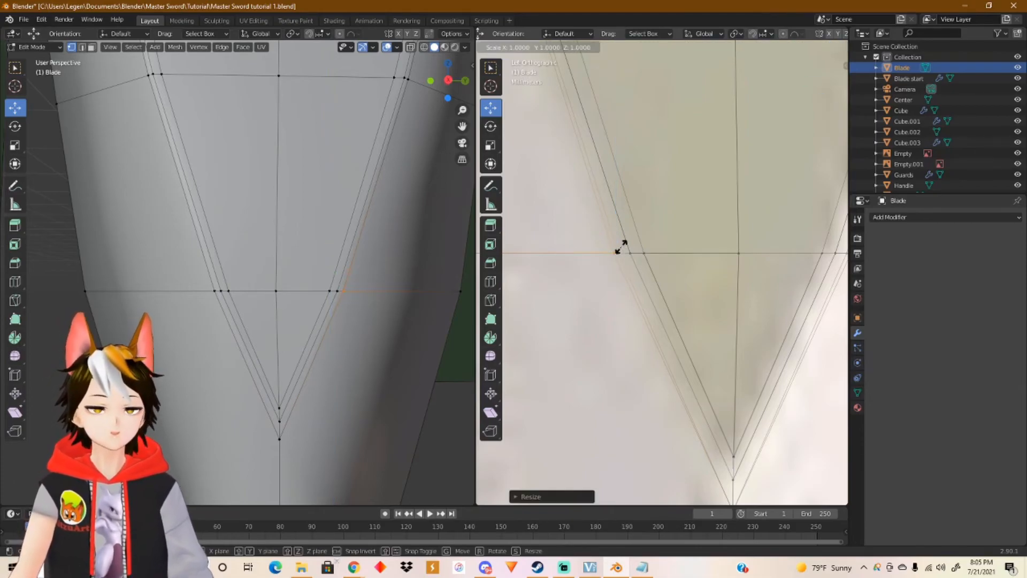
{"action": "key", "text": "y"}
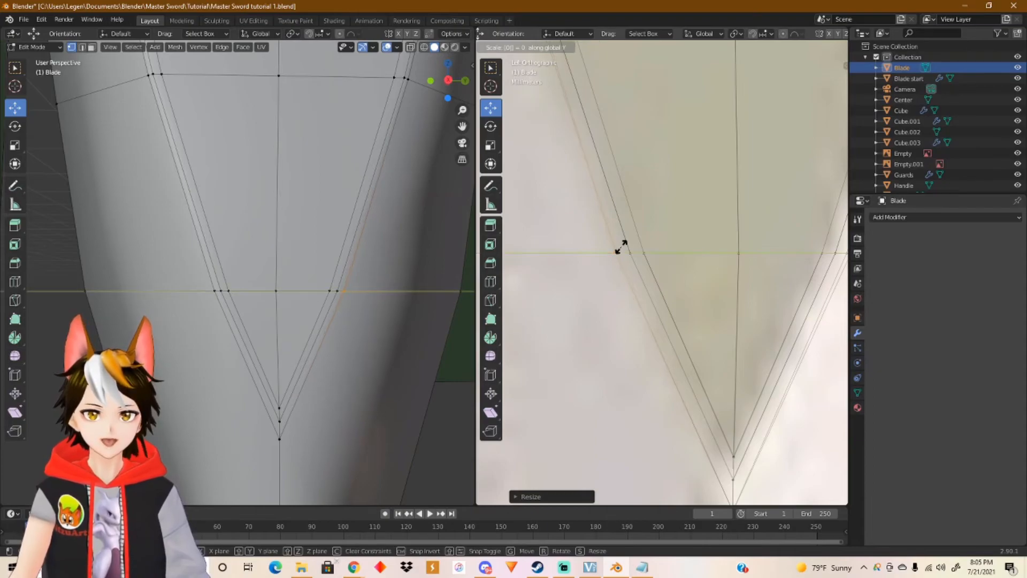
{"action": "key", "text": "Return"}
{"action": "middle_click_drag", "start_coordinate": [353, 315], "coordinate": [334, 354]}
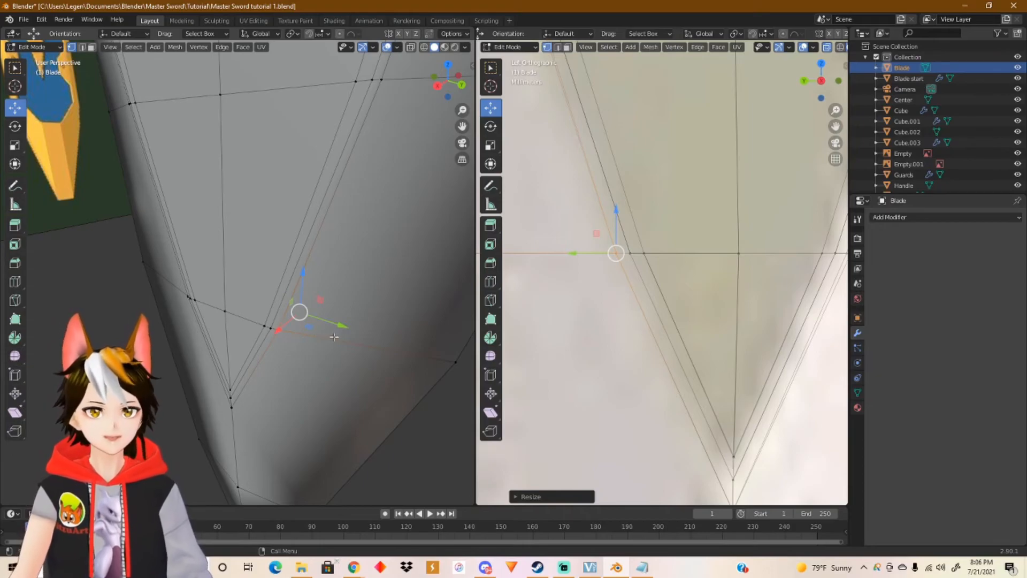
Step: Select the outermost groove-edge vertices on the -Y side of the same loop and scale them to 0 along Y
{"action": "middle_click_drag", "start_coordinate": [791, 274], "coordinate": [672, 299], "text": "shift"}
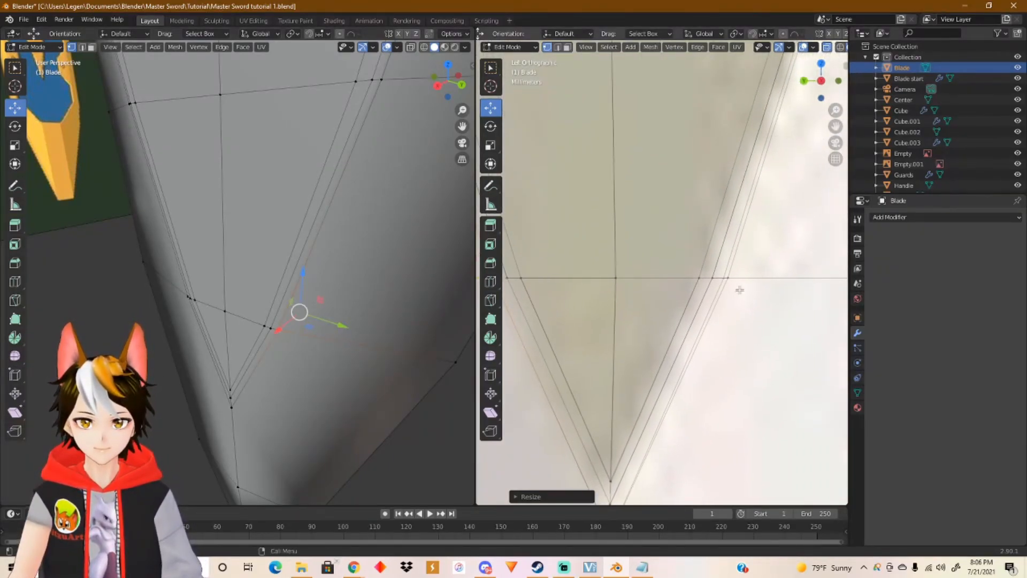
{"action": "left_click", "coordinate": [725, 278]}
{"action": "key", "text": "s"}
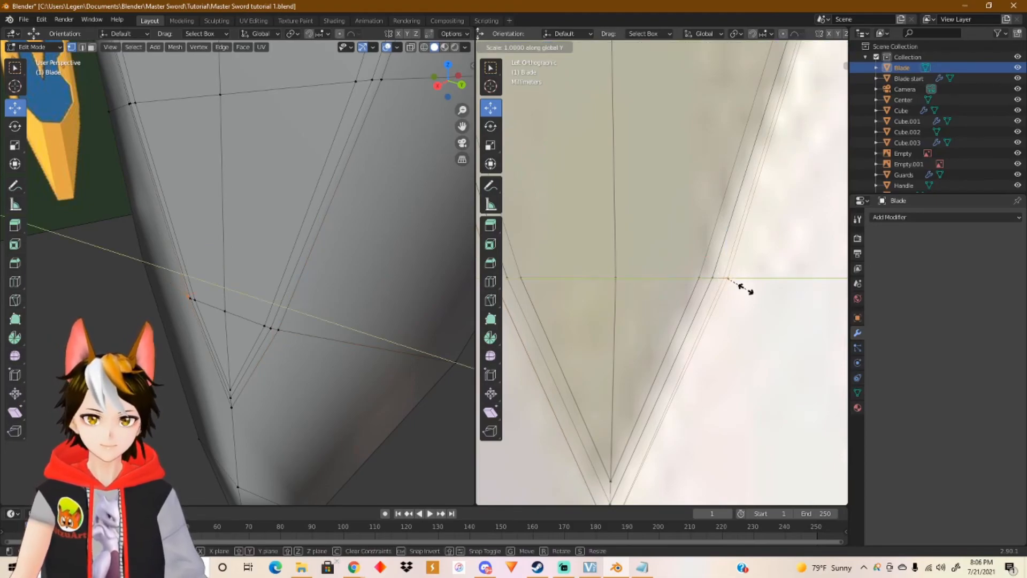
{"action": "left_click", "coordinate": [746, 289]}
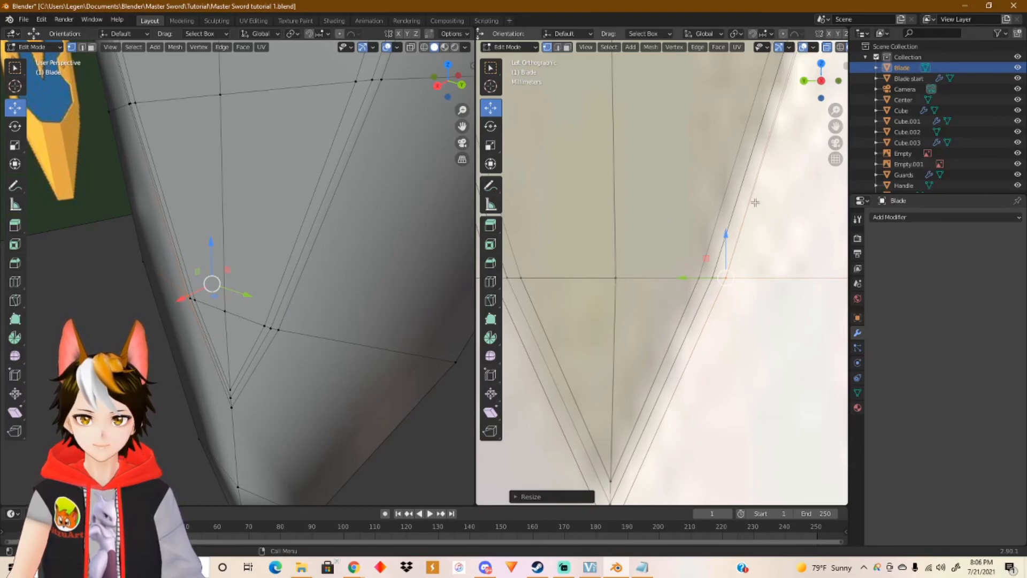
Step: On the second loop above the V point, select the outermost groove-edge vertices on the -Y side and scale them to 0 along Z and Y
{"action": "middle_click_drag", "start_coordinate": [764, 153], "coordinate": [708, 338], "text": "shift"}
{"action": "middle_click_drag", "start_coordinate": [743, 228], "coordinate": [662, 367], "text": "shift"}
{"action": "left_click", "coordinate": [705, 258]}
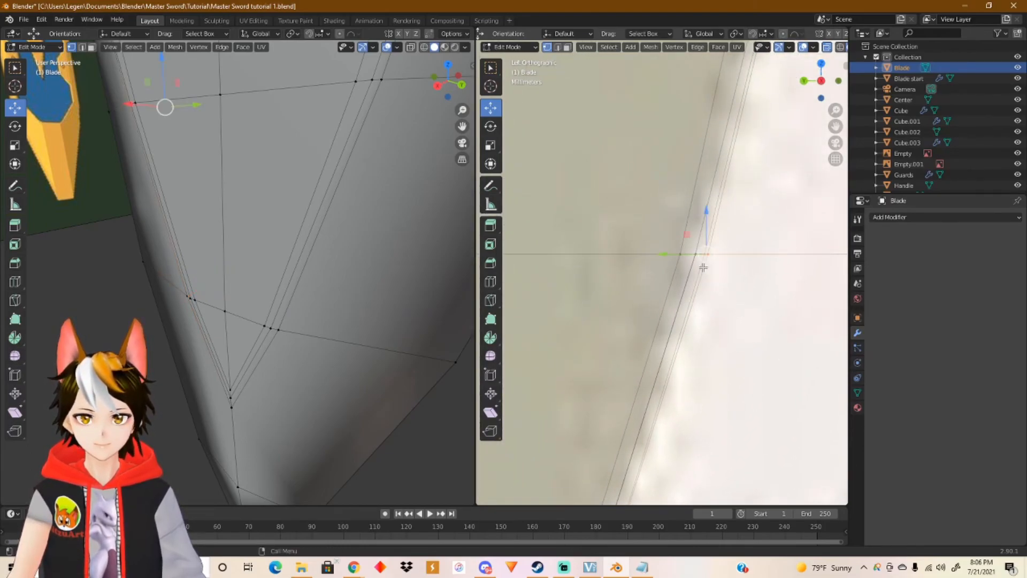
{"action": "key", "text": "s"}
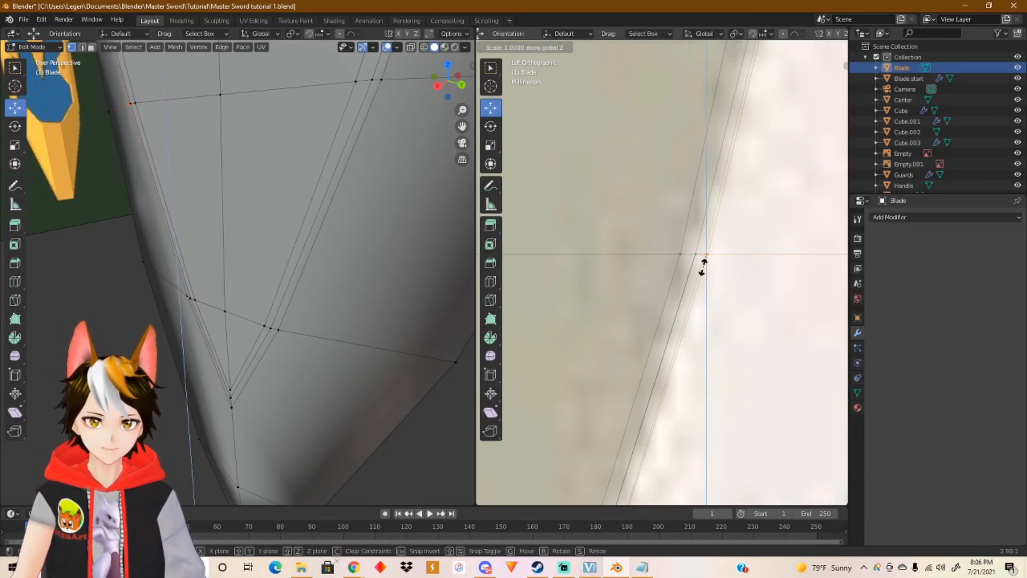
{"action": "left_click", "coordinate": [702, 267]}
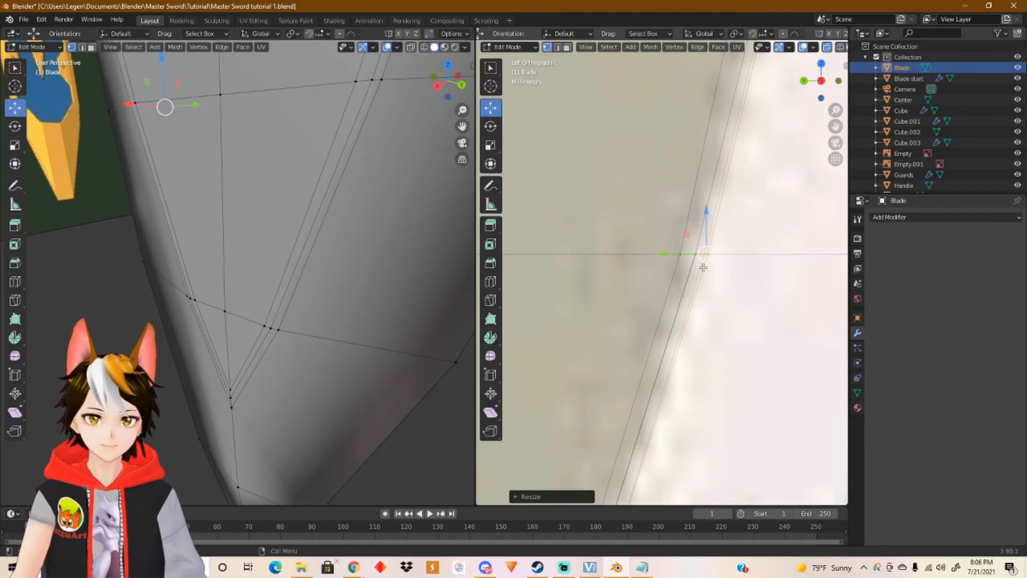
{"action": "key", "text": "s"}
{"action": "key", "text": "y"}
{"action": "key", "text": "0"}
{"action": "key", "text": "Return"}
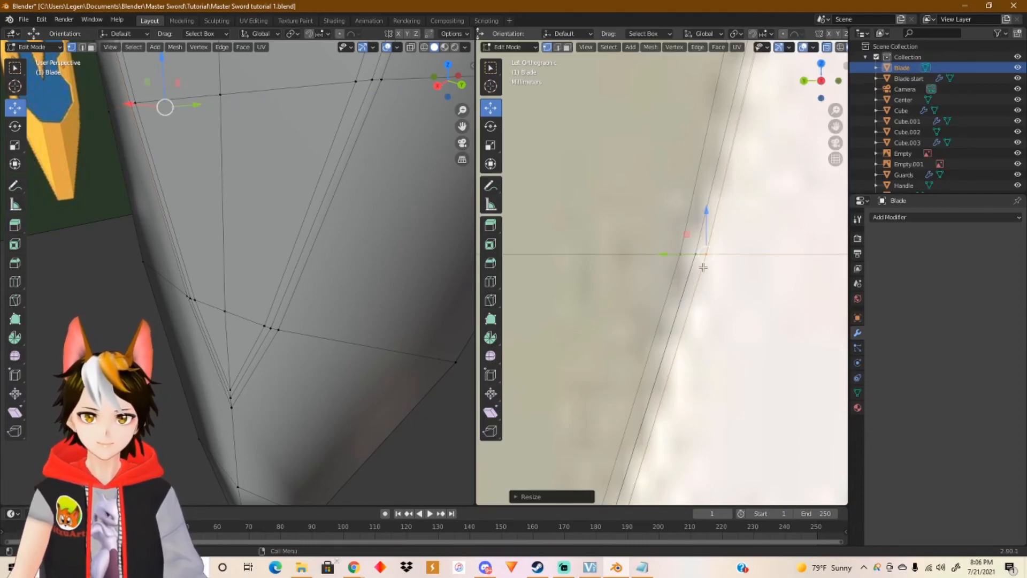
Step: Select the outermost -Y groove-edge vertices on the loop where the groove begins to taper and scale them to 0 along Y
{"action": "middle_click_drag", "start_coordinate": [378, 208], "coordinate": [369, 348], "text": "shift"}
{"action": "middle_click_drag", "start_coordinate": [172, 233], "coordinate": [201, 340]}
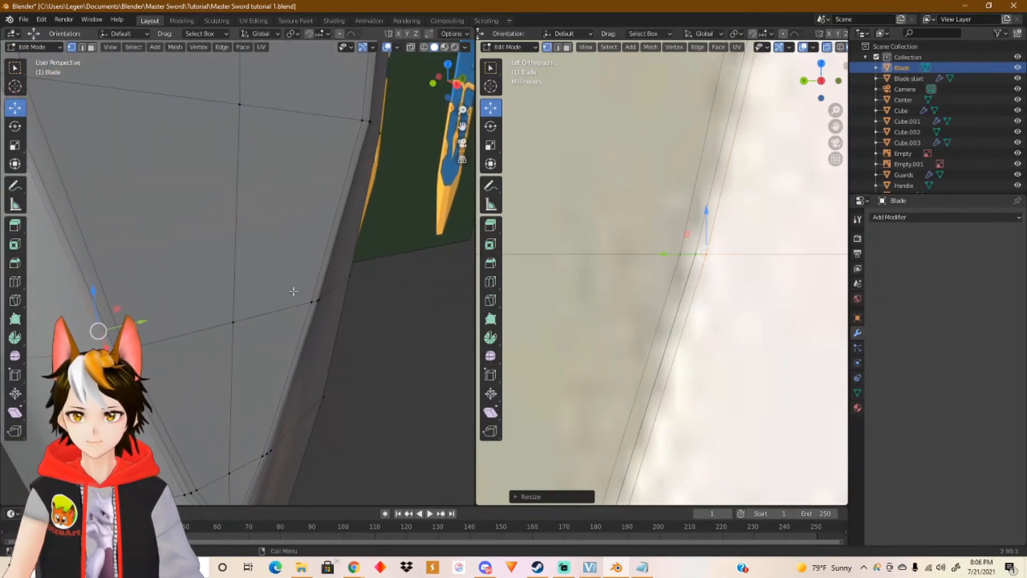
{"action": "middle_click_drag", "start_coordinate": [658, 191], "coordinate": [633, 297], "text": "shift"}
{"action": "middle_click_drag", "start_coordinate": [646, 177], "coordinate": [614, 325], "text": "shift"}
{"action": "middle_click_drag", "start_coordinate": [697, 252], "coordinate": [636, 334], "text": "shift"}
{"action": "left_click_drag", "start_coordinate": [685, 263], "coordinate": [664, 284]}
{"action": "key", "text": "s"}
{"action": "key", "text": "y"}
{"action": "key", "text": "0"}
{"action": "key", "text": "Return"}
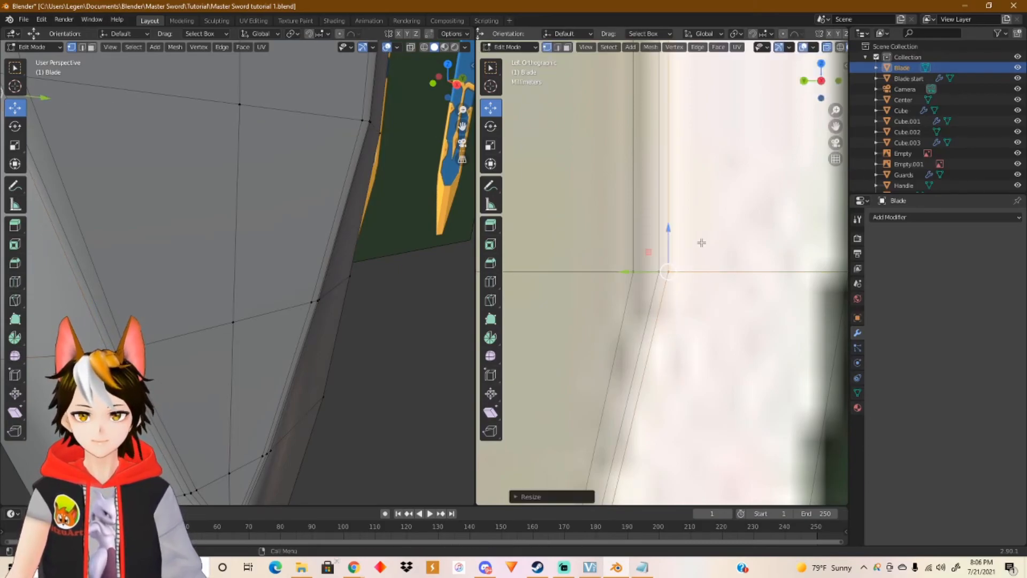
Step: Select the outermost +Y groove-edge vertices on the second loop above the V point and scale them to 0 along Y
{"action": "scroll", "coordinate": [698, 199], "scroll_direction": "down", "scroll_amount": 2}
{"action": "middle_click_drag", "start_coordinate": [683, 131], "coordinate": [671, 390], "text": "shift"}
{"action": "middle_click_drag", "start_coordinate": [661, 166], "coordinate": [671, 435], "text": "shift"}
{"action": "middle_click_drag", "start_coordinate": [634, 340], "coordinate": [753, 235], "text": "shift"}
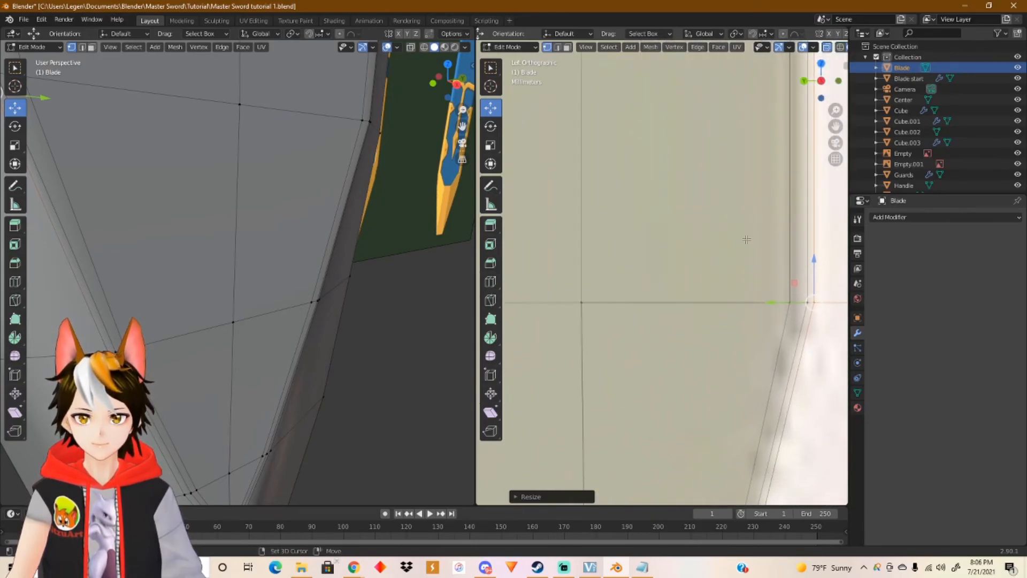
{"action": "middle_click_drag", "start_coordinate": [650, 355], "coordinate": [695, 158], "text": "shift"}
{"action": "middle_click_drag", "start_coordinate": [612, 321], "coordinate": [735, 211], "text": "shift"}
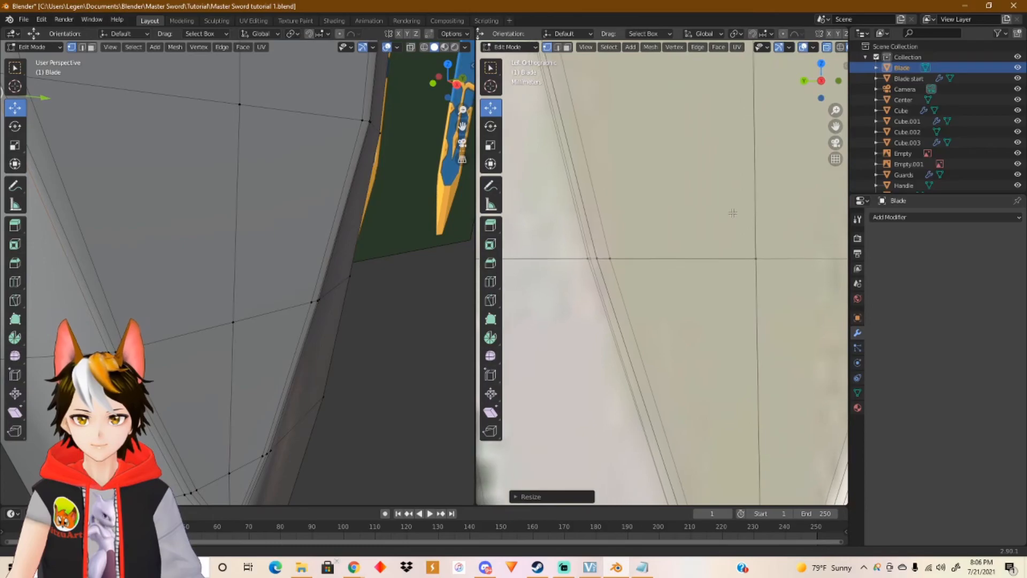
{"action": "middle_click_drag", "start_coordinate": [659, 323], "coordinate": [646, 360], "text": "shift"}
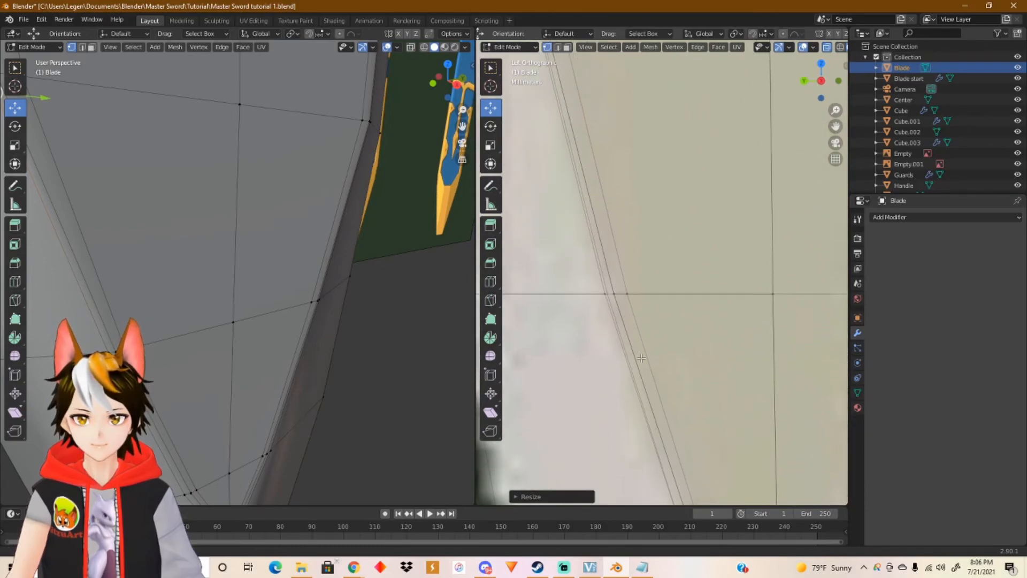
{"action": "scroll", "coordinate": [615, 307], "scroll_direction": "up", "scroll_amount": 3}
{"action": "middle_click_drag", "start_coordinate": [615, 307], "coordinate": [675, 304], "text": "shift"}
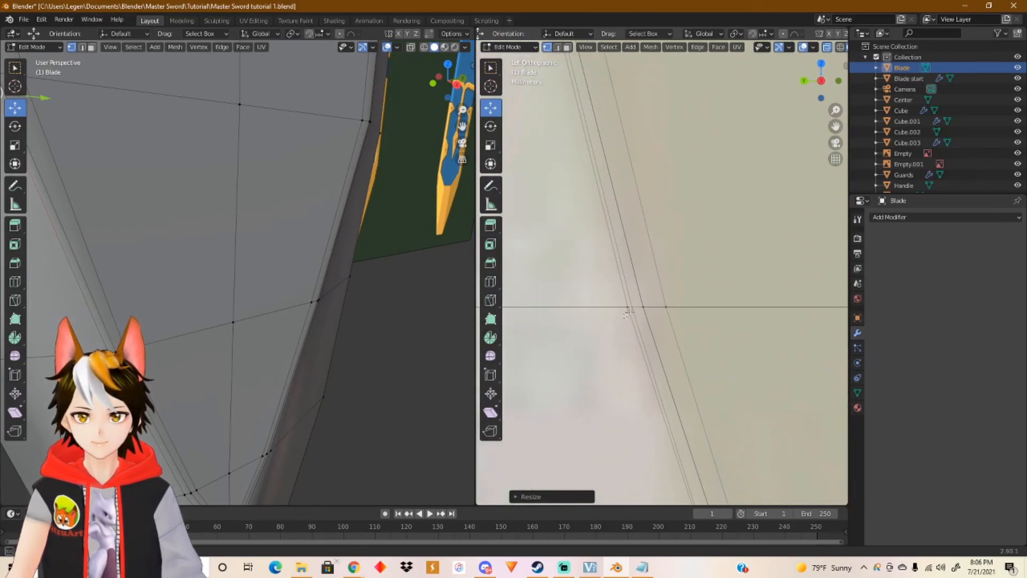
{"action": "key", "text": "s"}
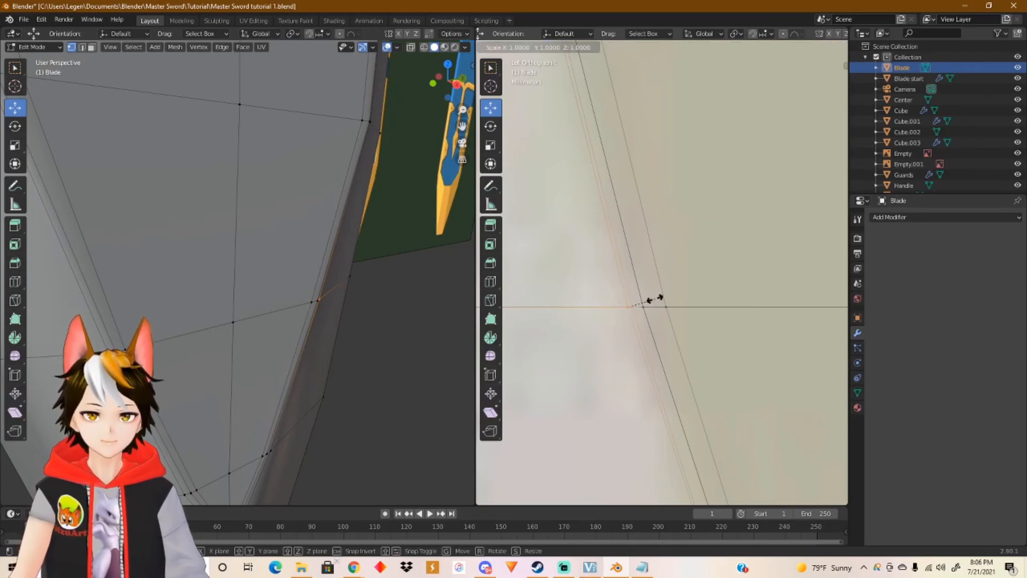
{"action": "key", "text": "Return"}
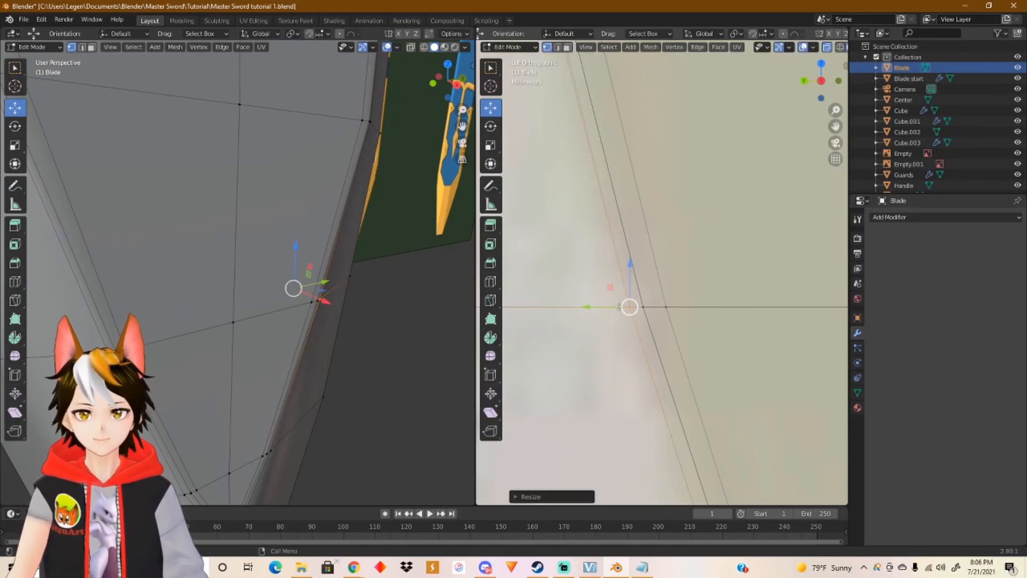
Step: Select the outermost +Y groove-edge vertices on the loop where the taper begins and scale them to 0 along Y
{"action": "middle_click_drag", "start_coordinate": [578, 147], "coordinate": [592, 266], "text": "shift"}
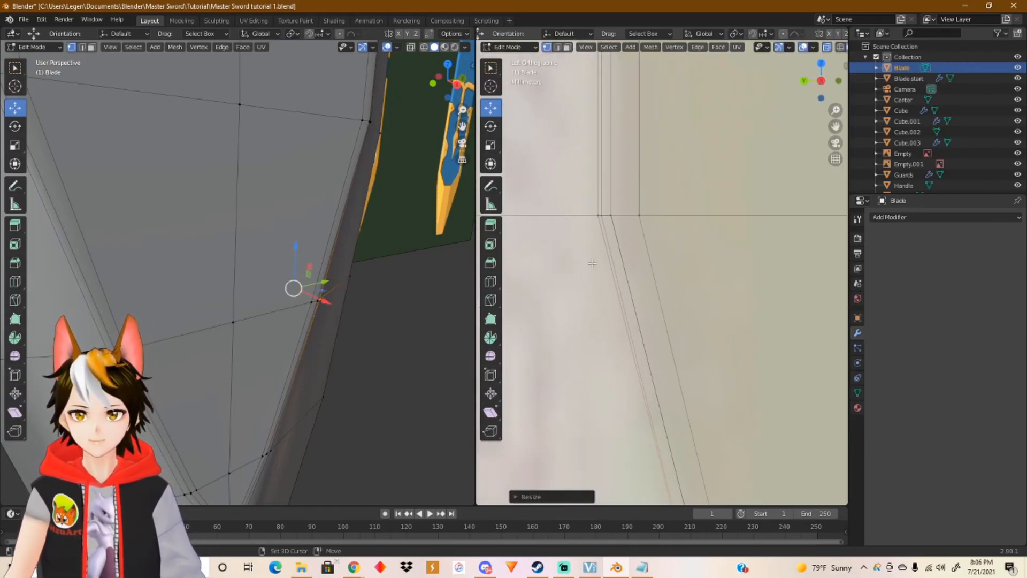
{"action": "key", "text": "s"}
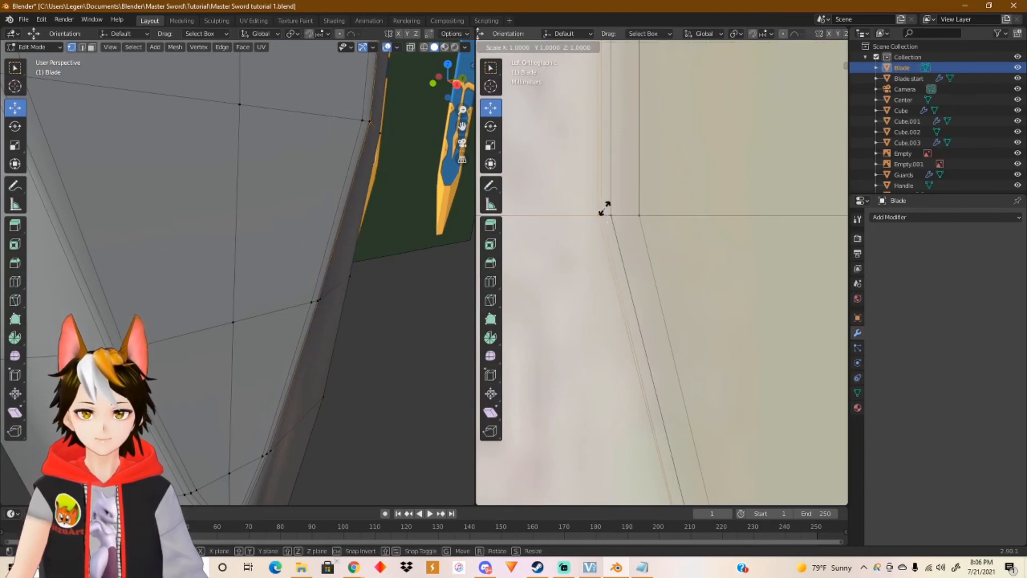
{"action": "key", "text": "Return"}
Step: Examine the groove's corner just below the triangle emblem at the blade's base, in both the left view and the perspective view
{"action": "scroll", "coordinate": [604, 312], "scroll_direction": "down", "scroll_amount": 5}
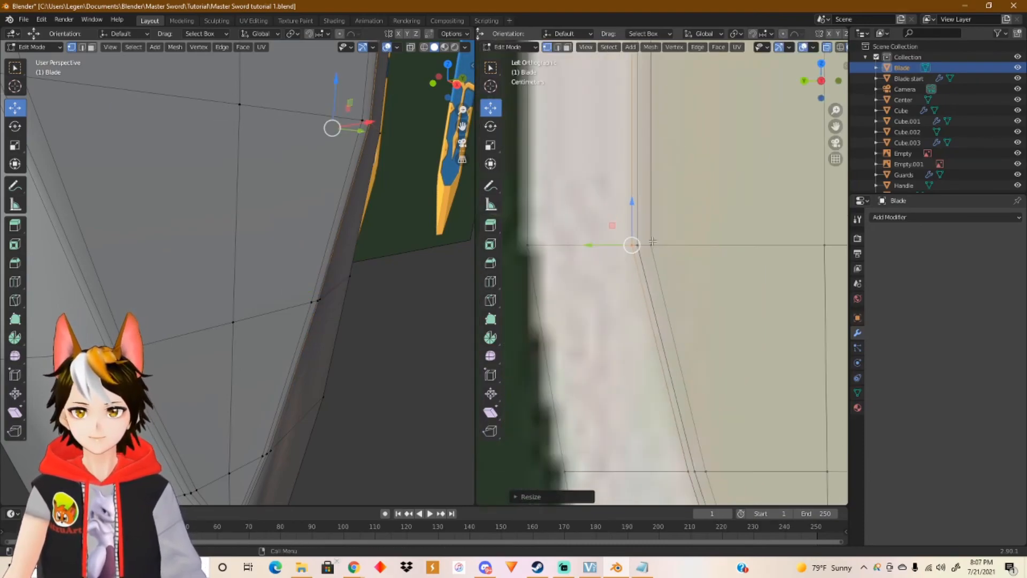
{"action": "scroll", "coordinate": [605, 312], "scroll_direction": "down", "scroll_amount": 4}
{"action": "middle_click_drag", "start_coordinate": [655, 176], "coordinate": [640, 336], "text": "shift"}
{"action": "middle_click_drag", "start_coordinate": [639, 208], "coordinate": [642, 316], "text": "shift"}
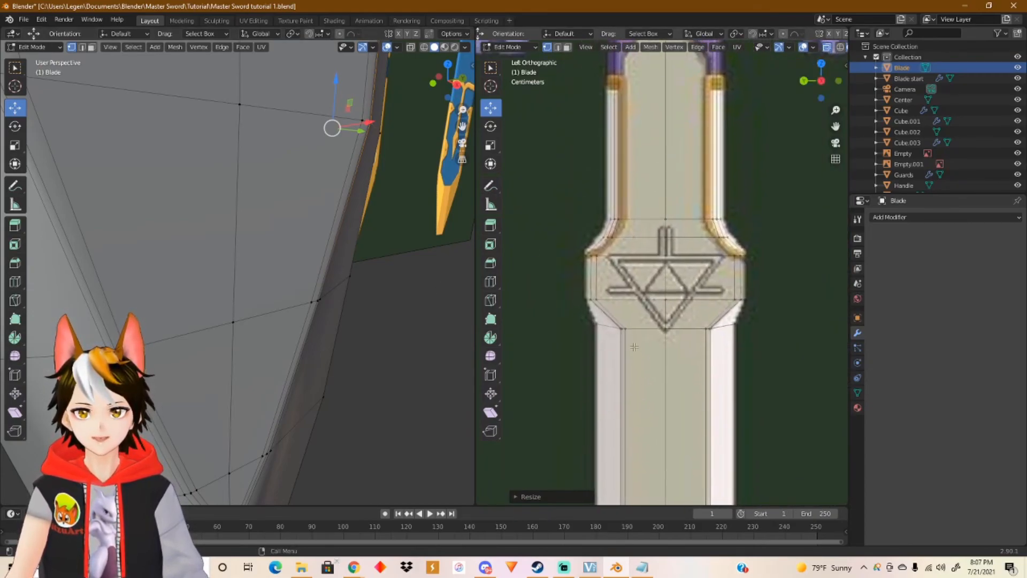
{"action": "scroll", "coordinate": [600, 405], "scroll_direction": "up", "scroll_amount": 5}
{"action": "middle_click_drag", "start_coordinate": [600, 405], "coordinate": [691, 214], "text": "shift"}
{"action": "scroll", "coordinate": [646, 271], "scroll_direction": "up", "scroll_amount": 5}
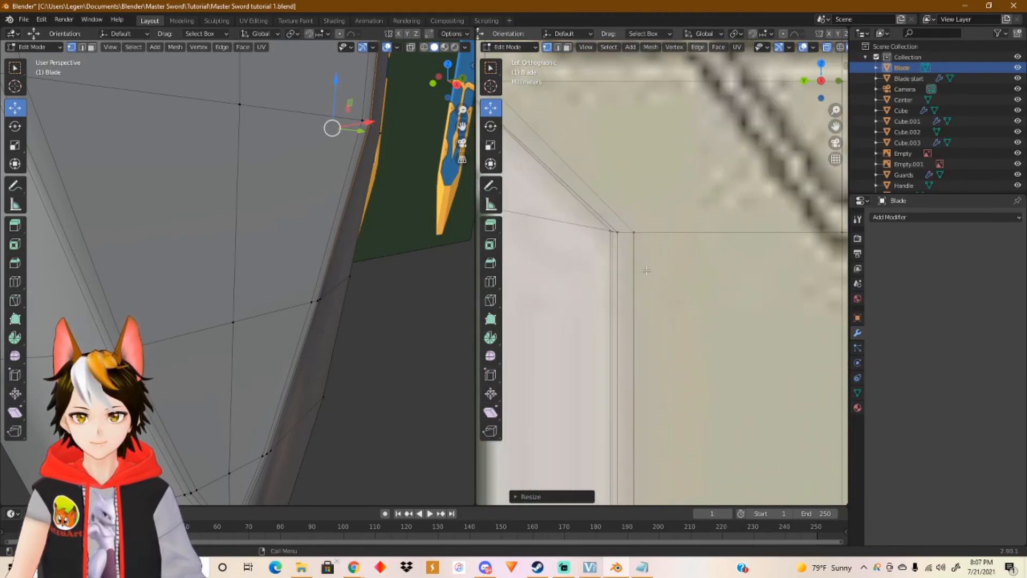
{"action": "middle_click_drag", "start_coordinate": [585, 218], "coordinate": [648, 256], "text": "shift"}
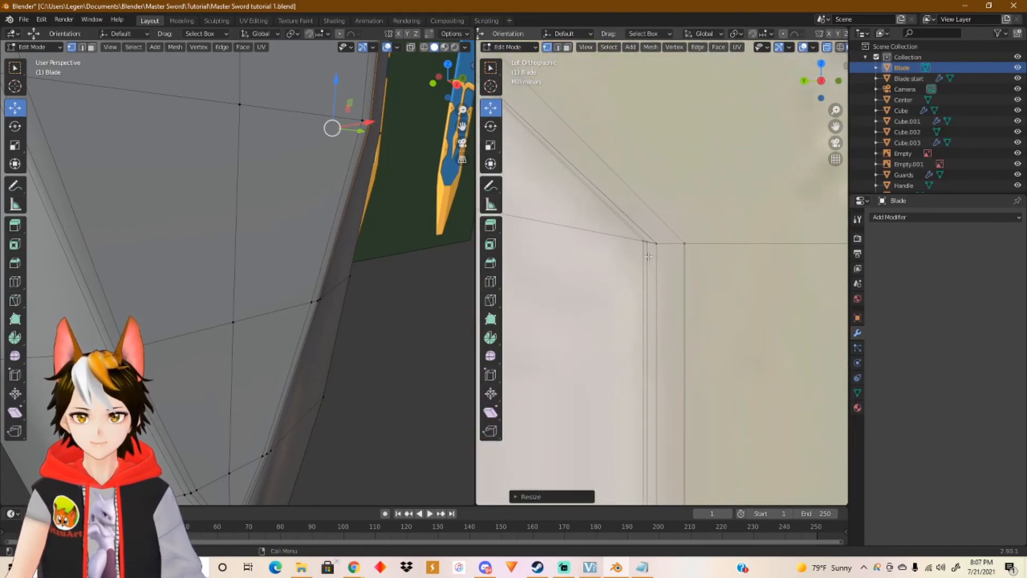
{"action": "scroll", "coordinate": [310, 251], "scroll_direction": "down", "scroll_amount": 6}
{"action": "middle_click_drag", "start_coordinate": [256, 203], "coordinate": [279, 345], "text": "shift"}
{"action": "scroll", "coordinate": [279, 345], "scroll_direction": "down", "scroll_amount": 2}
{"action": "scroll", "coordinate": [308, 370], "scroll_direction": "up", "scroll_amount": 5}
{"action": "middle_click_drag", "start_coordinate": [284, 298], "coordinate": [177, 206], "text": "shift"}
{"action": "scroll", "coordinate": [324, 386], "scroll_direction": "down", "scroll_amount": 2}
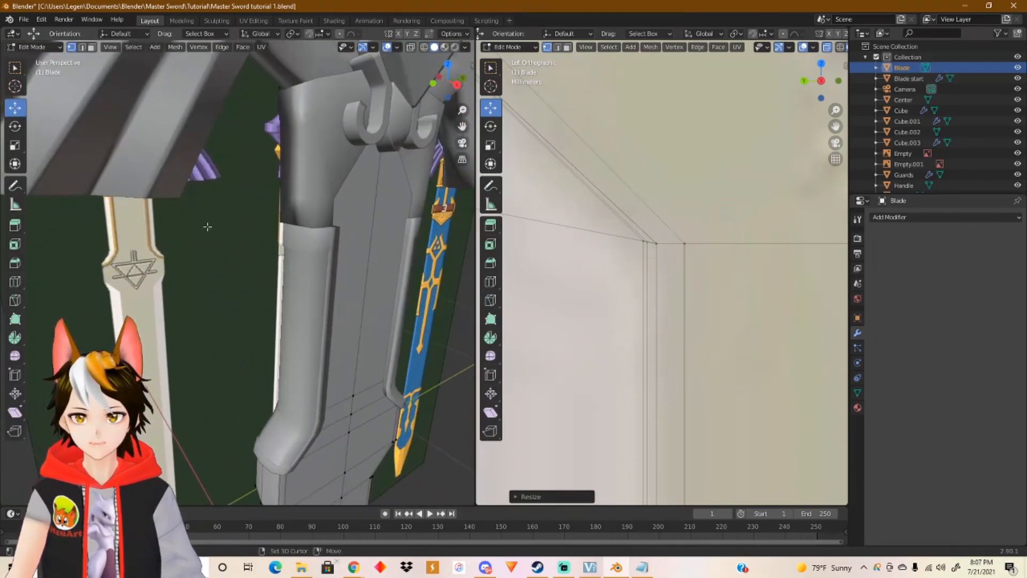
{"action": "scroll", "coordinate": [336, 324], "scroll_direction": "down", "scroll_amount": 2}
{"action": "middle_click_drag", "start_coordinate": [313, 419], "coordinate": [261, 230], "text": "shift"}
{"action": "scroll", "coordinate": [278, 353], "scroll_direction": "up", "scroll_amount": 5}
{"action": "middle_click_drag", "start_coordinate": [285, 370], "coordinate": [248, 296], "text": "shift"}
{"action": "scroll", "coordinate": [273, 311], "scroll_direction": "up", "scroll_amount": 2}
{"action": "scroll", "coordinate": [650, 261], "scroll_direction": "up", "scroll_amount": 3}
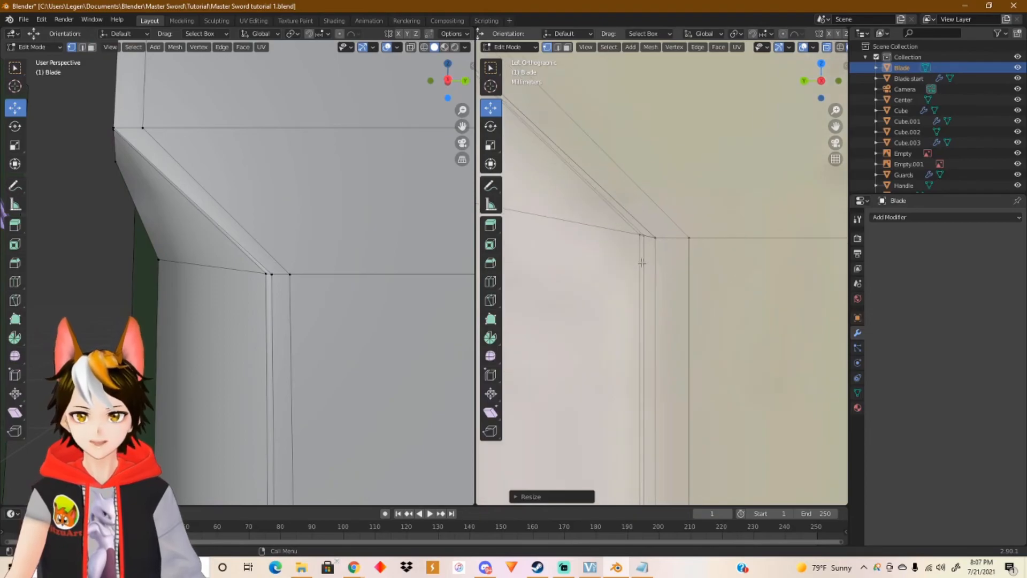
Step: Select the outermost groove-edge vertices at the +Y corner below the triangle emblem and scale them to 0 along Y
{"action": "middle_click_drag", "start_coordinate": [619, 235], "coordinate": [638, 310], "text": "shift"}
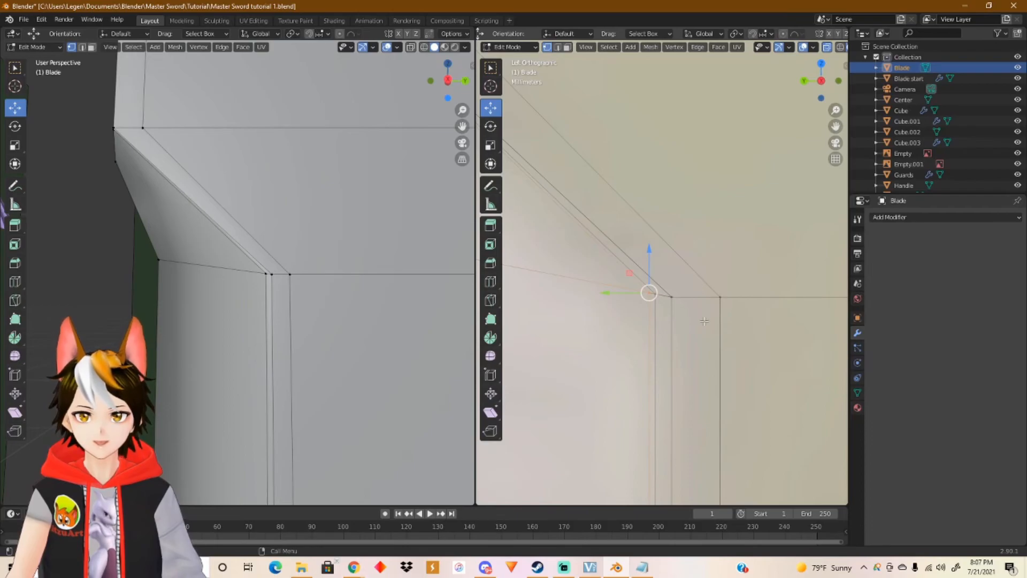
{"action": "middle_click_drag", "start_coordinate": [361, 283], "coordinate": [223, 291], "text": "shift"}
{"action": "middle_click_drag", "start_coordinate": [382, 302], "coordinate": [364, 307]}
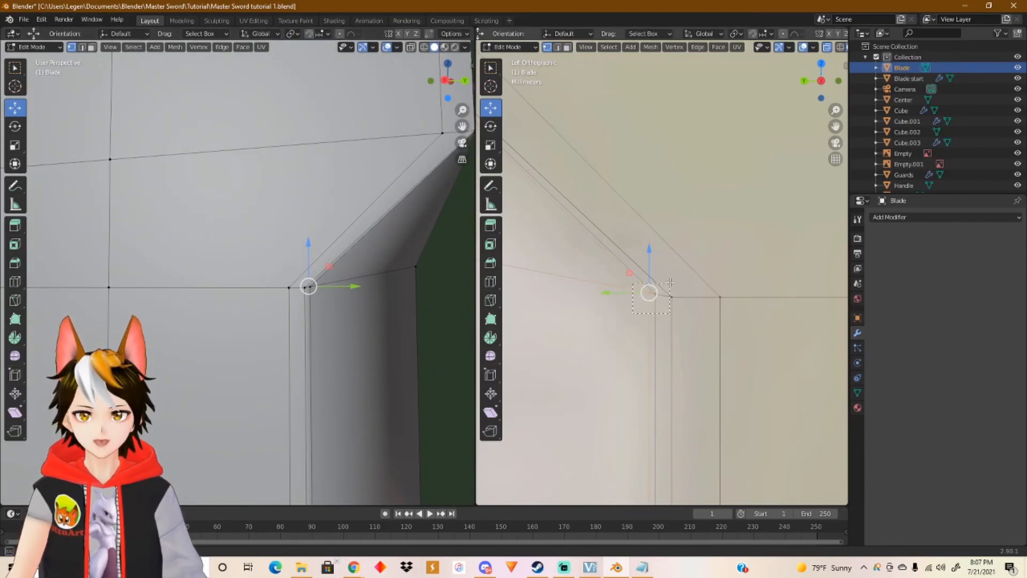
{"action": "middle_click_drag", "start_coordinate": [384, 312], "coordinate": [168, 308]}
{"action": "middle_click_drag", "start_coordinate": [422, 309], "coordinate": [311, 312]}
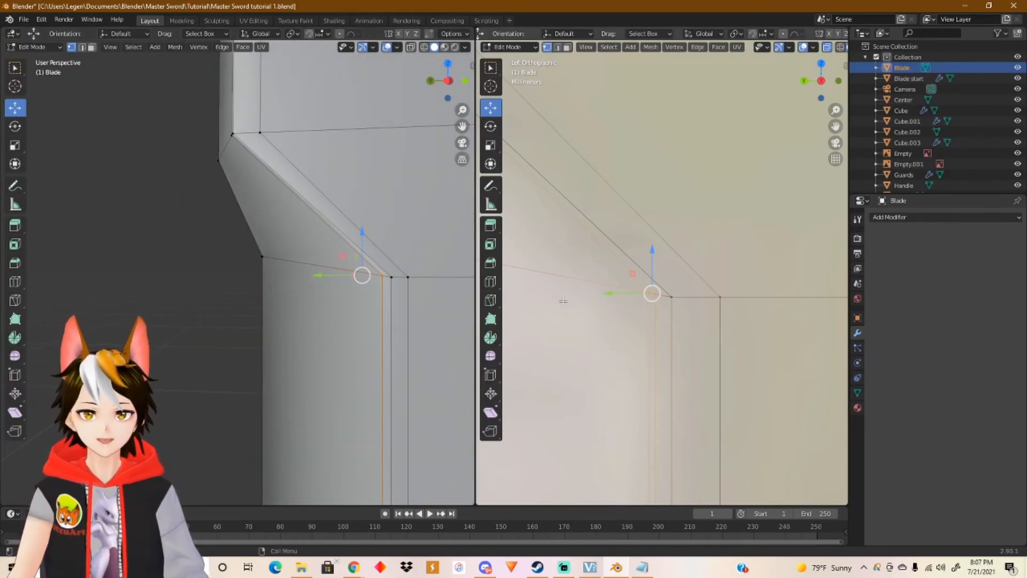
{"action": "key", "text": "y"}
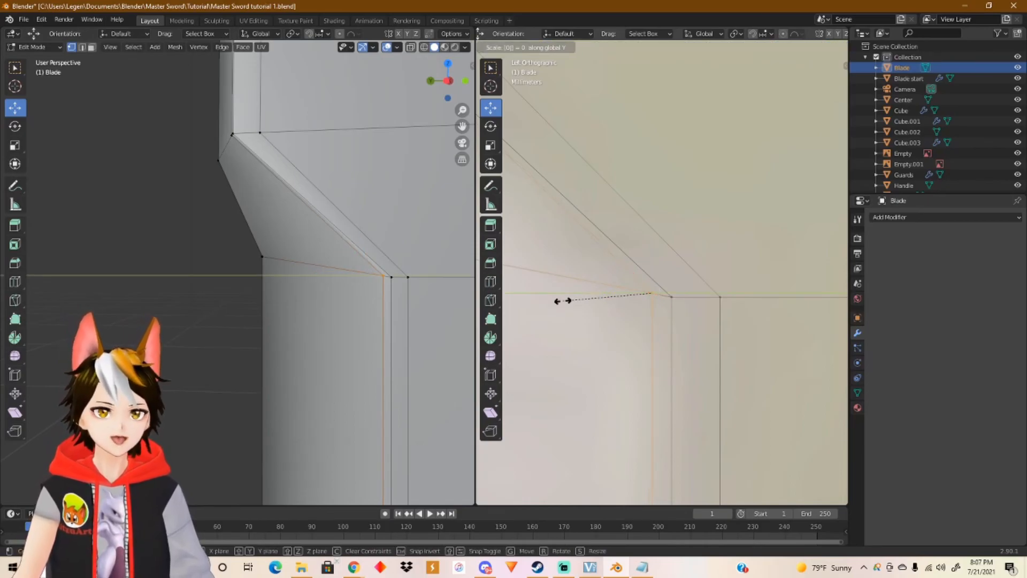
{"action": "key", "text": "Return"}
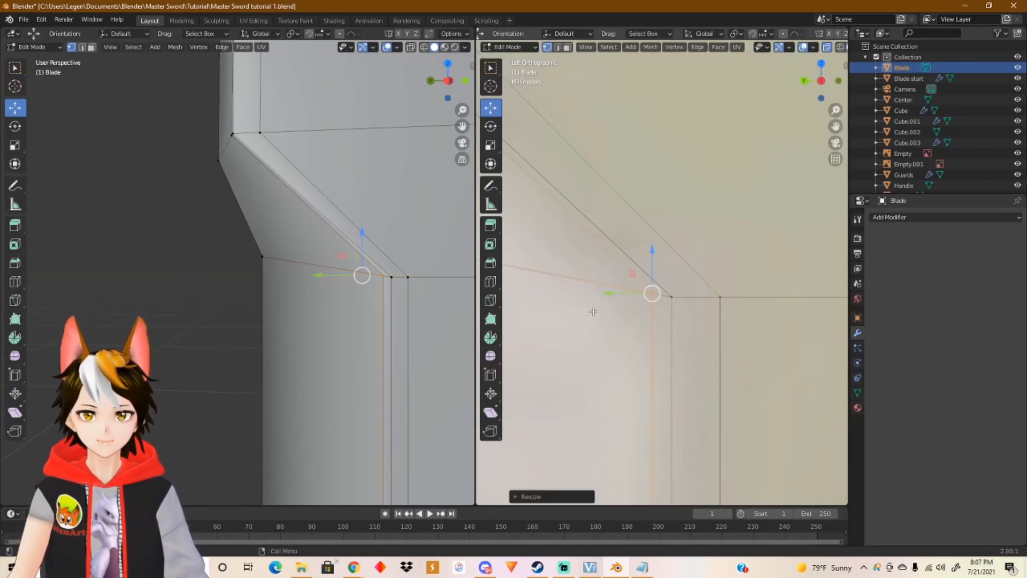
Step: Select the outermost groove-edge vertices at the +Y corner beside the triangle emblem and scale them to 0 along Y
{"action": "middle_click_drag", "start_coordinate": [766, 292], "coordinate": [796, 322], "text": "shift"}
{"action": "mouse_move", "coordinate": [583, 202]}
{"action": "middle_mouse_down", "text": "shift"}
{"action": "mouse_move", "coordinate": [744, 322]}
{"action": "mouse_move", "coordinate": [723, 347]}
{"action": "middle_mouse_up", "text": "shift"}
{"action": "middle_click_drag", "start_coordinate": [641, 253], "coordinate": [736, 413], "text": "shift"}
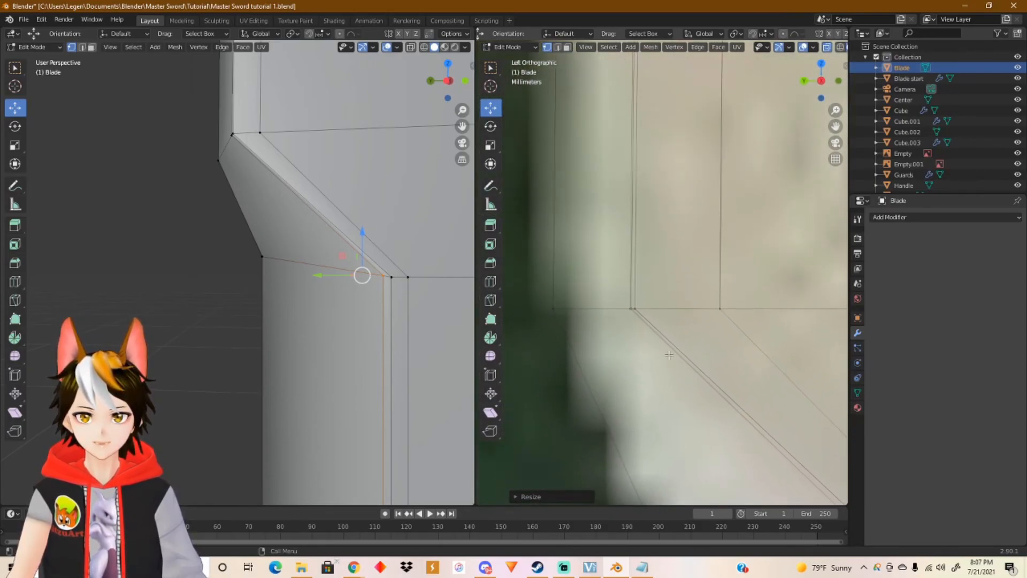
{"action": "scroll", "coordinate": [646, 346], "scroll_direction": "up", "scroll_amount": 3}
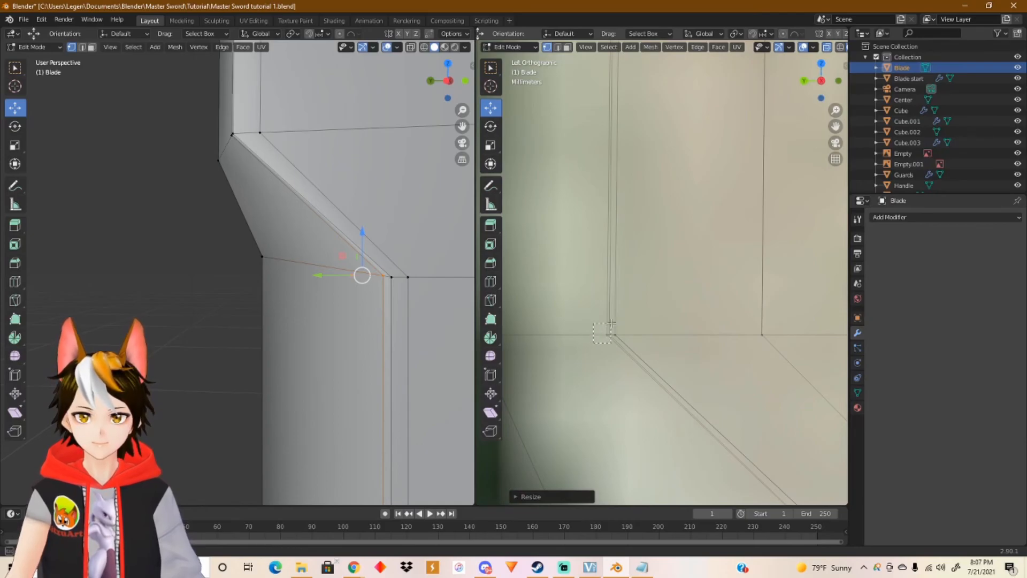
{"action": "left_click_drag", "start_coordinate": [611, 323], "coordinate": [613, 325]}
{"action": "key", "text": "s"}
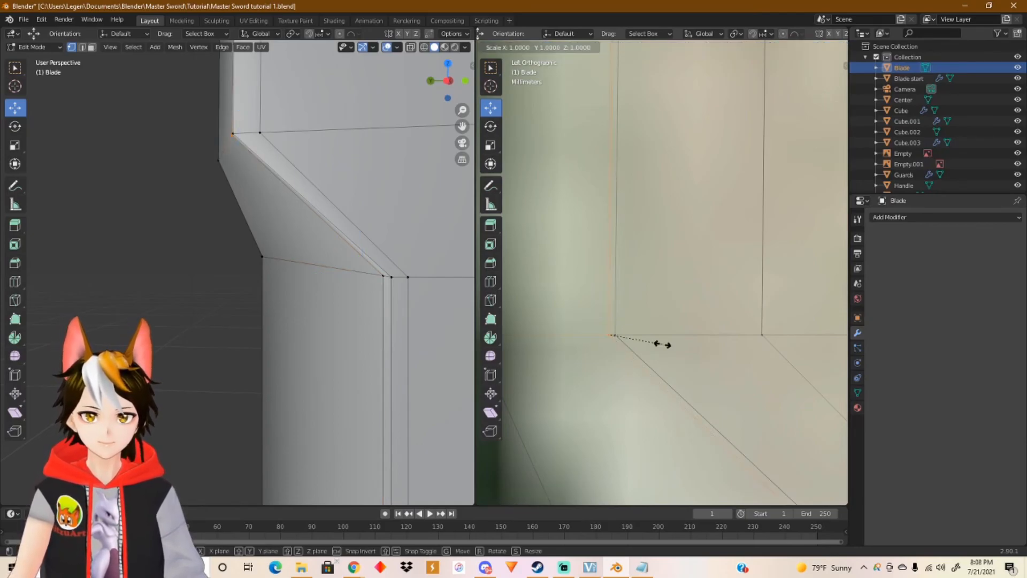
{"action": "key", "text": "Return"}
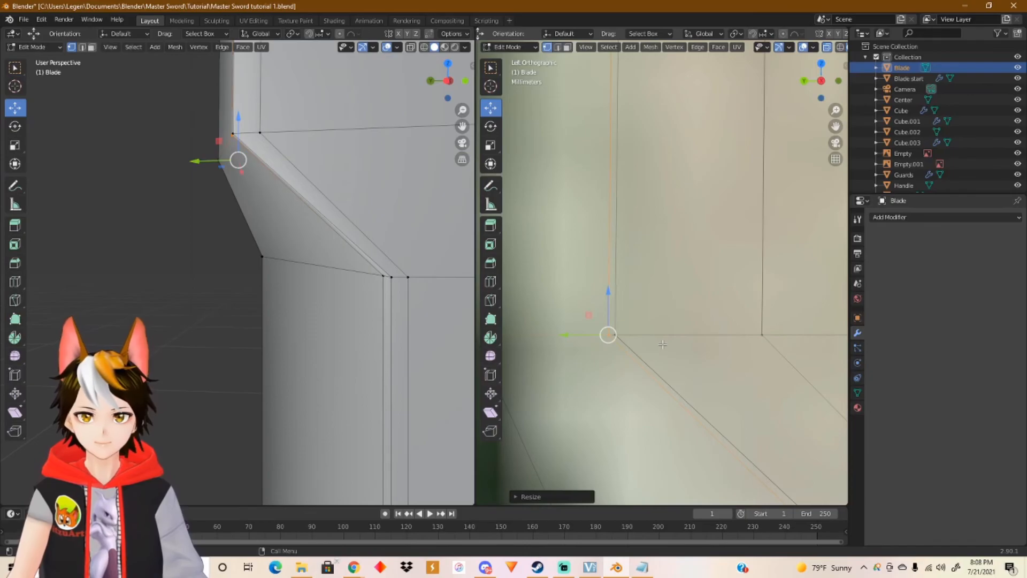
{"action": "middle_click_drag", "start_coordinate": [311, 186], "coordinate": [300, 238]}
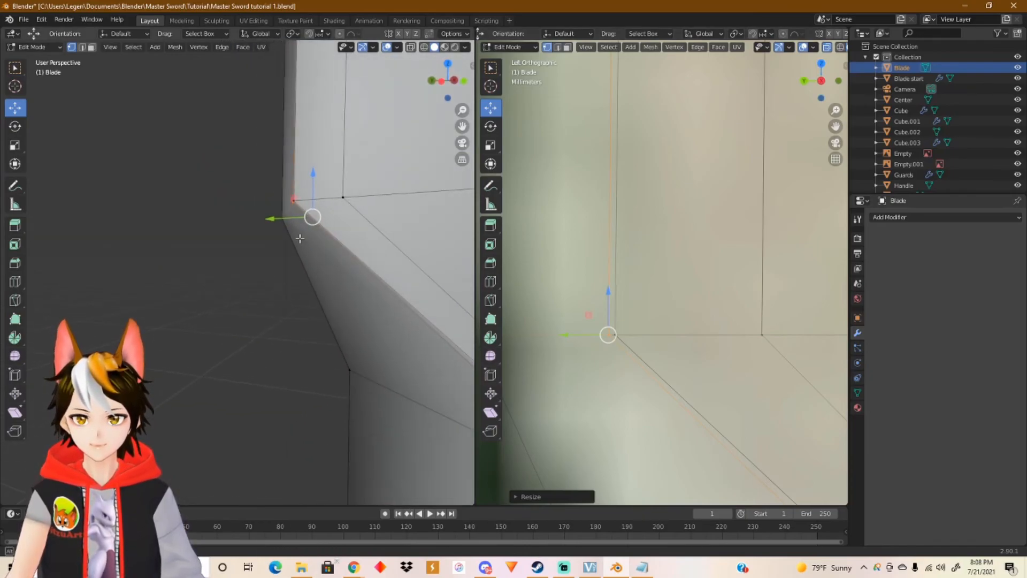
Step: Select the outermost groove-edge vertices at the -Y corner below the triangle emblem and scale them to 0 along Y
{"action": "middle_click_drag", "start_coordinate": [679, 295], "coordinate": [609, 284], "text": "shift"}
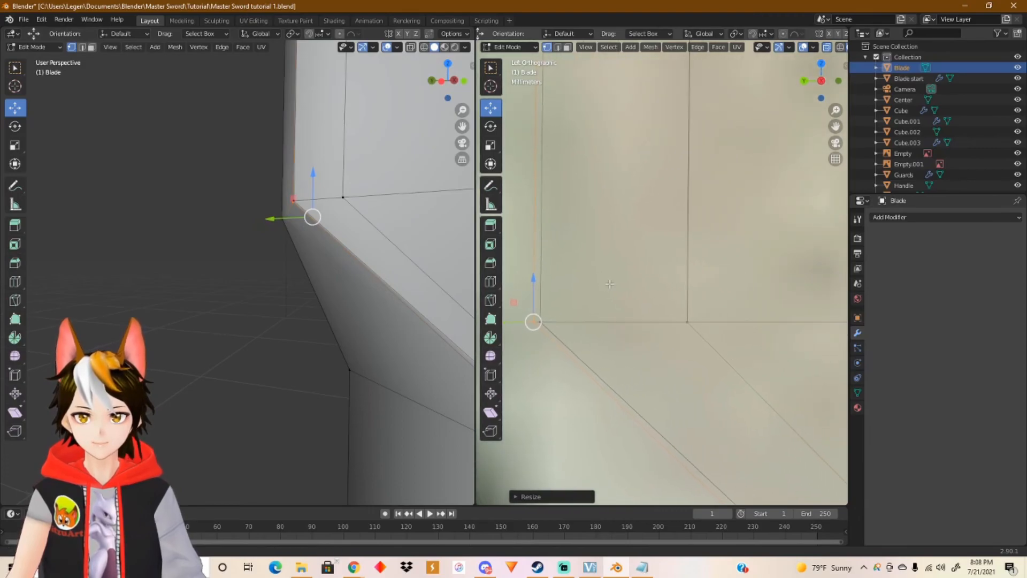
{"action": "scroll", "coordinate": [781, 295], "scroll_direction": "up", "scroll_amount": 5}
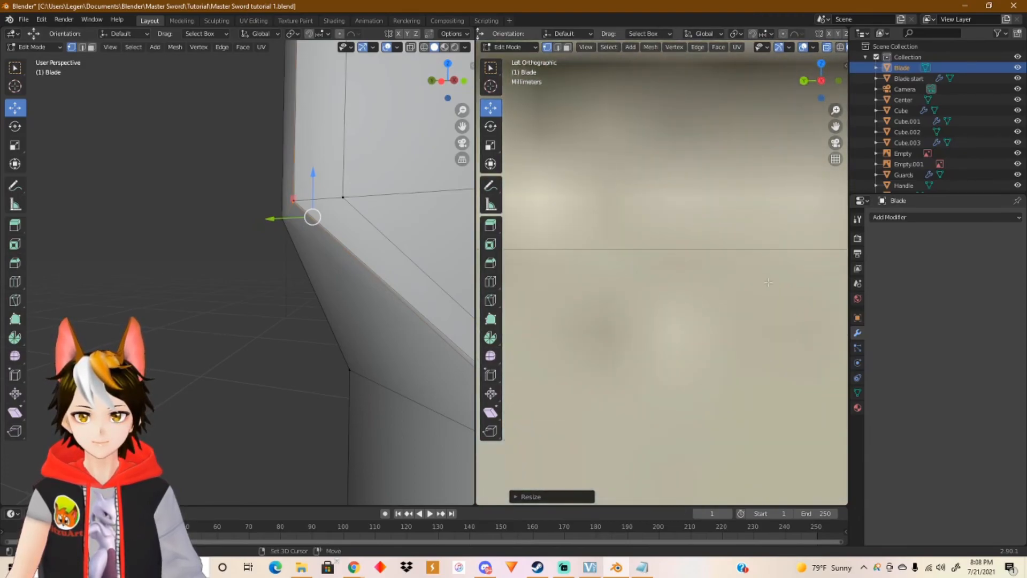
{"action": "scroll", "coordinate": [582, 299], "scroll_direction": "down", "scroll_amount": 5}
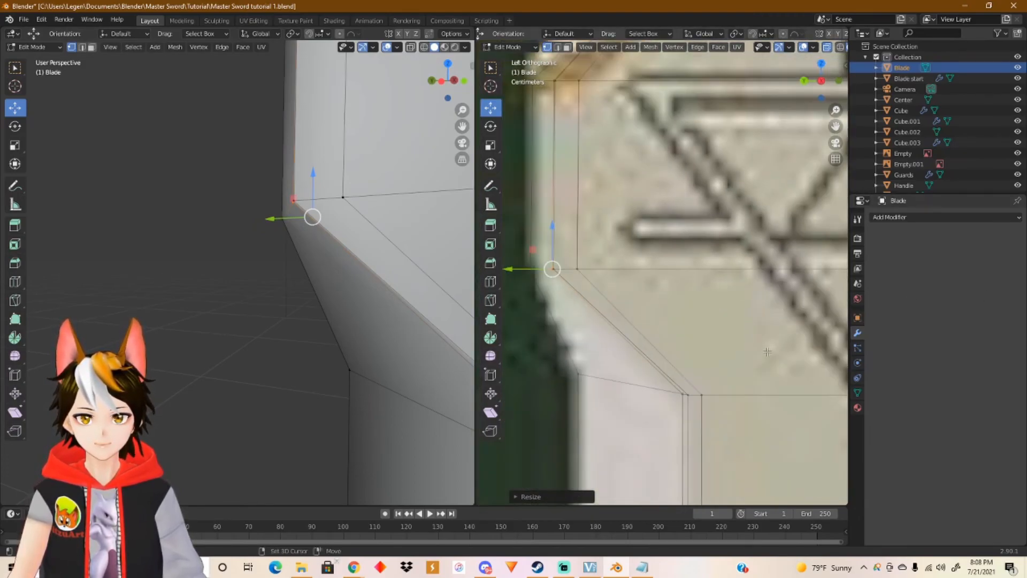
{"action": "middle_click_drag", "start_coordinate": [582, 298], "coordinate": [533, 287], "text": "shift"}
{"action": "middle_click_drag", "start_coordinate": [813, 309], "coordinate": [629, 308], "text": "shift"}
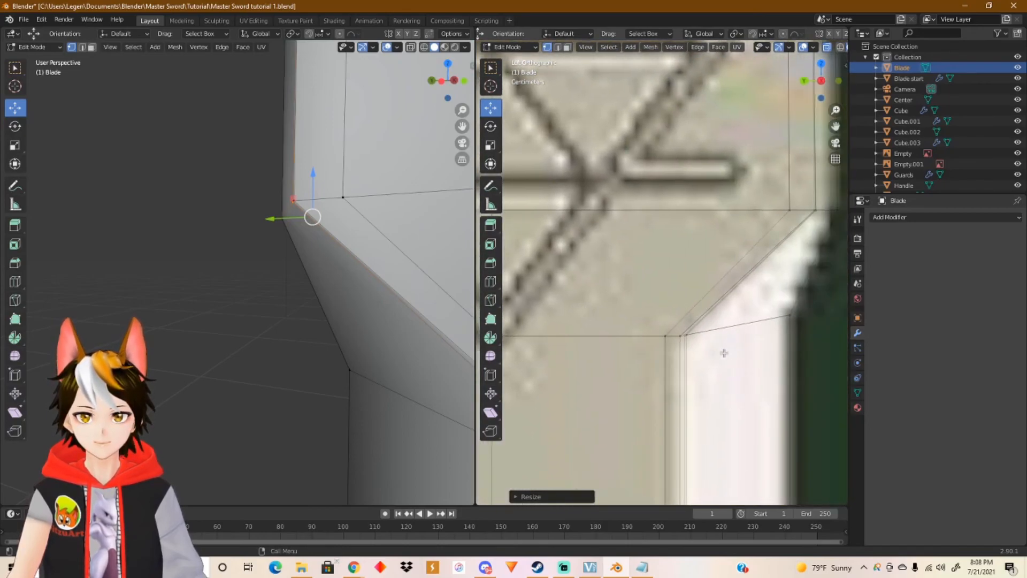
{"action": "scroll", "coordinate": [723, 353], "scroll_direction": "up", "scroll_amount": 5}
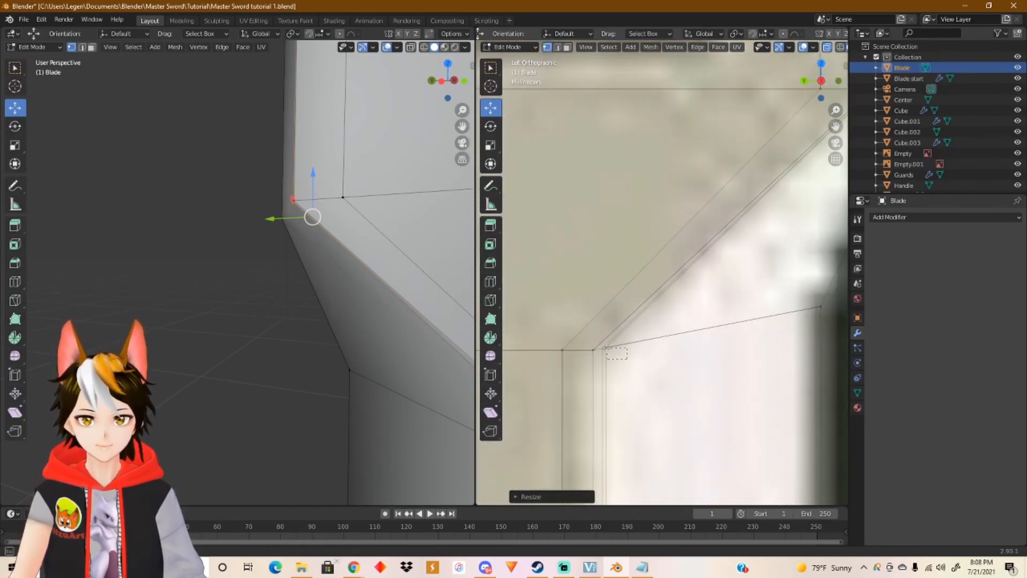
{"action": "key", "text": "s"}
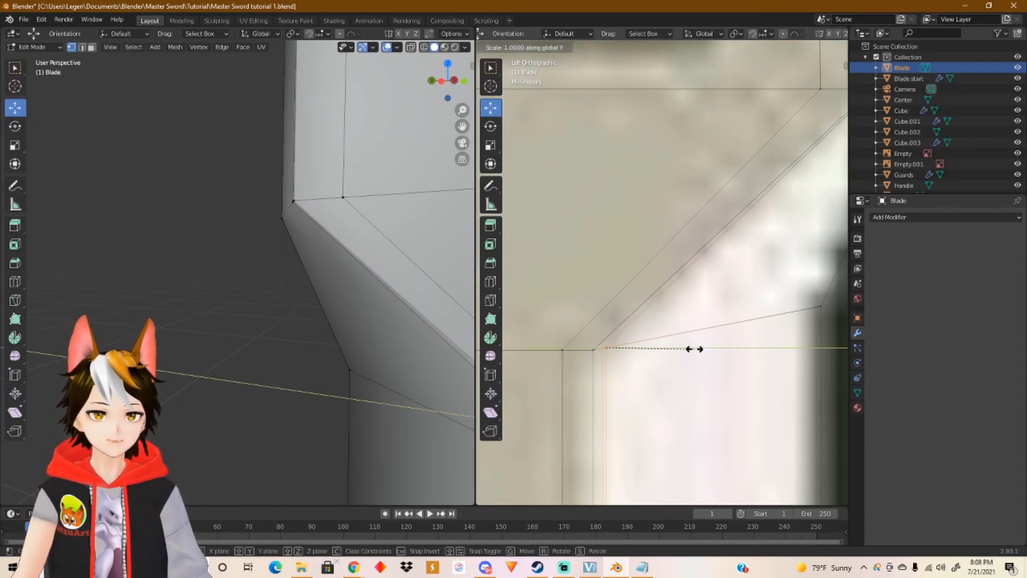
{"action": "key", "text": "Return"}
Step: Select the outermost groove-edge vertices at the -Y corner beside the triangle emblem and scale them to 0 along Y
{"action": "middle_click_drag", "start_coordinate": [711, 206], "coordinate": [499, 358], "text": "shift"}
{"action": "scroll", "coordinate": [670, 278], "scroll_direction": "up", "scroll_amount": 1}
{"action": "scroll", "coordinate": [675, 292], "scroll_direction": "up", "scroll_amount": 4}
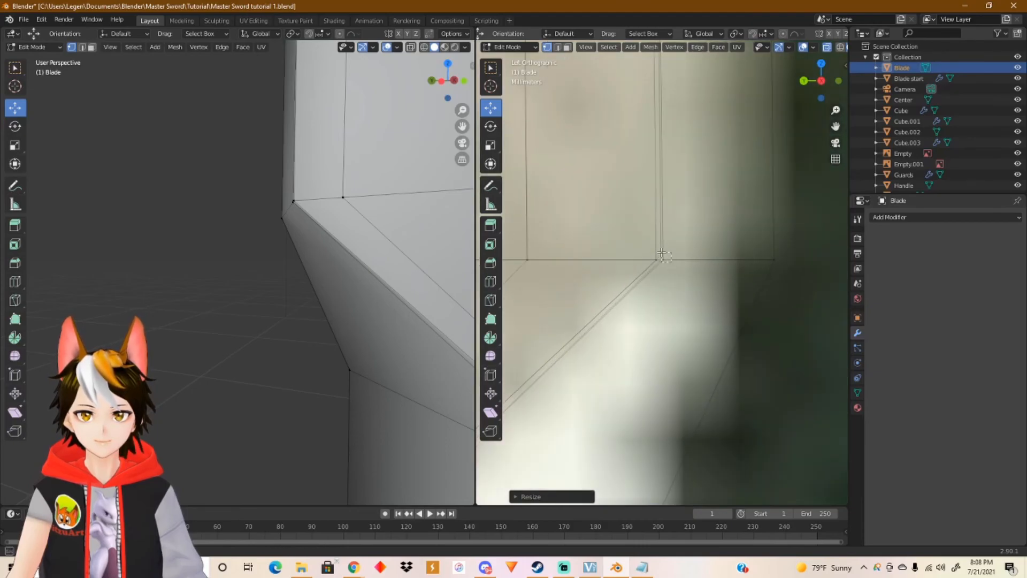
{"action": "key", "text": "s"}
{"action": "key", "text": "y"}
{"action": "key", "text": "0"}
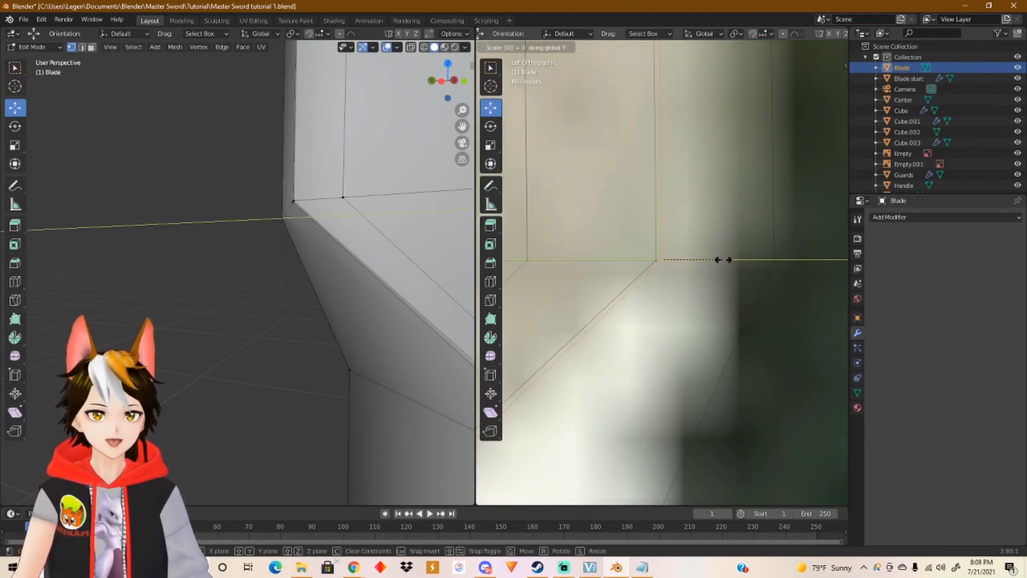
{"action": "key", "text": "Return"}
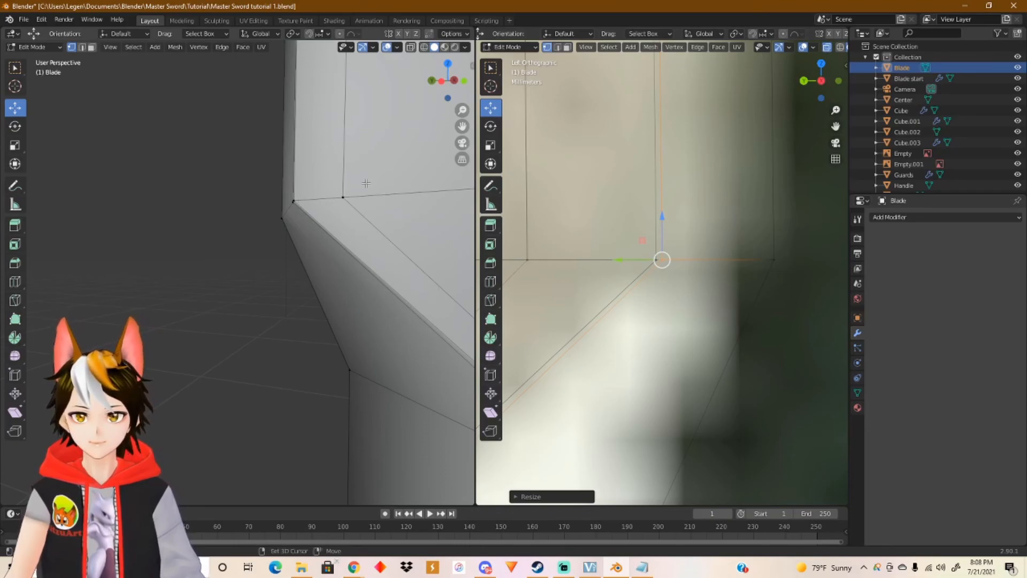
Step: Examine the -Y corner beside the triangle emblem in the perspective view and the blade's base in the left view
{"action": "scroll", "coordinate": [366, 183], "scroll_direction": "up", "scroll_amount": 5}
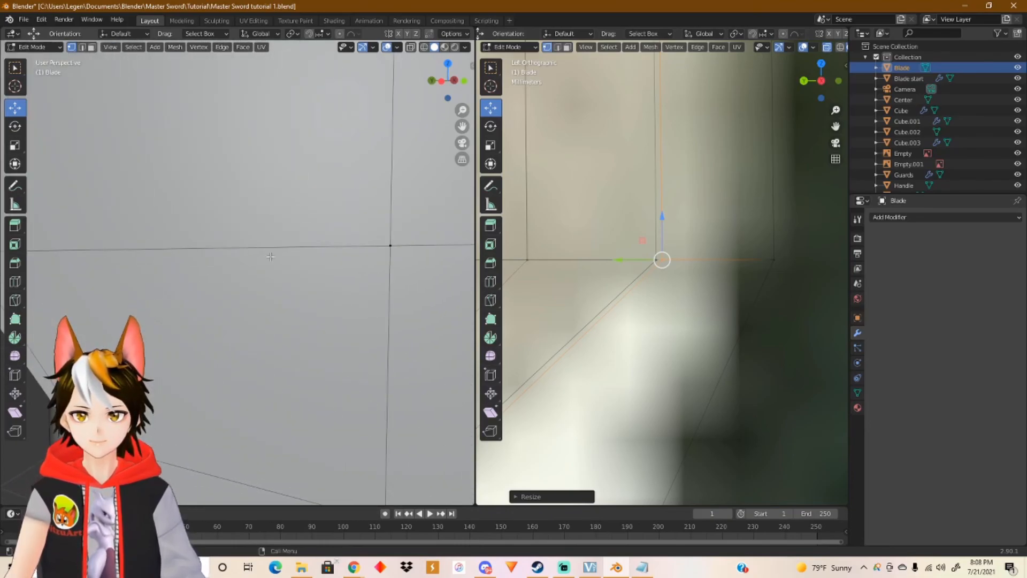
{"action": "scroll", "coordinate": [268, 256], "scroll_direction": "down", "scroll_amount": 7}
{"action": "middle_click_drag", "start_coordinate": [268, 256], "coordinate": [56, 266], "text": "shift"}
{"action": "scroll", "coordinate": [244, 289], "scroll_direction": "up", "scroll_amount": 3}
{"action": "middle_click_drag", "start_coordinate": [244, 289], "coordinate": [287, 289]}
{"action": "middle_click_drag", "start_coordinate": [291, 200], "coordinate": [295, 342], "text": "shift"}
{"action": "middle_click_drag", "start_coordinate": [251, 205], "coordinate": [267, 262], "text": "shift"}
{"action": "scroll", "coordinate": [267, 262], "scroll_direction": "down", "scroll_amount": 3}
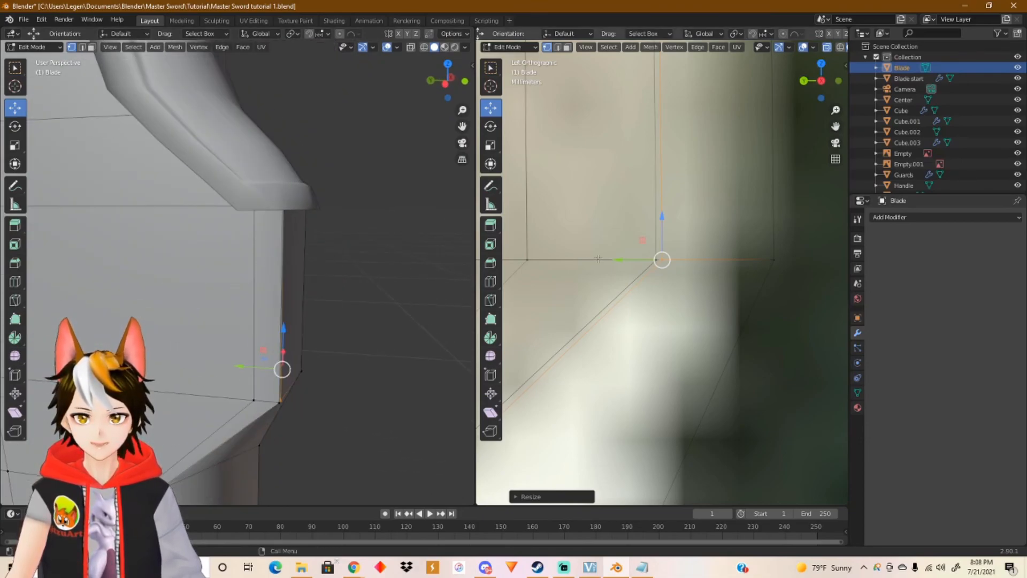
{"action": "scroll", "coordinate": [595, 260], "scroll_direction": "down", "scroll_amount": 8}
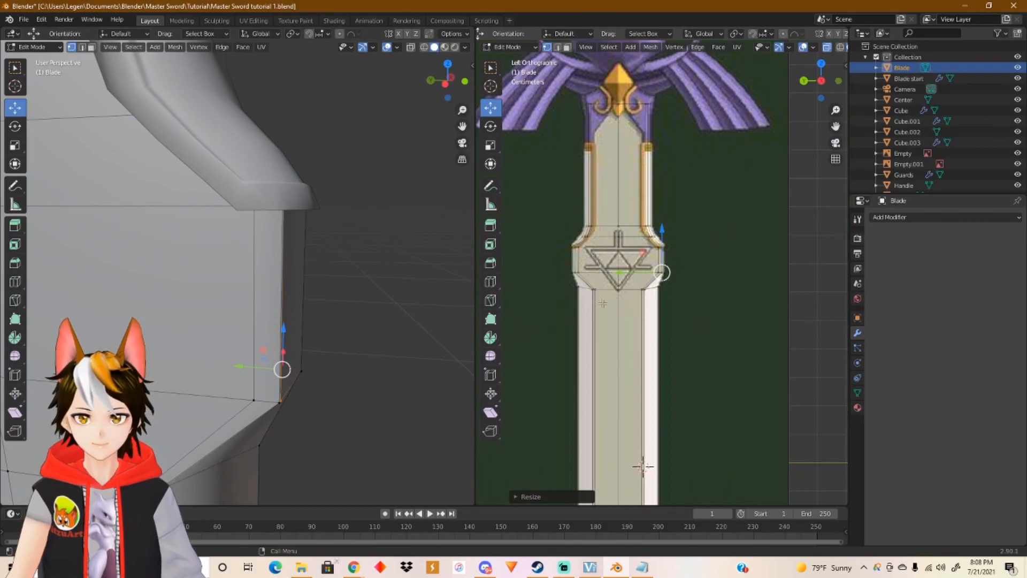
{"action": "scroll", "coordinate": [603, 304], "scroll_direction": "up", "scroll_amount": 1}
{"action": "scroll", "coordinate": [373, 253], "scroll_direction": "up", "scroll_amount": 2}
Step: Check the blade's shading around its wide base section in Object Mode, and return to Edit Mode near the groove corner
{"action": "key", "text": "Tab"}
{"action": "scroll", "coordinate": [183, 287], "scroll_direction": "down", "scroll_amount": 8}
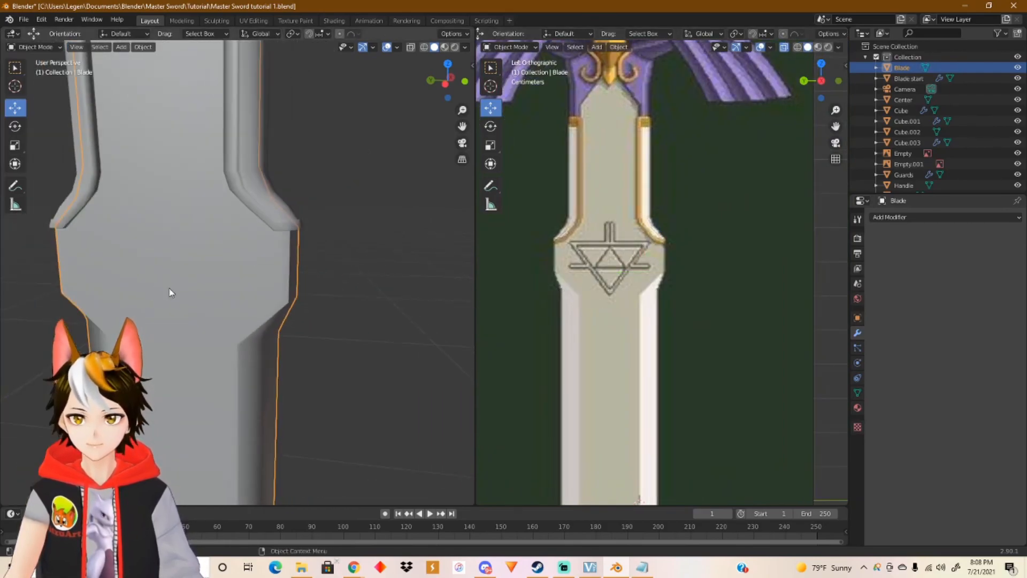
{"action": "middle_click_drag", "start_coordinate": [299, 274], "coordinate": [167, 262]}
{"action": "scroll", "coordinate": [171, 291], "scroll_direction": "up", "scroll_amount": 4}
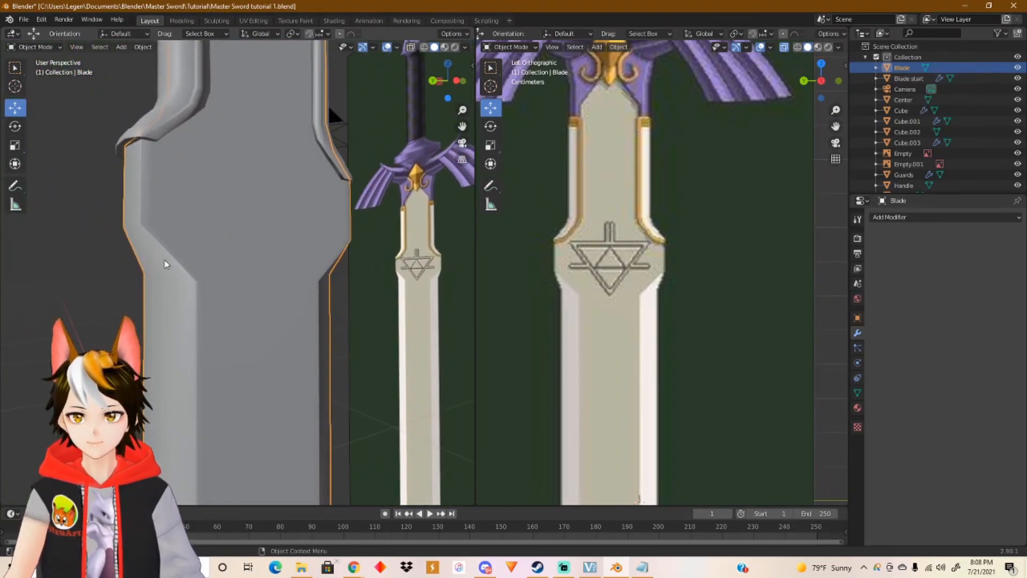
{"action": "key", "text": "Tab"}
{"action": "scroll", "coordinate": [158, 281], "scroll_direction": "up", "scroll_amount": 4}
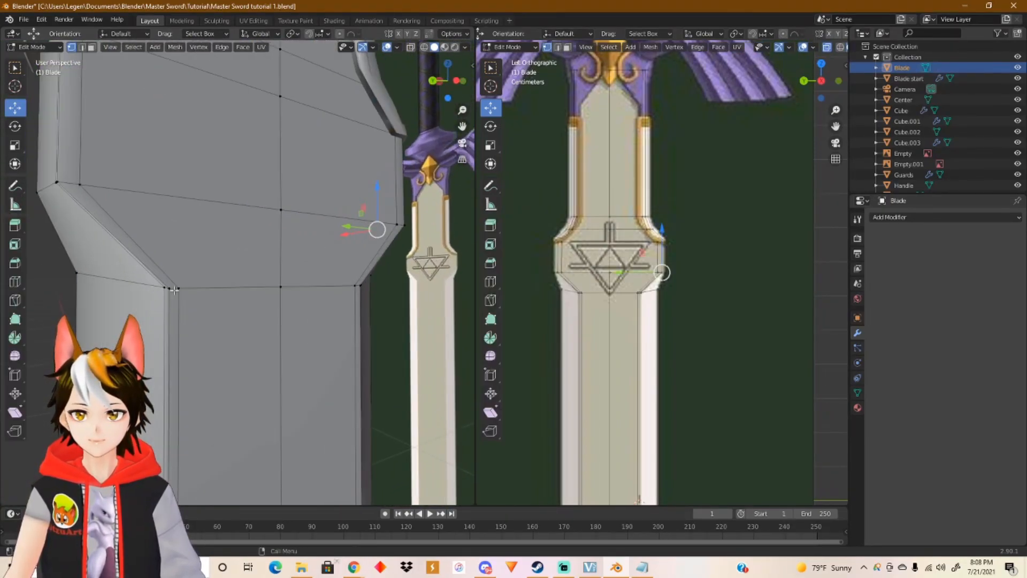
{"action": "middle_click_drag", "start_coordinate": [155, 289], "coordinate": [139, 258]}
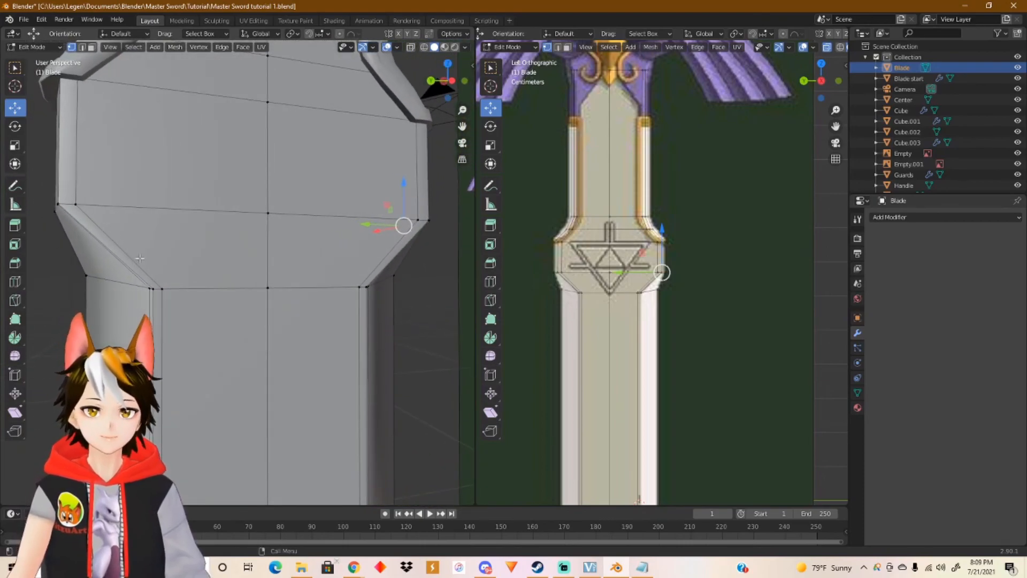
Step: Try adding a loop cut across the blade's slanted section, slid down close to the corner loop below the triangle emblem
{"action": "key", "text": "ctrl+r"}
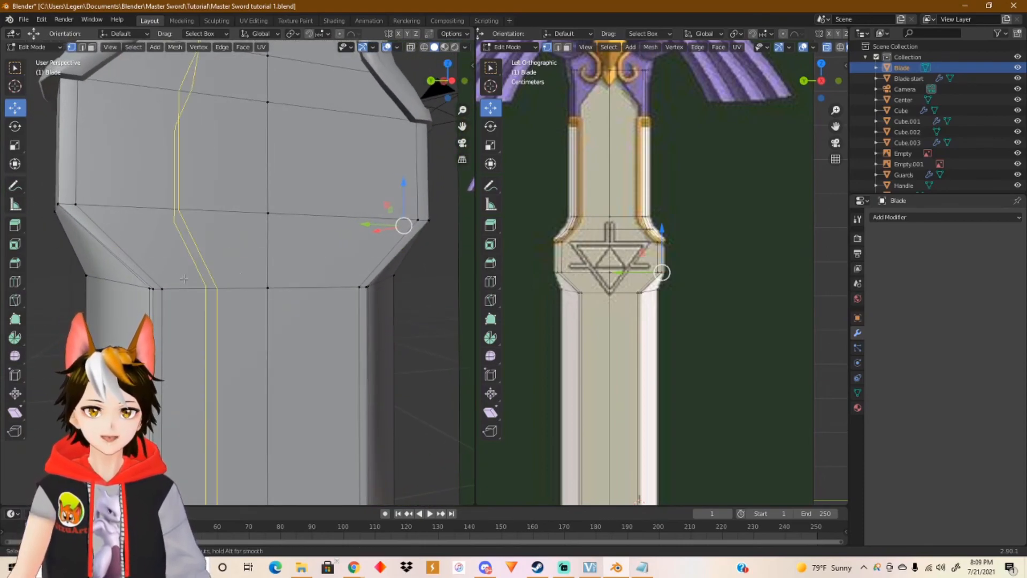
{"action": "left_click", "coordinate": [273, 257]}
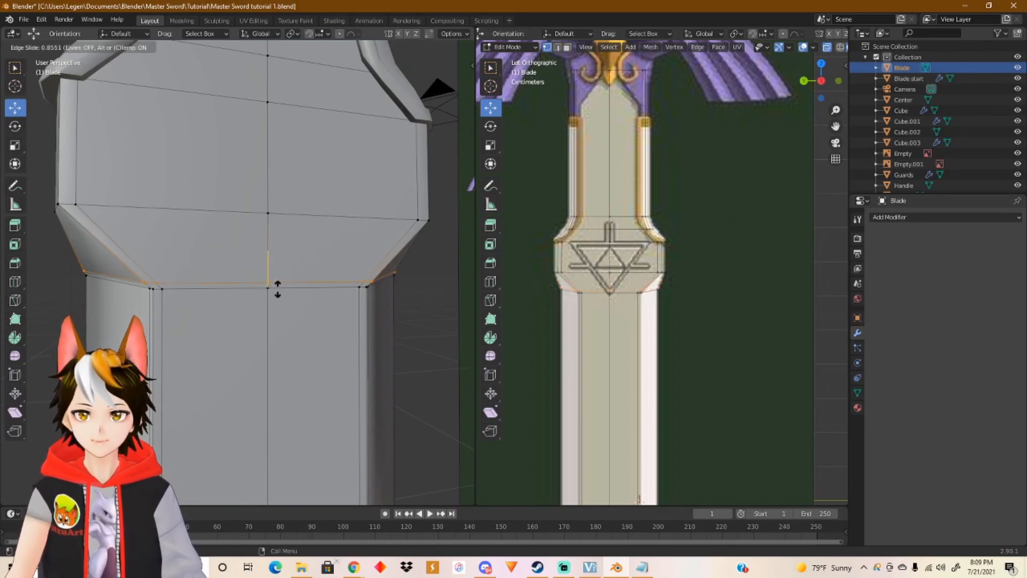
{"action": "left_click", "coordinate": [279, 292]}
{"action": "middle_click_drag", "start_coordinate": [280, 291], "coordinate": [234, 293]}
{"action": "key", "text": "Tab"}
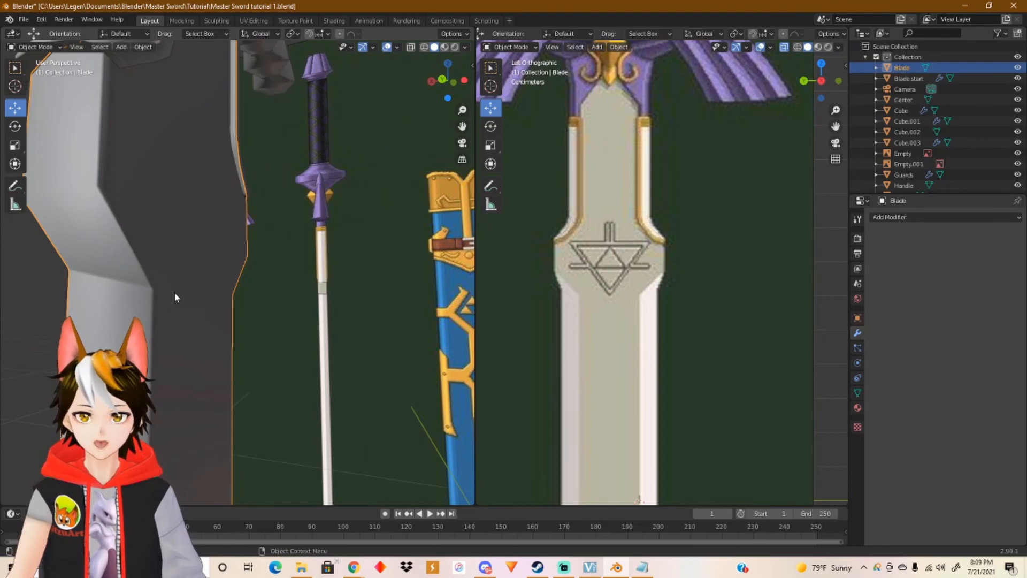
{"action": "middle_click_drag", "start_coordinate": [158, 288], "coordinate": [254, 299]}
{"action": "key", "text": "Tab"}
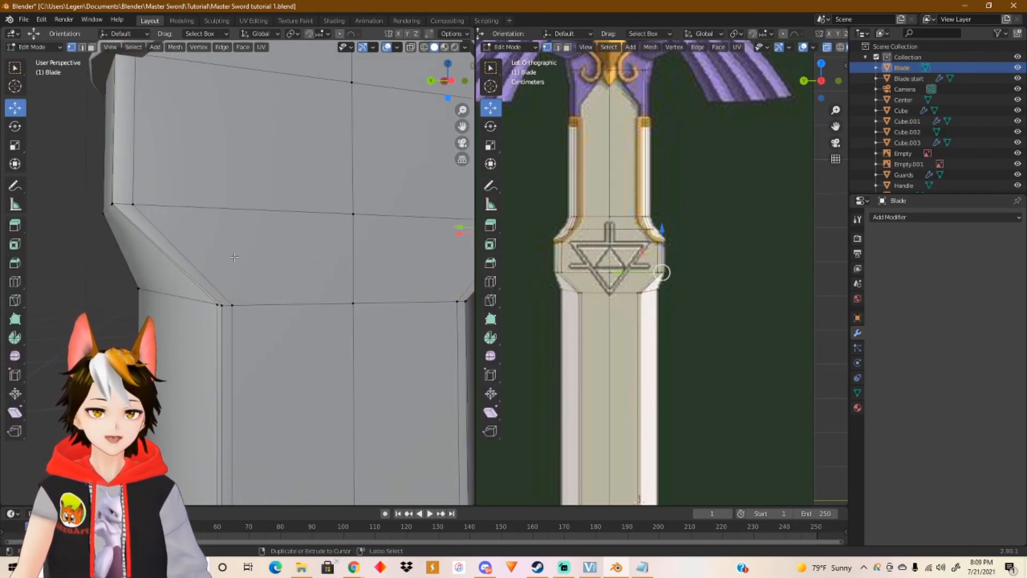
Step: Add a loop cut across the blade's slanted section, slide it up close to the upper corner loop, and check the shading in Object Mode
{"action": "key", "text": "ctrl+r"}
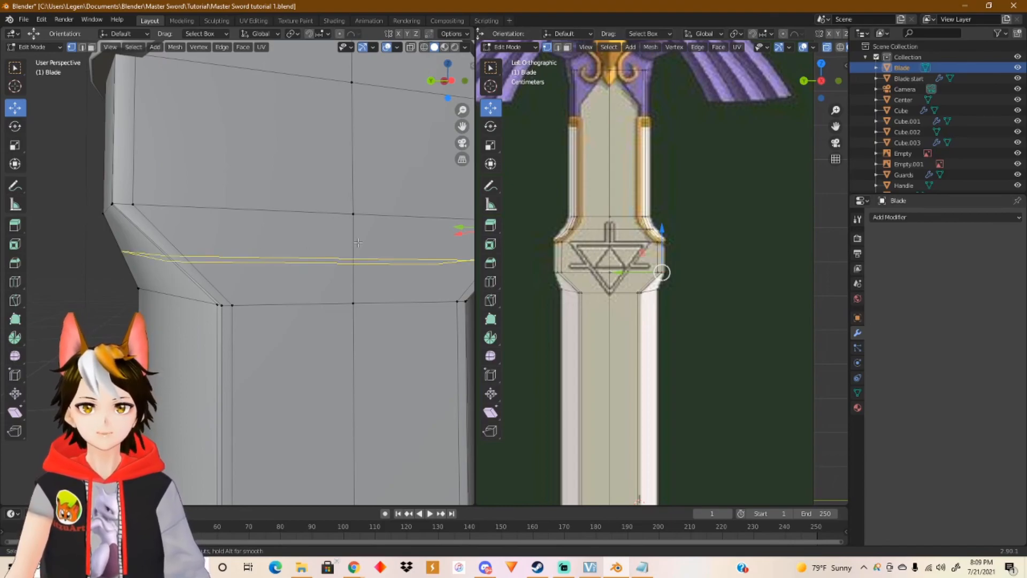
{"action": "left_click", "coordinate": [357, 243]}
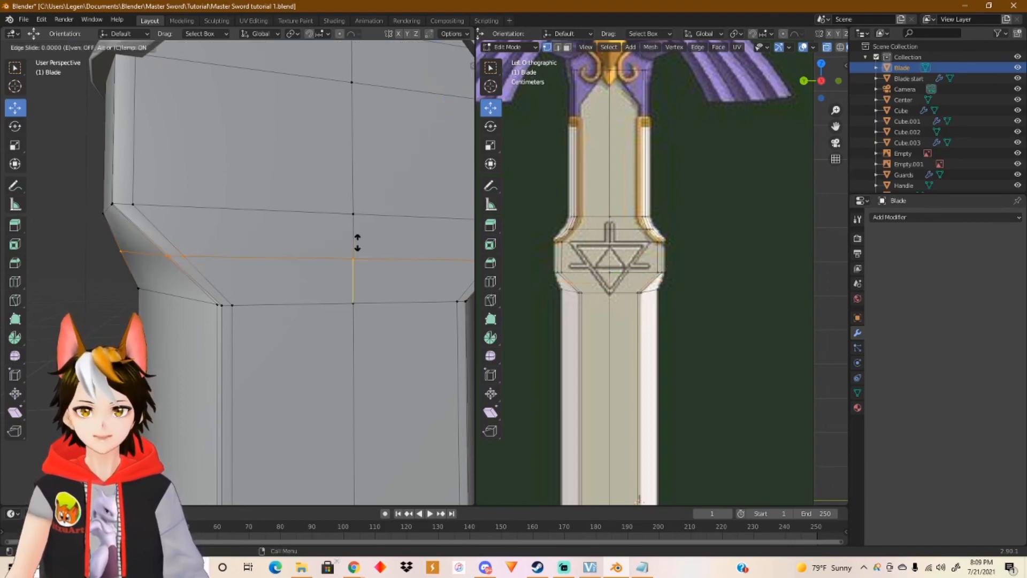
{"action": "left_click", "coordinate": [364, 201]}
{"action": "key", "text": "Tab"}
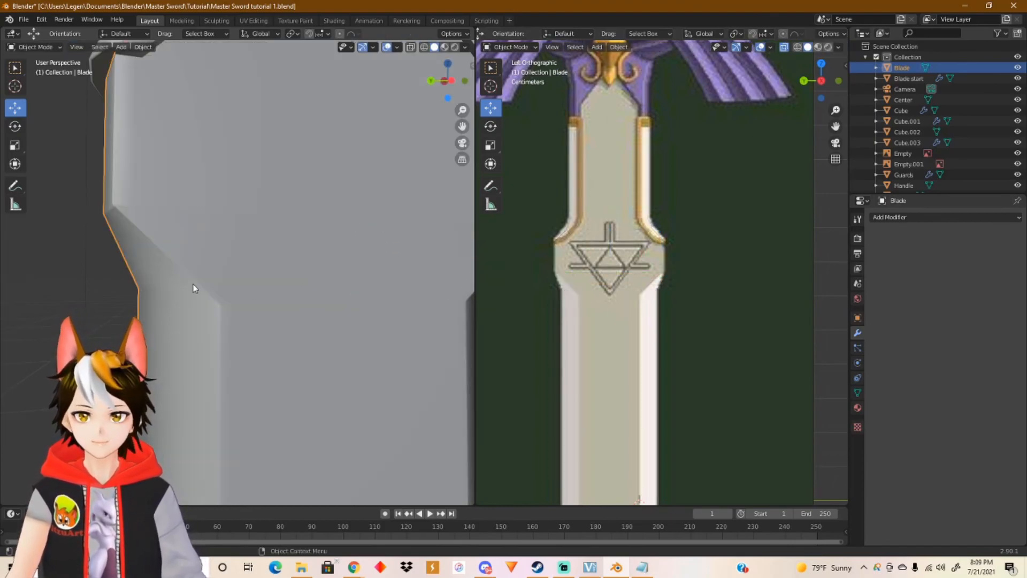
{"action": "middle_click_drag", "start_coordinate": [217, 282], "coordinate": [228, 309]}
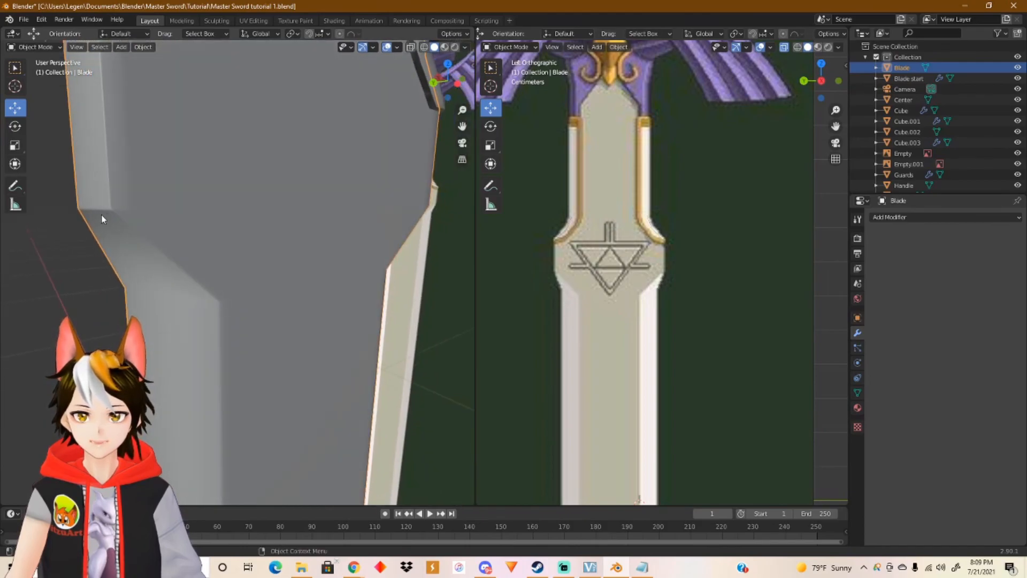
{"action": "middle_click_drag", "start_coordinate": [256, 240], "coordinate": [392, 236]}
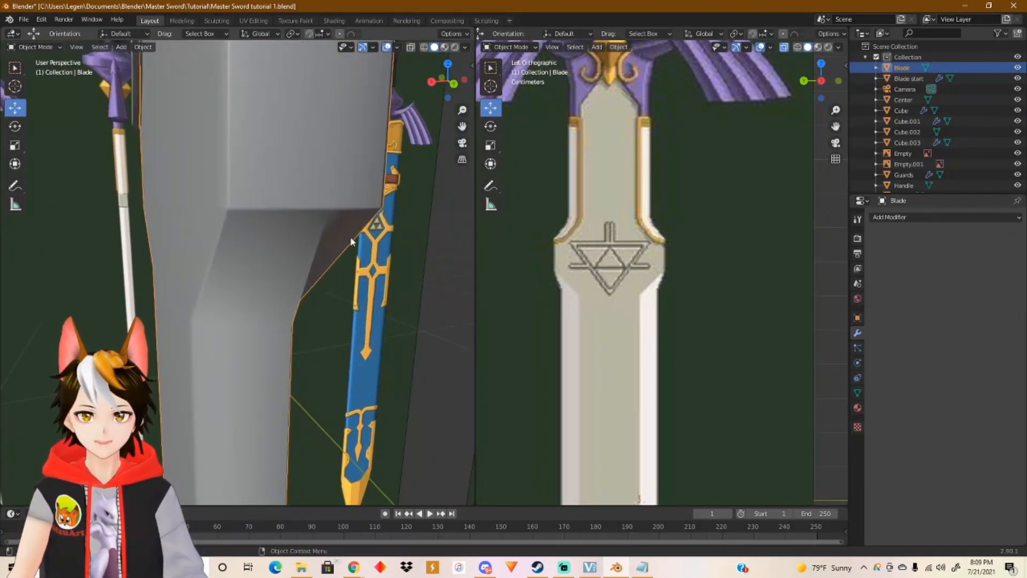
Step: Examine the side-view reference, the modelled blade, guard and handle, and the grip and pommel in the front reference image
{"action": "middle_click_drag", "start_coordinate": [108, 246], "coordinate": [188, 243]}
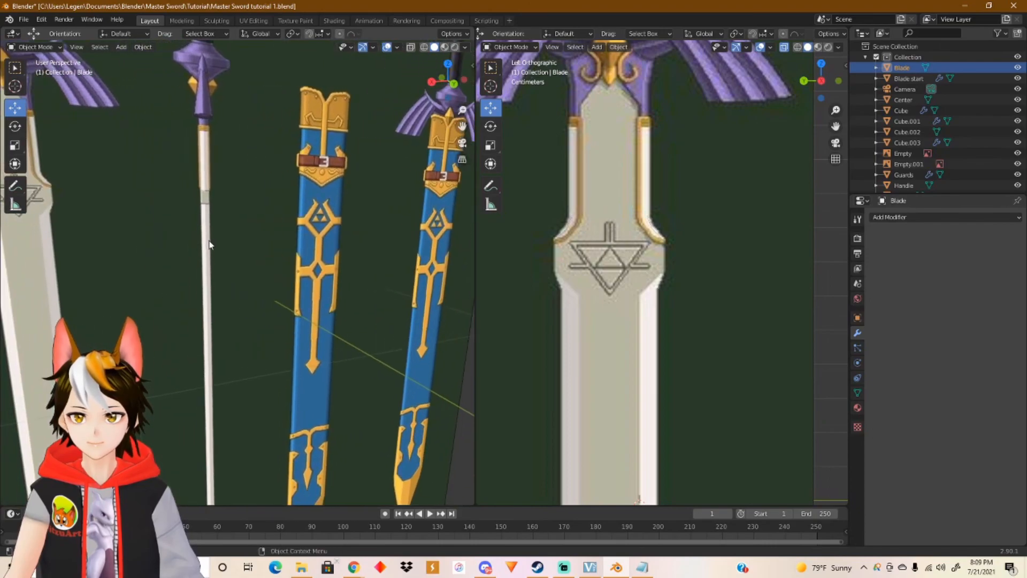
{"action": "scroll", "coordinate": [210, 239], "scroll_direction": "up", "scroll_amount": 4}
{"action": "scroll", "coordinate": [211, 239], "scroll_direction": "up", "scroll_amount": 1}
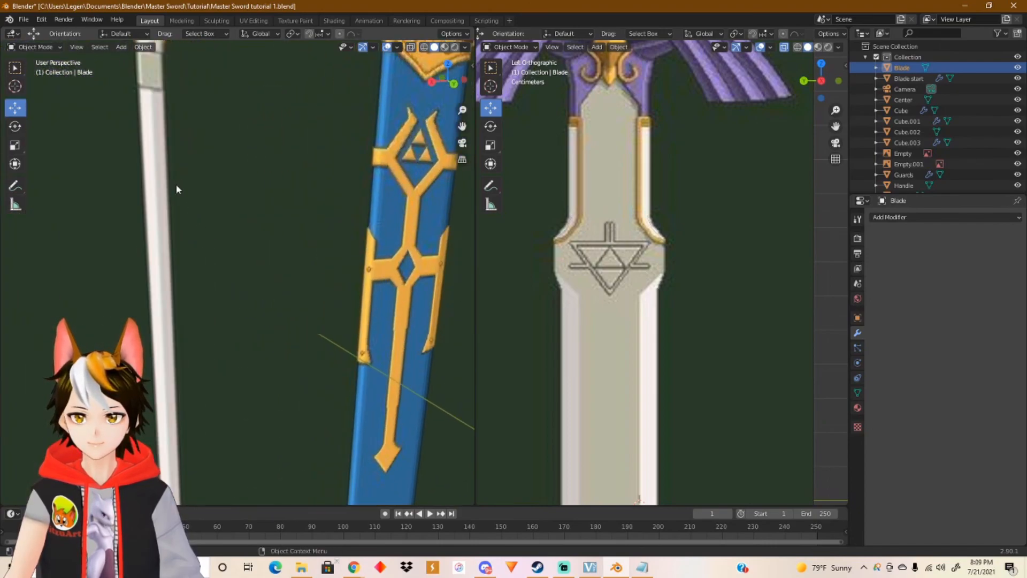
{"action": "middle_click_drag", "start_coordinate": [160, 125], "coordinate": [182, 219]}
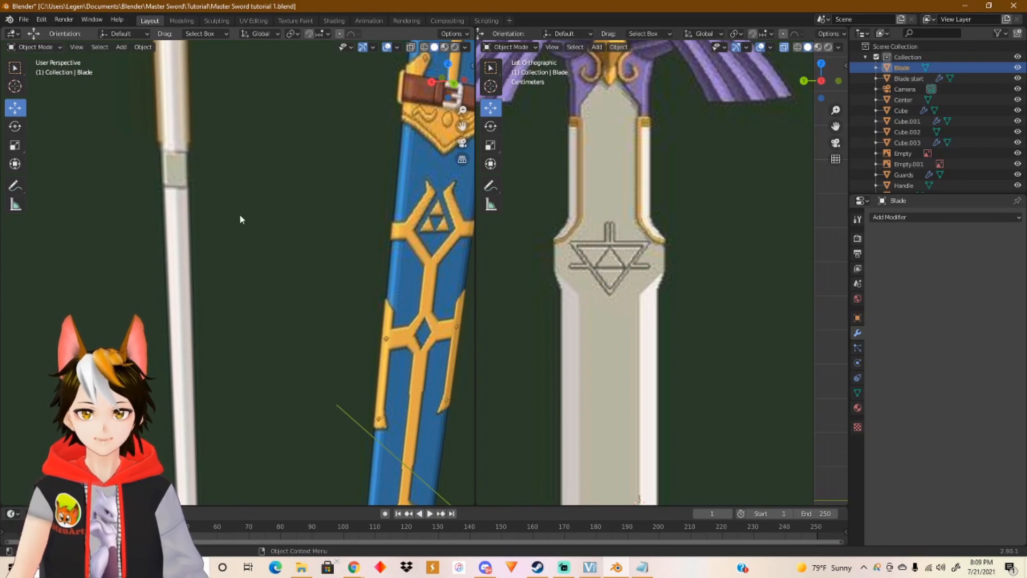
{"action": "scroll", "coordinate": [240, 214], "scroll_direction": "down", "scroll_amount": 7}
{"action": "middle_click_drag", "start_coordinate": [294, 256], "coordinate": [232, 251], "text": "shift"}
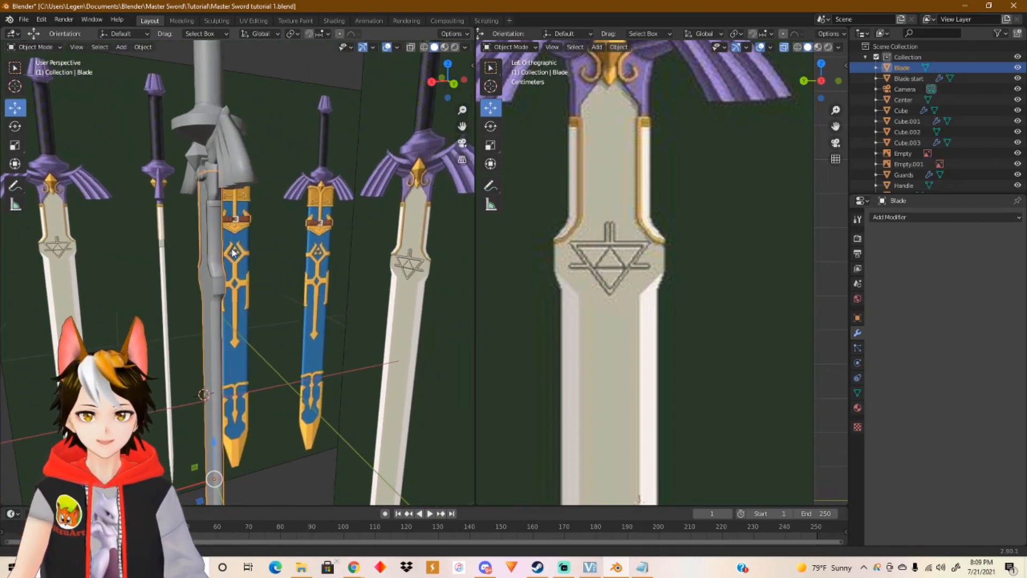
{"action": "scroll", "coordinate": [232, 251], "scroll_direction": "up", "scroll_amount": 4}
{"action": "middle_click_drag", "start_coordinate": [182, 306], "coordinate": [345, 293]}
{"action": "scroll", "coordinate": [297, 293], "scroll_direction": "up", "scroll_amount": 3}
{"action": "middle_click_drag", "start_coordinate": [245, 307], "coordinate": [286, 231]}
{"action": "middle_click_drag", "start_coordinate": [239, 210], "coordinate": [294, 372]}
{"action": "scroll", "coordinate": [295, 230], "scroll_direction": "down", "scroll_amount": 5}
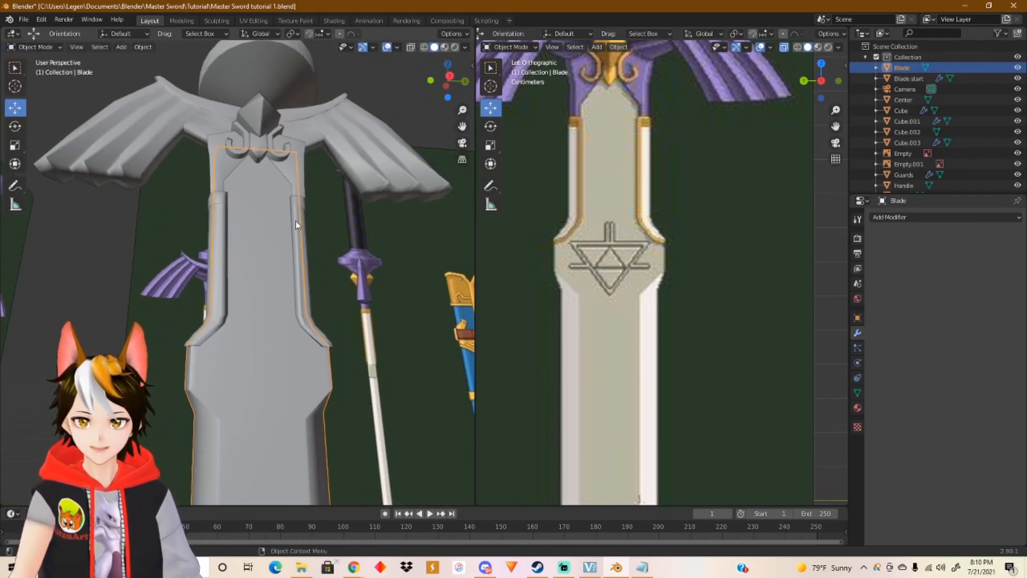
{"action": "scroll", "coordinate": [274, 236], "scroll_direction": "up", "scroll_amount": 4}
{"action": "middle_click_drag", "start_coordinate": [275, 182], "coordinate": [287, 364], "text": "shift"}
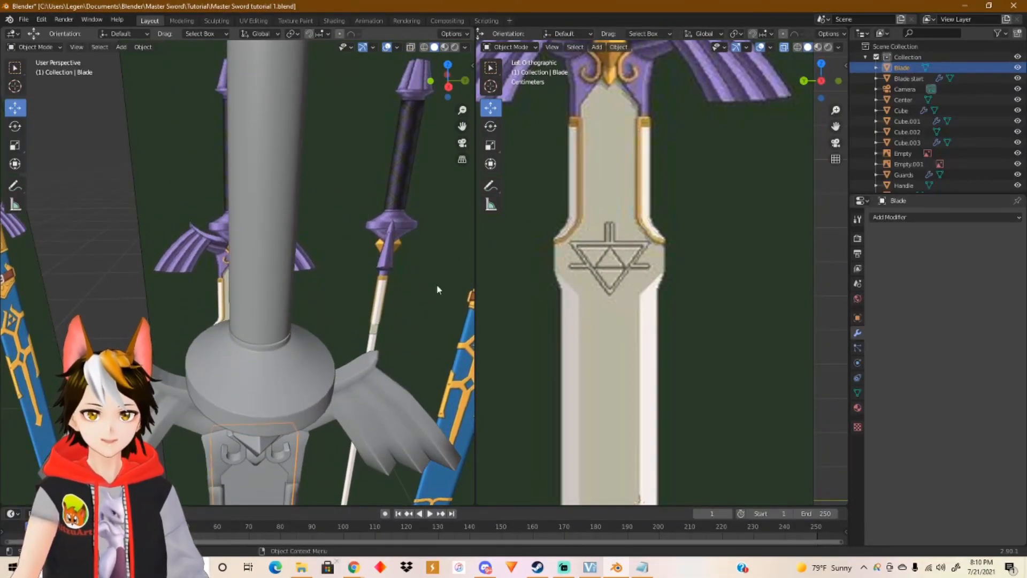
{"action": "middle_click_drag", "start_coordinate": [615, 144], "coordinate": [615, 419], "text": "shift"}
{"action": "scroll", "coordinate": [623, 241], "scroll_direction": "down", "scroll_amount": 1}
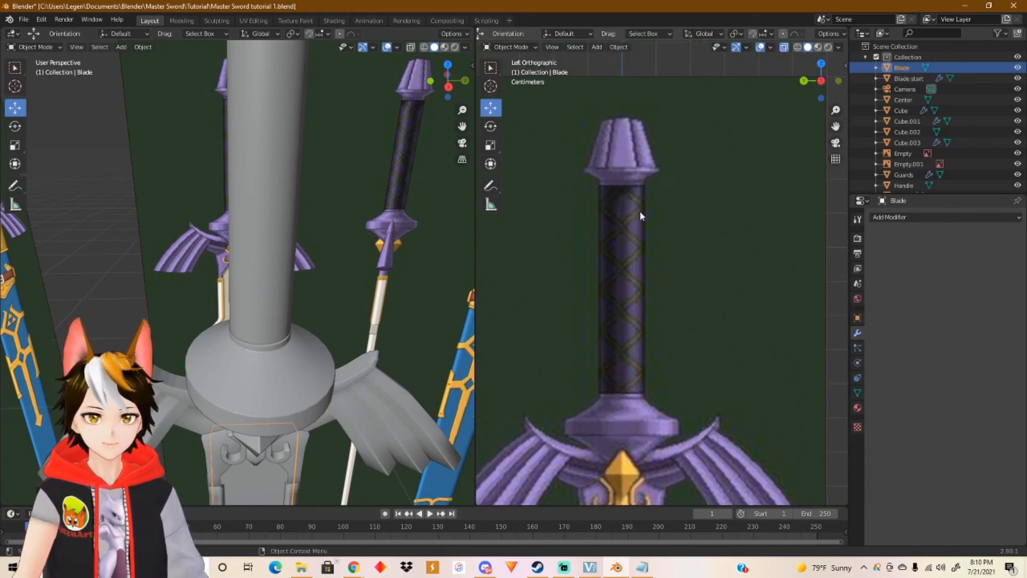